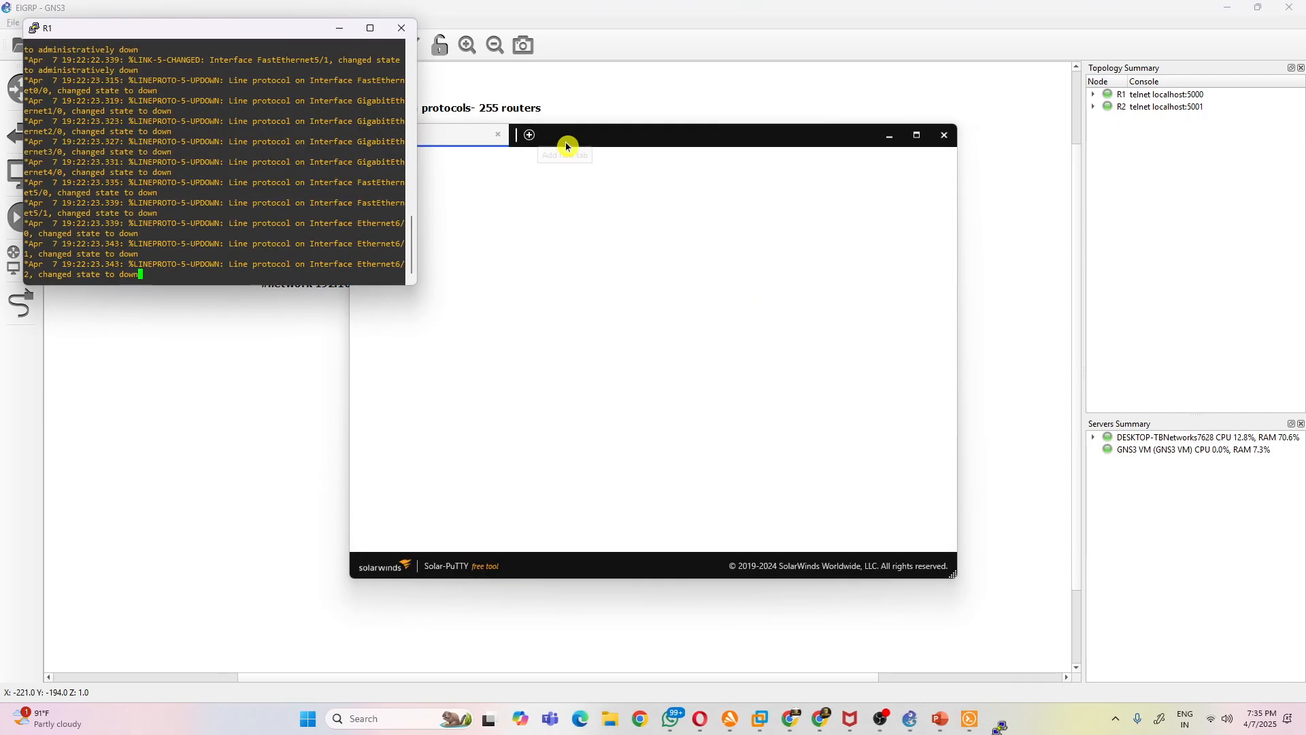
- Reposition R1's console window beside router R1, minimize the Solar-PuTTY window, and put R1 into global configuration mode
left_click_drag(170, 29, 736, 204)
left_click(896, 144)
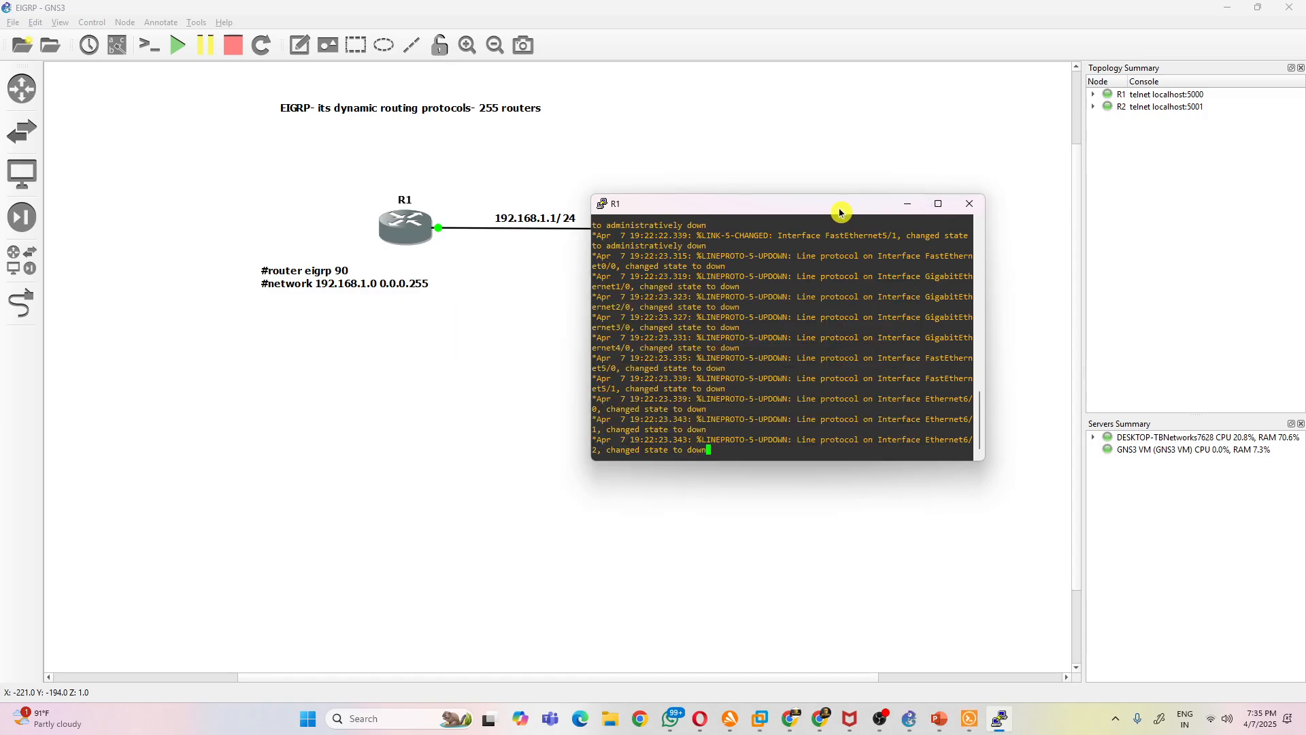
left_click_drag(842, 209, 884, 130)
key("Return")
key("Return")
key("Return")
key("Return")
key("Return")
key("Return")
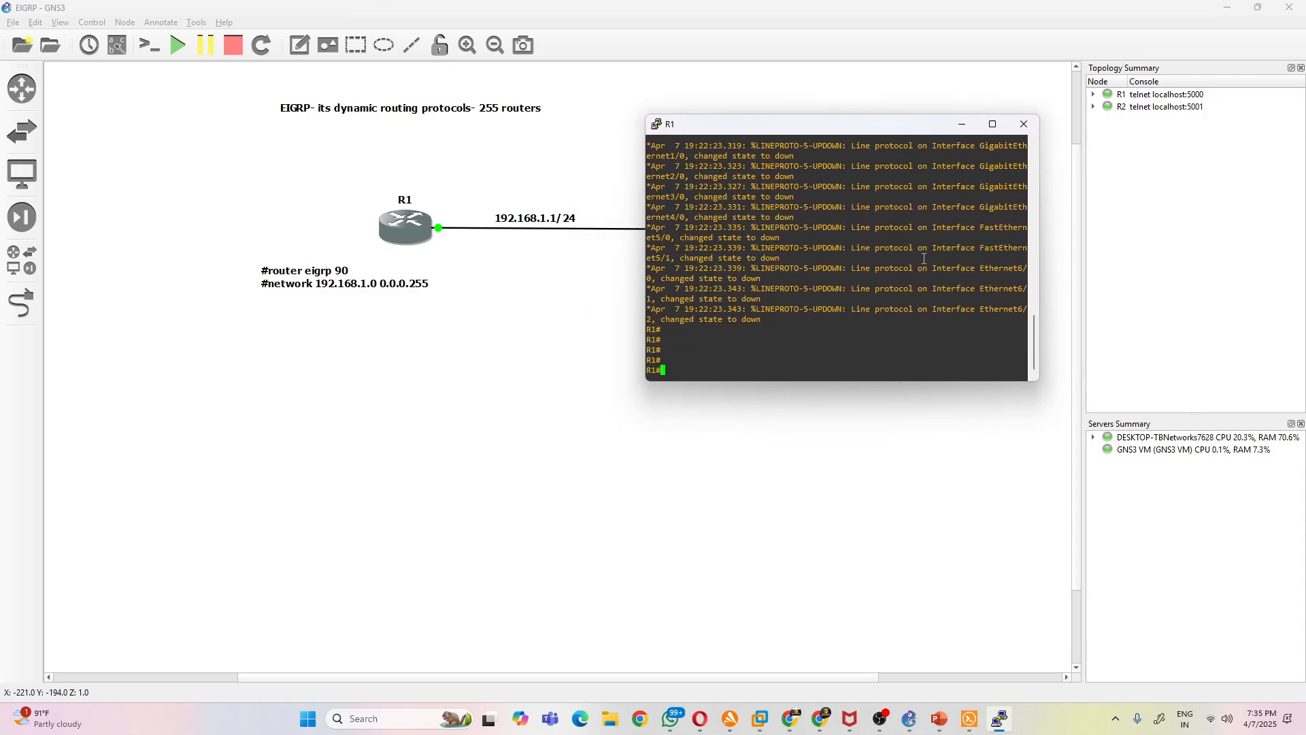
type("conf t")
key("Return")
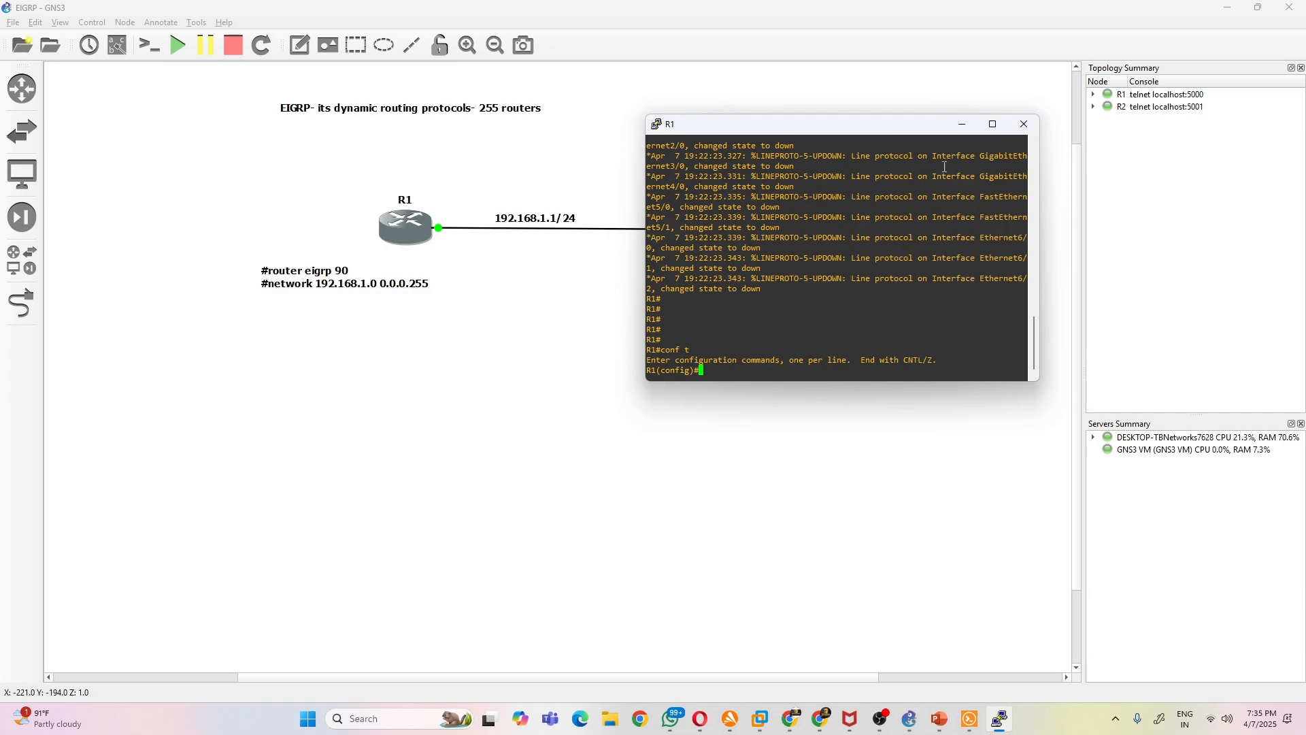
- Set the terminal font size of R1's console to 16
right_click(837, 130)
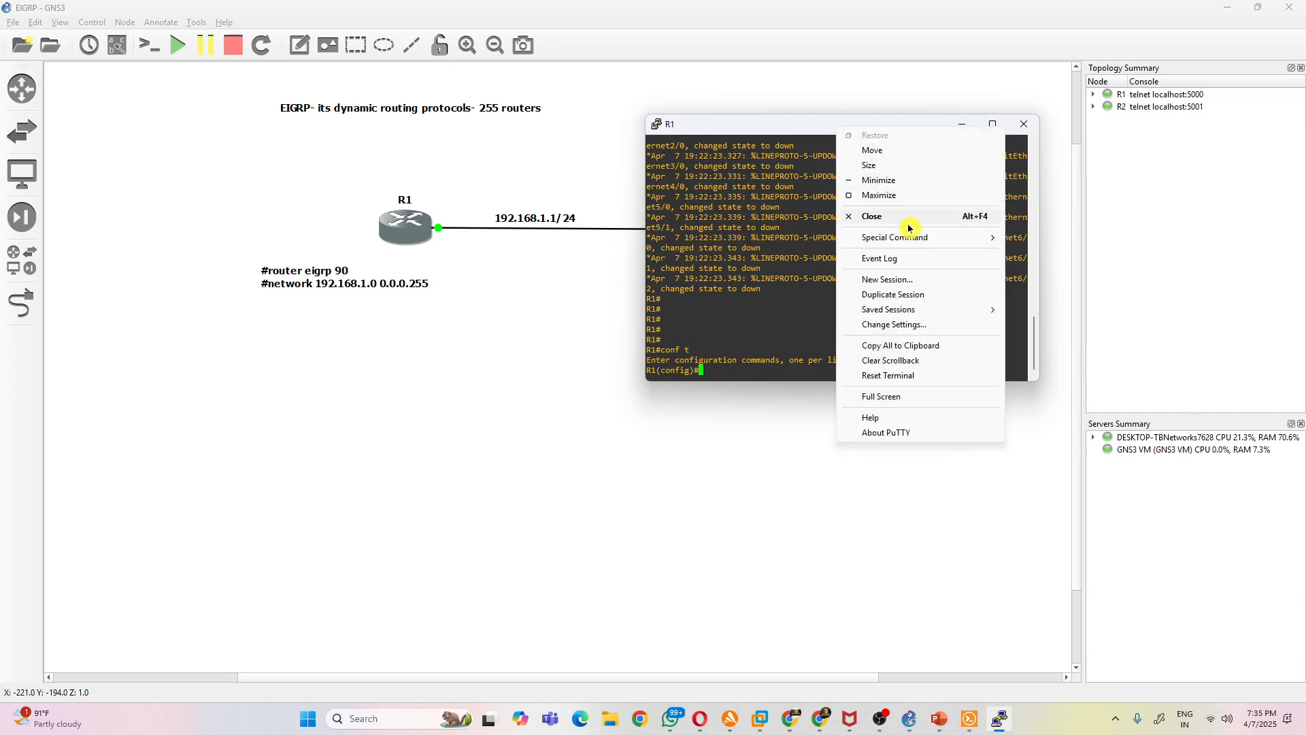
left_click(929, 317)
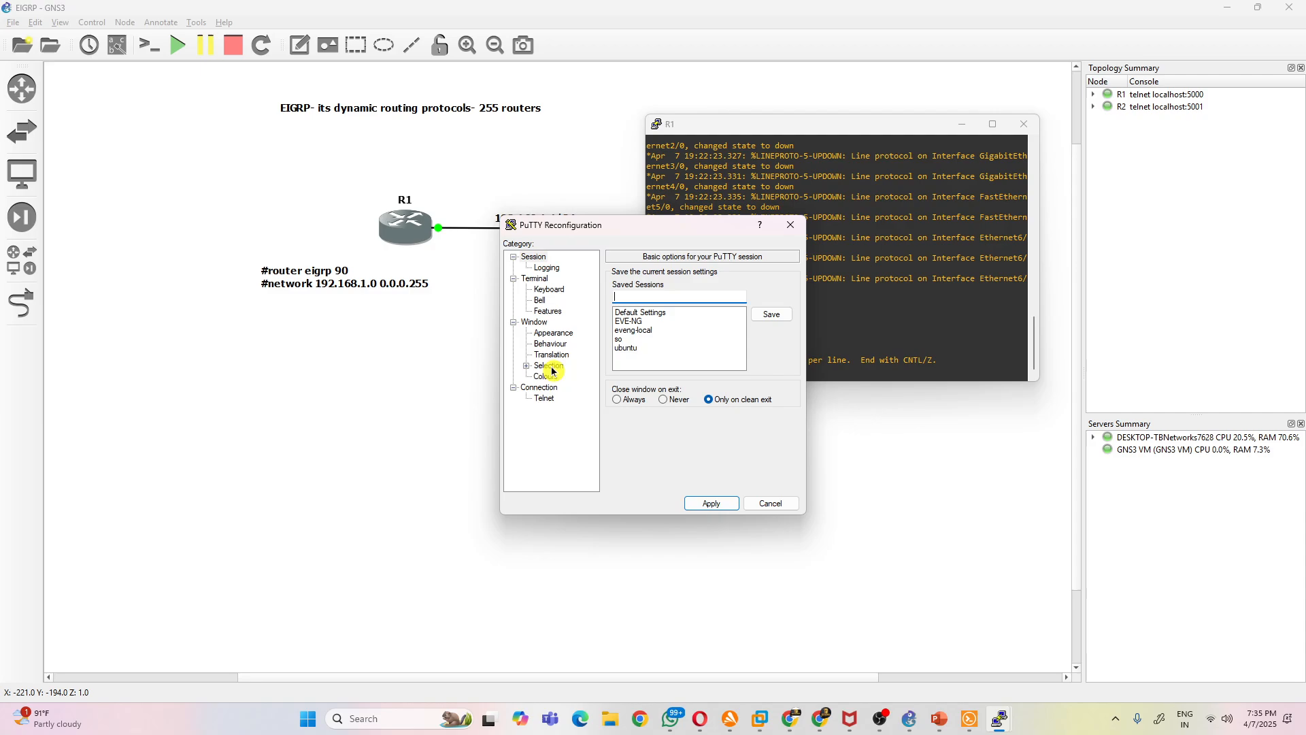
left_click(558, 338)
left_click(771, 353)
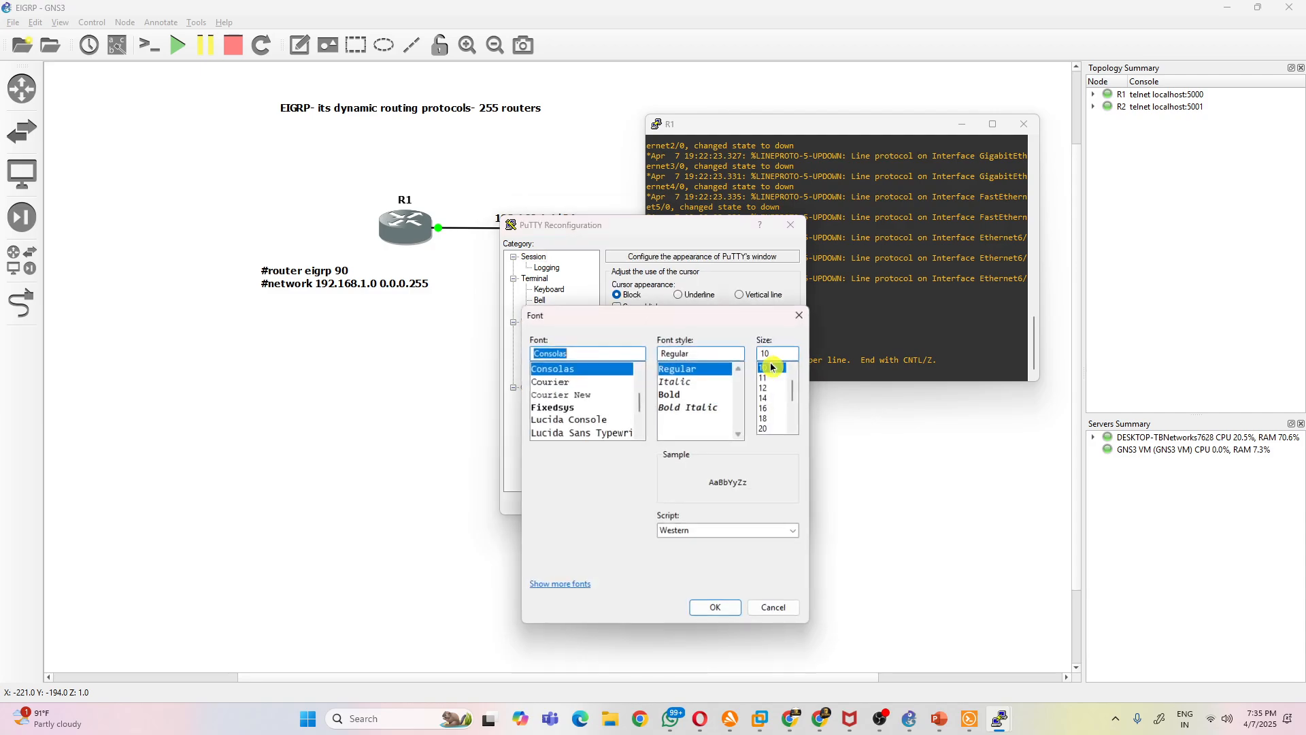
left_click(764, 409)
left_click(716, 608)
left_click(712, 504)
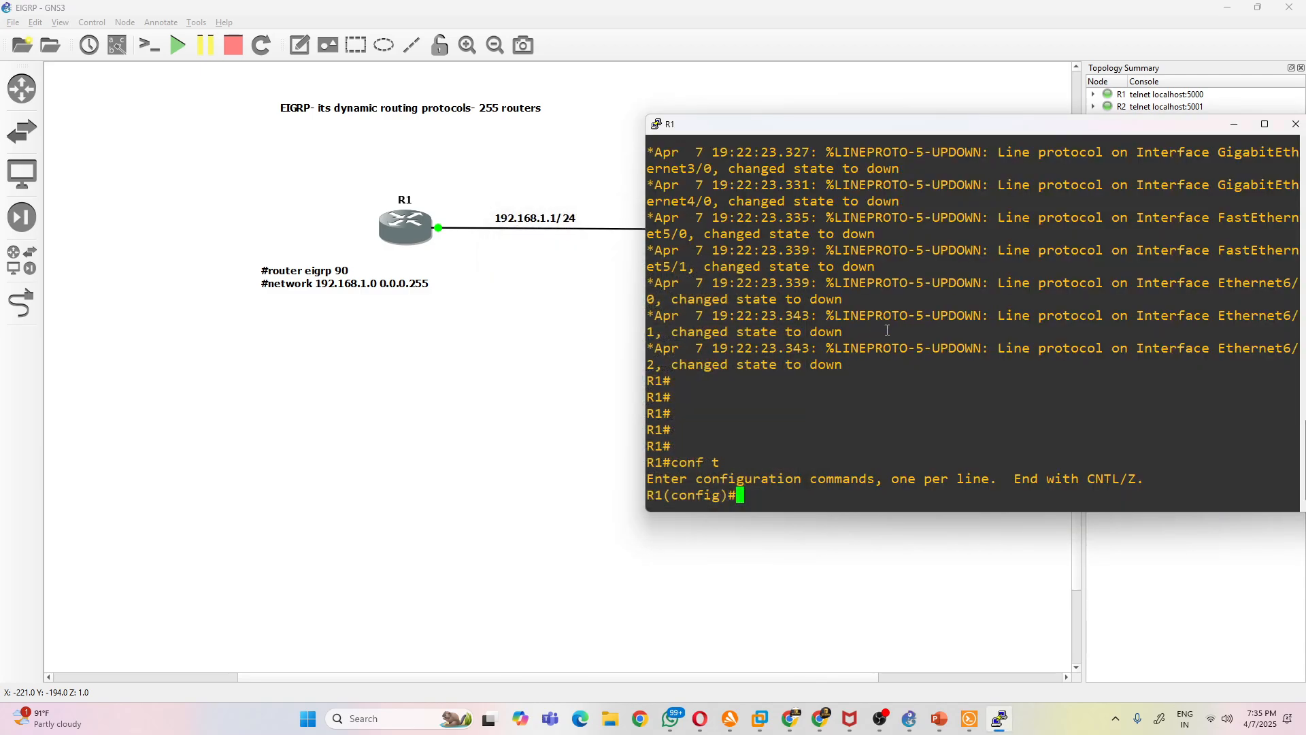
- Start EIGRP routing process 90 on R1
key("Return")
type("router ")
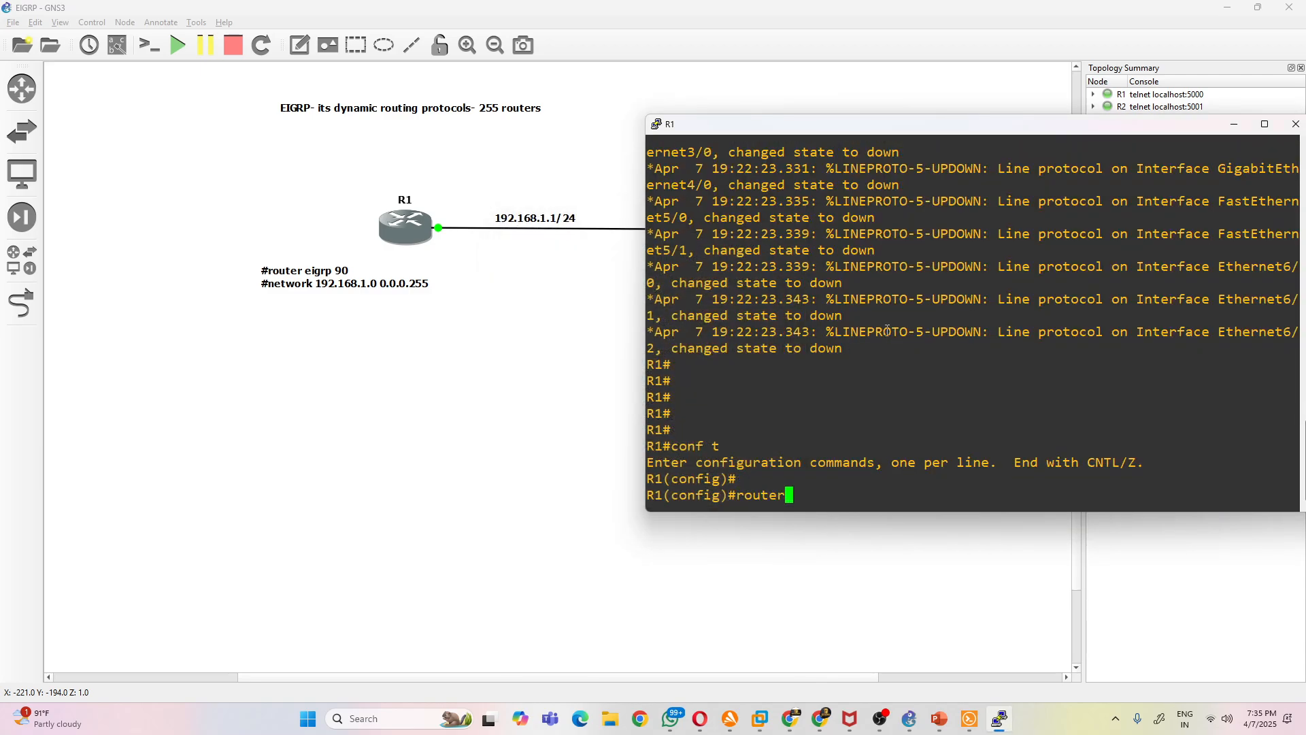
type("ei")
key("Tab")
type("90")
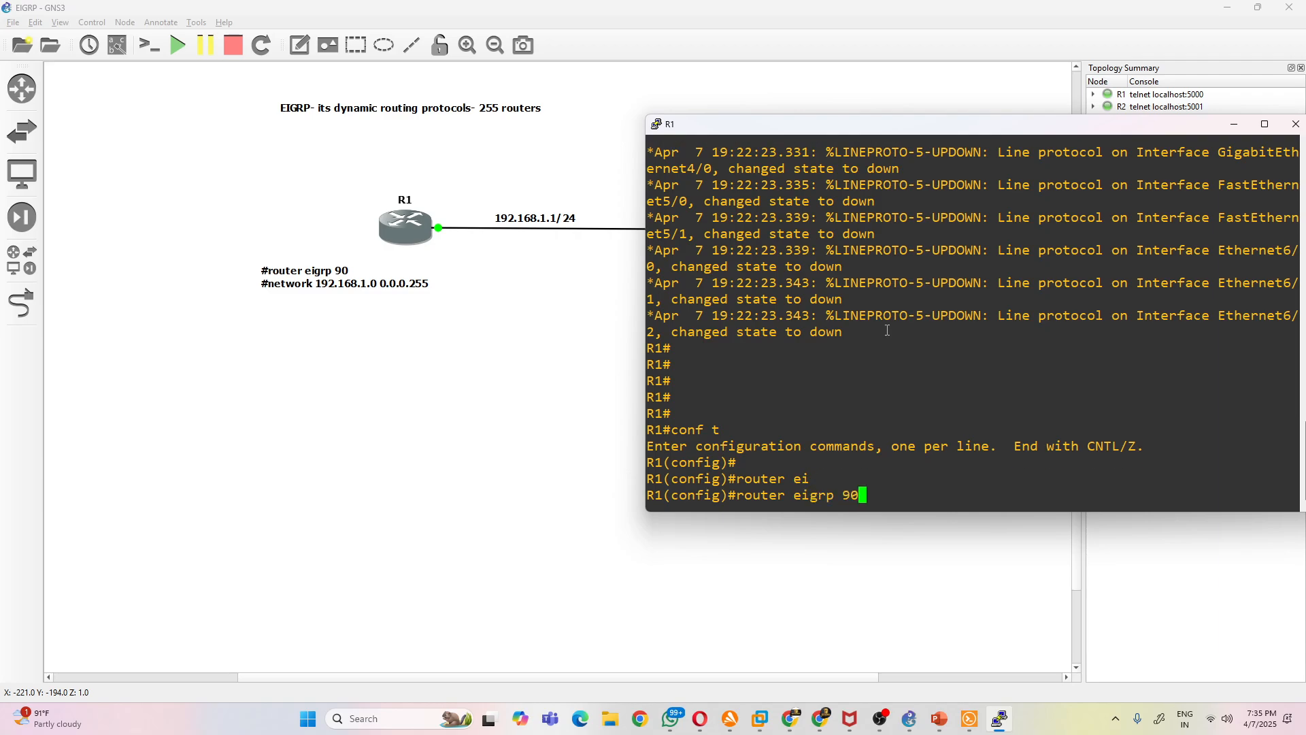
key("Return")
- Advertise network 192.168.1.0 with wildcard mask 0.0.0.255 in R1's EIGRP process
type("net")
key("Tab")
type("192.168")
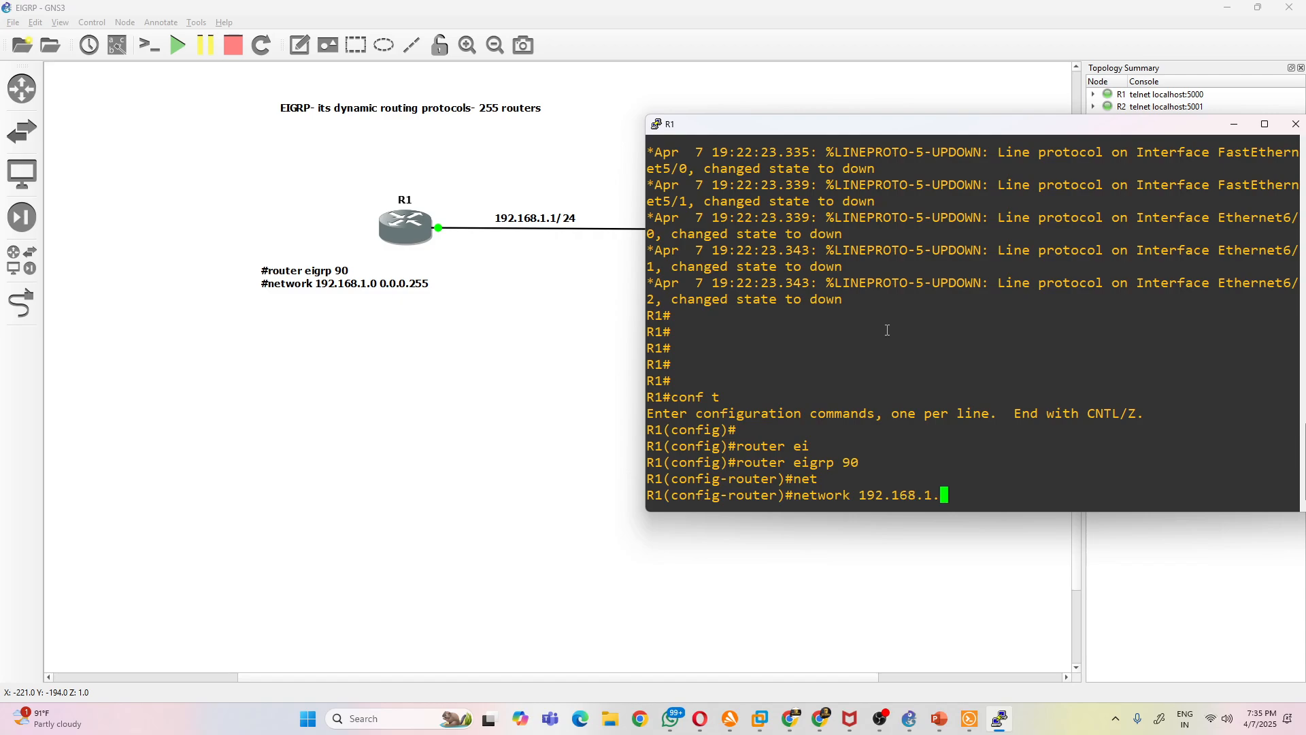
type(".1.0 0.0.0.255")
key("Return")
- Advertise 1.1.1.1 with wildcard mask 0.0.0.0 in R1's EIGRP process and exit router configuration
type("net")
key("Tab")
key("BackSpace")
key("BackSpace")
type(".1.1 ")
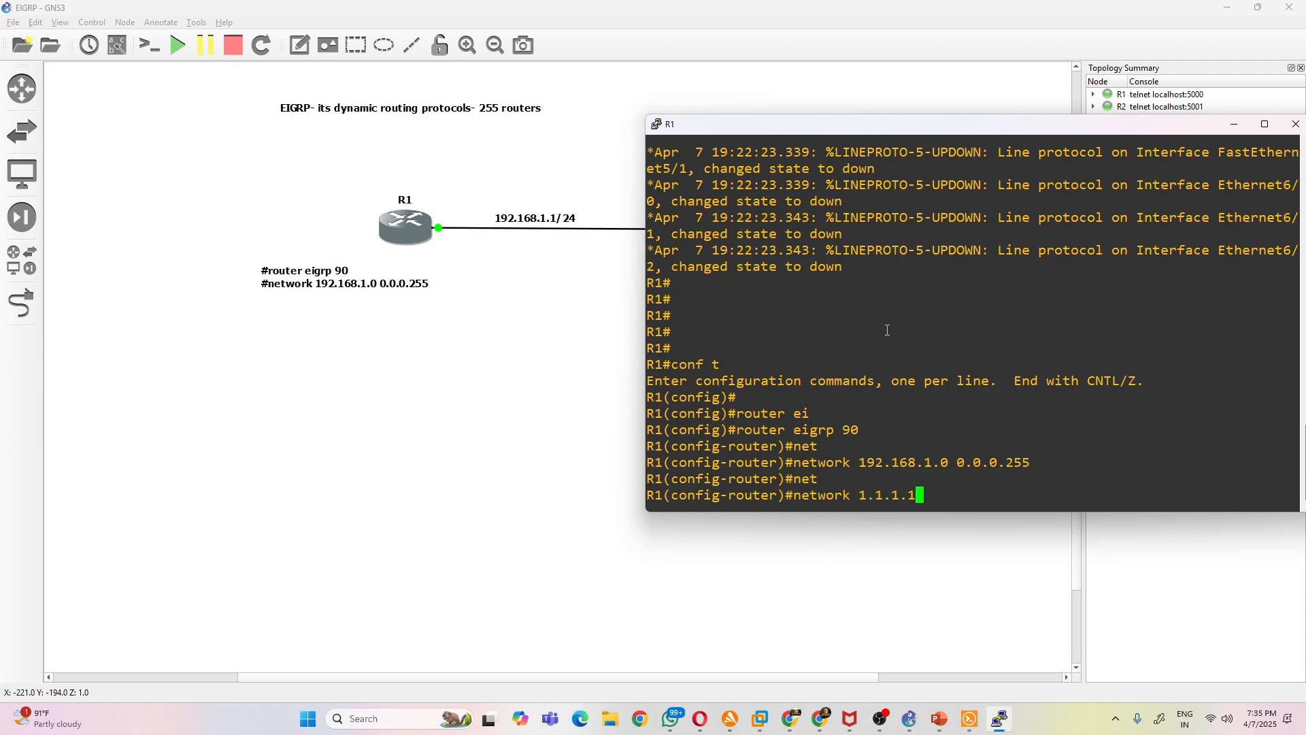
type("255")
key("BackSpace")
key("BackSpace")
key("BackSpace")
key("BackSpace")
type("0.0.0.0")
key("Return")
type("exit")
key("Return")
- Switch to the R2 PuTTY console and move its window away from the screen corner
left_click(538, 297)
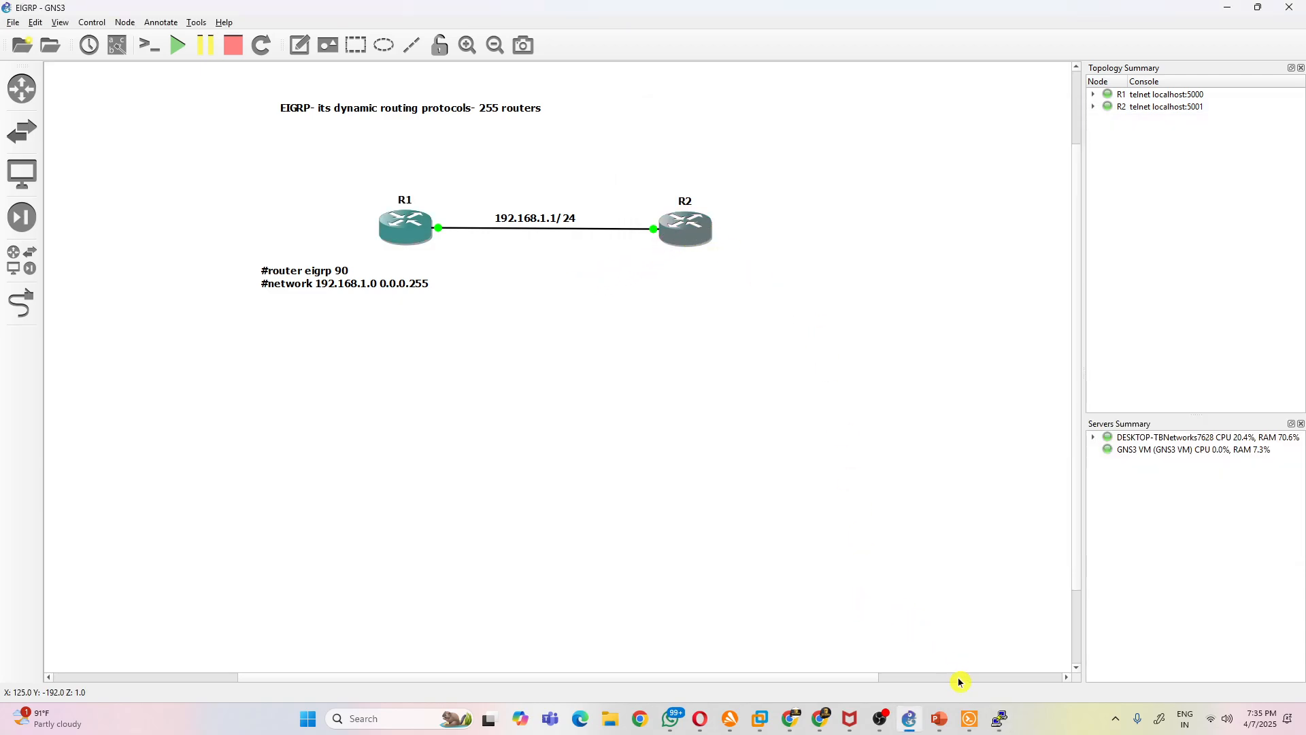
left_click(999, 719)
left_click_drag(257, 52, 800, 206)
- Set the terminal font of R2's console to Consolas, size 16
right_click(800, 206)
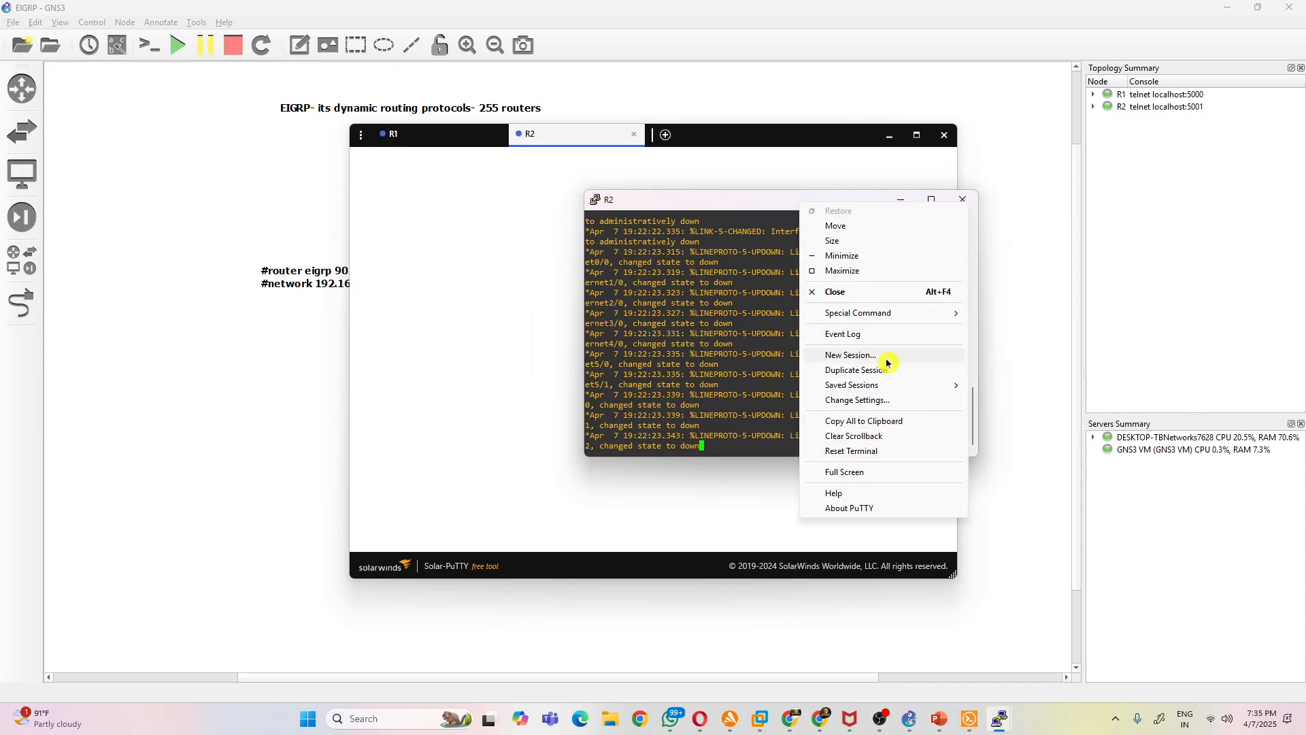
left_click(884, 399)
left_click(553, 333)
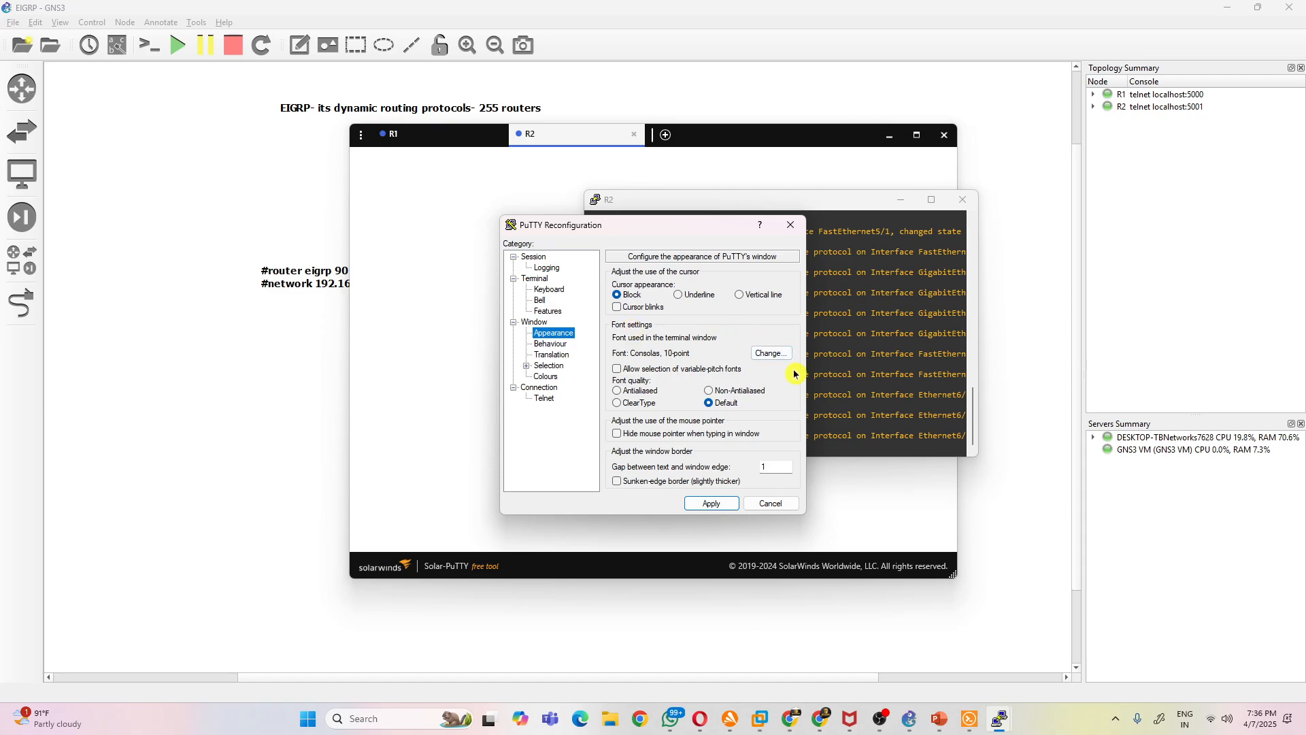
left_click(770, 353)
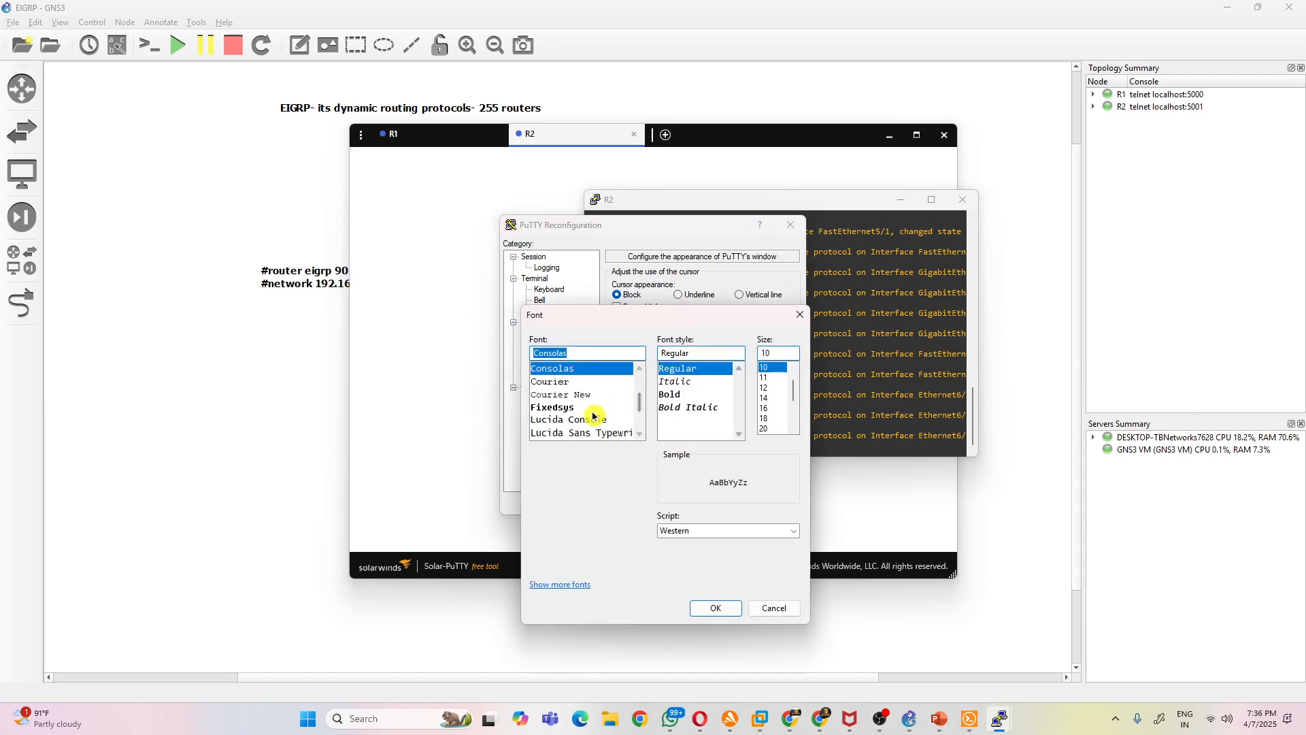
left_click(567, 381)
left_click(559, 368)
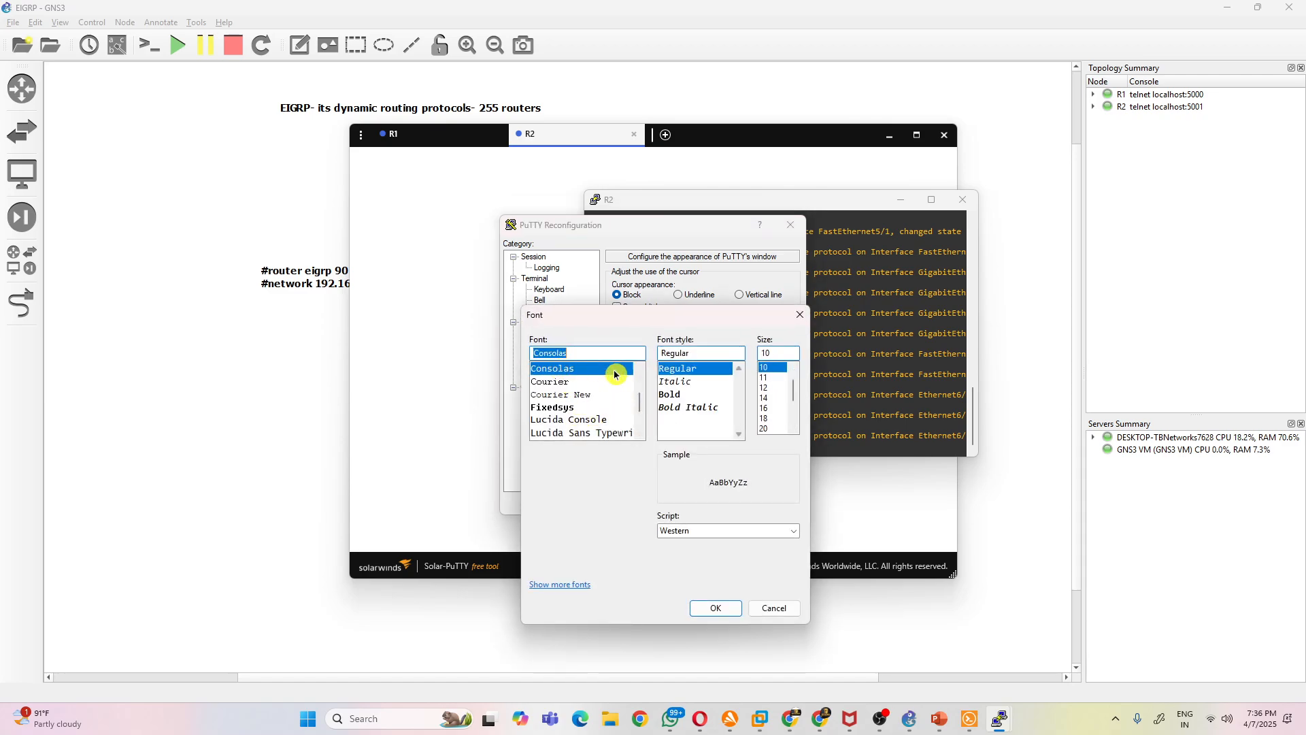
left_click(773, 408)
left_click(716, 608)
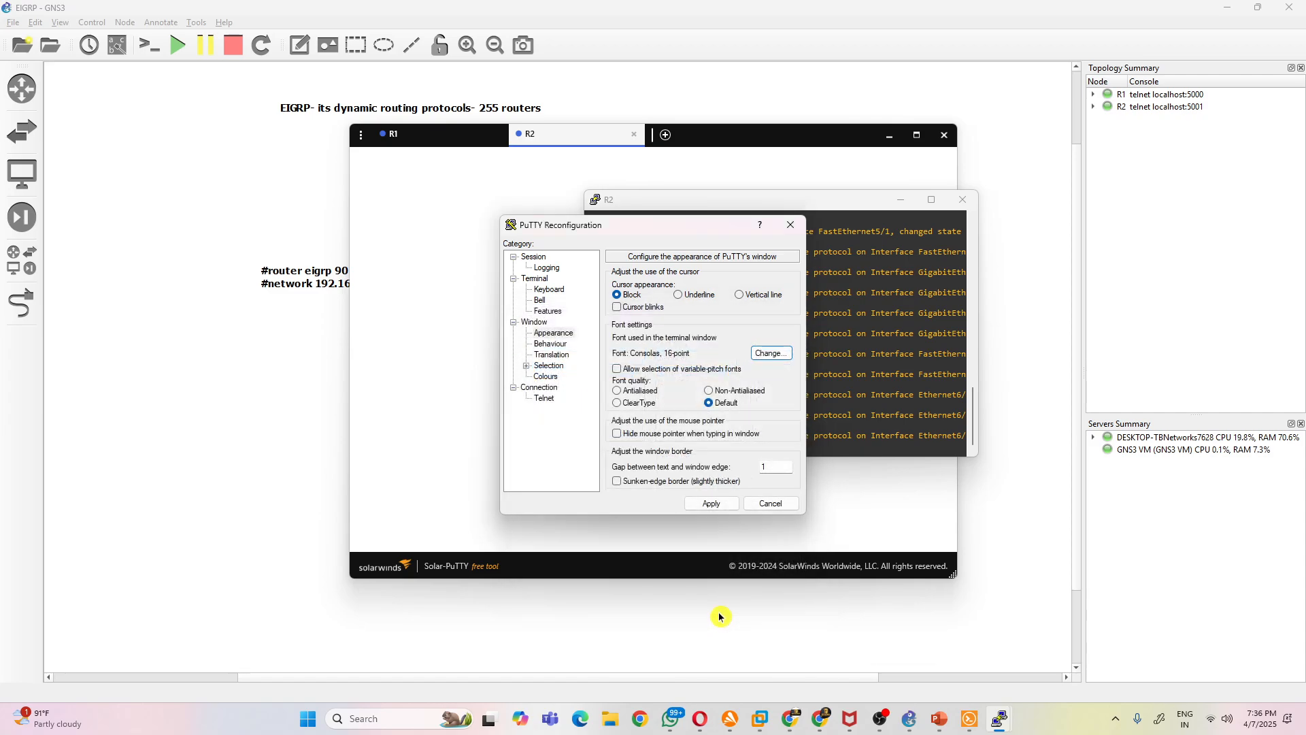
left_click(720, 512)
- Minimize the Solar-PuTTY window, move R2's console clear of the topology, and put R2 into global configuration mode
left_click(878, 143)
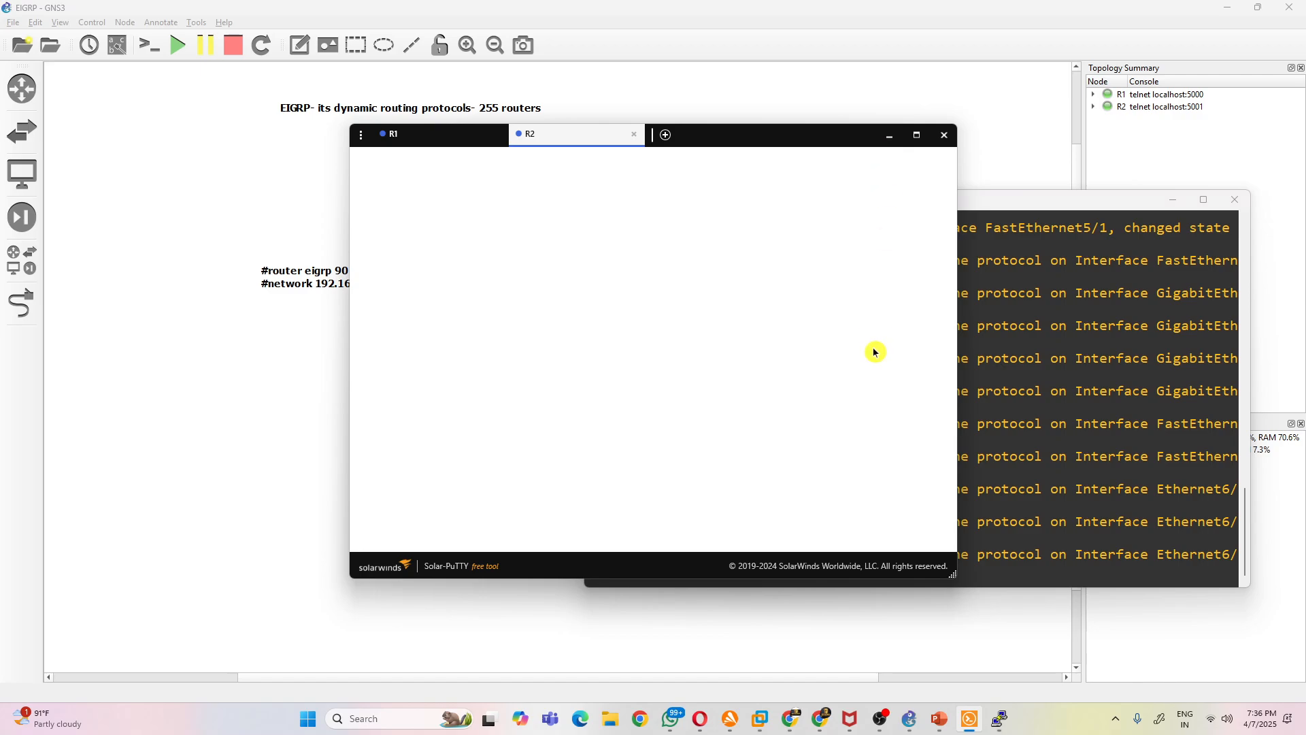
left_click(891, 136)
key("Return")
key("Return")
key("Return")
key("Return")
key("Return")
key("Return")
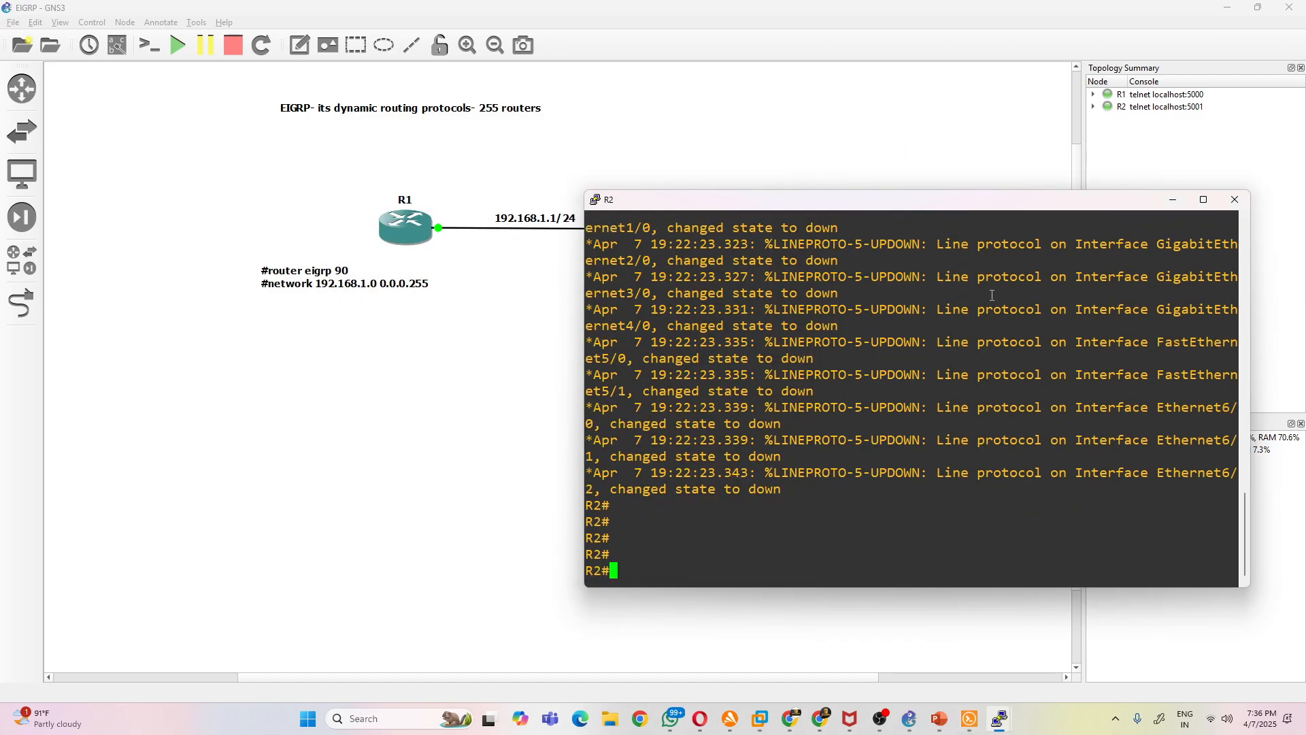
left_click_drag(694, 200, 825, 82)
type("conf t")
key("Return")
- Start EIGRP routing process 90 on R2
type("route")
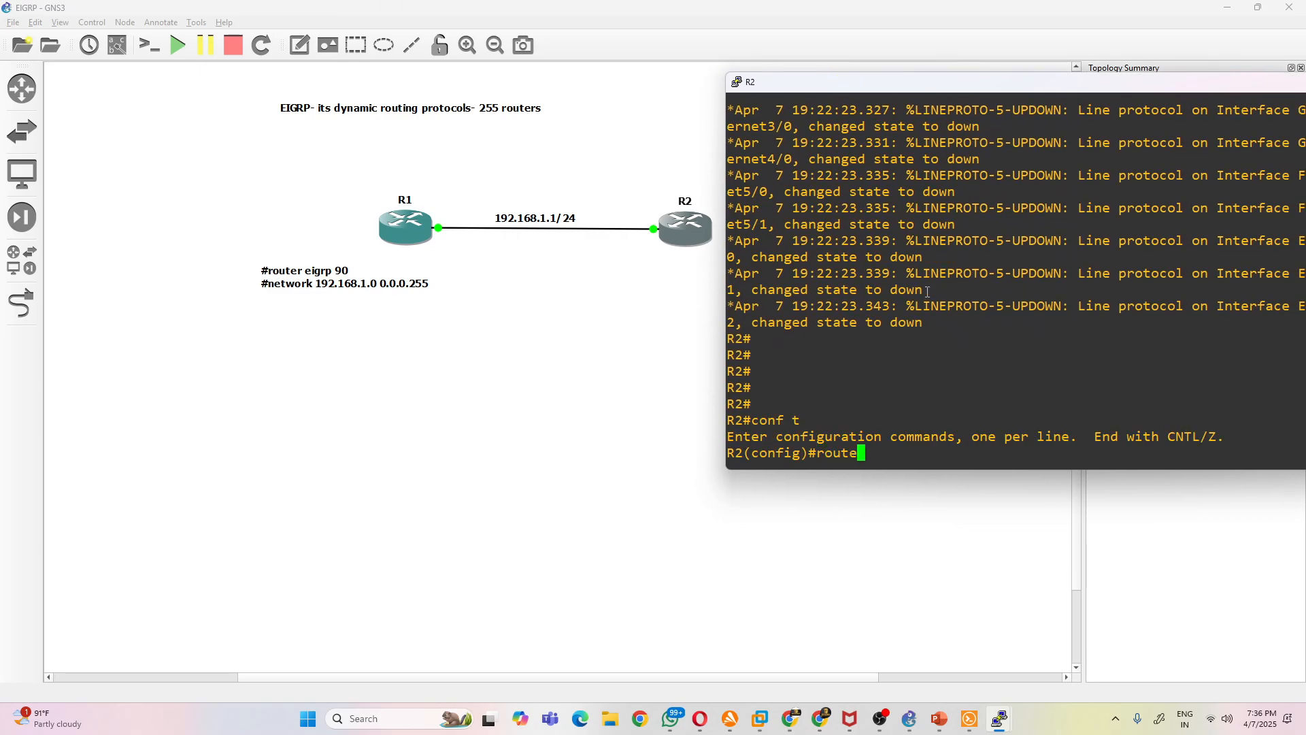
type("r eigrp")
key("Return")
key("Up")
type("90")
key("Return")
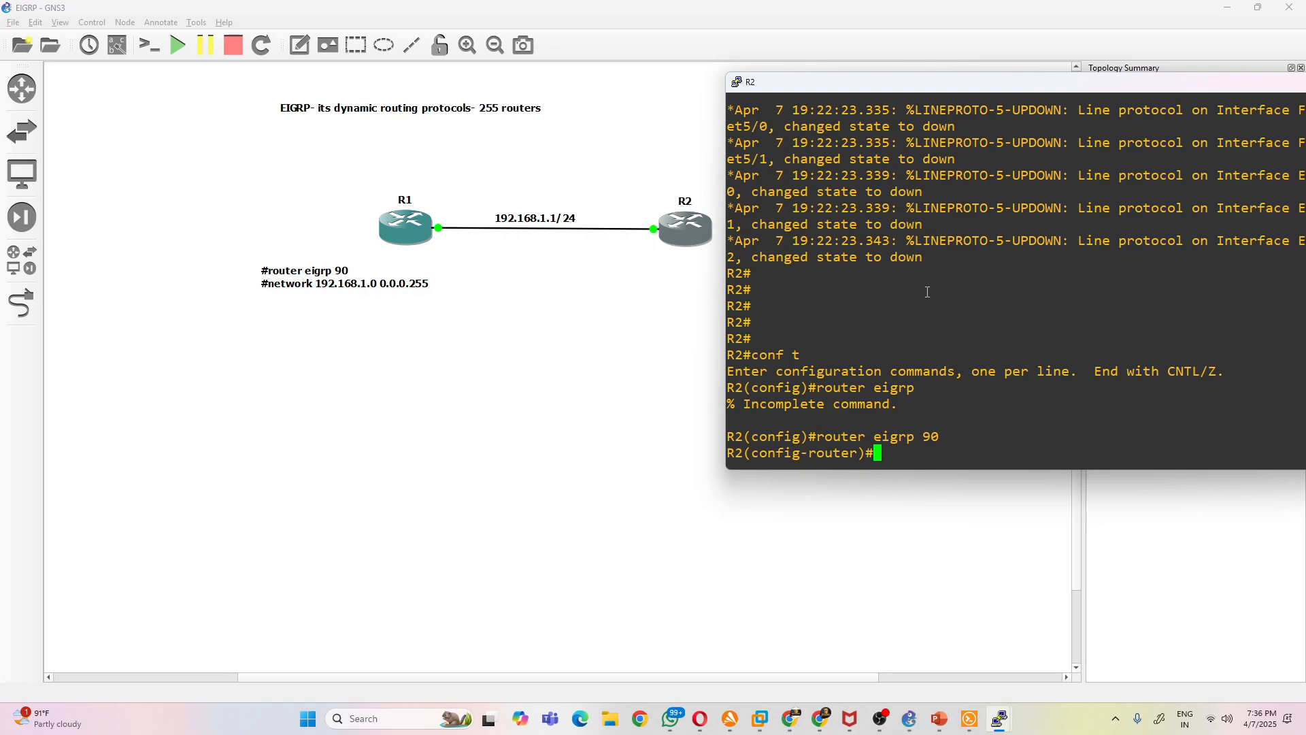
- Advertise network 192.168.1.0 with wildcard mask 0.0.0.255 in R2's EIGRP process
type("net")
key("Tab")
type("192.168.1.0 ")
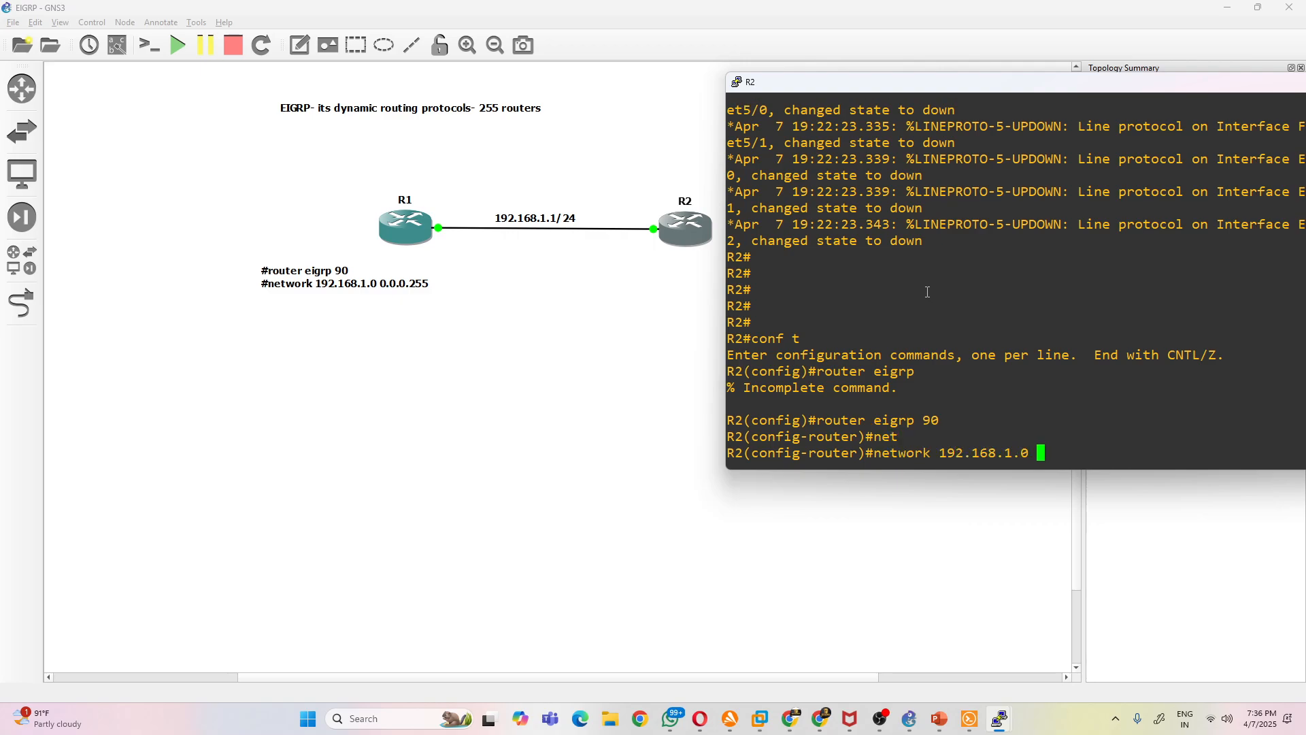
type("0.0.0.255")
key("Return")
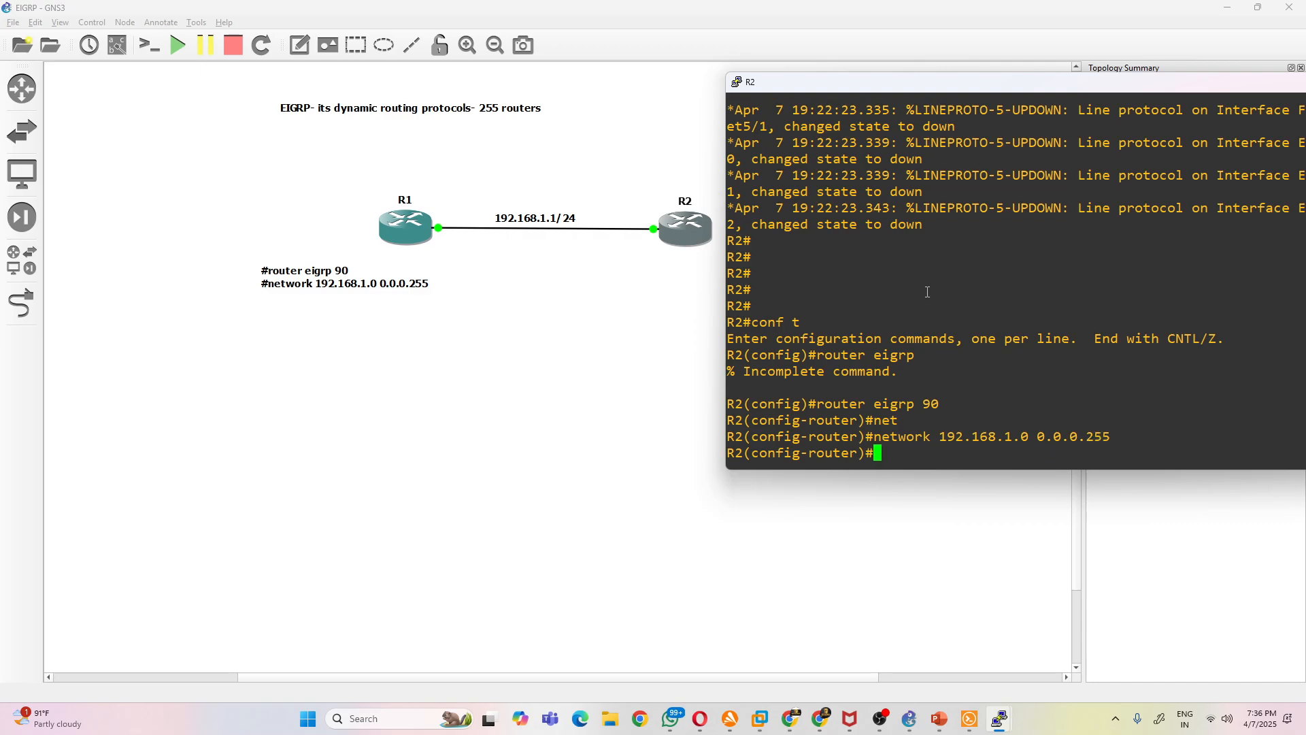
- Advertise 1.1.1.1 with wildcard mask 0.0.0.0 in R2's EIGRP process
type("net")
key("Tab")
type("192")
key("BackSpace")
key("BackSpace")
type("1.1.1.1")
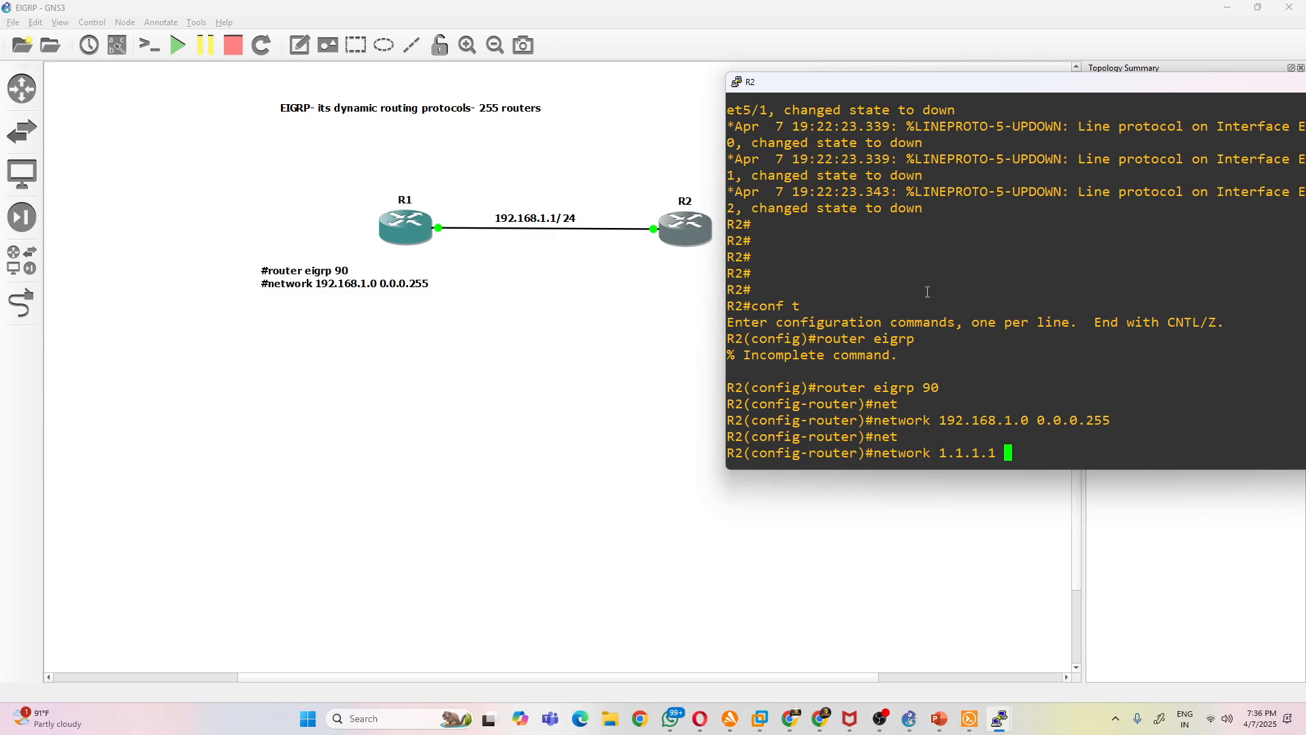
type("0.0.0.0")
key("Return")
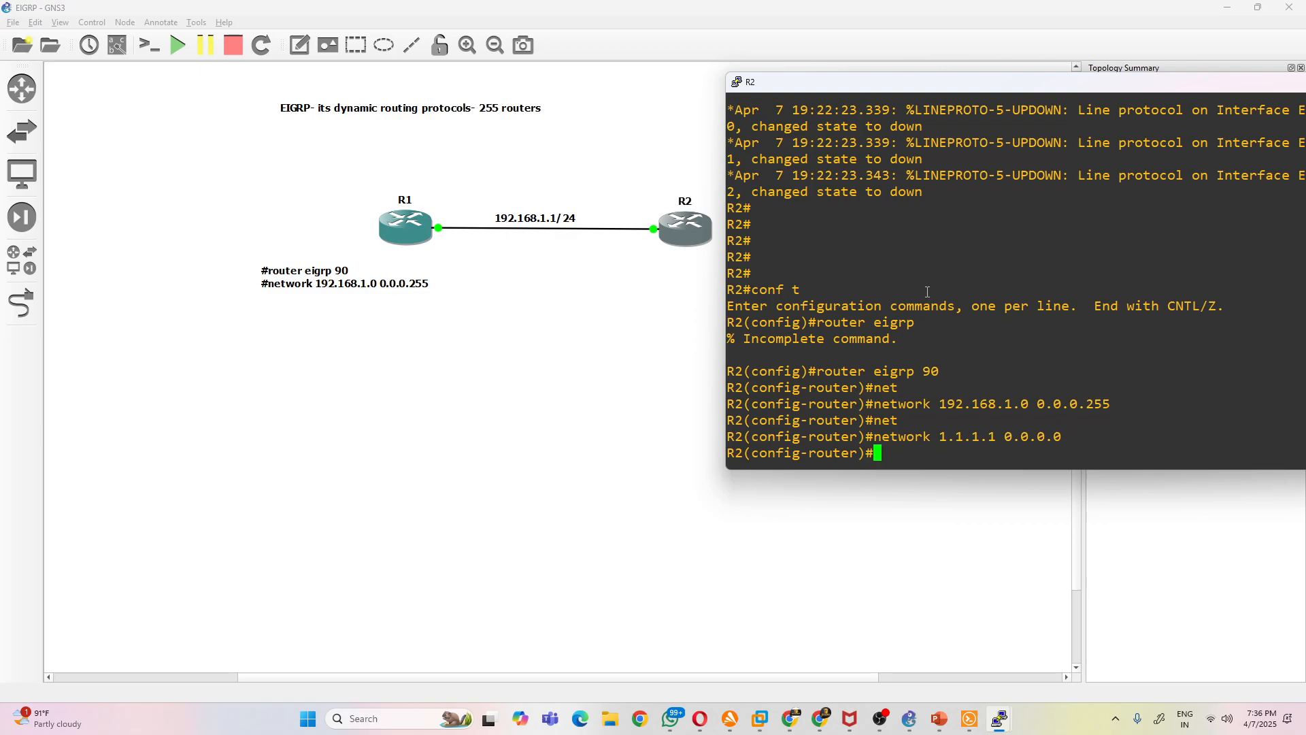
- End configuration mode on R2 and list its EIGRP neighbors with sh ip eigrp neighbors
type("end")
key("Return")
key("Return")
key("Return")
type("sh pip ei")
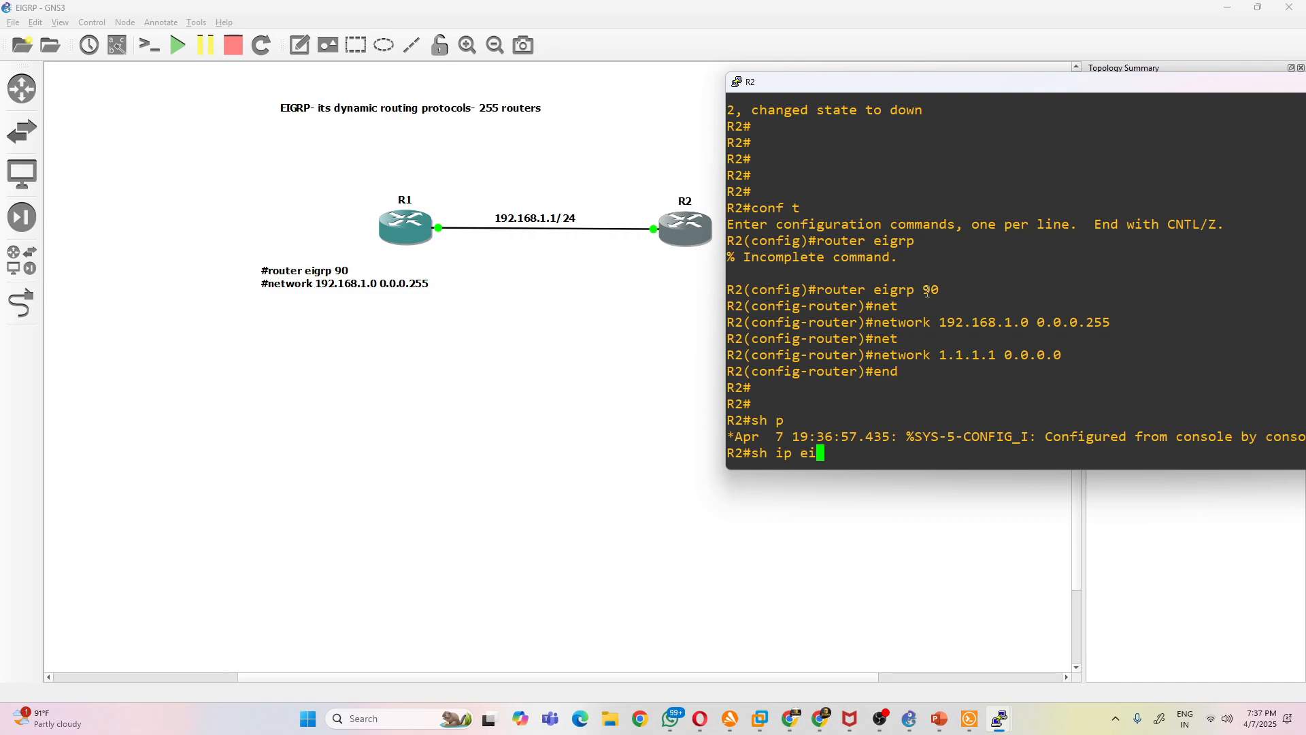
key("Tab")
type("ne")
key("Tab")
key("Return")
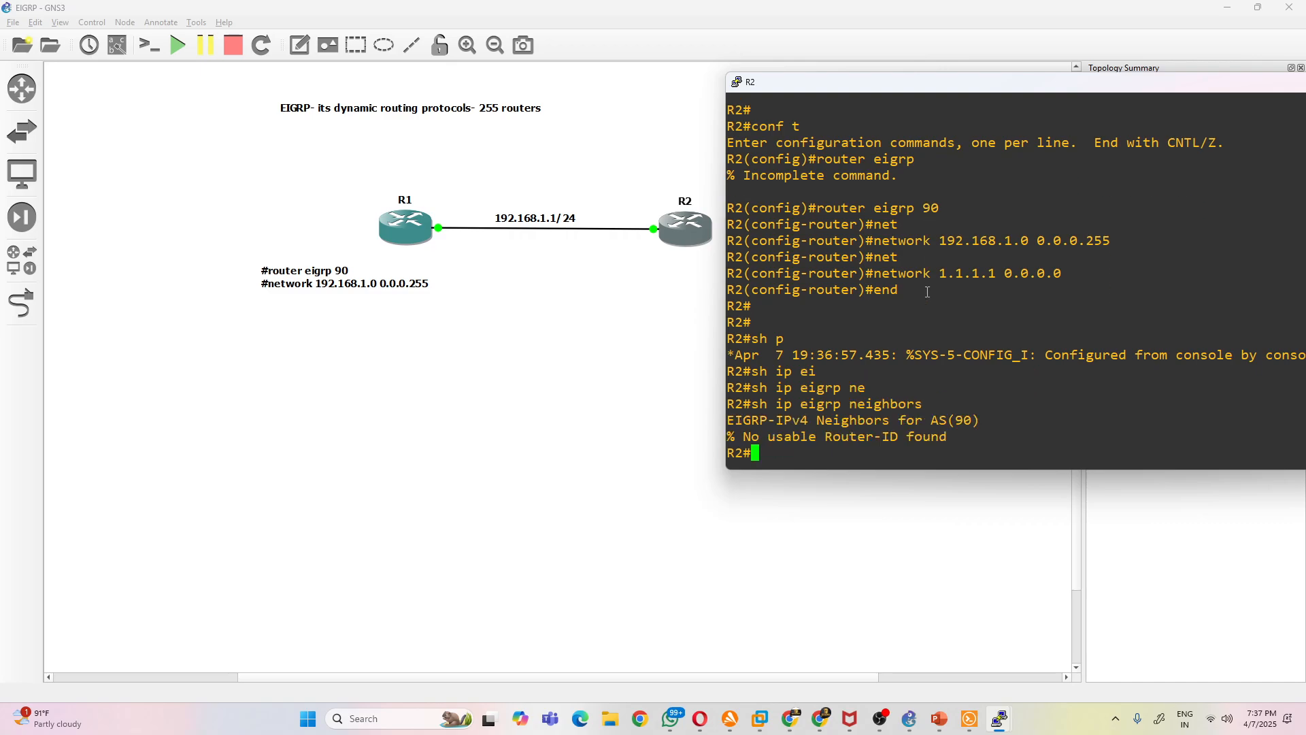
- Repeat the EIGRP neighbor listing on R2 several times
key("Up")
key("Return")
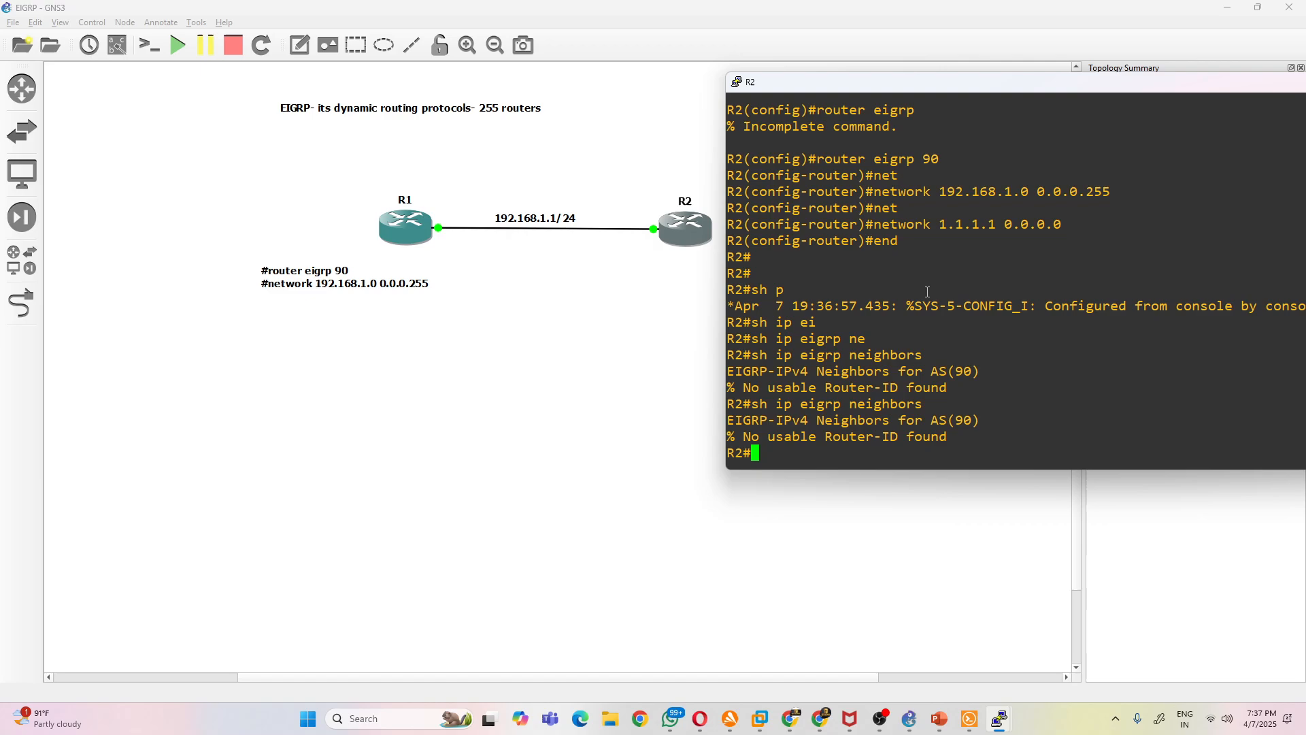
key("Up")
key("Return")
key("Up")
key("Return")
key("Up")
key("Return")
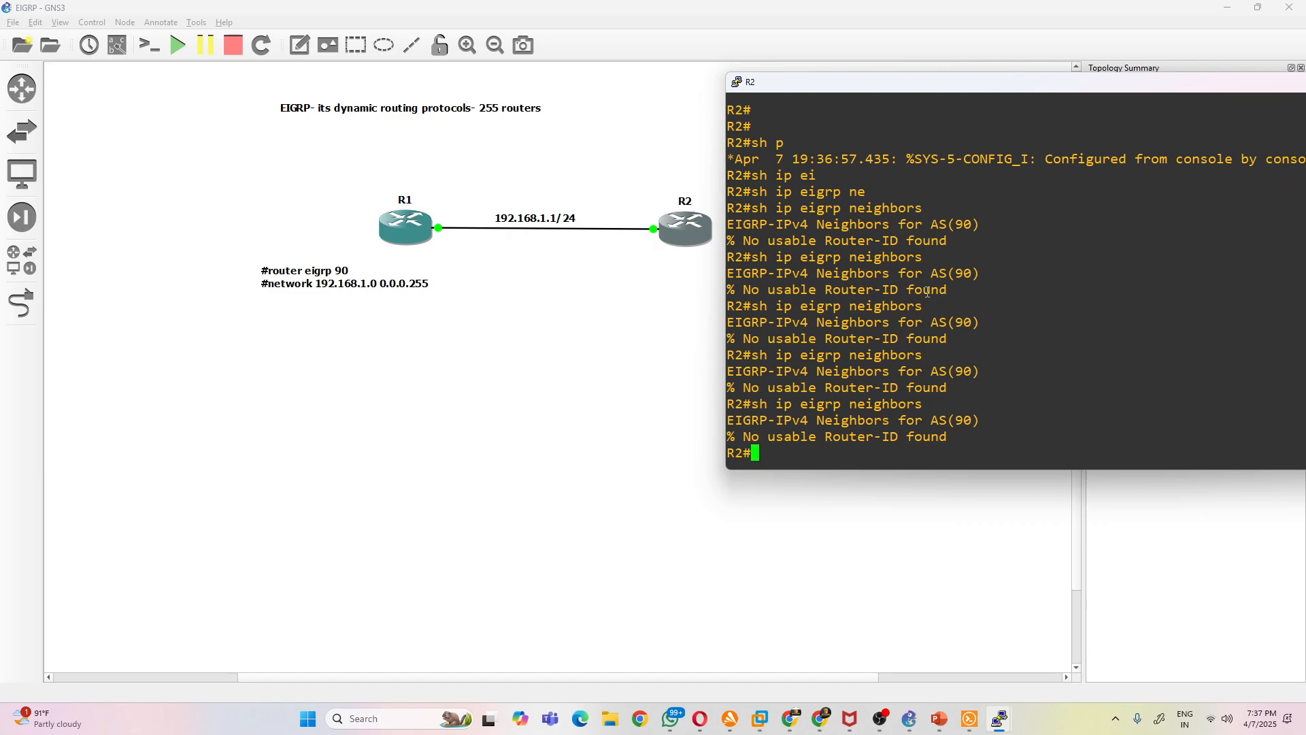
- Enter global configuration mode on R2, show the interface labels in the GNS3 topology, and return to R2's console
type("conf t")
key("Return")
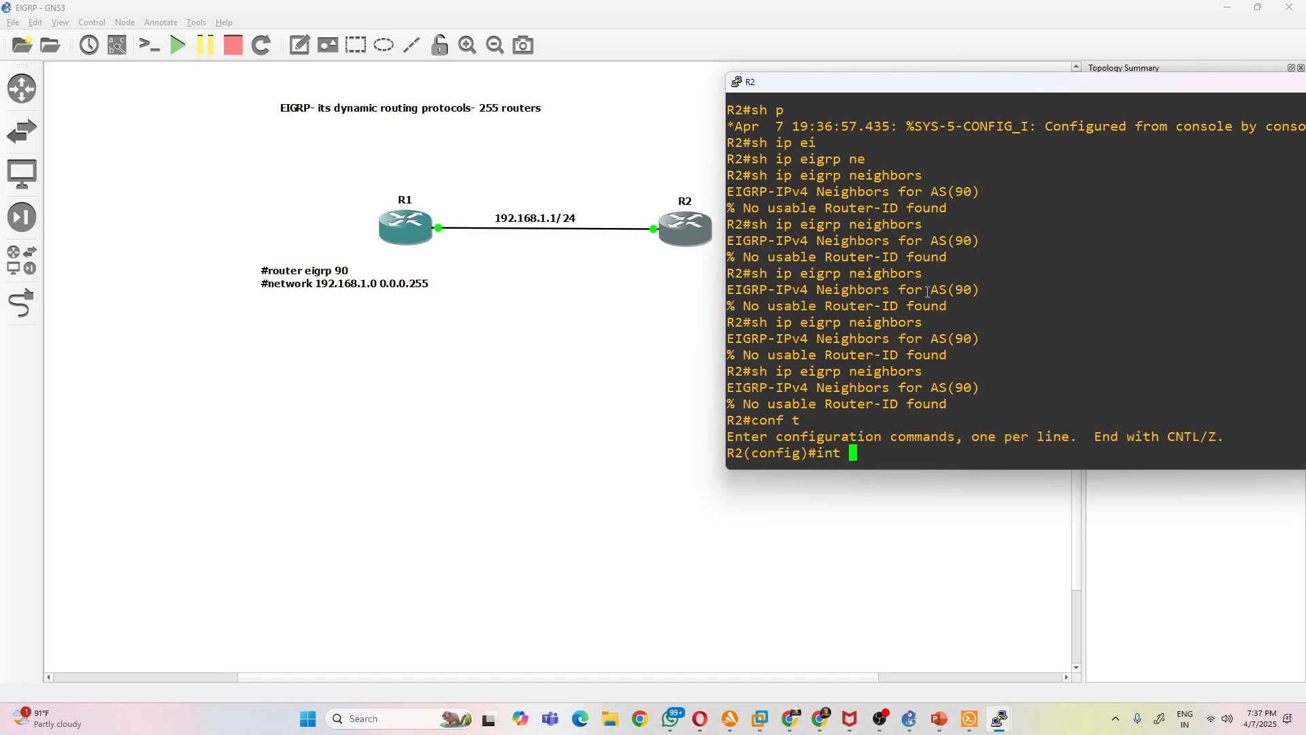
left_click(118, 46)
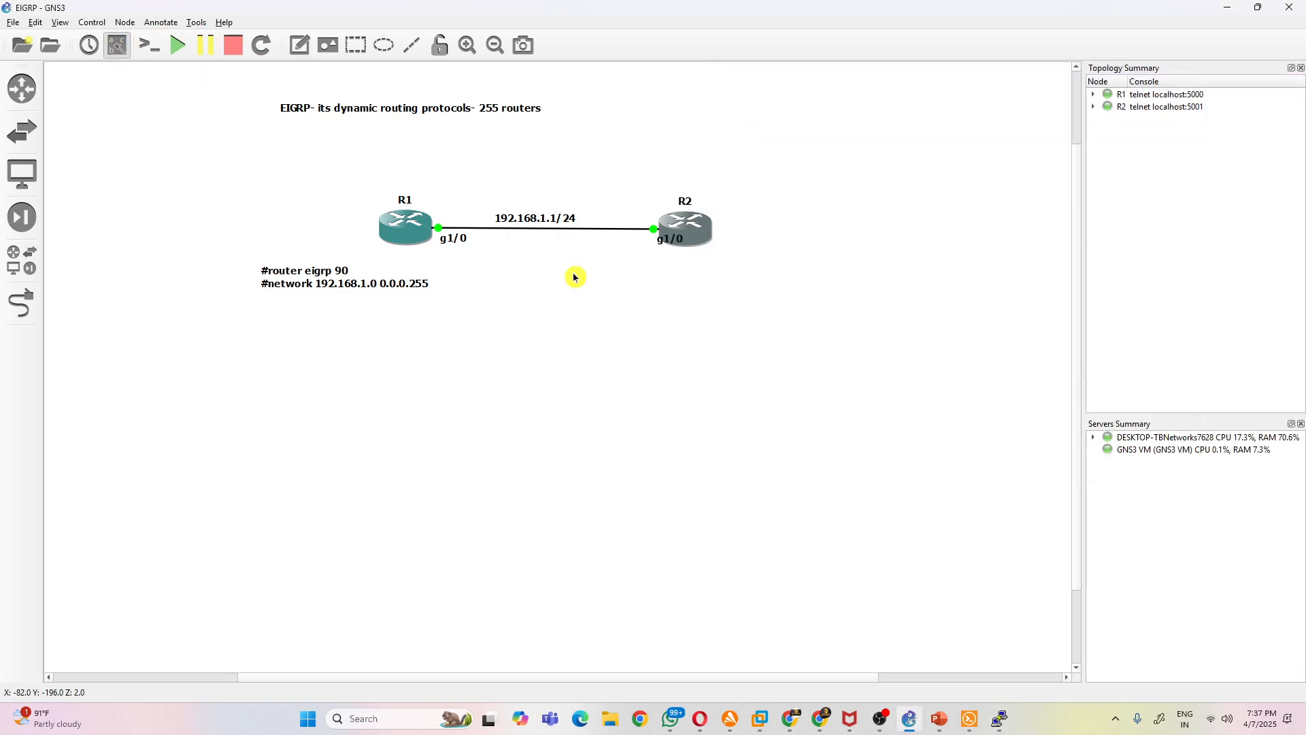
left_click(972, 714)
left_click(999, 714)
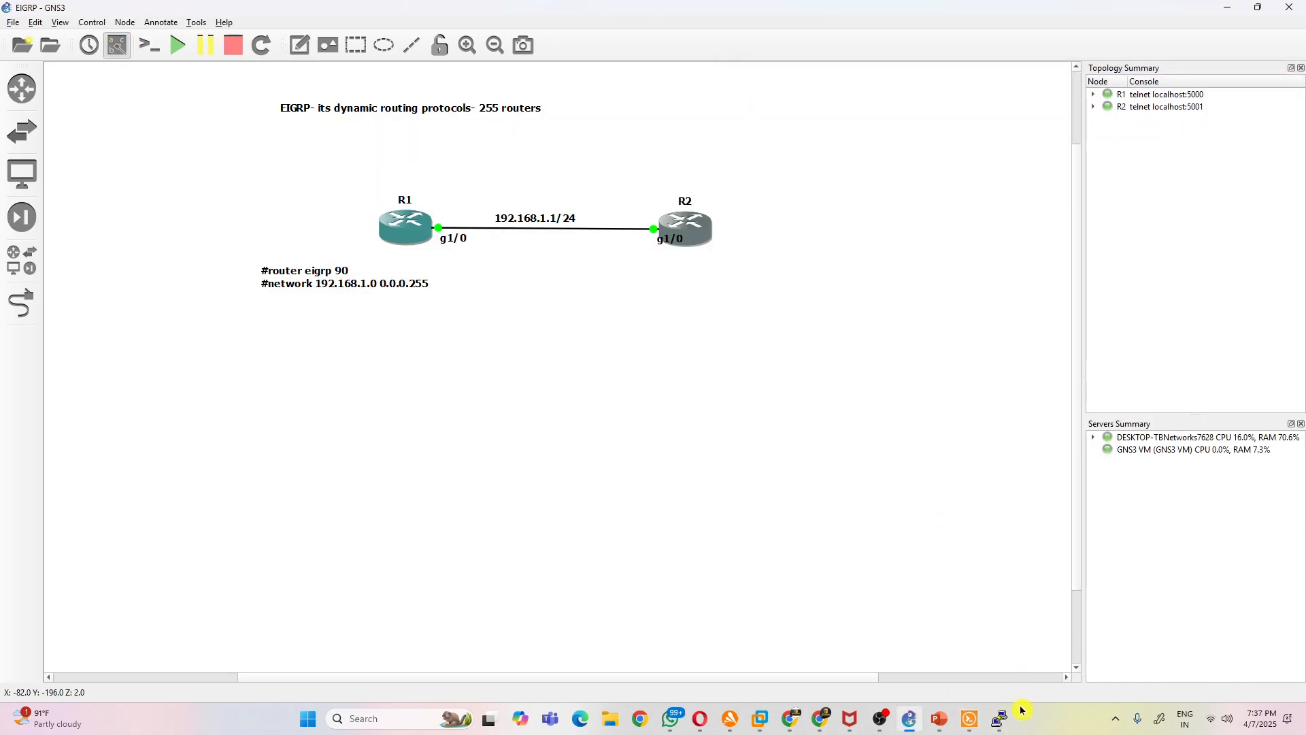
left_click(1081, 654)
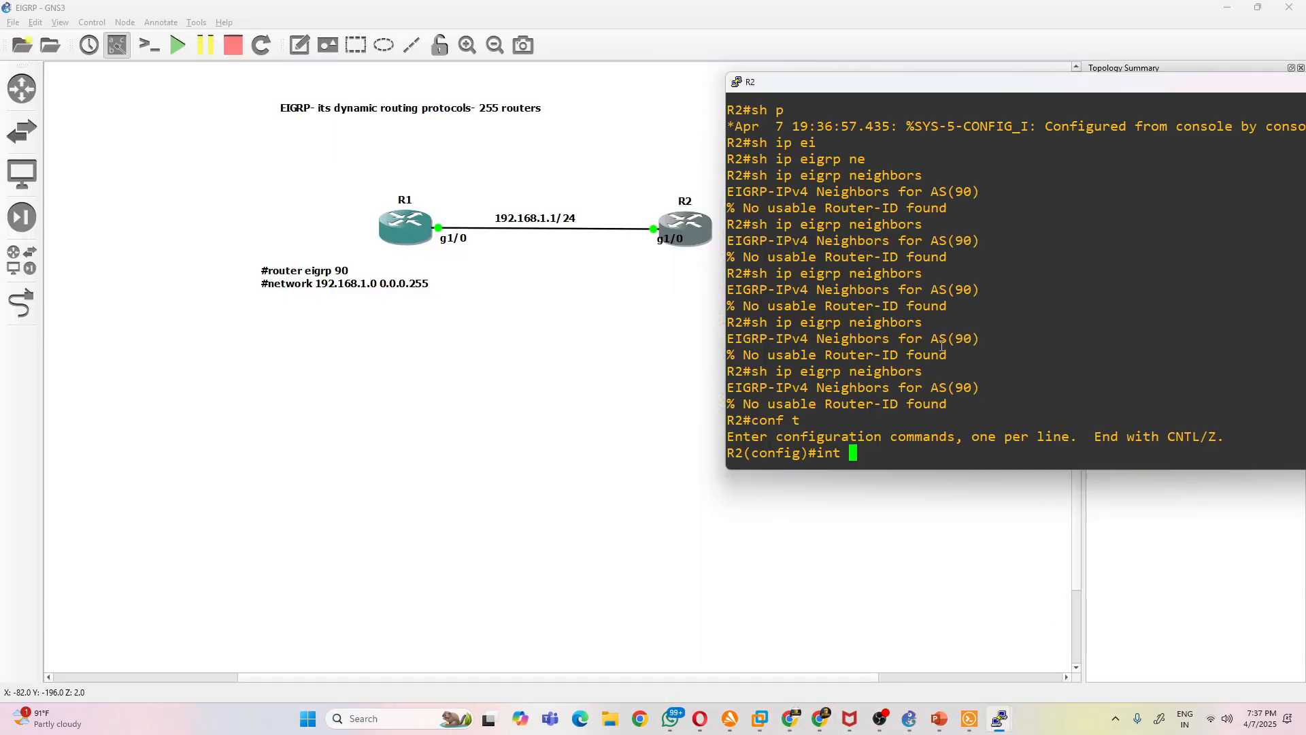
- Assign 192.168.1.2 255.255.255.0 to R2's interface g1/0 and enable the interface
type("1/0")
key("Return")
type("ip add 192.1")
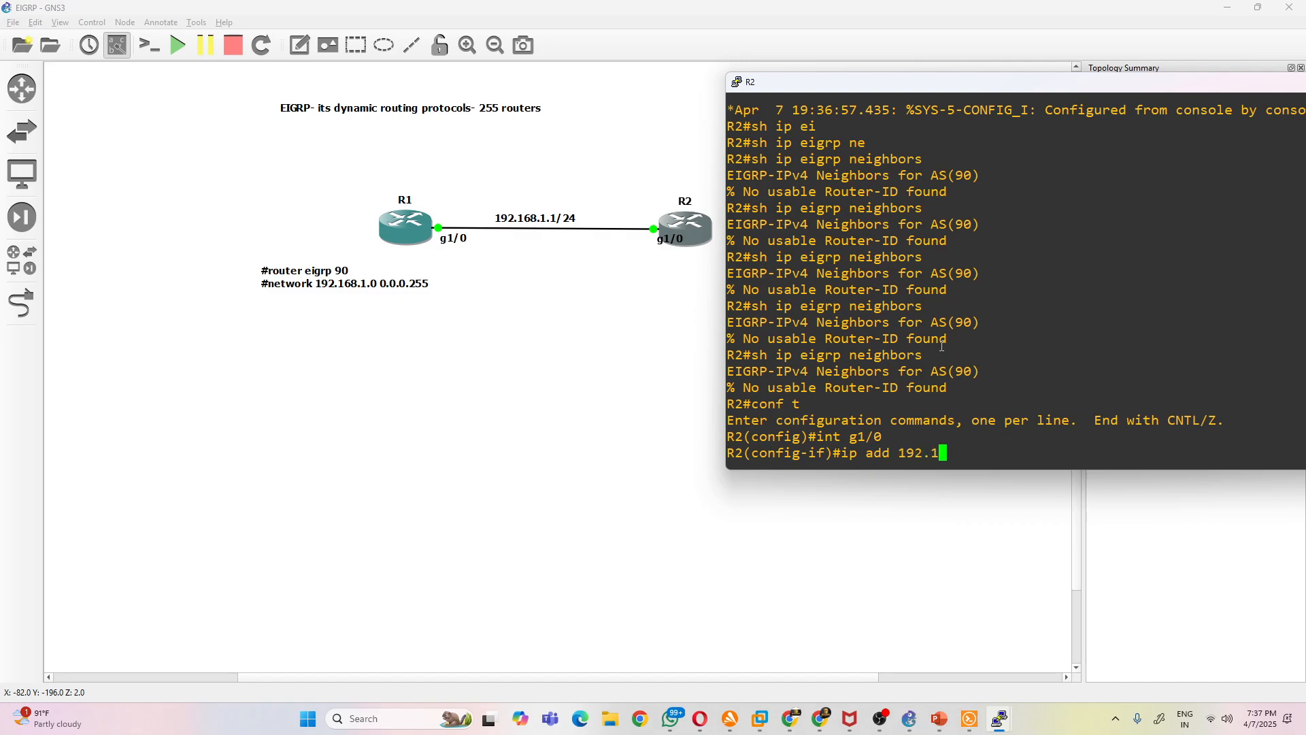
type("68.1.2 255.255.255.0")
key("Return")
type("no shut")
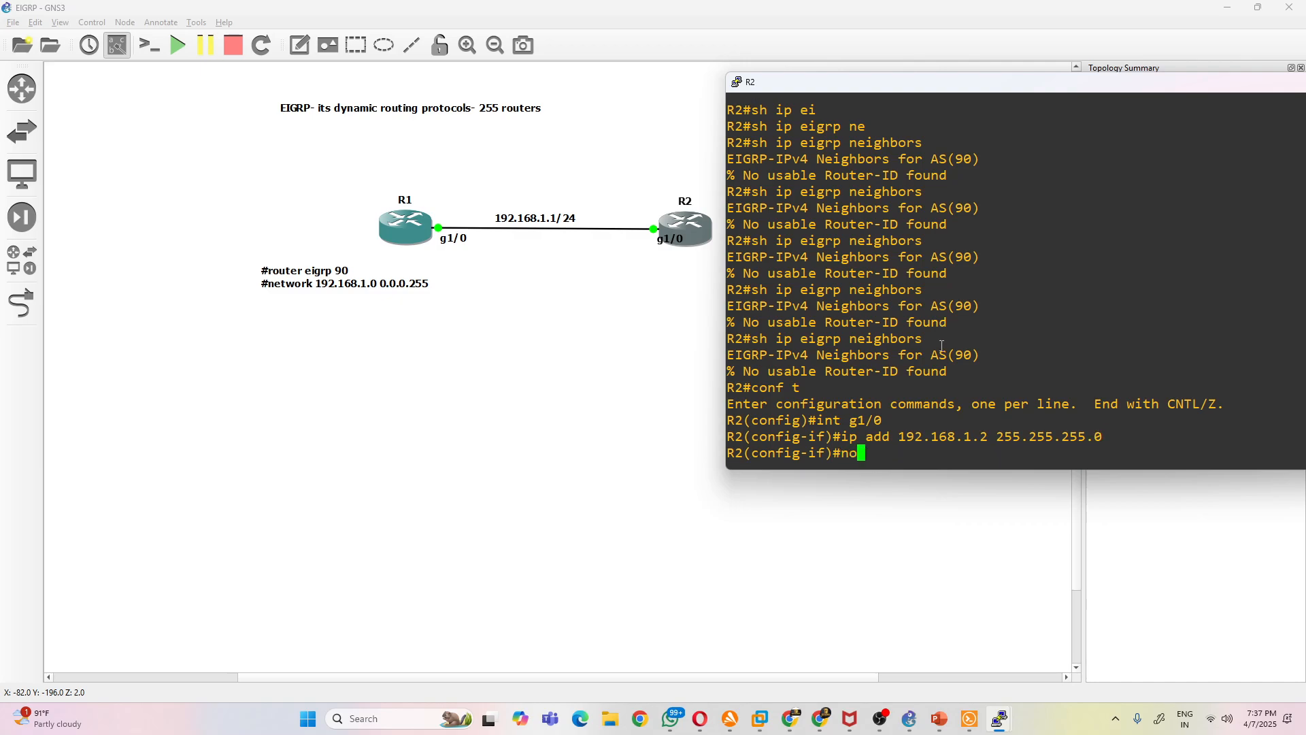
key("Return")
- Assign 2.2.2.2 255.255.255.255 to loopback interface lo0 on R2 and end configuration mode
type("int lo0")
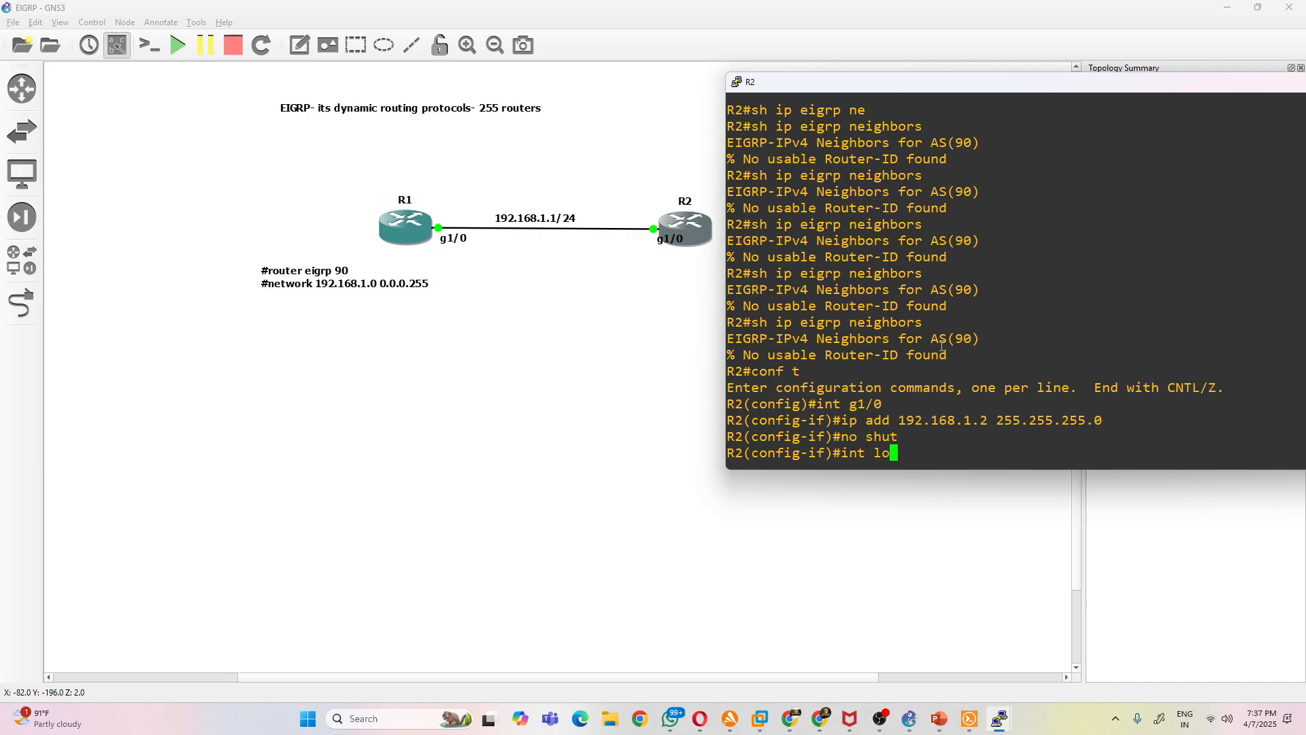
key("Return")
type("ip a")
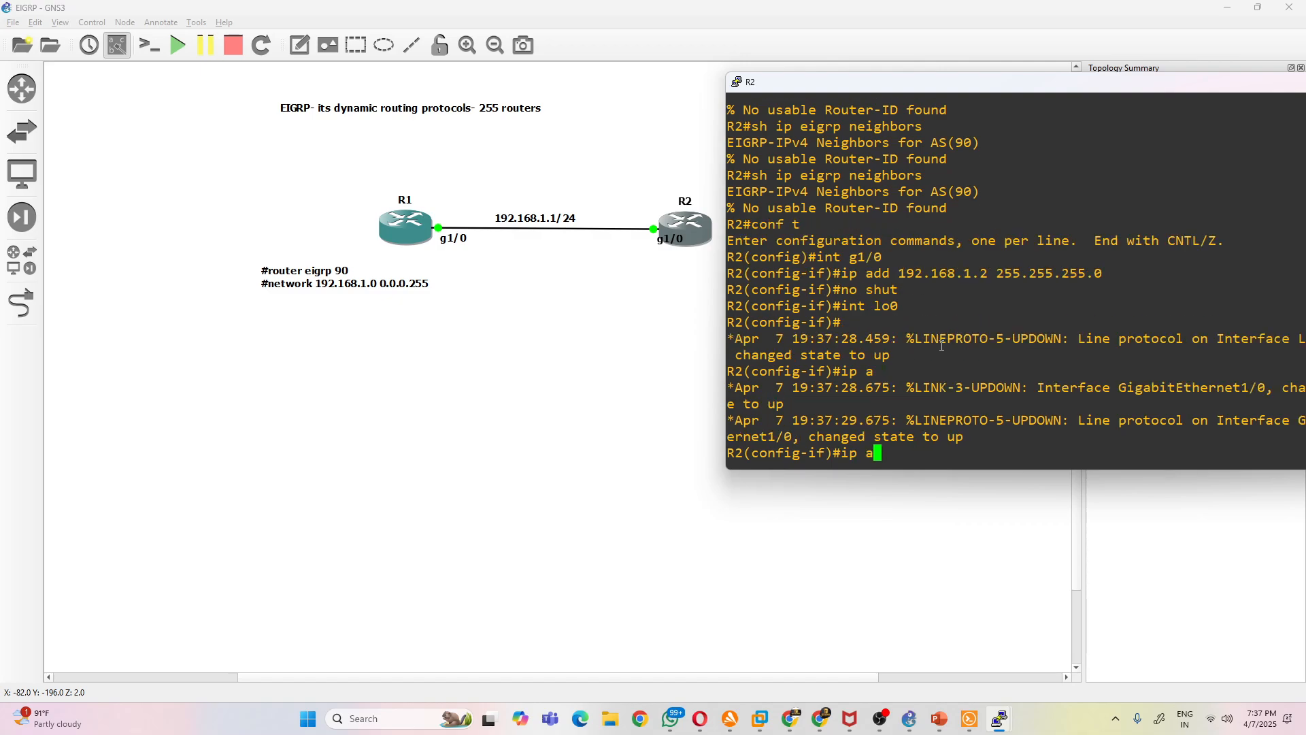
type("dd 2.2.2.2 255.255.255")
key("Return")
type("end")
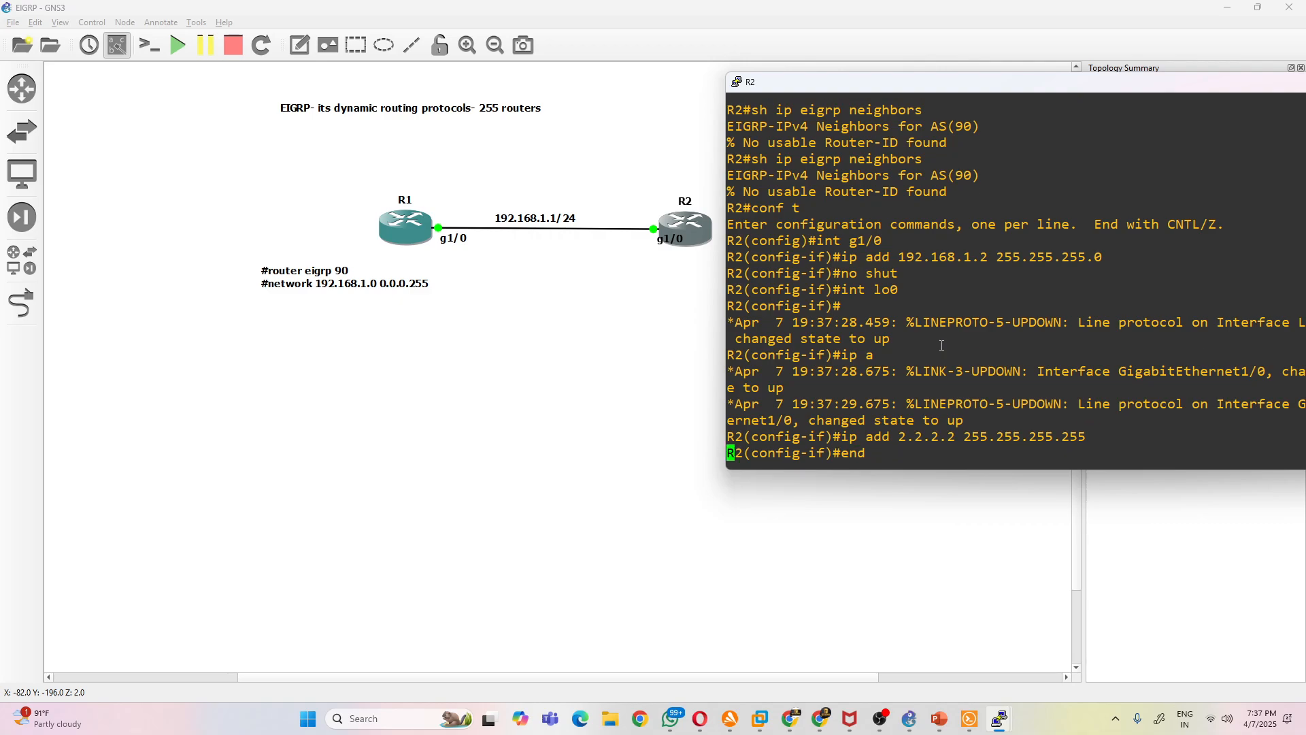
key("Return")
- In R1's console, assign 192.168.1.1 255.255.255.0 to interface g1/0 and enable the interface
mouse_move(987, 716)
left_click(948, 656)
type("i")
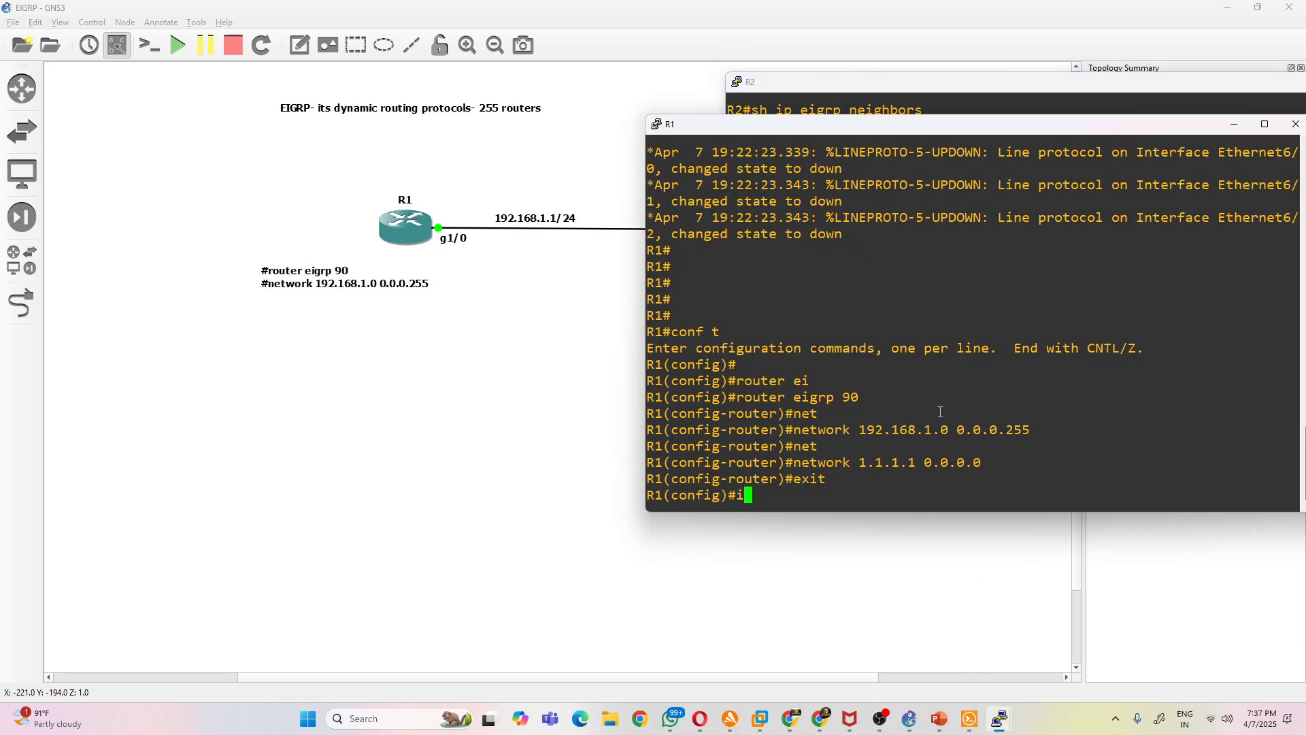
type("nt g1/0")
key("Return")
type("ip add 192.168.1.1 255.25")
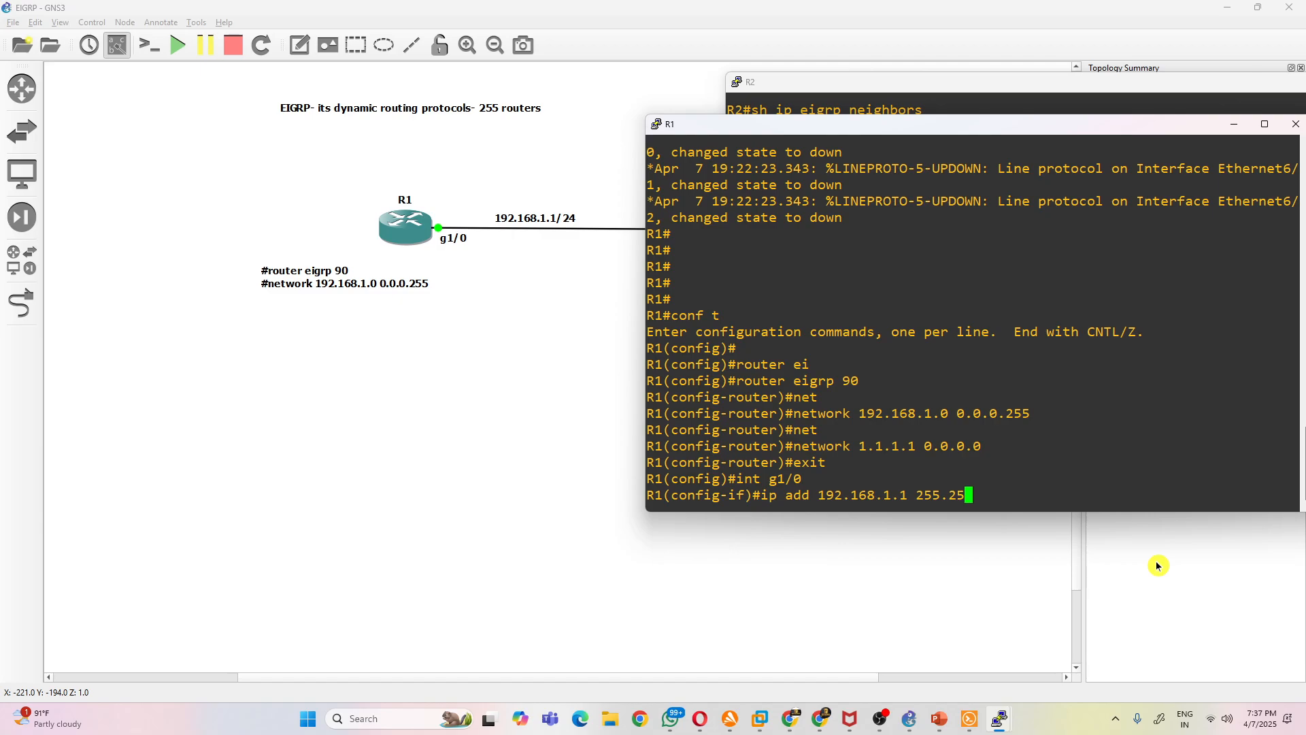
type("5.255.0")
key("Return")
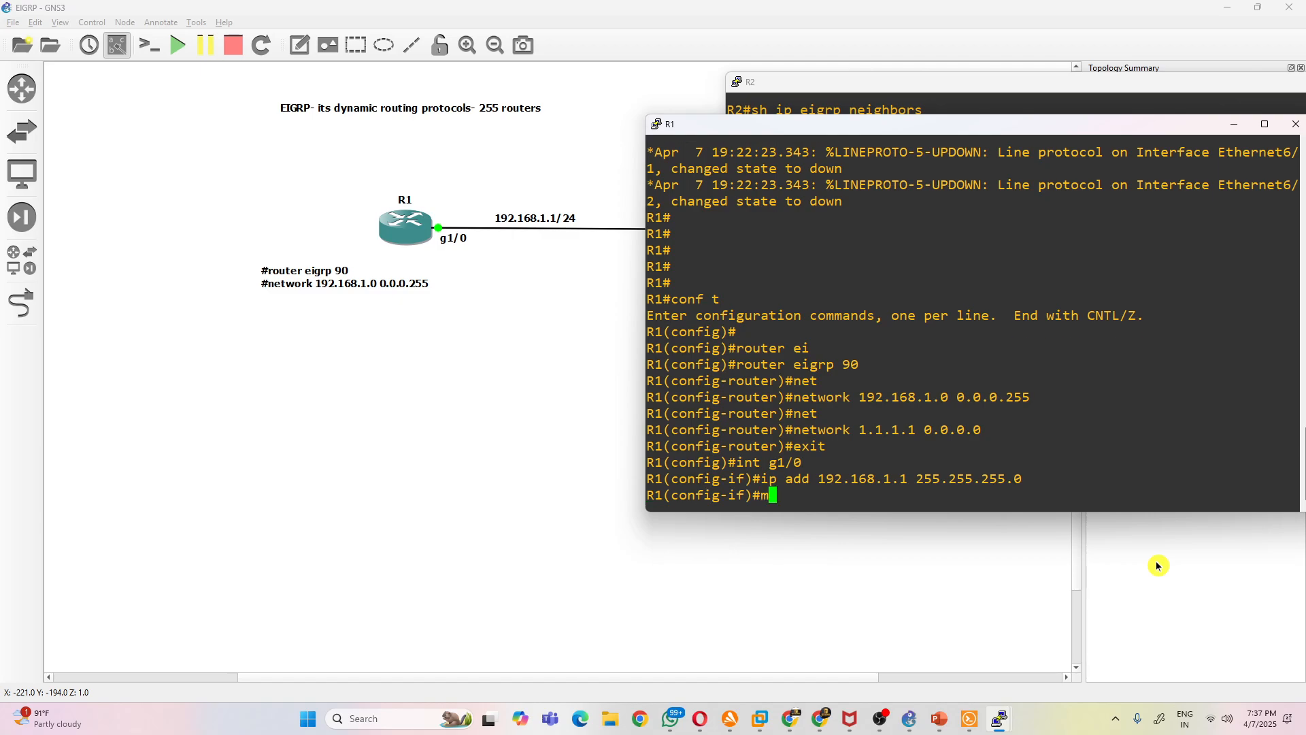
type("no shiut")
key("Return")
- Assign 1.1.1.1 255.255.255.255 to loopback interface lo0 on R1 and end configuration mode
type("int lo0")
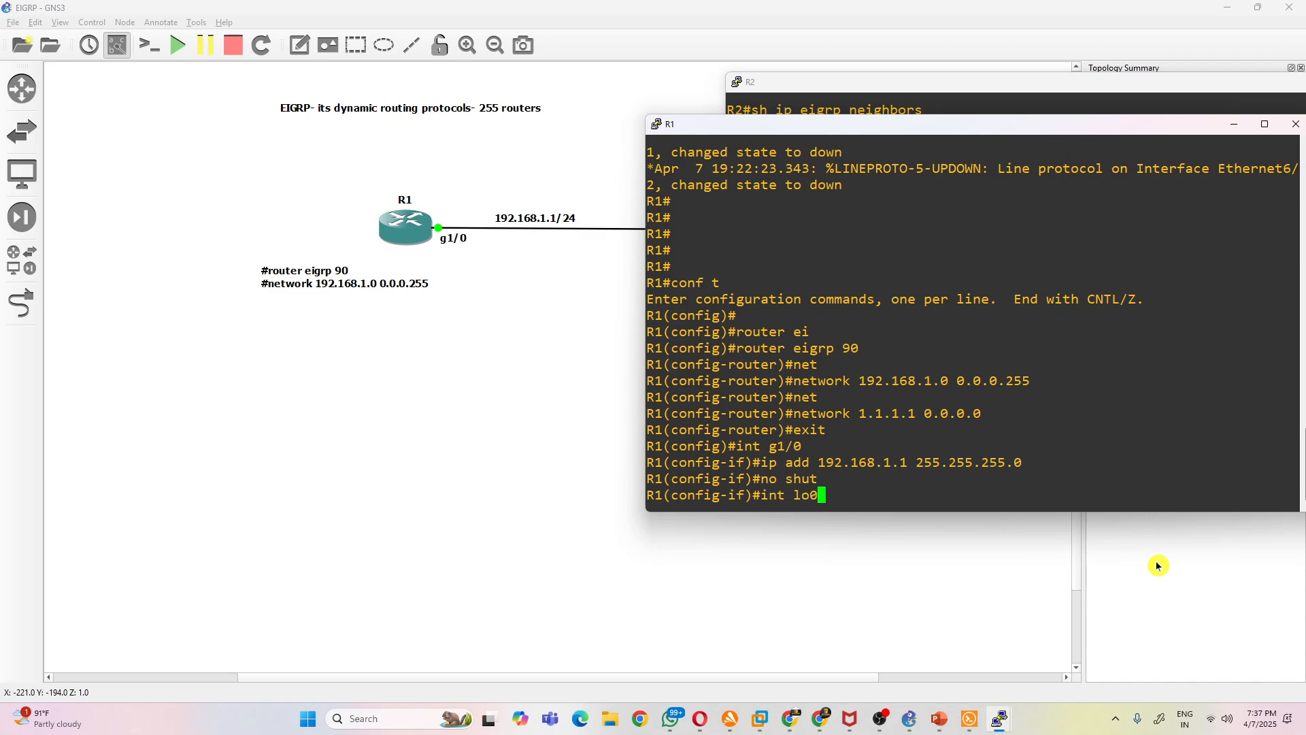
key("Return")
type("ip add 1.")
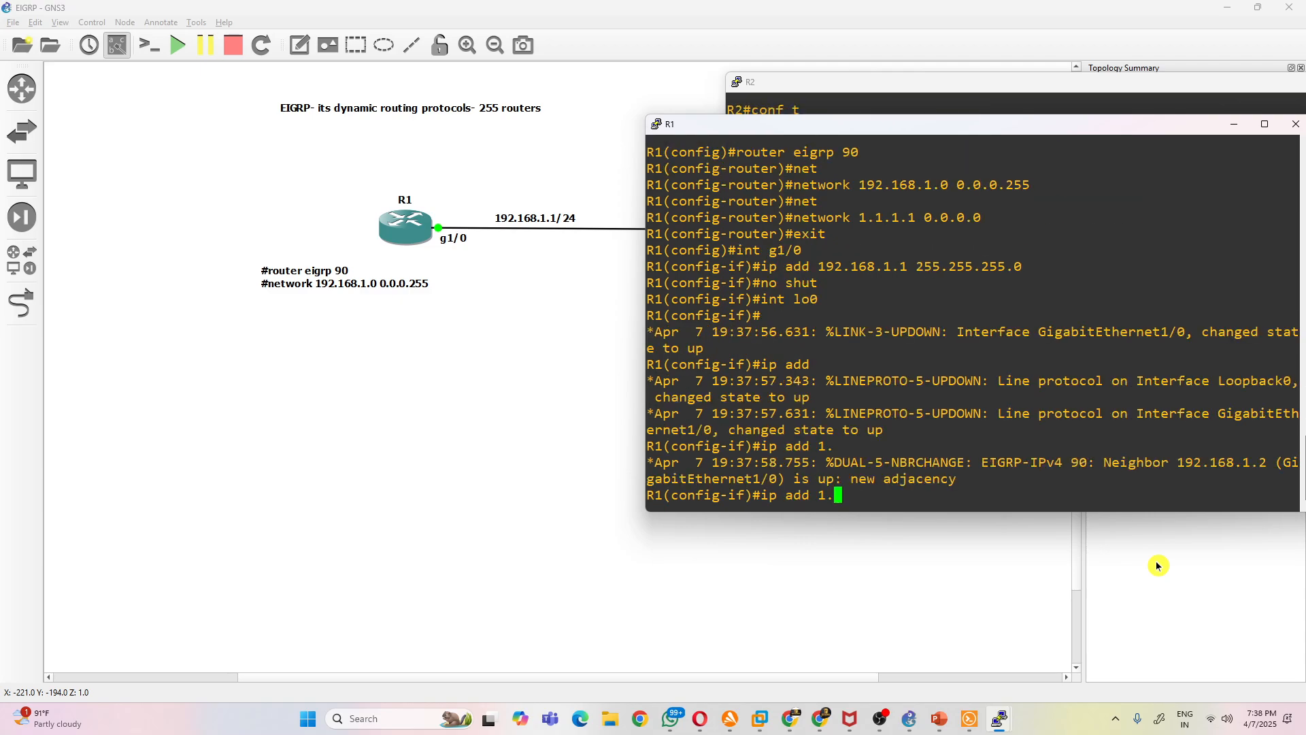
type("1.1.1 255.255.255.255")
key("Return")
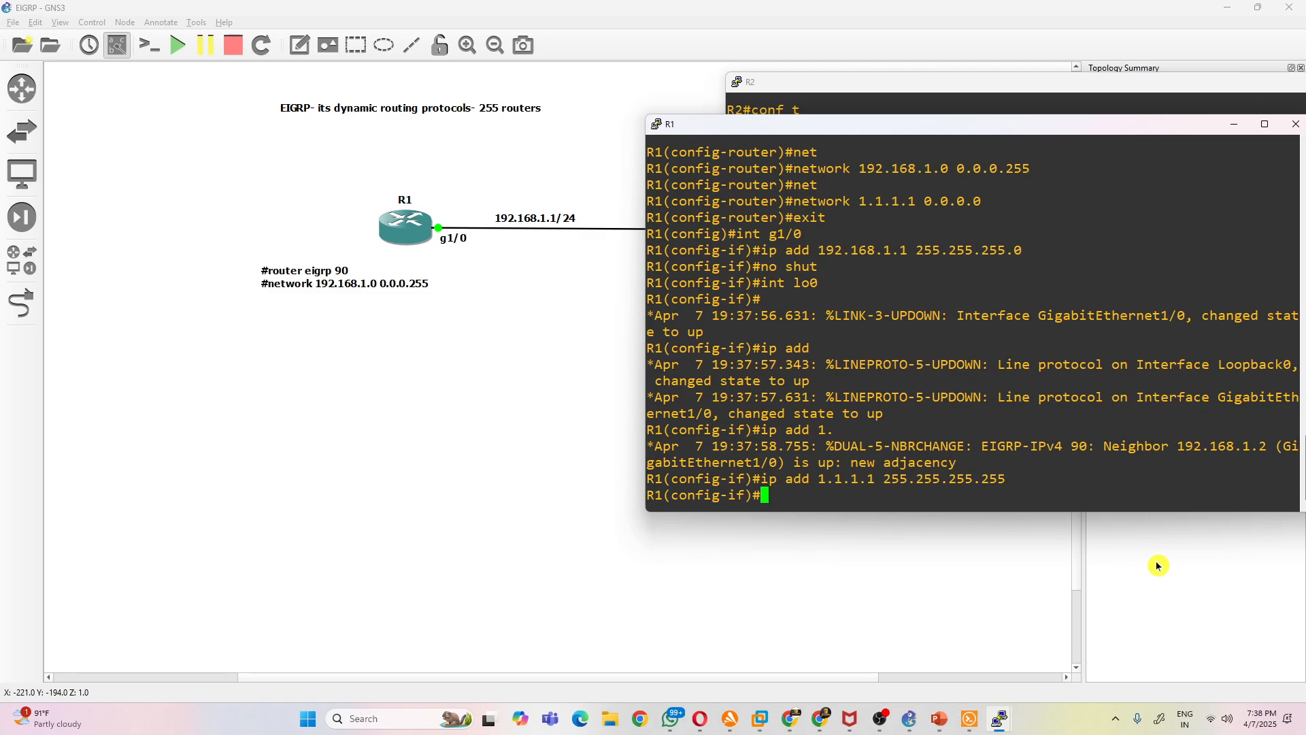
type("end")
key("Return")
key("Return")
- List R1's EIGRP neighbors with sh ip eigrp neighbors
type("sh ip ei")
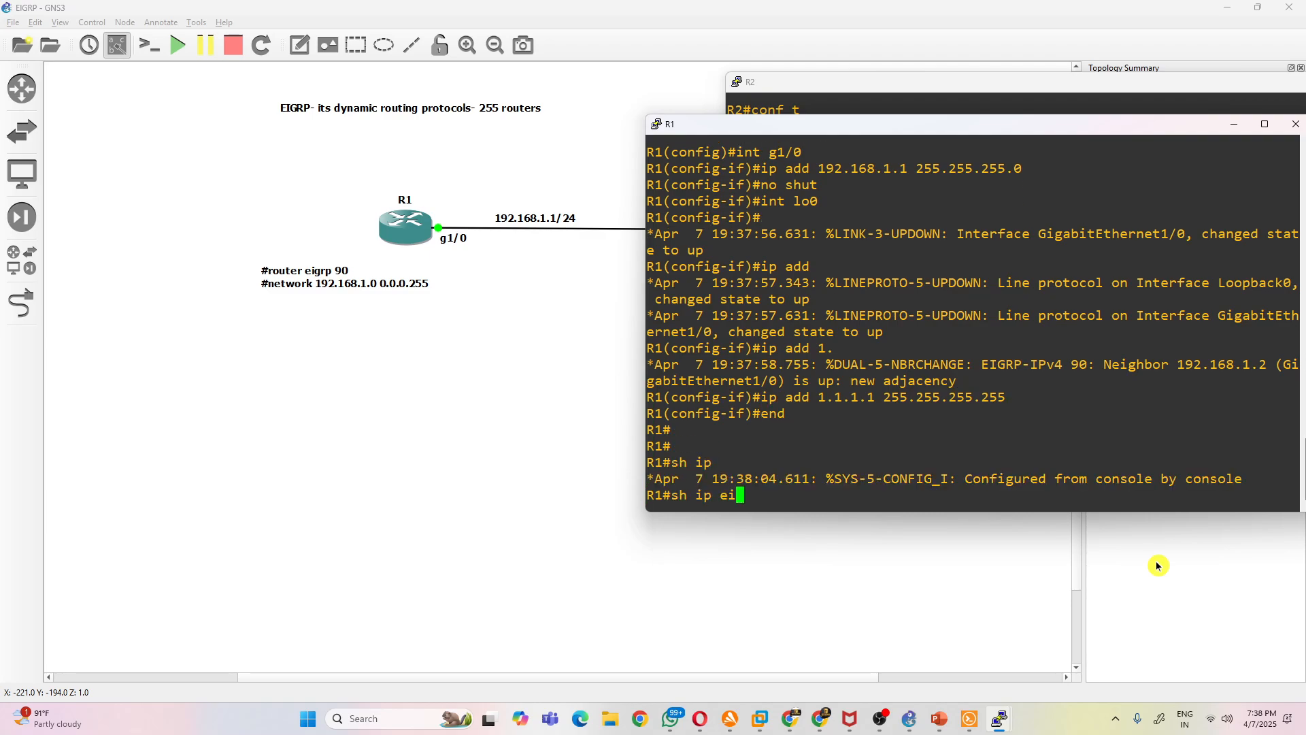
key("Tab")
type("ne")
key("Tab")
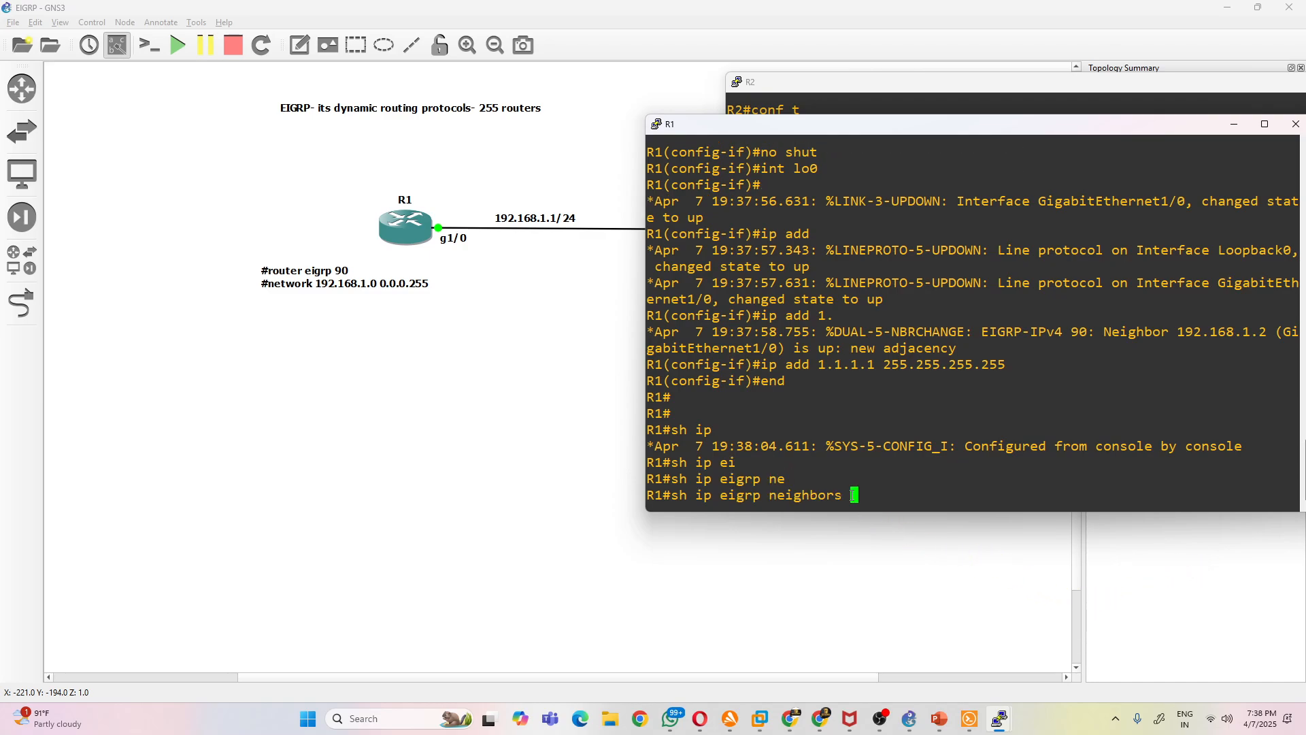
key("Return")
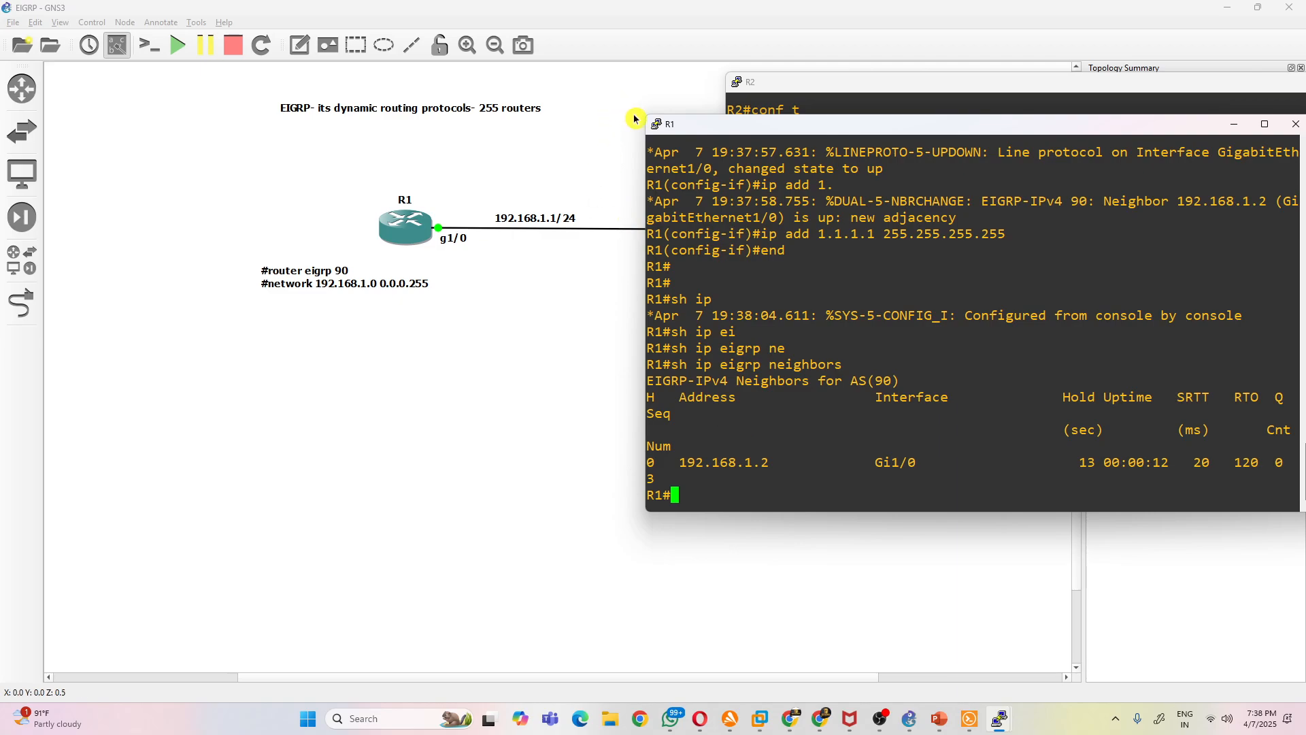
- Enlarge R1's console, start a Wireshark capture on the R1–R2 link in GNS3, and dismiss the Wireshark update offer
left_click_drag(647, 117, 456, 106)
left_click(433, 193)
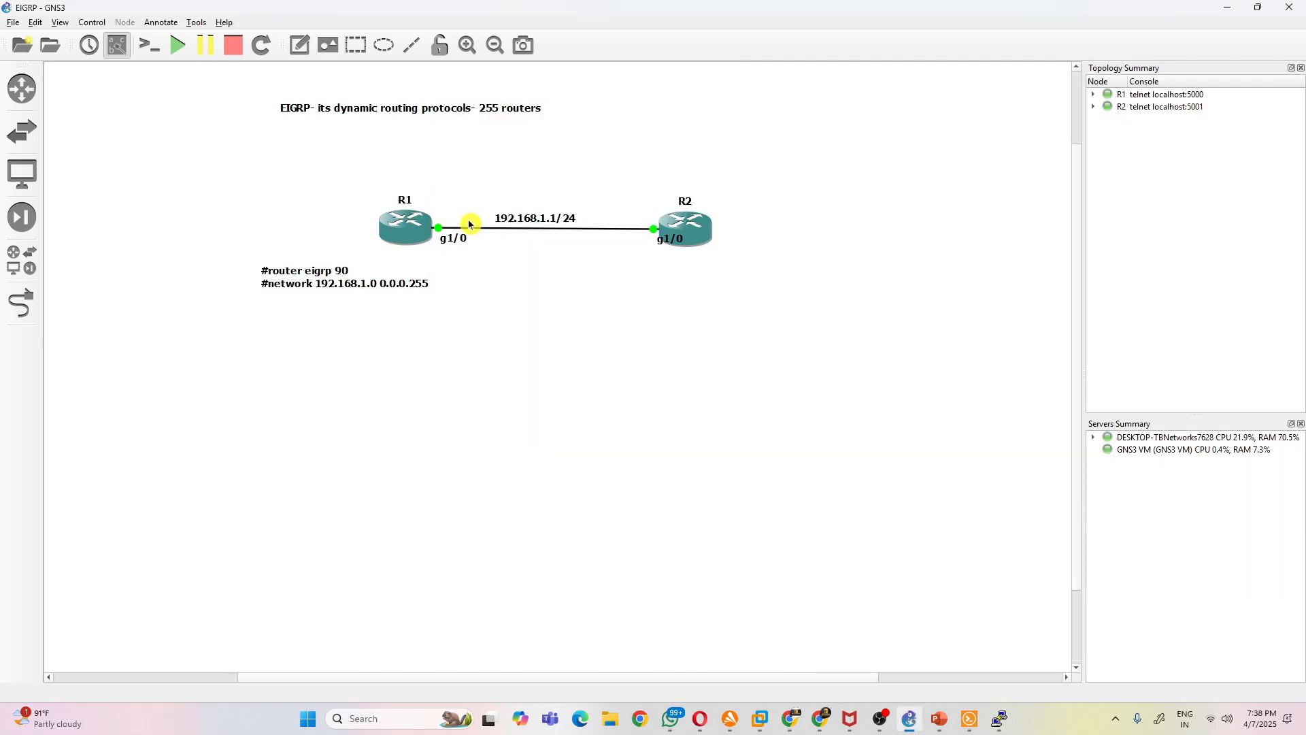
right_click(476, 233)
left_click(530, 238)
left_click(707, 380)
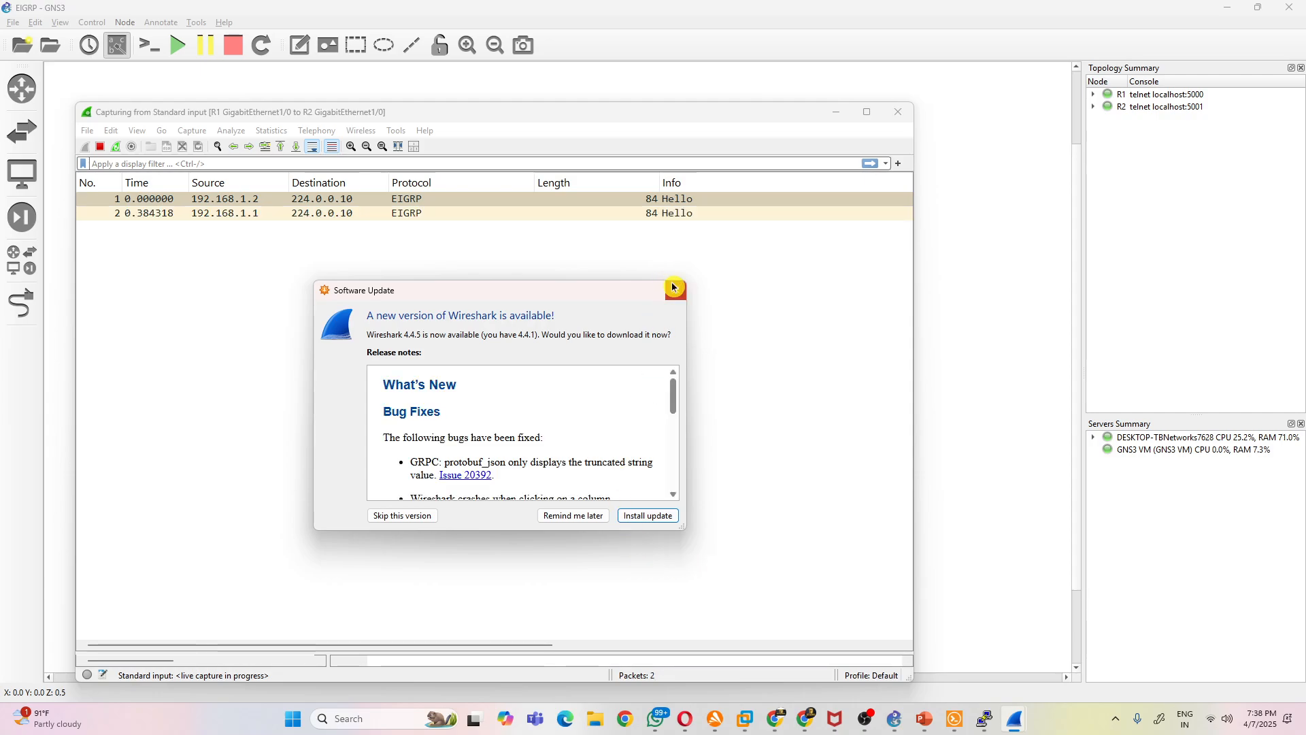
left_click(674, 285)
- Open the first captured EIGRP Hello packet and examine the destination address, header checksum and protocol in its IPv4 header
left_click(357, 200)
double_click(357, 199)
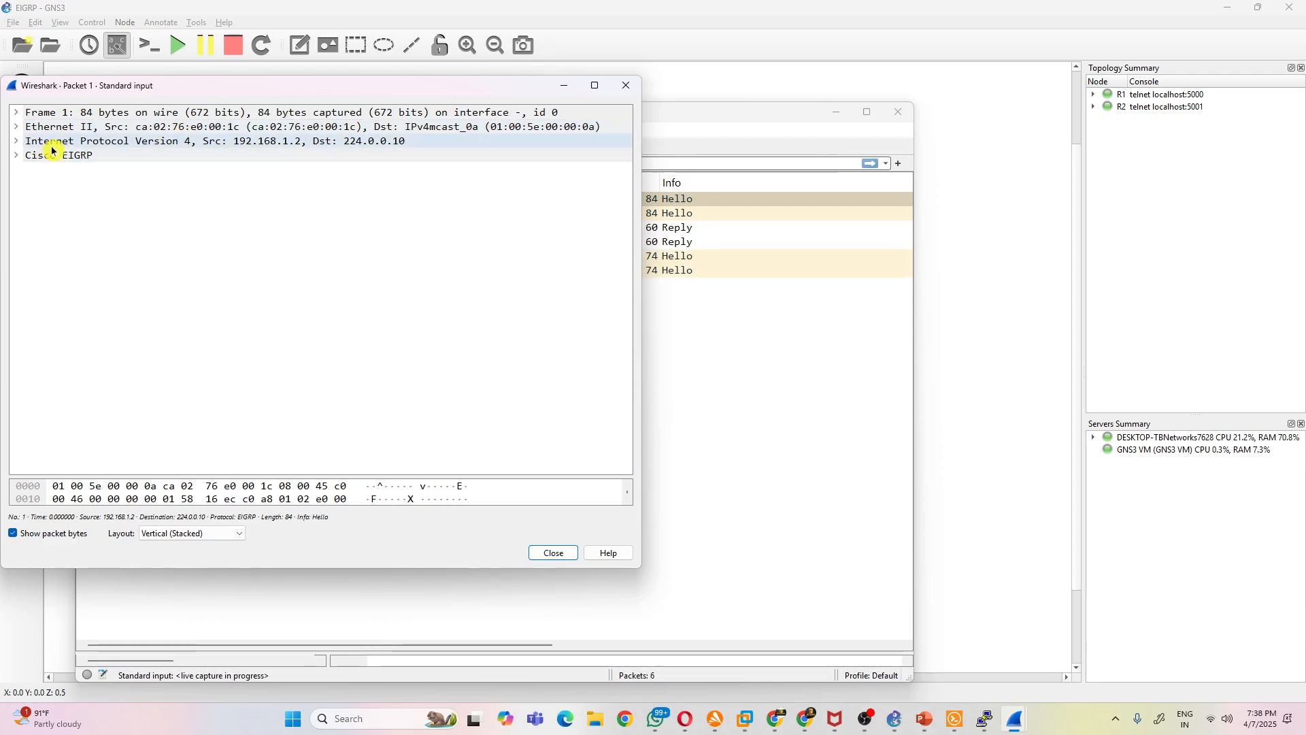
left_click(17, 144)
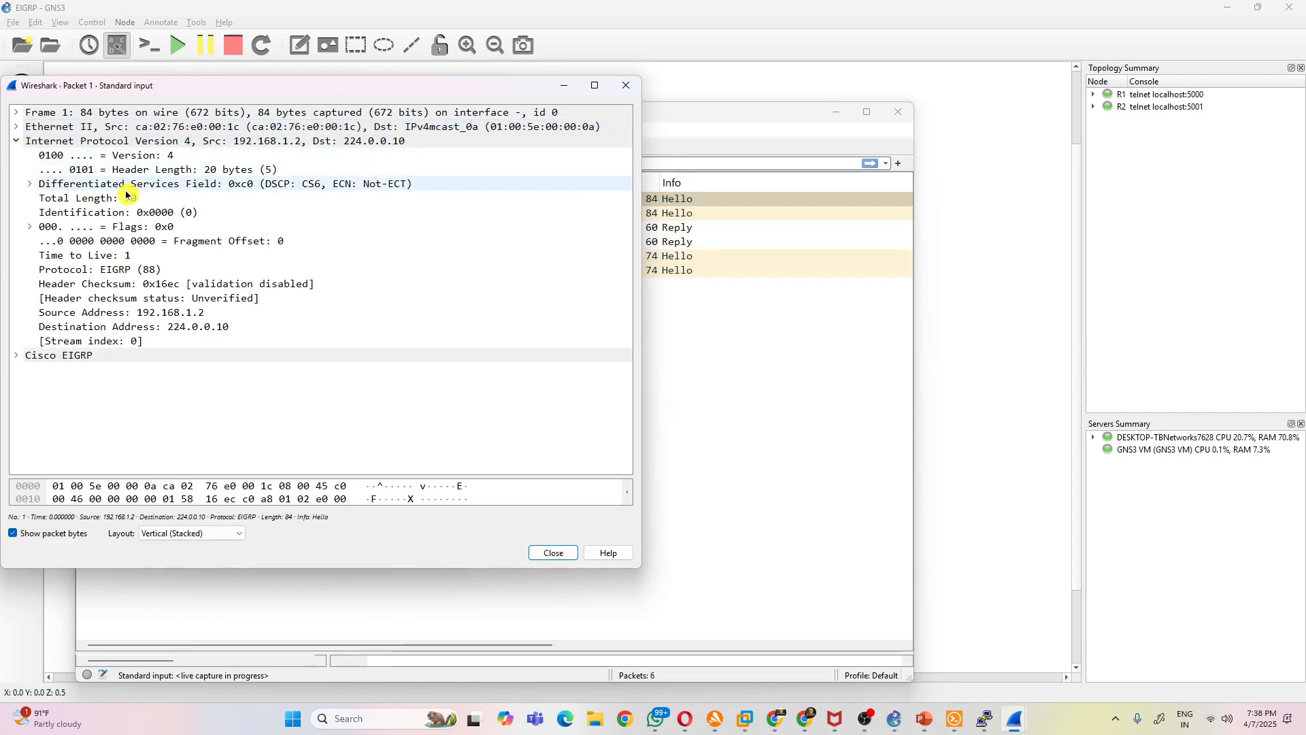
left_click(231, 328)
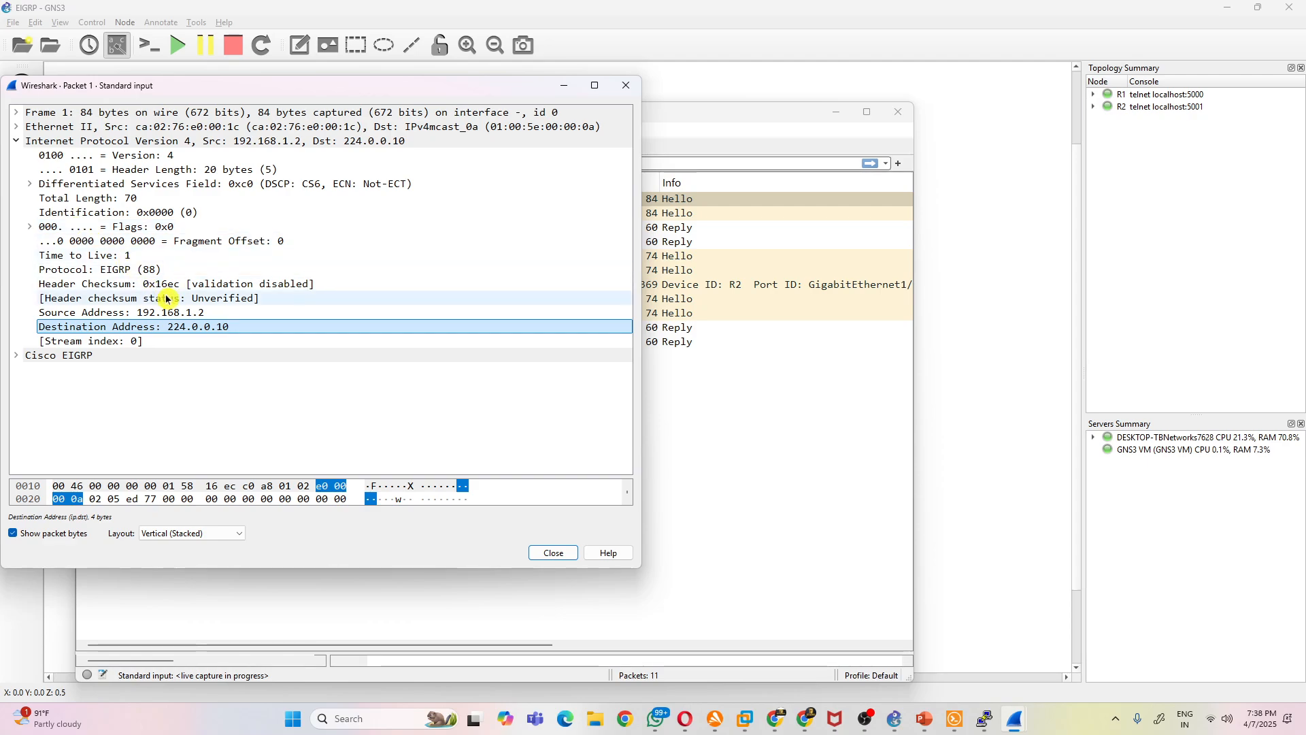
left_click(204, 283)
left_click(117, 272)
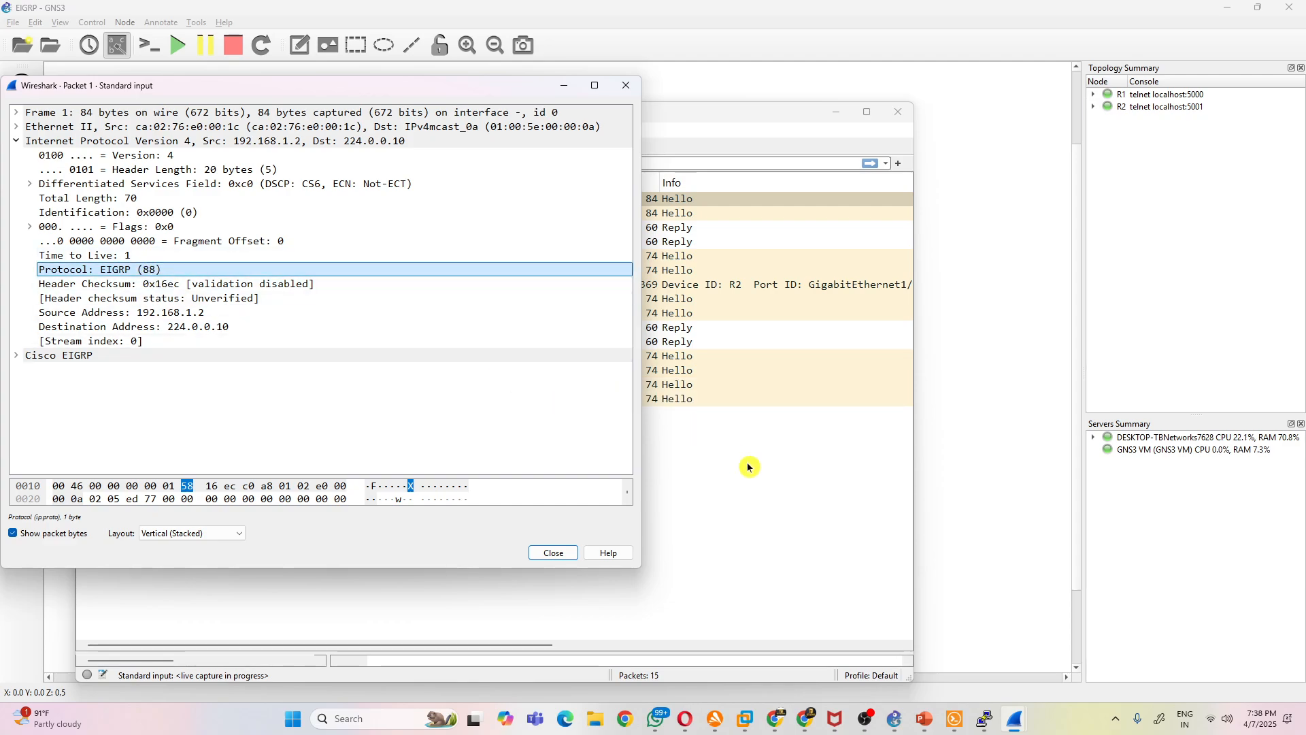
- Expand the Hello packet's Cisco EIGRP section and examine its checksum, flags, autonomous system and other fields
left_click(16, 356)
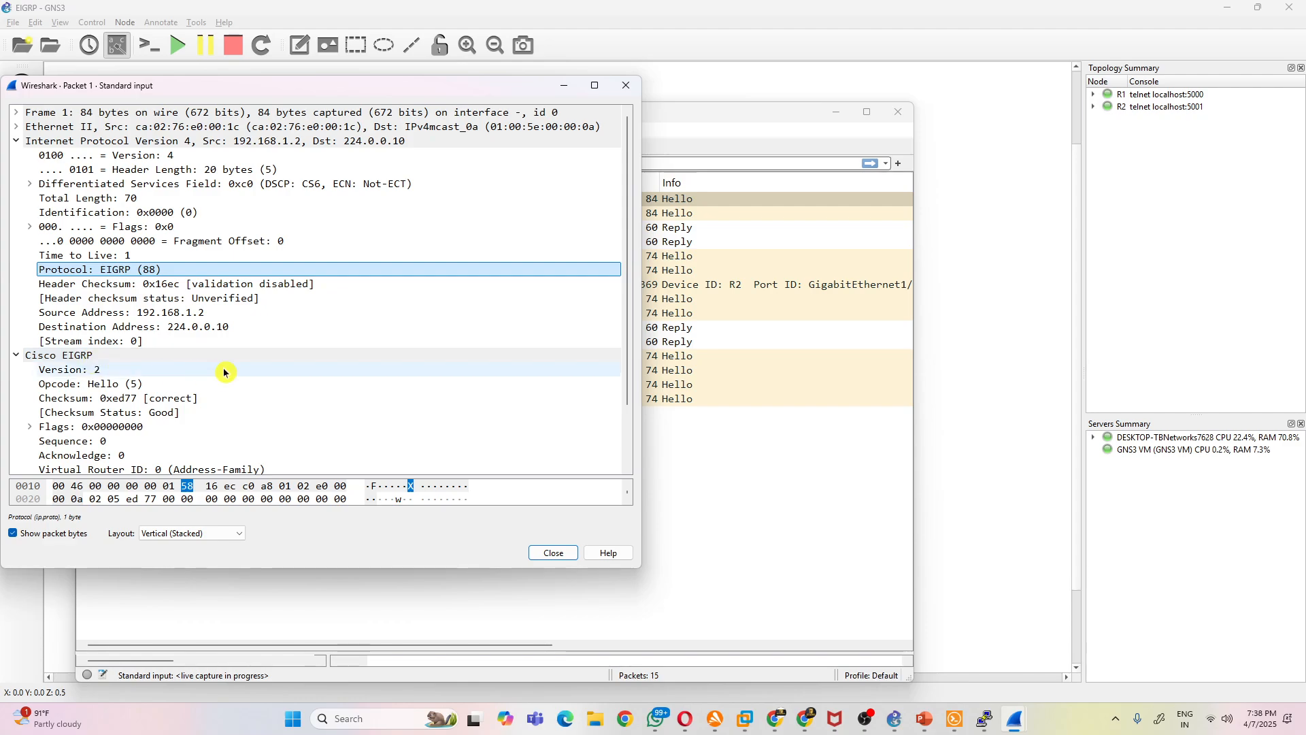
left_click(244, 399)
scroll(247, 408, "down", 1)
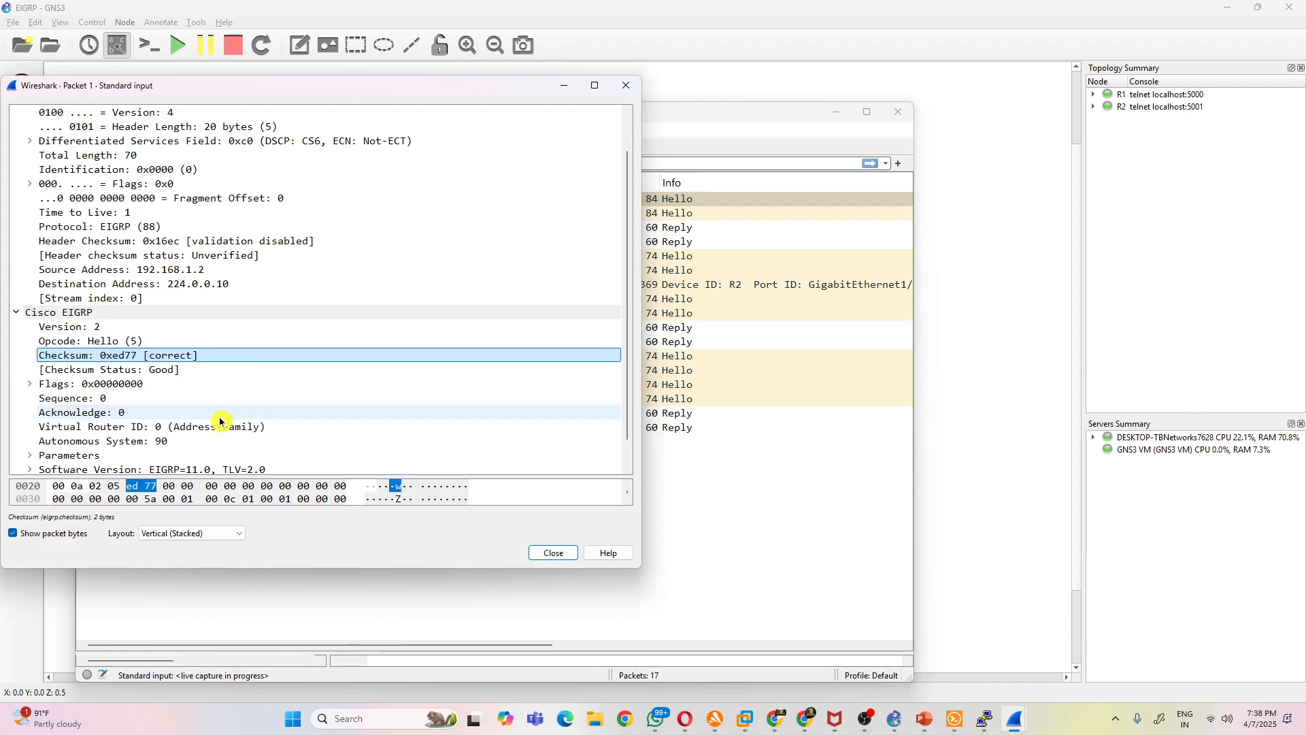
scroll(199, 414, "up", 1)
scroll(193, 410, "down", 1)
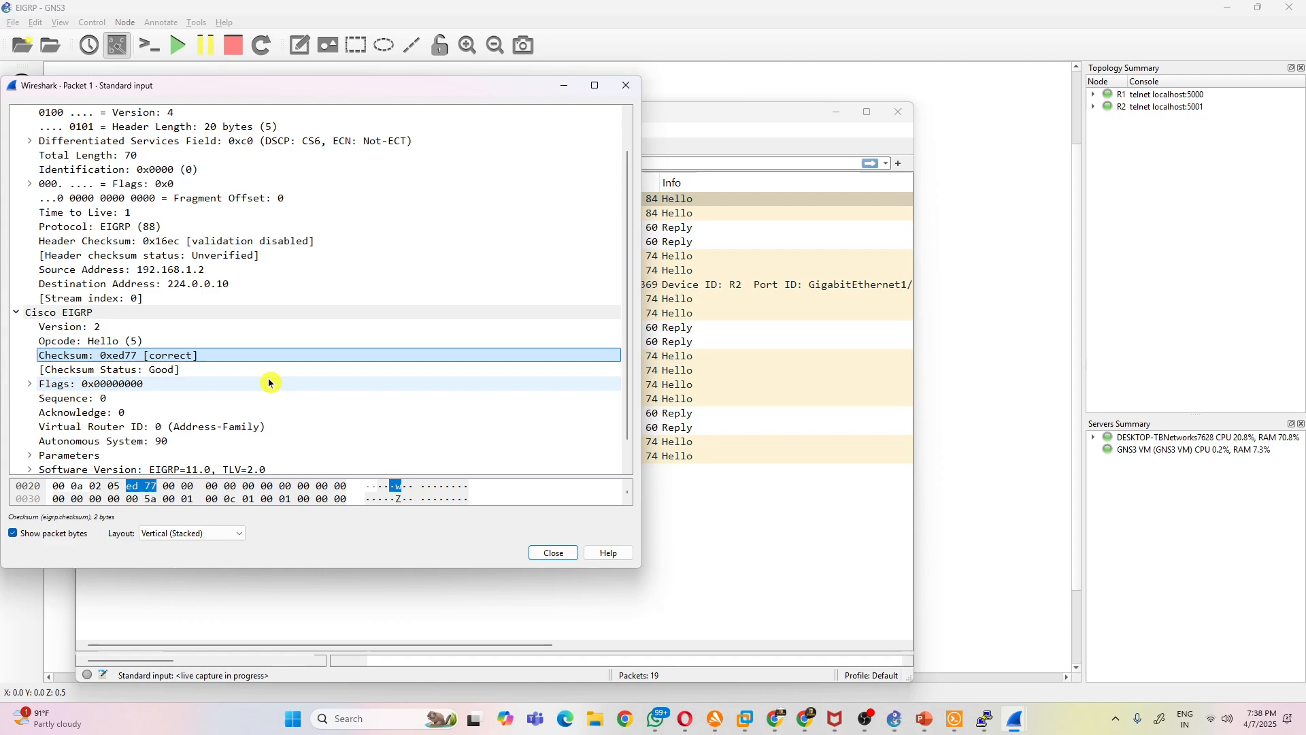
scroll(279, 374, "up", 1)
scroll(289, 370, "down", 1)
scroll(294, 368, "up", 1)
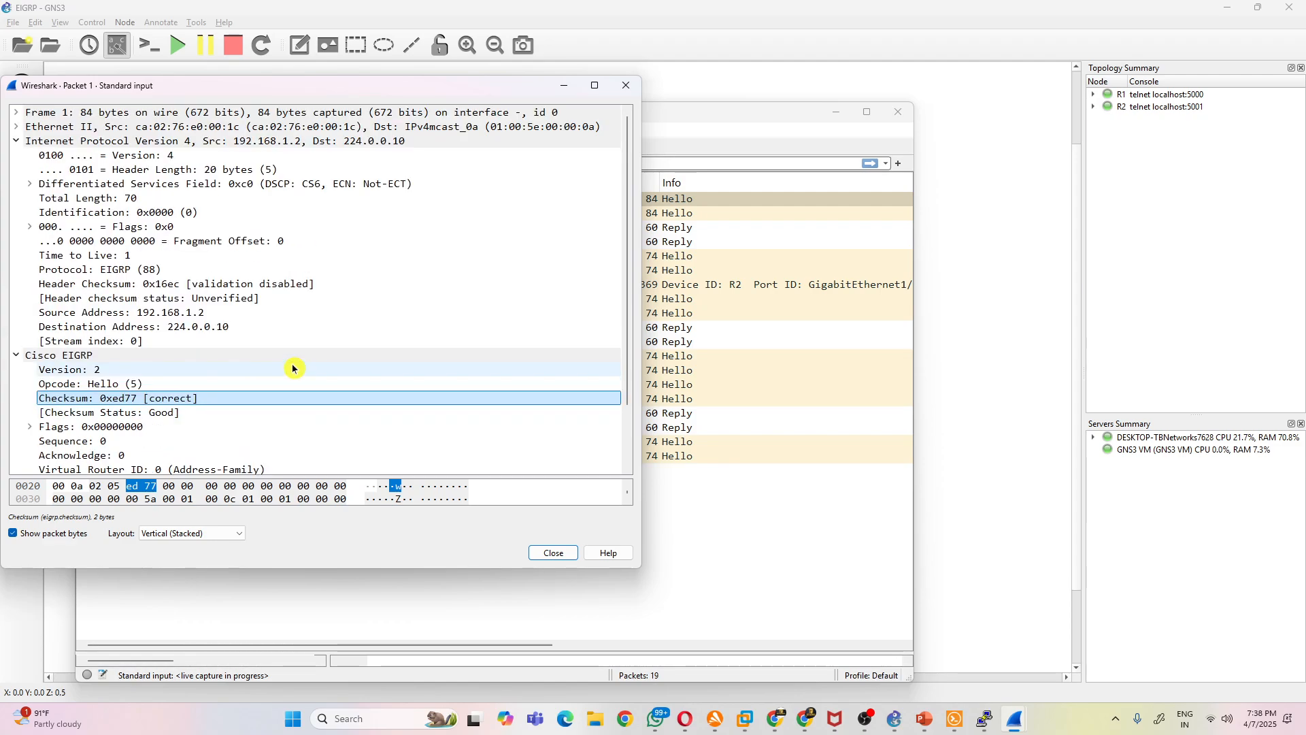
scroll(292, 367, "down", 2)
scroll(272, 374, "up", 1)
scroll(262, 379, "down", 1)
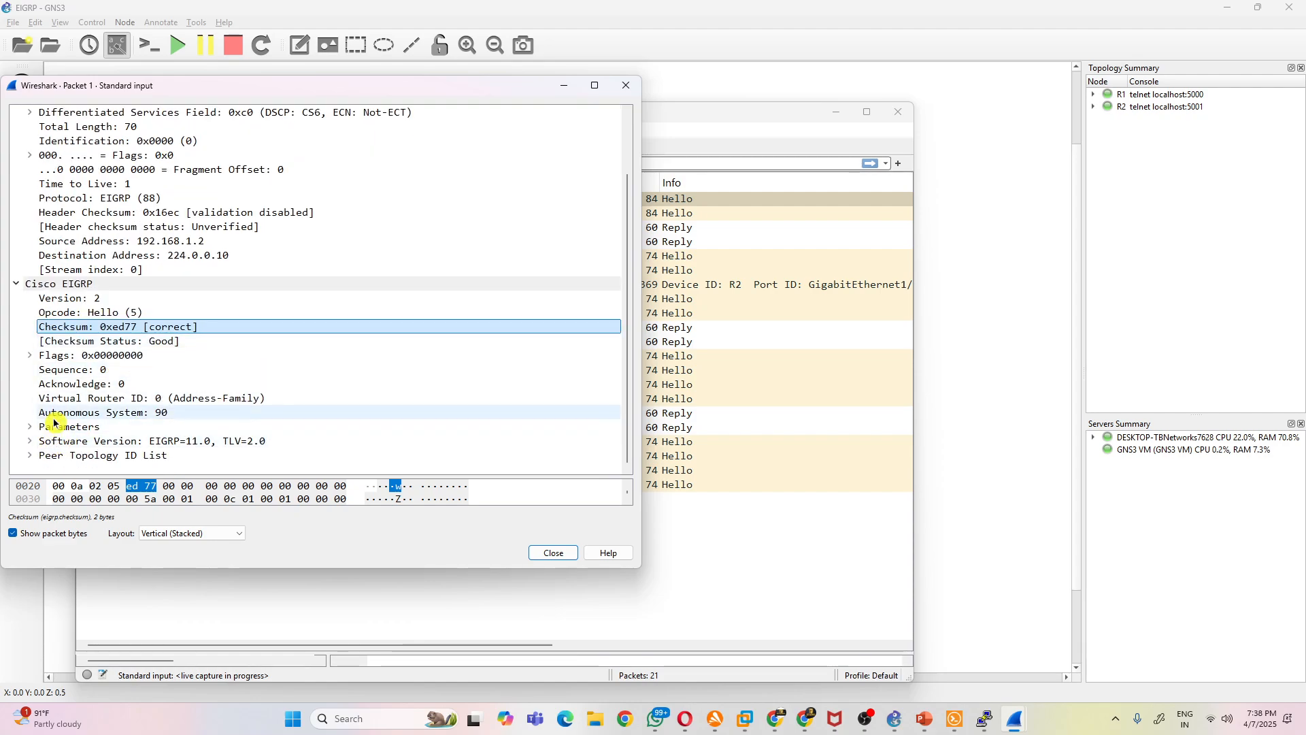
left_click(30, 355)
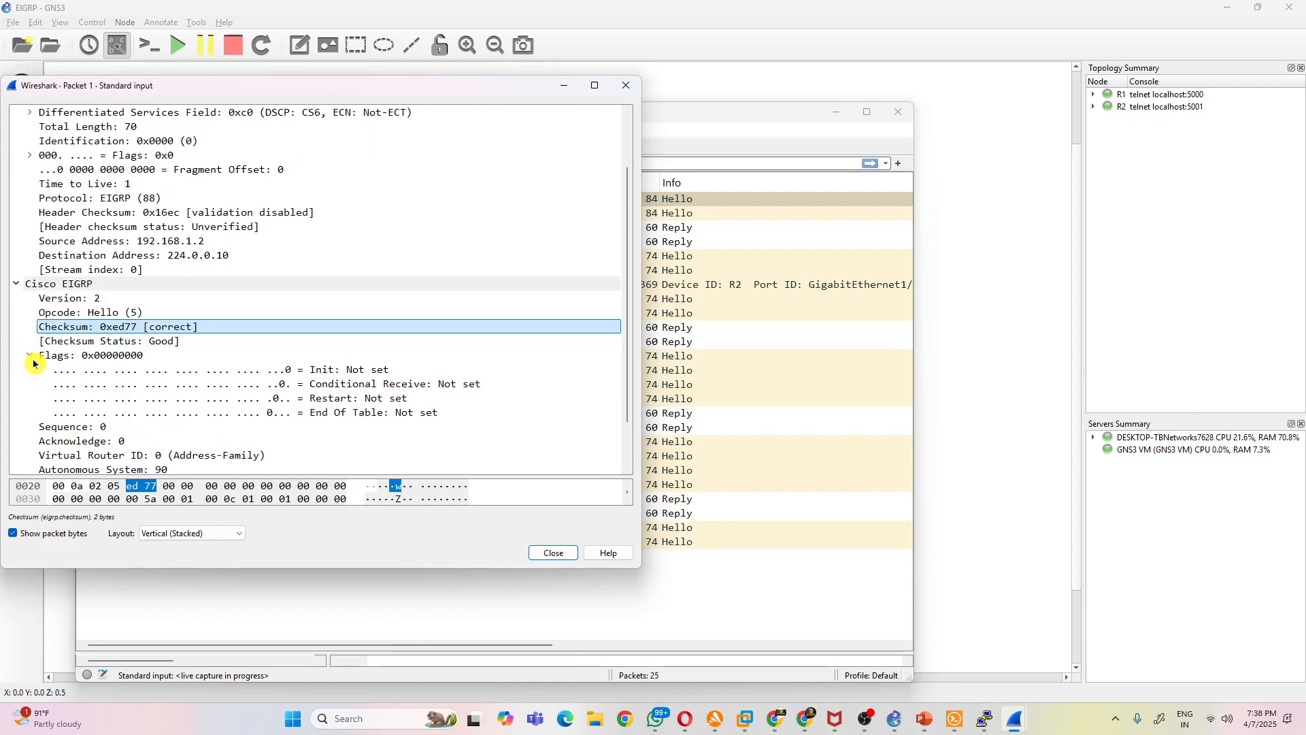
left_click(32, 358)
- Return to R1's console and display its routing table with sh ip route
left_click(940, 519)
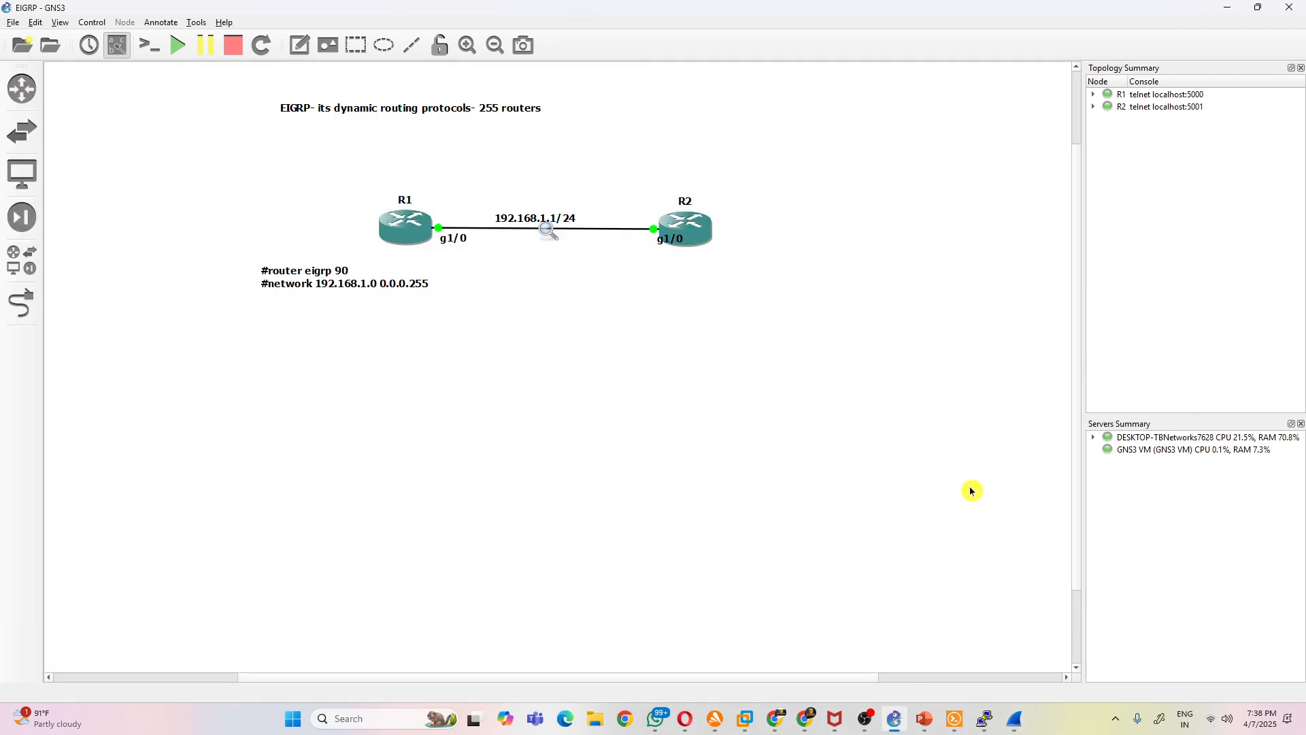
mouse_move(984, 718)
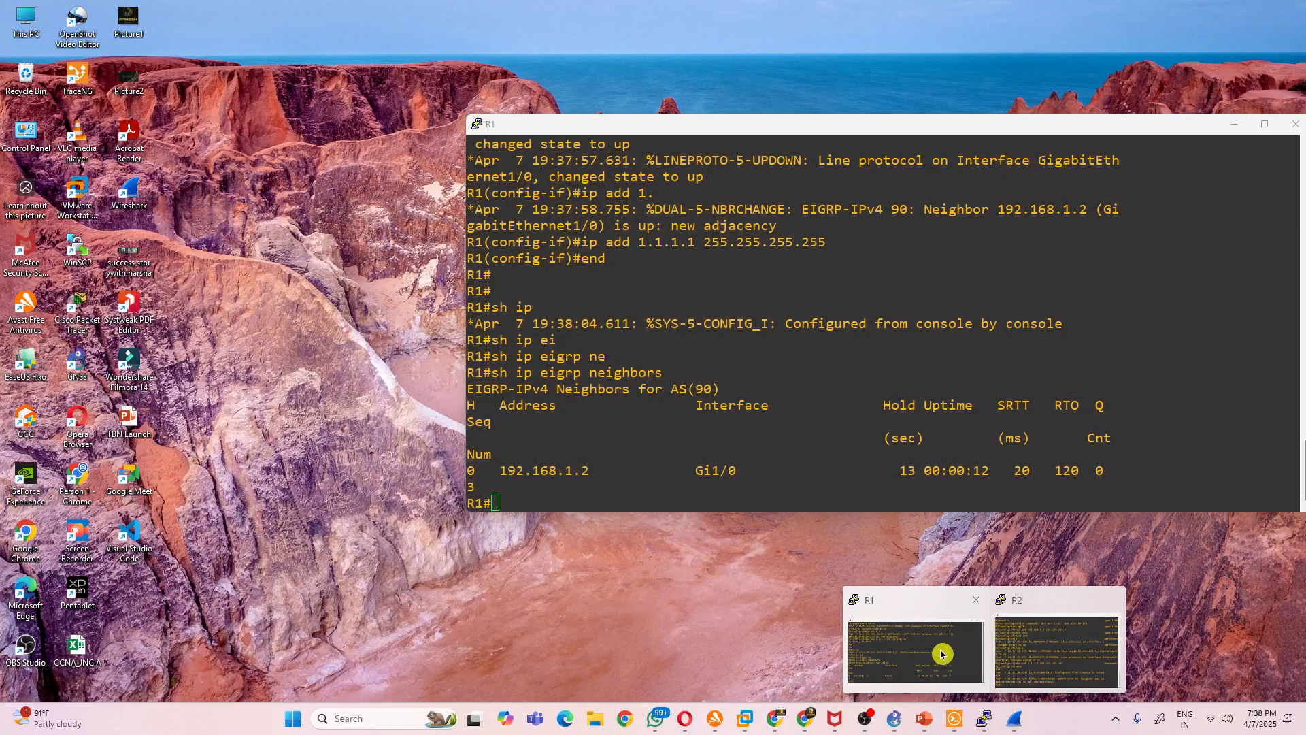
left_click(938, 651)
type("sh rout")
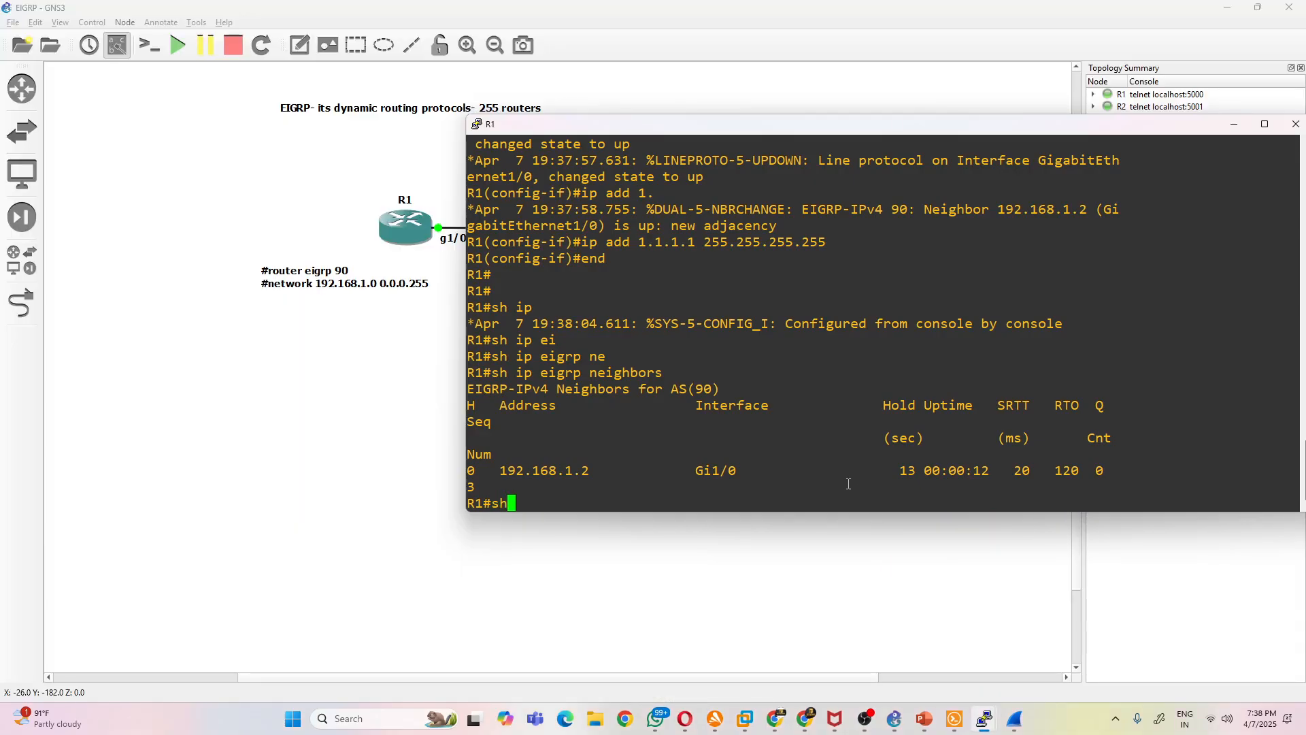
key("Tab")
key("Return")
type("sh ip route")
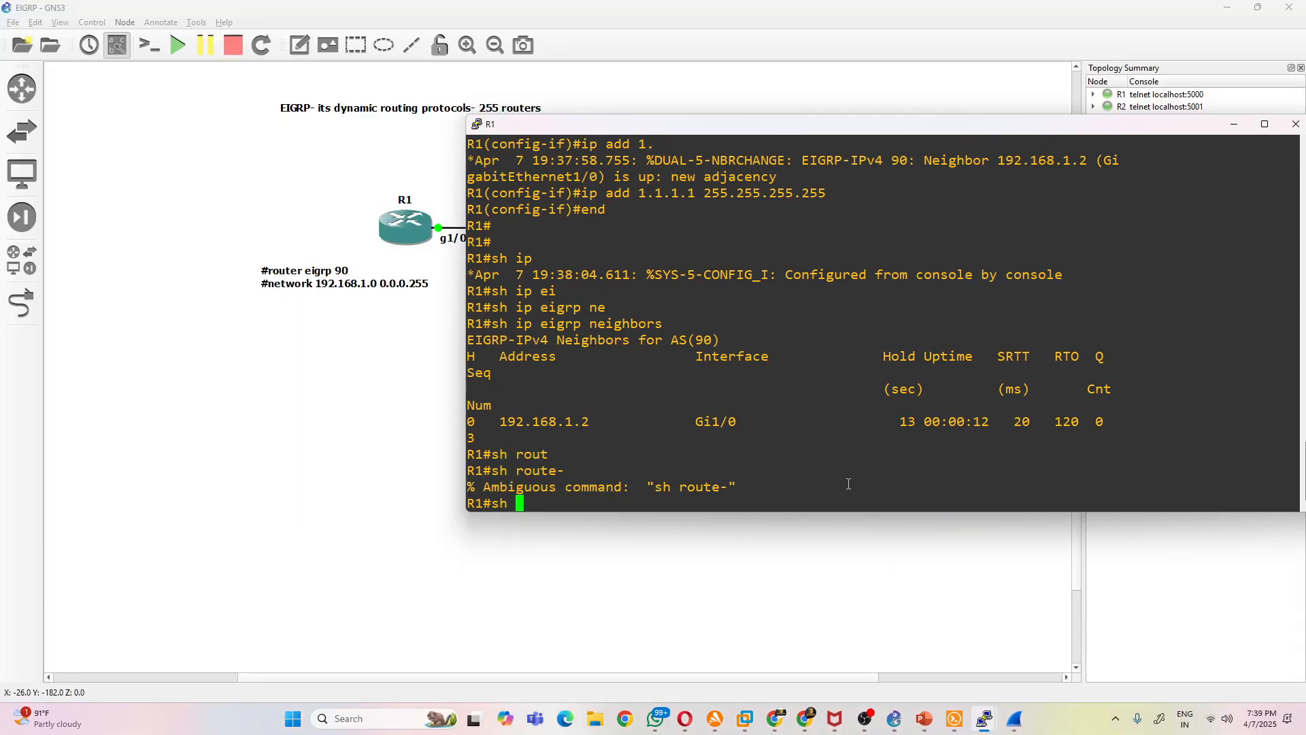
key("Return")
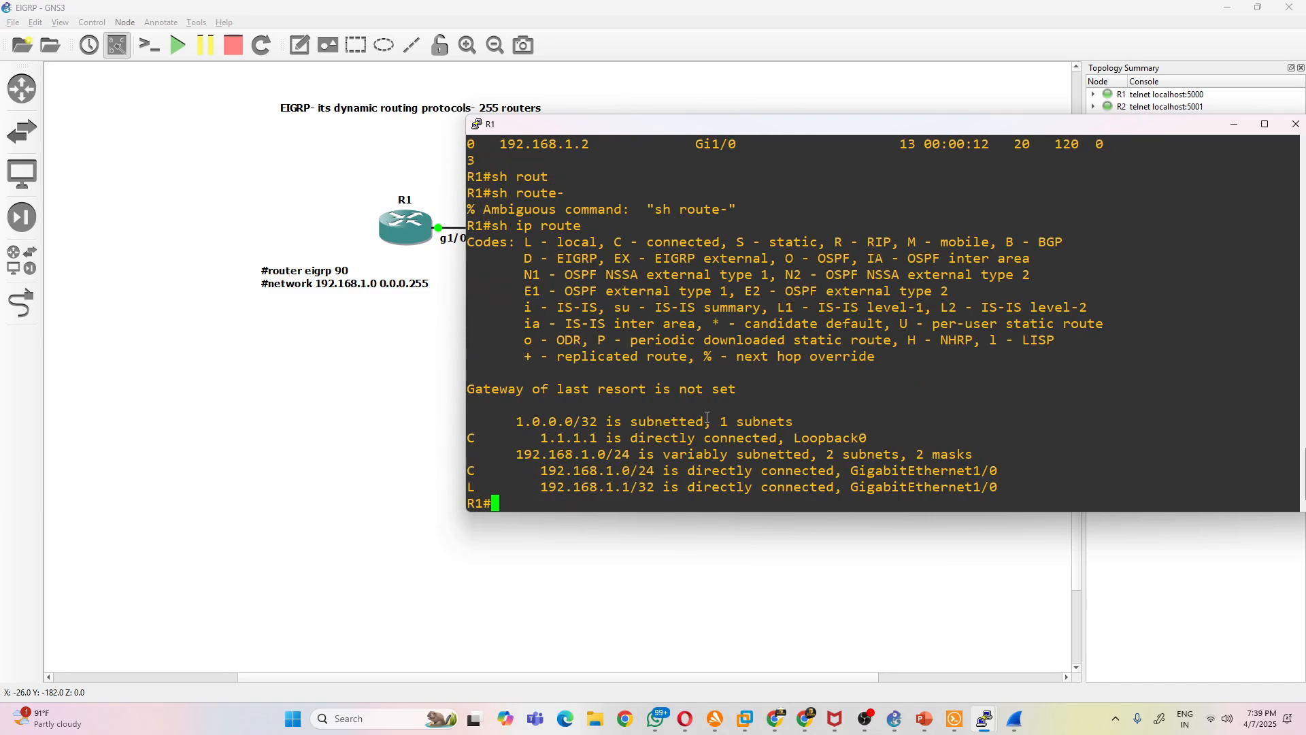
- Display R1's routing table once more to recheck the learned routes
key("Return")
key("Return")
key("Up")
key("Return")
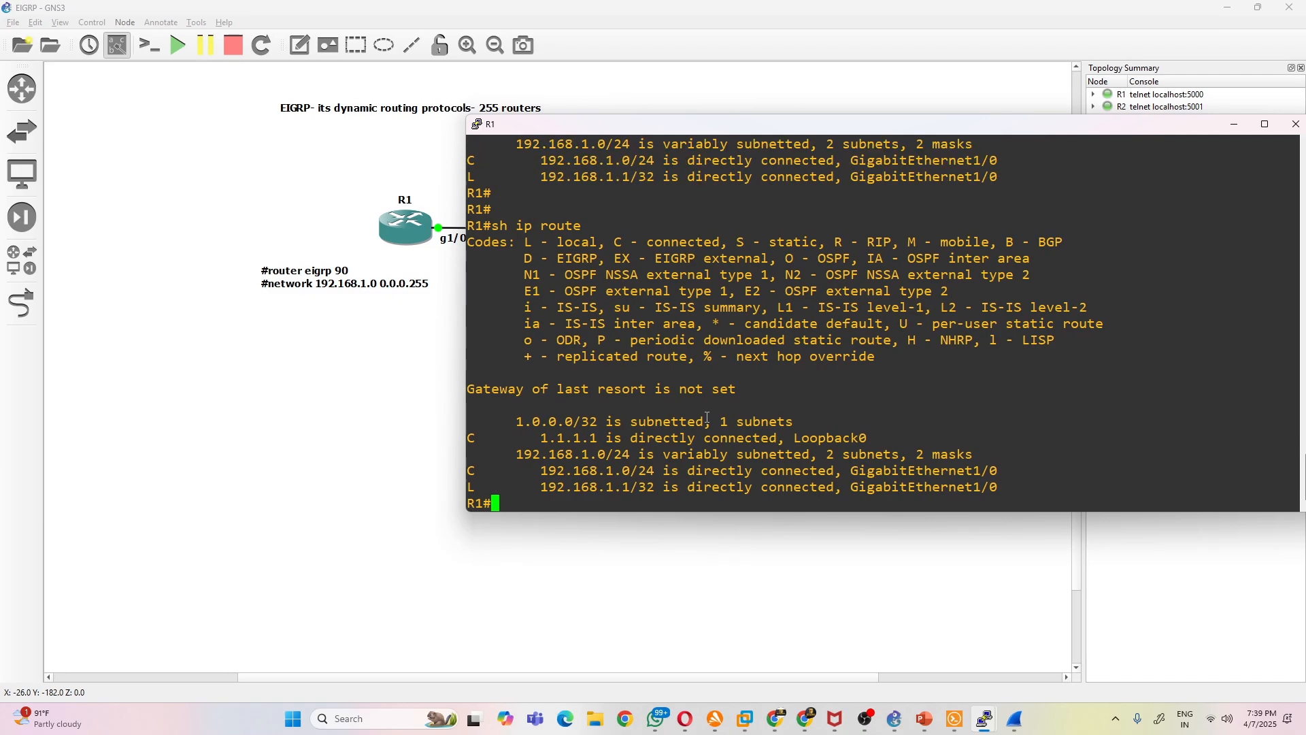
- Query R1's OSPF neighbors with sh ip ospf ne
type("sj")
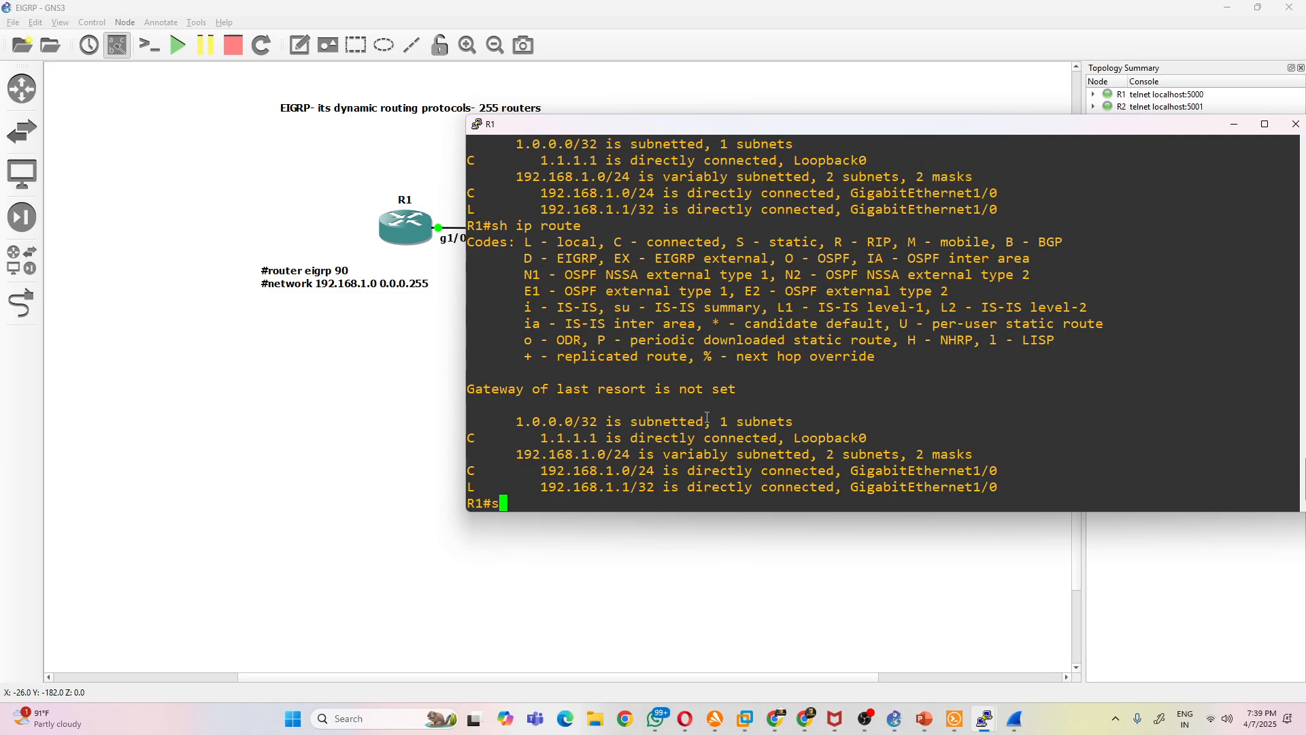
key("BackSpace")
key("BackSpace")
type("h ip ospf ne")
key("Return")
- Recall the neighbor query on R1, replace ospf with eigrp, and run sh ip eigrp ne
key("Up")
key("Left")
key("Left")
key("Left")
key("BackSpace")
key("BackSpace")
key("BackSpace")
key("BackSpace")
type("eigrp")
key("Return")
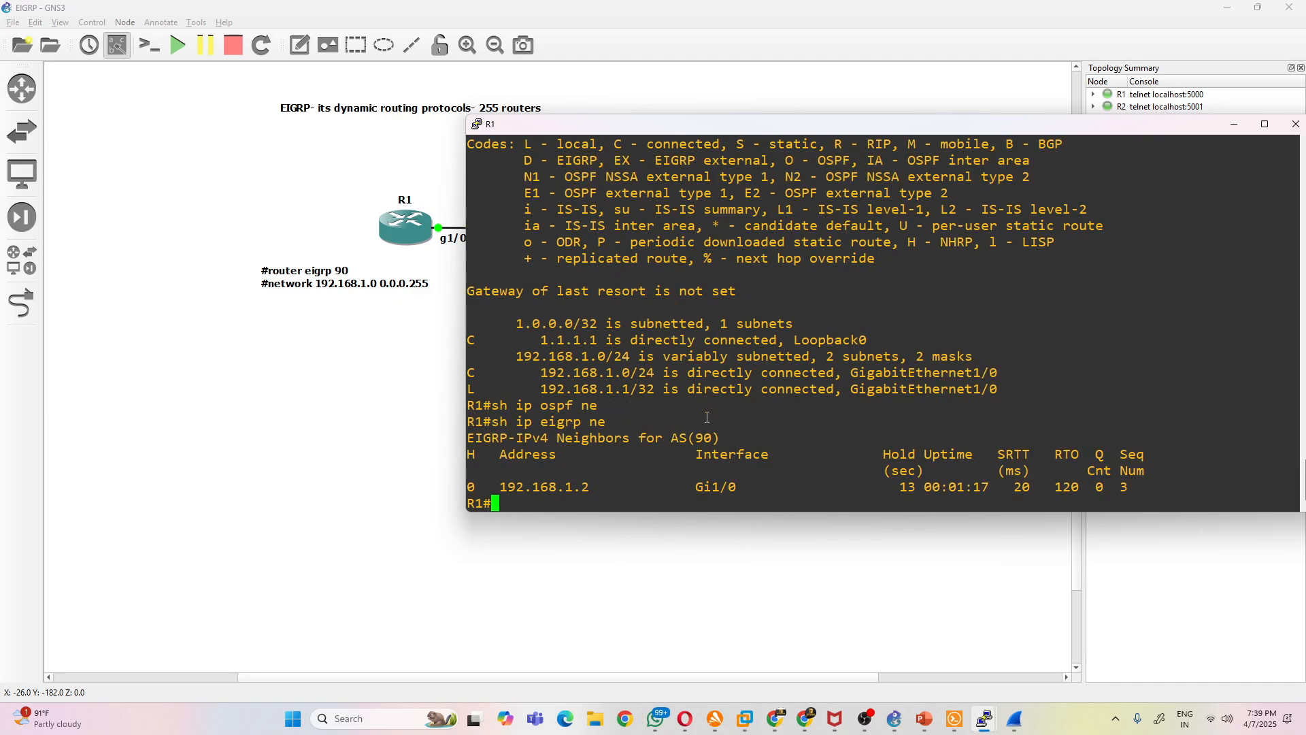
- Display the EIGRP section of R1's running configuration with sh run | s eigrp and highlight the 1.1.1.1 network address
type("sh run | s eigrp")
key("Return")
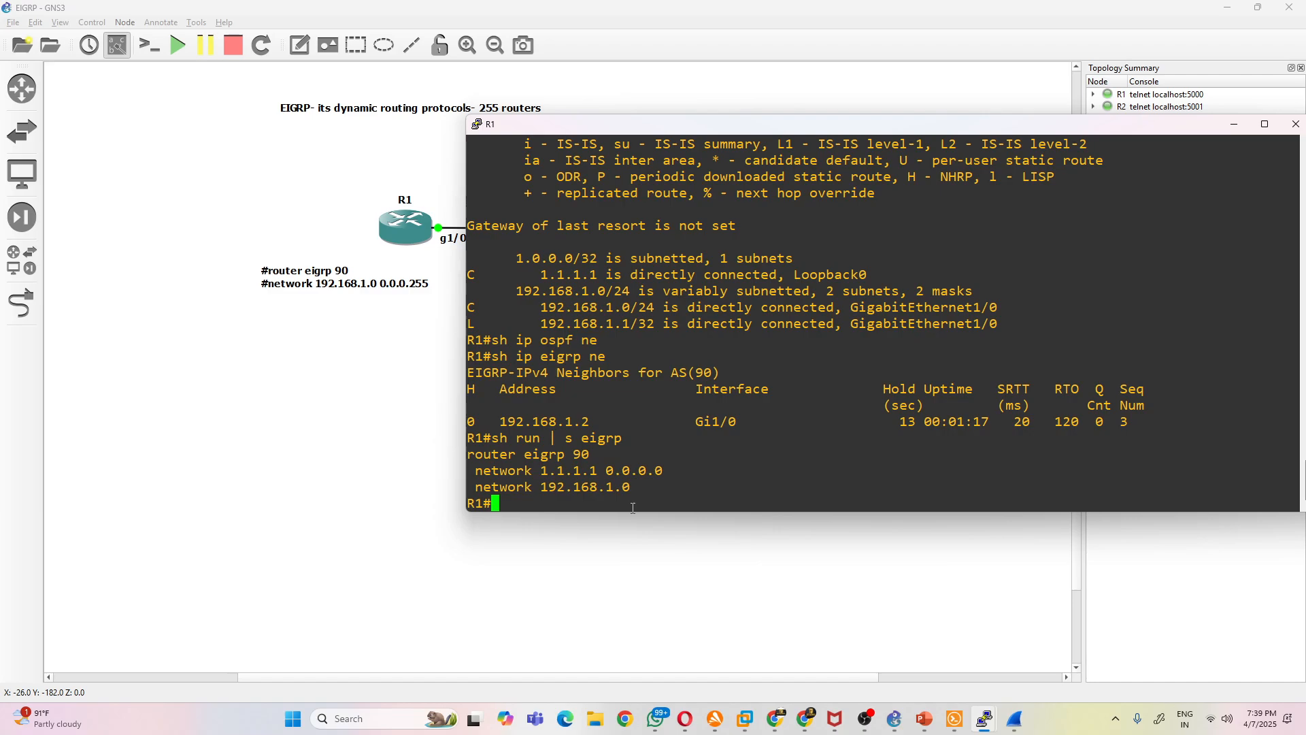
left_click_drag(604, 472, 546, 474)
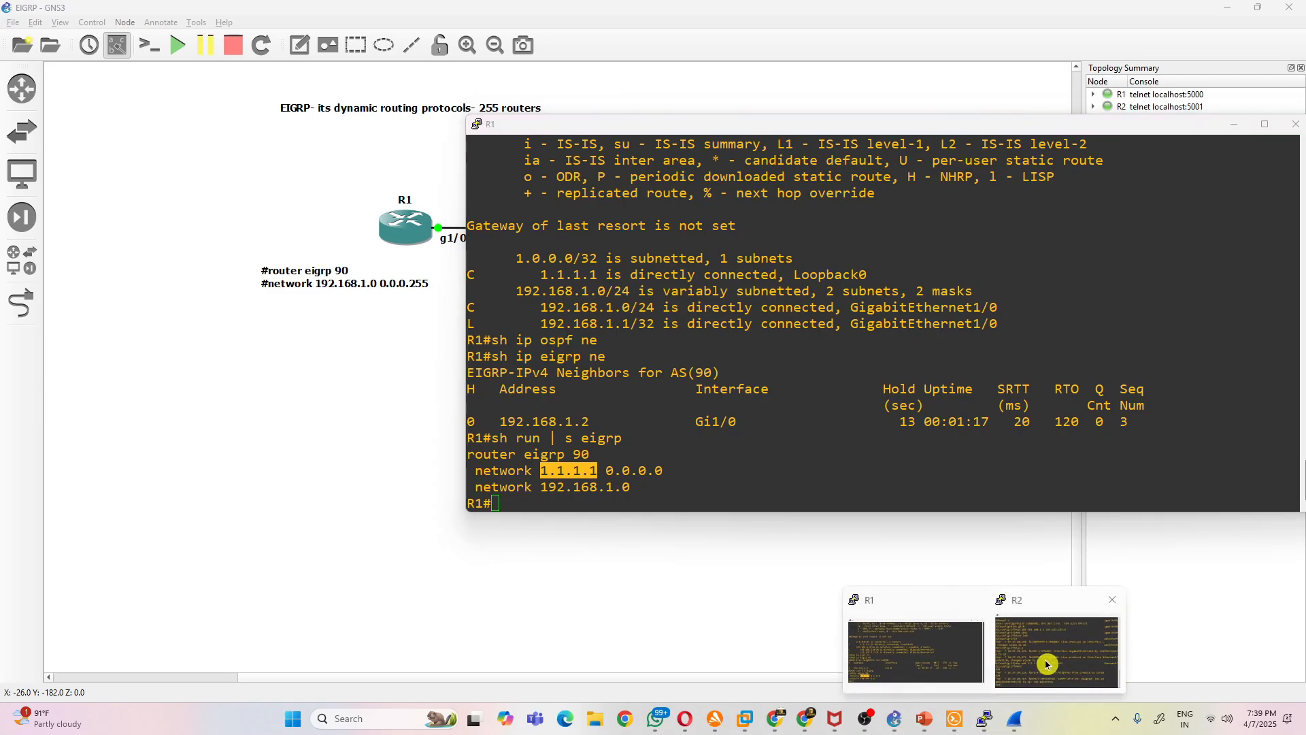
- Display the EIGRP section of R2's running configuration with sh run | s eigrp and highlight the 1.1.1.1 network address
left_click(1048, 650)
type("sh run")
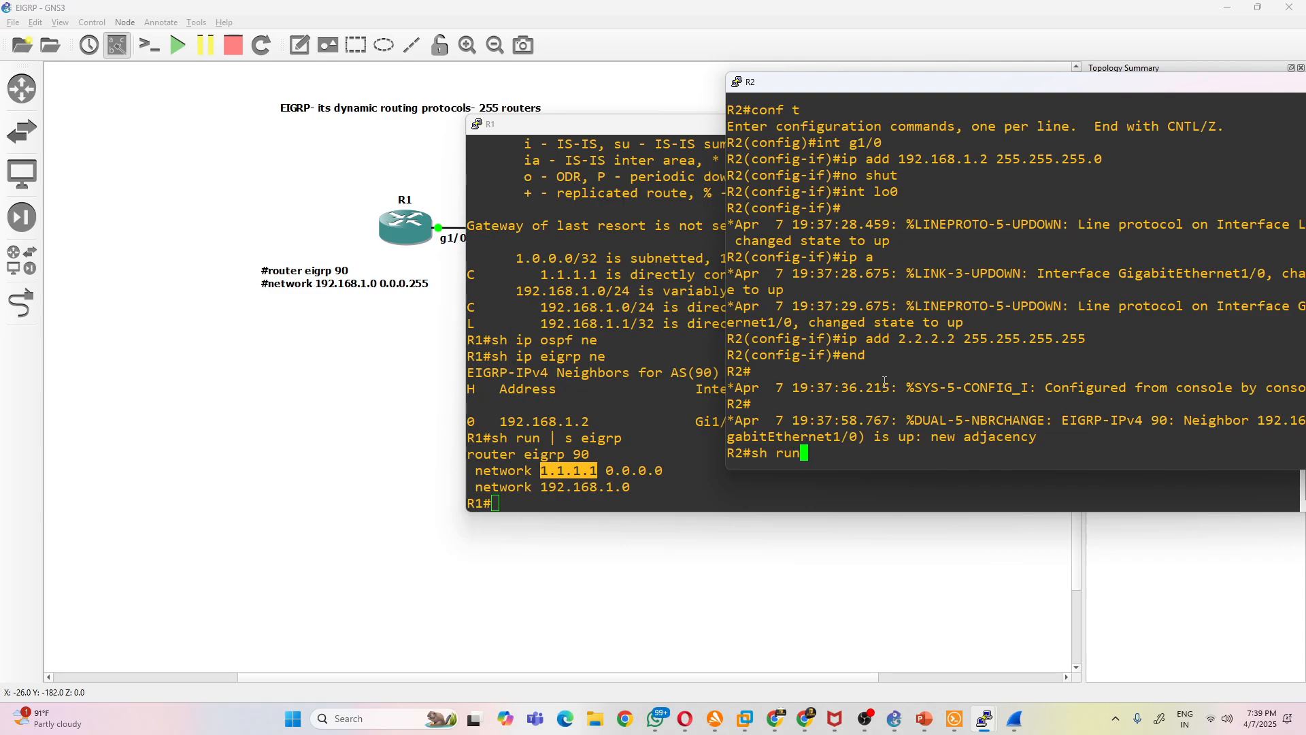
type(" | s eigrp")
key("Return")
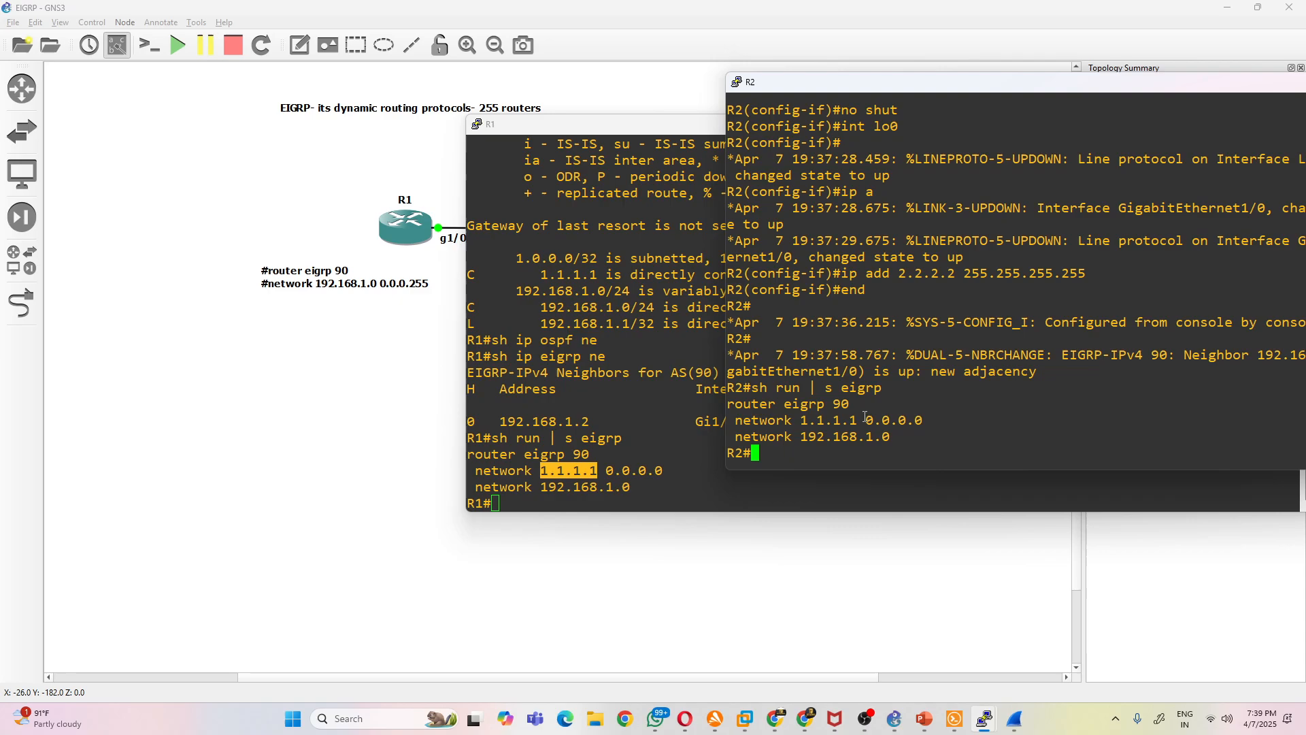
left_click_drag(858, 419, 812, 418)
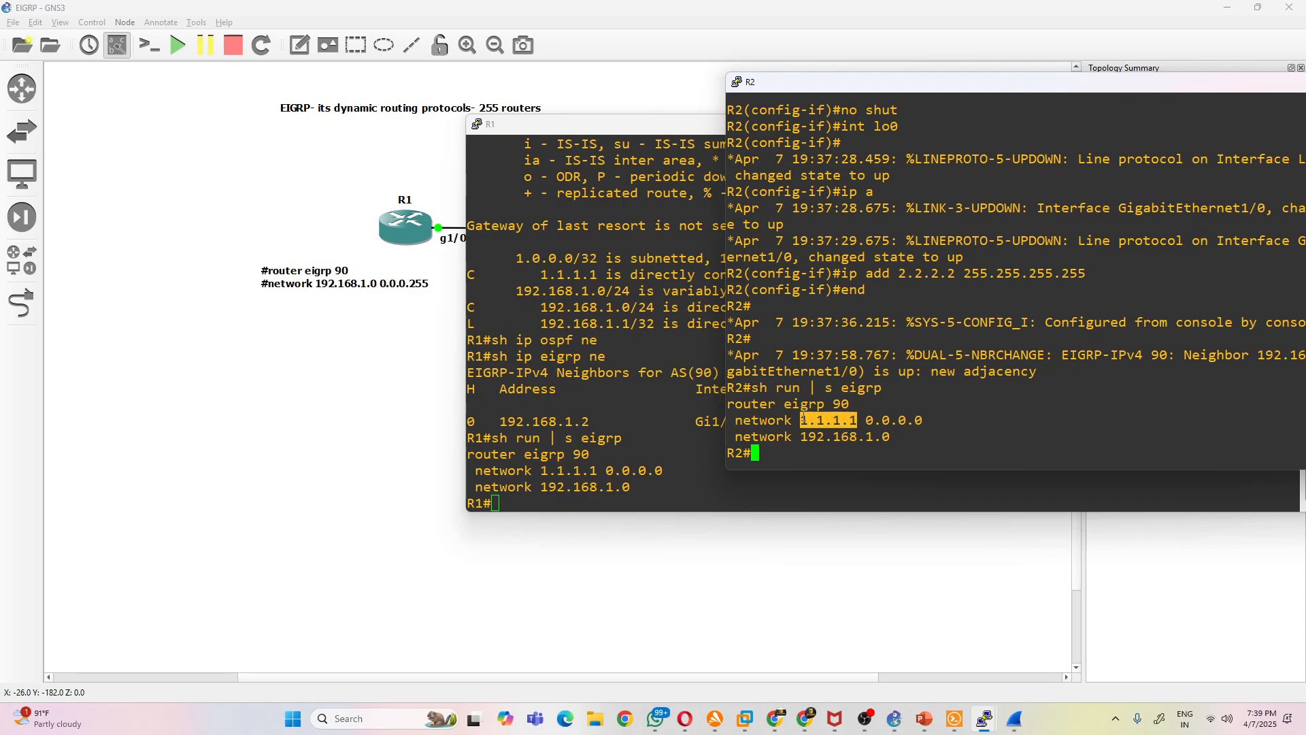
scroll(867, 398, "up", 4)
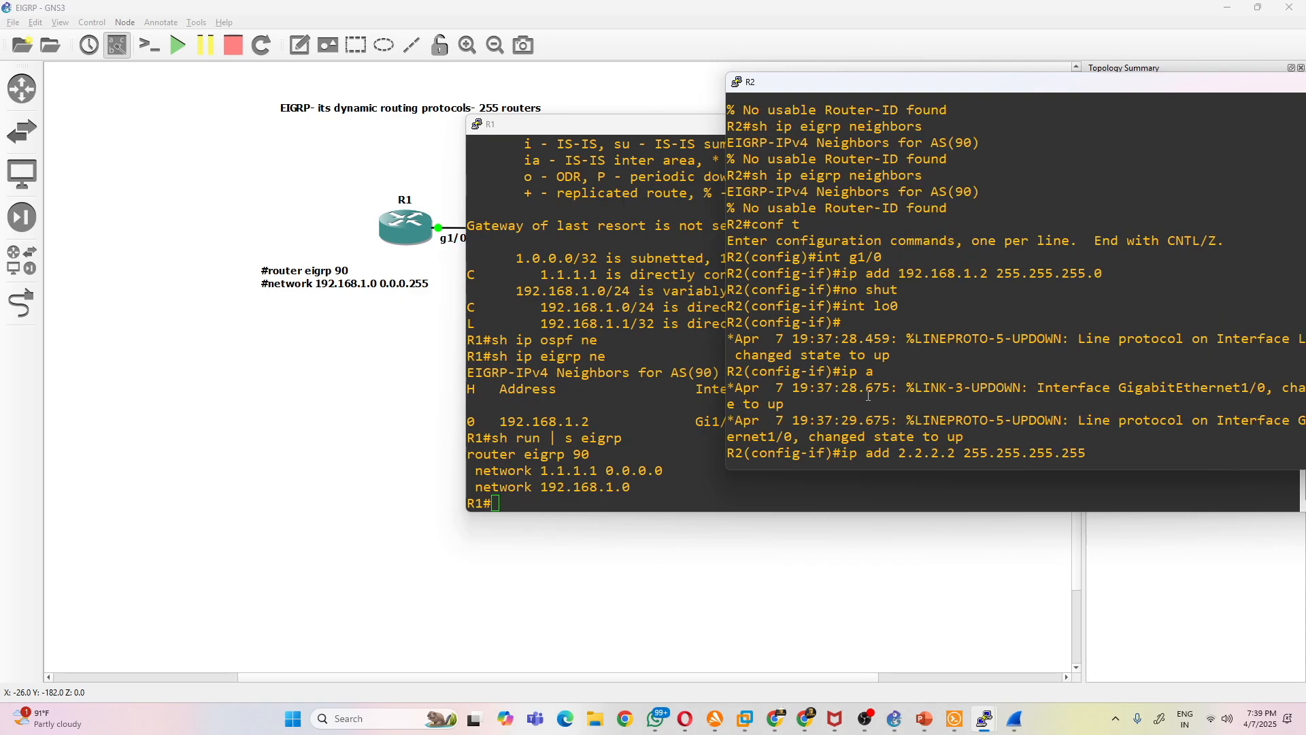
scroll(868, 396, "down", 4)
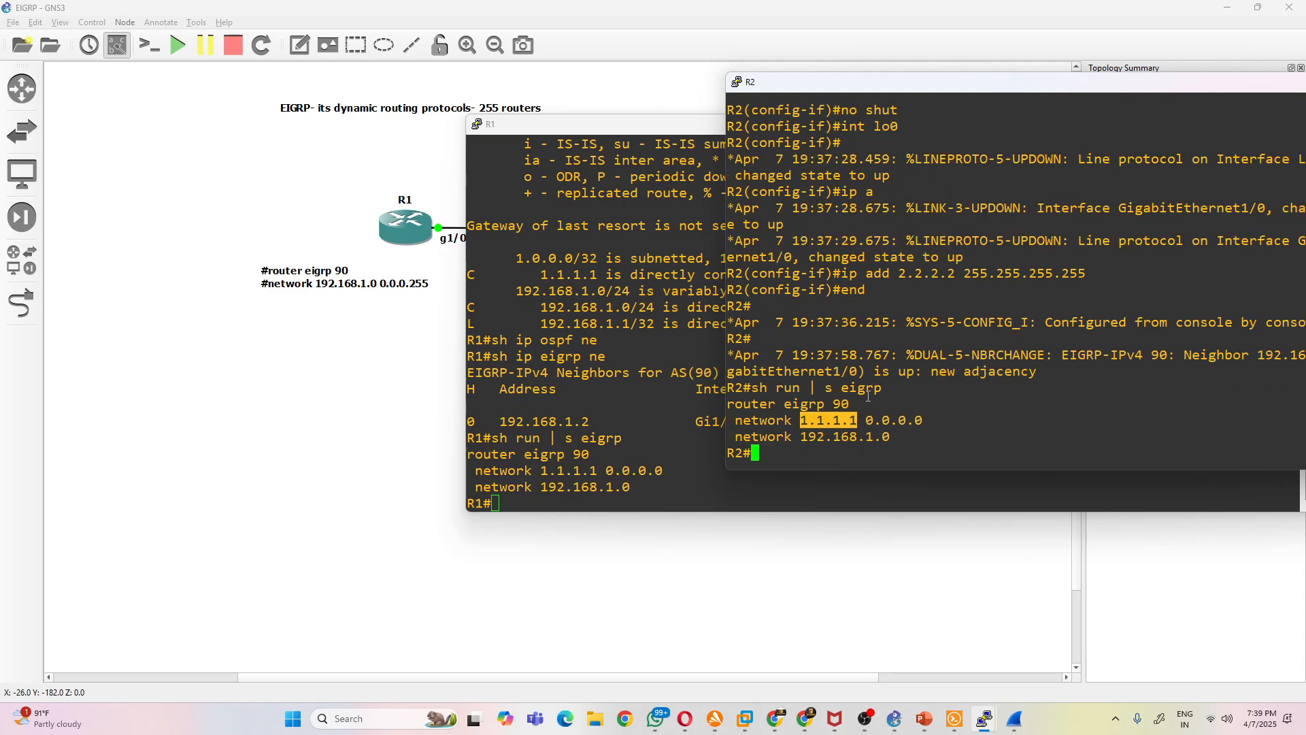
- Advertise R2's loopback under router eigrp 90 with network 2.2.2.2 0.0.0.0
type("onf t")
key("Return")
type("conf t")
key("Return")
type("touter")
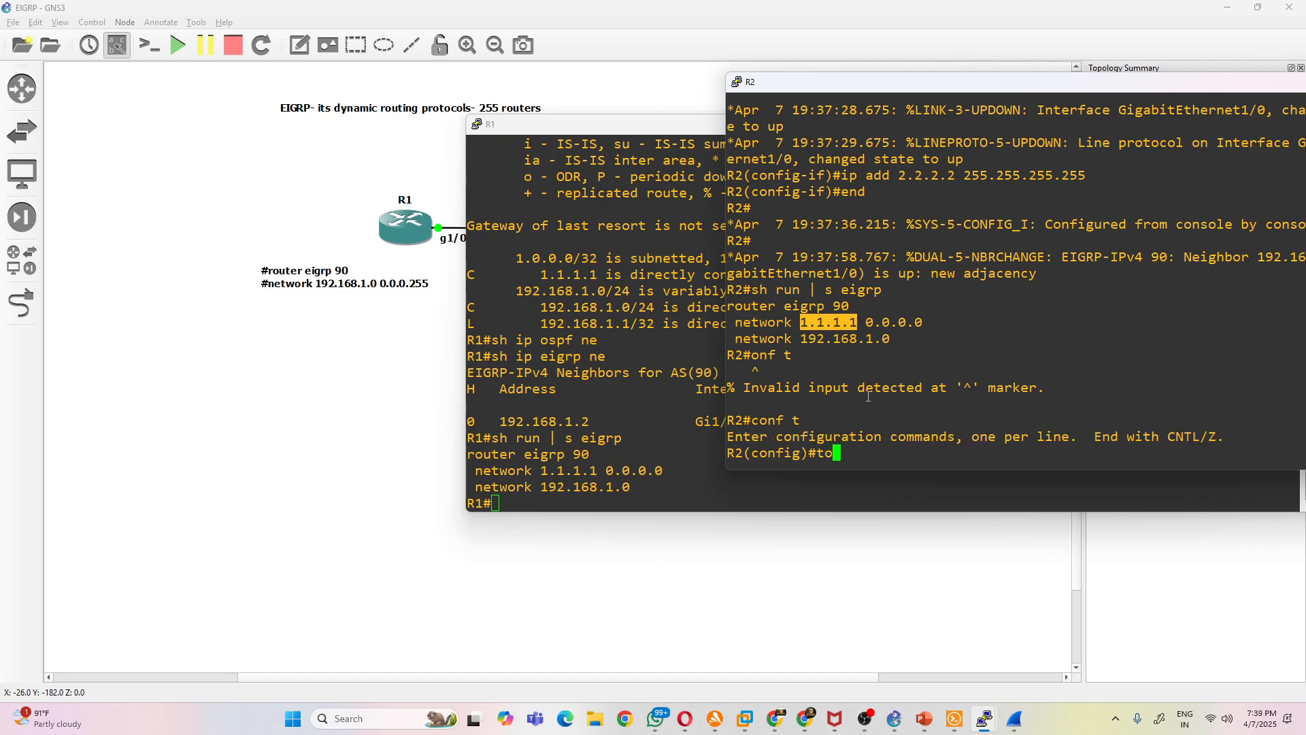
key("BackSpace")
key("BackSpace")
key("BackSpace")
key("BackSpace")
key("BackSpace")
key("BackSpace")
key("BackSpace")
type("router eigrp 90")
key("Return")
type("net")
key("Tab")
type("2.")
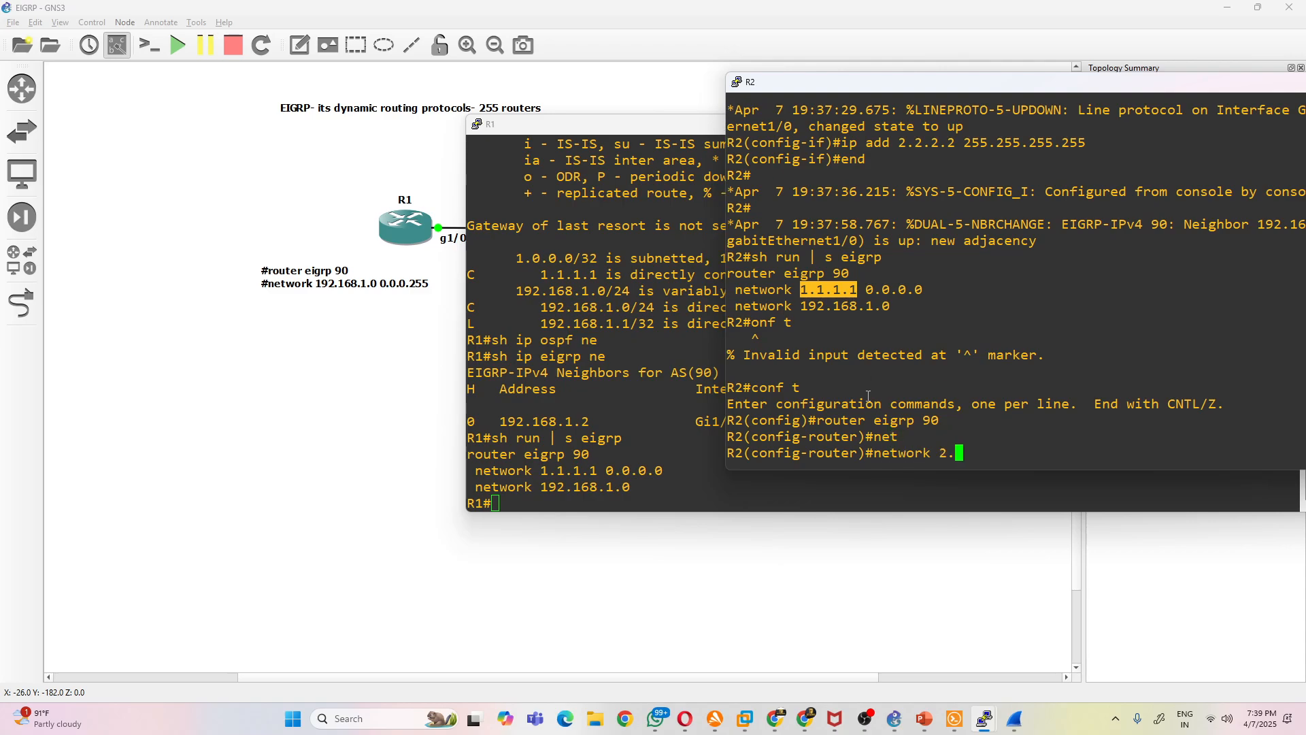
type("2.2.2 0.0.0.0")
key("Return")
- Remove the wrong loopback advertisement from R2's EIGRP 90 process with no network 1.1.1.1 0.0.0.0
type("no")
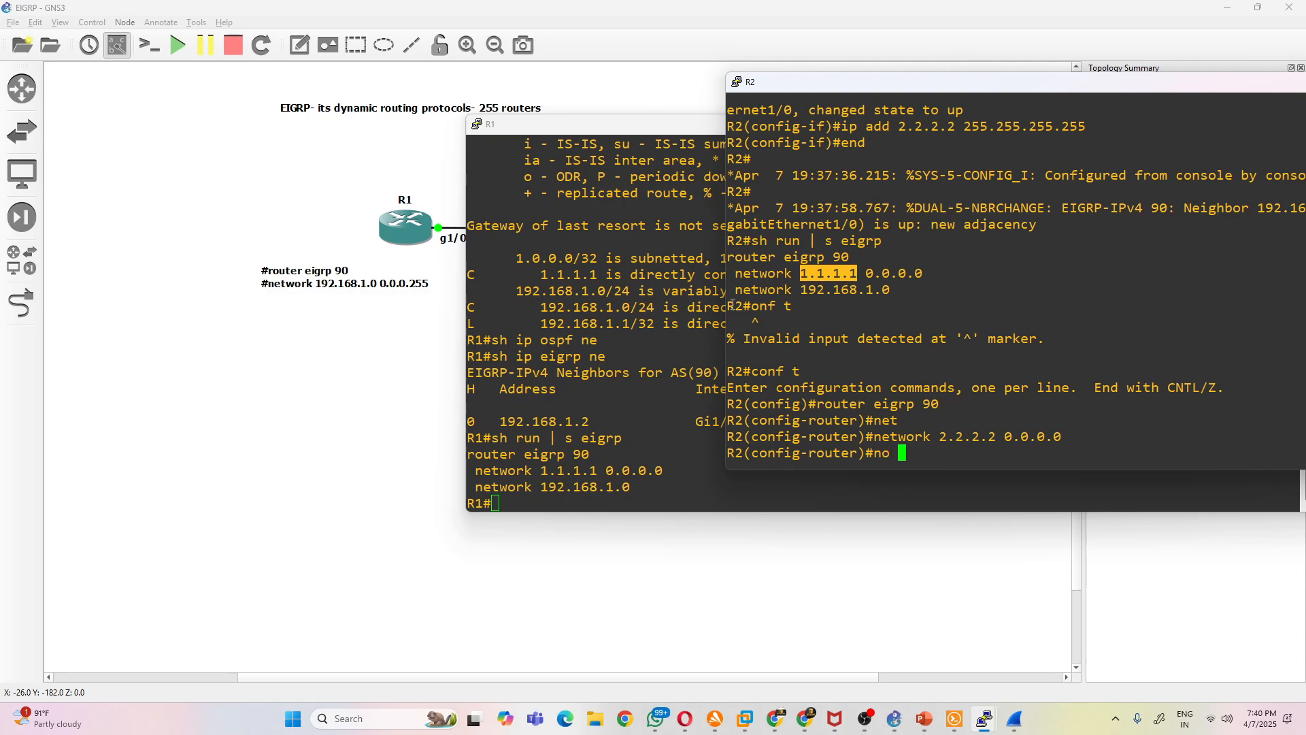
left_click_drag(736, 275, 923, 275)
right_click(1099, 328)
key("Return")
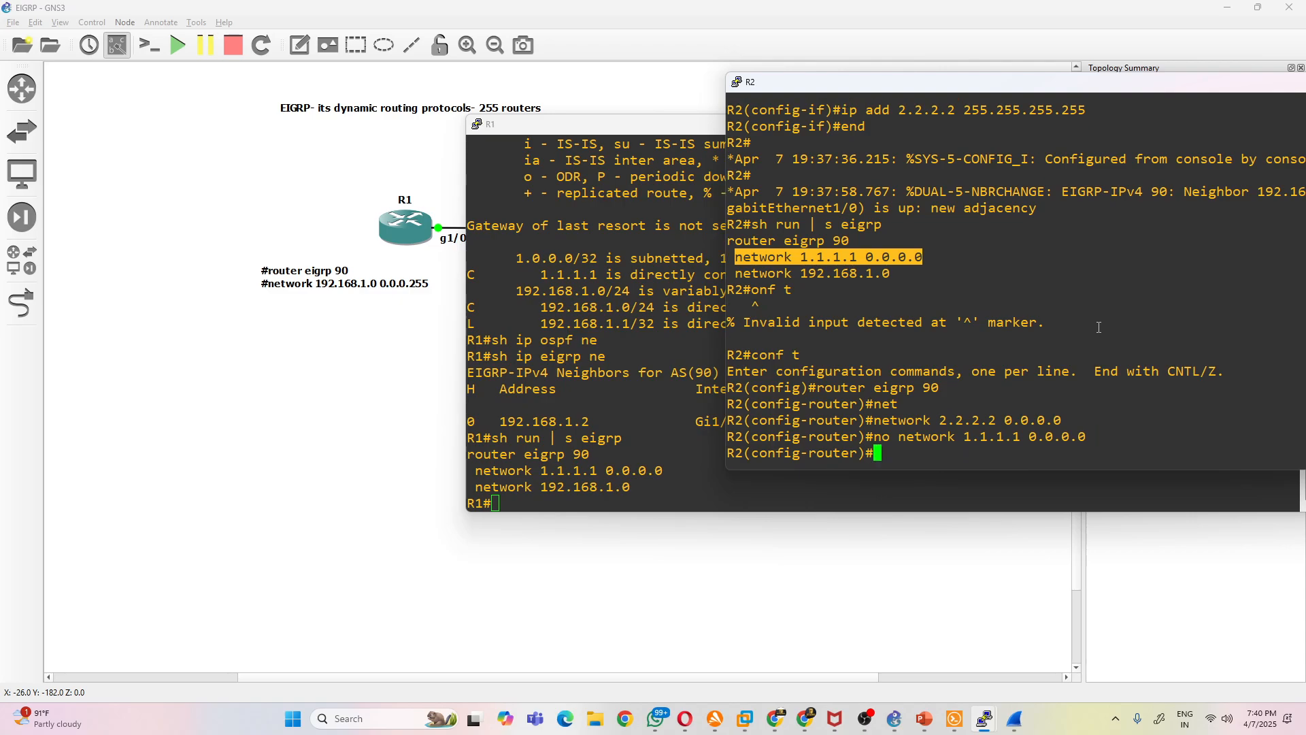
- Rerun sh ip eigrp ne and sh ip route on R1 to recheck its neighbor and routing tables
left_click(674, 423)
key("Up")
key("Up")
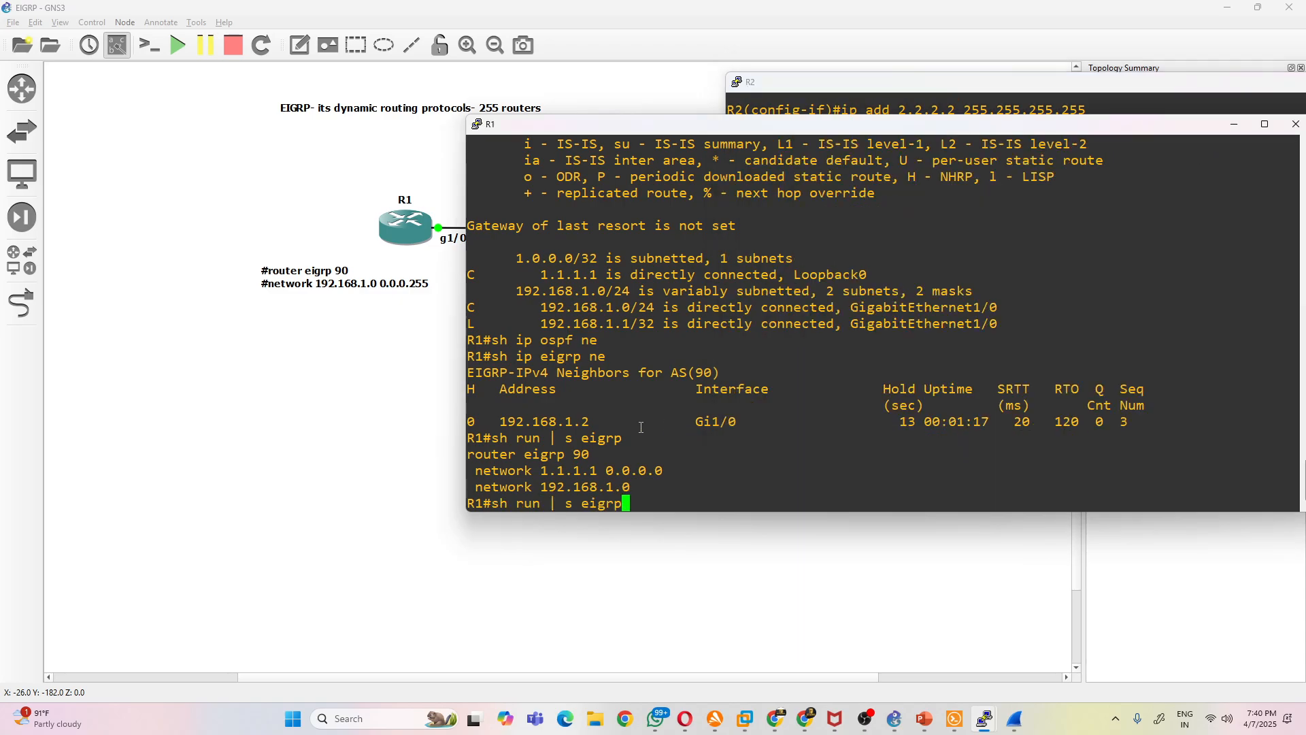
key("Return")
key("Up")
key("Up")
key("Up")
key("Return")
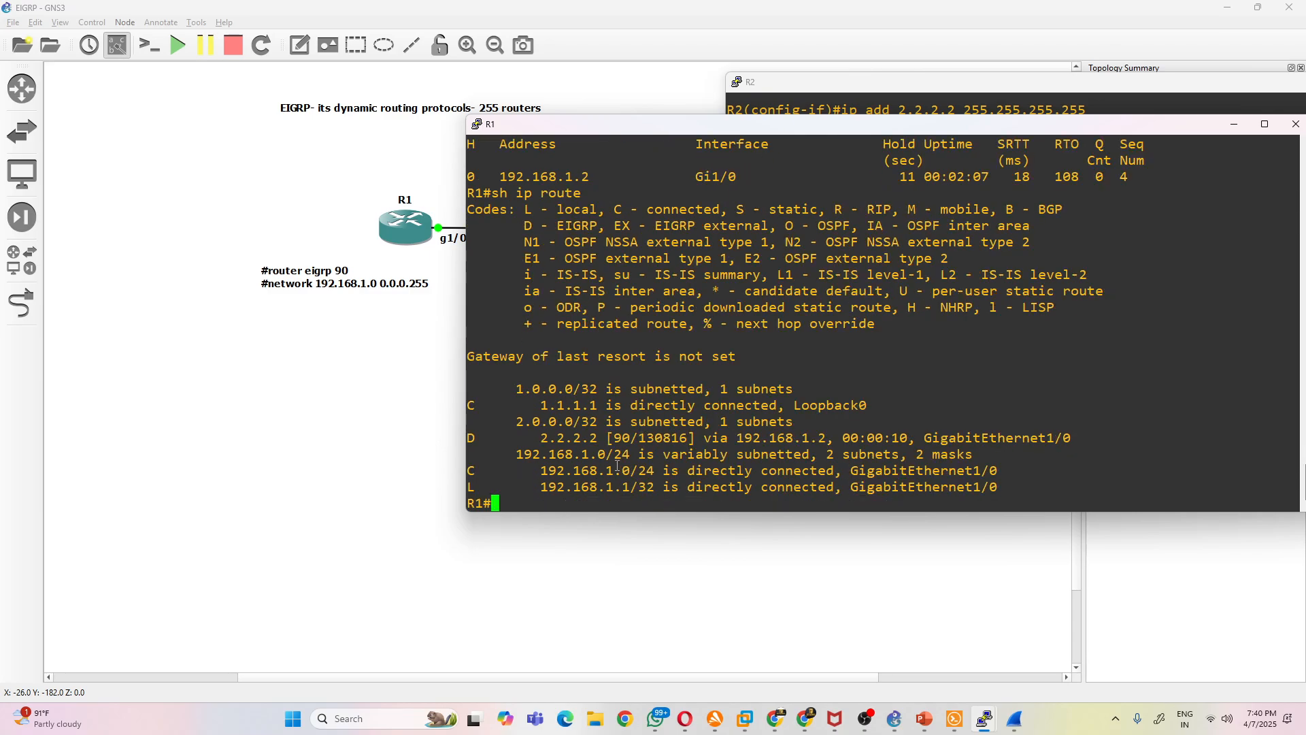
- Highlight the 2.2.2.2 route, its D code and the D - EIGRP legend entry in R1's routing table
left_click_drag(540, 436, 625, 438)
left_click_drag(483, 439, 469, 439)
left_click_drag(528, 226, 591, 226)
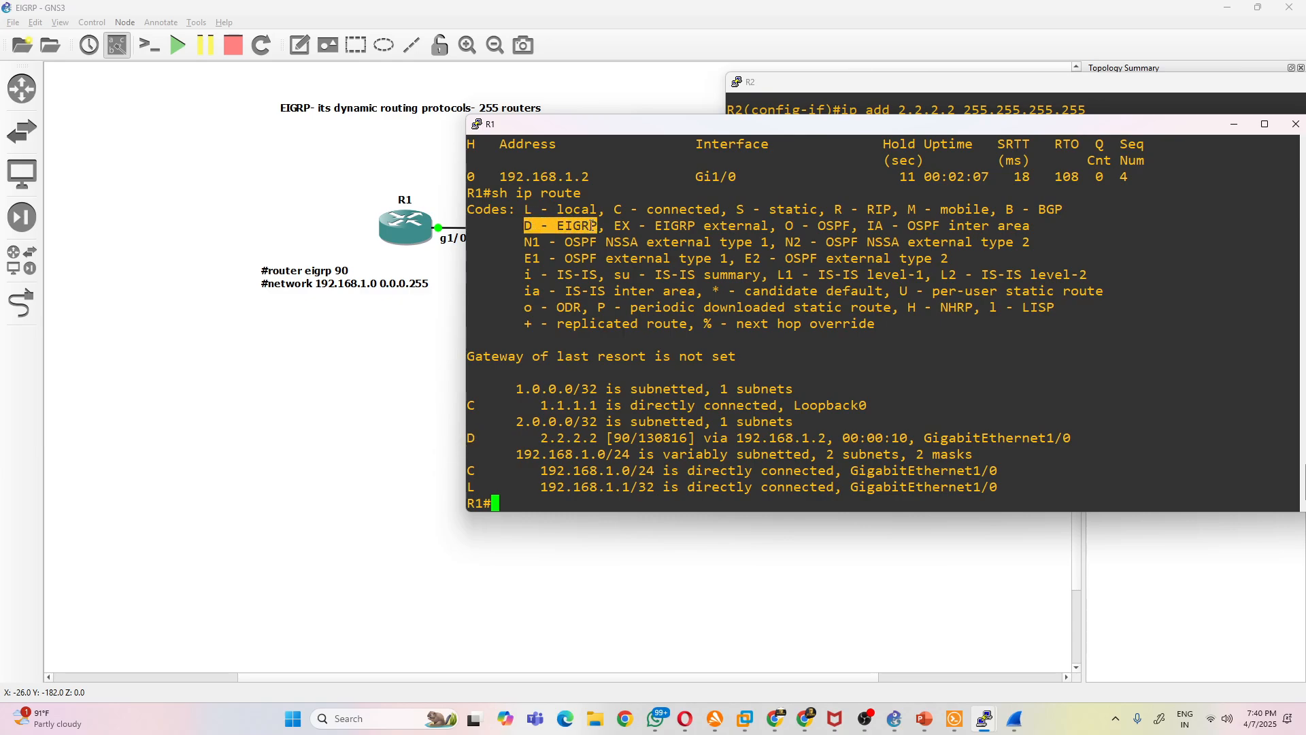
left_click(816, 236)
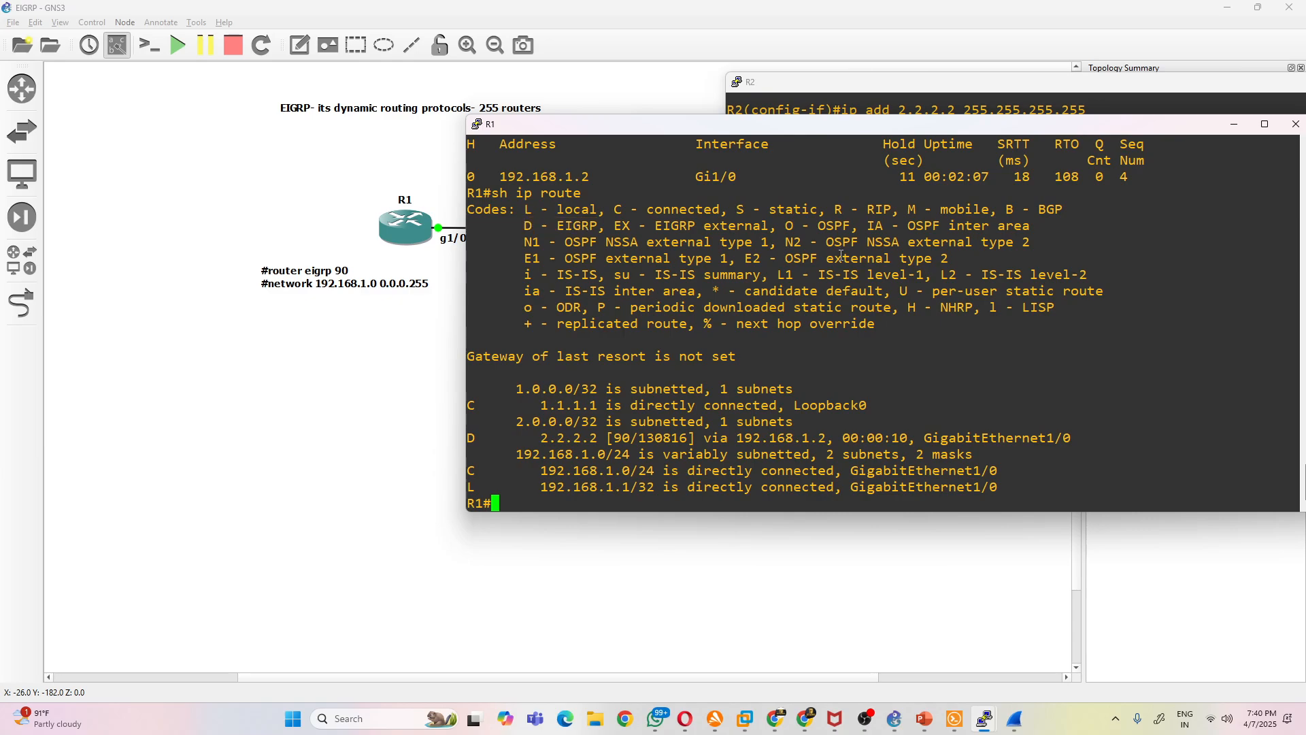
- Examine the EIGRP and OSPF external type codes in R1's route legend and the administrative distance of the 2.2.2.2 route
left_click_drag(789, 227, 834, 227)
left_click(563, 224)
left_click_drag(558, 225, 532, 226)
left_click(581, 241)
left_click_drag(744, 261, 757, 260)
left_click_drag(518, 257, 947, 257)
left_click(692, 302)
left_click_drag(521, 252, 950, 265)
left_click(732, 310)
left_click_drag(524, 227, 593, 225)
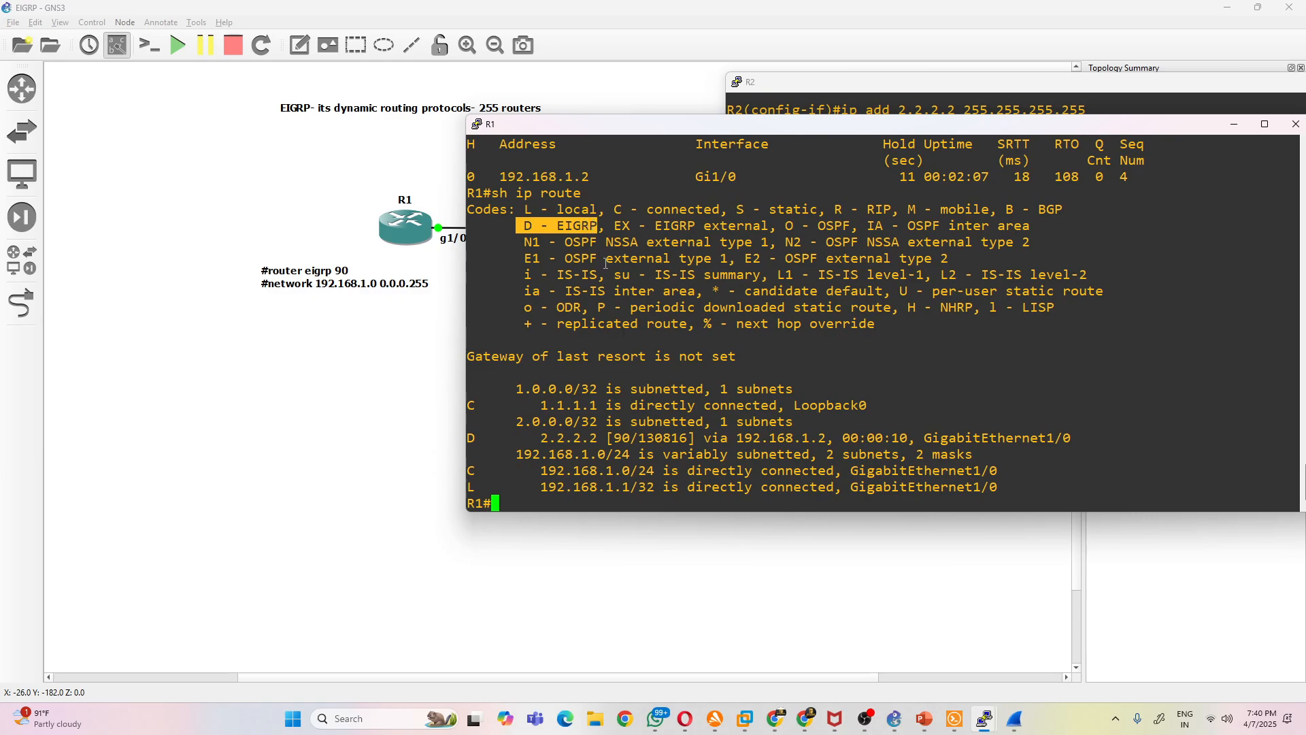
left_click(535, 399)
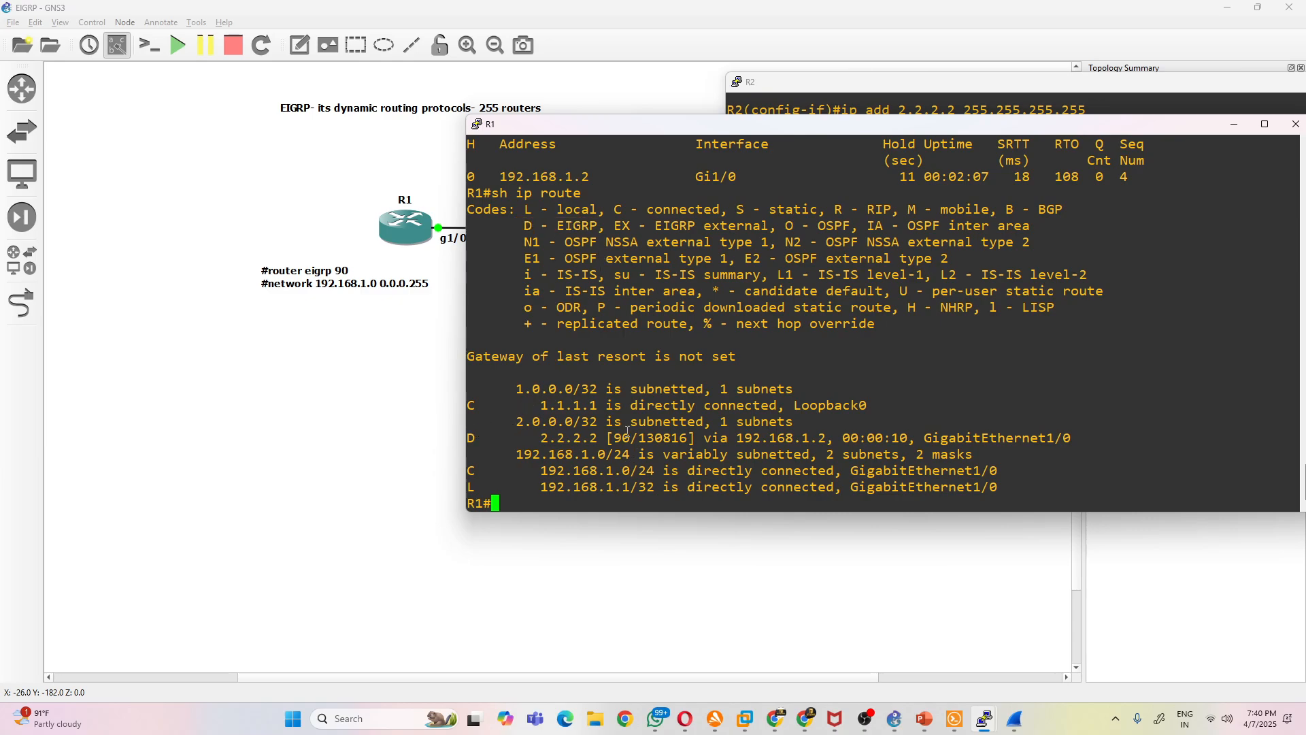
left_click_drag(607, 438, 646, 436)
left_click(912, 376)
- Ping R2's loopback 2.2.2.2 from R1
type("ping 2.2.2.2")
key("Return")
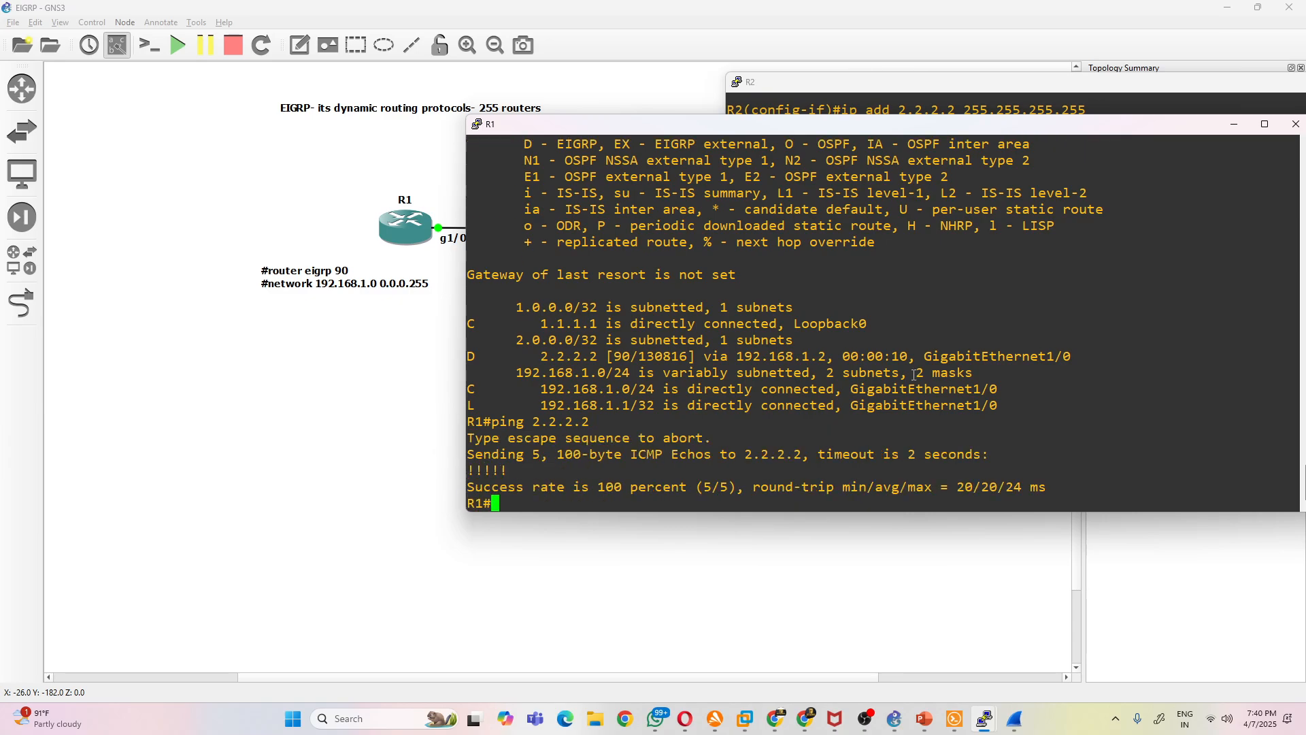
- Switch from the GNS3 topology to the OSPF_LAB with External LSA presentation in PowerPoint
left_click(376, 446)
mouse_move(938, 723)
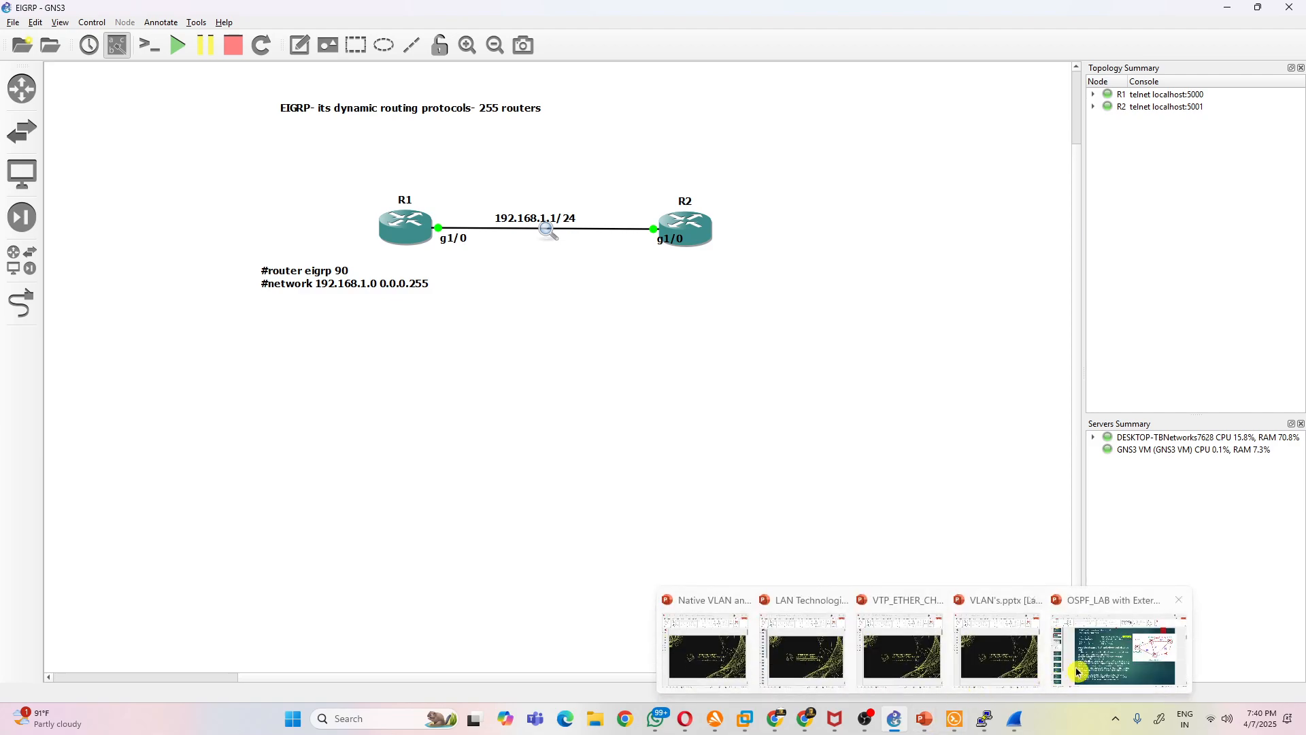
left_click(1074, 669)
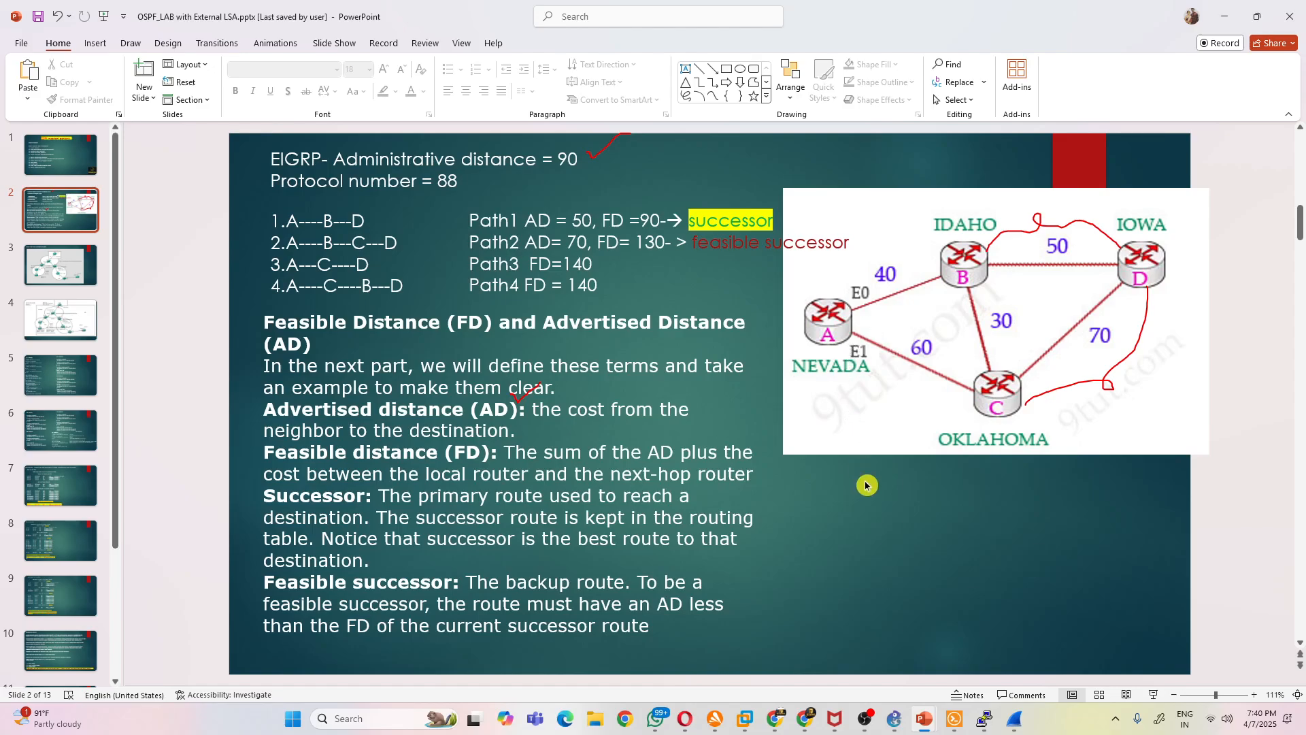
- Copy the 9tut EIGRP tutorial page address from Chrome and send it to the CCNA March 10th Batch group in WhatsApp
mouse_move(802, 720)
left_click(833, 636)
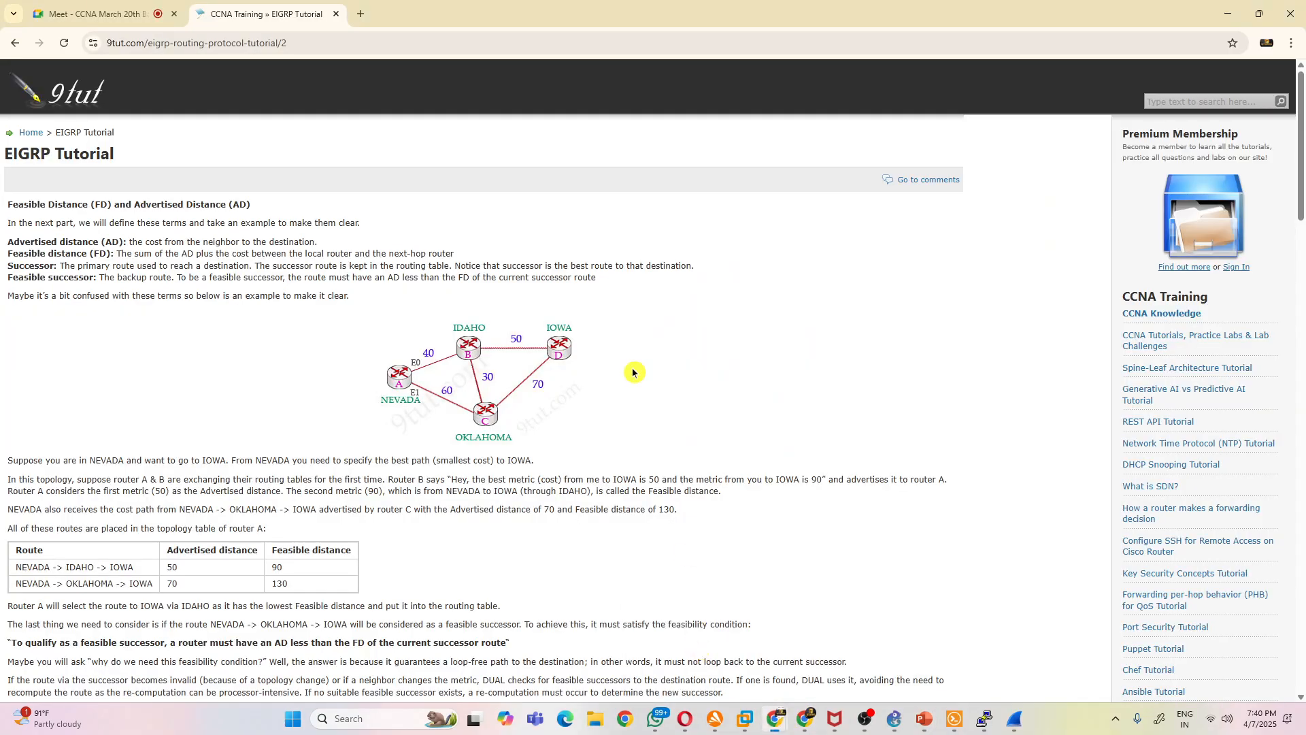
left_click(313, 48)
key("ctrl+c")
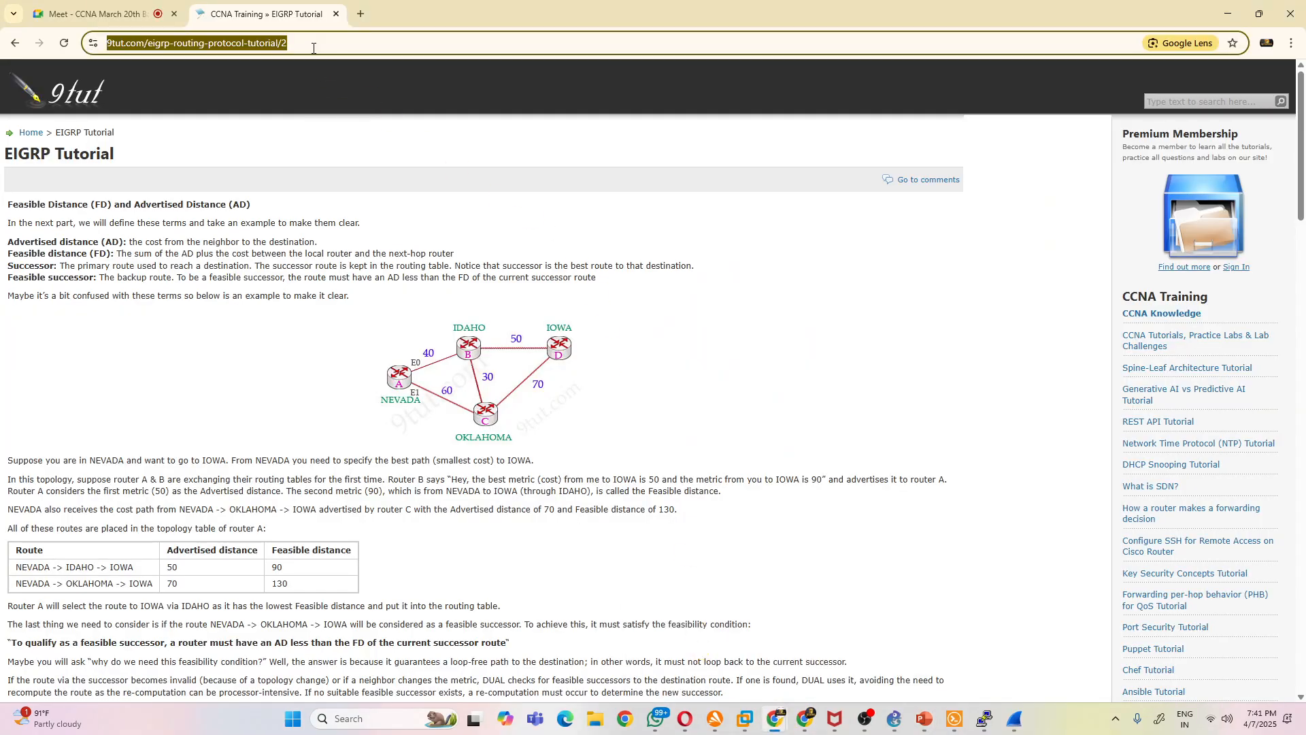
left_click(655, 719)
key("ctrl+v")
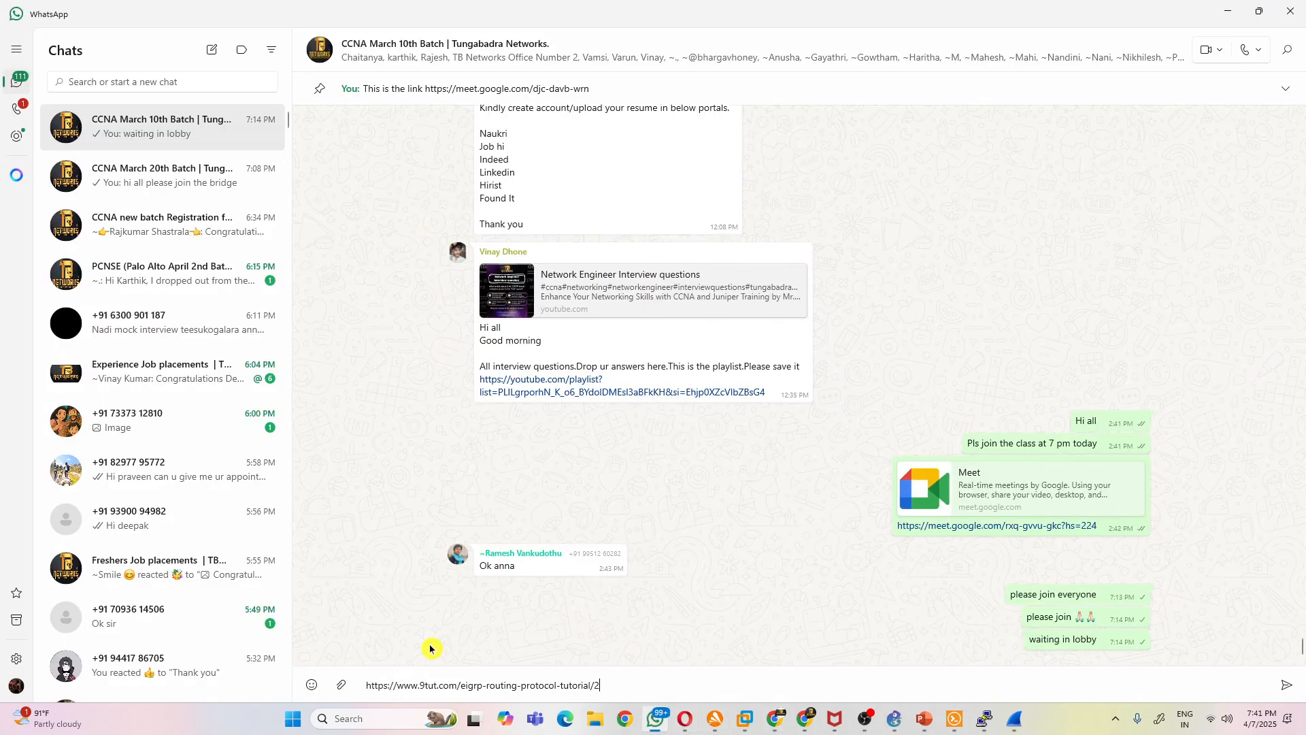
key("Return")
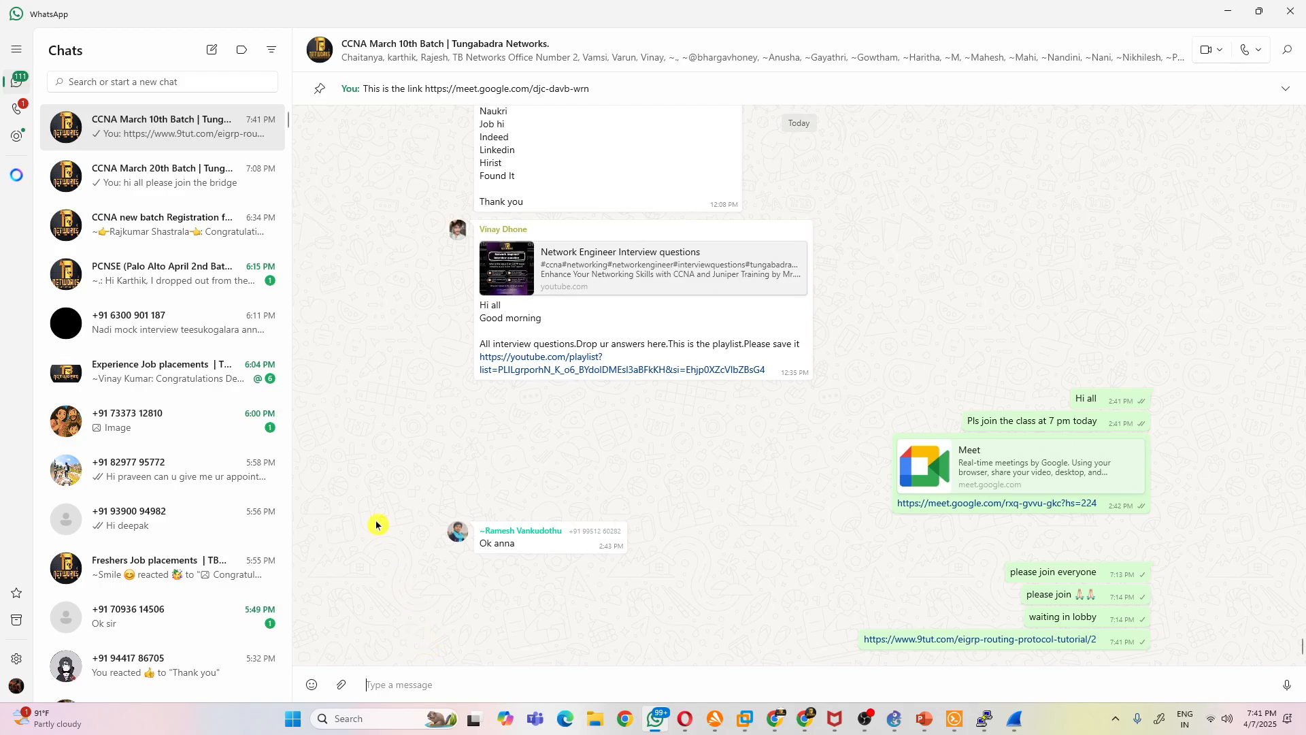
- Send the same EIGRP tutorial link to the CCNA March 20th Batch group and minimize WhatsApp
left_click(180, 182)
key("ctrl+v")
key("Return")
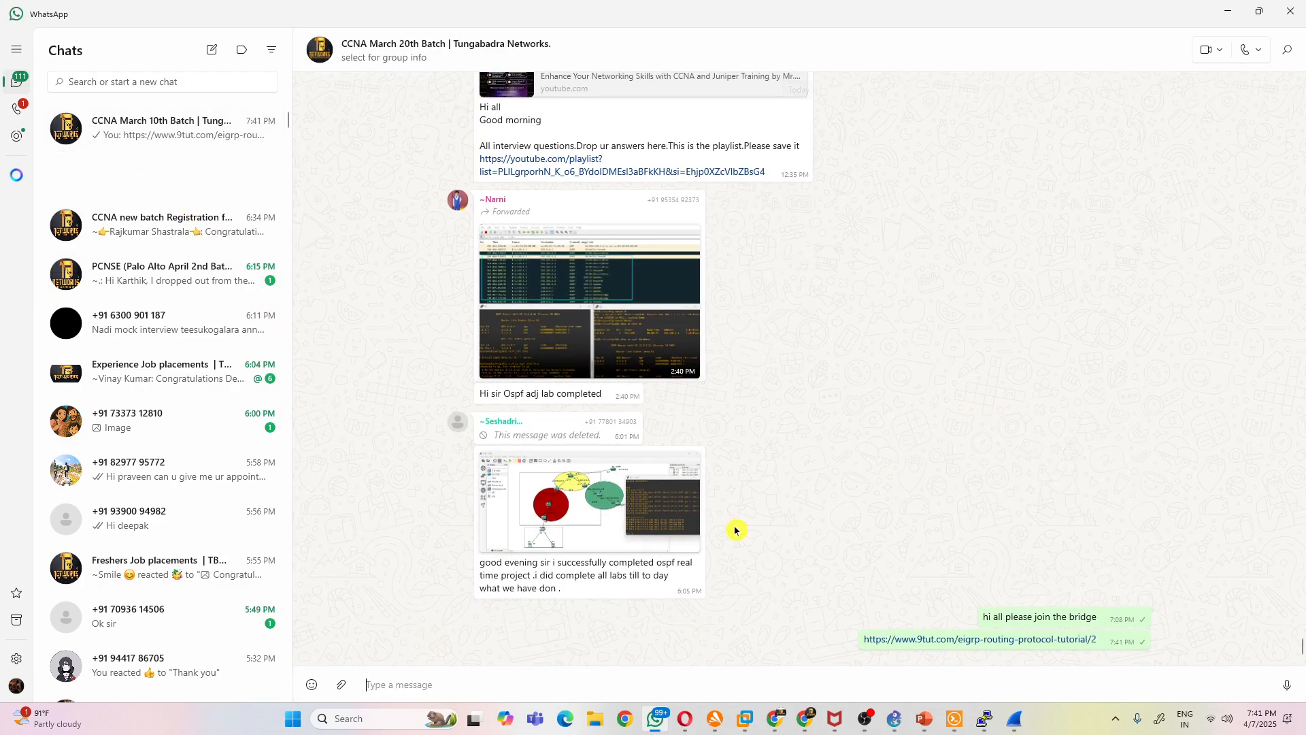
left_click(1235, 20)
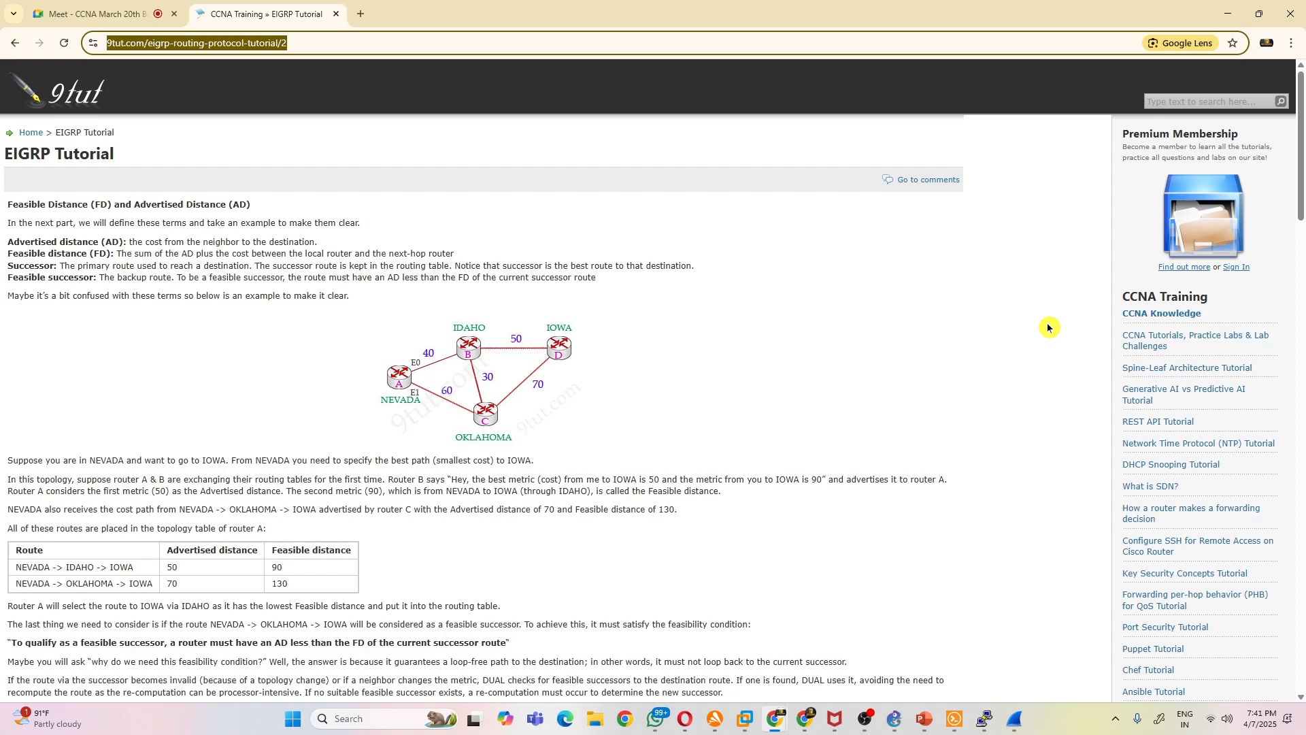
- Check the Google Meet session in Chrome and return to the EIGRP slide in PowerPoint
mouse_move(774, 711)
left_click(719, 667)
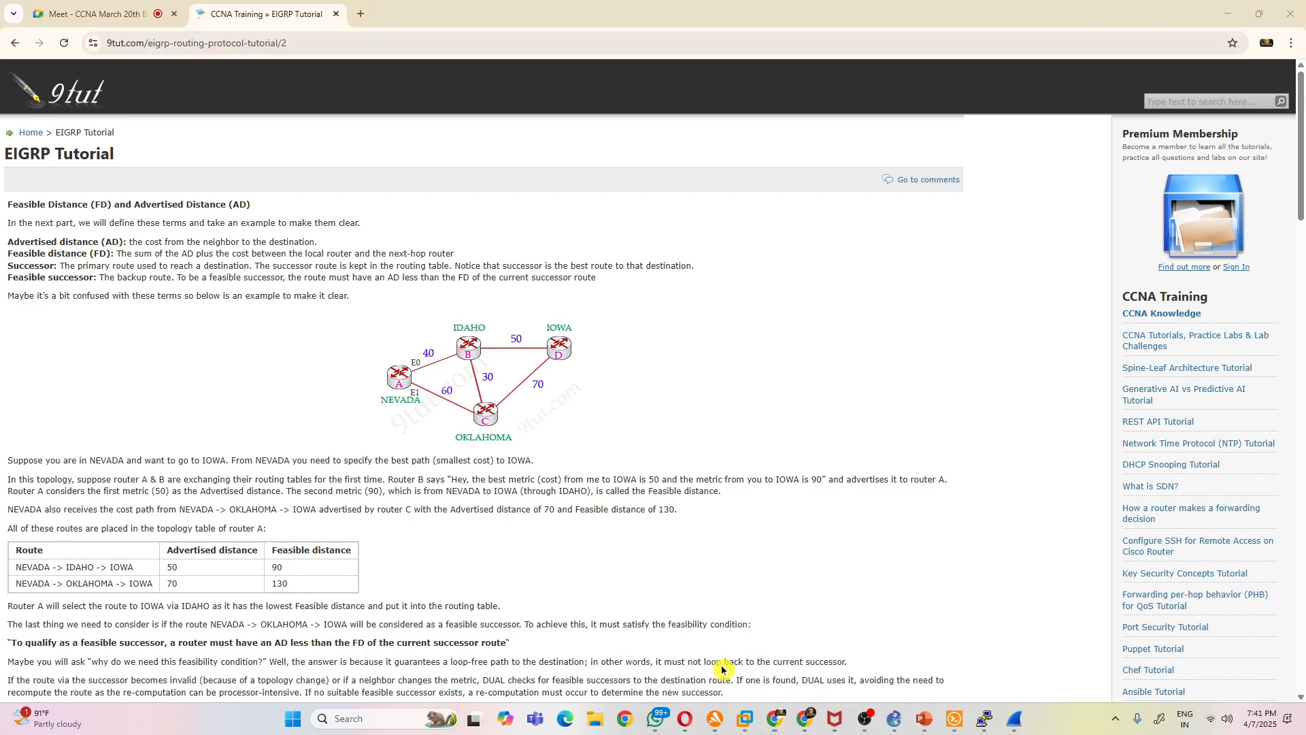
left_click(150, 15)
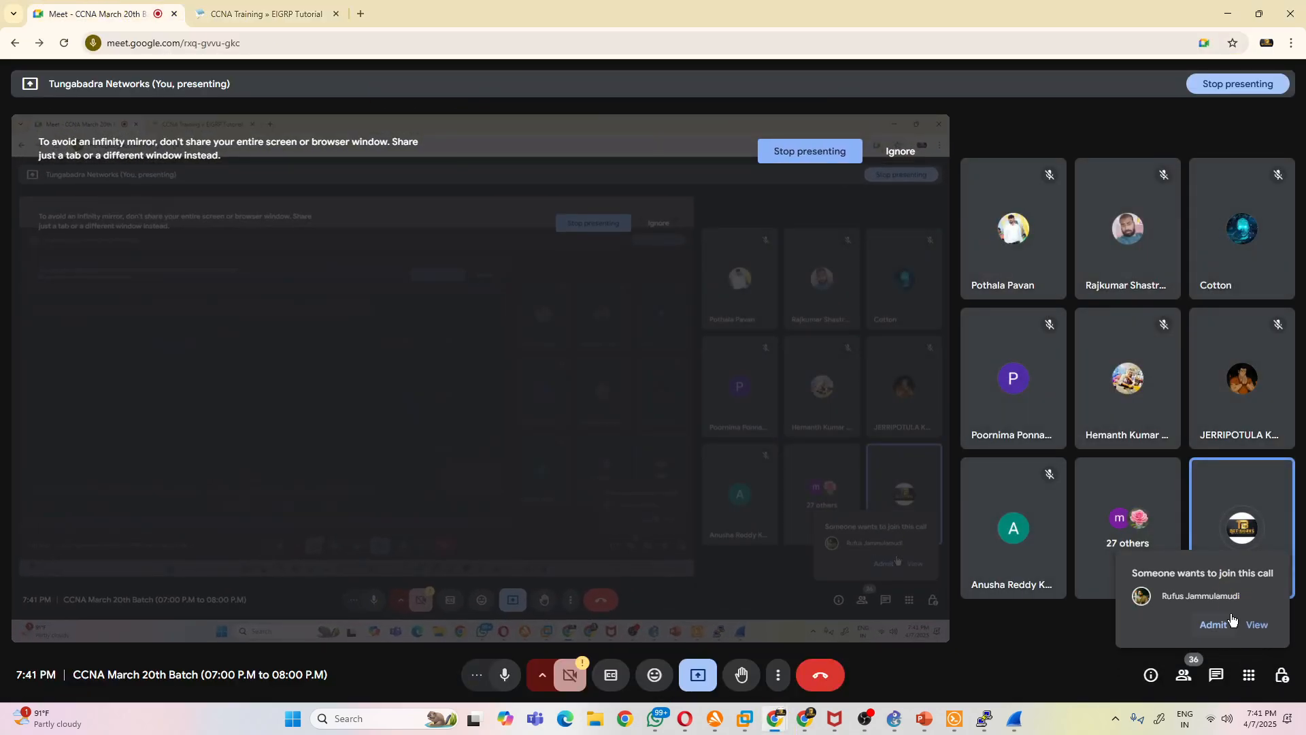
left_click(1228, 14)
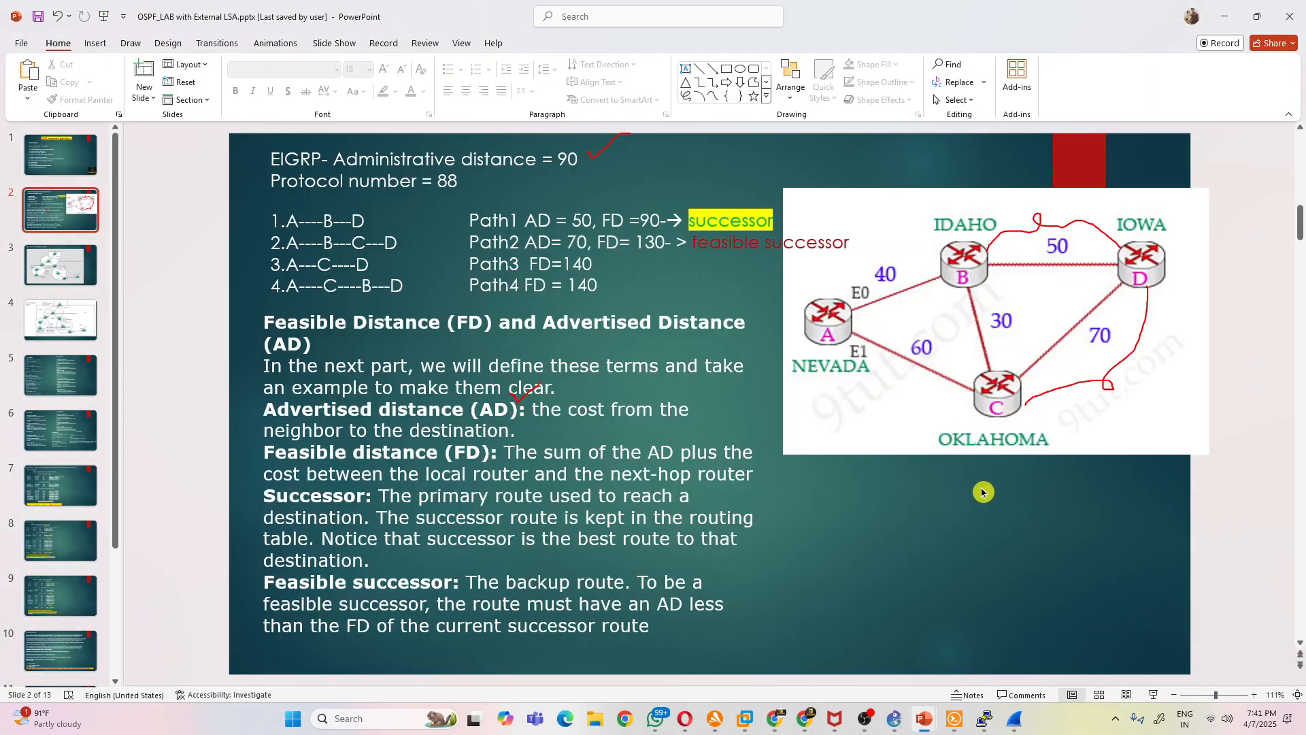
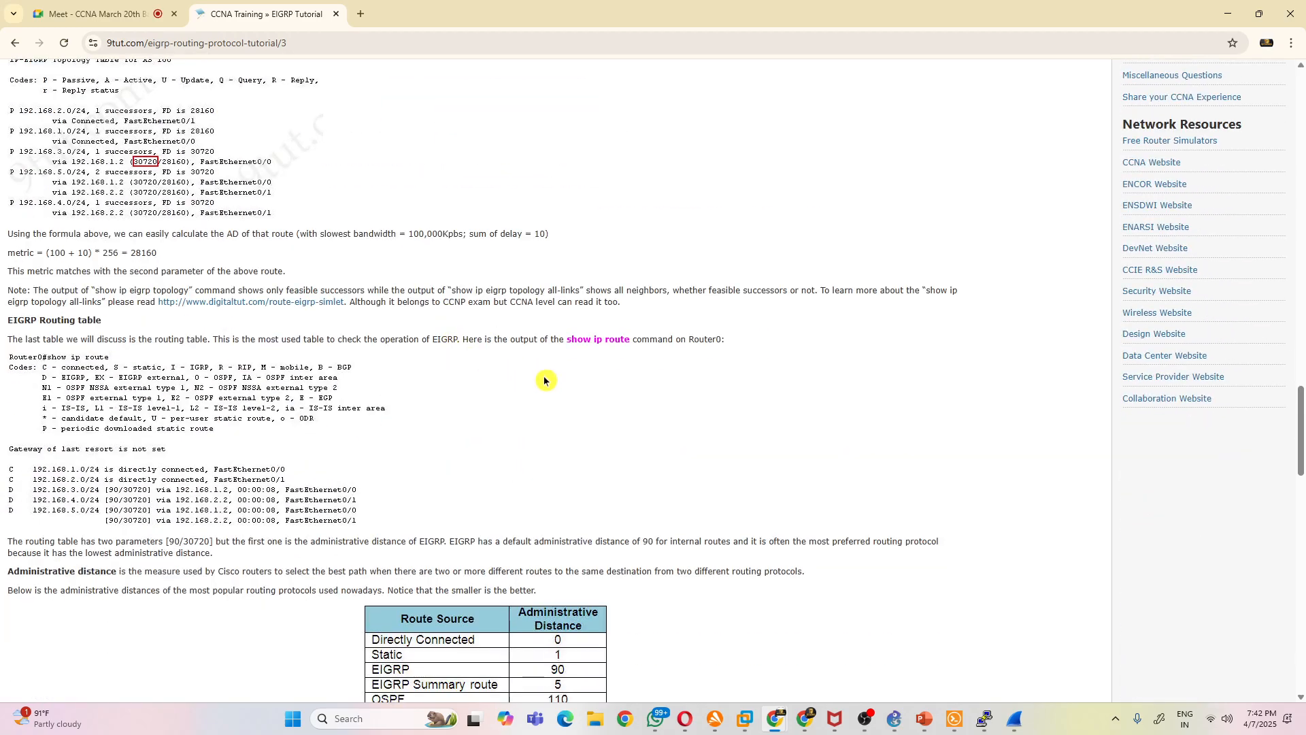
- Review the EIGRP metric calculation on the tutorial page, covering bandwidth, delay and the K-value formula, and highlight part of that formula
scroll(551, 382, "up", 15)
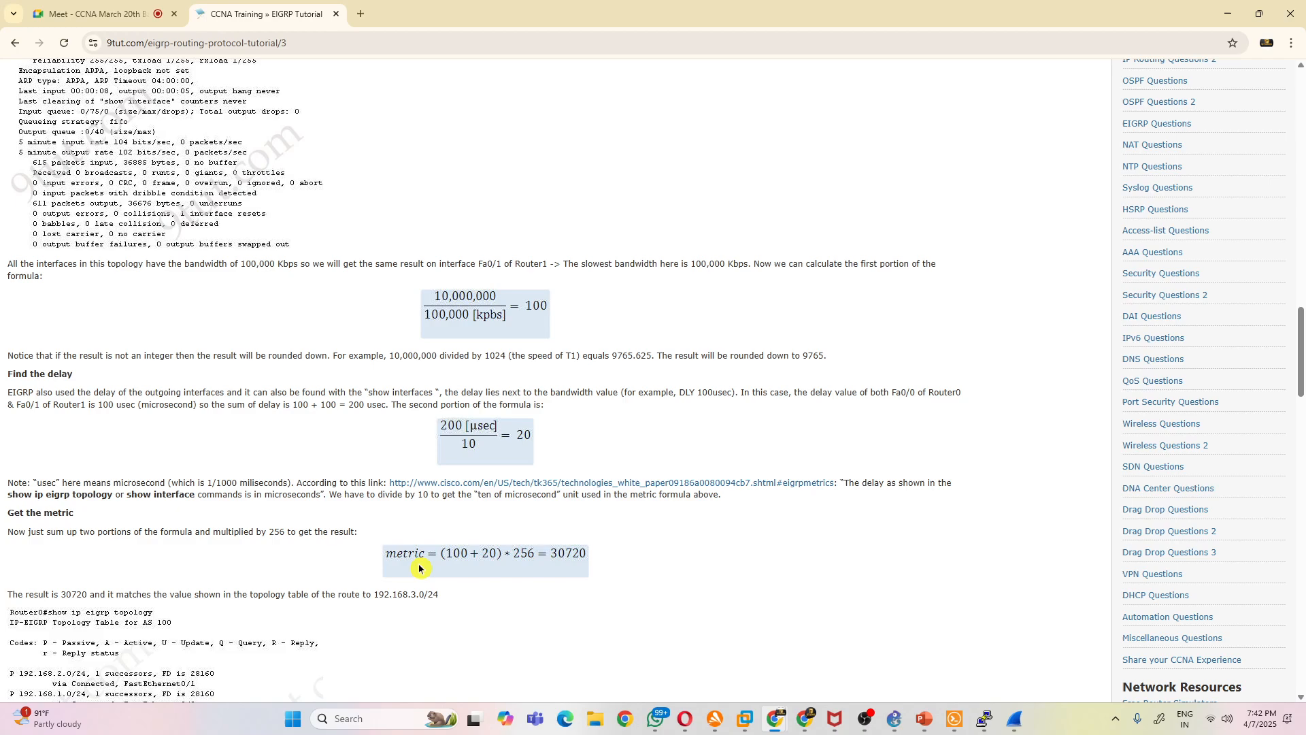
scroll(625, 340, "down", 3)
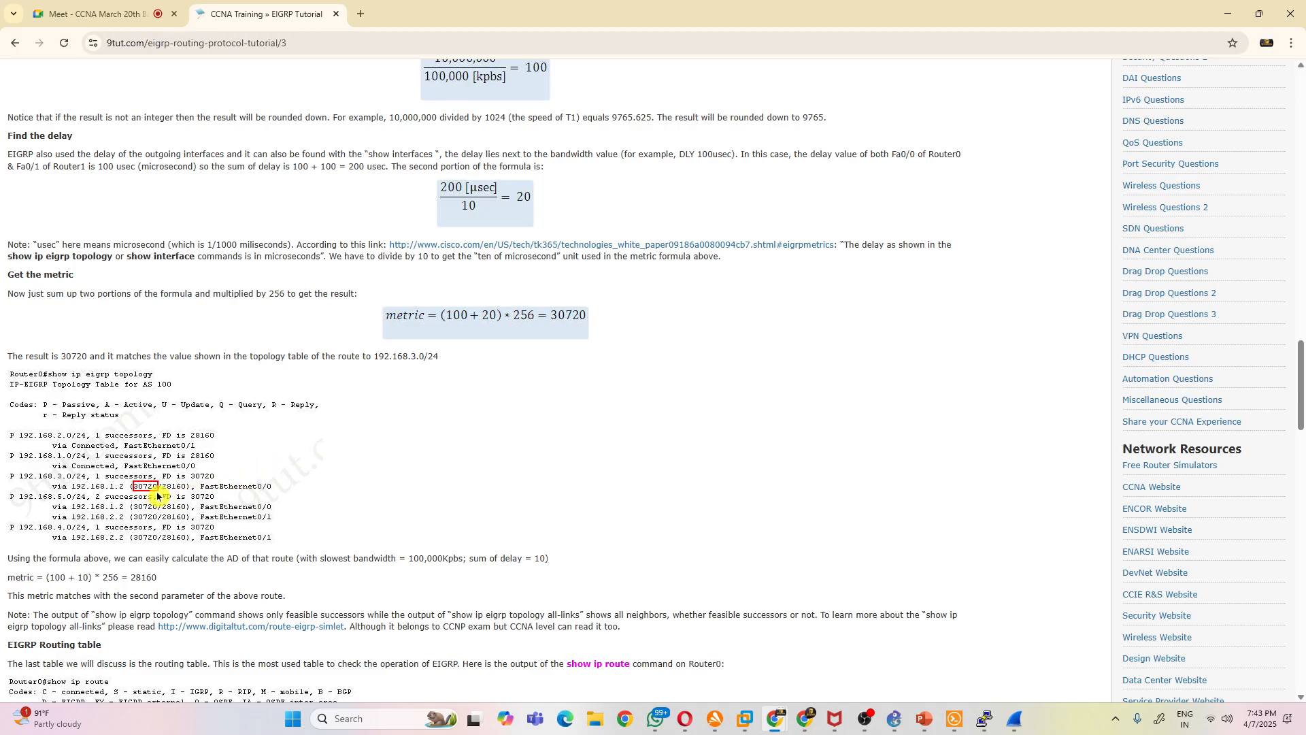
scroll(325, 492, "up", 7)
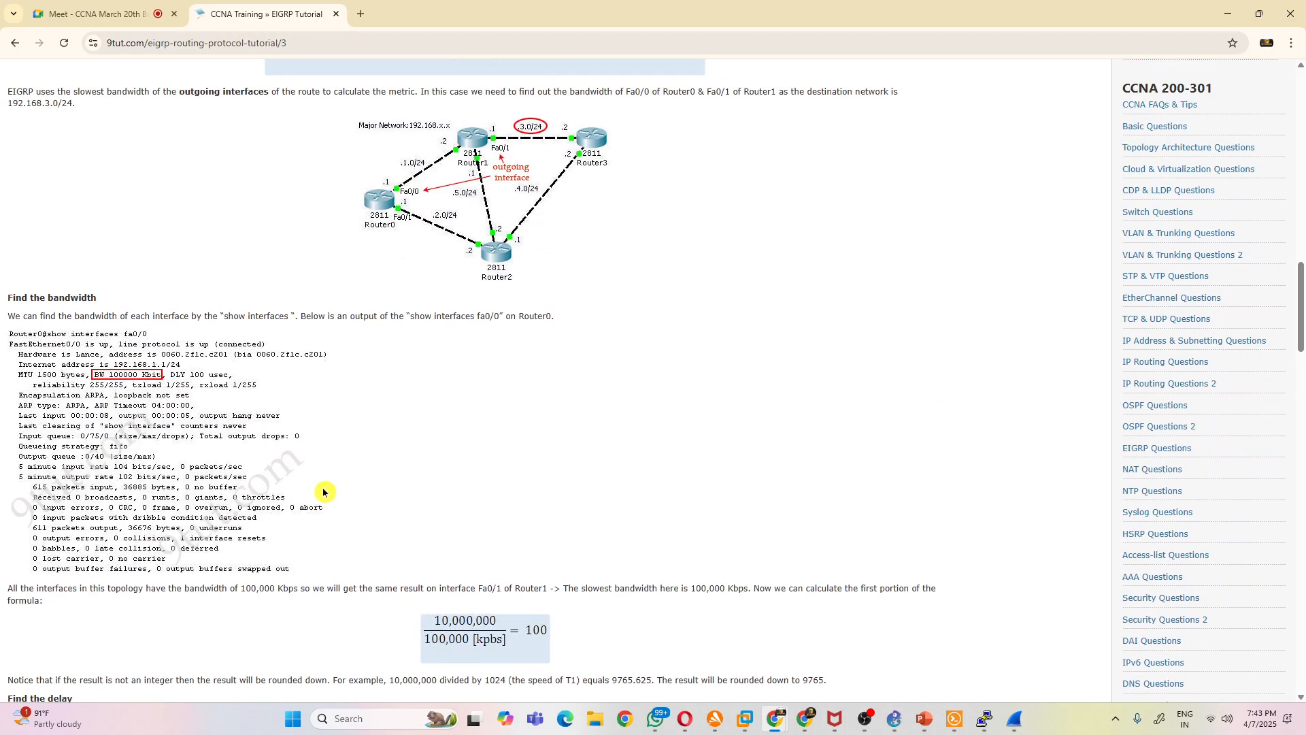
scroll(324, 492, "up", 7)
scroll(340, 494, "down", 6)
scroll(343, 495, "up", 7)
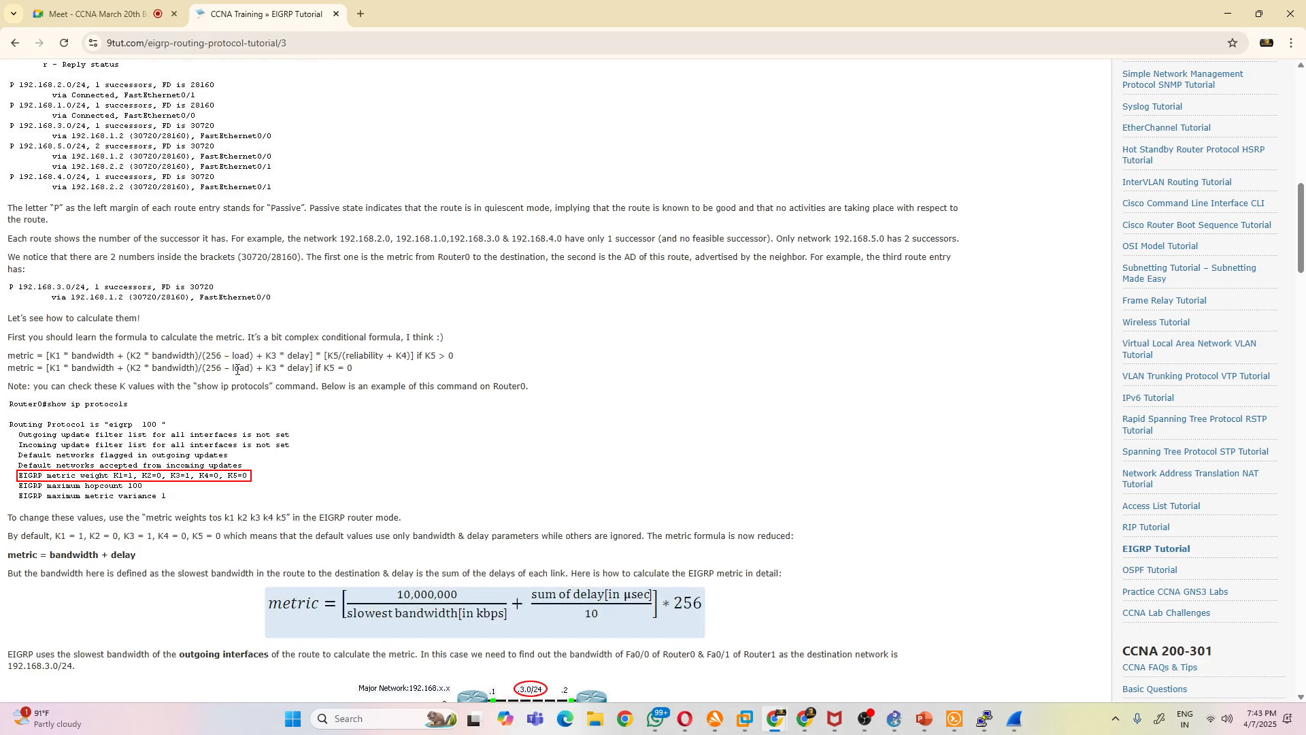
left_click_drag(61, 355, 263, 355)
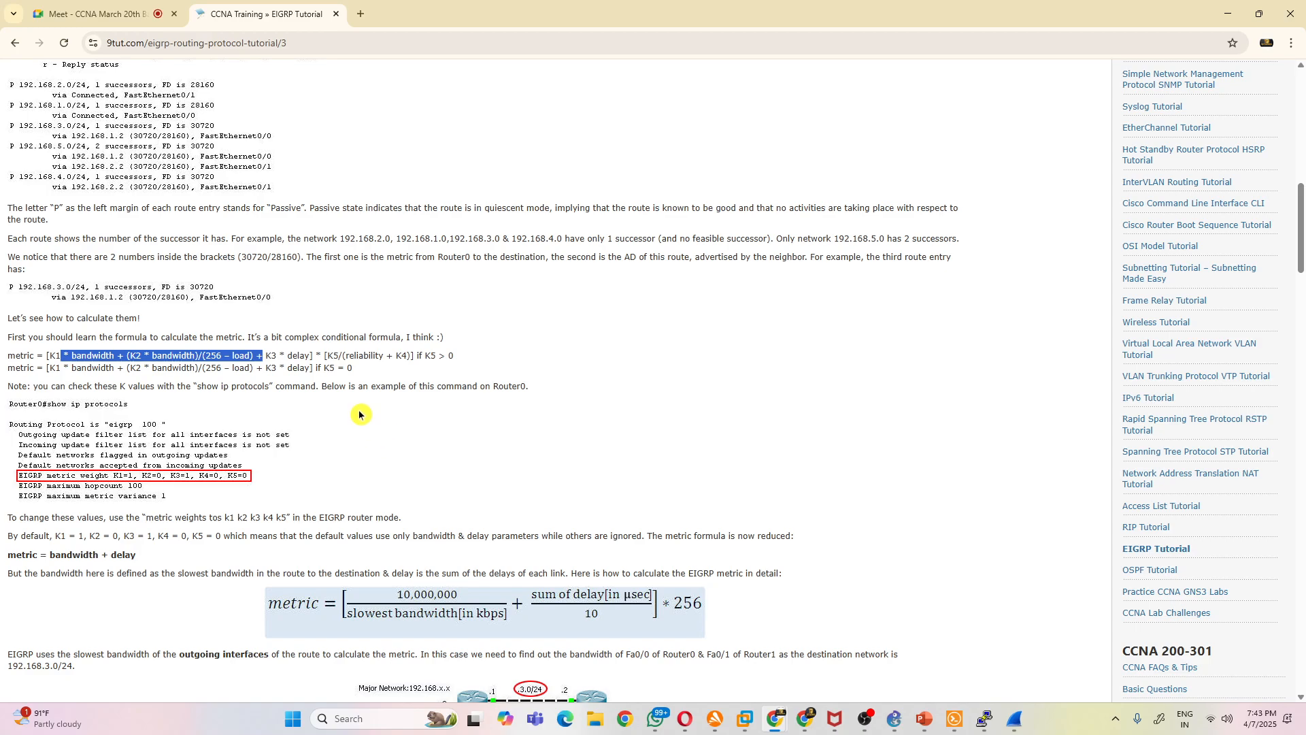
scroll(355, 396, "down", 20)
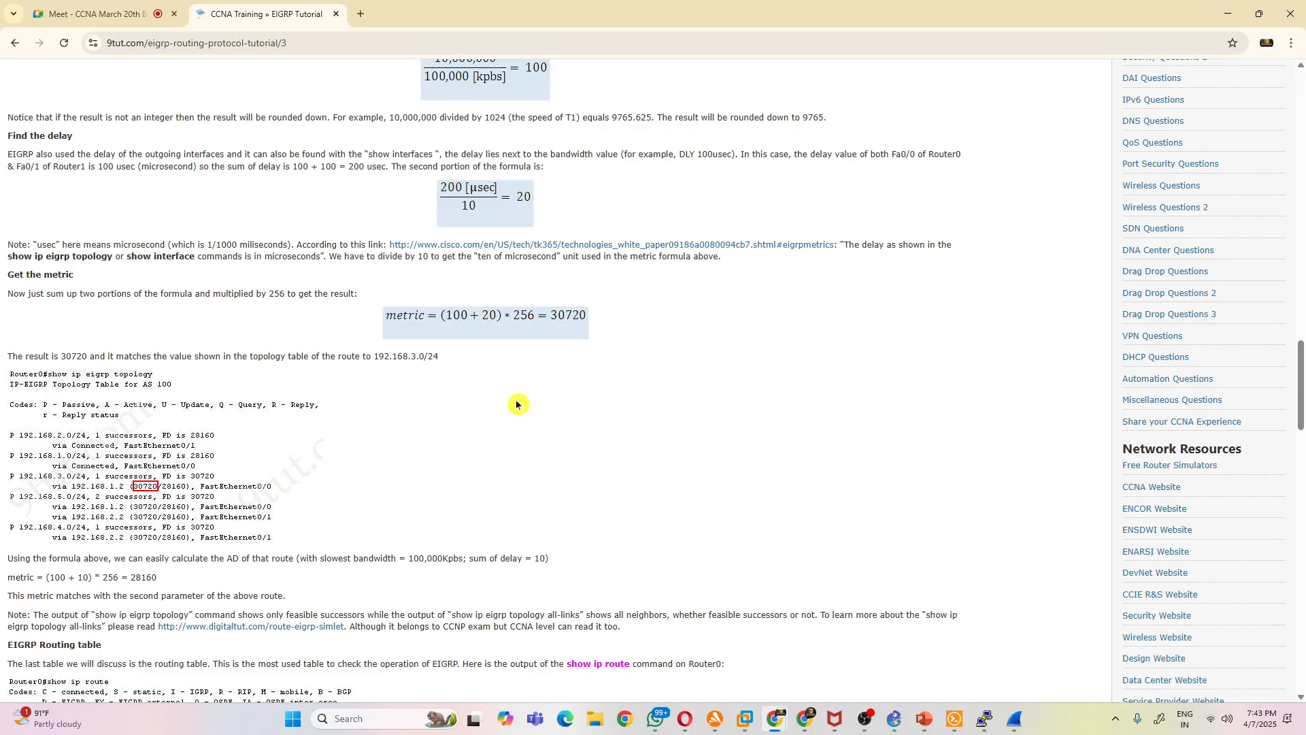
- Examine the page's EIGRP neighbor and topology tables, the four-router diagram and the outgoing interfaces used for the metric
scroll(517, 404, "down", 2)
scroll(525, 403, "up", 10)
scroll(536, 414, "up", 15)
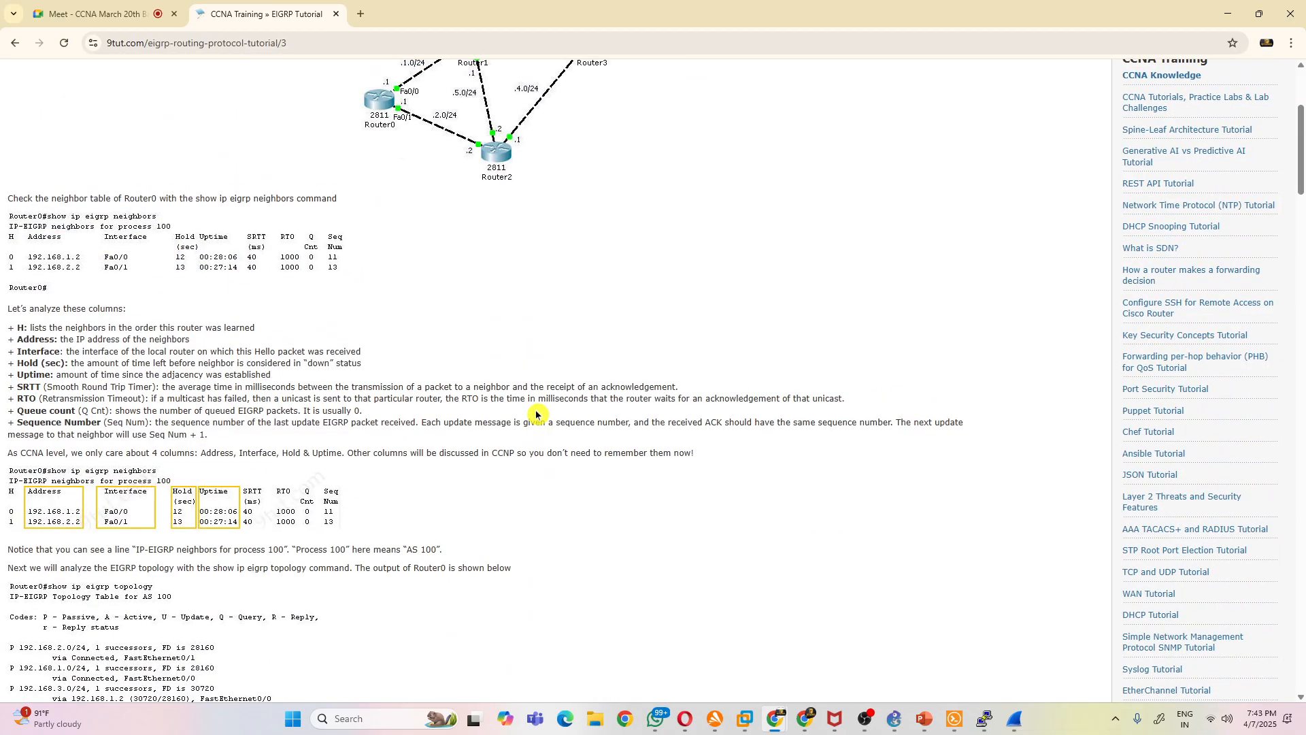
scroll(536, 414, "down", 7)
scroll(438, 402, "up", 7)
scroll(320, 296, "up", 4)
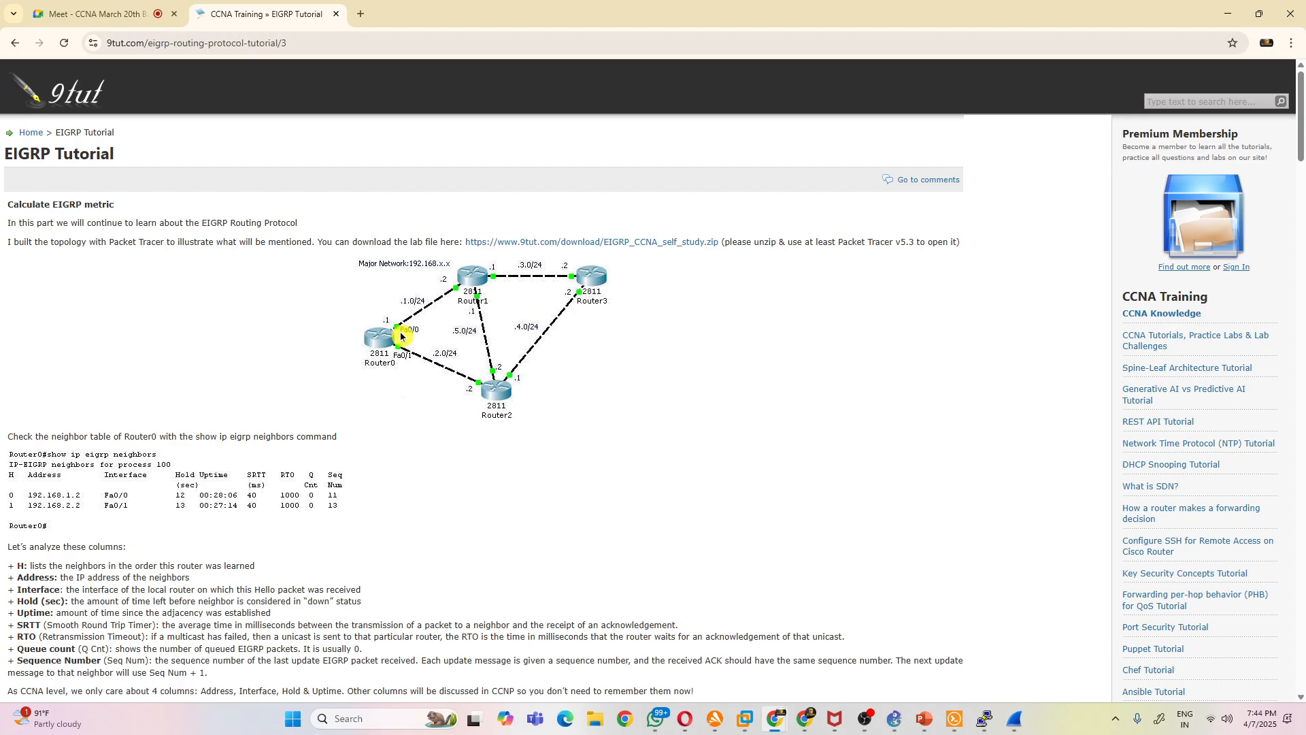
scroll(401, 340, "down", 20)
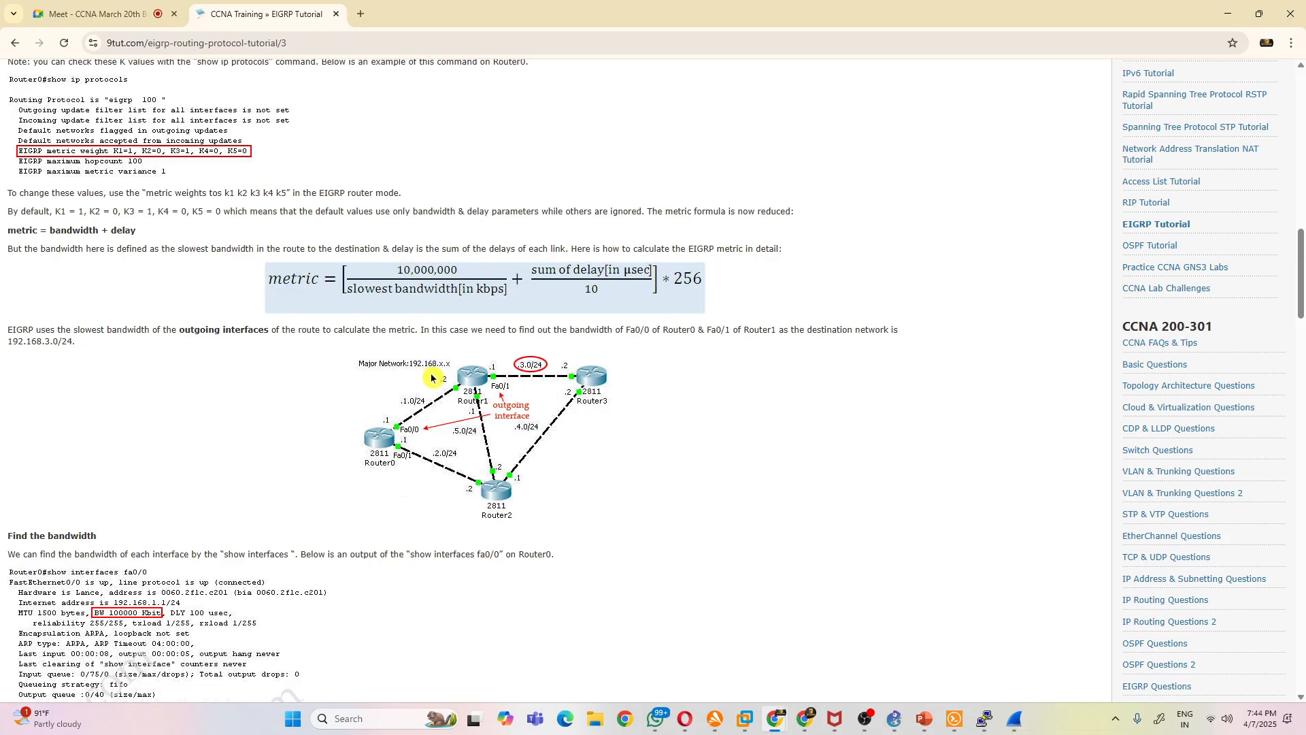
scroll(442, 402, "up", 7)
scroll(449, 408, "down", 7)
scroll(449, 408, "up", 15)
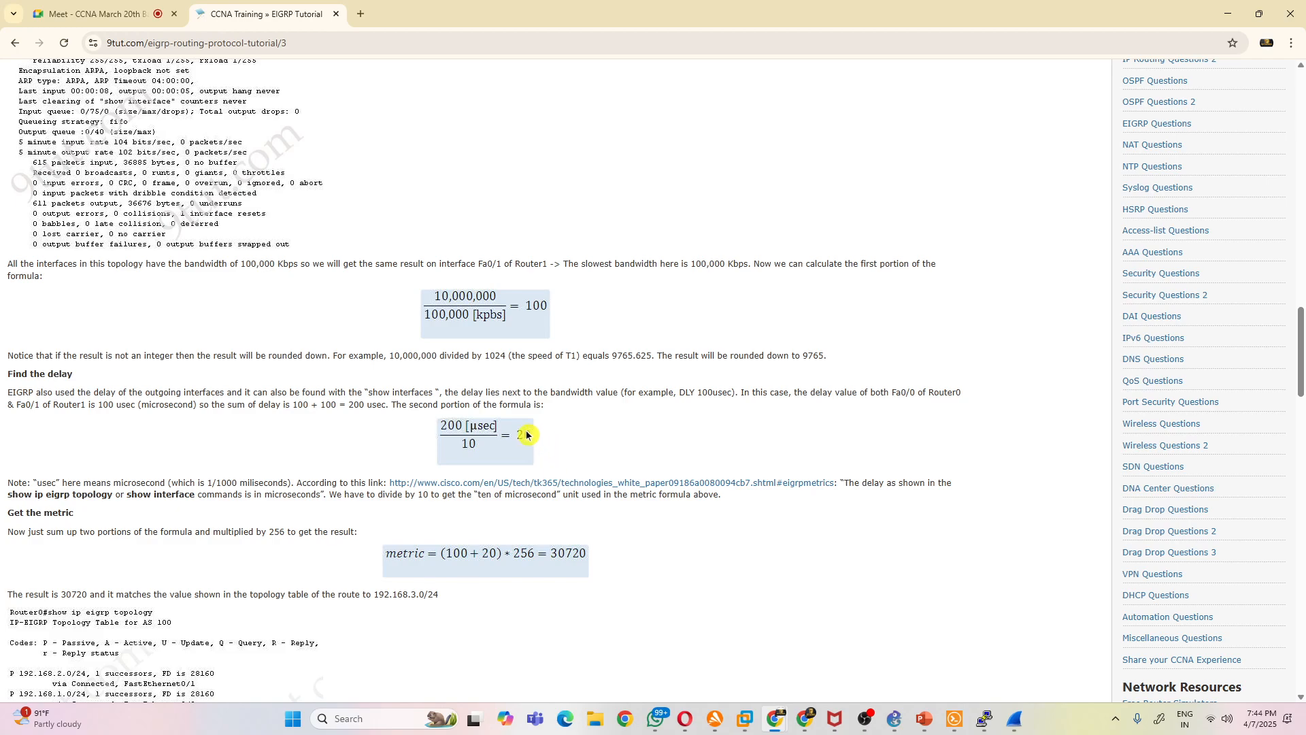
scroll(526, 435, "up", 8)
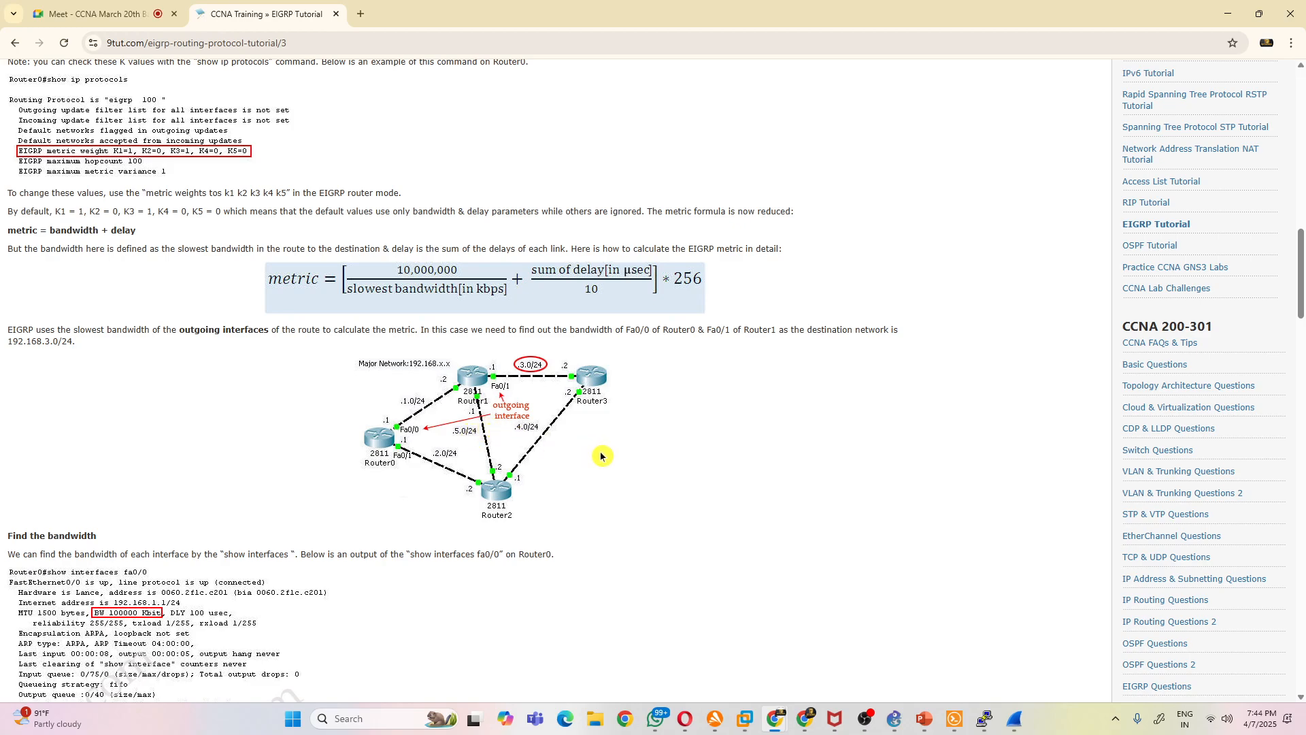
scroll(602, 455, "up", 15)
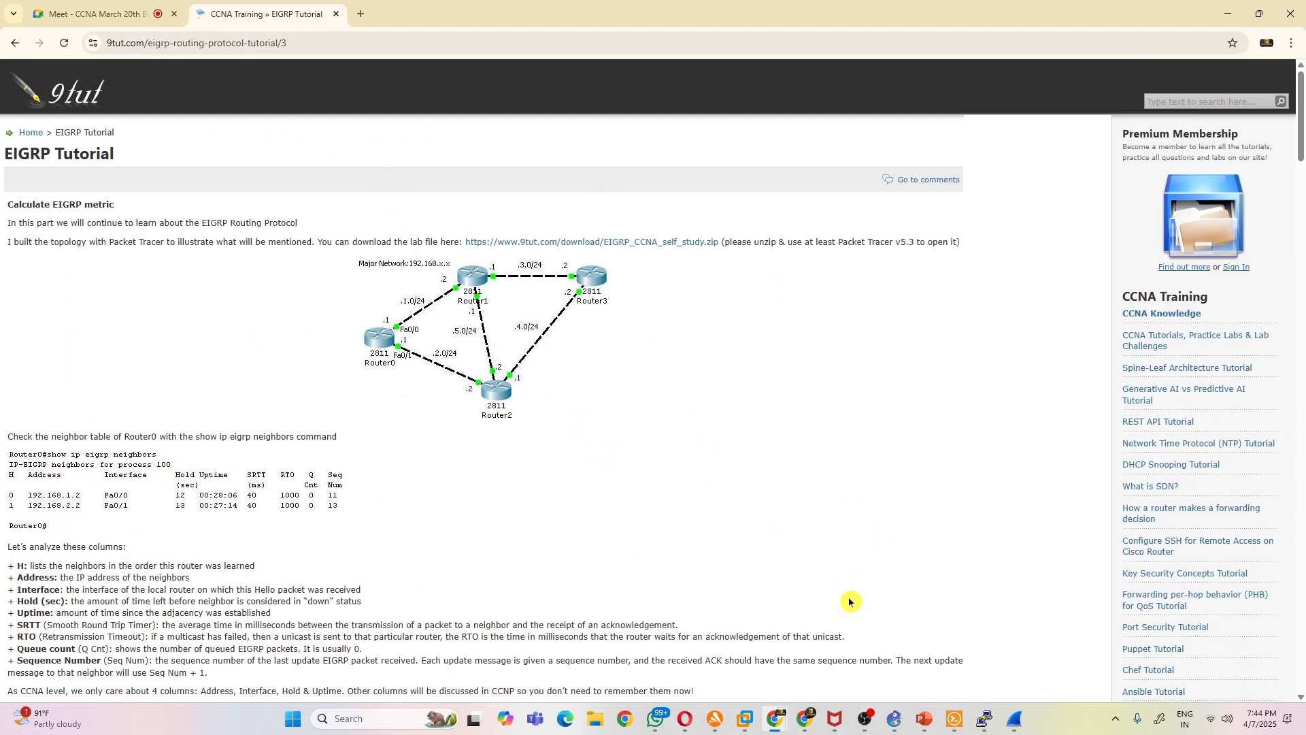
- Download and open the EIGRP_CCNA_self_study.zip lab archive, and minimize its folder window to return to the tutorial page
left_click(638, 243)
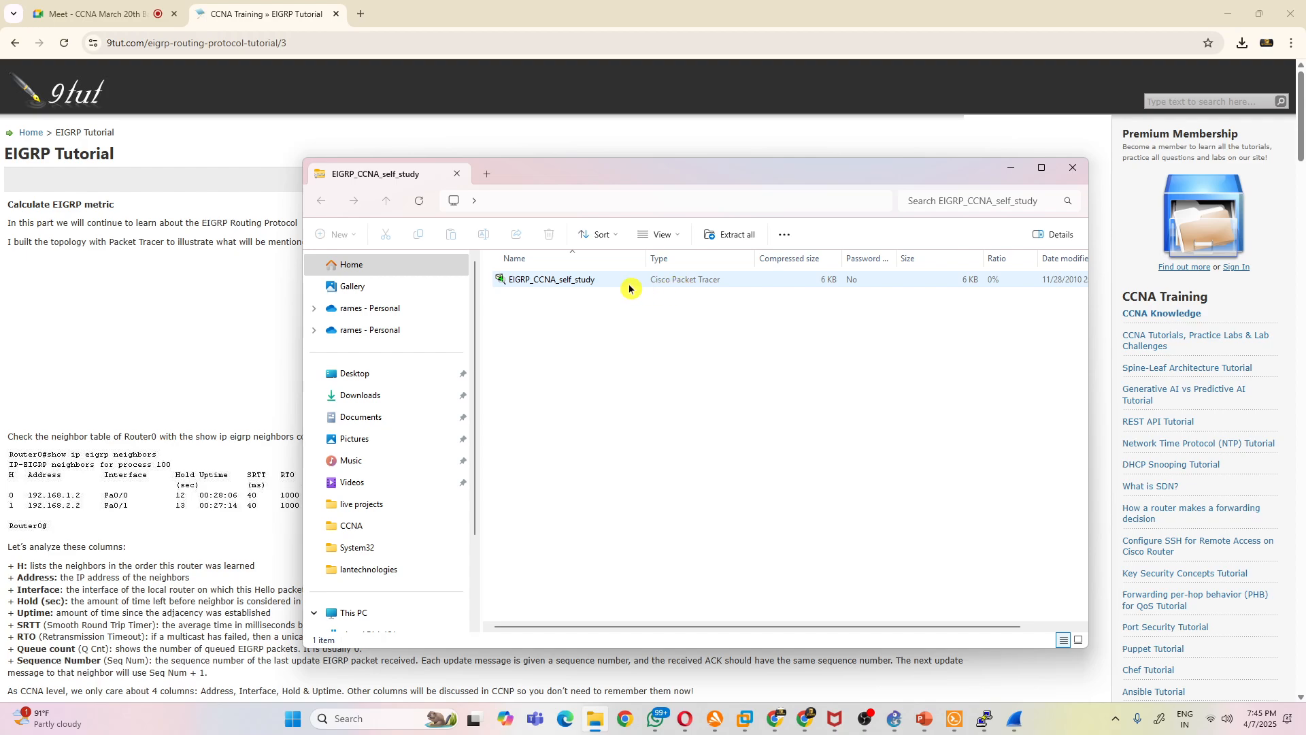
left_click(1010, 168)
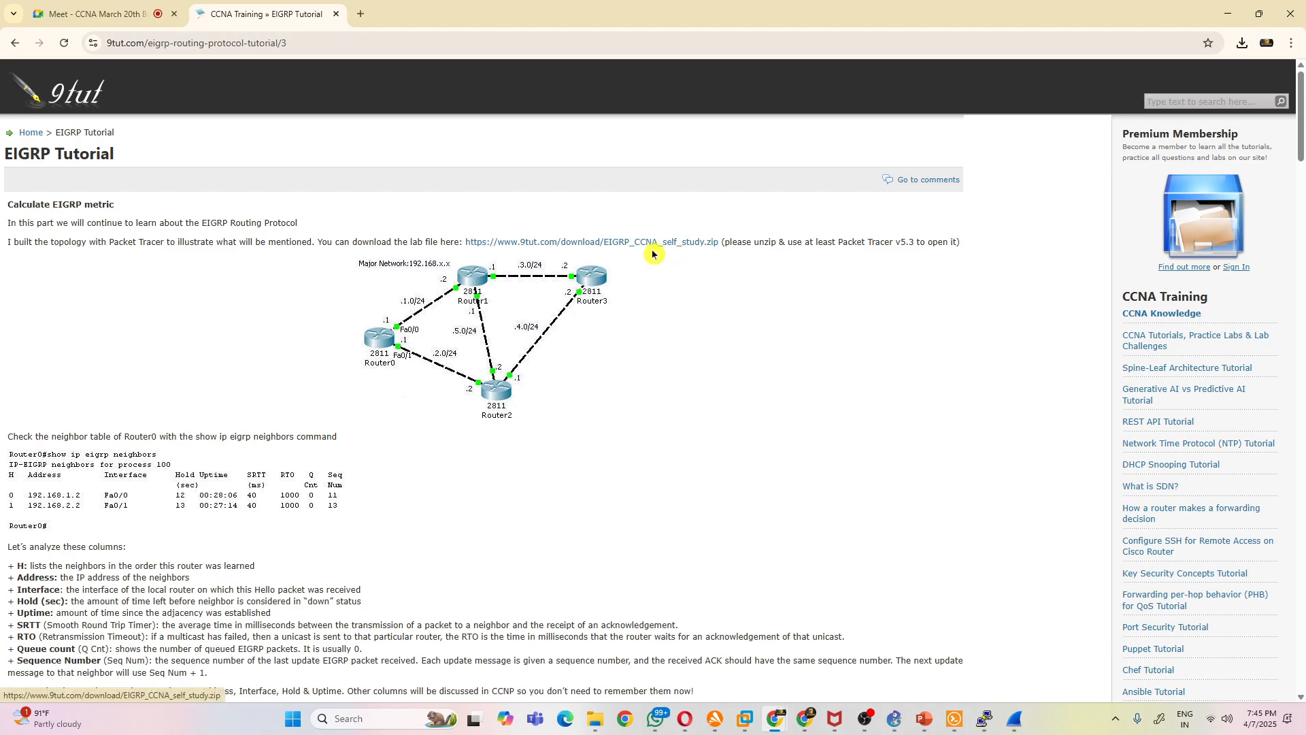
scroll(622, 317, "down", 15)
scroll(618, 319, "up", 15)
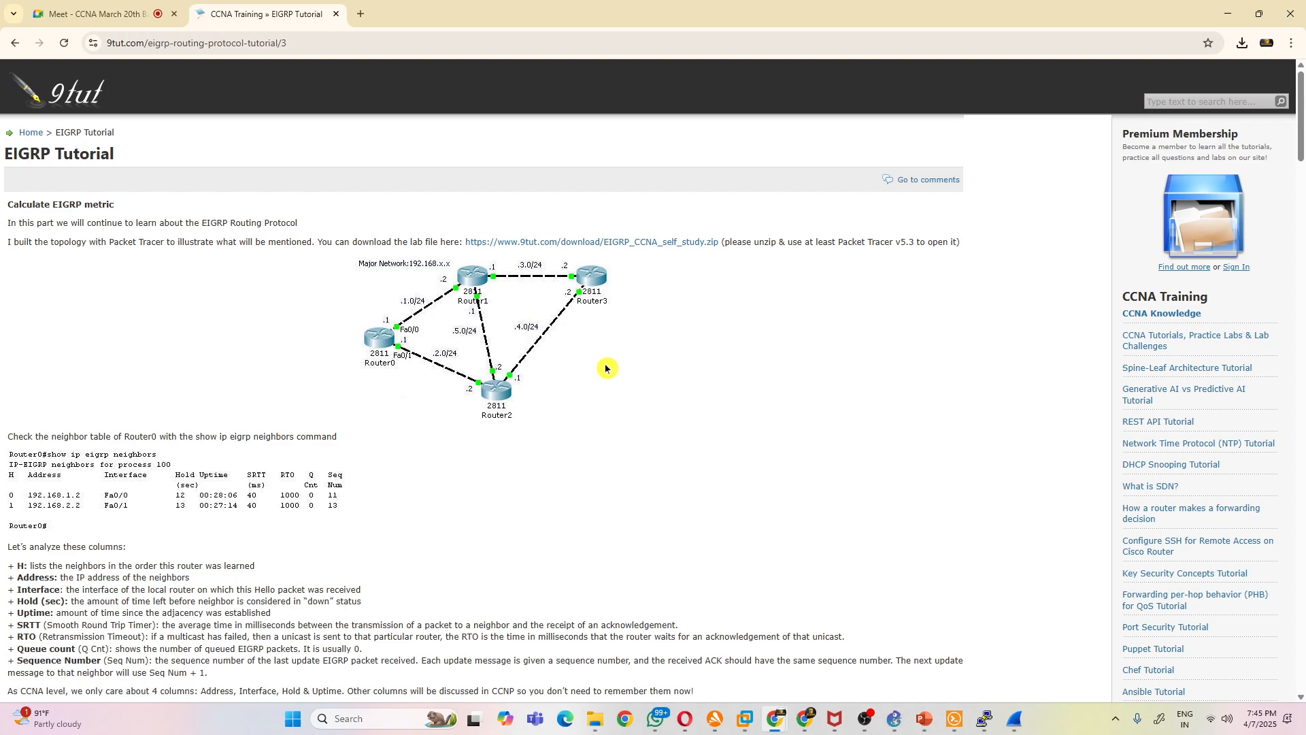
- Open the REST API Tutorial on the same site and look through its HTTP method examples
left_click(1141, 424)
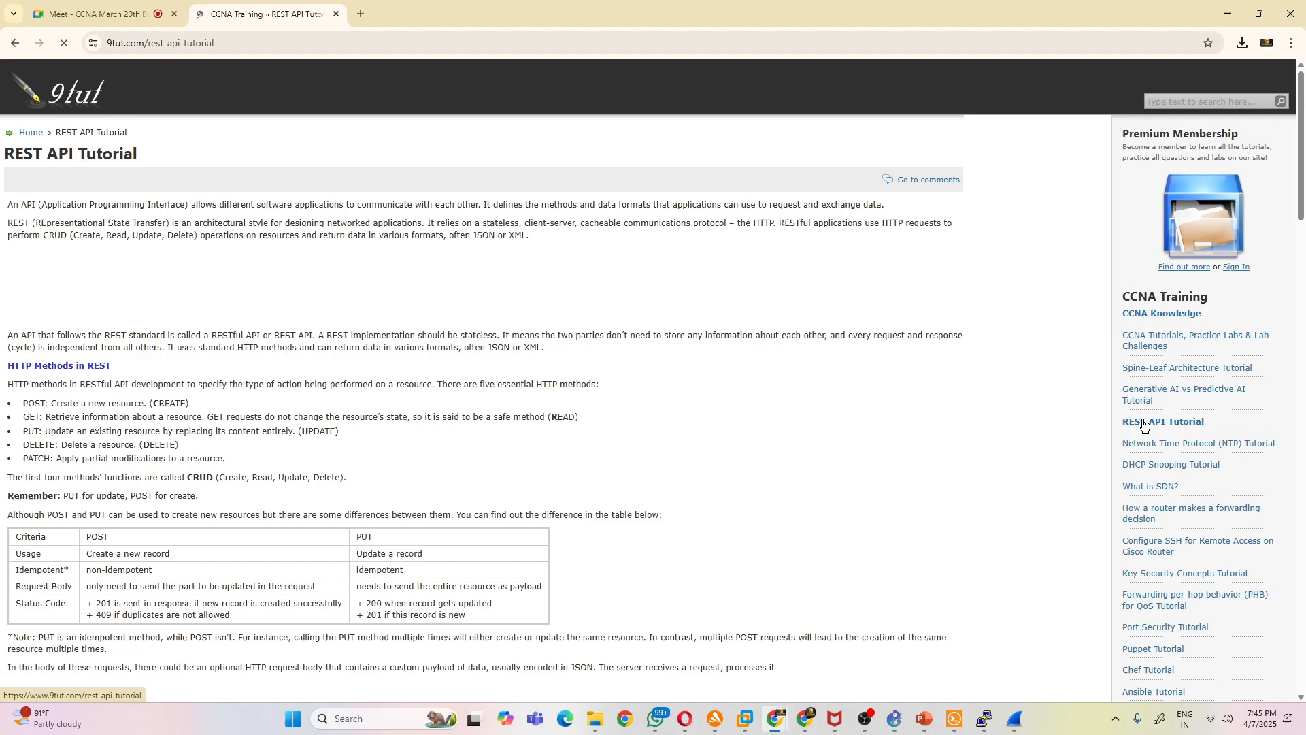
scroll(753, 347, "down", 6)
scroll(753, 347, "down", 2)
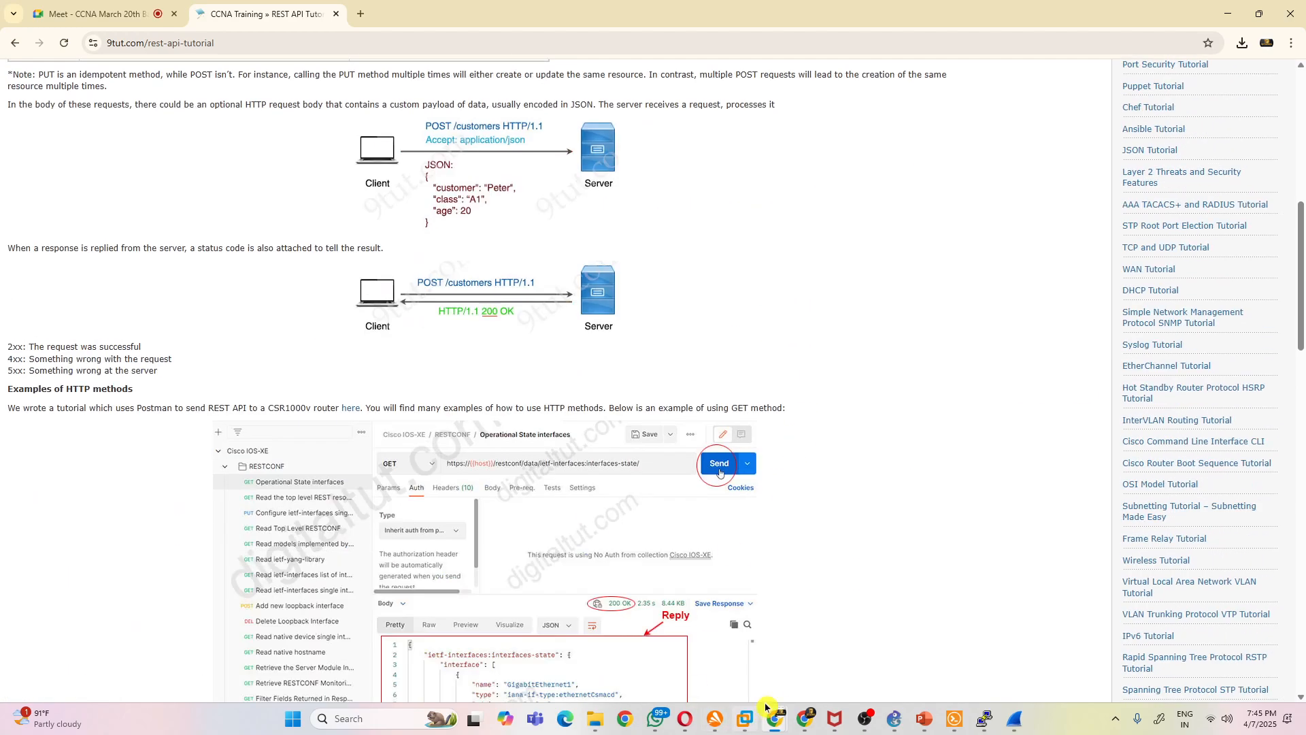
- Switch to the EIGRP project in GNS3 and move the "#router eigrp 90" note up beside the topology, above and left of R1
mouse_move(775, 718)
left_click(894, 718)
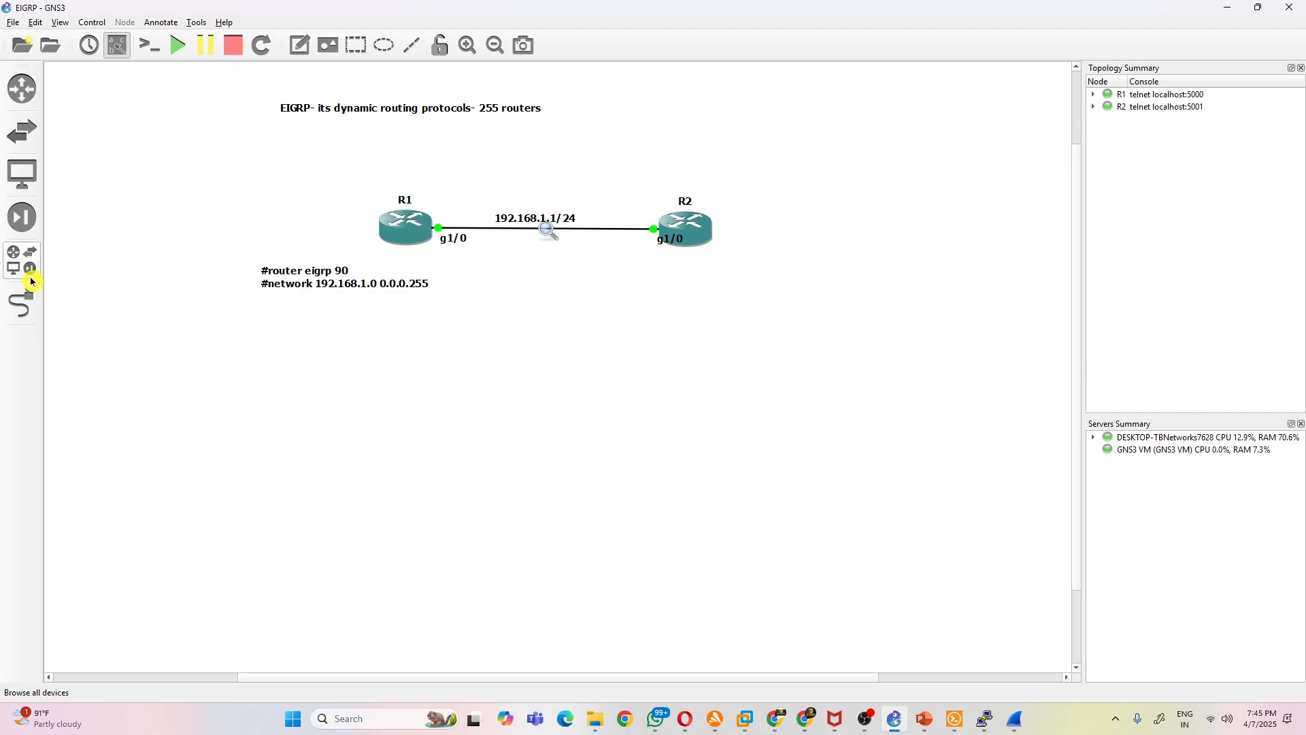
left_click_drag(306, 289, 206, 172)
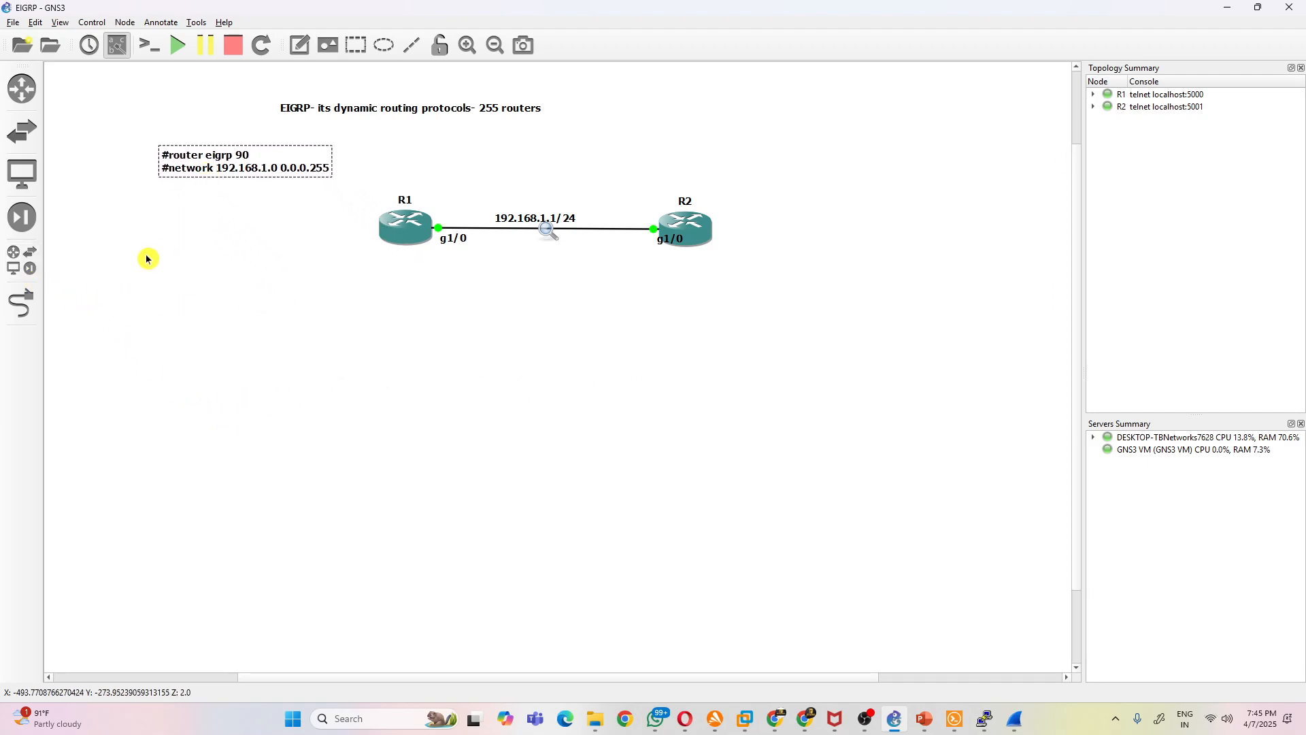
- Add an Ethernet switch and two VPCS hosts below the routers, with the hosts placed on either side beneath the switch
left_click(21, 260)
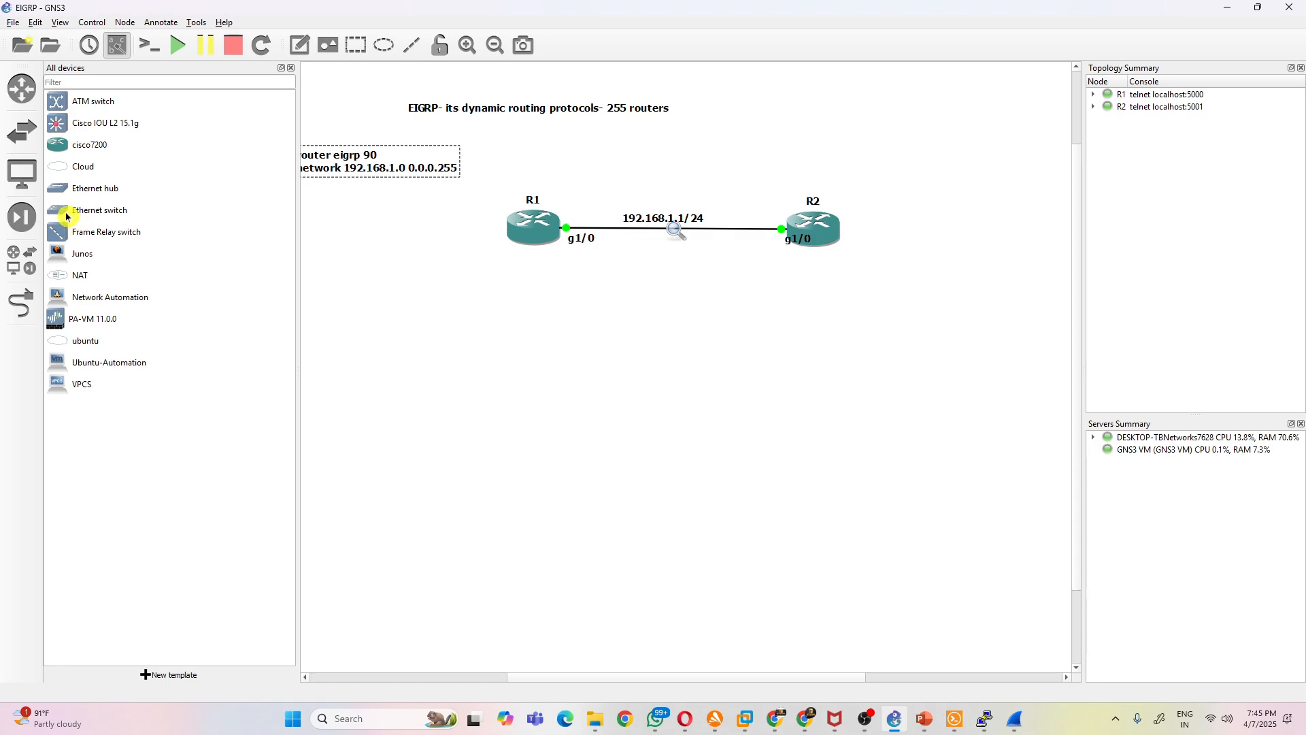
left_click_drag(64, 215, 670, 360)
left_click(626, 374)
left_click_drag(54, 385, 463, 480)
left_click(616, 376)
left_click_drag(106, 392, 886, 497)
left_click(645, 379)
left_click_drag(495, 474, 606, 437)
left_click_drag(886, 495, 842, 481)
left_click_drag(598, 457, 596, 454)
left_click_drag(638, 223, 766, 225)
right_click(581, 218)
left_click(630, 240)
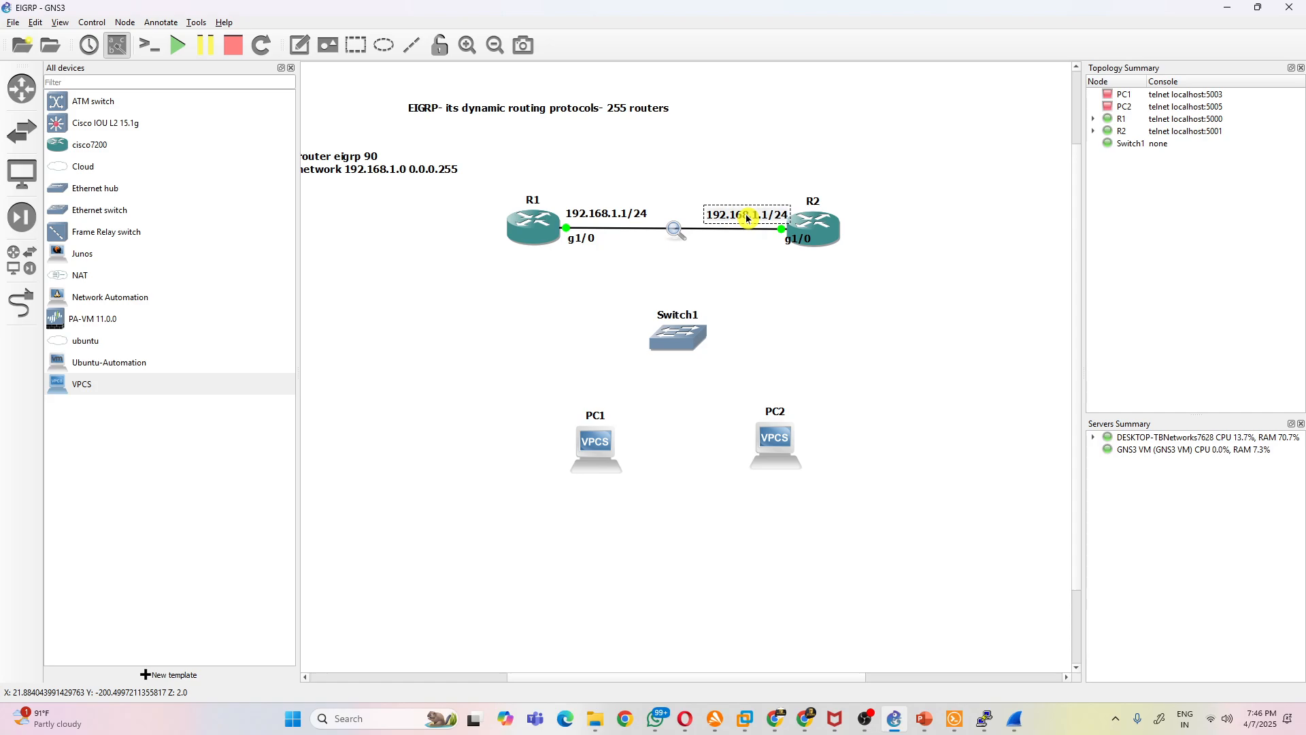
right_click(763, 222)
left_click(798, 300)
- Center the network label above the R1–R2 link and change its text to 192.168.1.0/24
left_click_drag(606, 211, 672, 210)
double_click(672, 208)
key("Right")
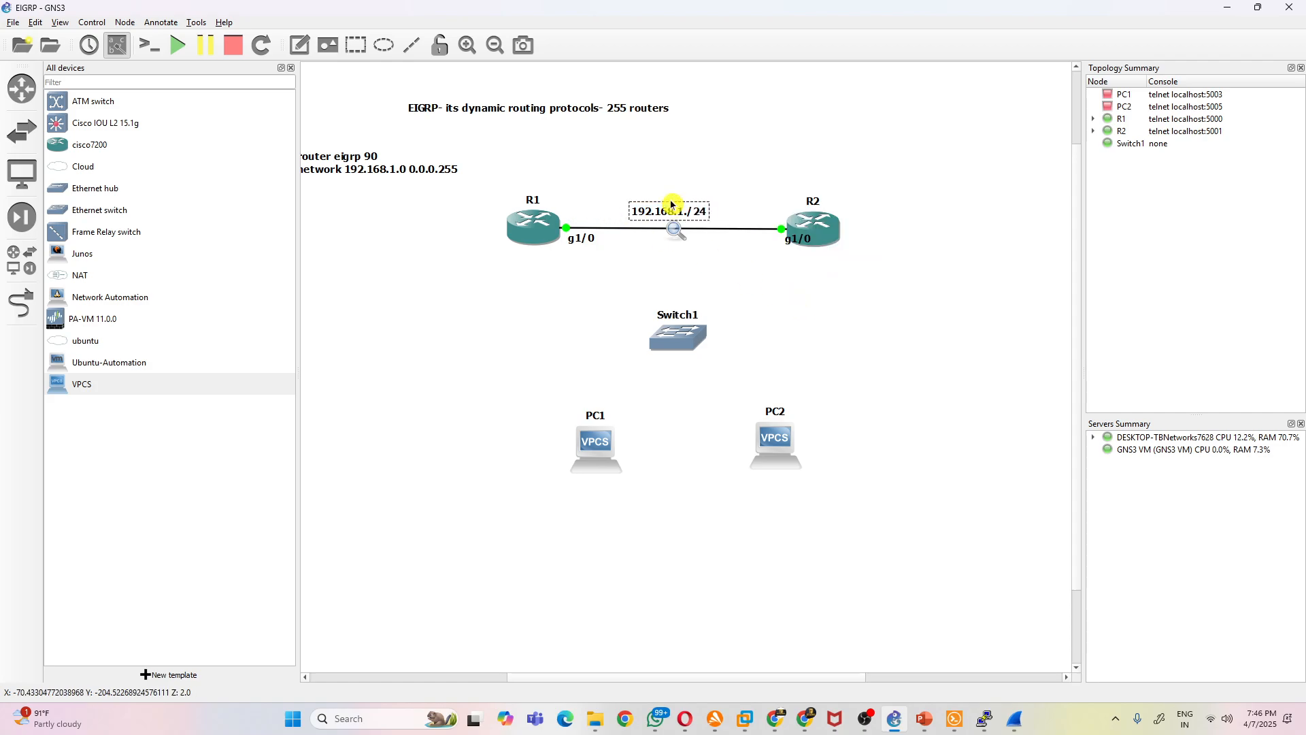
left_click(738, 311)
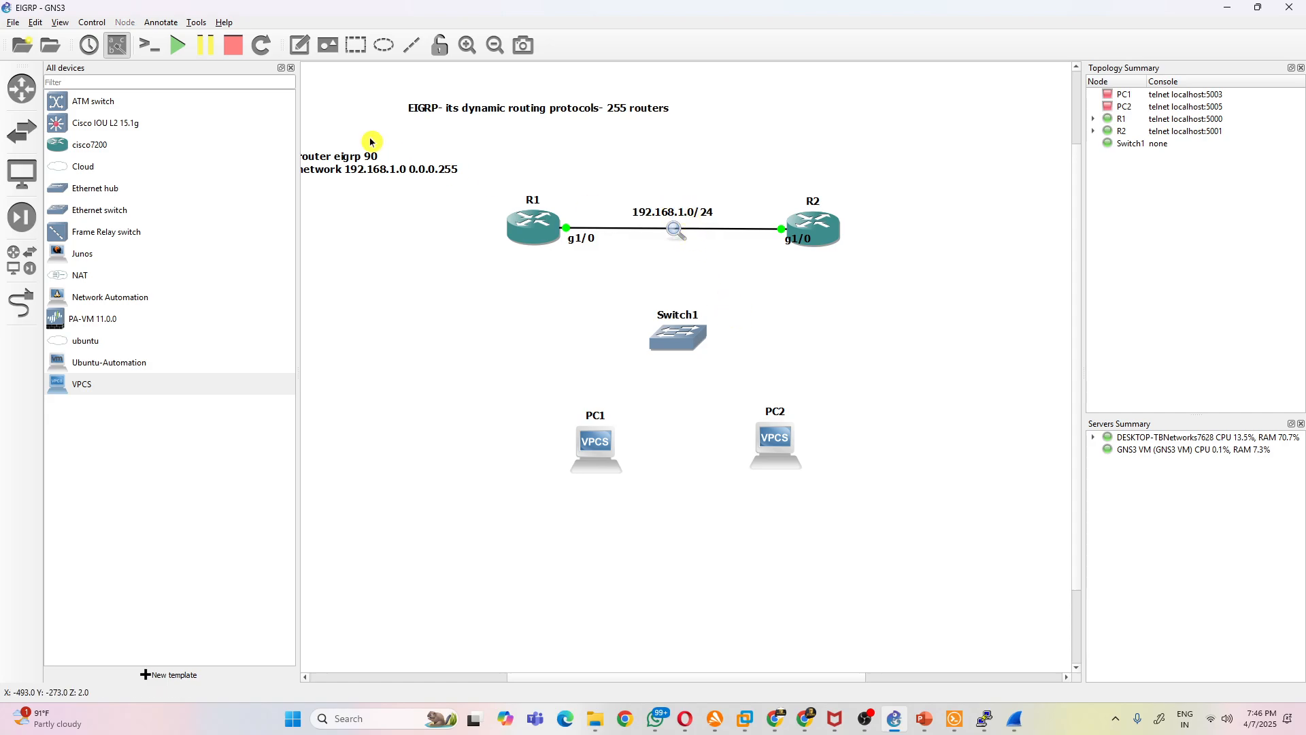
- Connect R1's Ethernet6/0 interface to Ethernet0 on Switch1
left_click(21, 303)
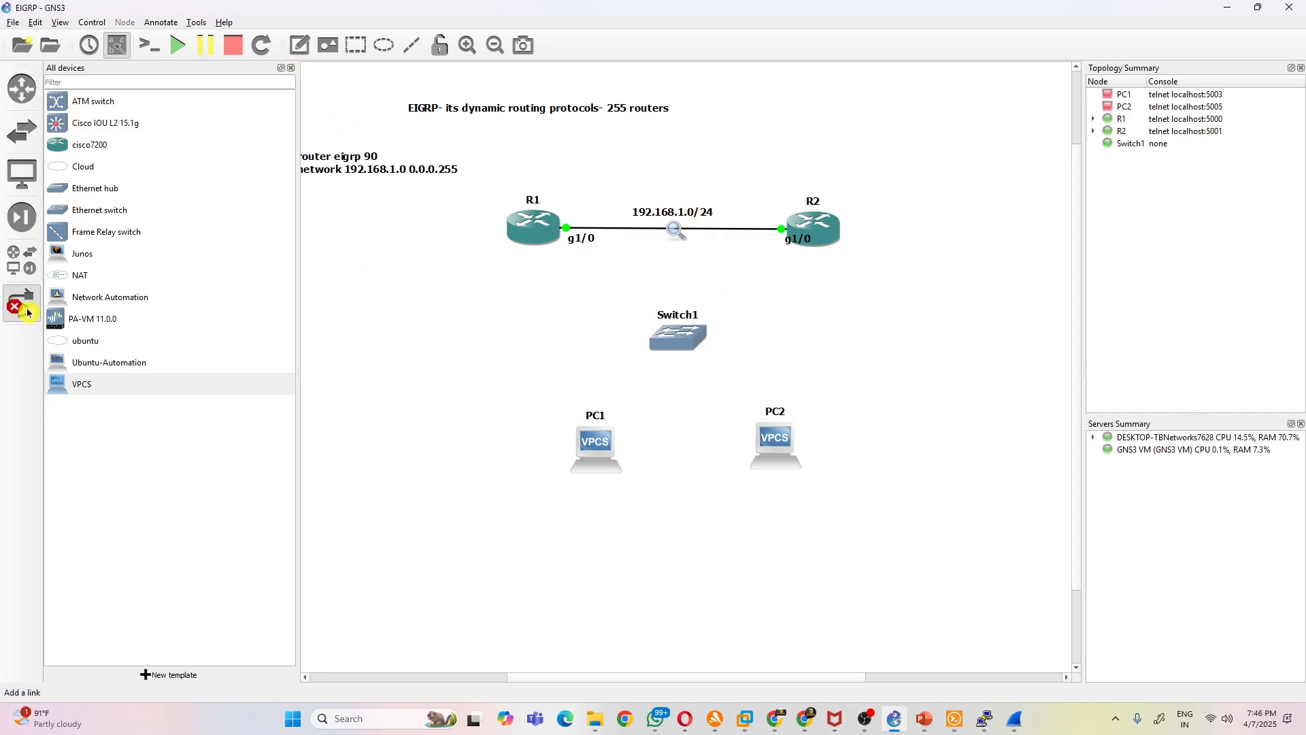
left_click(534, 249)
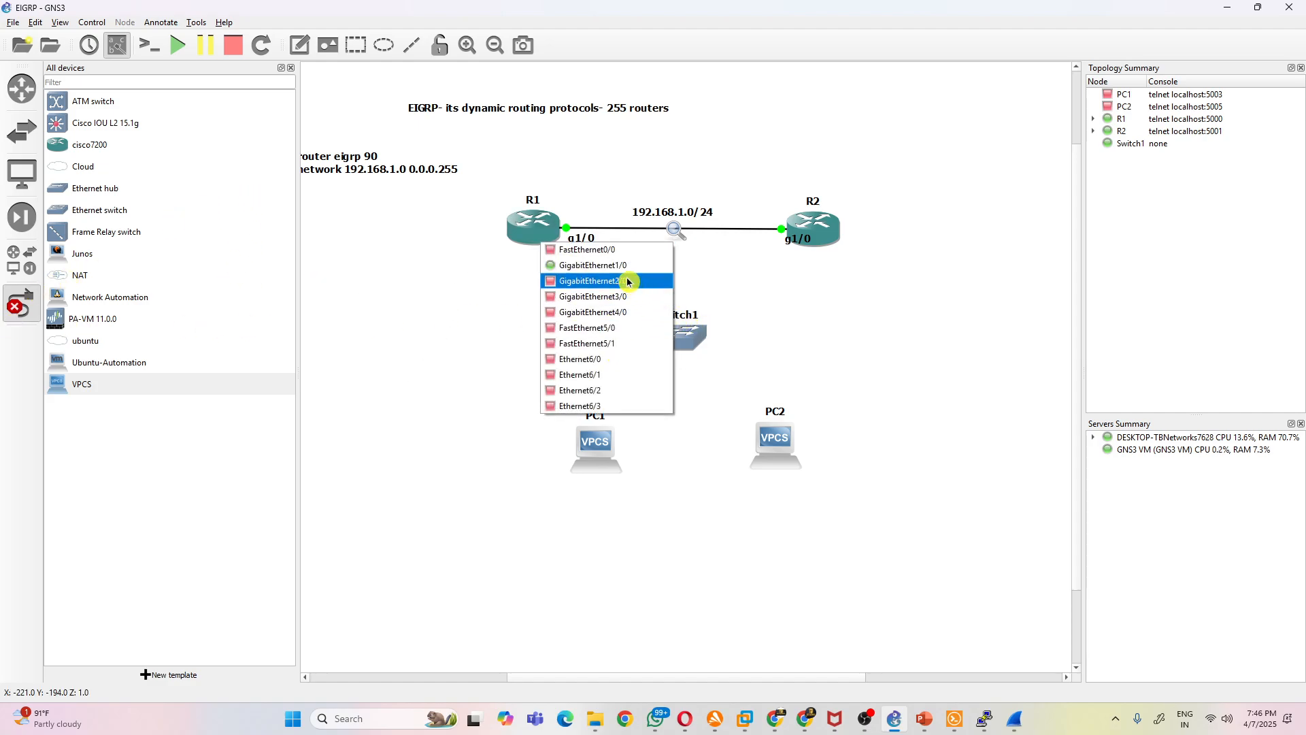
left_click(616, 359)
left_click(676, 342)
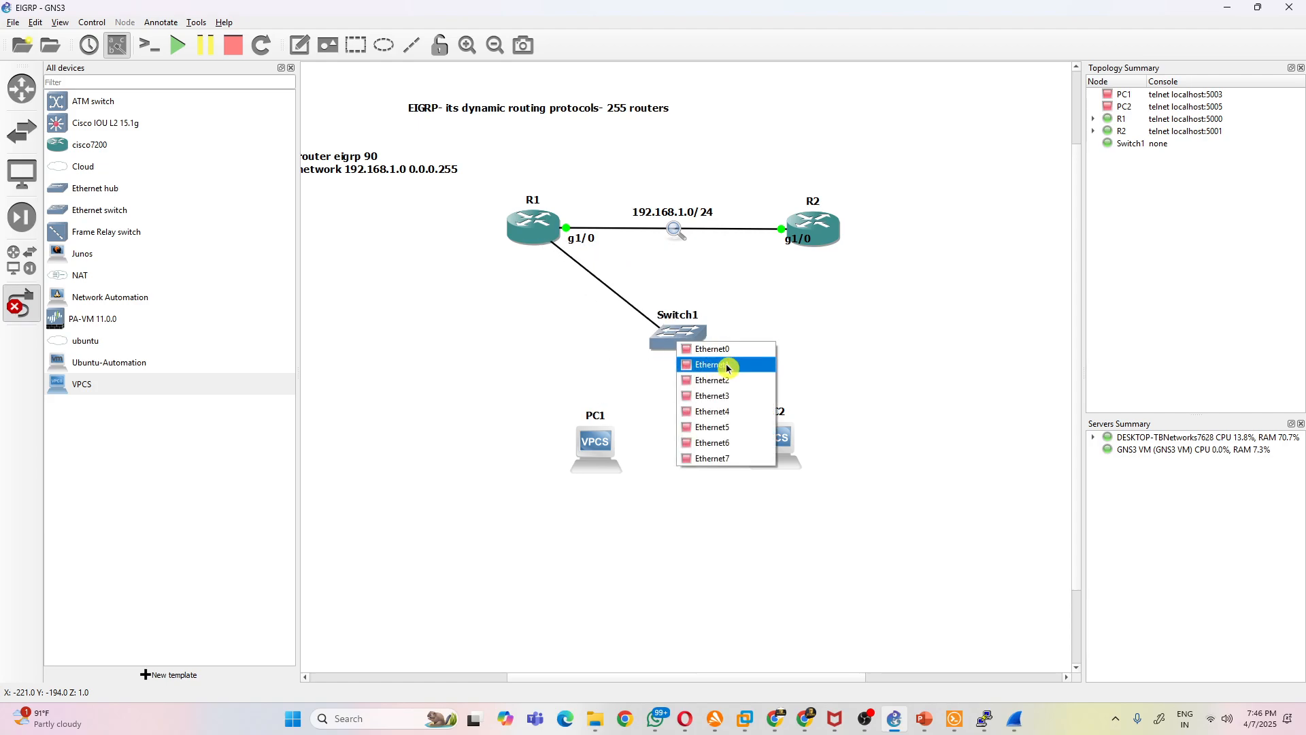
left_click(708, 351)
- Link Switch1's Ethernet1 port to PC1's Ethernet0 and leave link mode
left_click(676, 342)
left_click(702, 365)
left_click(590, 442)
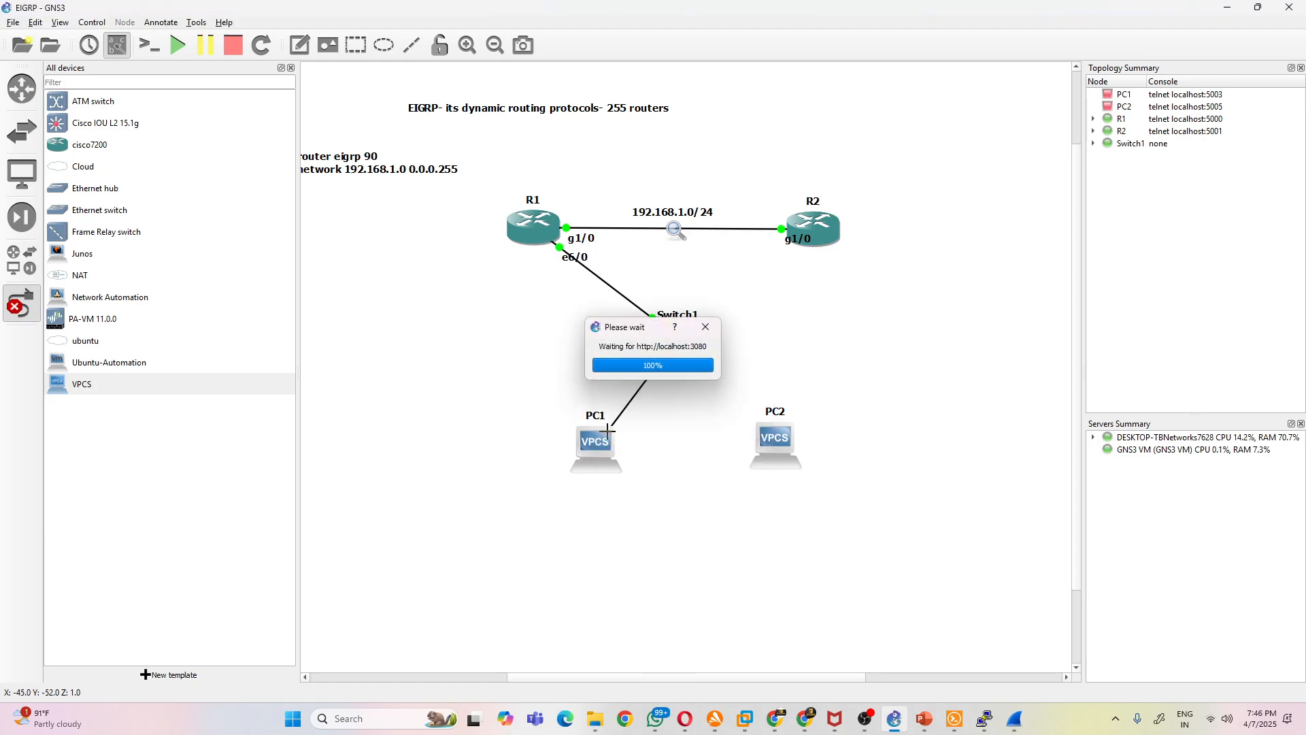
left_click(630, 449)
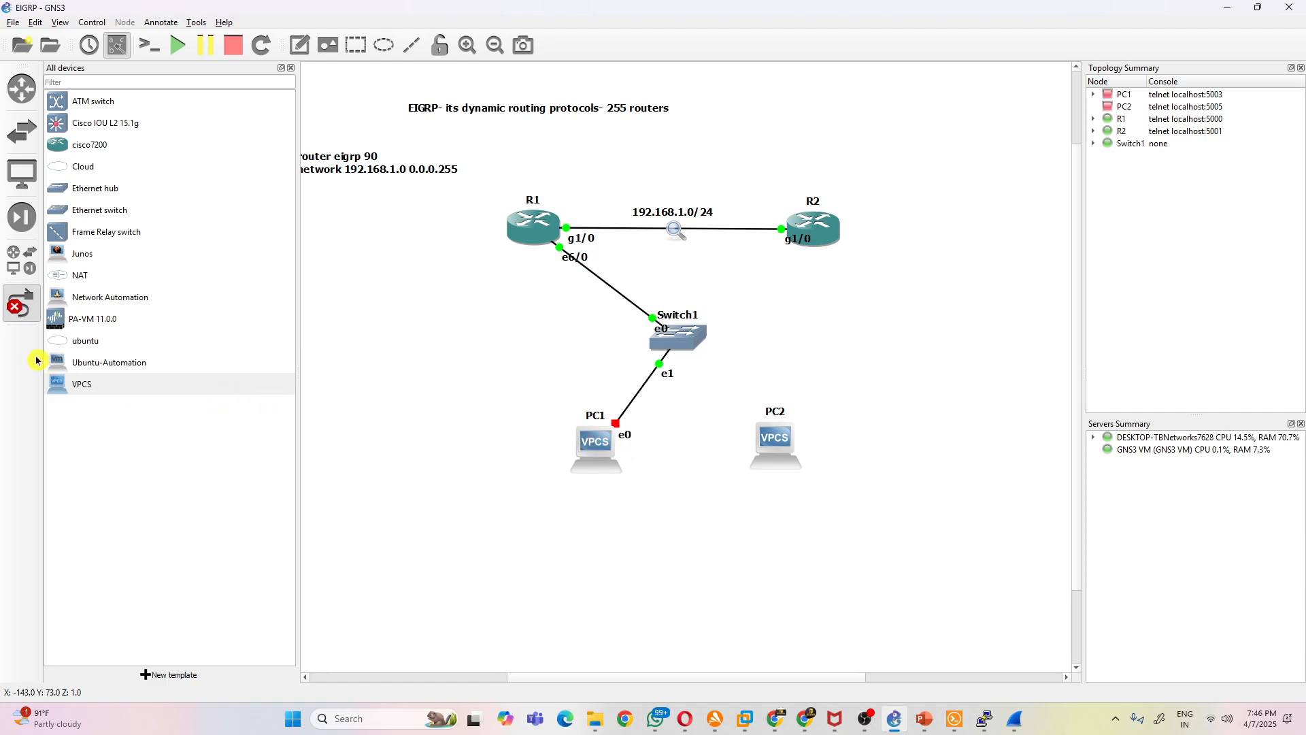
left_click(22, 302)
- Rearrange the topology with PC1 below R1, PC2 below R2 and Switch1 midway between the routers and hosts
left_click_drag(593, 443, 501, 495)
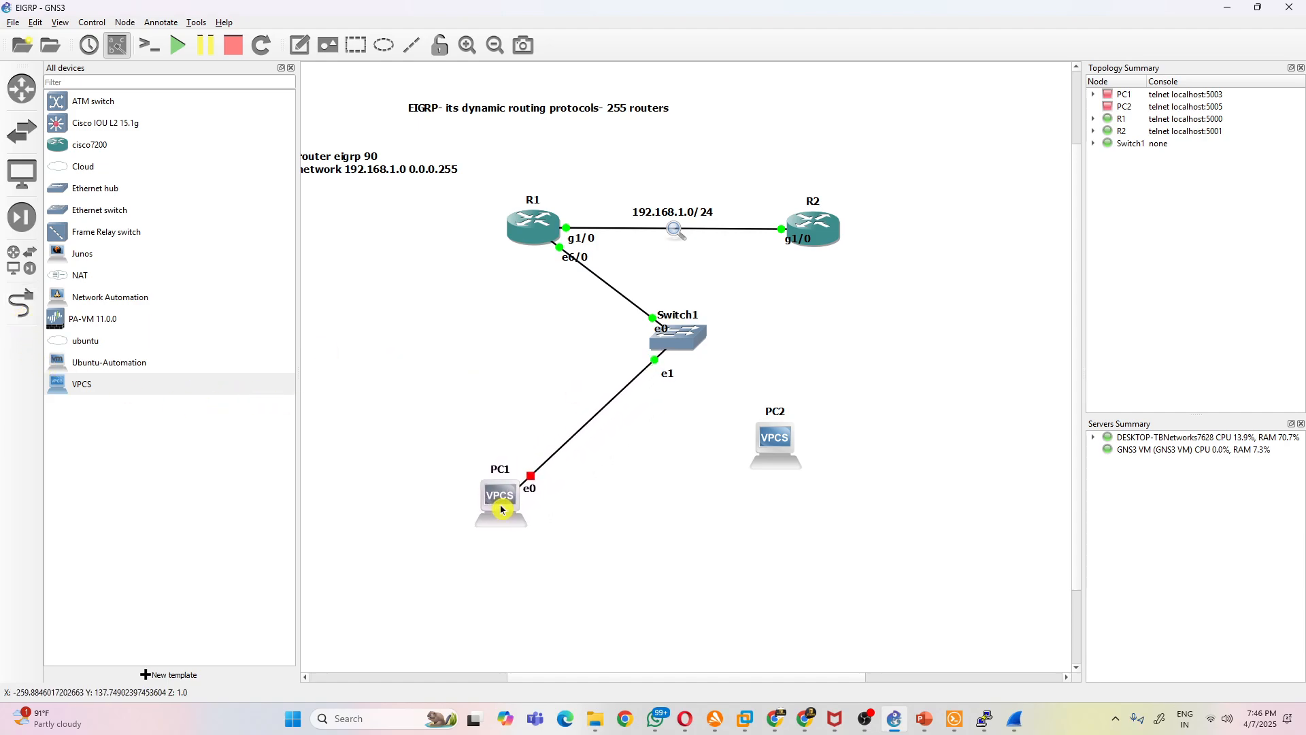
left_click_drag(668, 349, 523, 374)
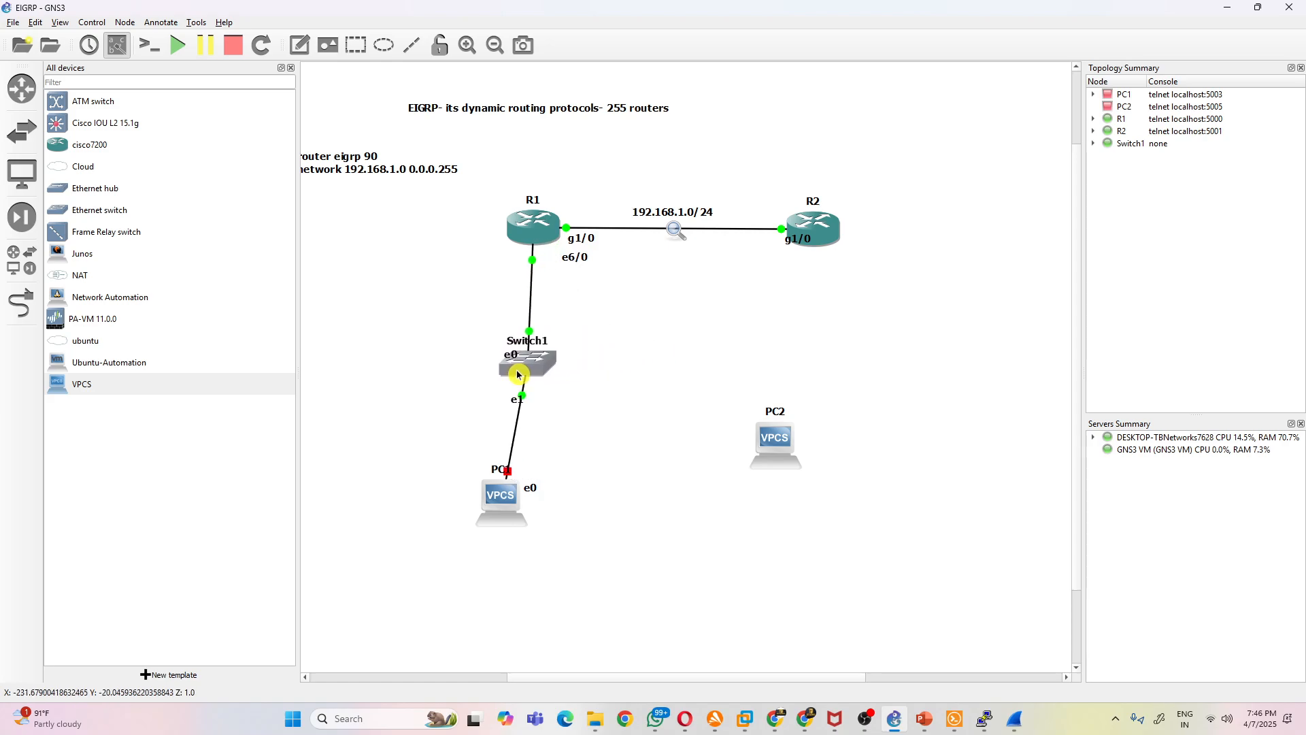
left_click_drag(506, 508, 534, 512)
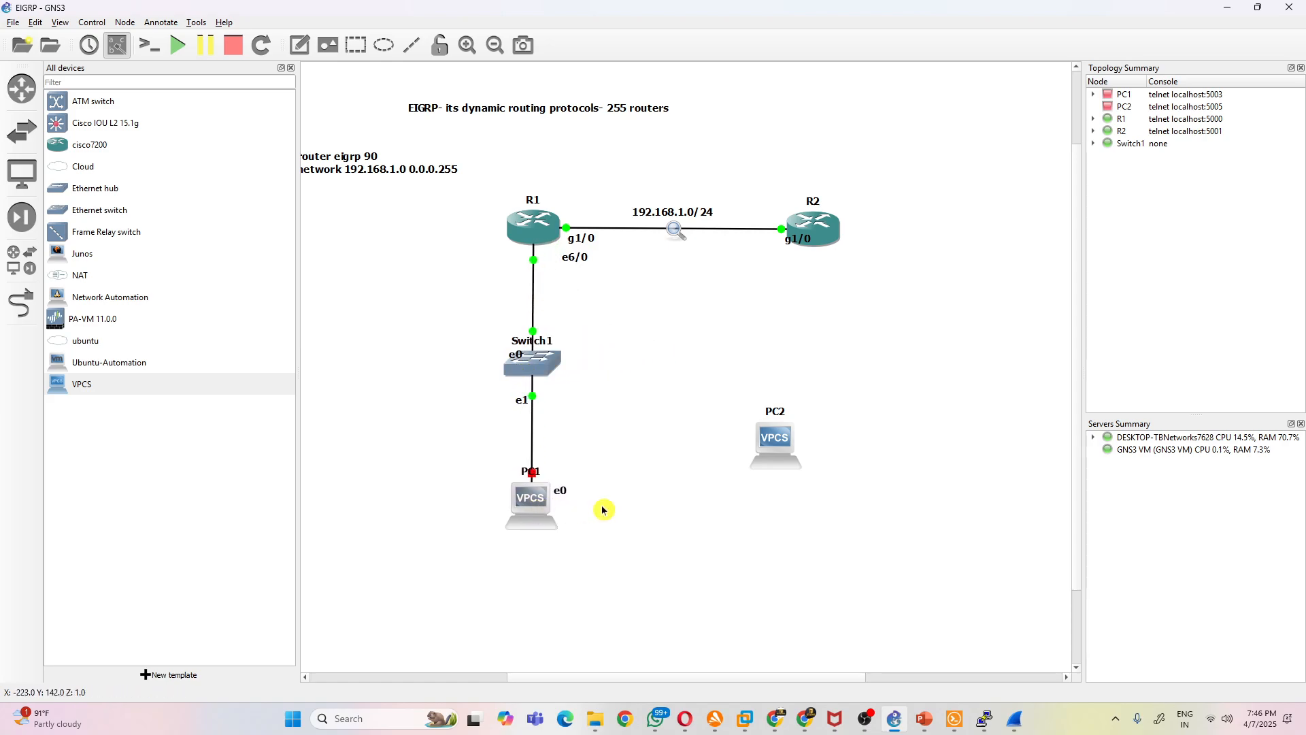
left_click_drag(774, 444, 803, 499)
left_click_drag(551, 367, 643, 347)
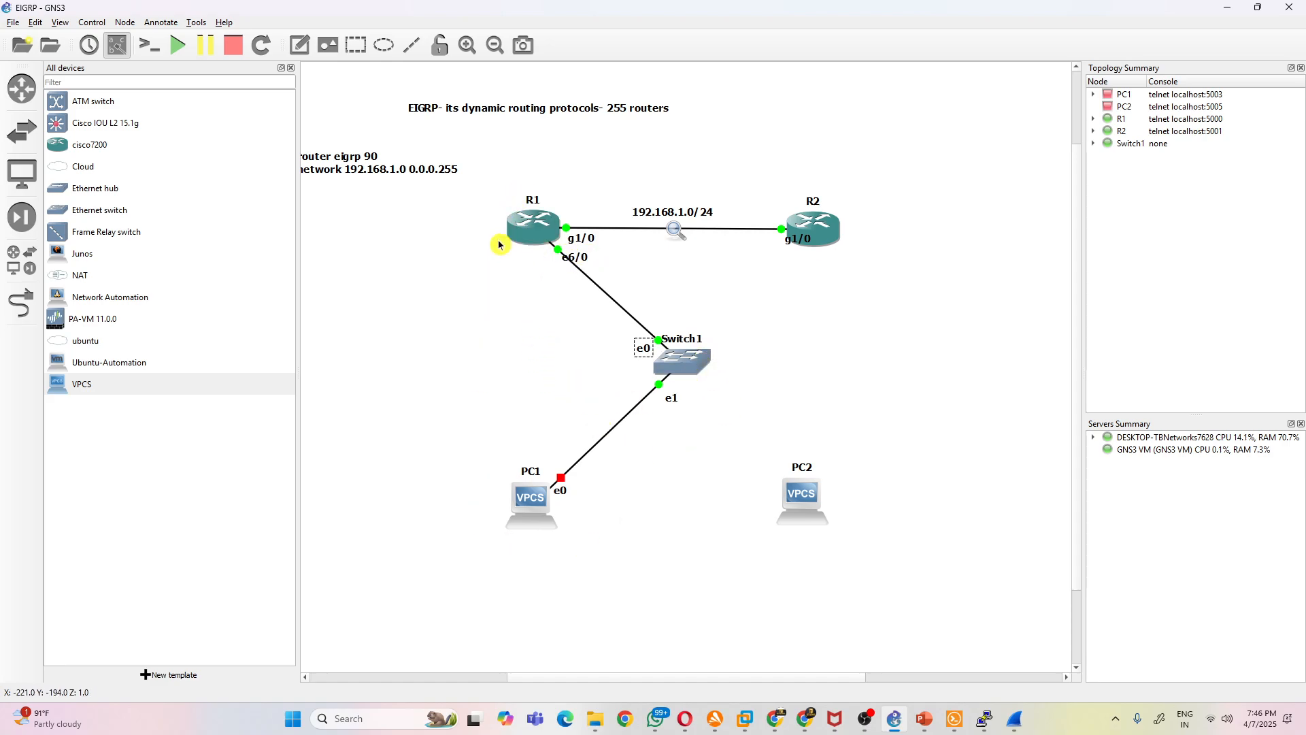
- Add a note below PC1 listing Ip address, subnetmask and gateway, and move R1's e6/0 label directly beneath the router
left_click(291, 68)
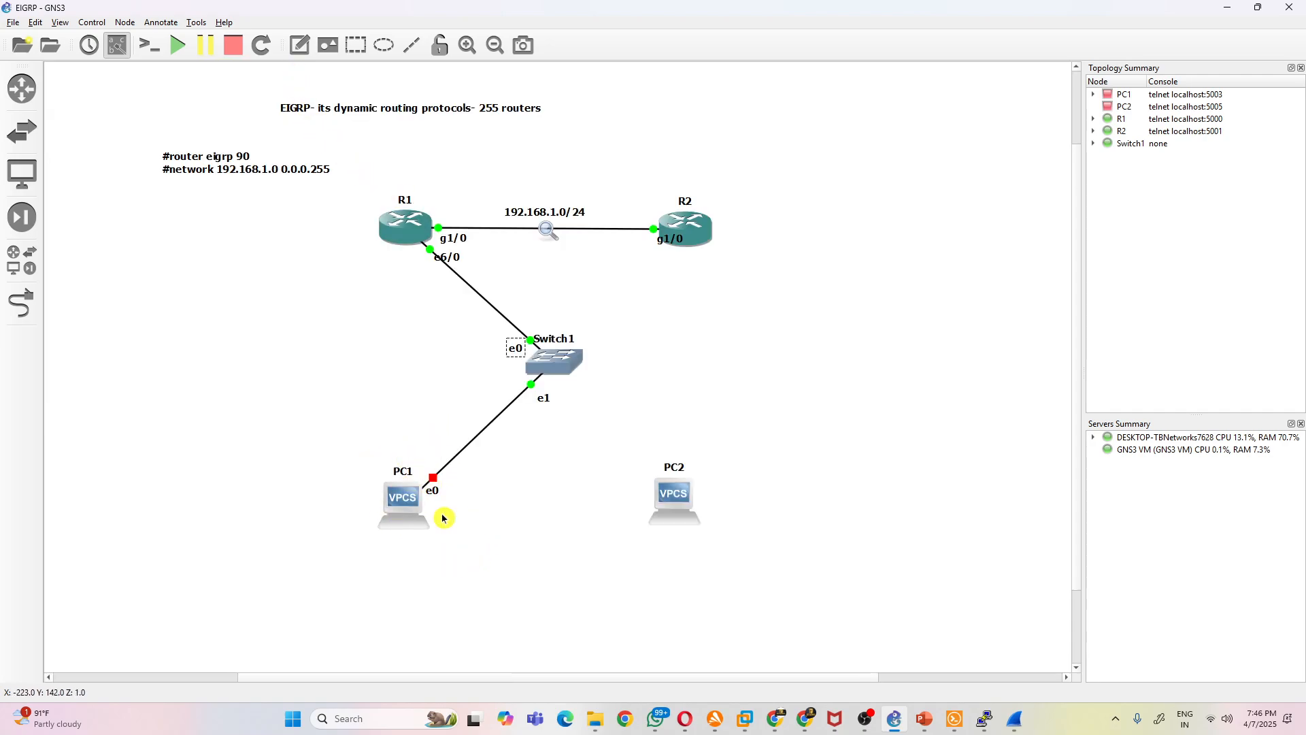
left_click(300, 44)
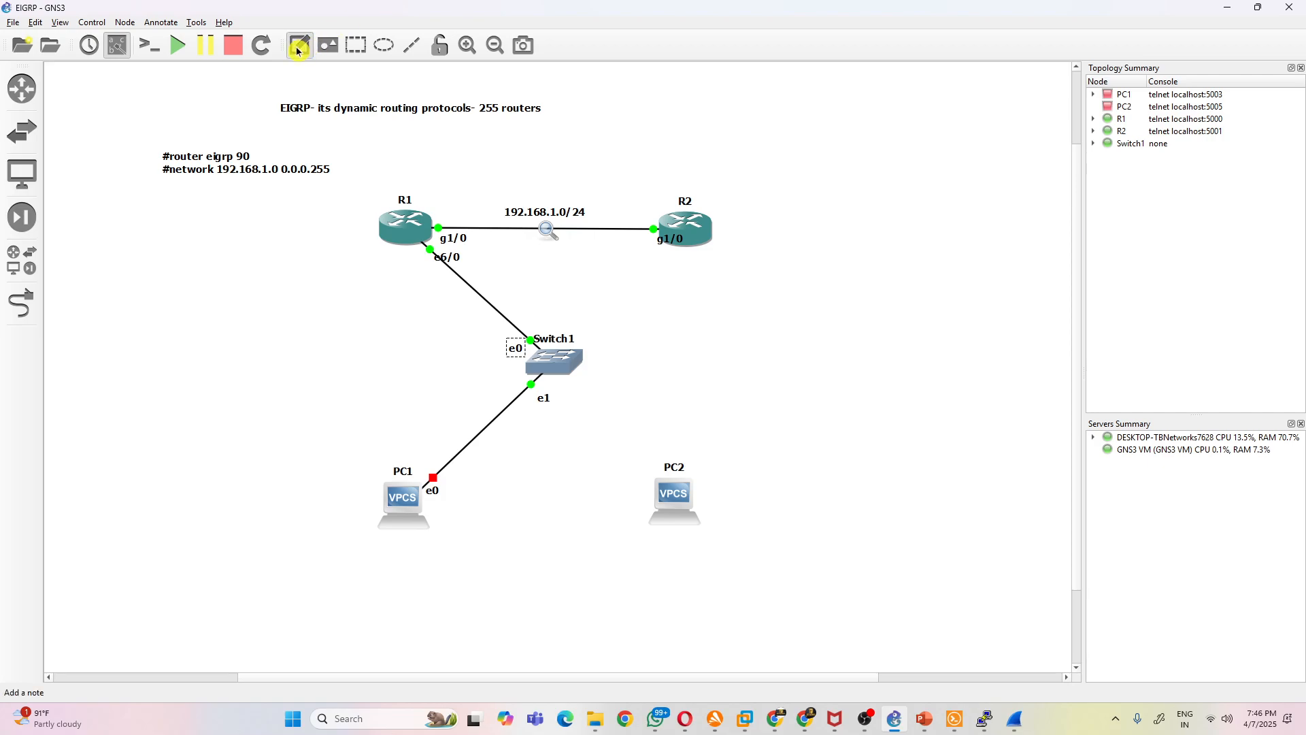
left_click(325, 540)
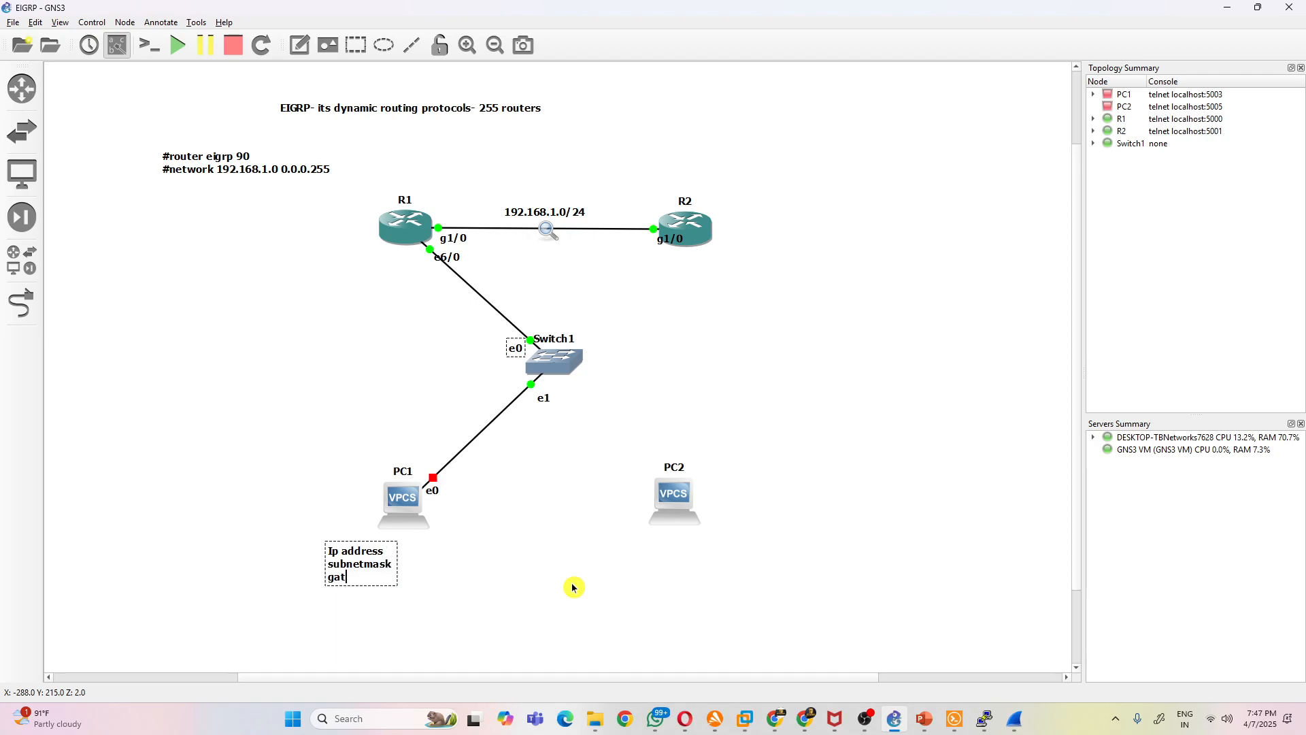
left_click(634, 571)
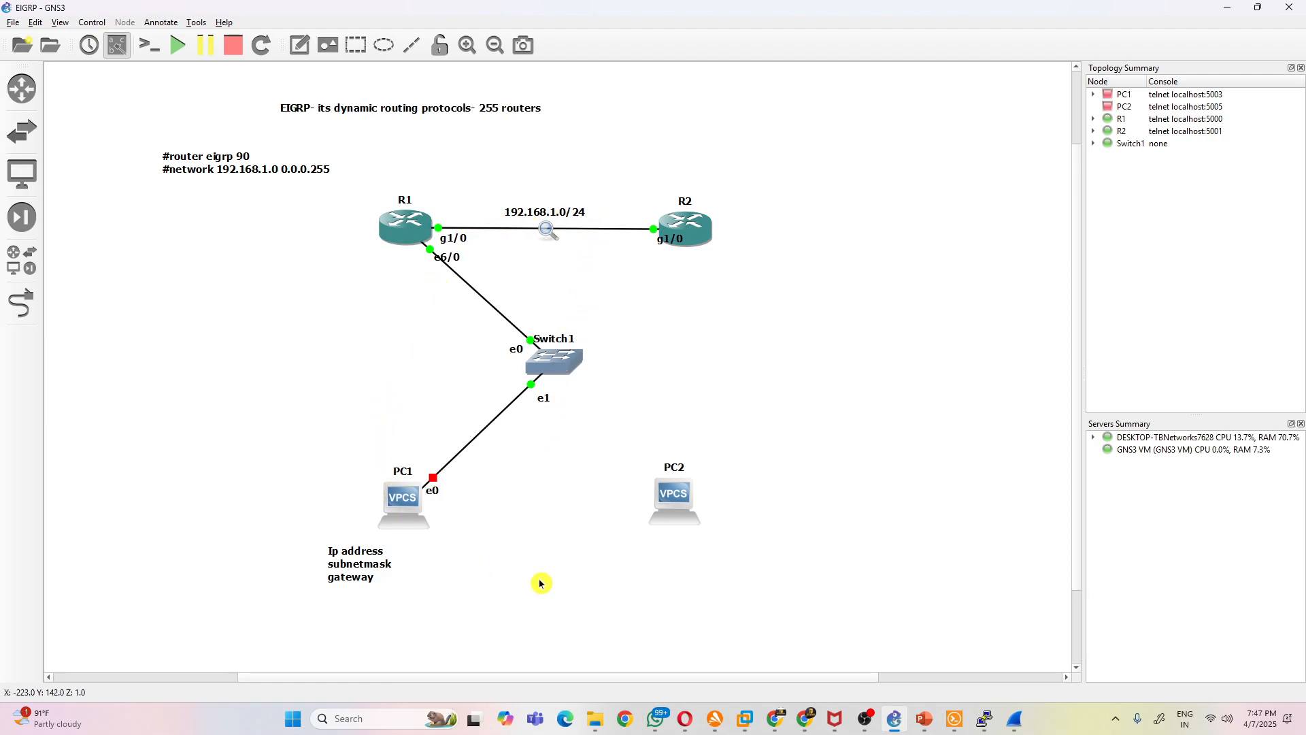
left_click(542, 217)
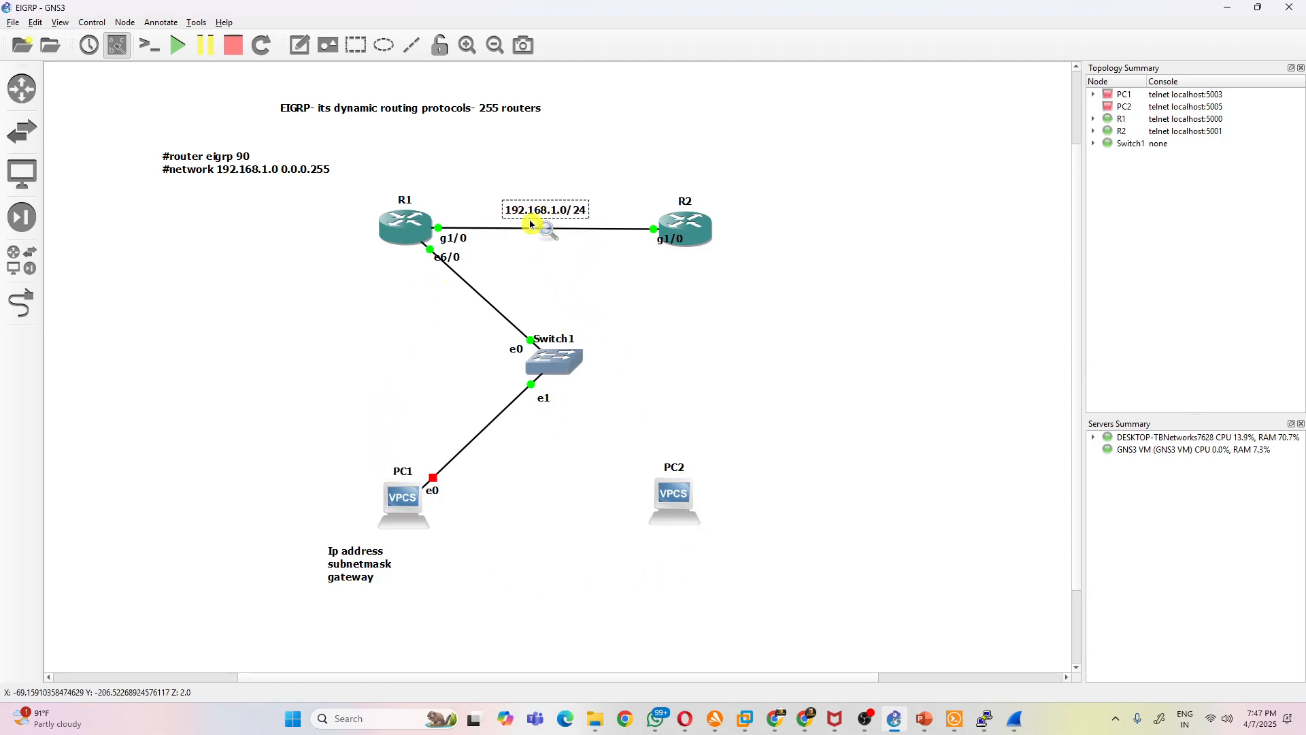
left_click_drag(447, 258, 410, 262)
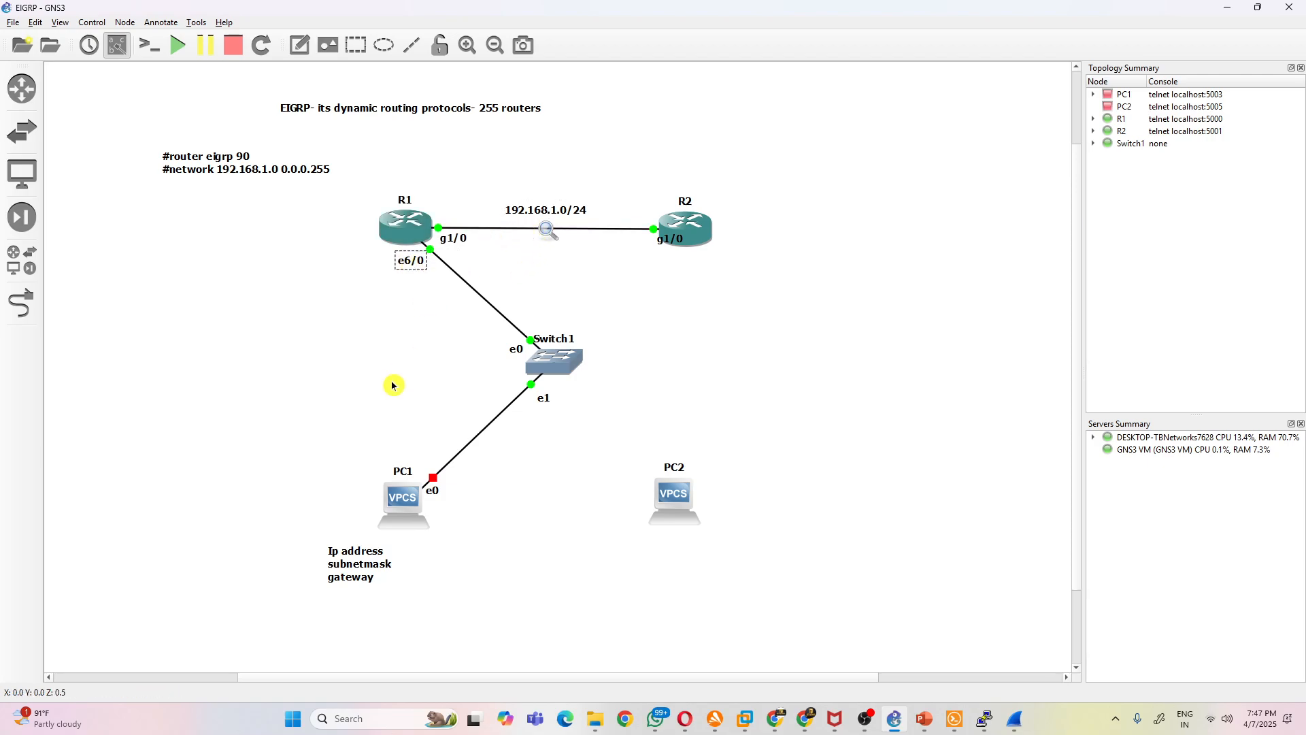
- Draw a rectangle and stretch it until it encloses both routers, Switch1, both PCs and the PC1 note
left_click(355, 44)
left_click(283, 327)
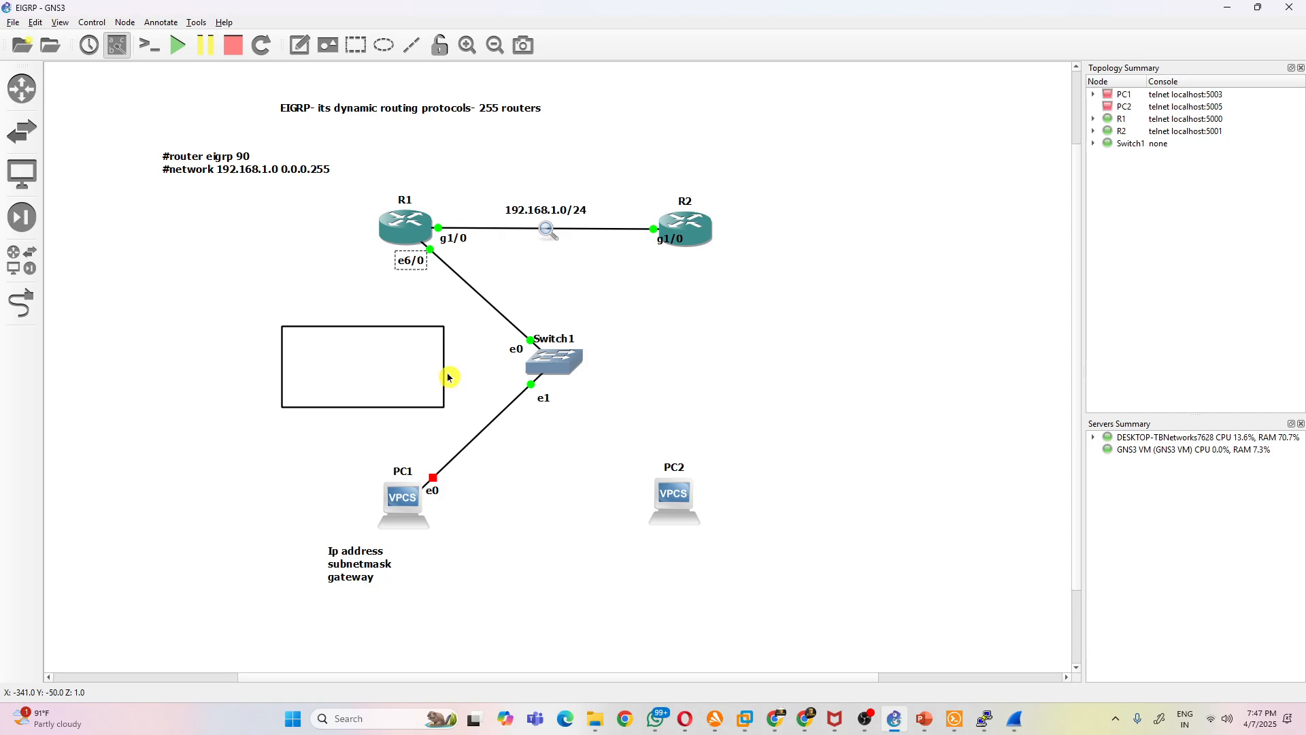
left_click_drag(442, 370, 859, 423)
left_click(604, 330)
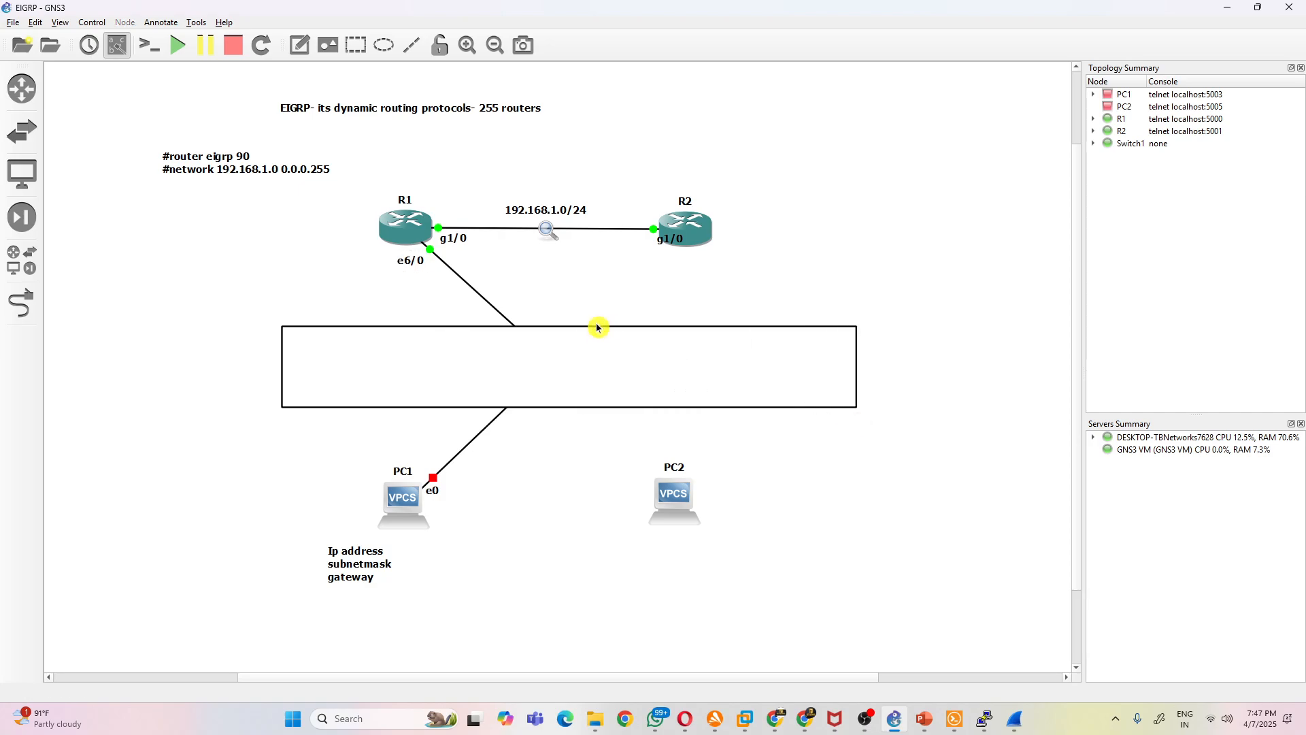
left_click_drag(584, 326, 583, 182)
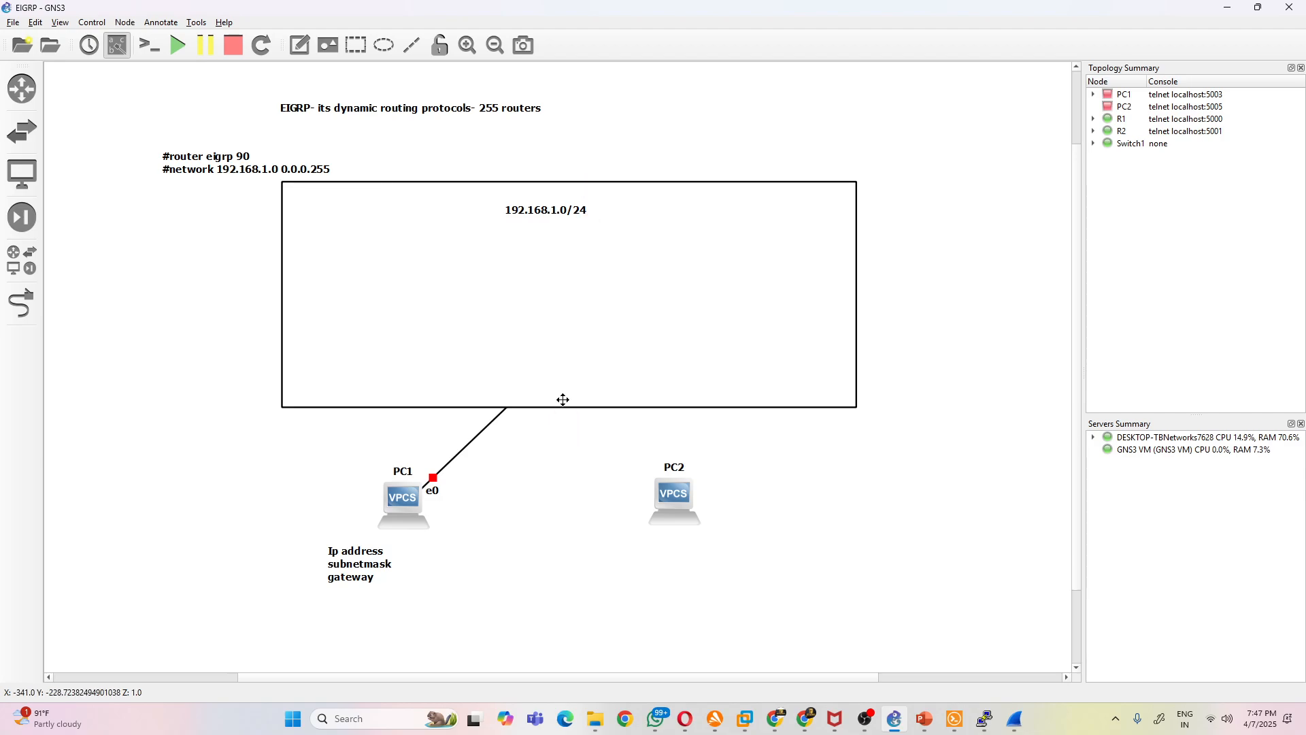
left_click_drag(564, 405, 563, 604)
- Lower the rectangle behind the devices and shift the address note so it sits under PC1
right_click(605, 454)
left_click(668, 514)
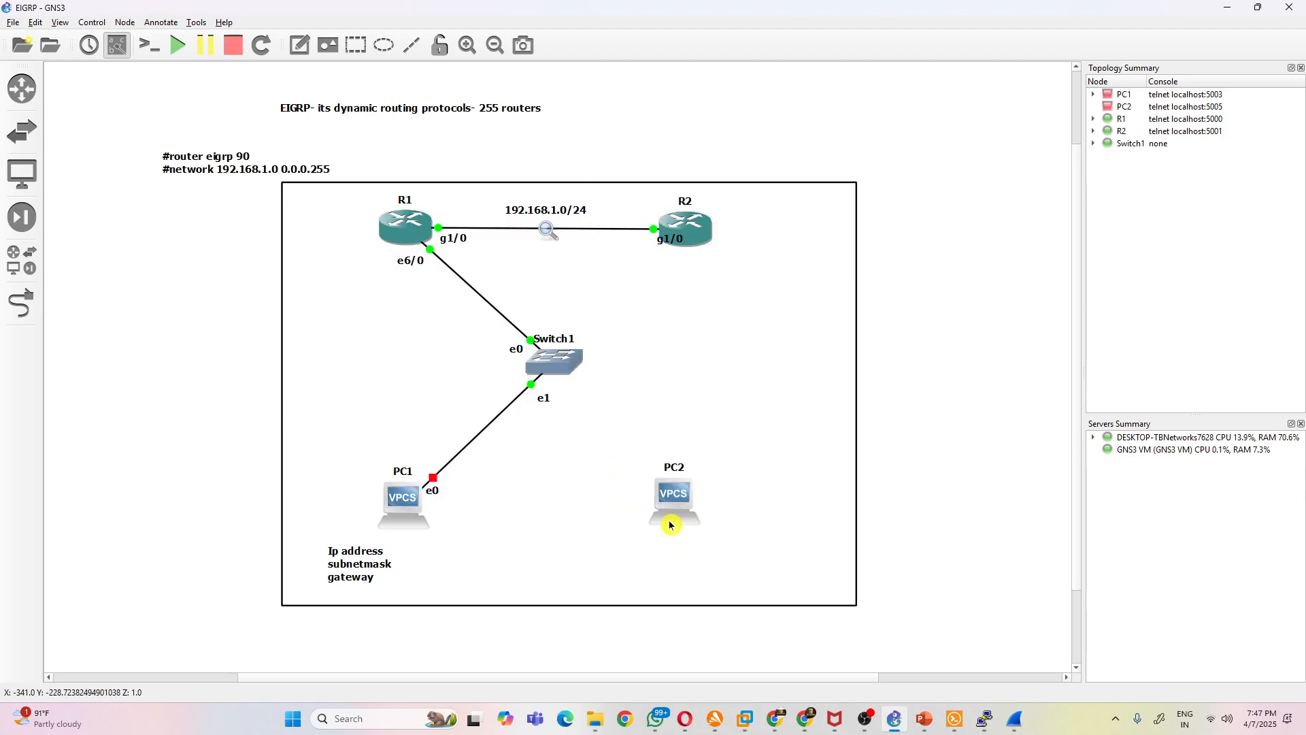
right_click(741, 371)
left_click(908, 394)
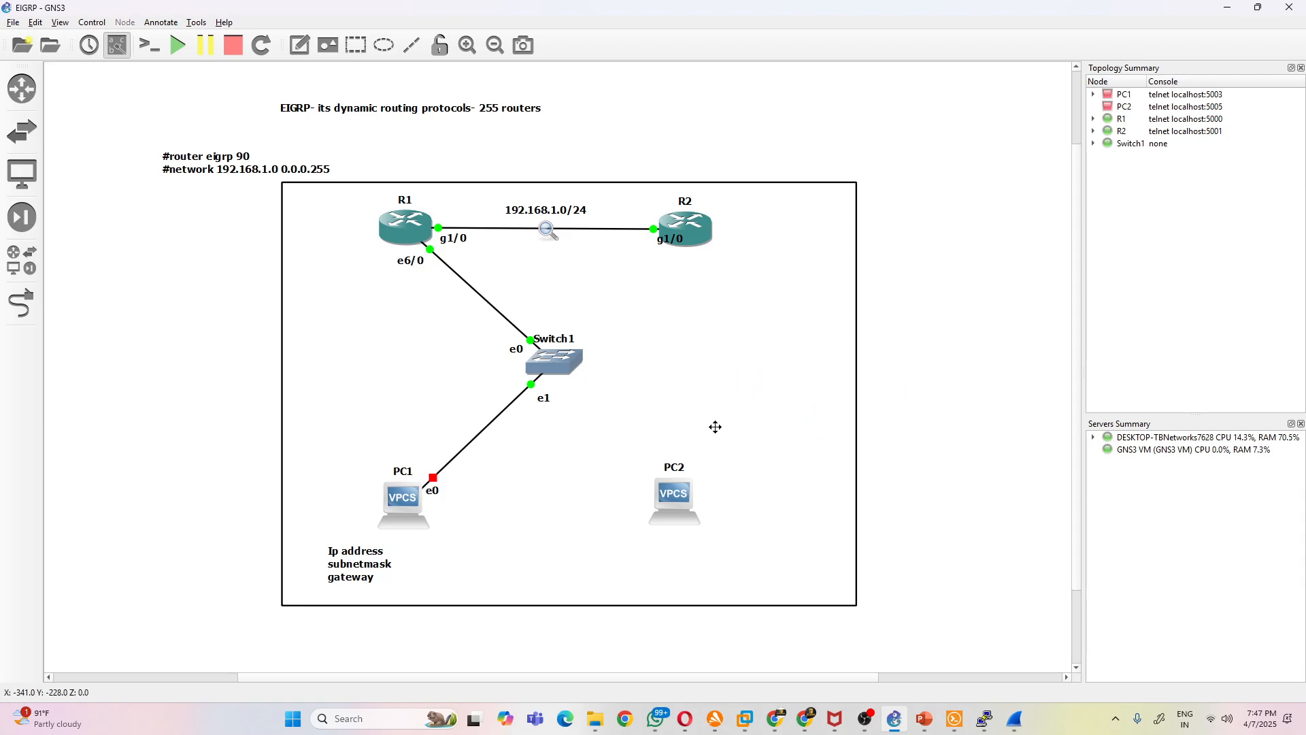
left_click_drag(370, 574, 408, 573)
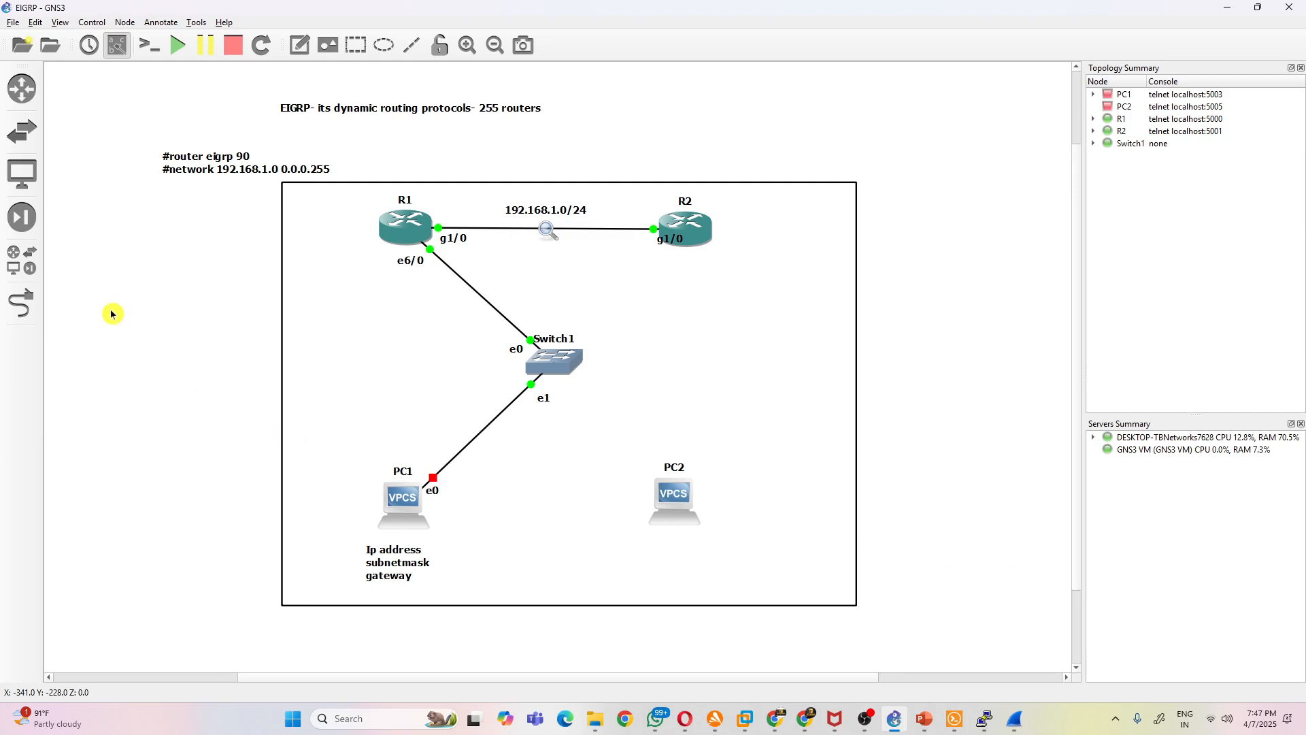
- Add a Cloud above the rectangle using the DESKTOP-TBNetworks7628 server, and move the EIGRP title clear of it
left_click(30, 265)
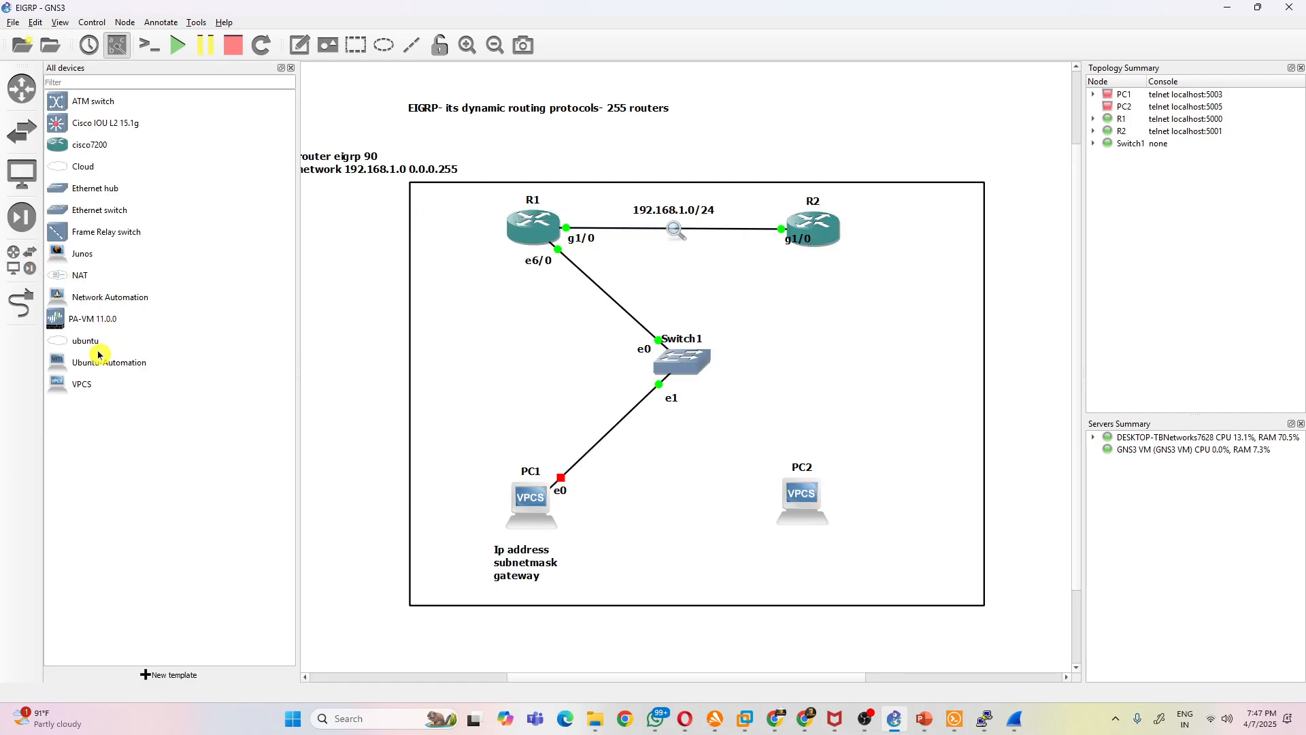
left_click_drag(58, 170, 365, 185)
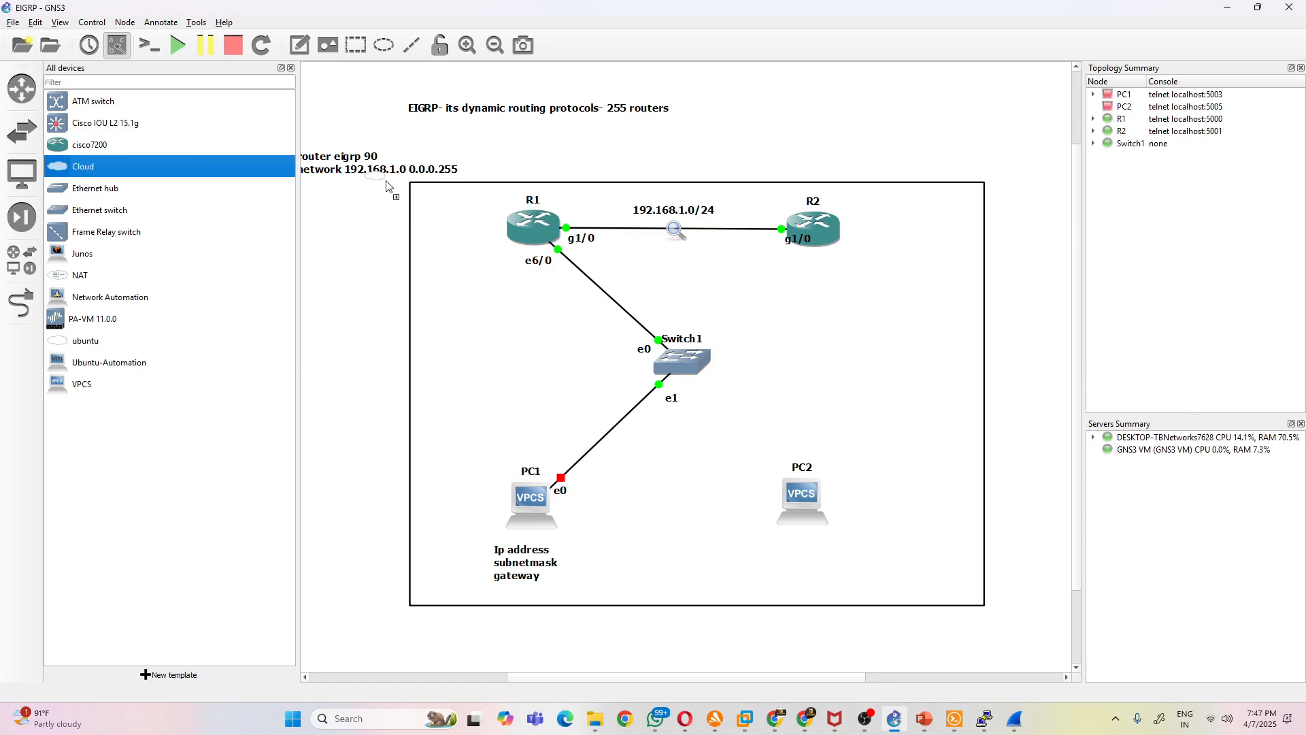
left_click_drag(679, 162, 748, 153)
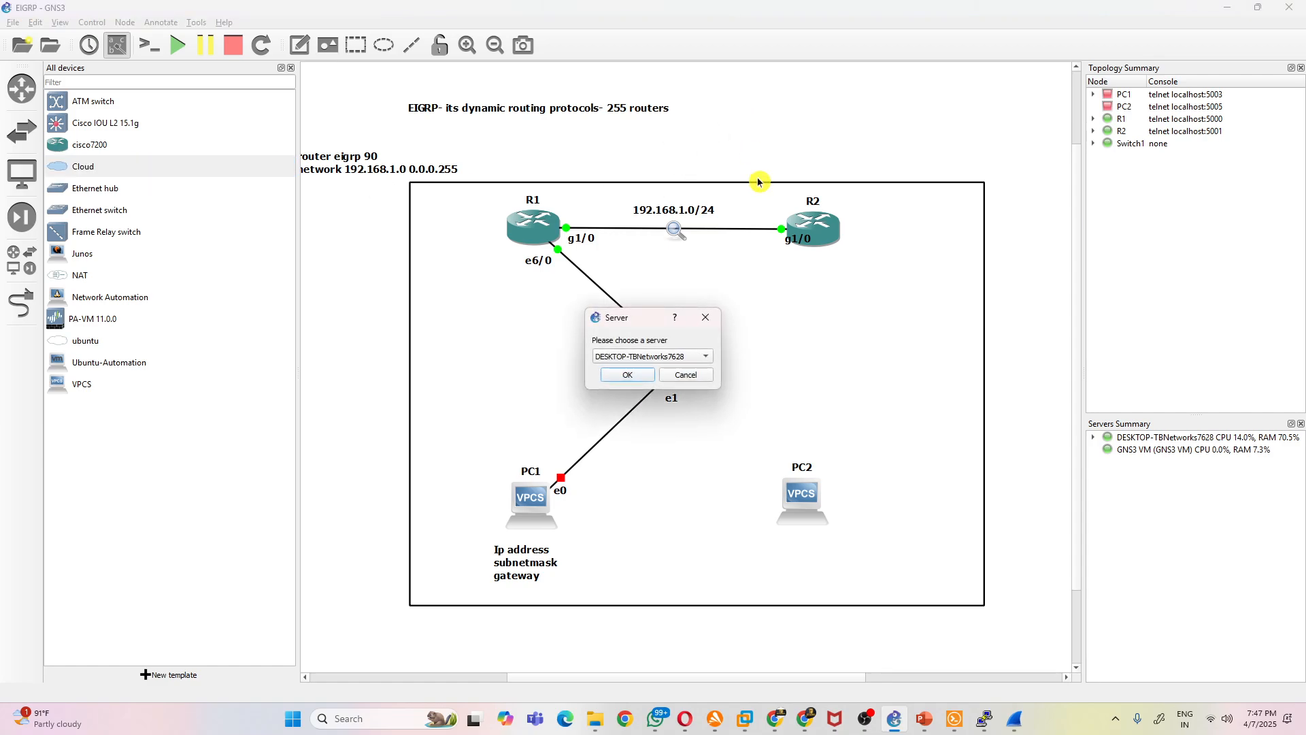
left_click(615, 374)
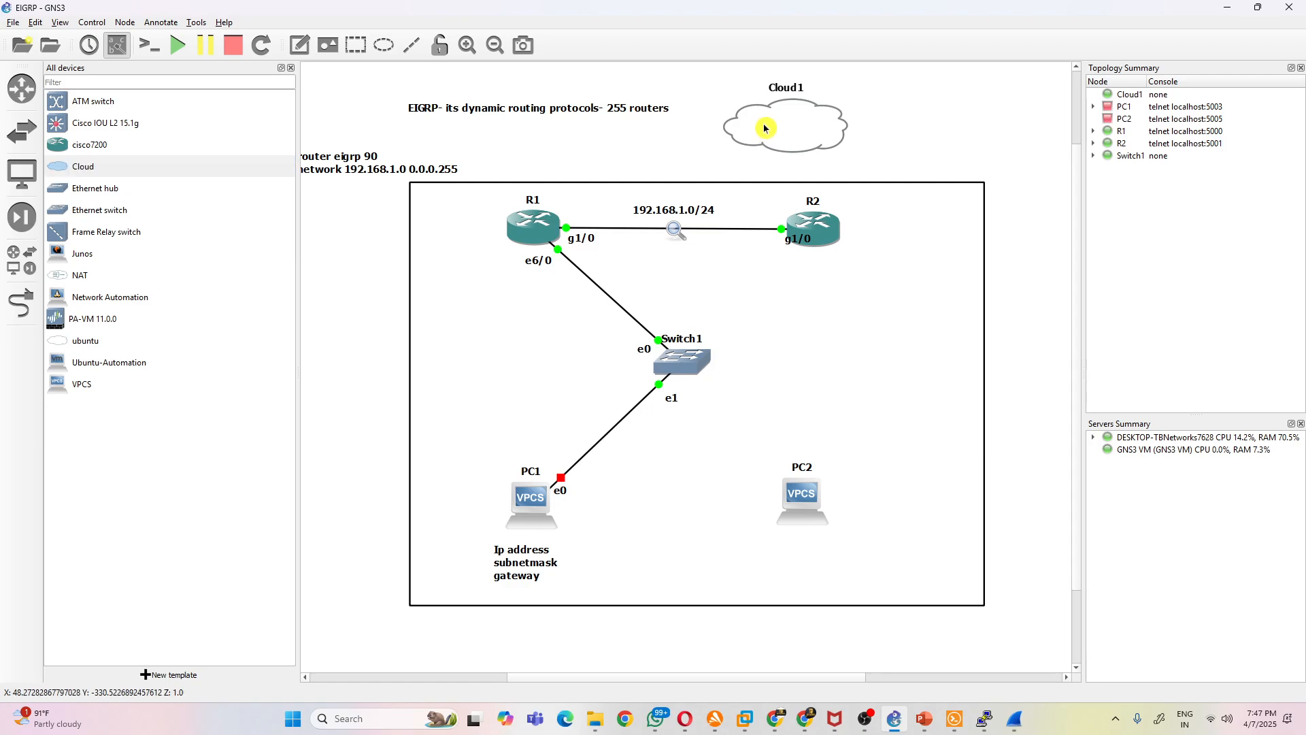
left_click_drag(627, 107, 541, 86)
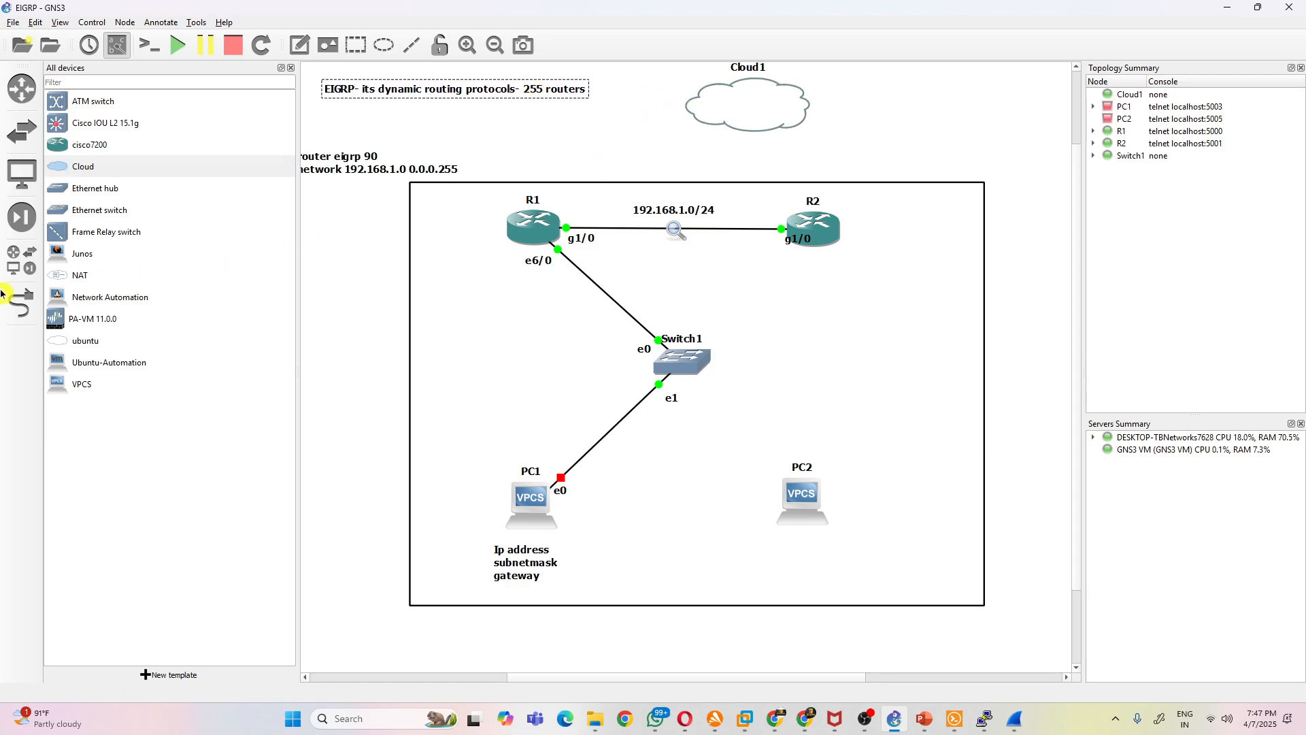
- Connect R1's Ethernet6/1 interface to Cloud1's Ethernet interface and leave link mode
left_click(20, 303)
left_click(531, 224)
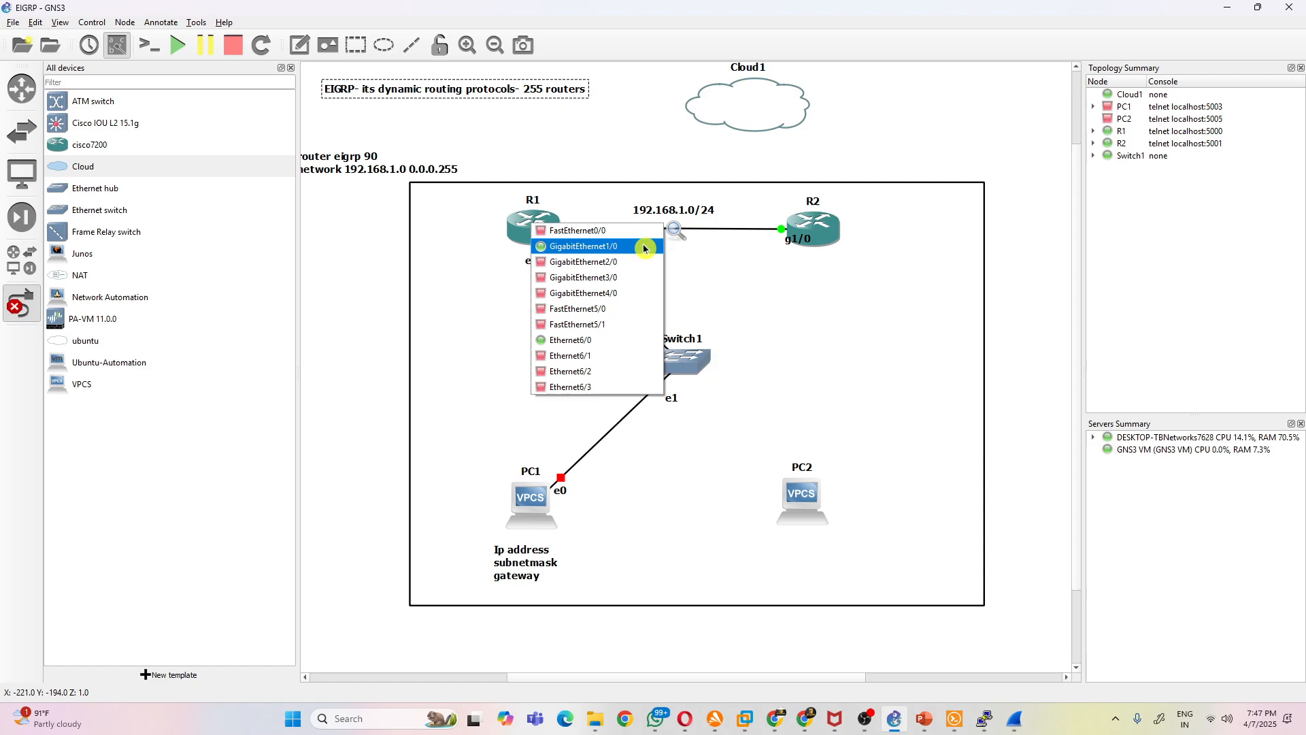
left_click(615, 355)
left_click(725, 117)
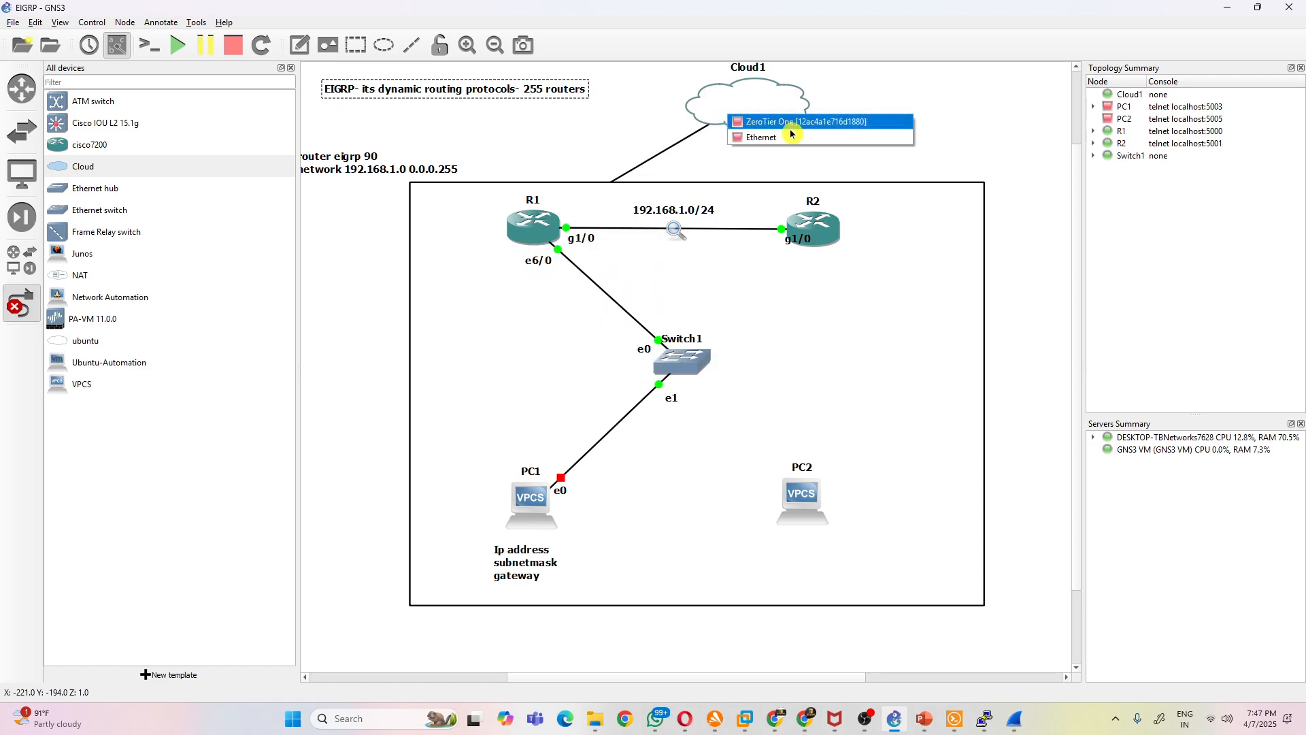
left_click(813, 137)
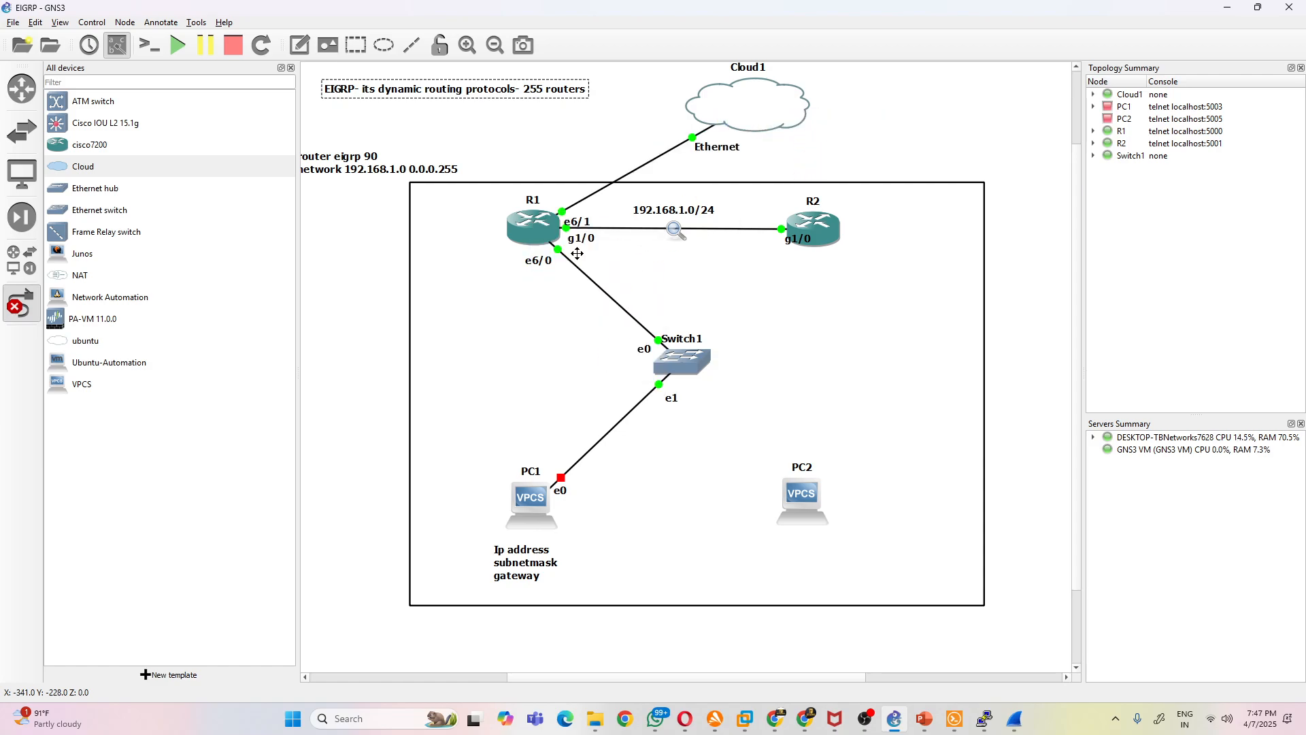
left_click(24, 312)
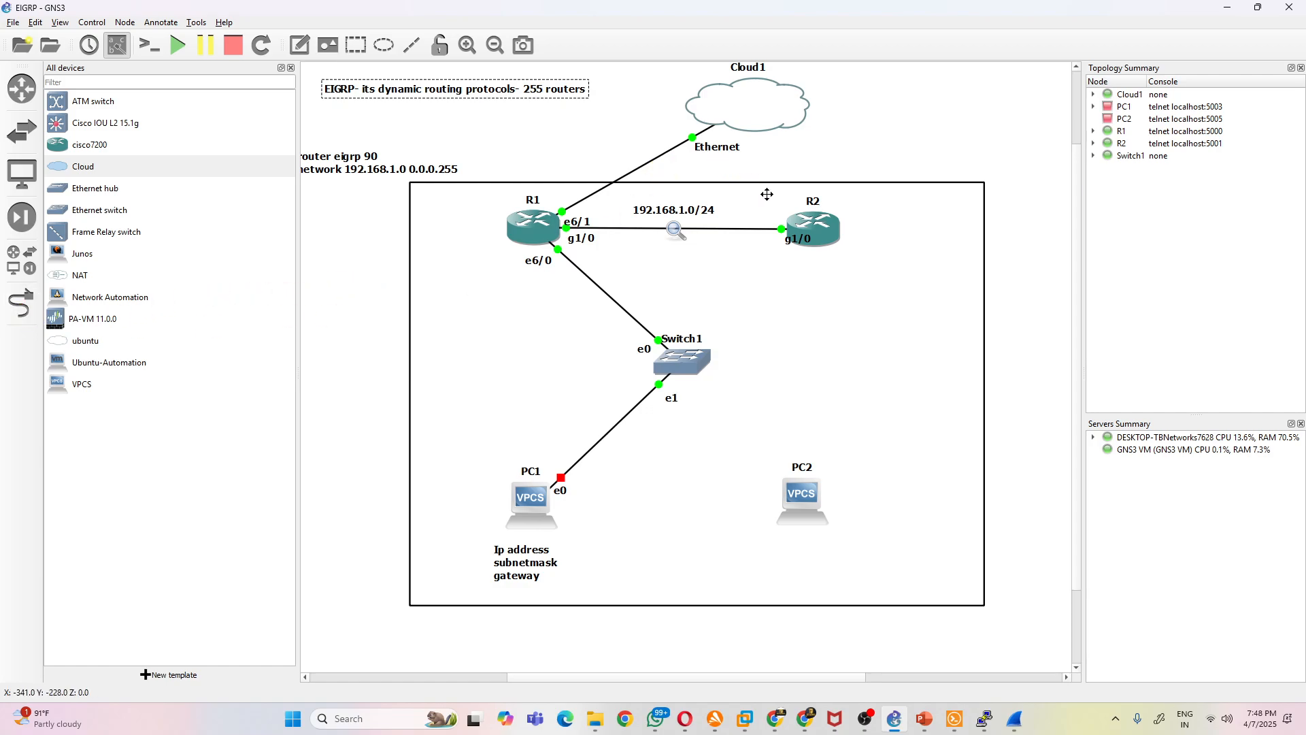
- Examine Cloud1's Ethernet interface configuration, refresh the available interfaces and close it without applying changes
right_click(755, 93)
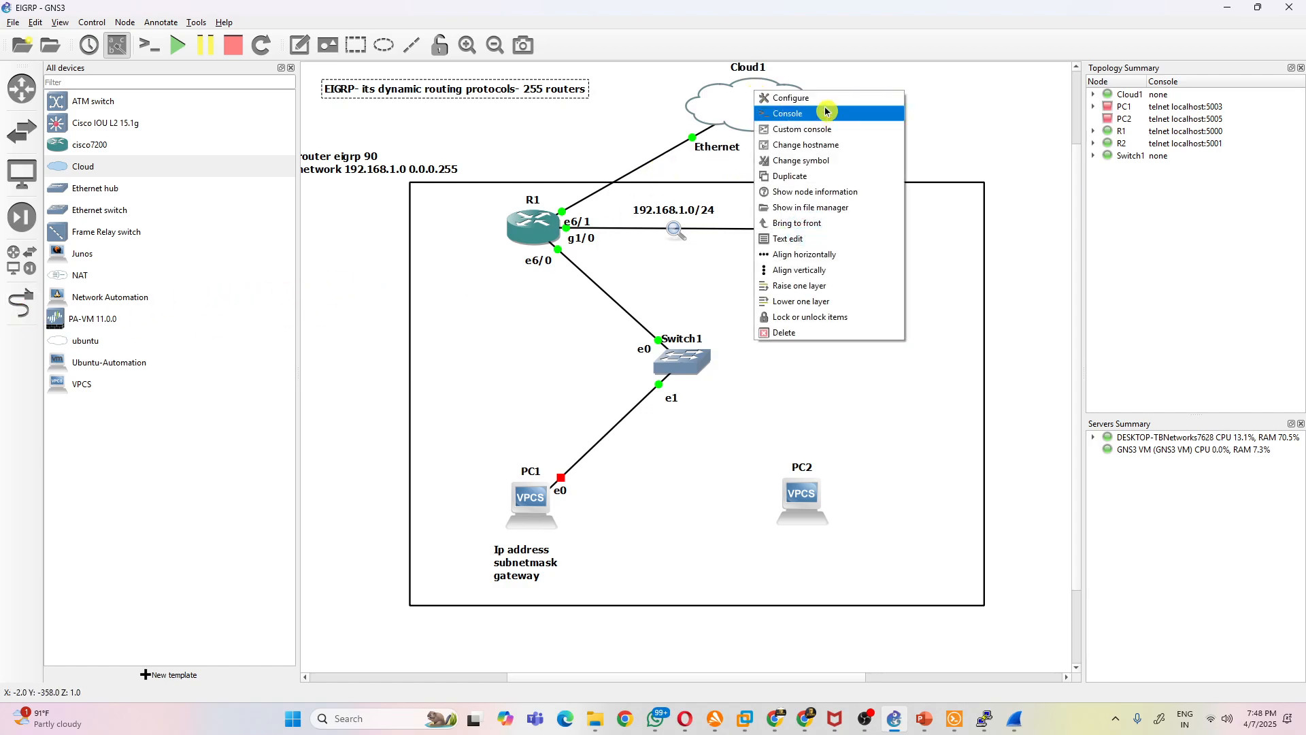
left_click(793, 99)
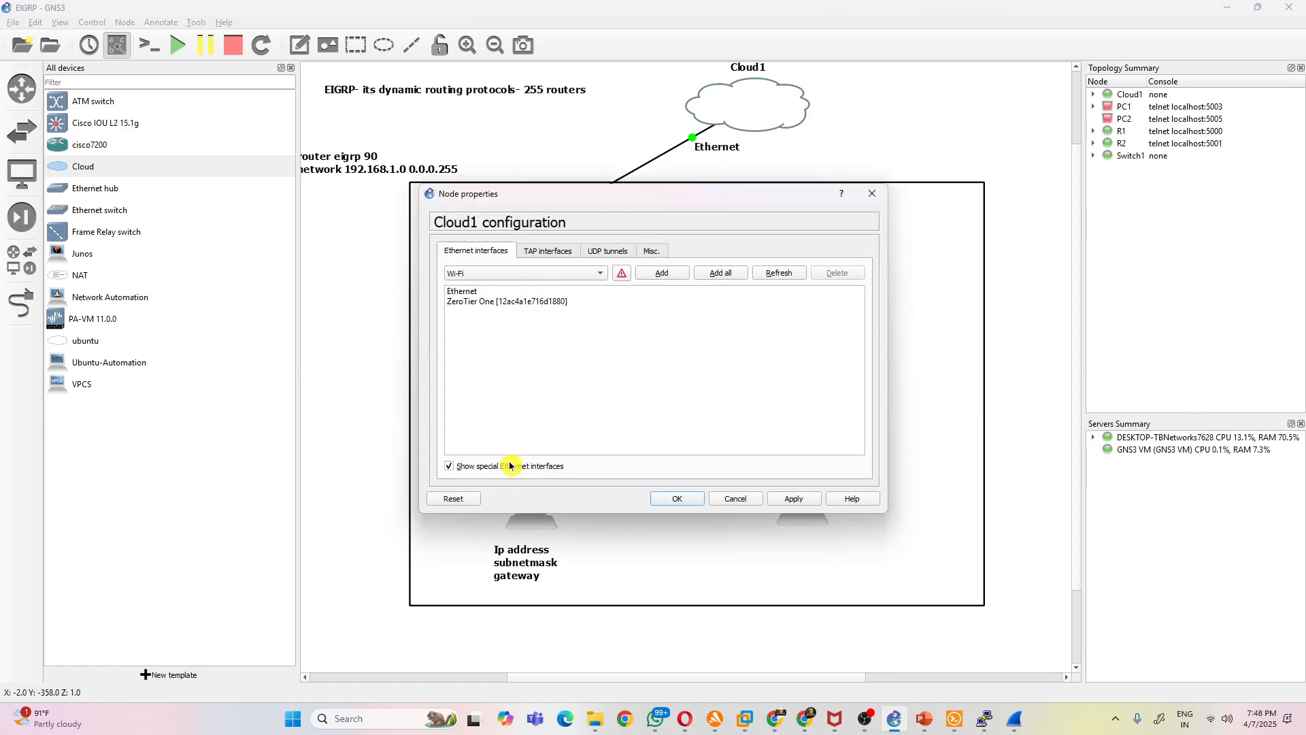
left_click(775, 275)
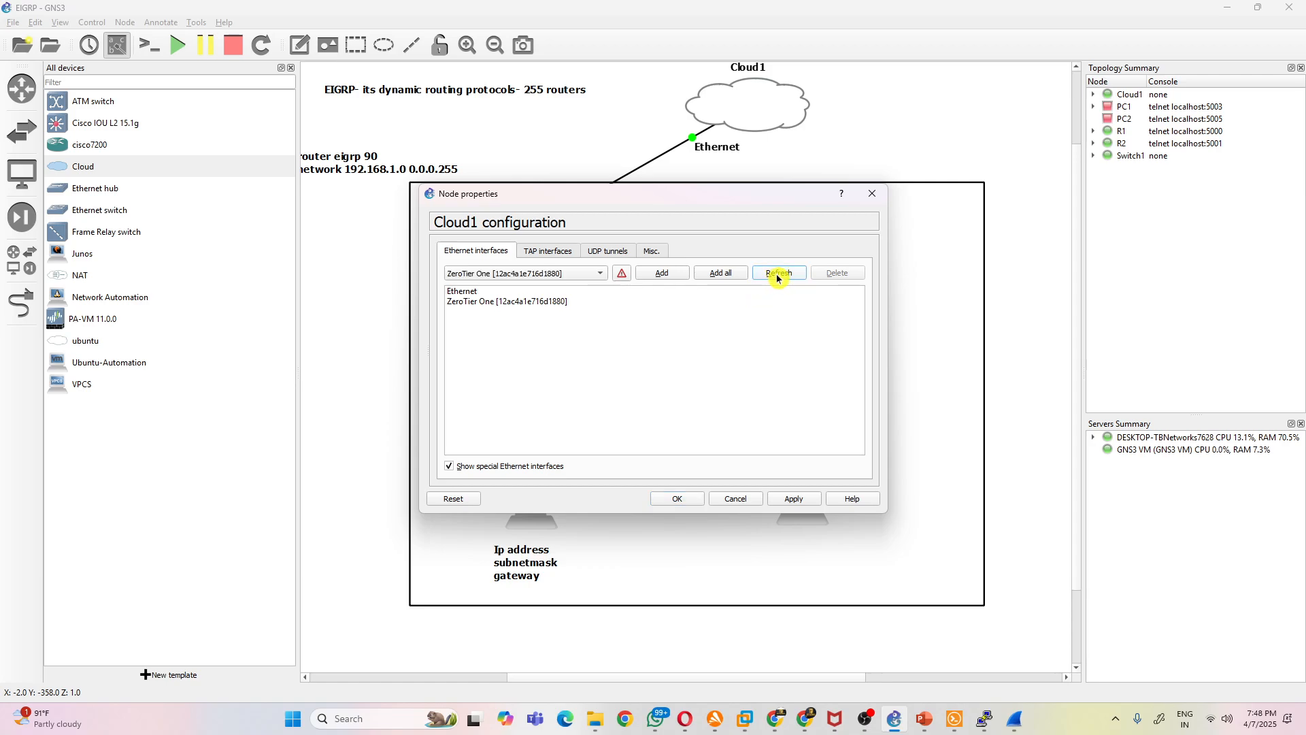
left_click(596, 274)
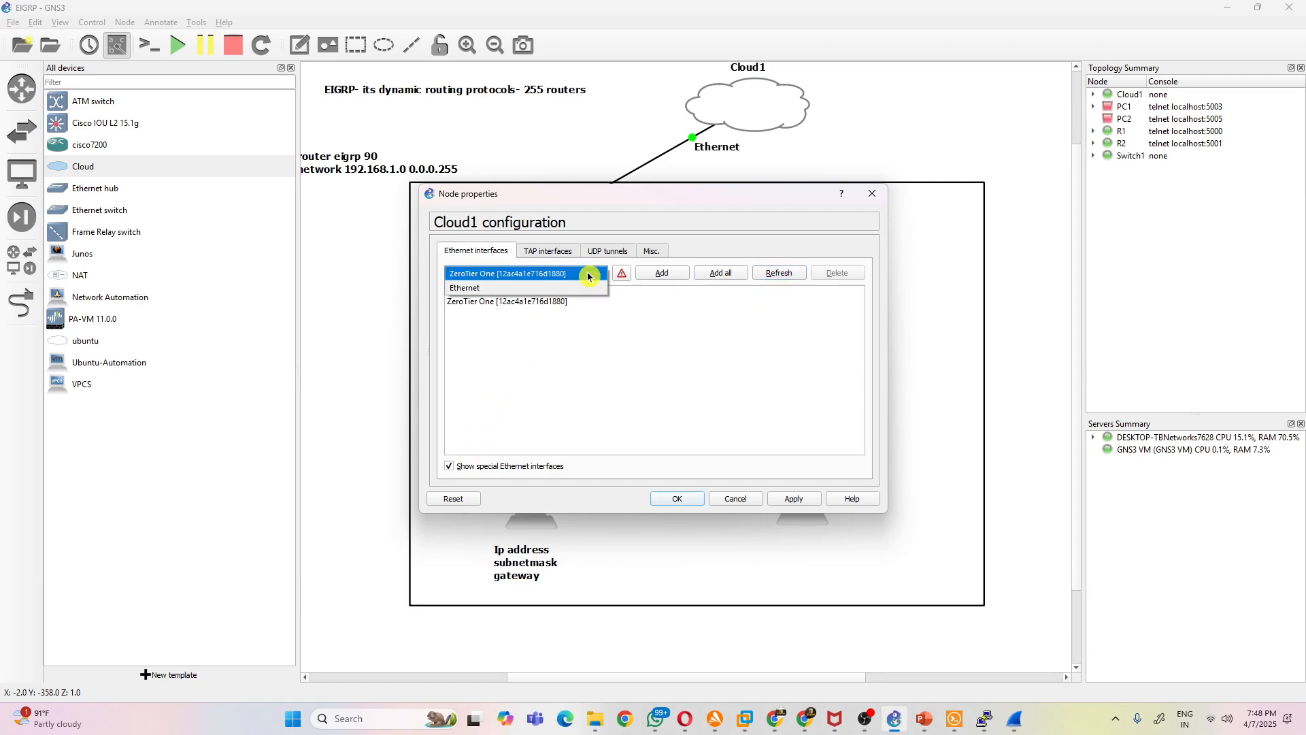
left_click(645, 330)
left_click(872, 193)
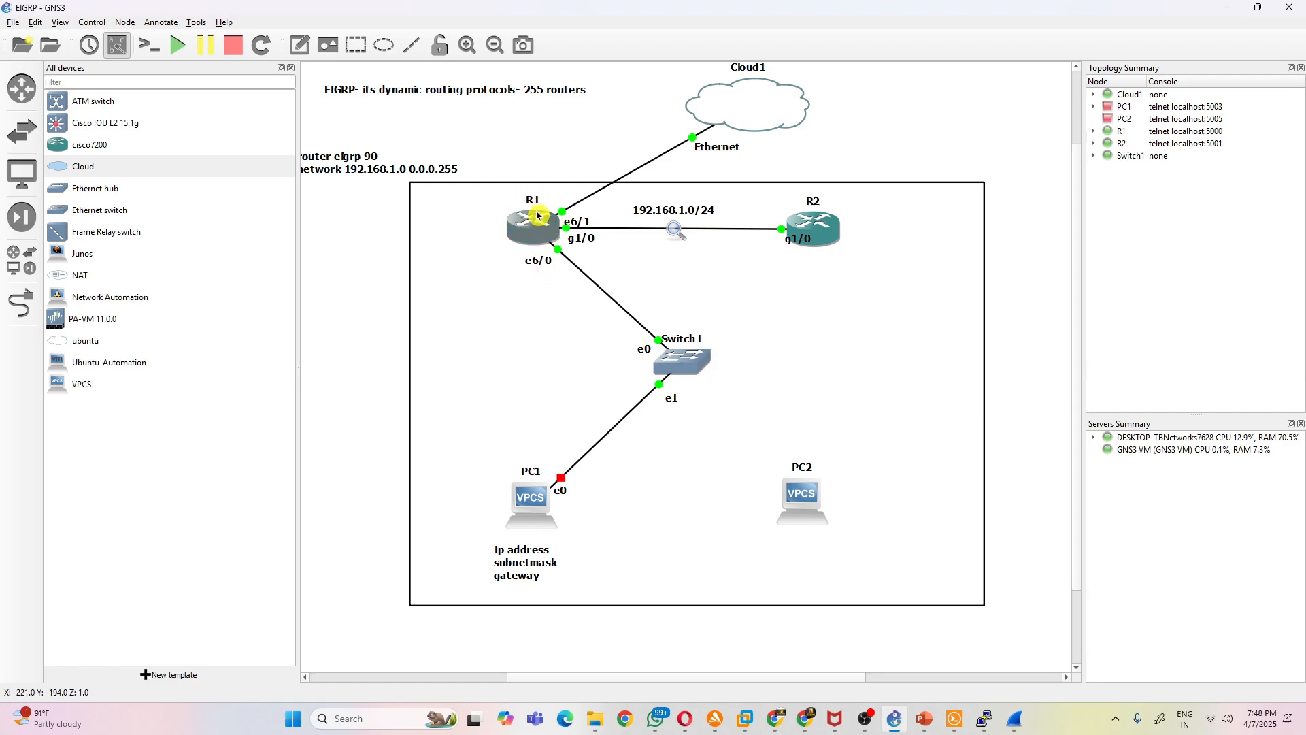
- Complete the PC1 note with Ip address 192.168.1.4, subnetmask 255.255.255.0 and gateway 192.168.1.100
double_click(555, 582)
left_click(558, 550)
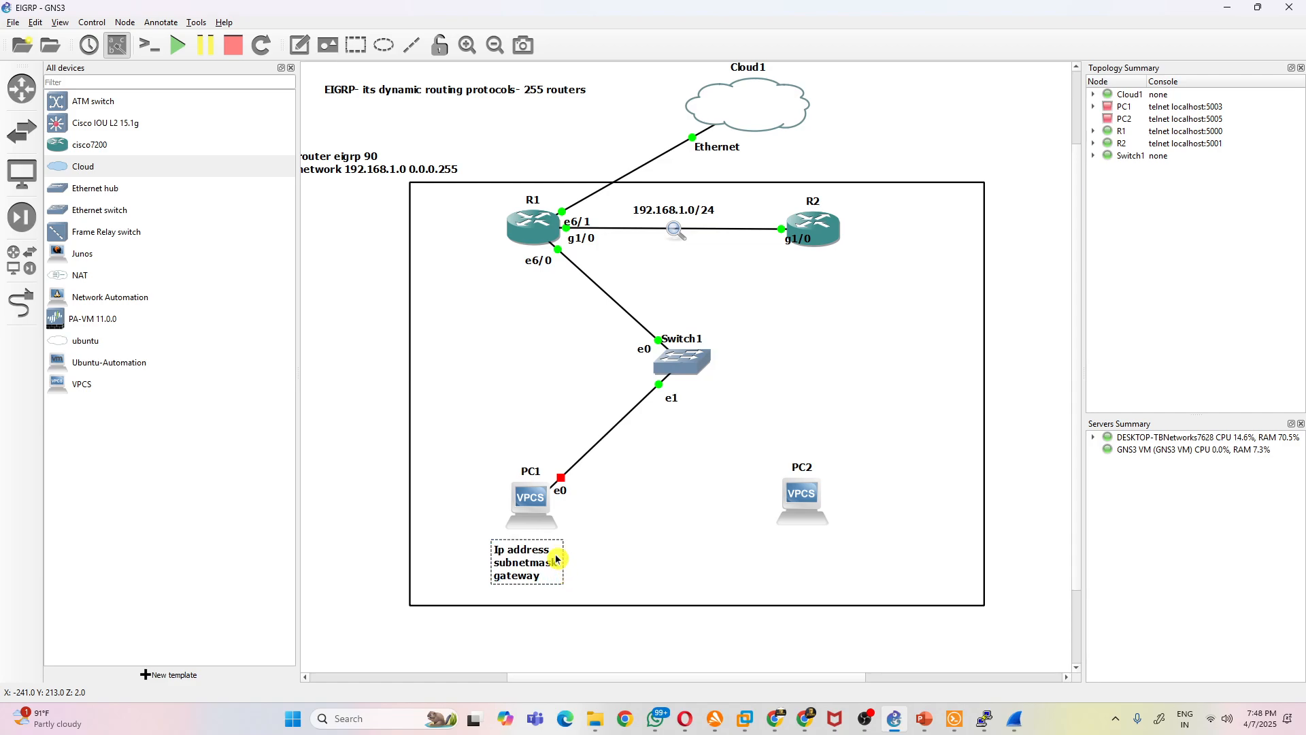
type("192.168.1.4")
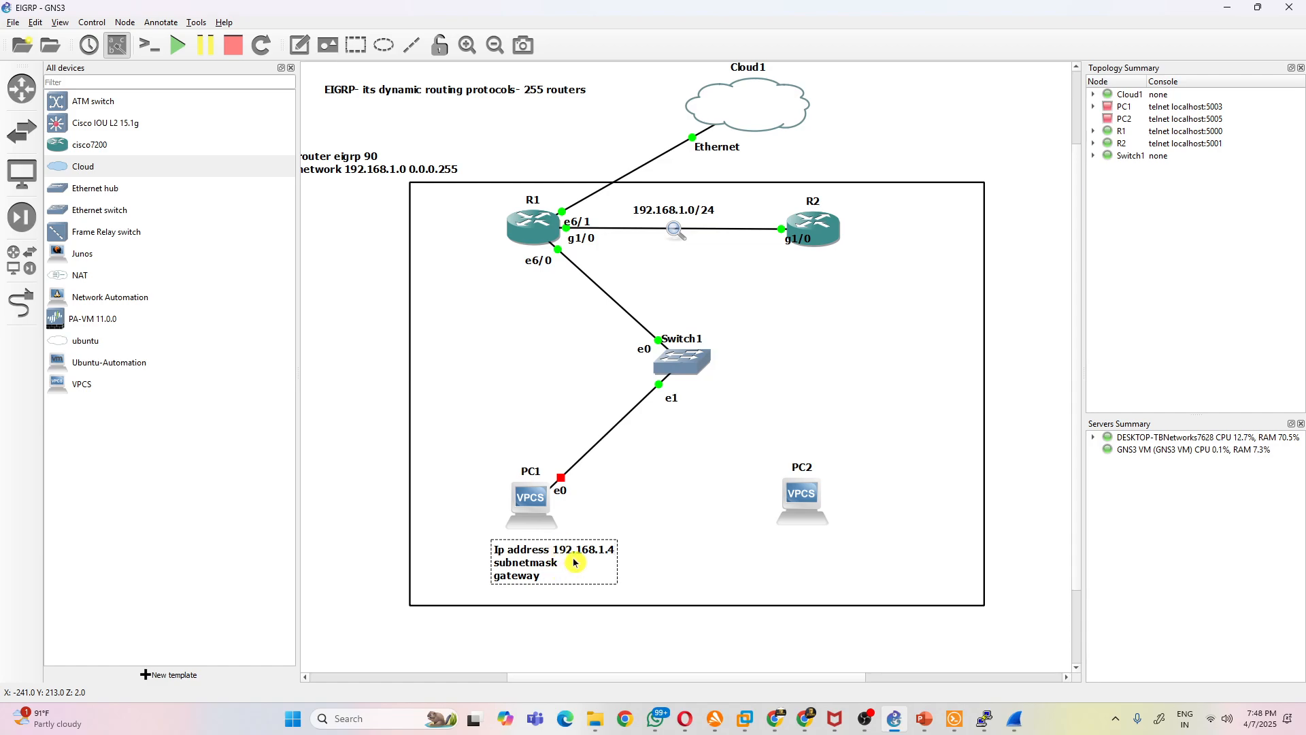
double_click(572, 558)
left_click(573, 557)
type("255.255.255.0")
- Add a 192.168.1.100 note beneath R1's e6/0 label
left_click(300, 45)
left_click(513, 281)
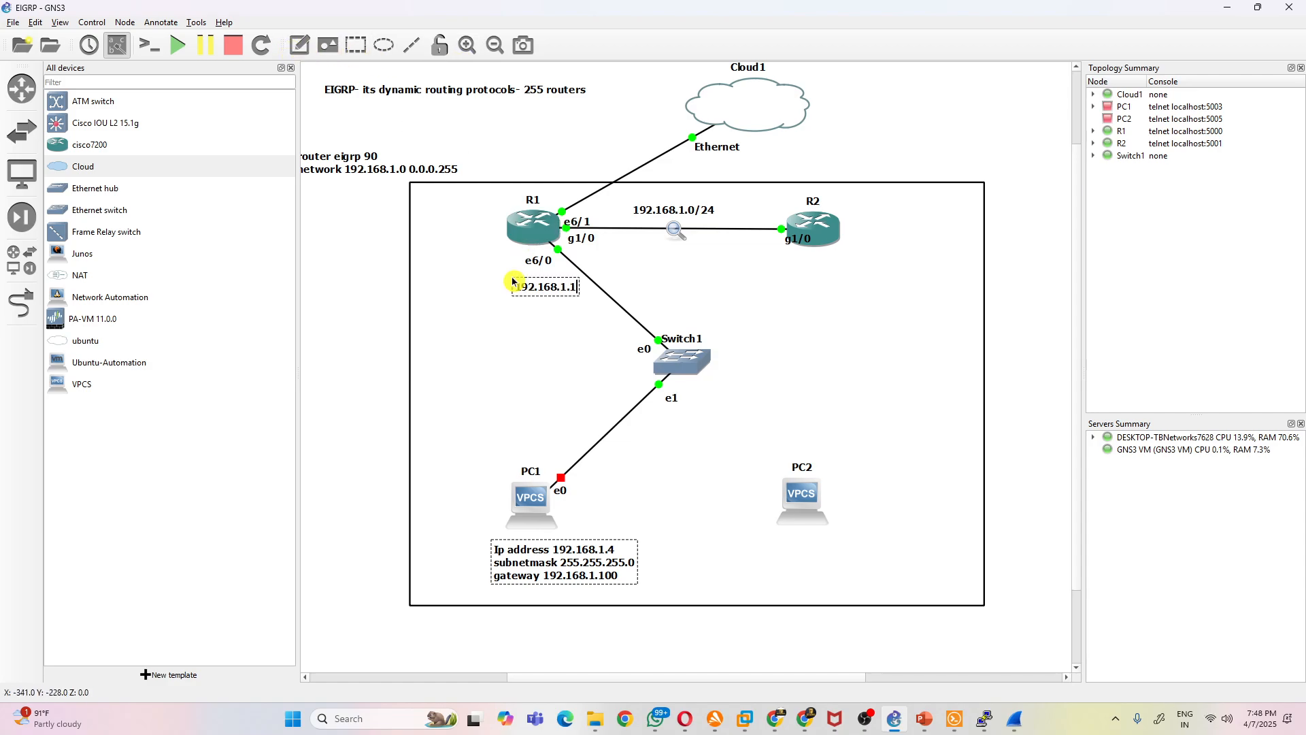
left_click_drag(586, 275, 533, 281)
left_click(535, 275)
left_click(690, 579)
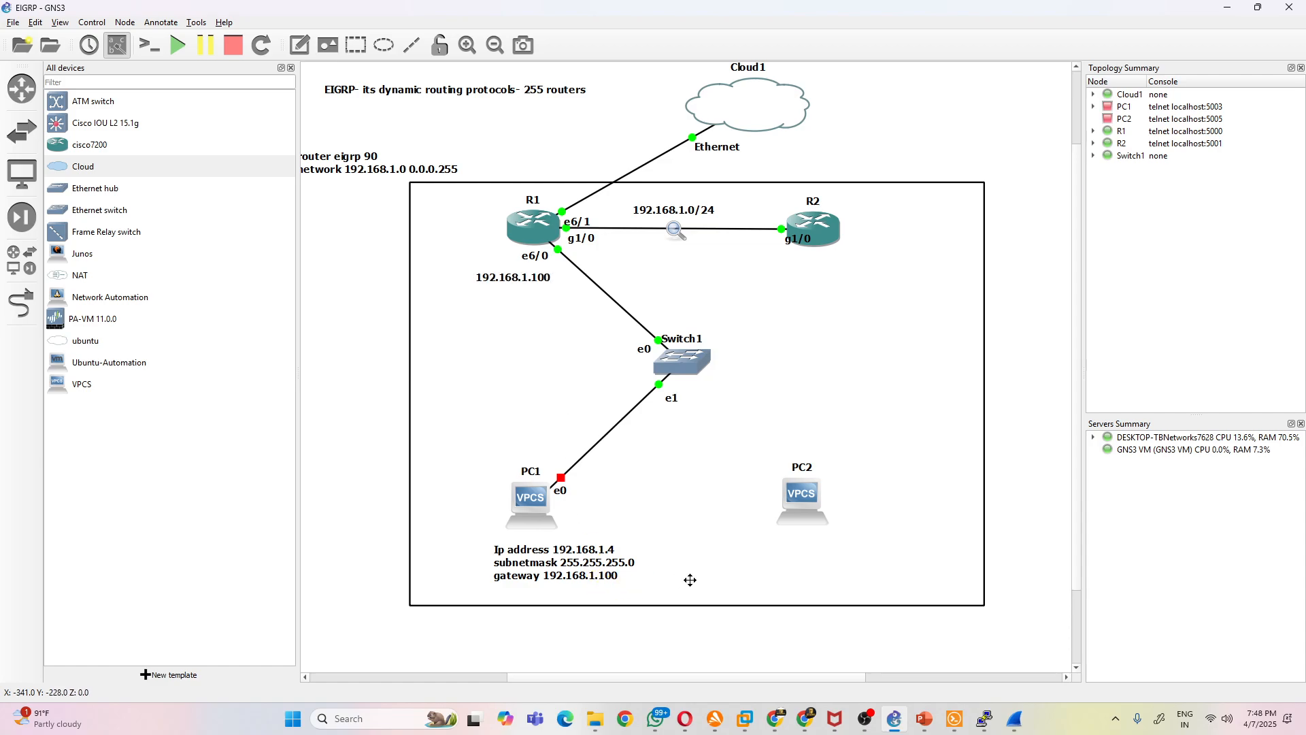
- Start PC1 and hide the device list to widen the workspace
left_click(534, 217)
mouse_move(525, 224)
right_click(534, 516)
left_click(626, 175)
left_click(289, 69)
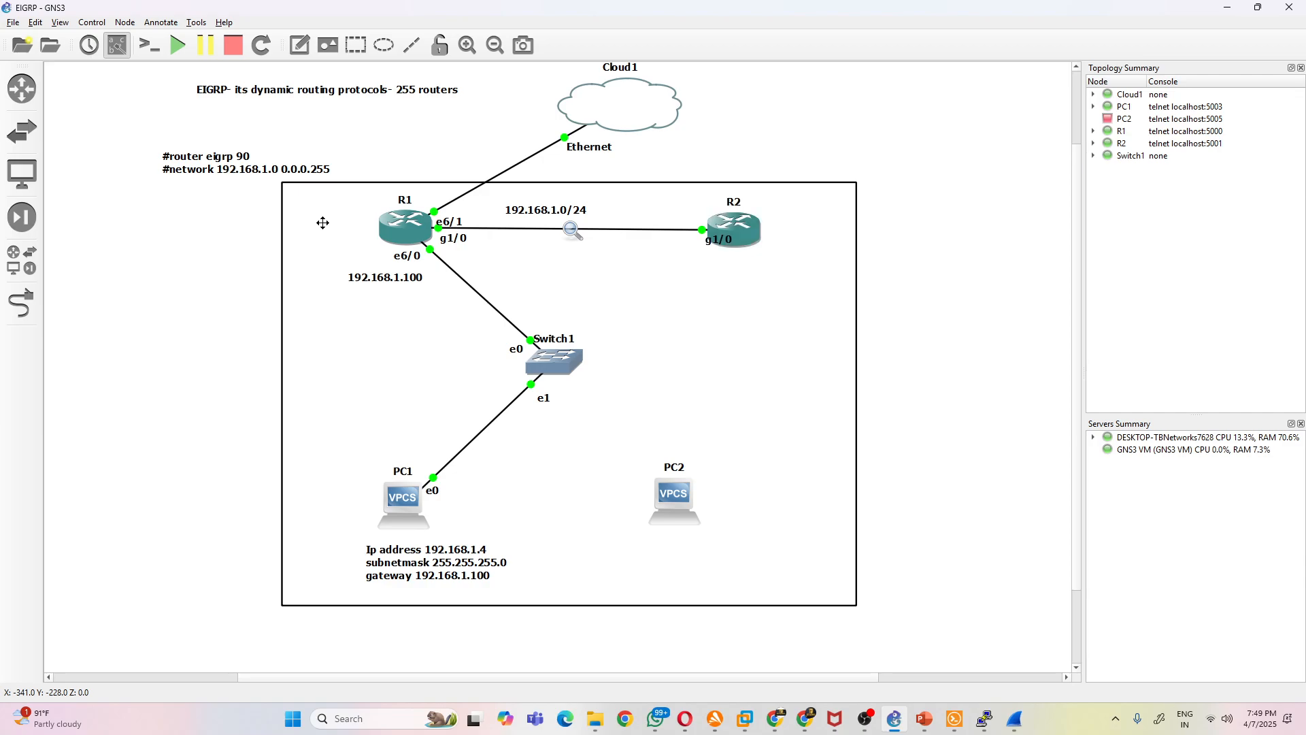
- Add a "master" note beside R1 and a "backup" note beside R2
left_click(299, 45)
type("ter")
left_click(300, 45)
left_click(769, 227)
type("backup")
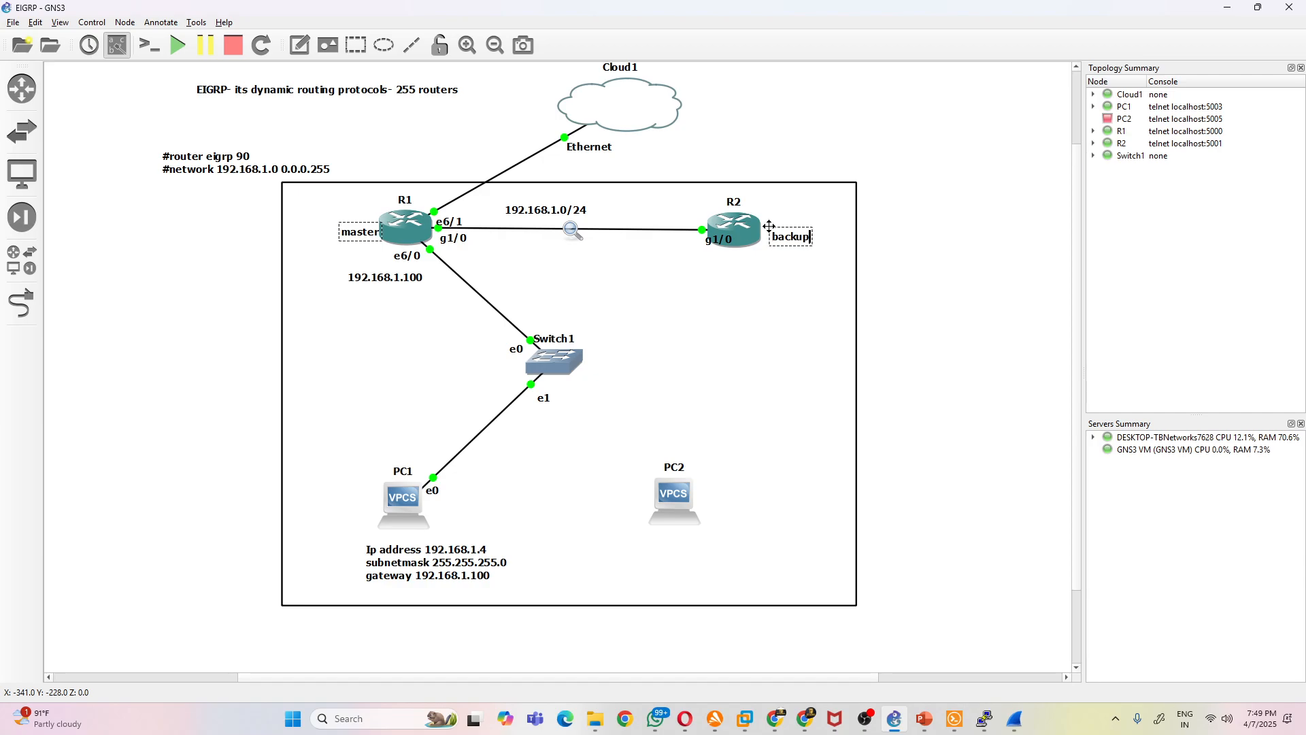
left_click(835, 266)
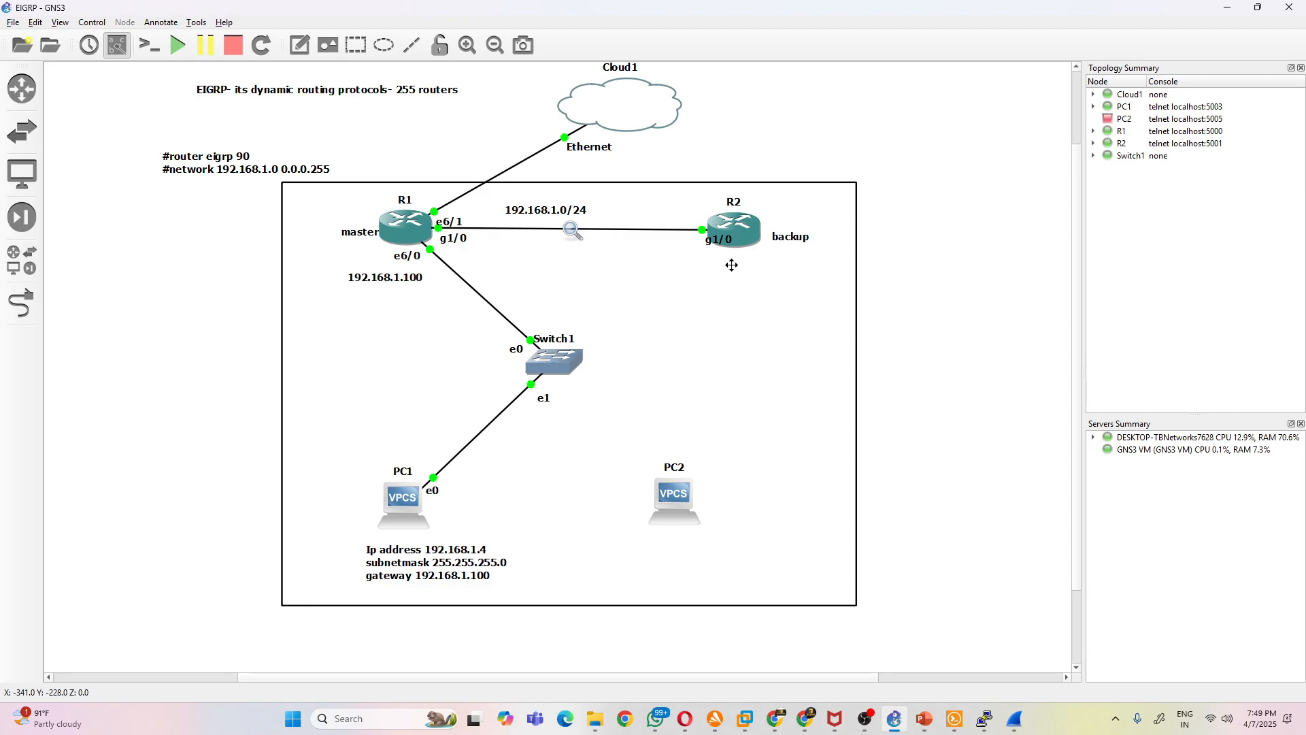
- Link R2's e6/0 interface to port e2 on Switch1
left_click(22, 303)
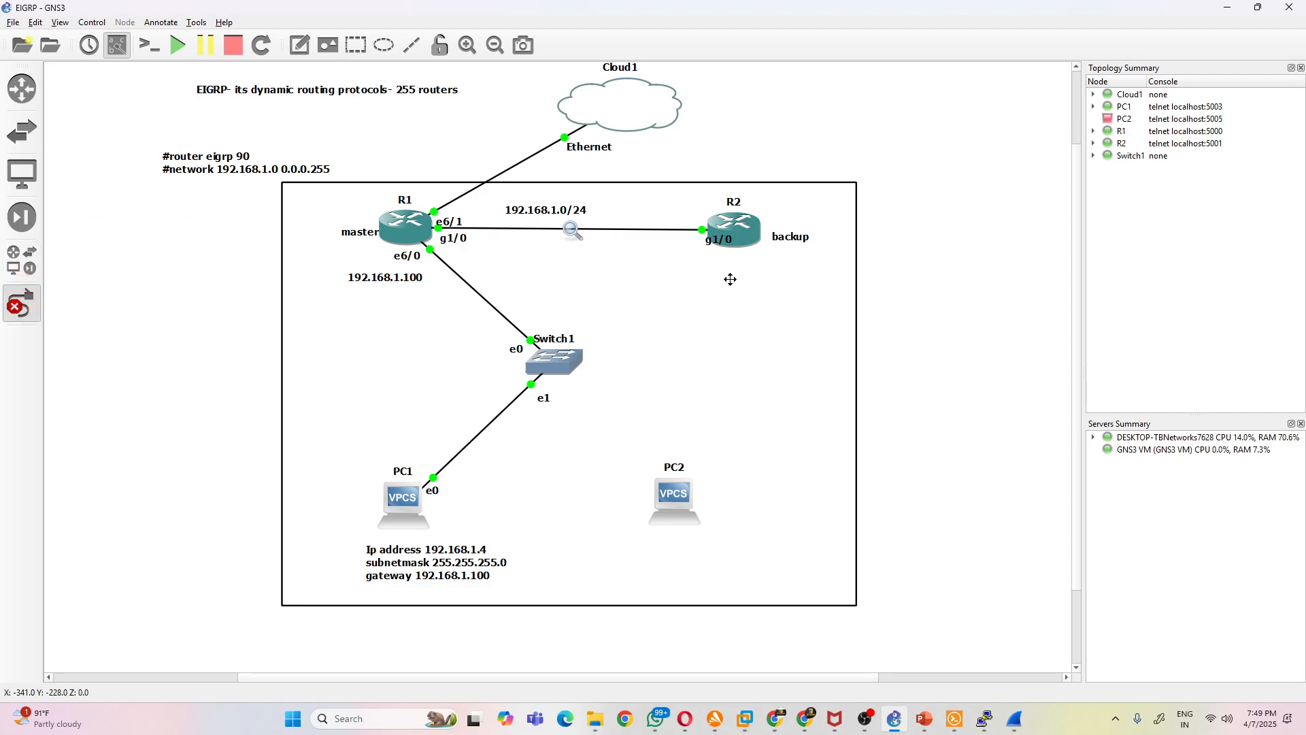
left_click(746, 235)
left_click(824, 350)
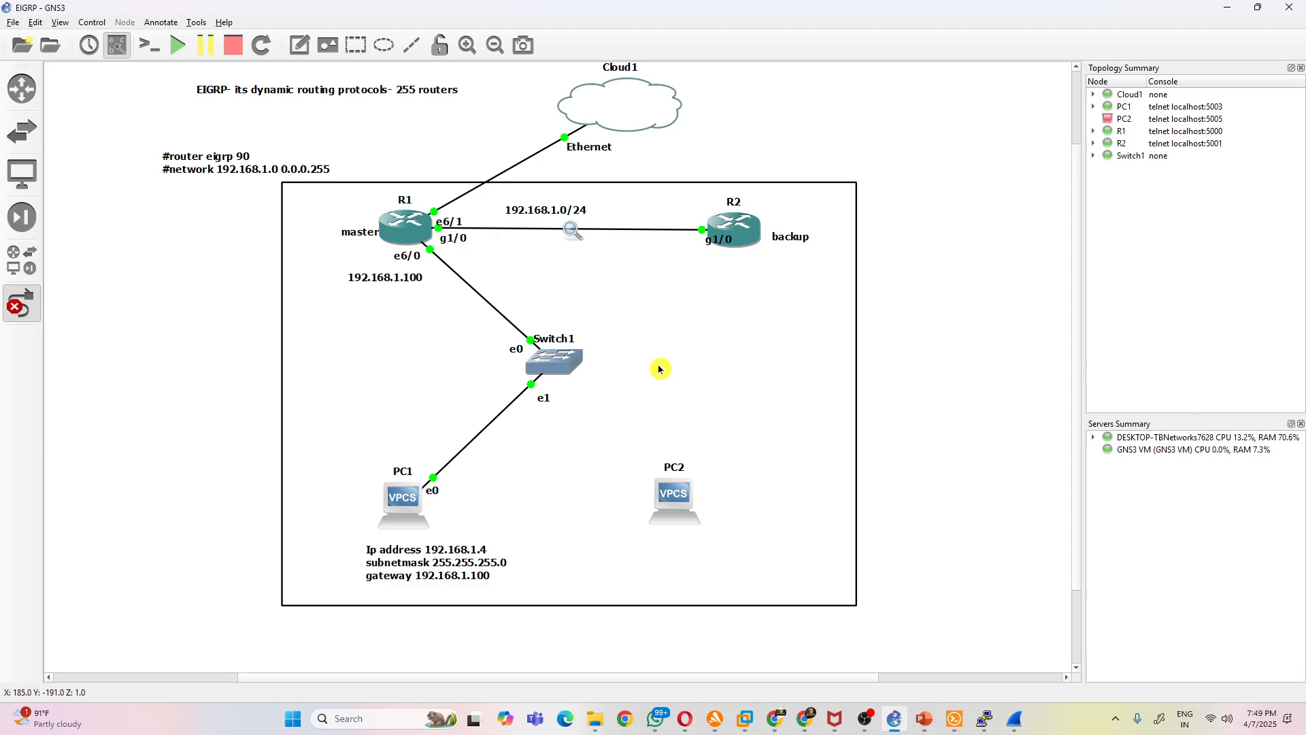
left_click(556, 355)
left_click(638, 391)
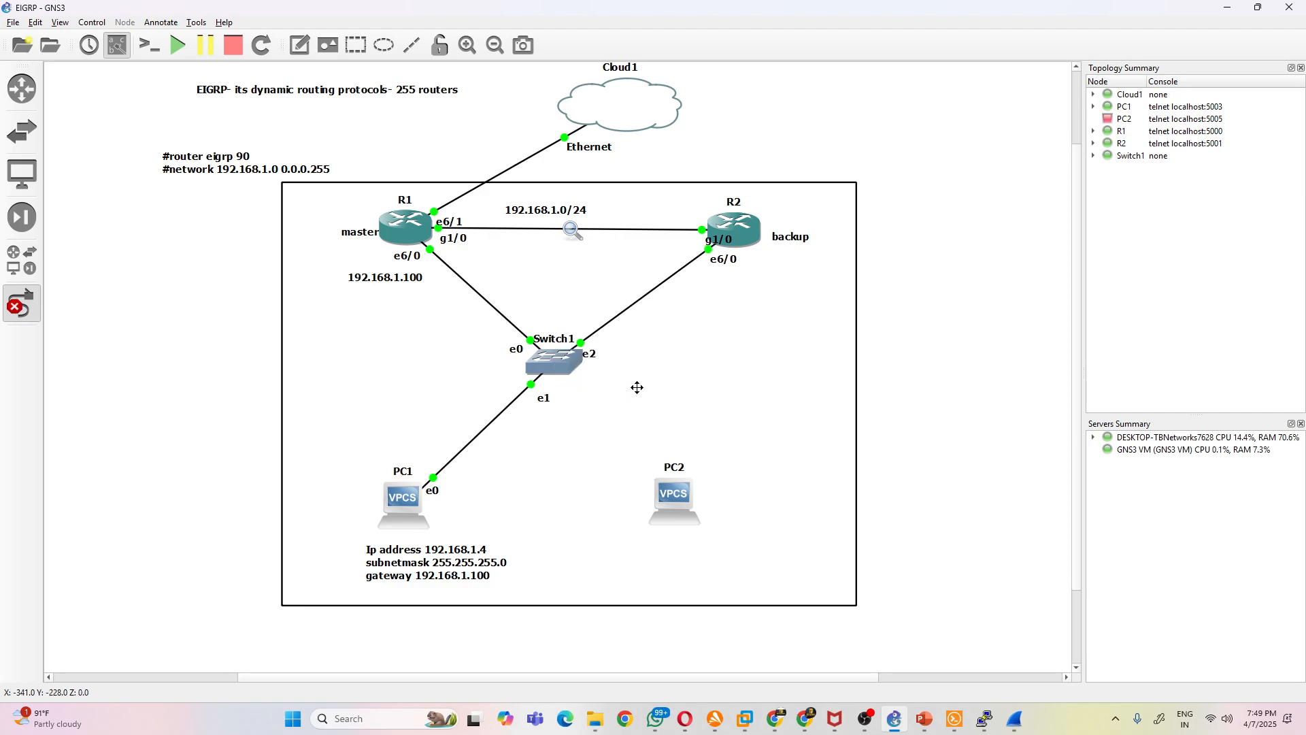
- Link port e3 on Switch1 to PC2's e0 interface and leave link mode
left_click(574, 370)
left_click(640, 425)
left_click(692, 497)
left_click(746, 508)
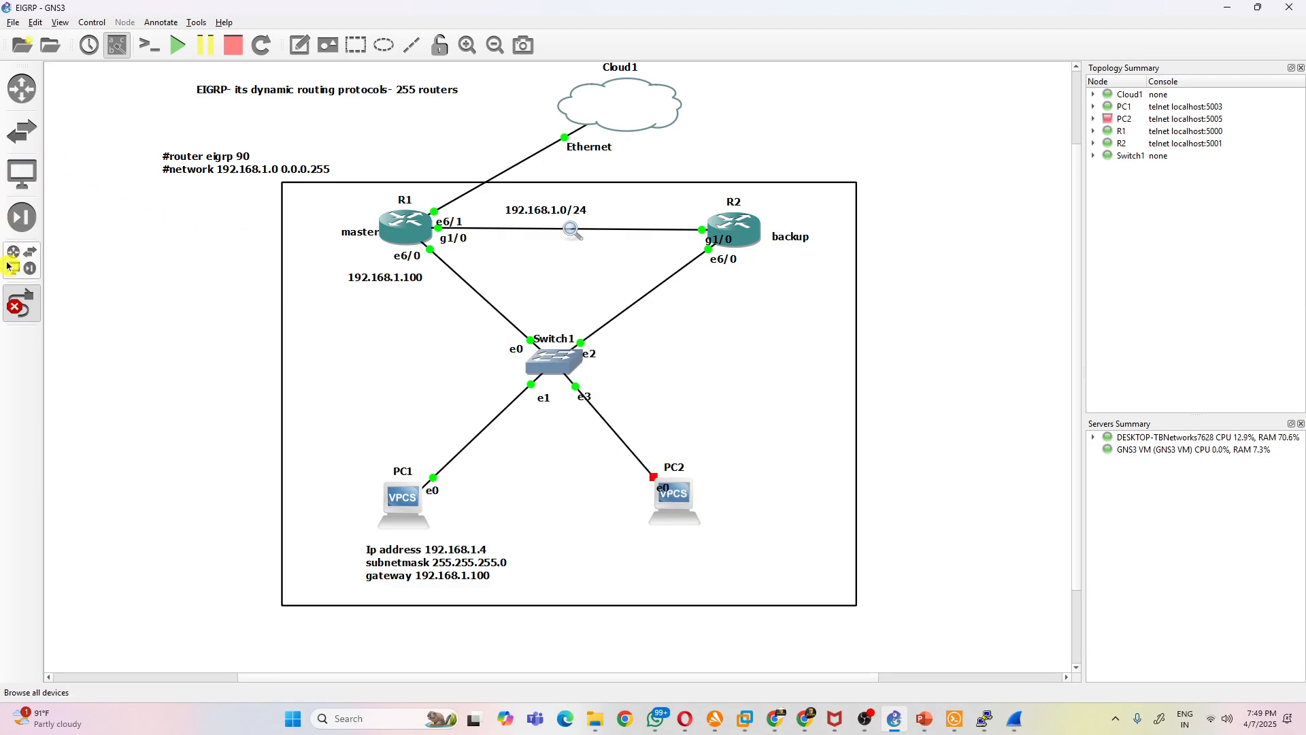
left_click(22, 303)
- Duplicate R1's 192.168.1.100 note, place the copy beside R2's e6/0 label, change it to 192.168.1.101, and nudge the original upward
left_click(401, 279)
right_click(408, 279)
left_click(449, 320)
left_click_drag(420, 304, 798, 270)
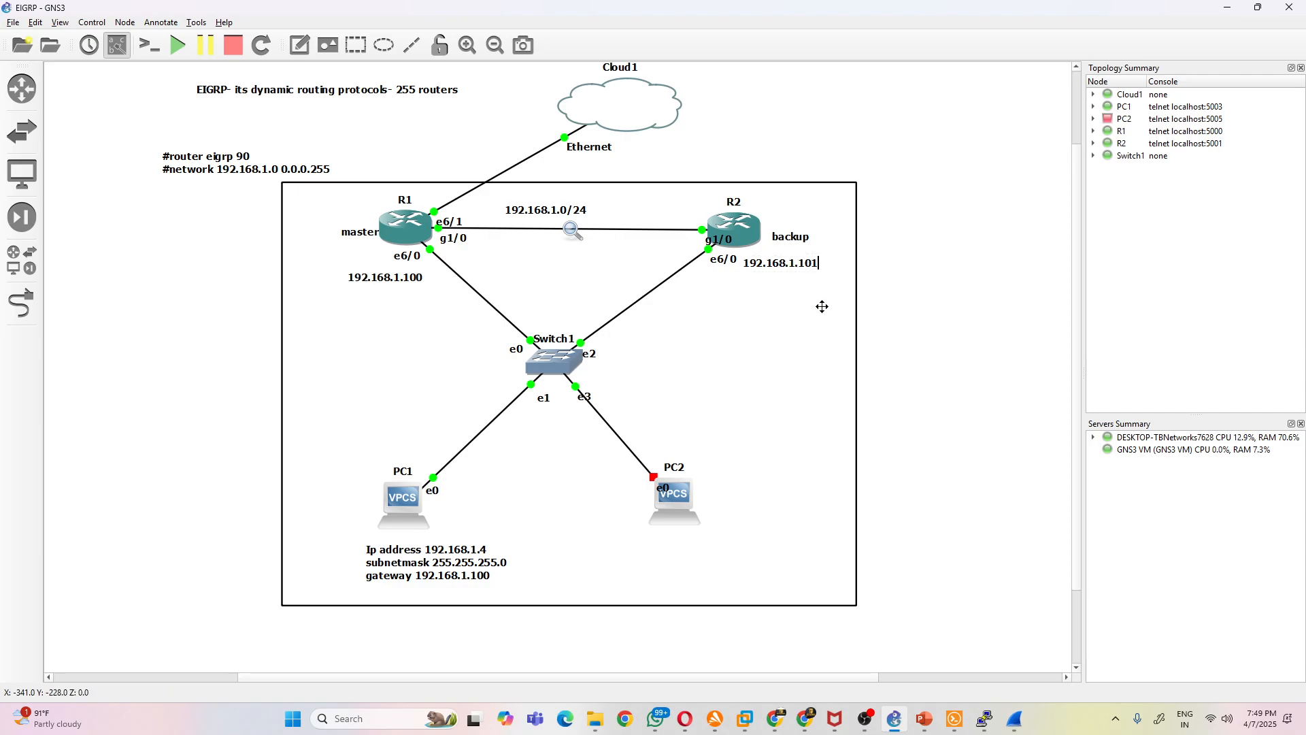
left_click(802, 321)
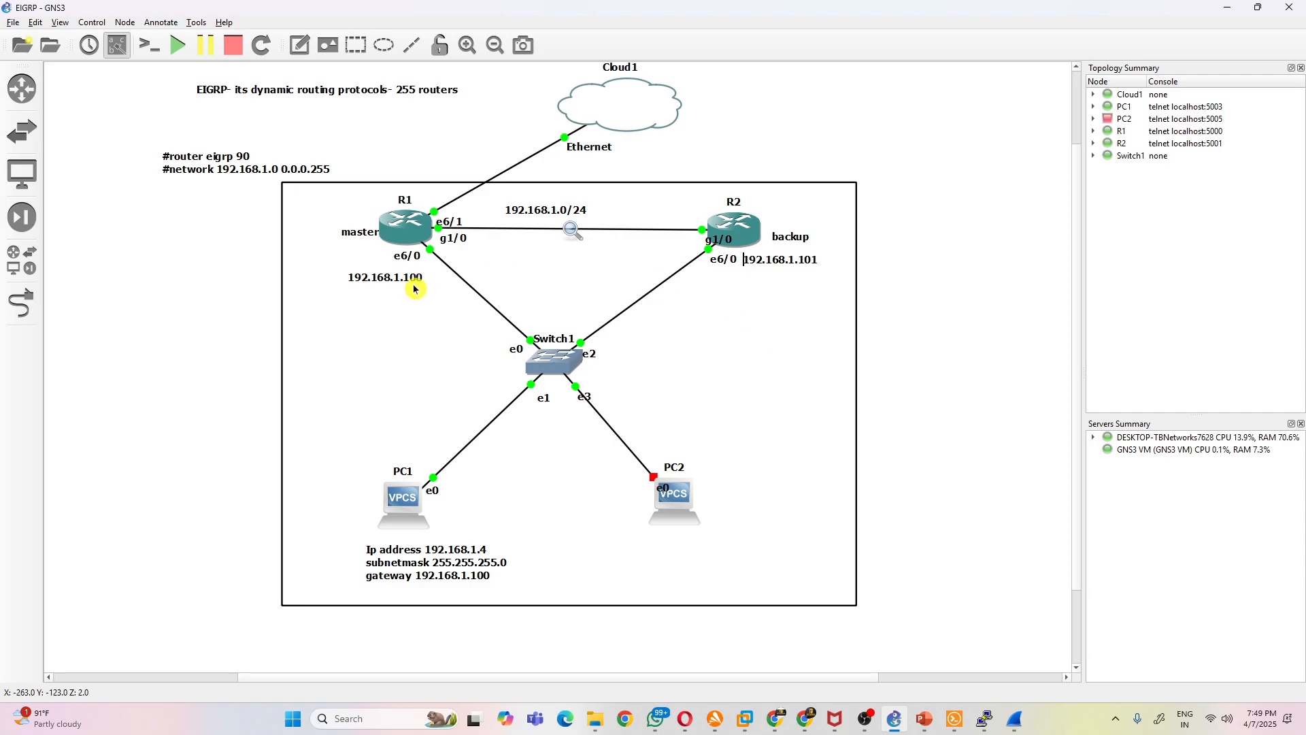
left_click_drag(414, 279, 417, 276)
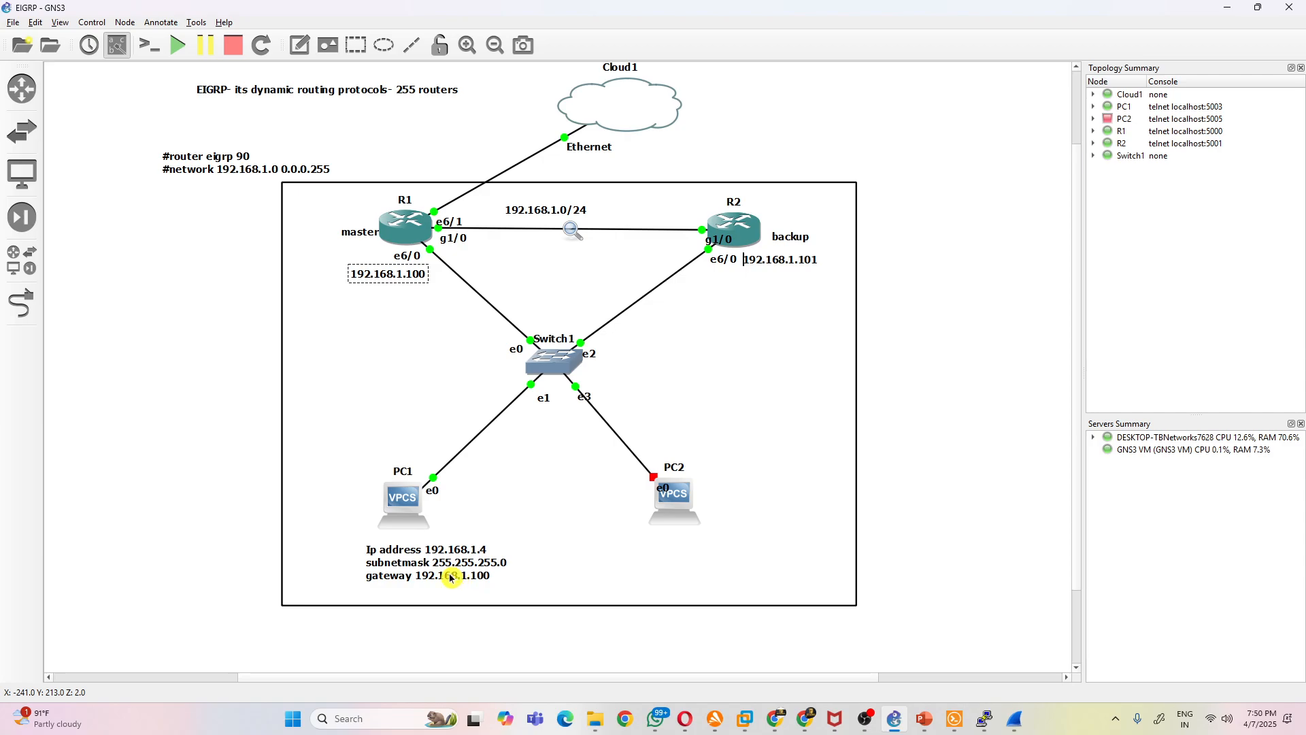
- Change the gateway in the PC1 note to 192.168.1.101
double_click(475, 577)
left_click(497, 578)
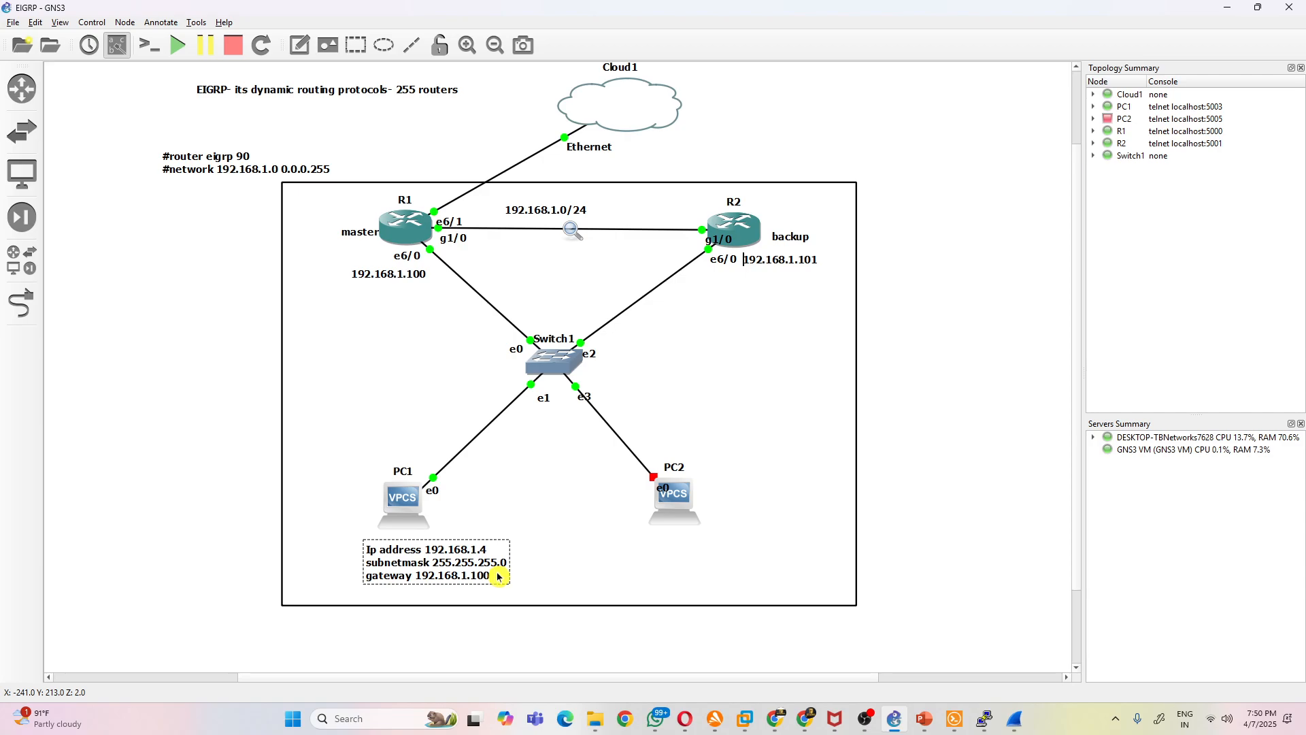
left_click(494, 531)
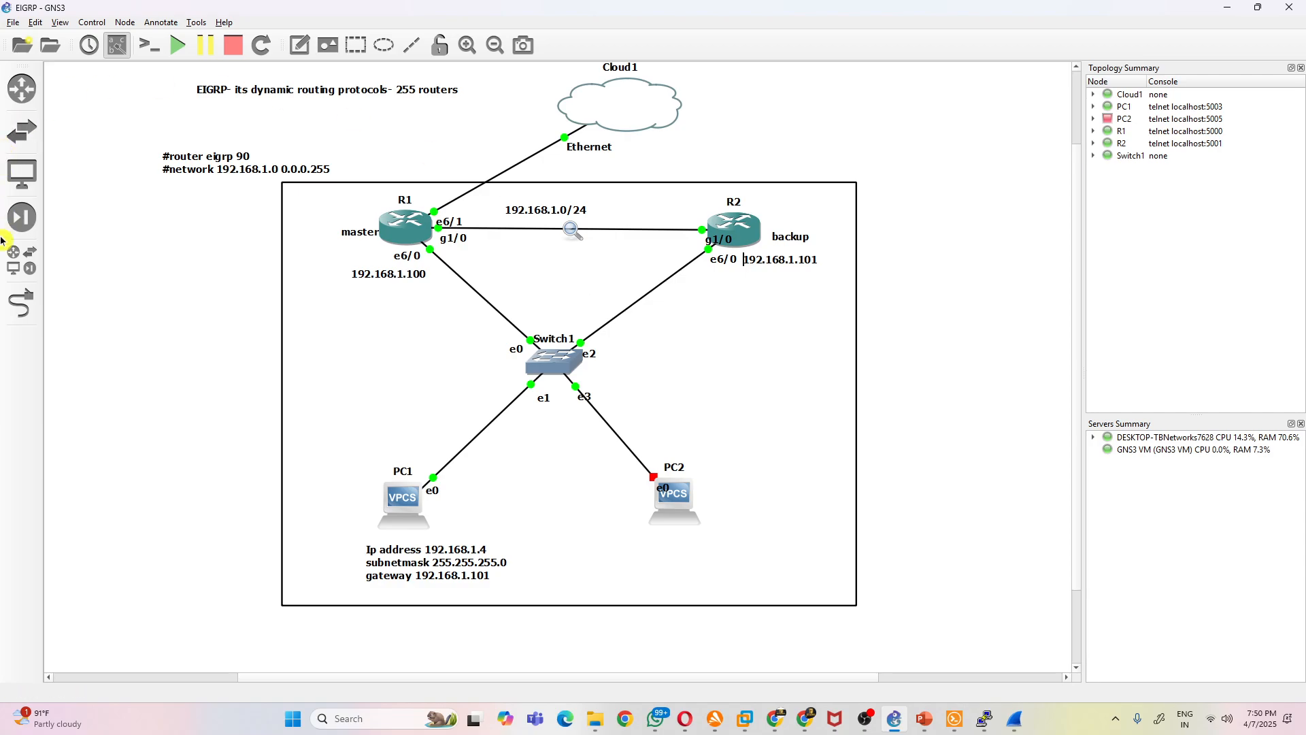
- Link Cloud1's ZeroTier One interface to R2's Ethernet6/1 interface
left_click(21, 303)
left_click(656, 107)
left_click(670, 123)
left_click(750, 226)
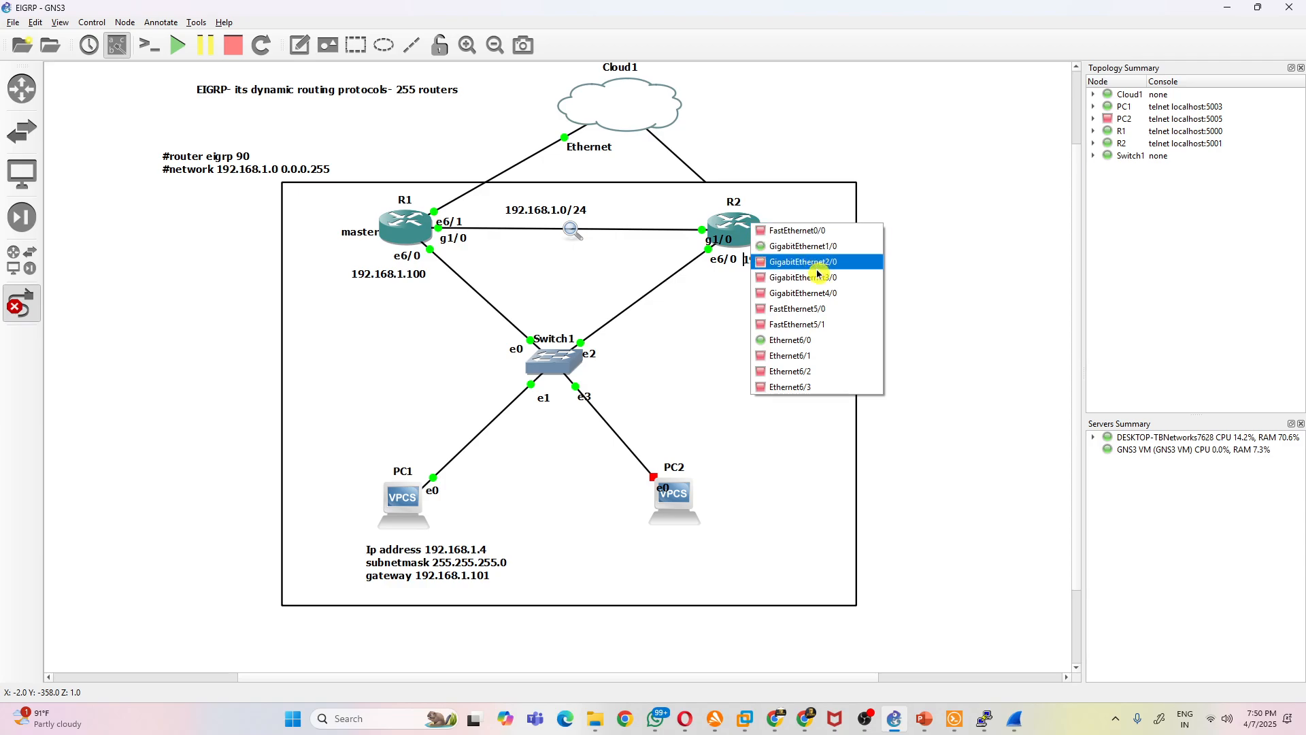
left_click(833, 354)
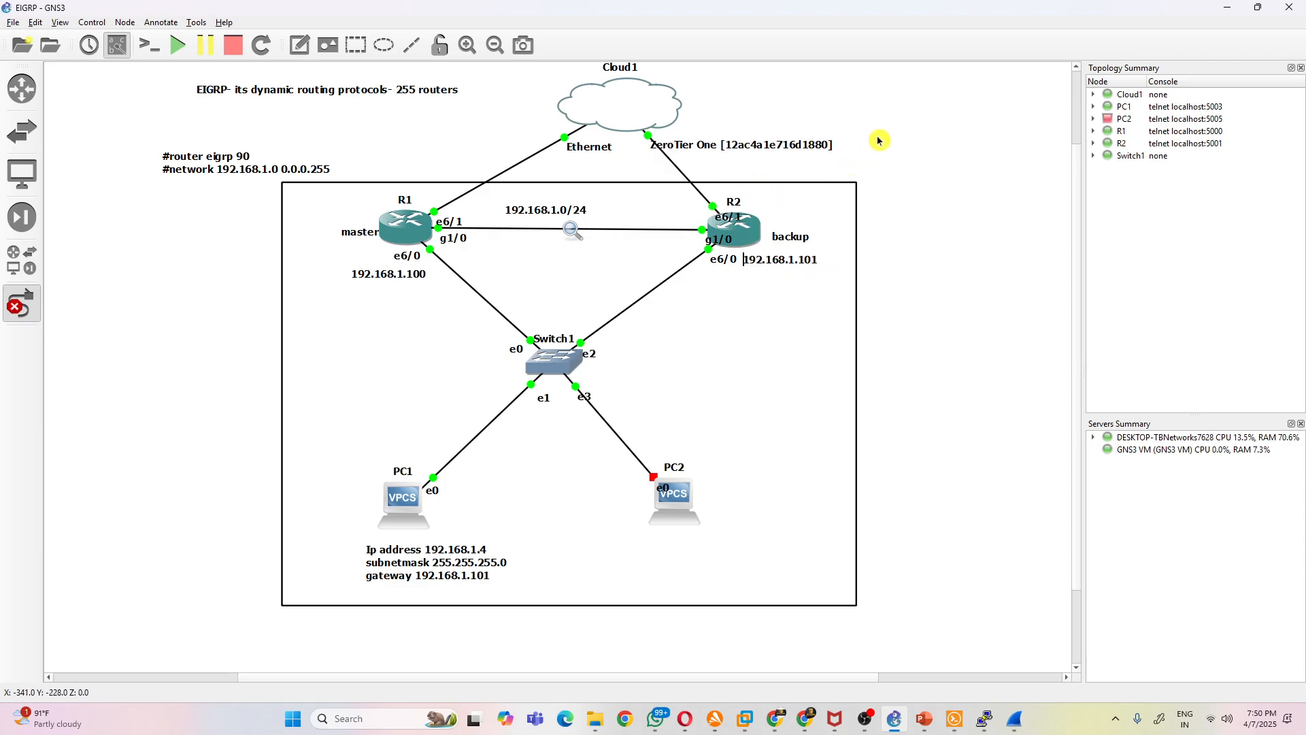
- Move R2's e6/1 label above the router, shift the ZeroTier label far outside the rectangle, and reposition the cloud between both routers
left_click_drag(752, 225, 749, 200)
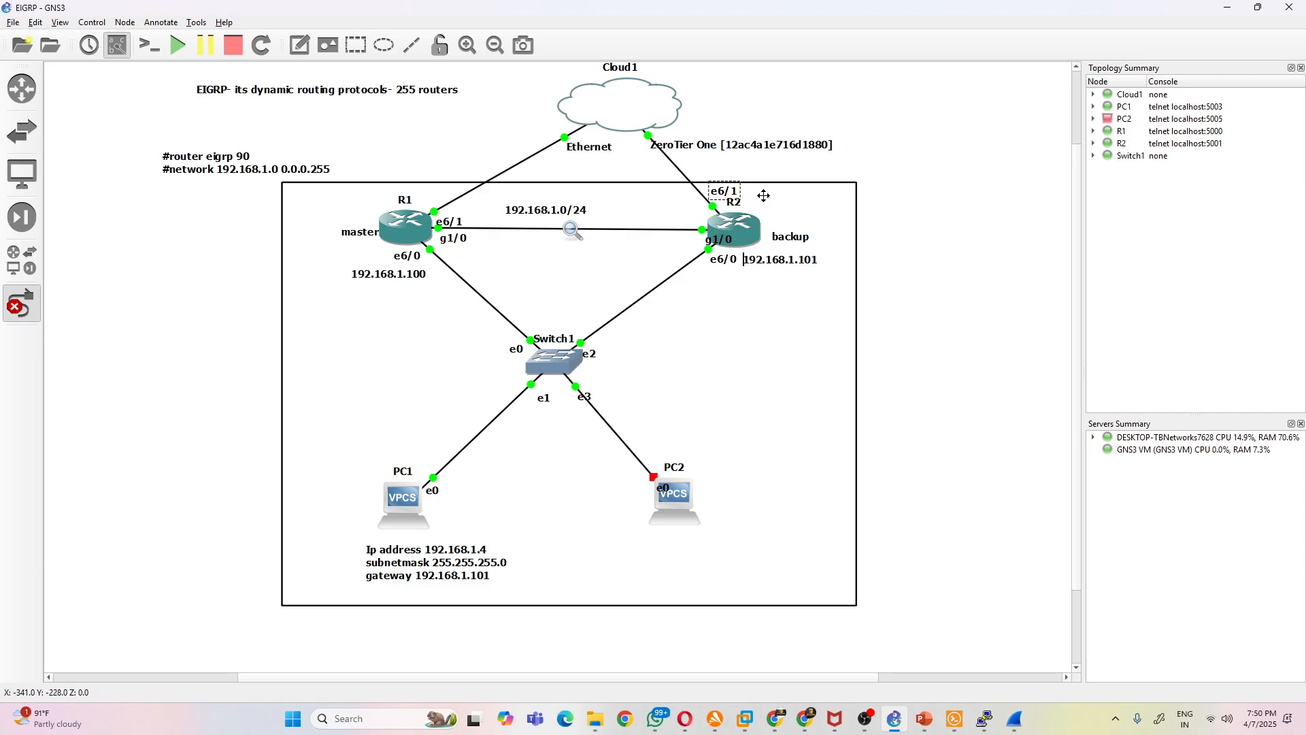
left_click_drag(720, 144, 1150, 162)
right_click(778, 139)
left_click(717, 101)
left_click_drag(622, 115, 574, 107)
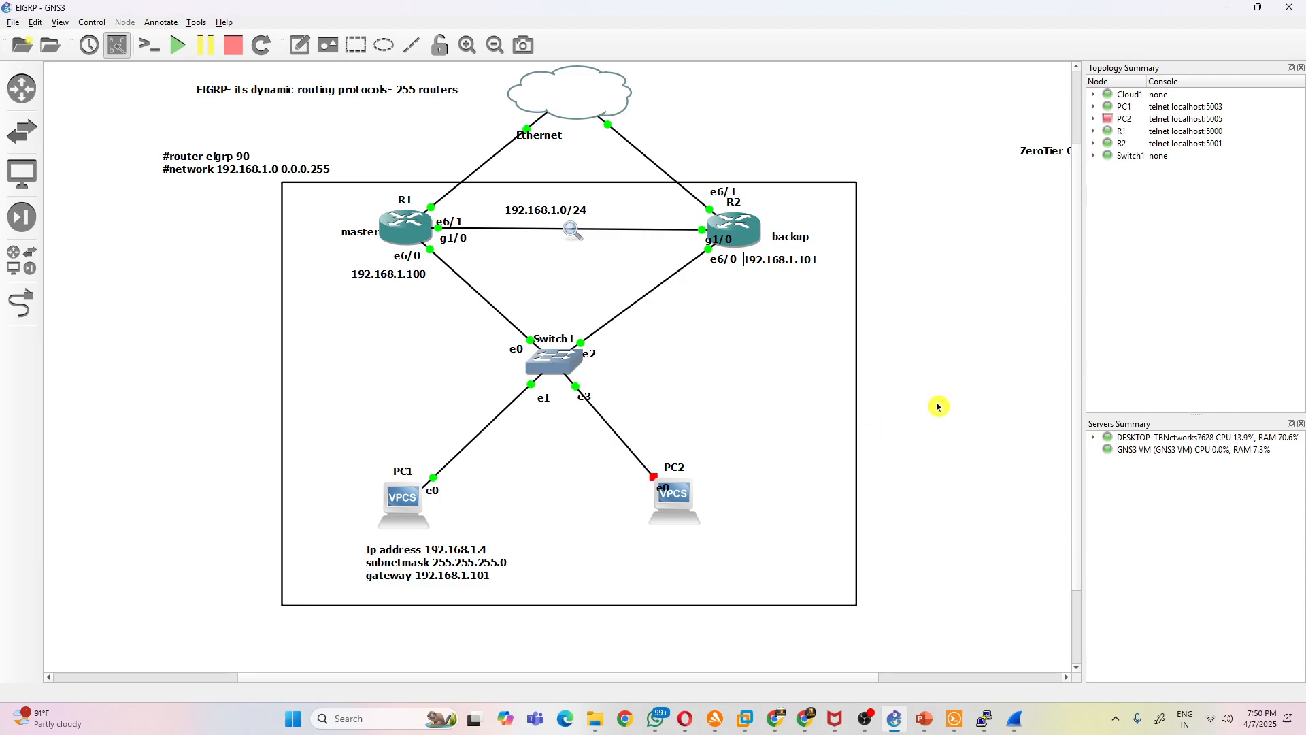
- Add a note reading "gateway redundancy protocol- High availability" beside R1
left_click(298, 49)
left_click(118, 223)
type("gateway redundac")
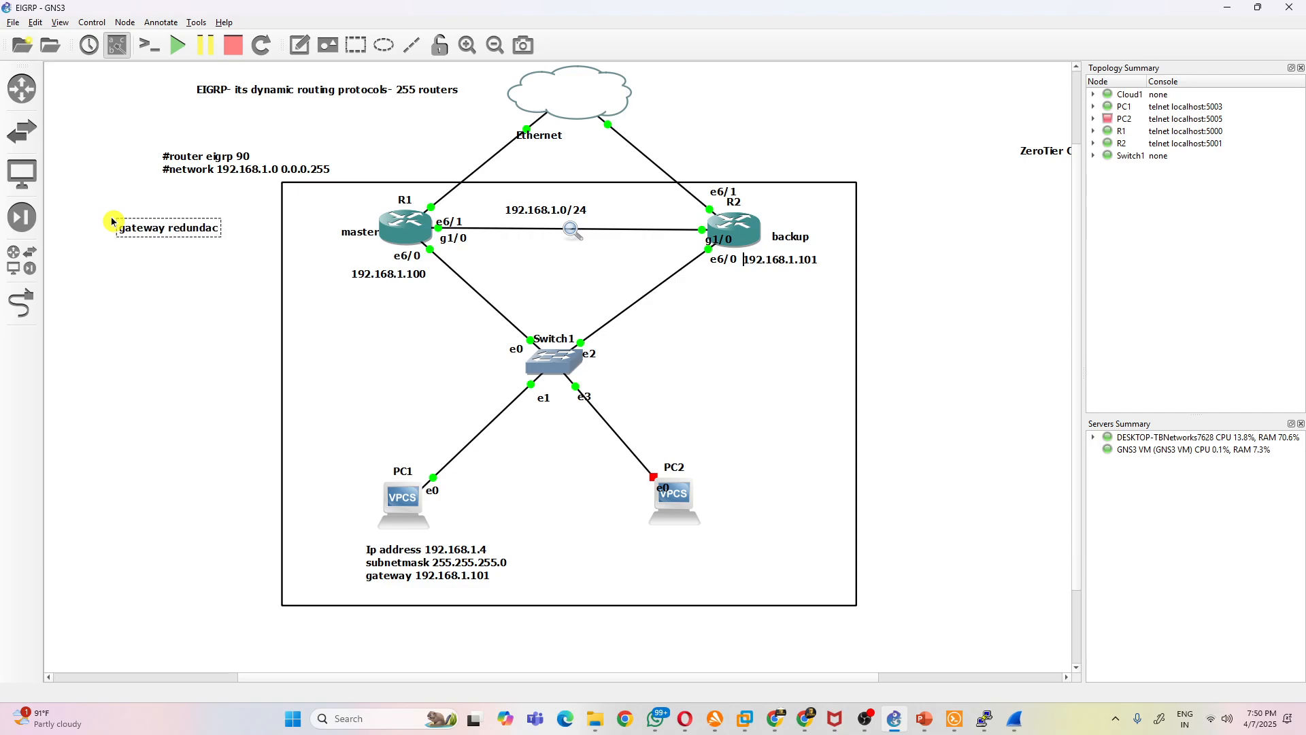
key("BackSpace")
key("BackSpace")
type("ancy protoc")
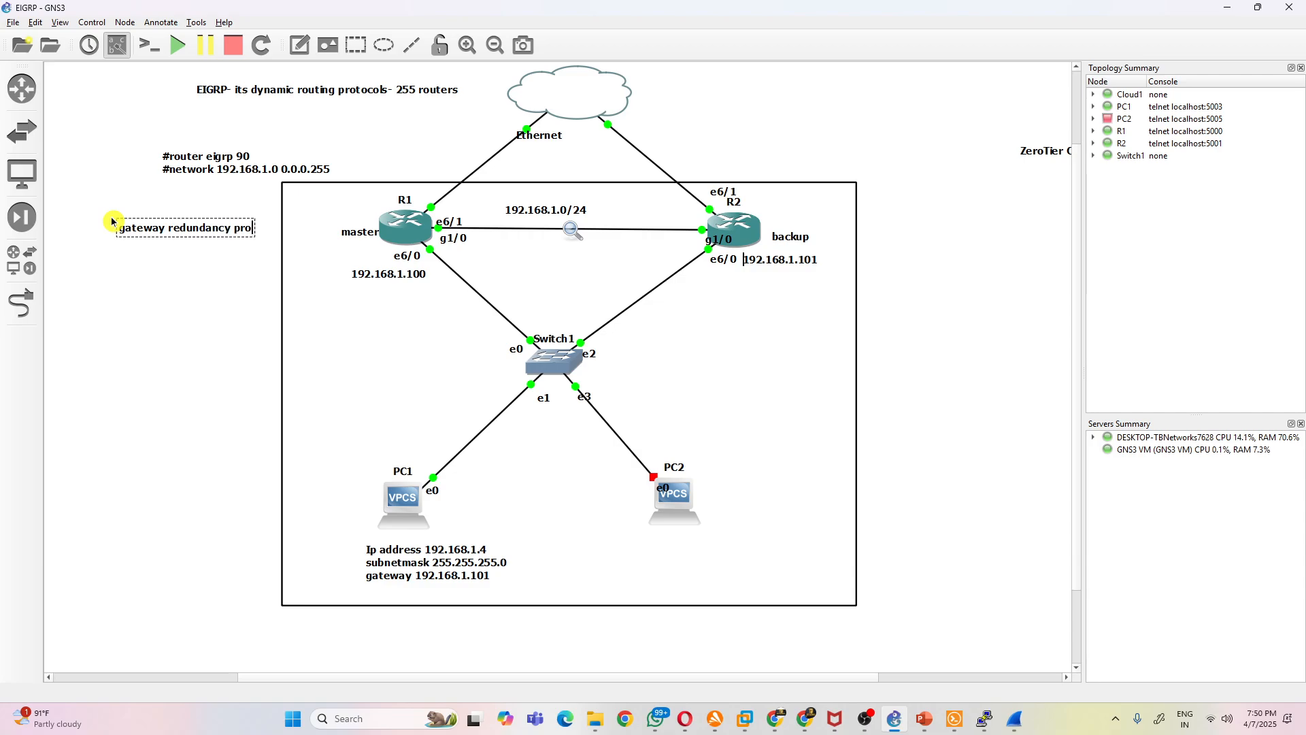
type("ol")
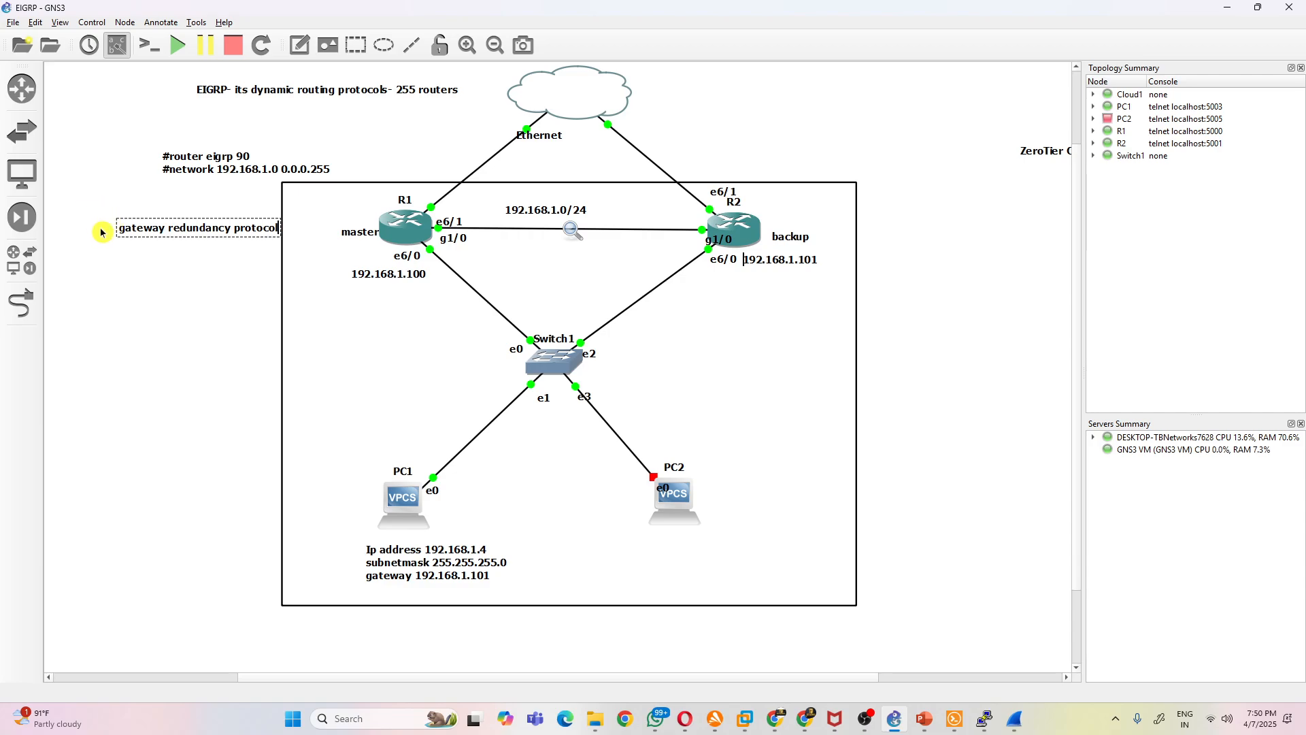
type("= High availabil")
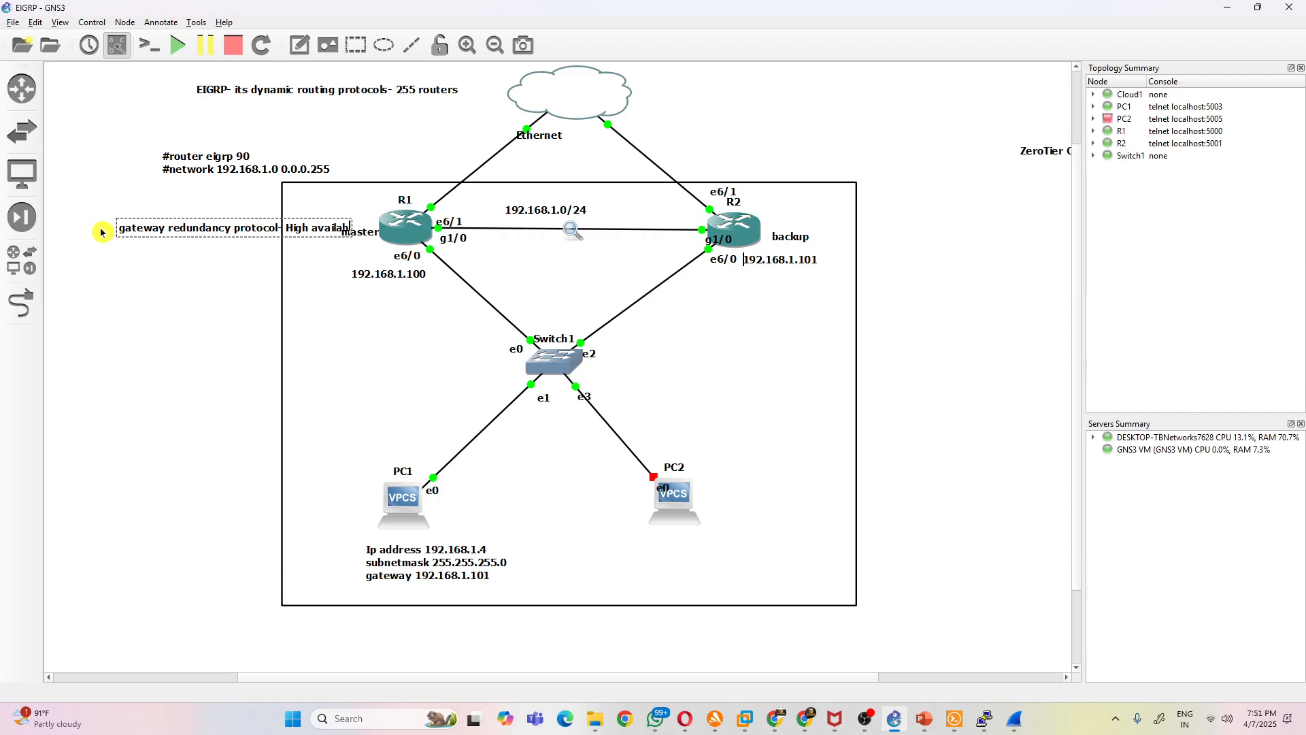
type("ty")
left_click(170, 312)
- Move the gateway redundancy note beside the cloud above R2 and add the lines "1 HSRP" and "2 VRRP" to it
left_click_drag(171, 236, 744, 168)
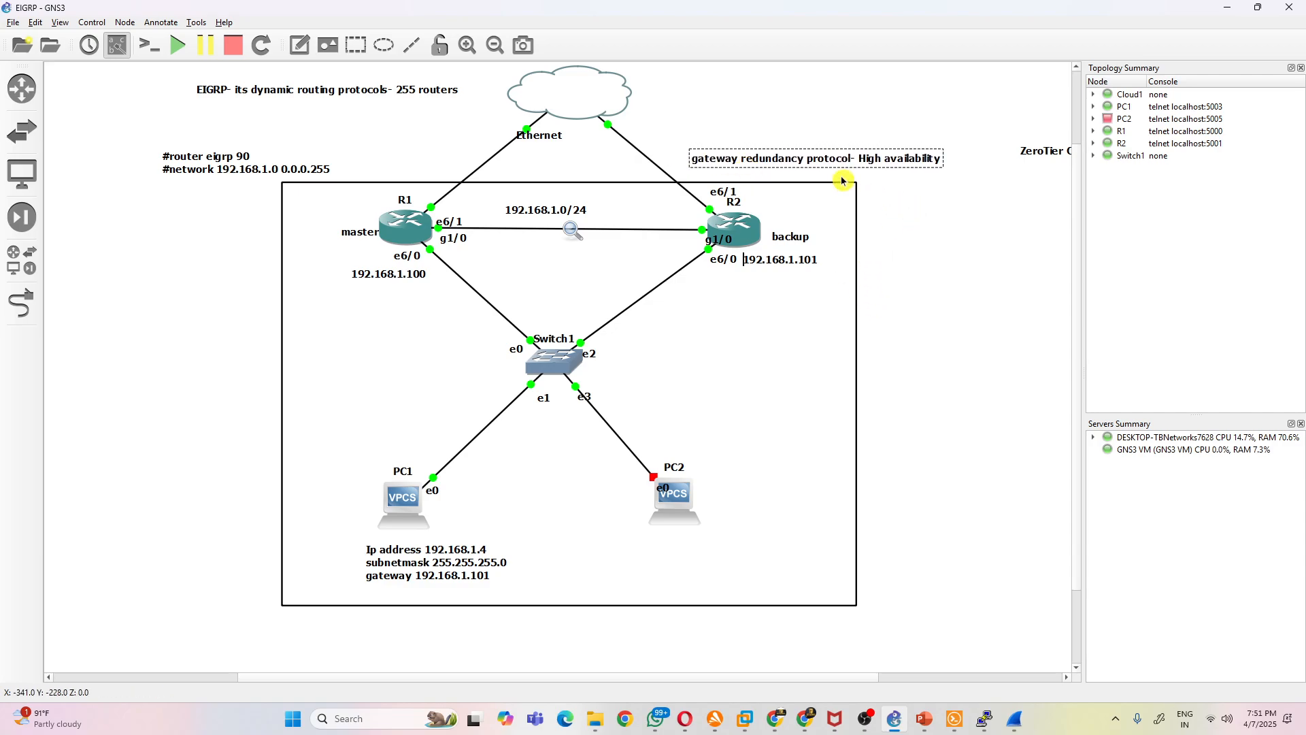
left_click_drag(834, 163, 816, 98)
double_click(816, 97)
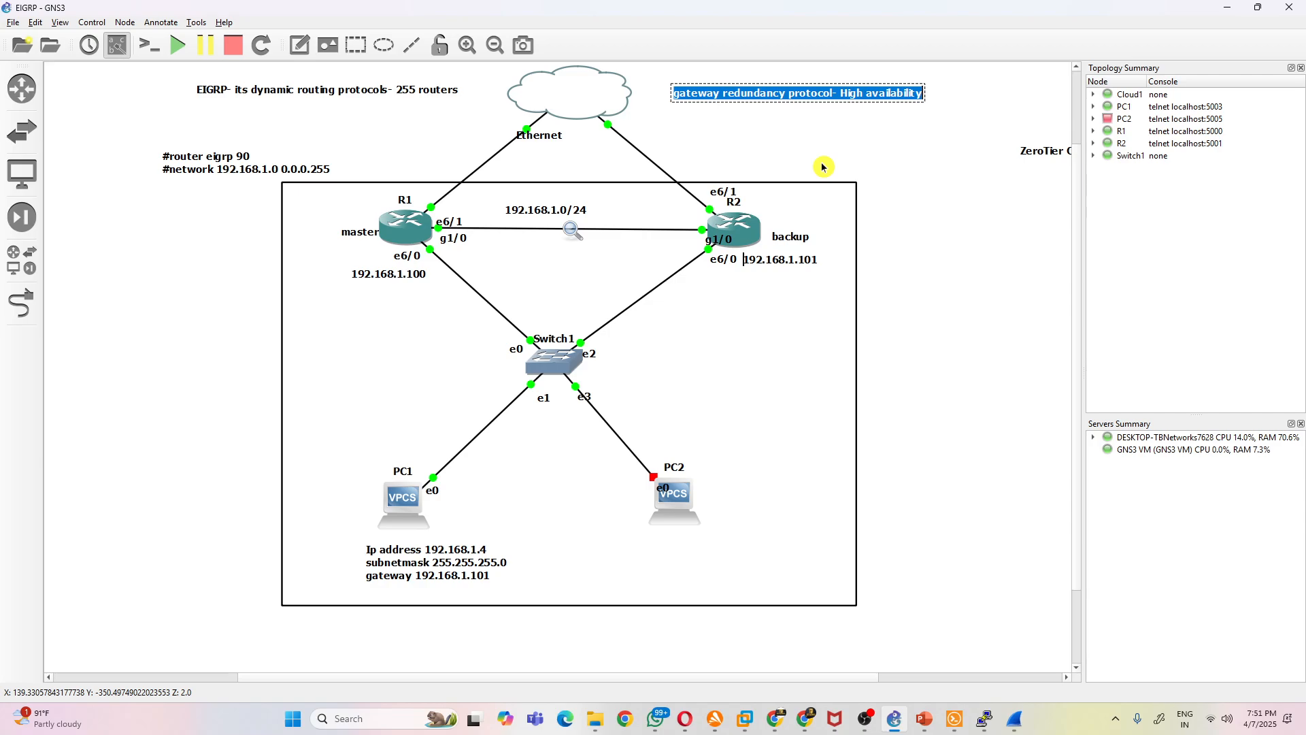
key("End")
key("Return")
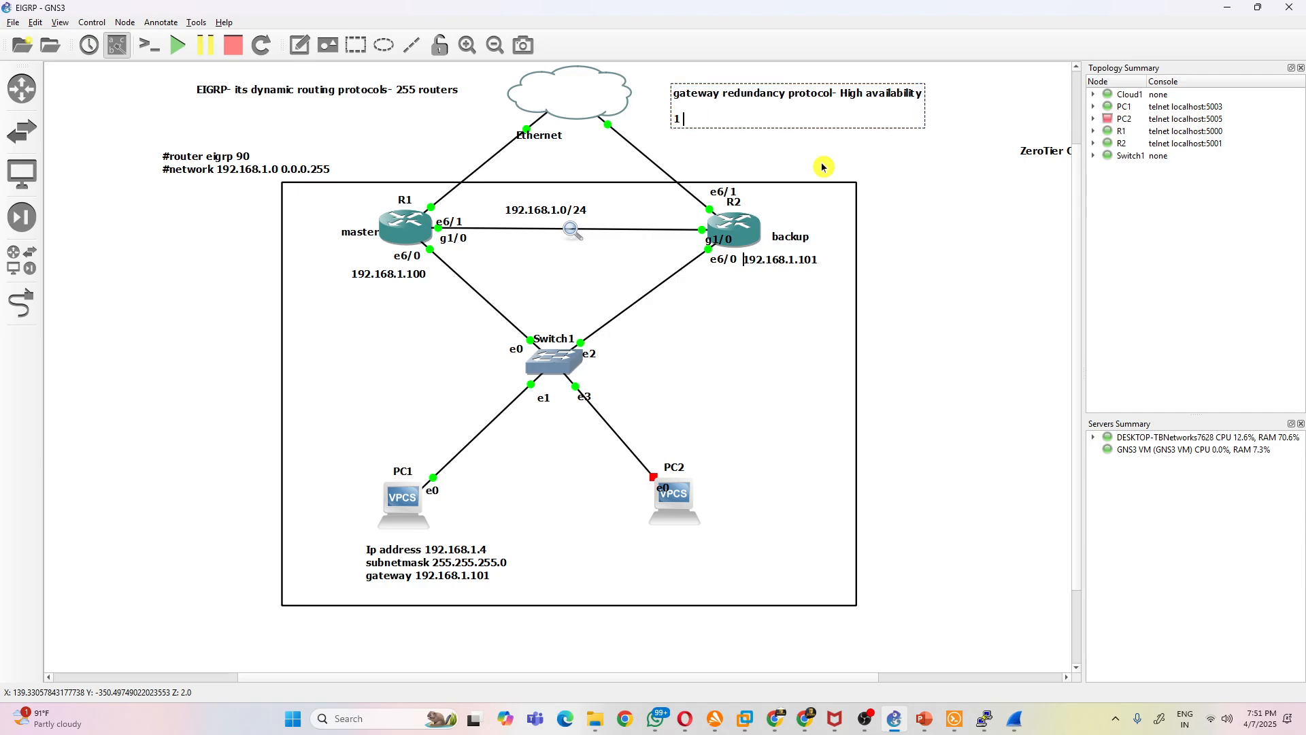
type("1 HSRP")
key("Return")
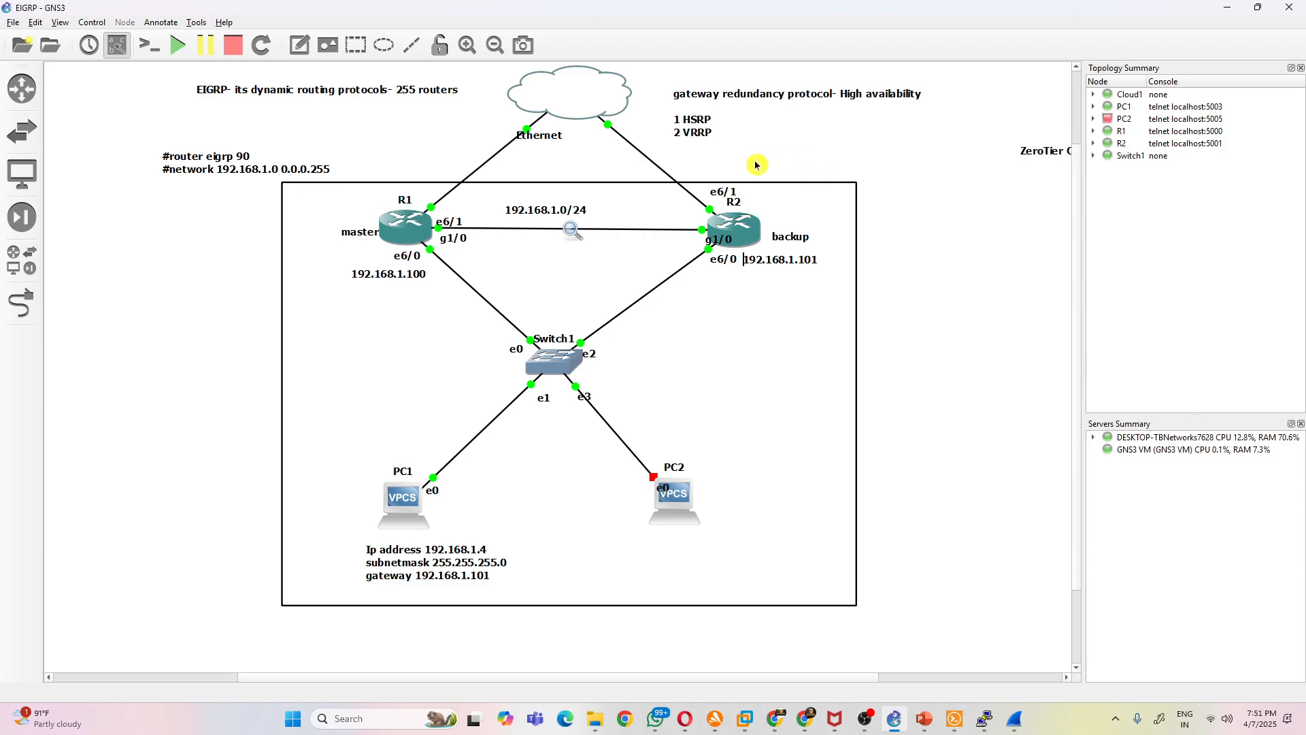
- Highlight the HSRP and VRRP entries in the gateway redundancy note to point out the two protocols
double_click(720, 133)
left_click(720, 132)
left_click_drag(713, 120, 689, 120)
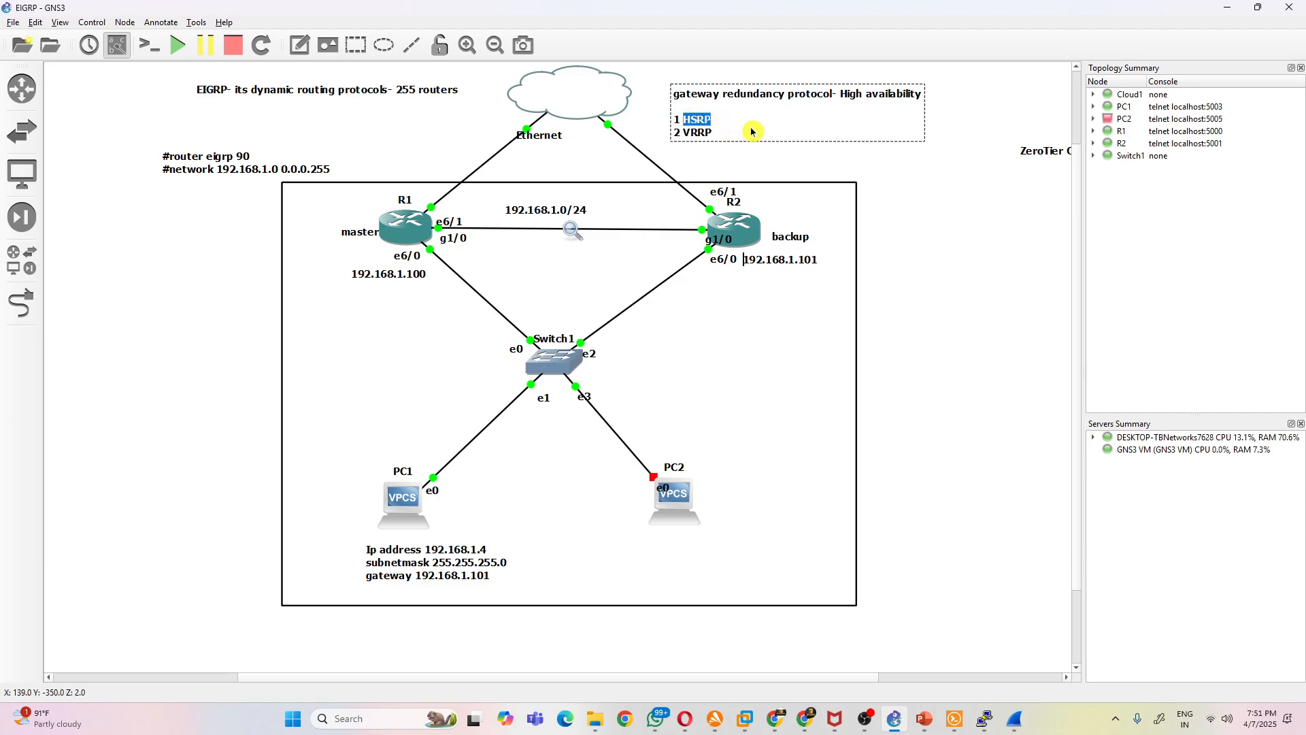
left_click(739, 133)
left_click_drag(710, 121, 678, 137)
left_click(712, 134)
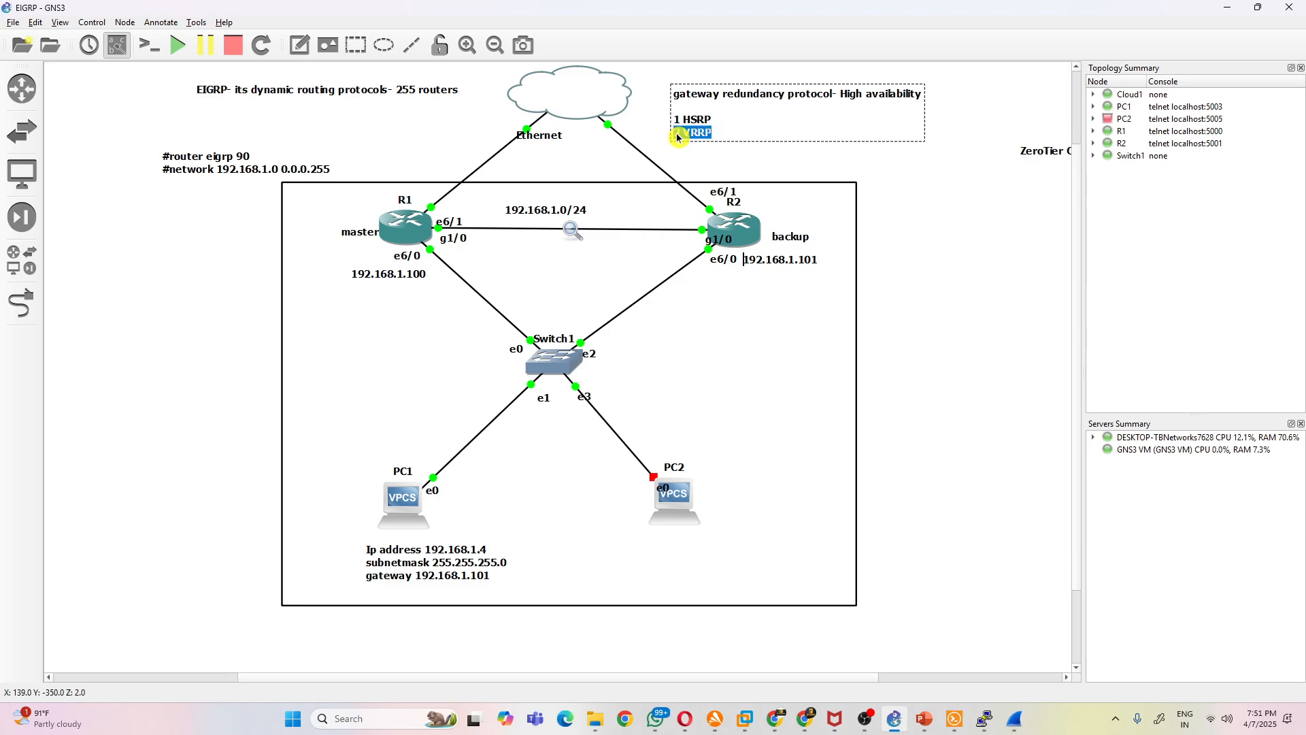
left_click(739, 139)
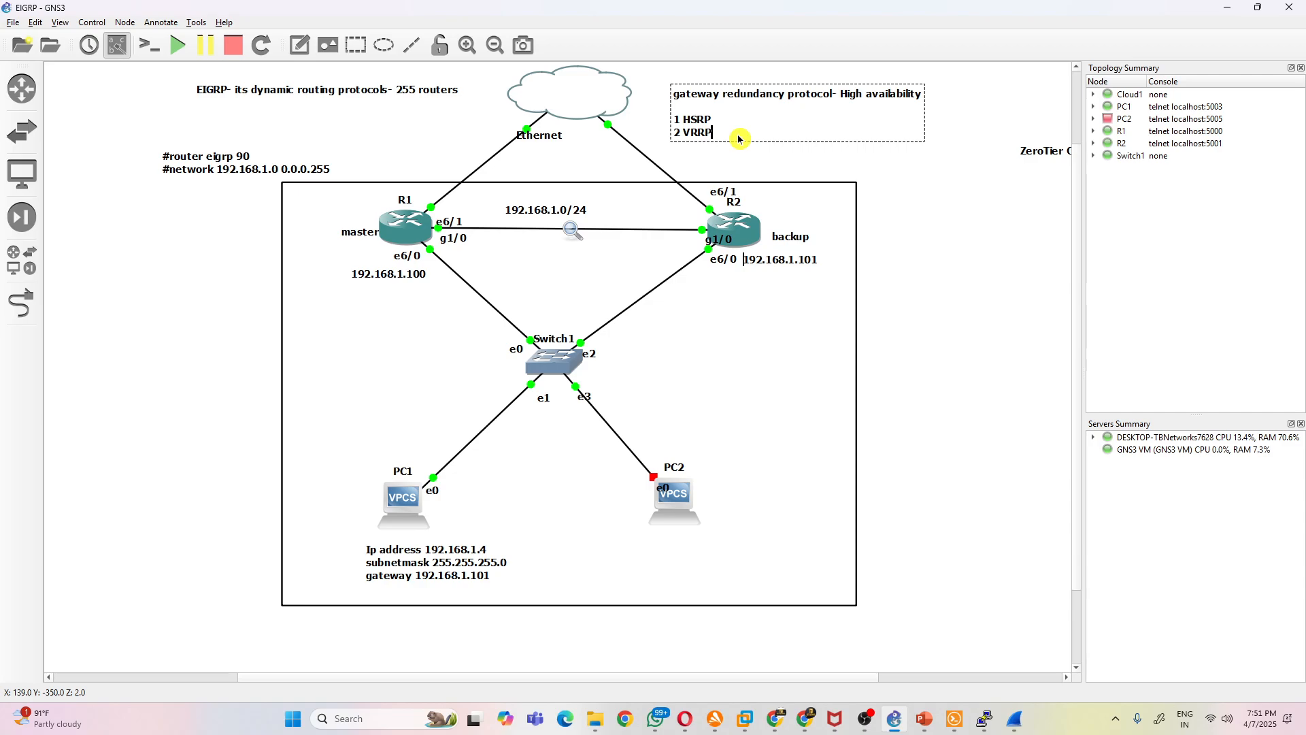
left_click_drag(714, 119, 670, 122)
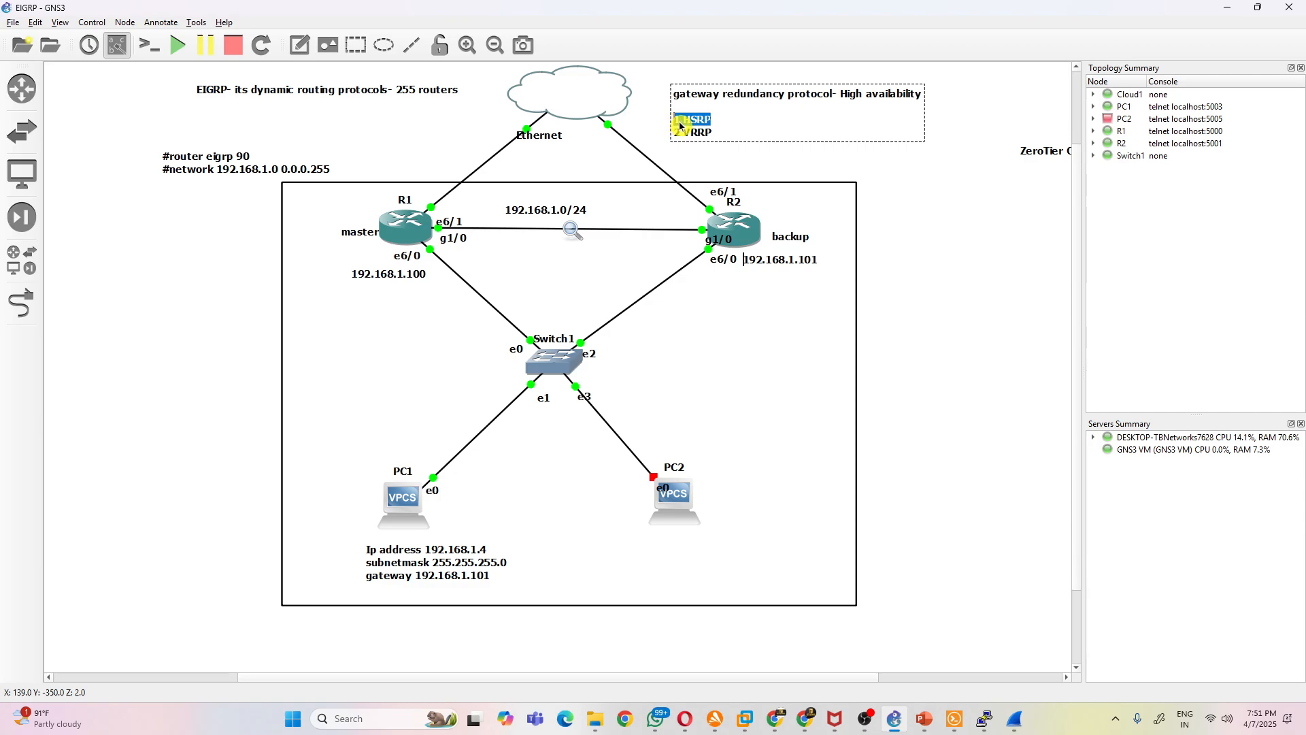
left_click(714, 138)
left_click(739, 126)
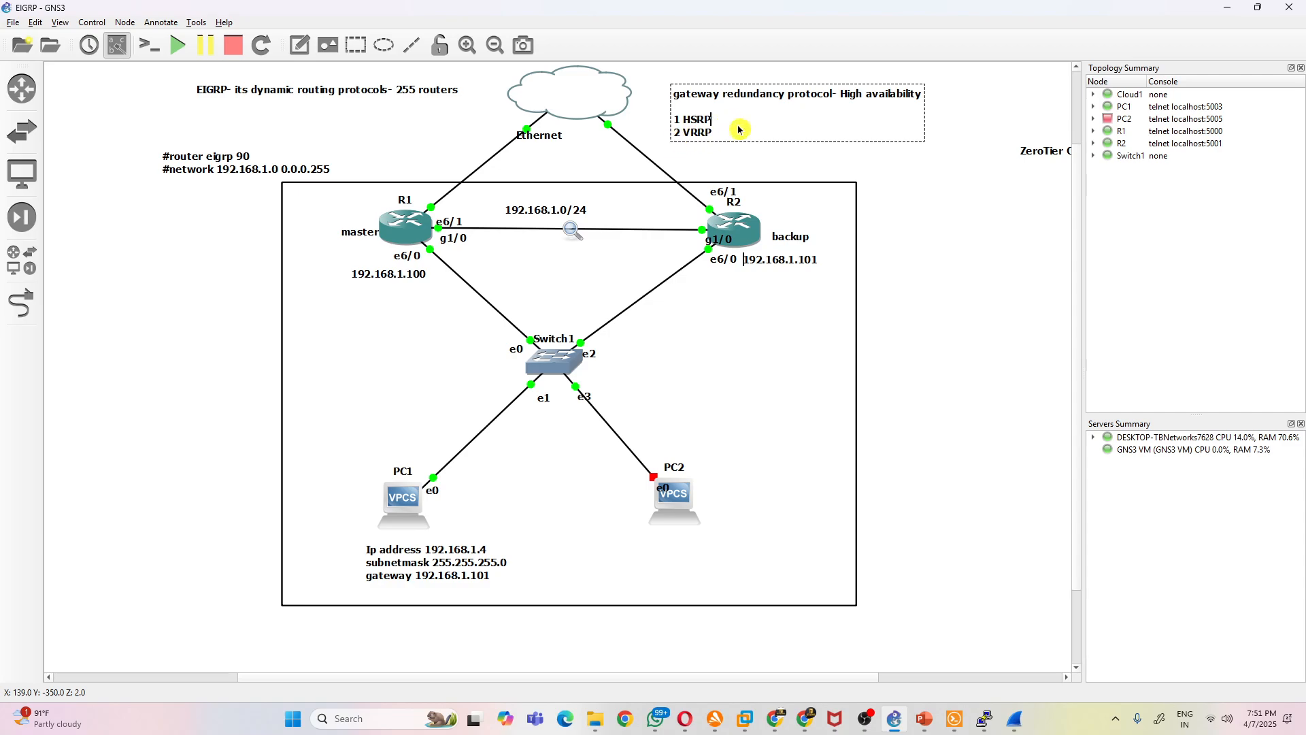
left_click(714, 135)
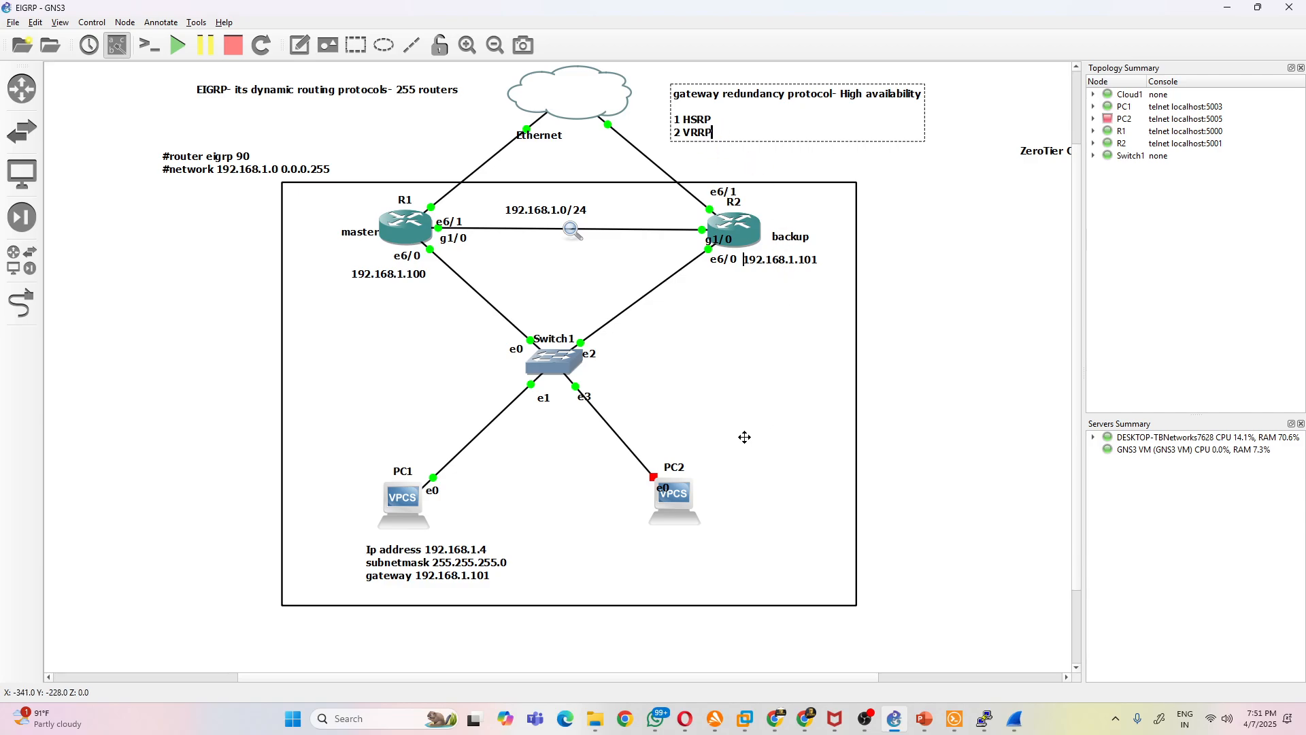
- Move PC2 outward below R2, start it, and shift its e0 label off the icon
left_click_drag(685, 525, 748, 522)
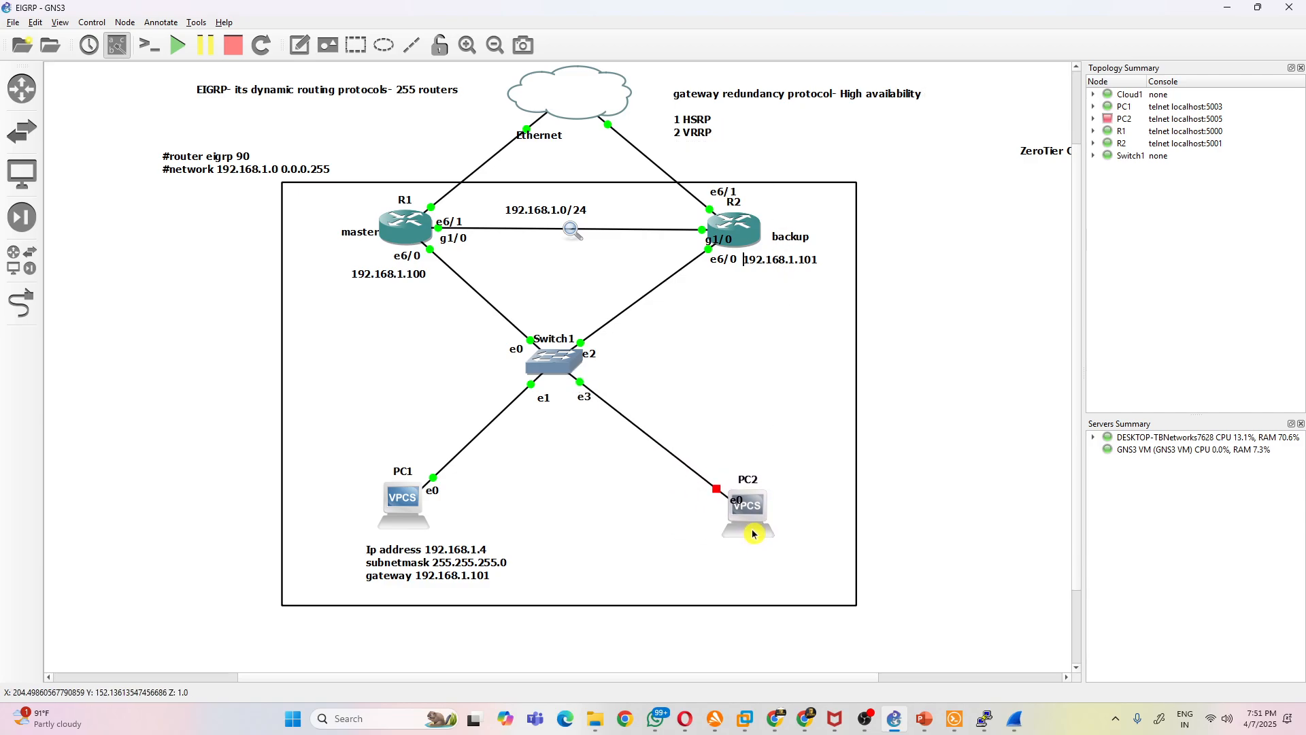
right_click(748, 522)
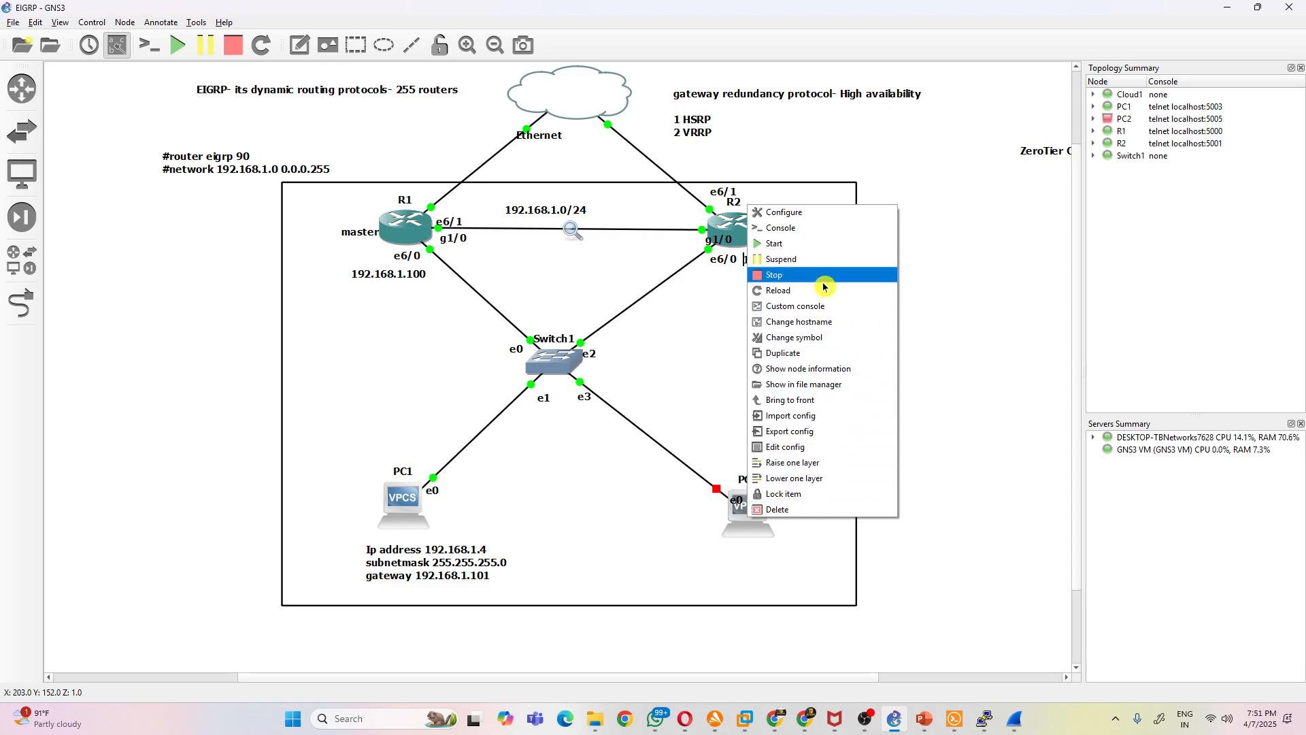
left_click(815, 243)
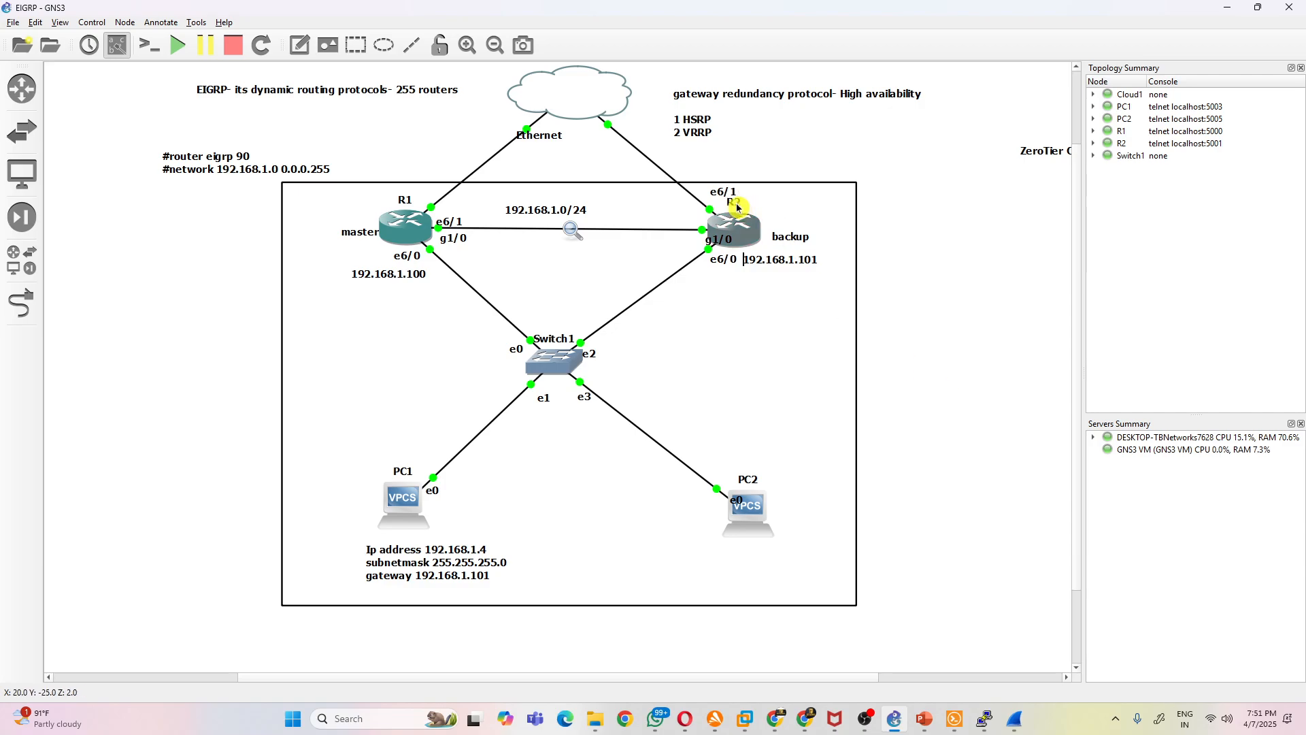
left_click_drag(736, 501, 708, 501)
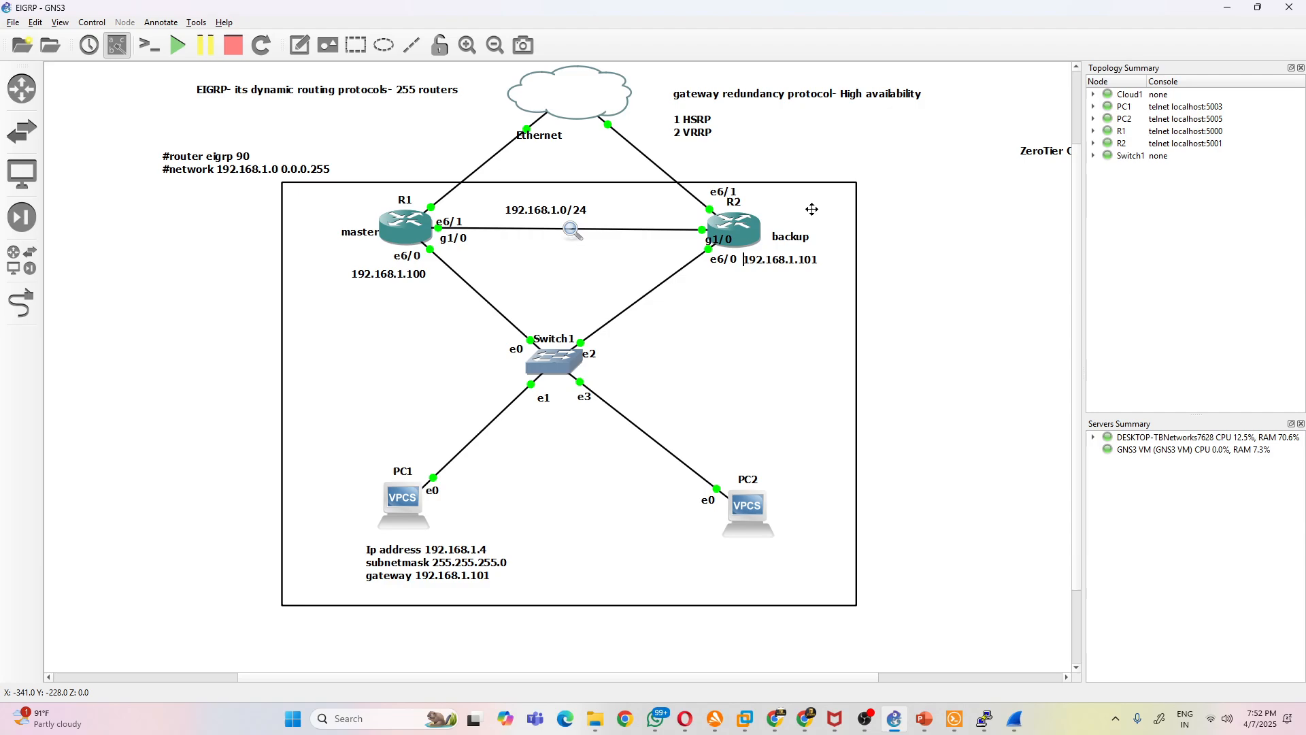
left_click(419, 288)
left_click(987, 297)
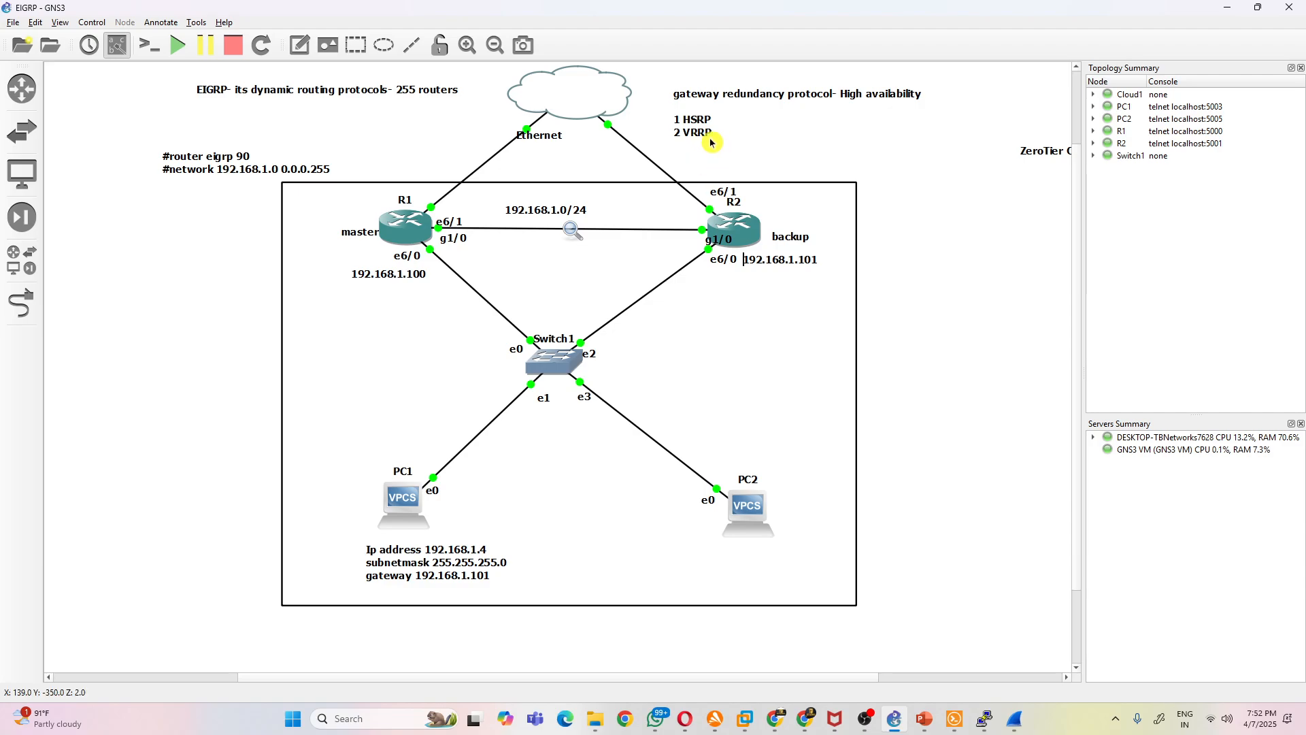
- Add a "VRRP logica gw 192.168.1.250" note beneath the link between R1 and R2
left_click(289, 46)
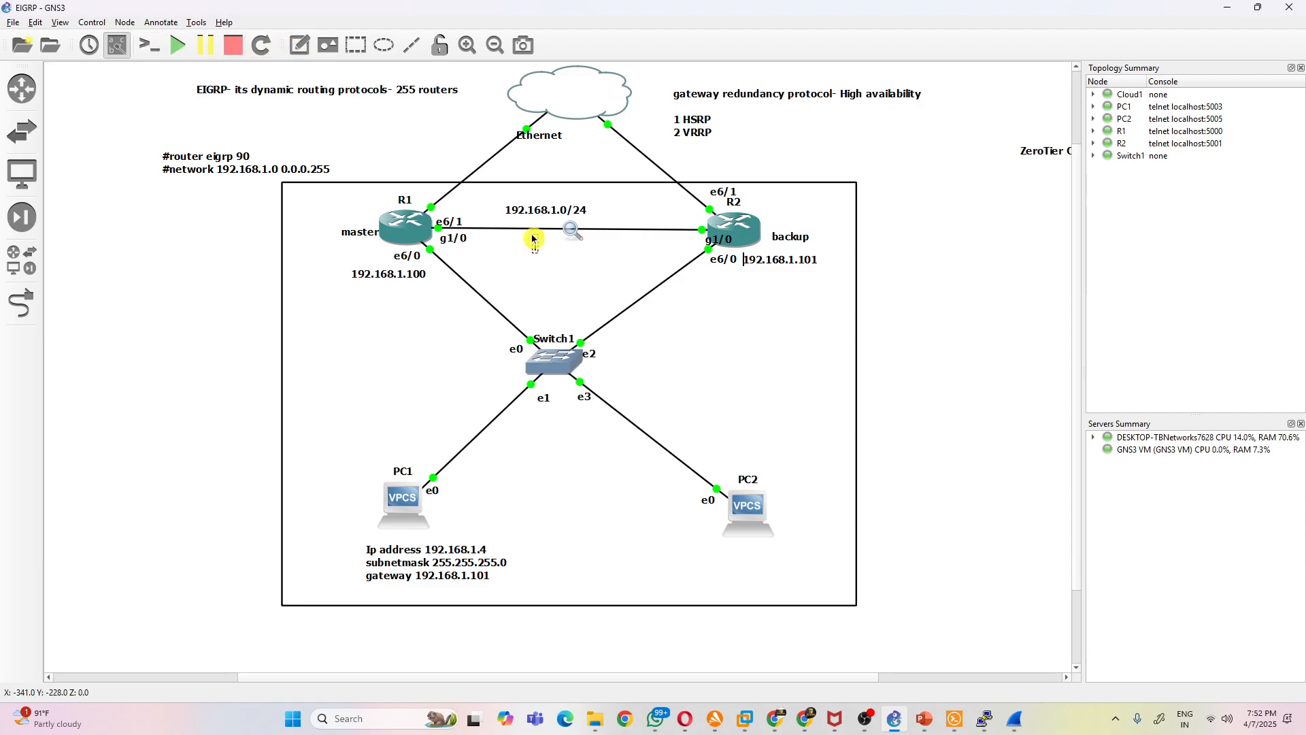
left_click(530, 234)
type("VRRP")
left_click(612, 276)
left_click_drag(556, 249, 562, 258)
double_click(568, 256)
left_click(569, 257)
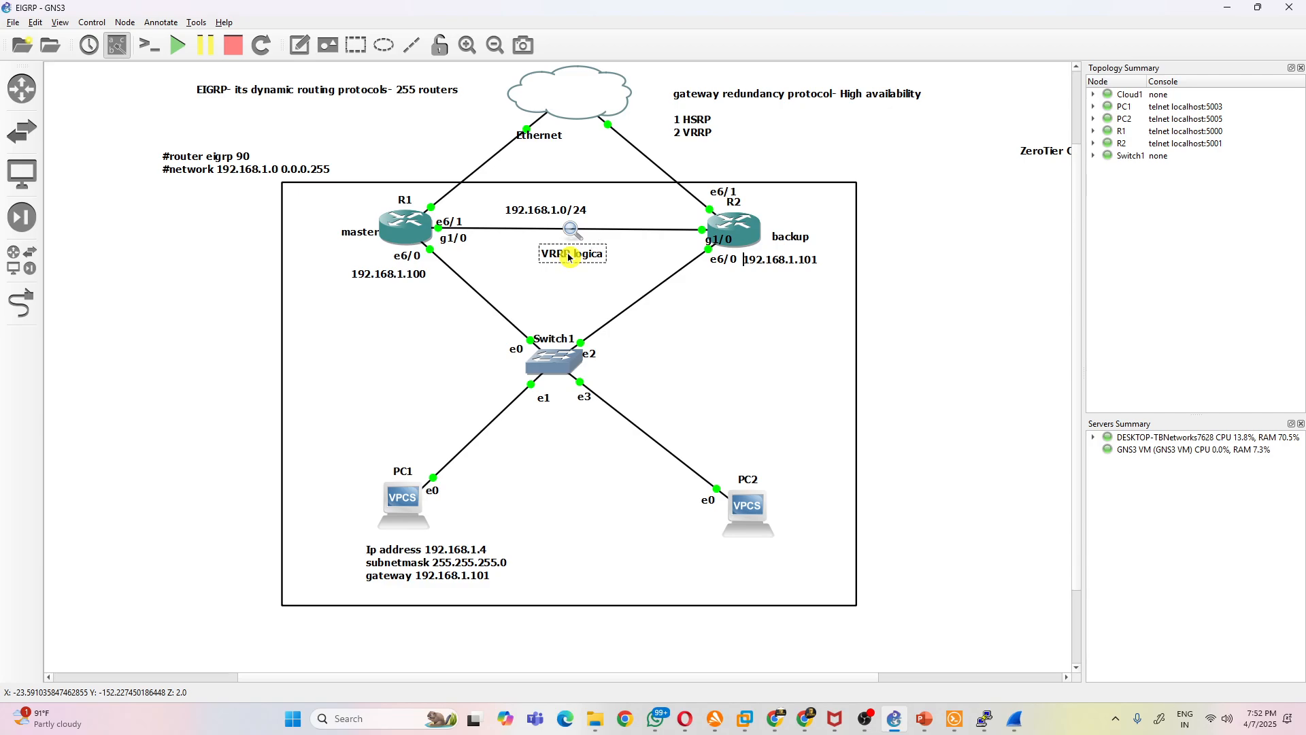
type("logica gw 192.")
type("168.1.250")
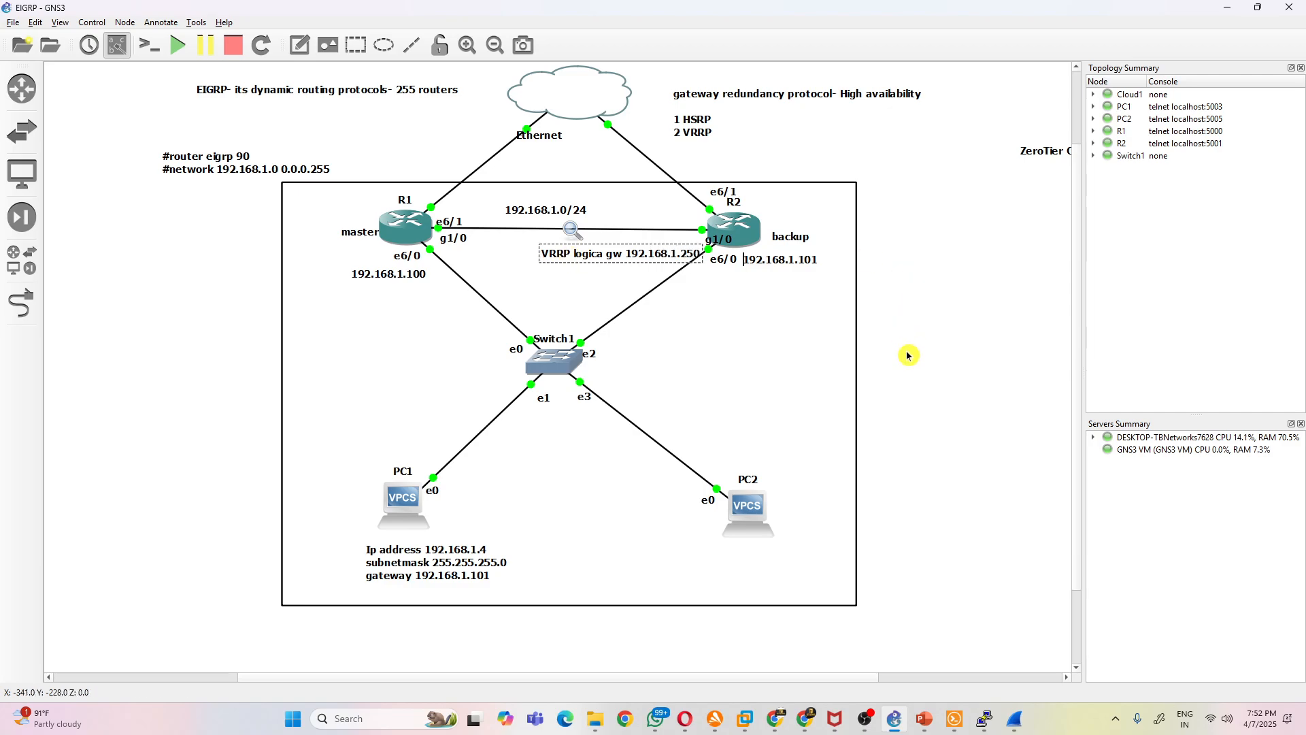
- Shift the VRRP gateway note closer to R1 beneath the router link and correct its text to "VRRP logical gw 192.168.1.250"
left_click(727, 401)
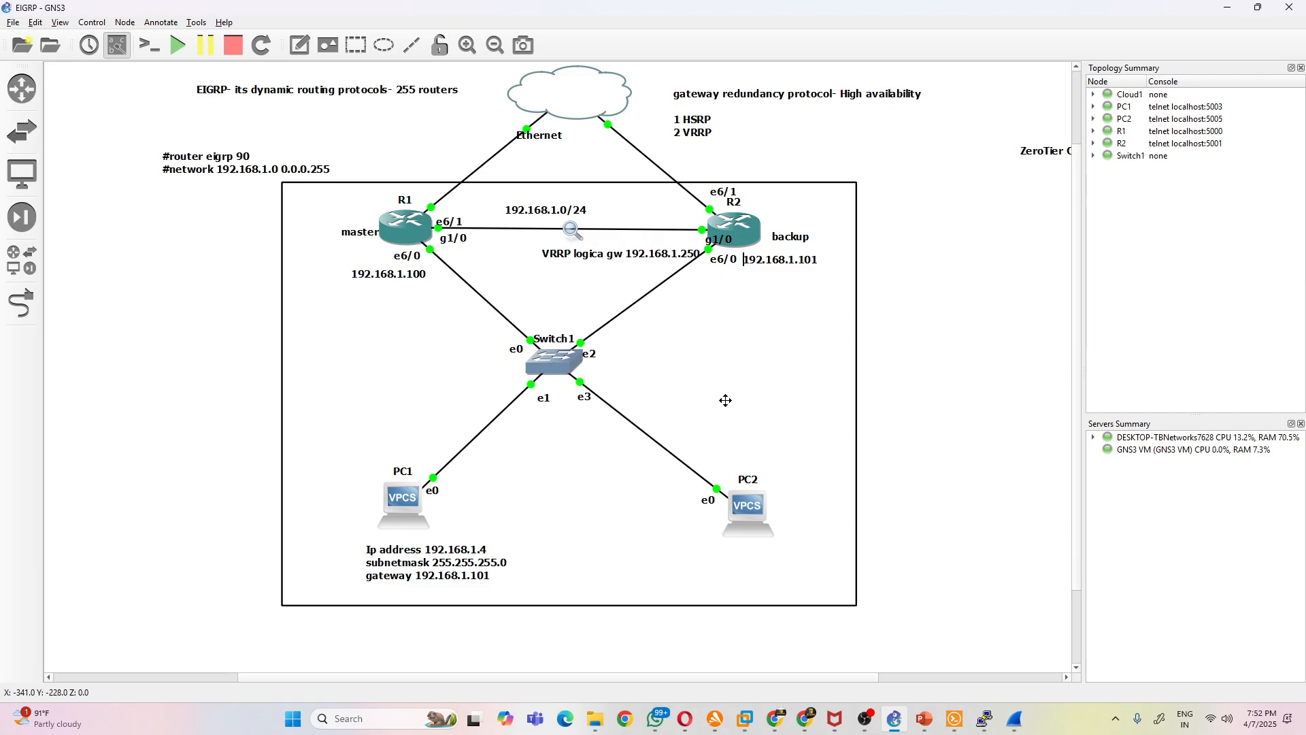
left_click_drag(616, 261, 578, 258)
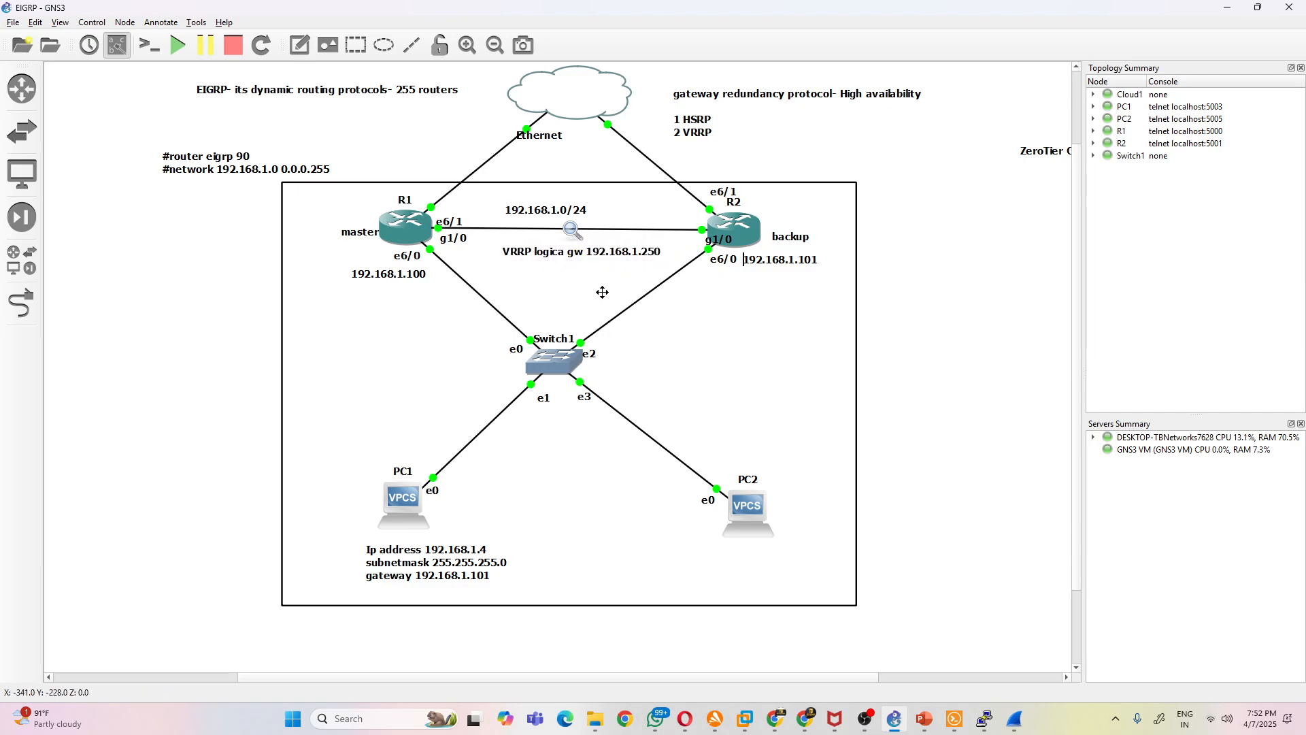
double_click(563, 256)
left_click(563, 256)
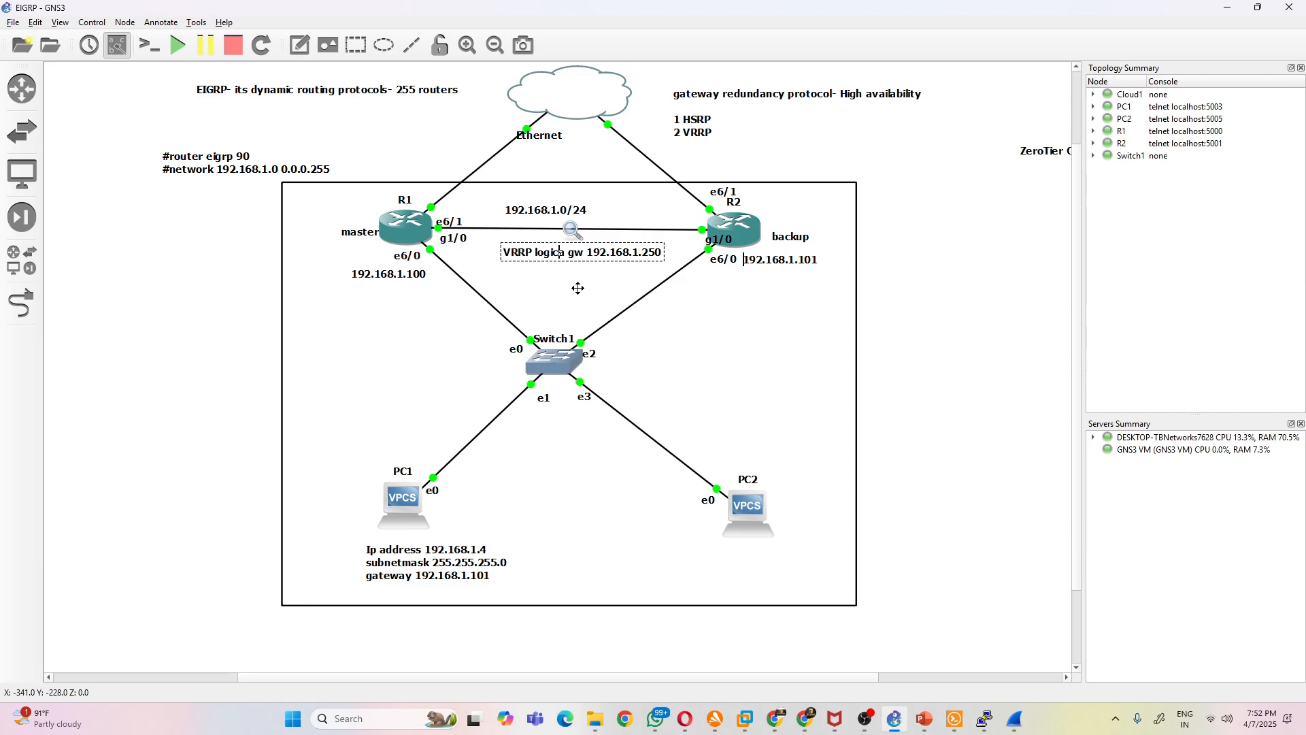
left_click(793, 387)
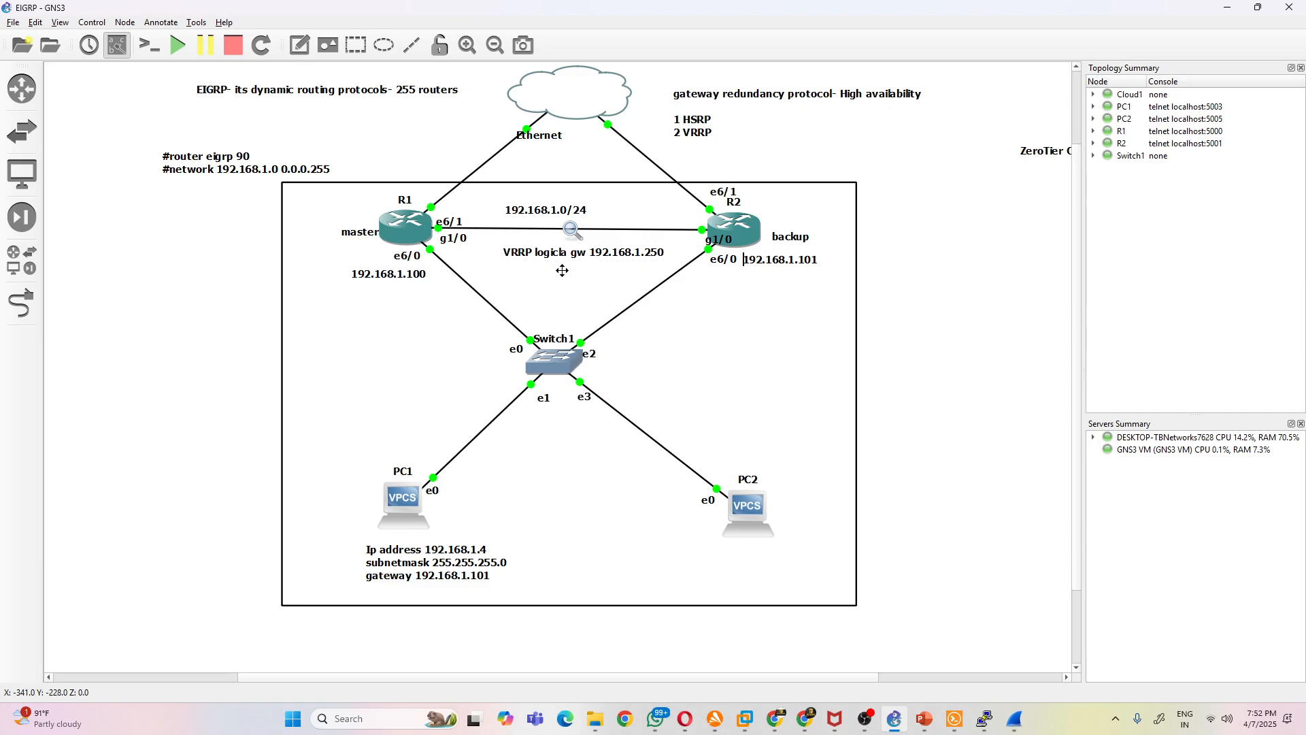
double_click(568, 254)
left_click(568, 255)
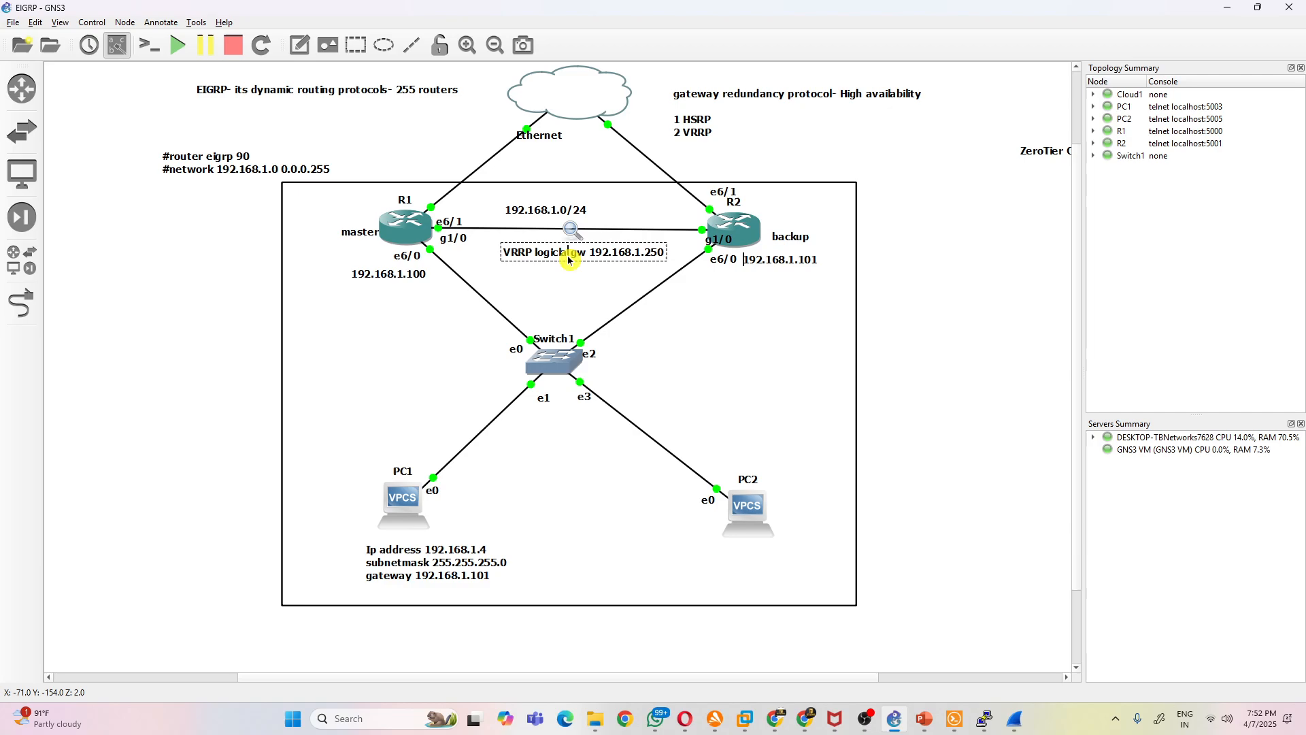
key("BackSpace")
key("BackSpace")
type("al")
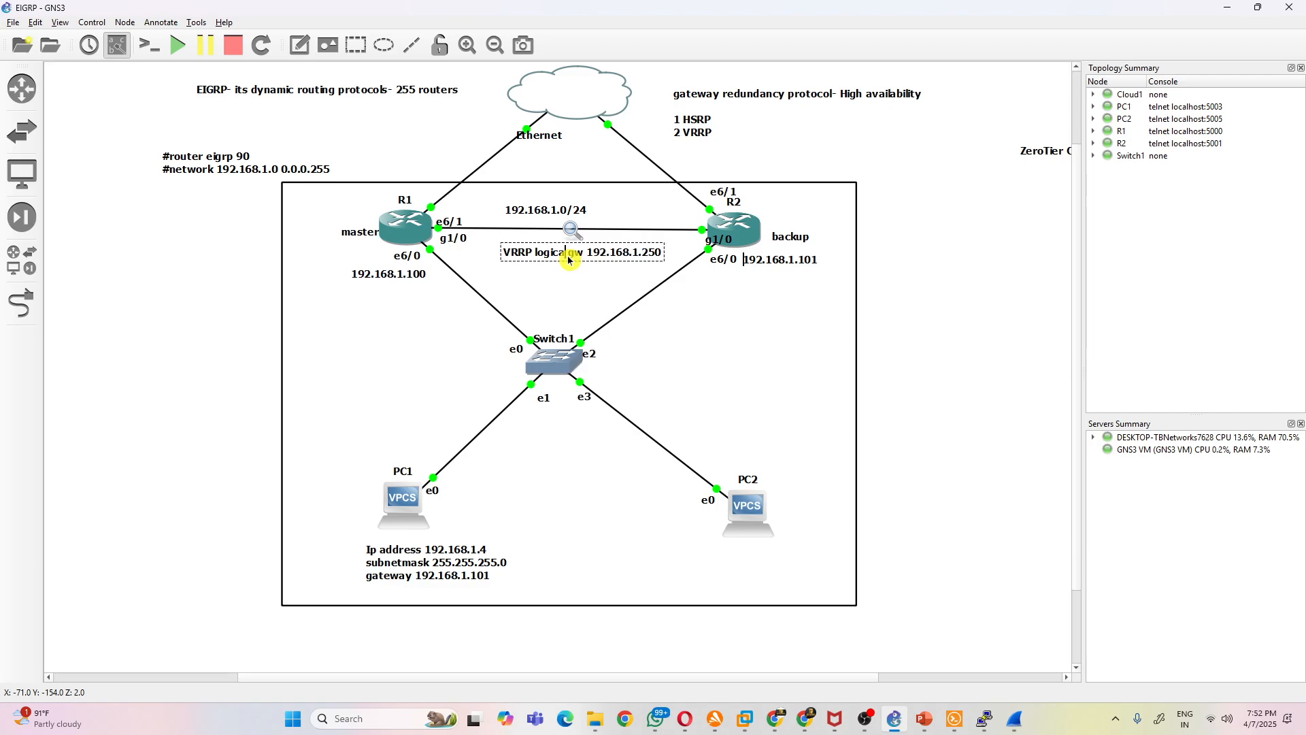
left_click(556, 303)
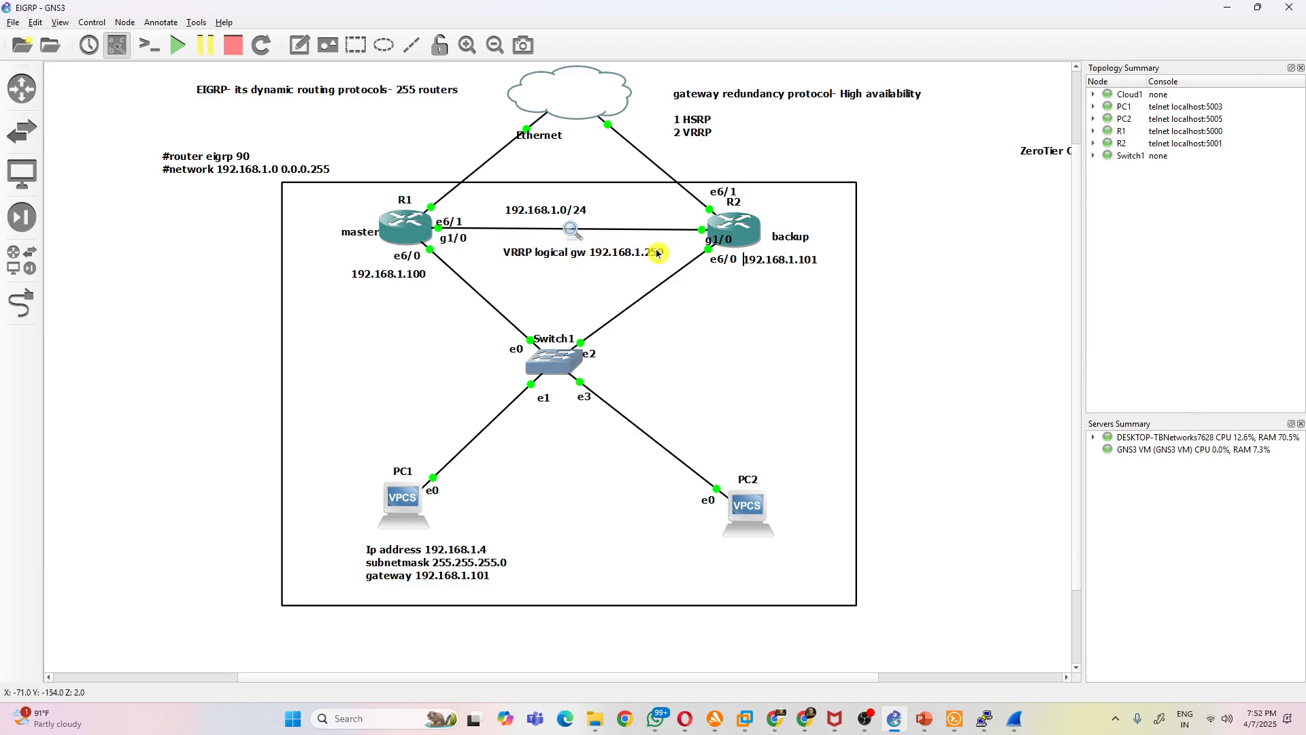
- Change the gateway line in the note below PC1 to 192.168.1.250
double_click(492, 578)
left_click(494, 578)
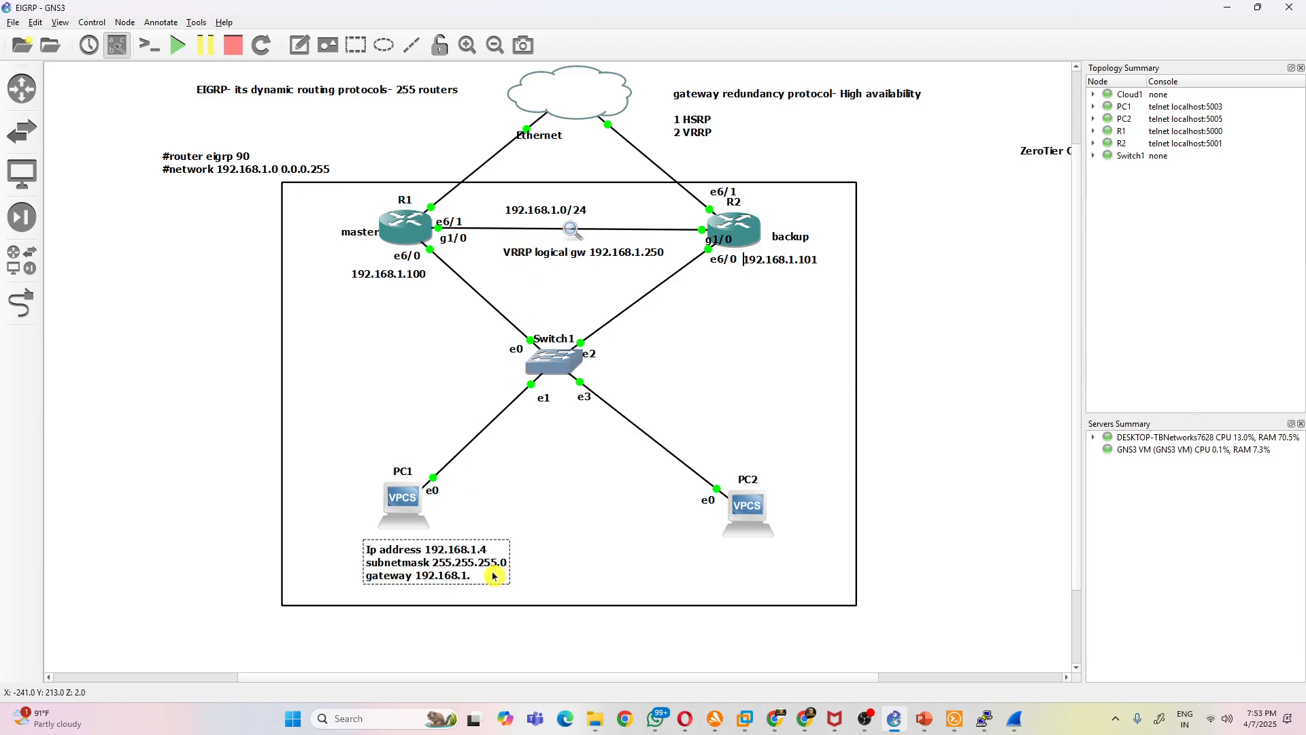
type("0")
left_click(594, 550)
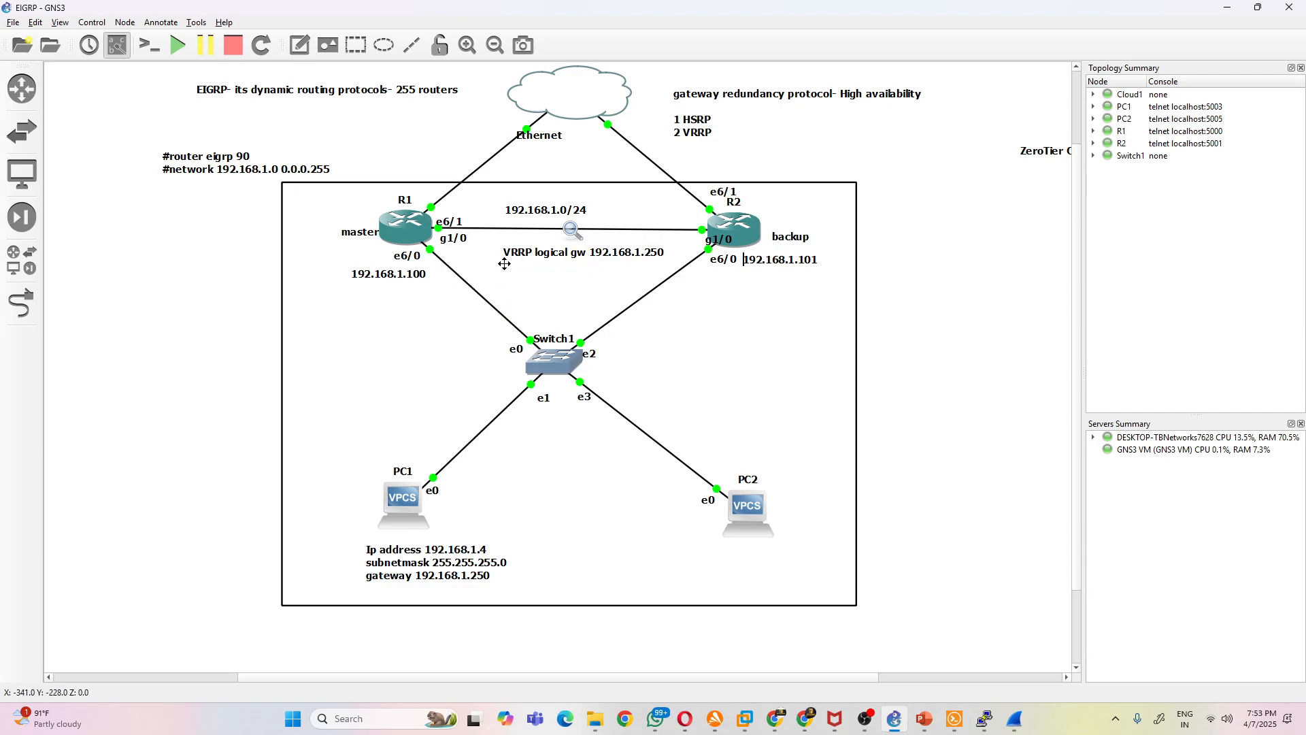
left_click(640, 232)
left_click(526, 99)
left_click(763, 271)
left_click(406, 213)
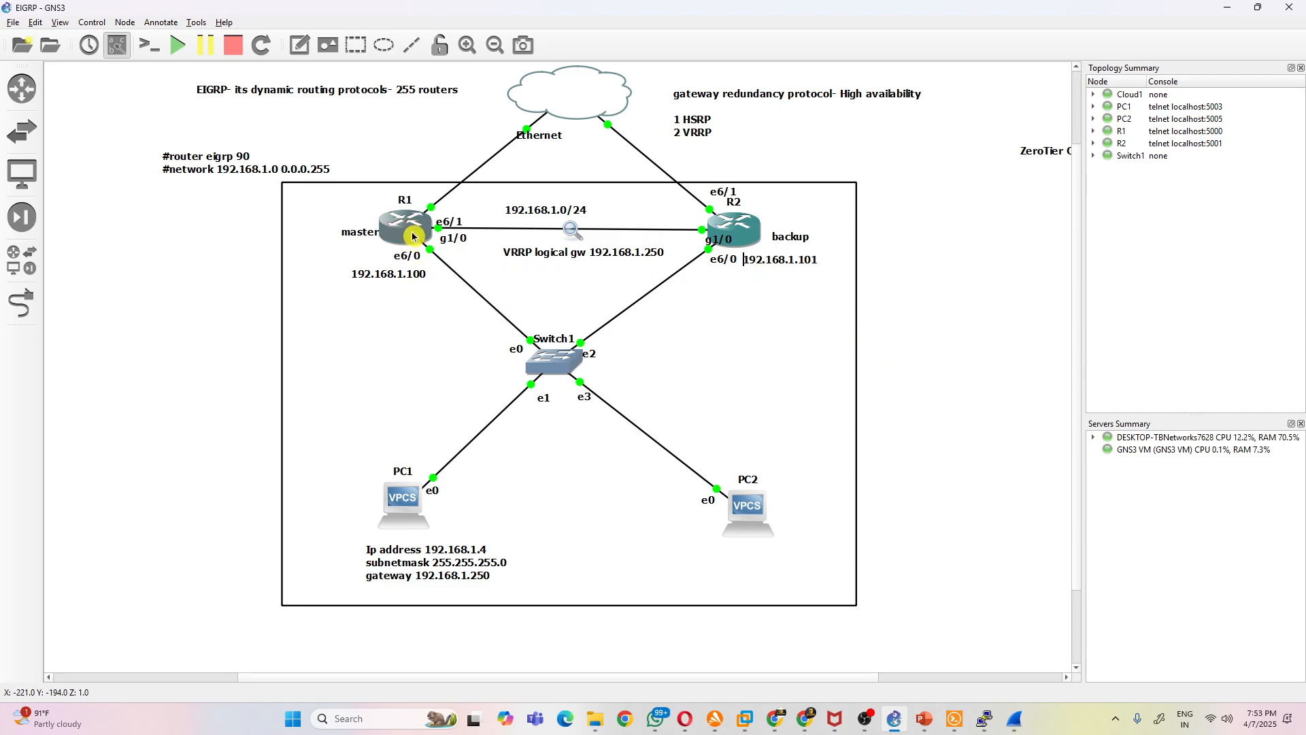
- Highlight the address 192.168.1.250 and the word VRRP in the logical gateway note between R1 and R2
double_click(542, 263)
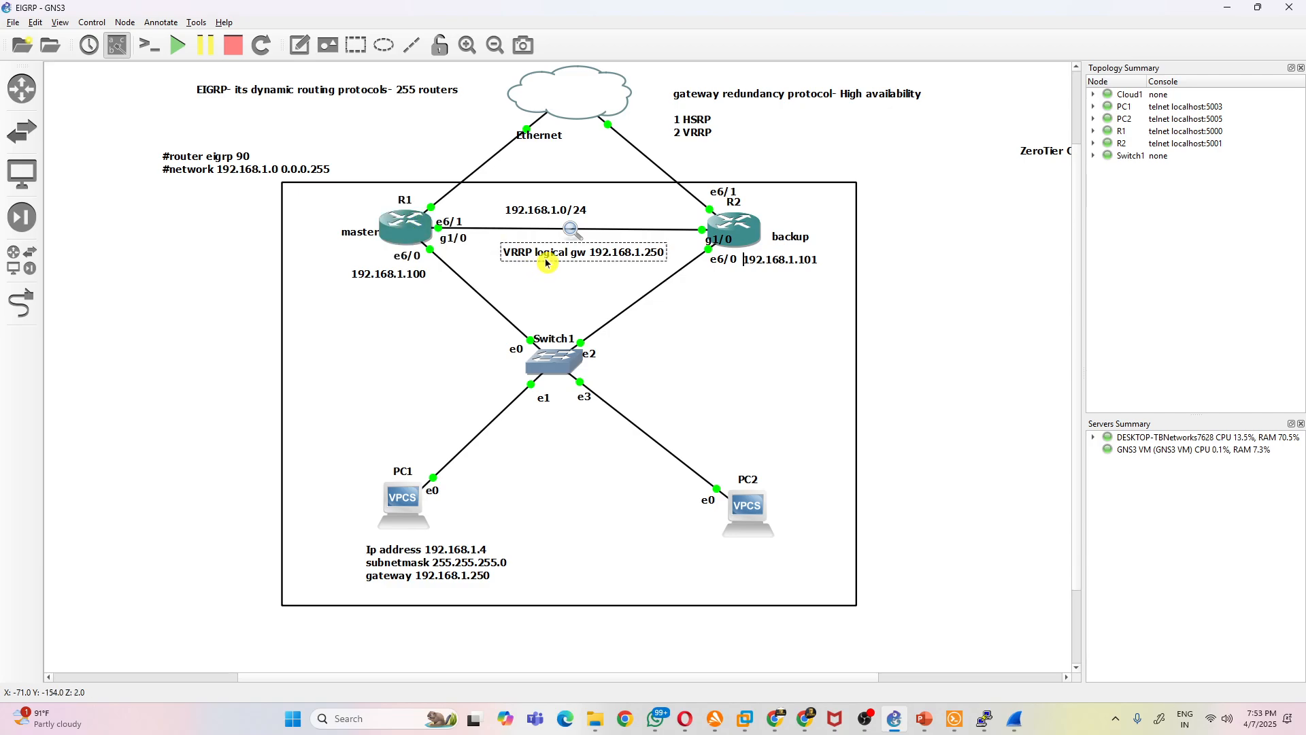
double_click(588, 256)
left_click(633, 257)
left_click_drag(591, 252, 668, 253)
left_click(603, 255)
left_click_drag(657, 262, 665, 255)
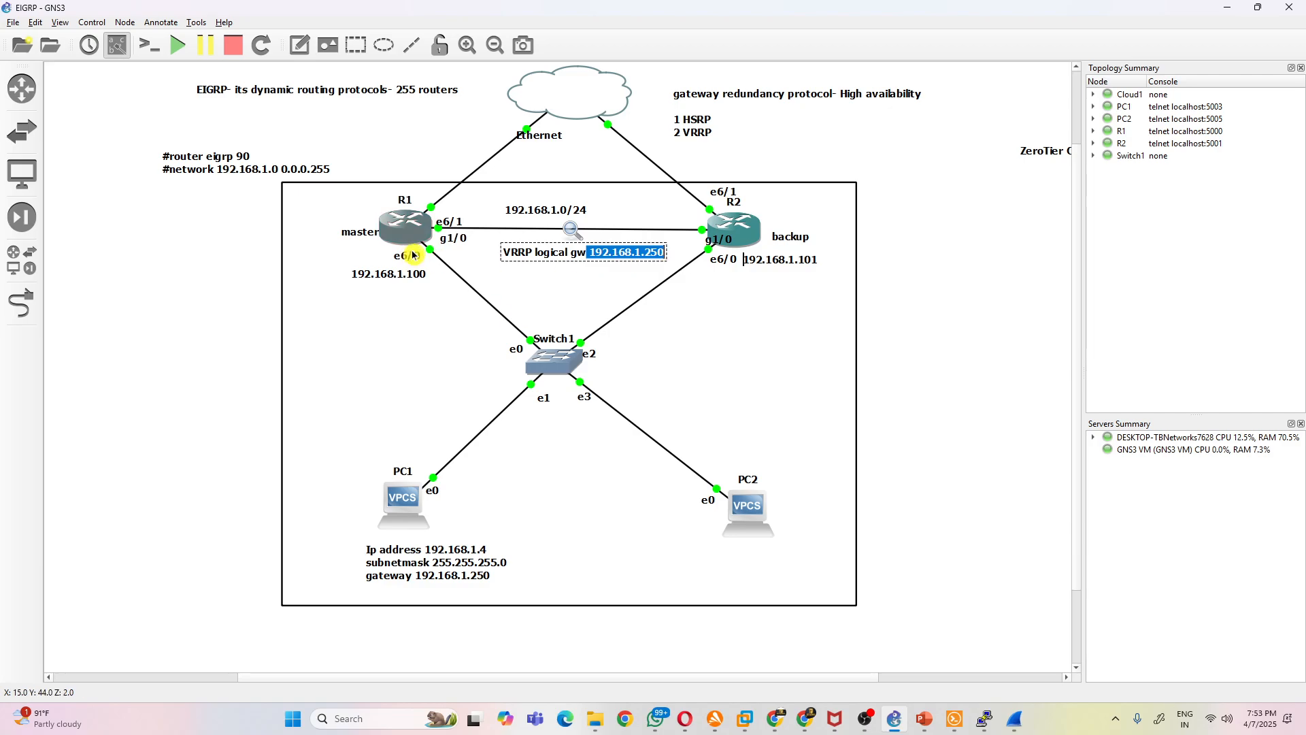
left_click_drag(534, 260, 505, 253)
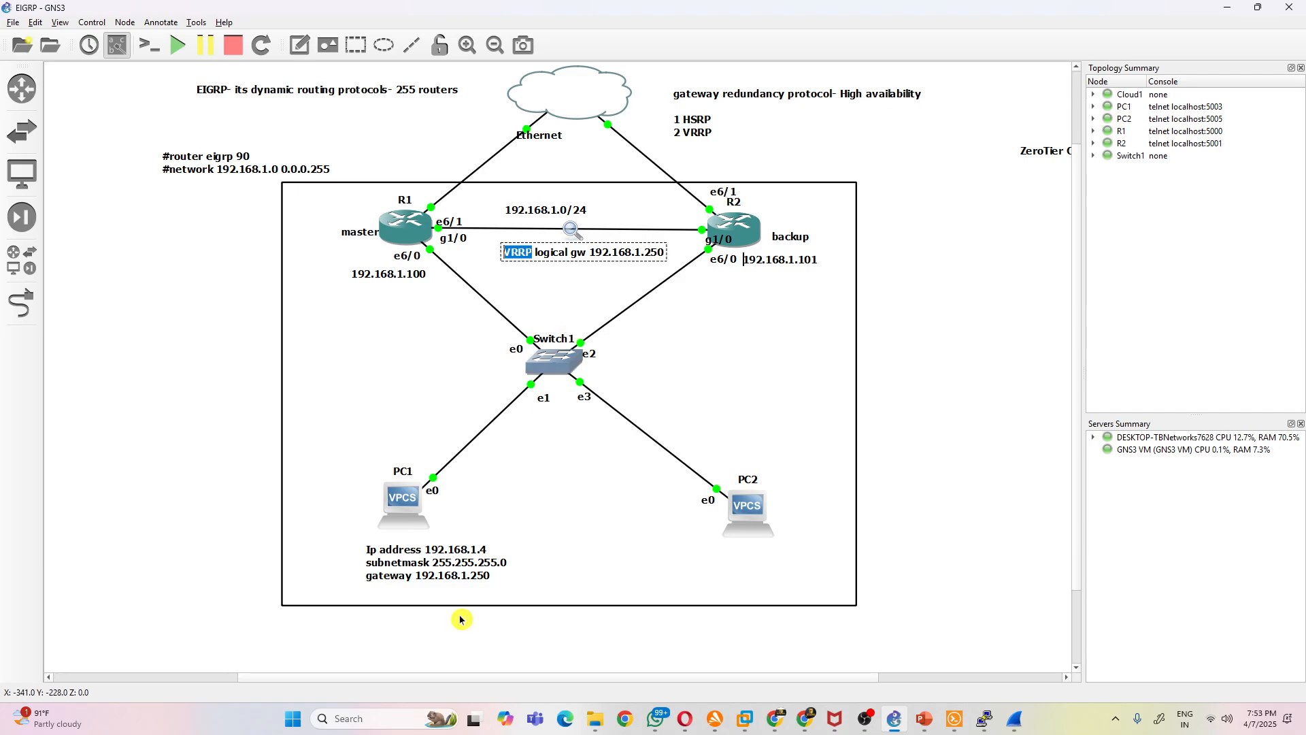
- Highlight the gateway address in the note below PC1 to point it out
double_click(480, 580)
left_click(493, 580)
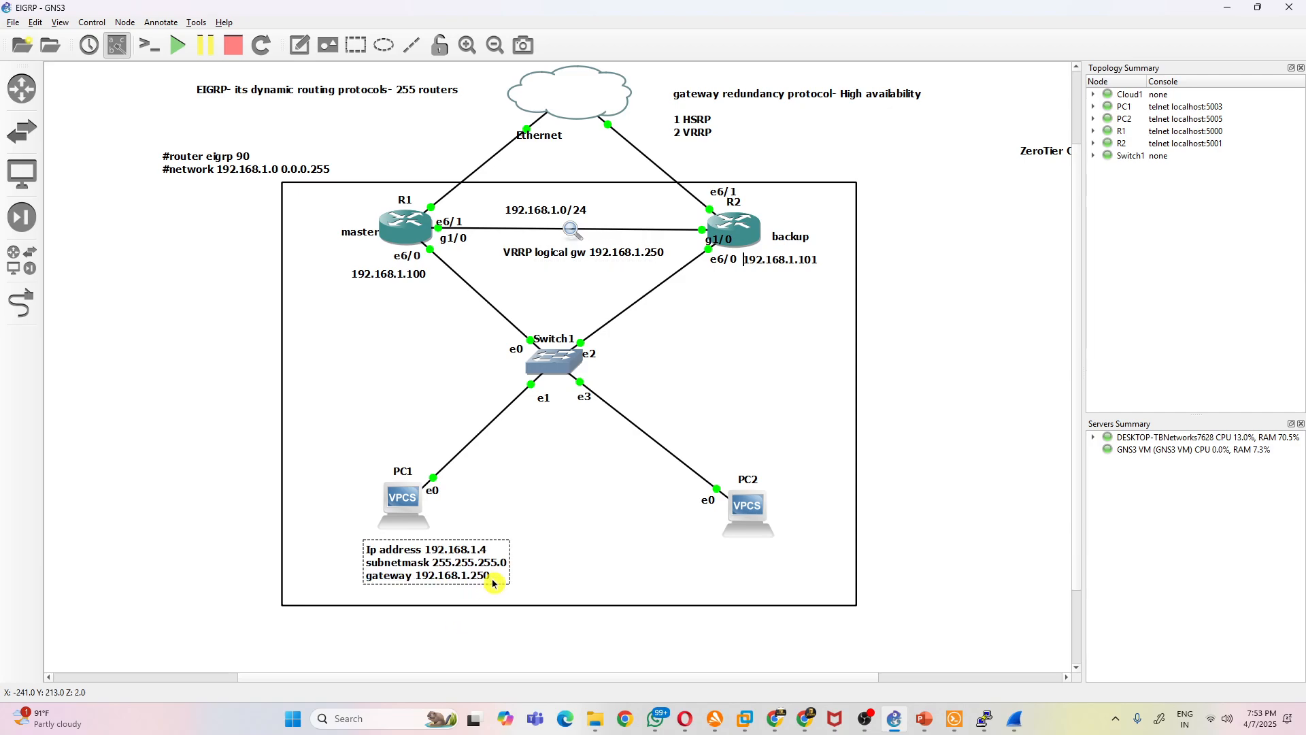
left_click_drag(492, 579, 415, 577)
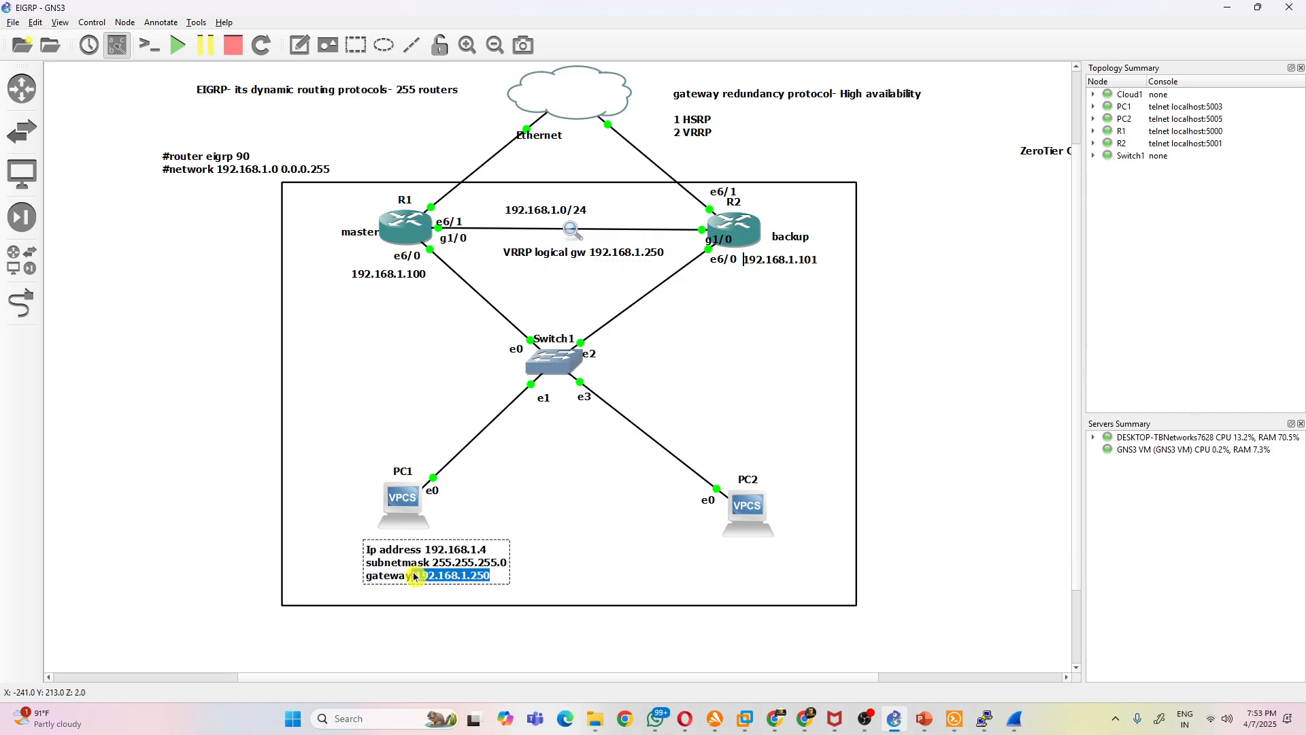
left_click(889, 487)
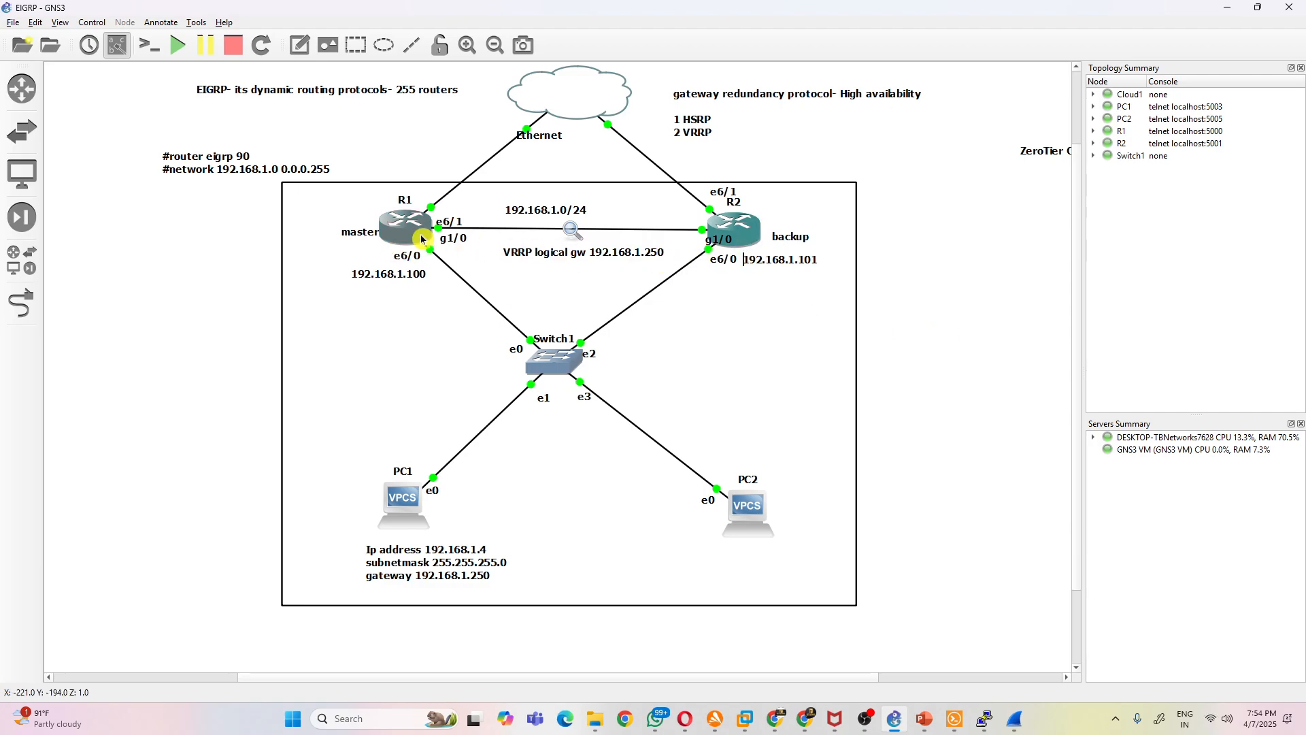
- Shift the rectangle framing the routers, switch and PCs slightly to the right
left_click(725, 223)
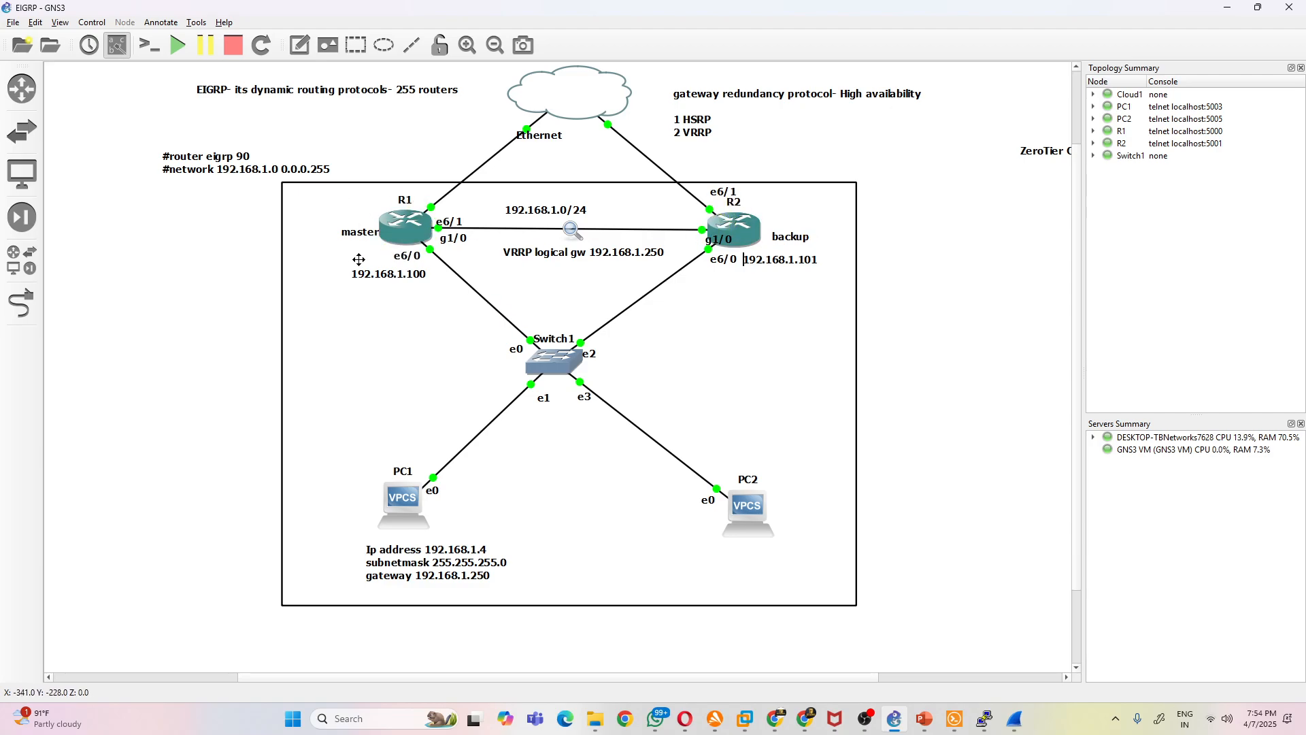
left_click(653, 234)
left_click_drag(817, 419, 828, 418)
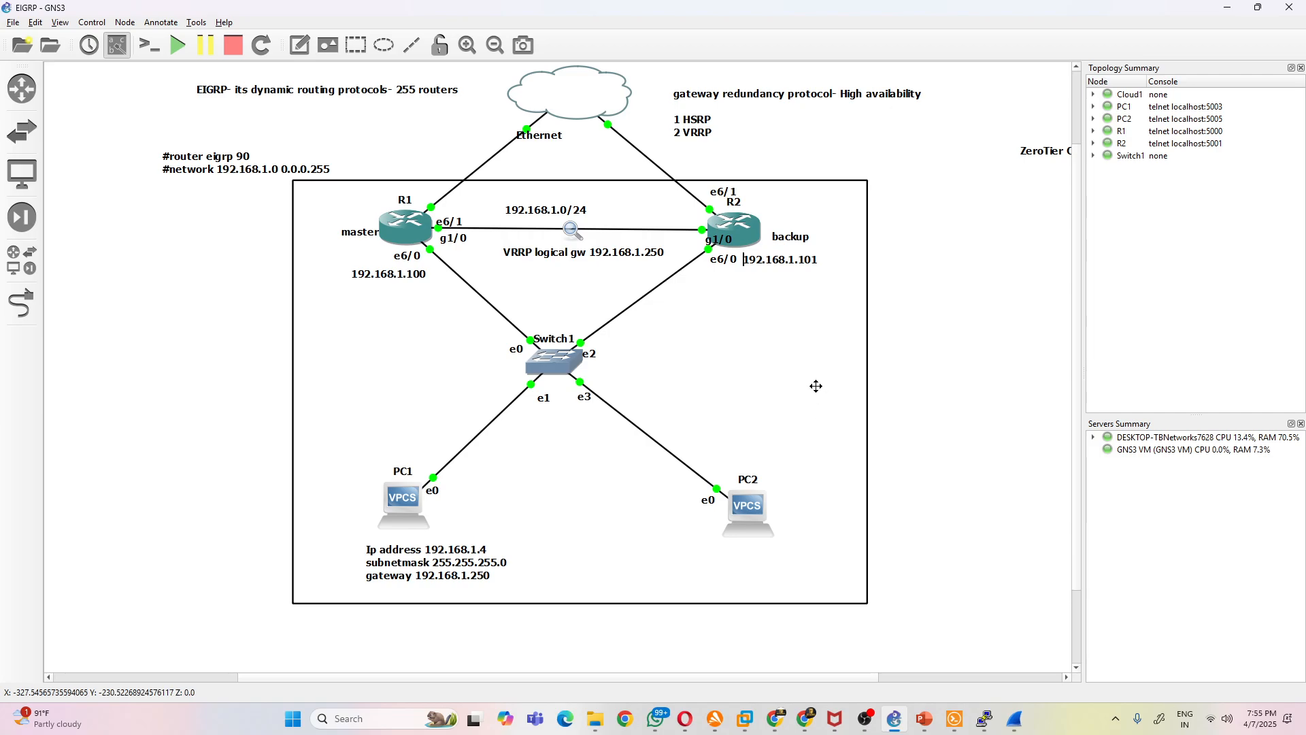
left_click(985, 286)
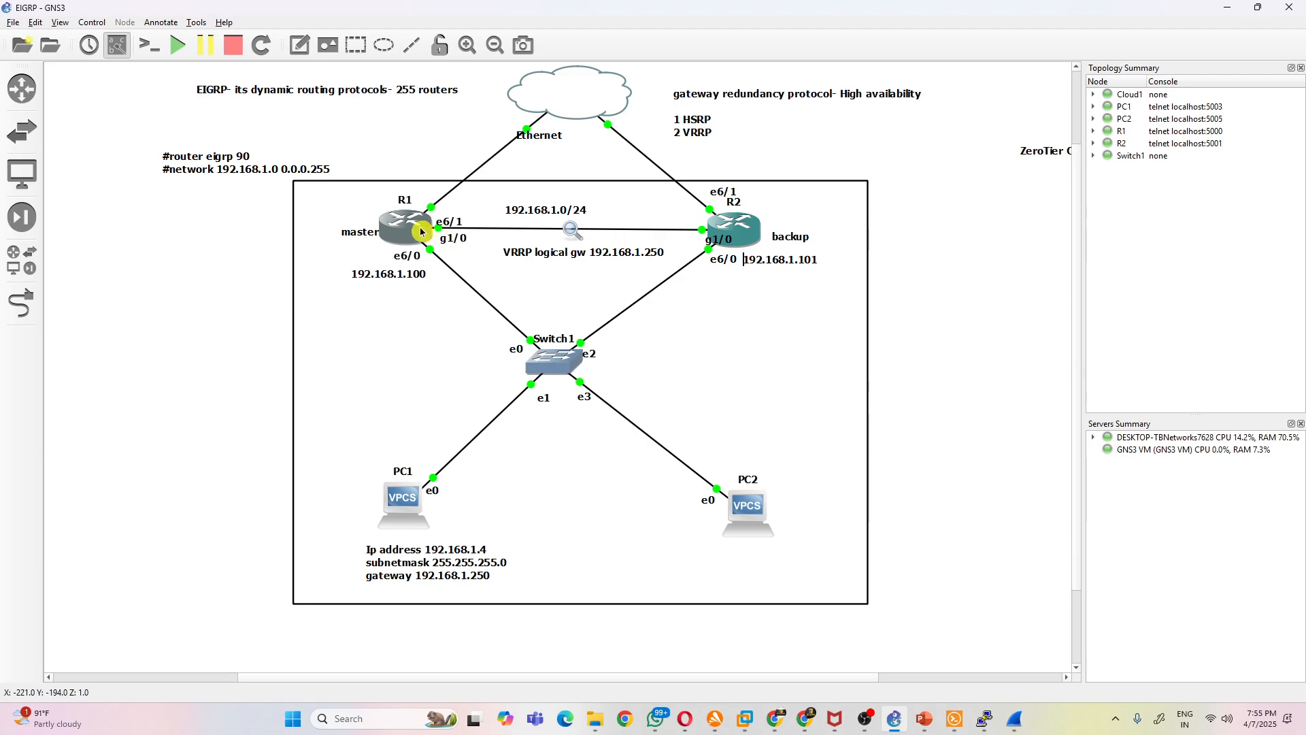
left_click(789, 341)
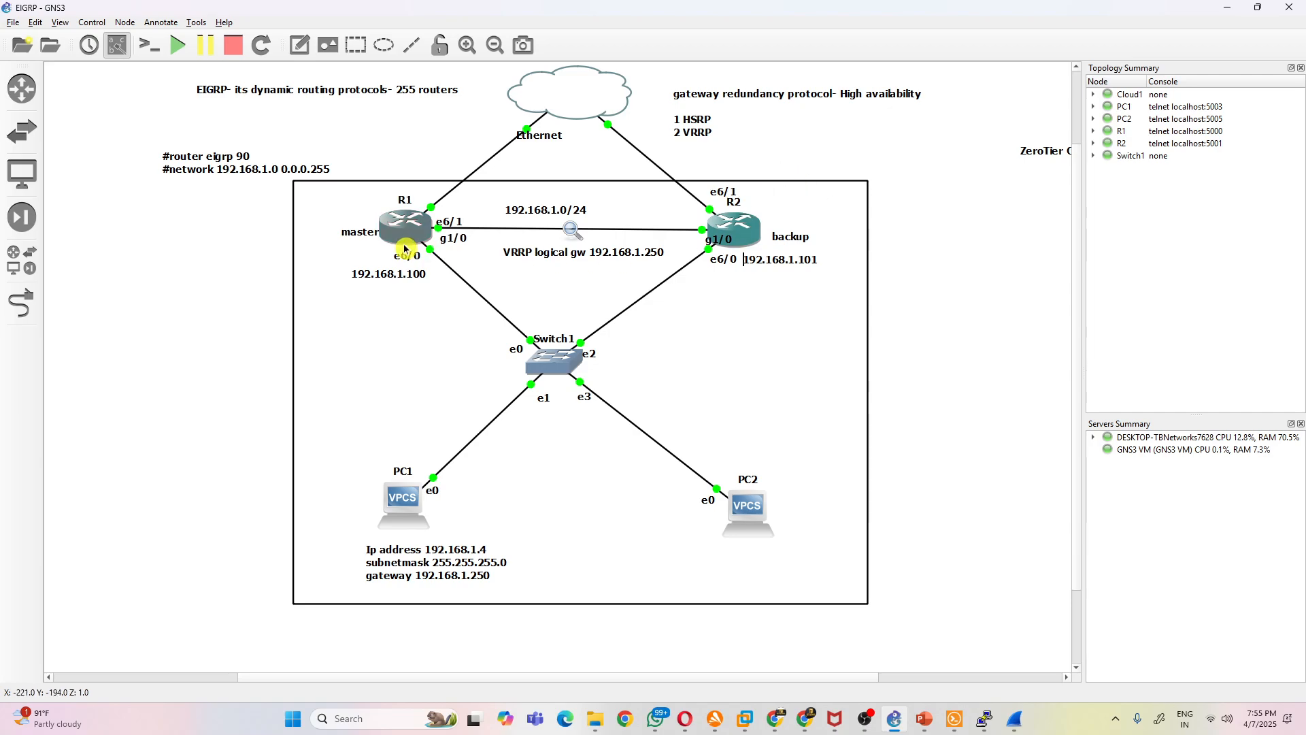
- Align the "master" label beside R1 and the "backup" label beside R2 at the height of the router icons
left_click_drag(368, 236, 359, 231)
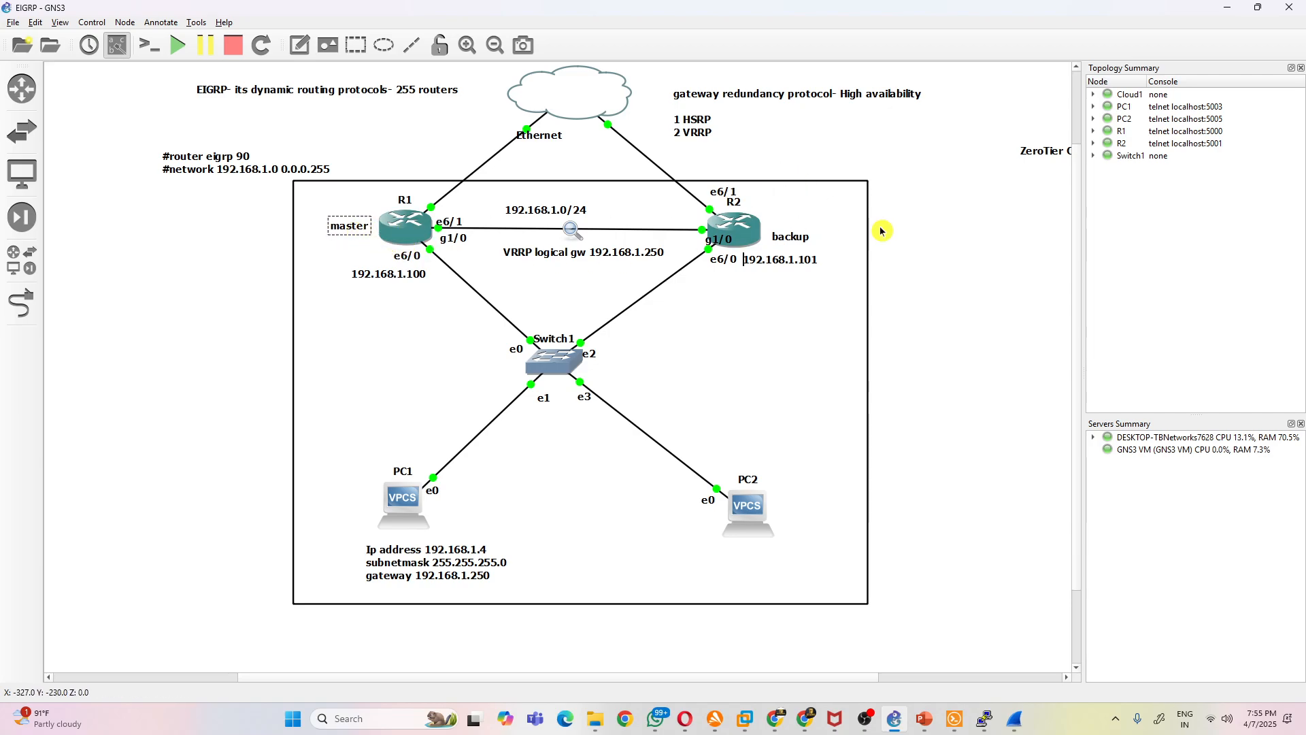
left_click_drag(791, 238, 784, 232)
left_click(783, 320)
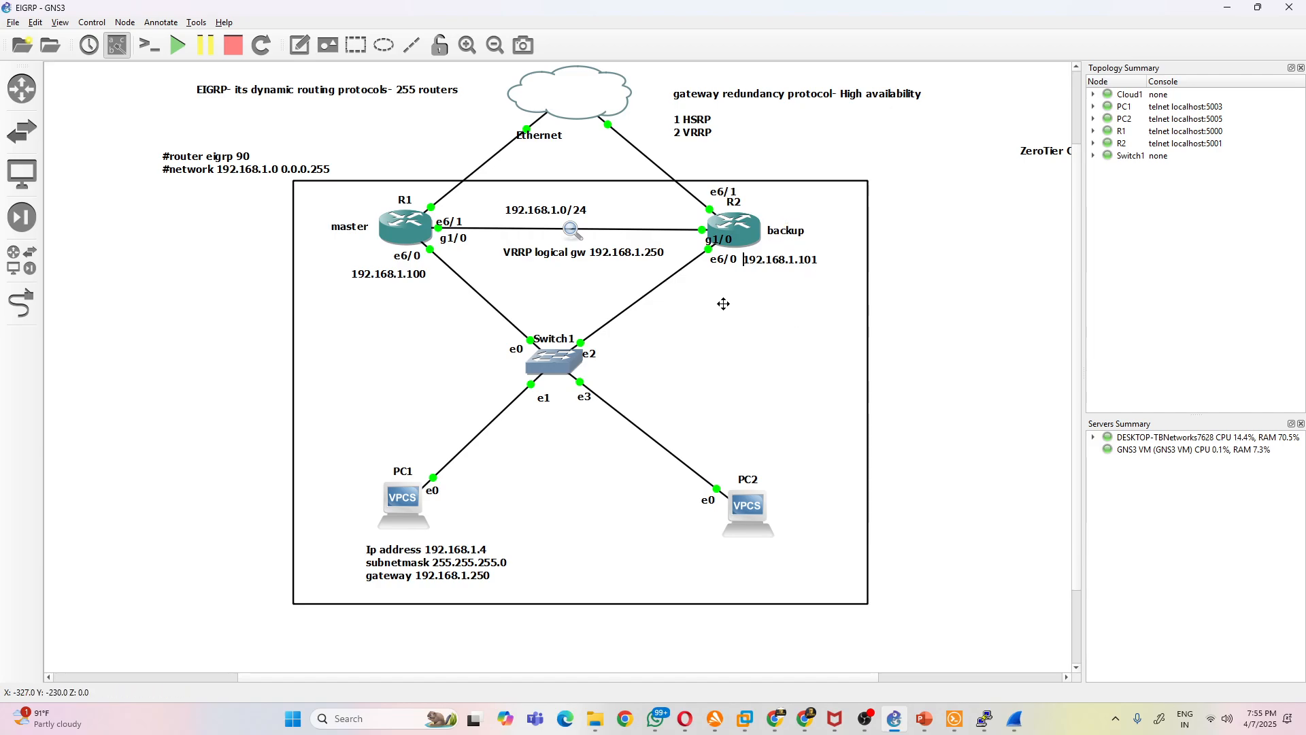
left_click_drag(340, 229, 344, 229)
left_click(721, 325)
left_click_drag(787, 231, 782, 230)
left_click(810, 323)
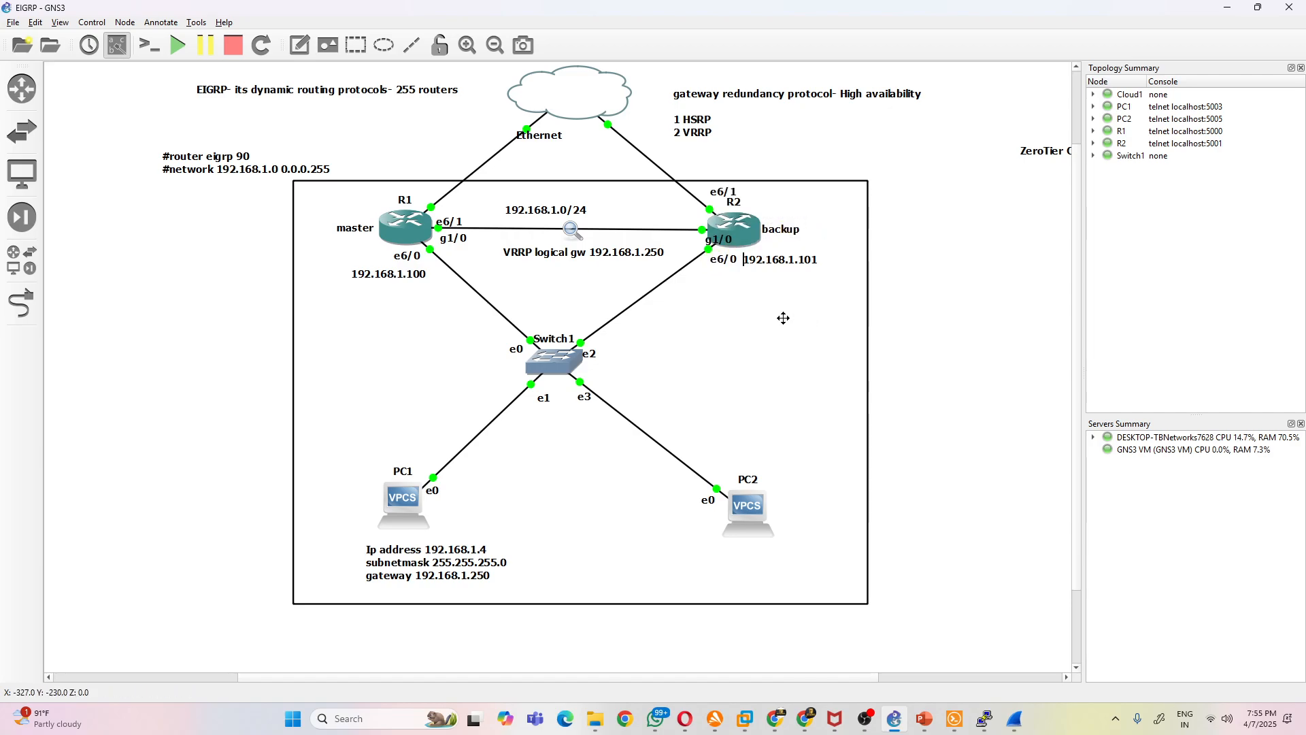
- Add a "VRRP priority=128" note inside the rectangle, below R1's 192.168.1.100 label
left_click(299, 45)
left_click(355, 304)
type("priorty ")
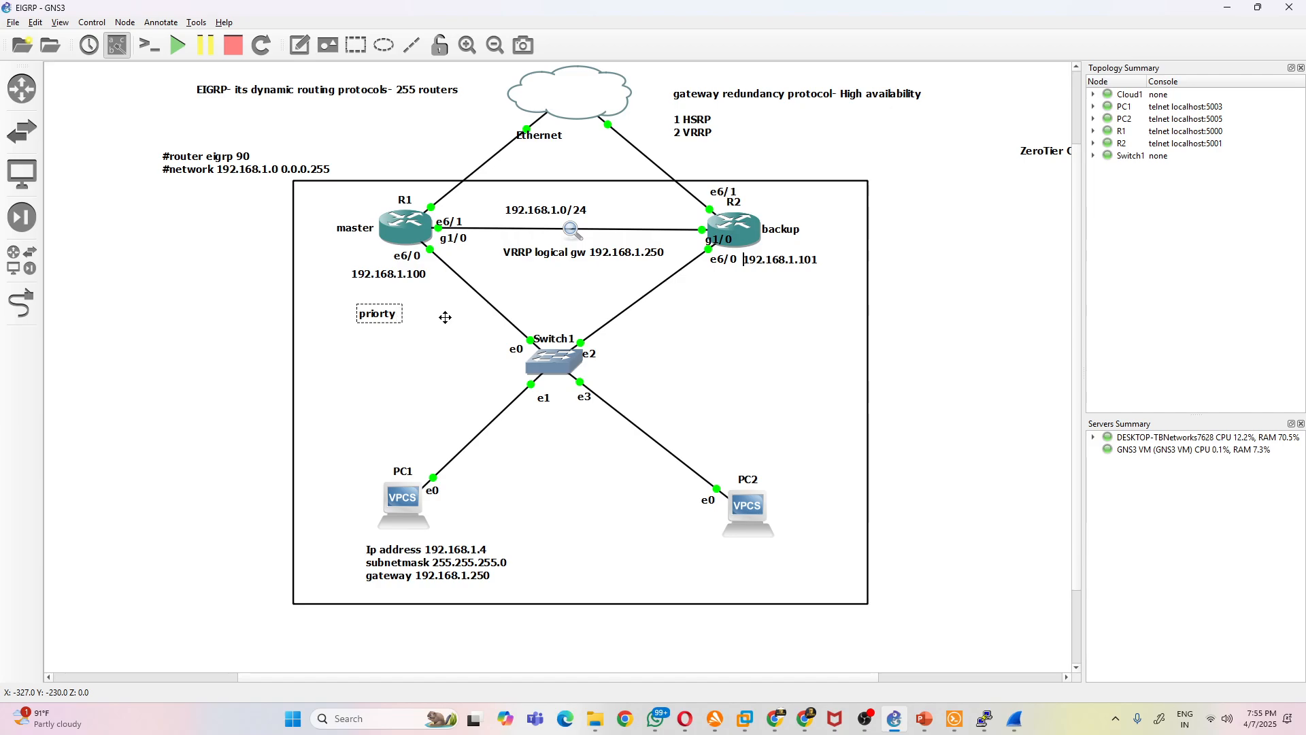
type("VRRP")
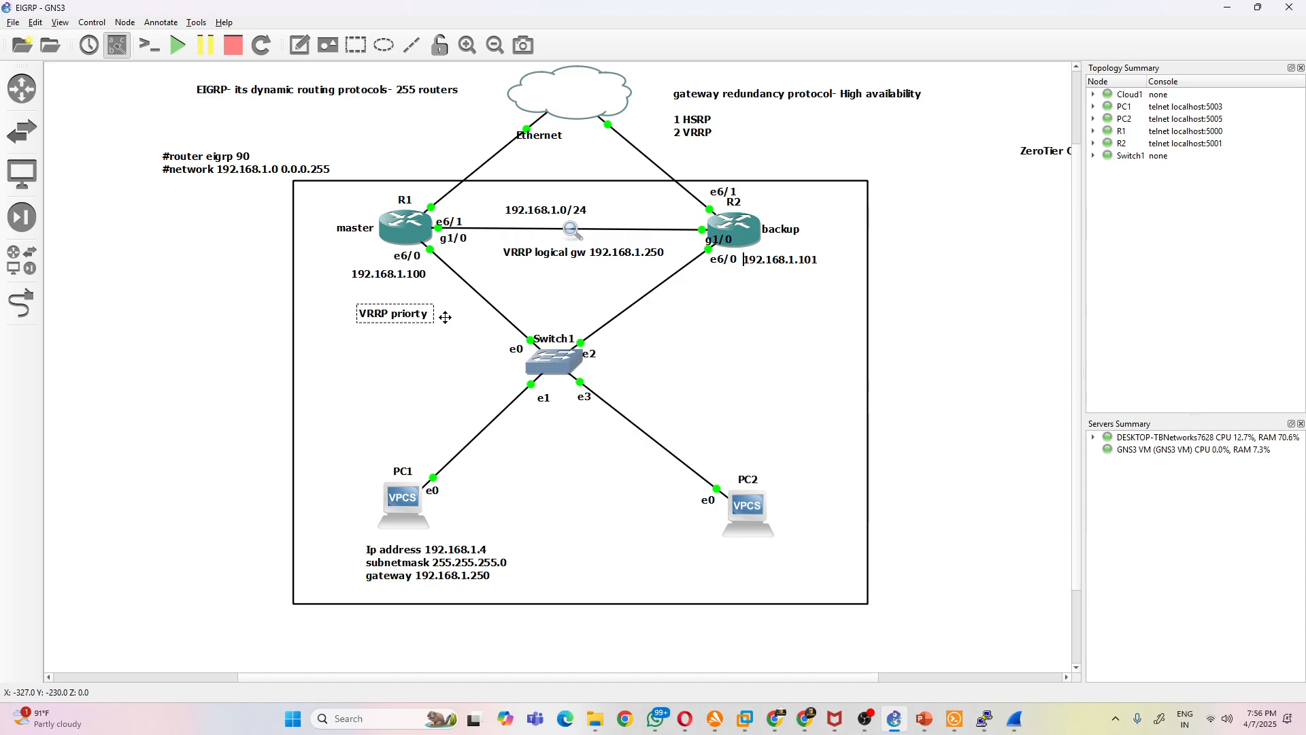
type("ity=128")
left_click_drag(445, 317, 418, 315)
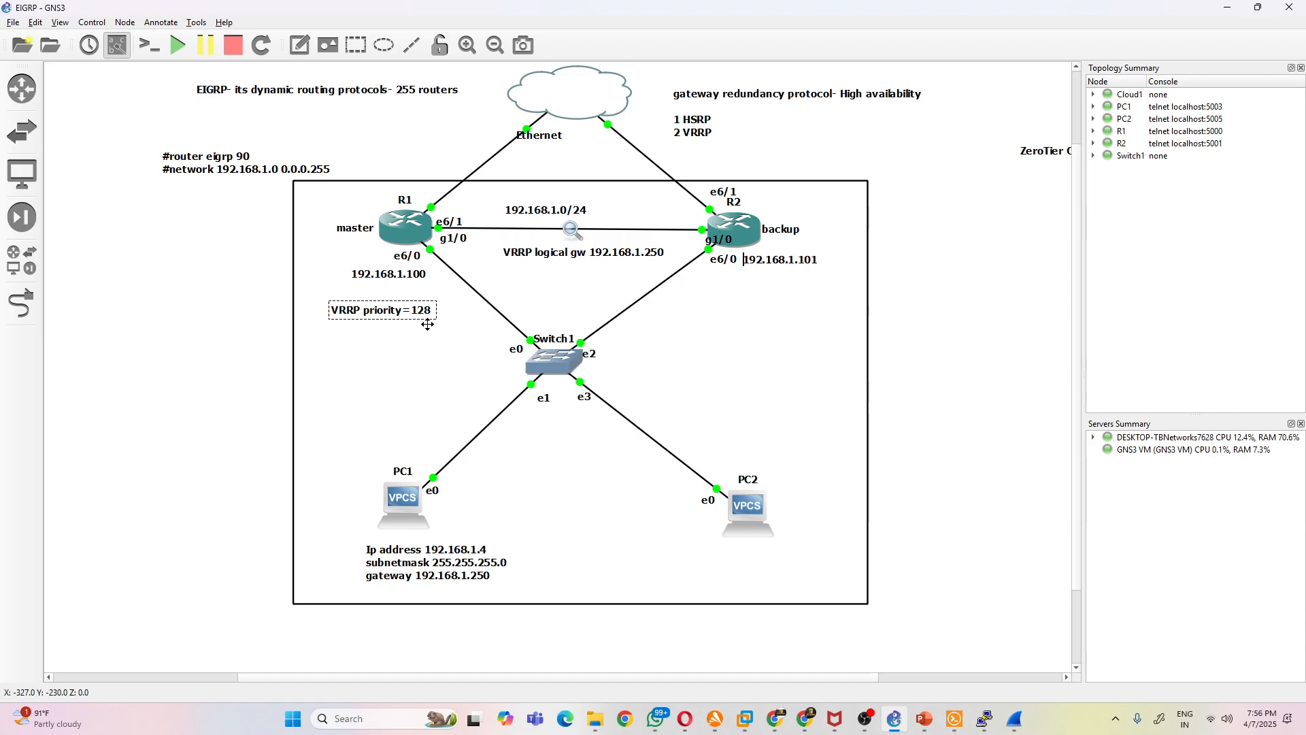
left_click(422, 309)
double_click(425, 310)
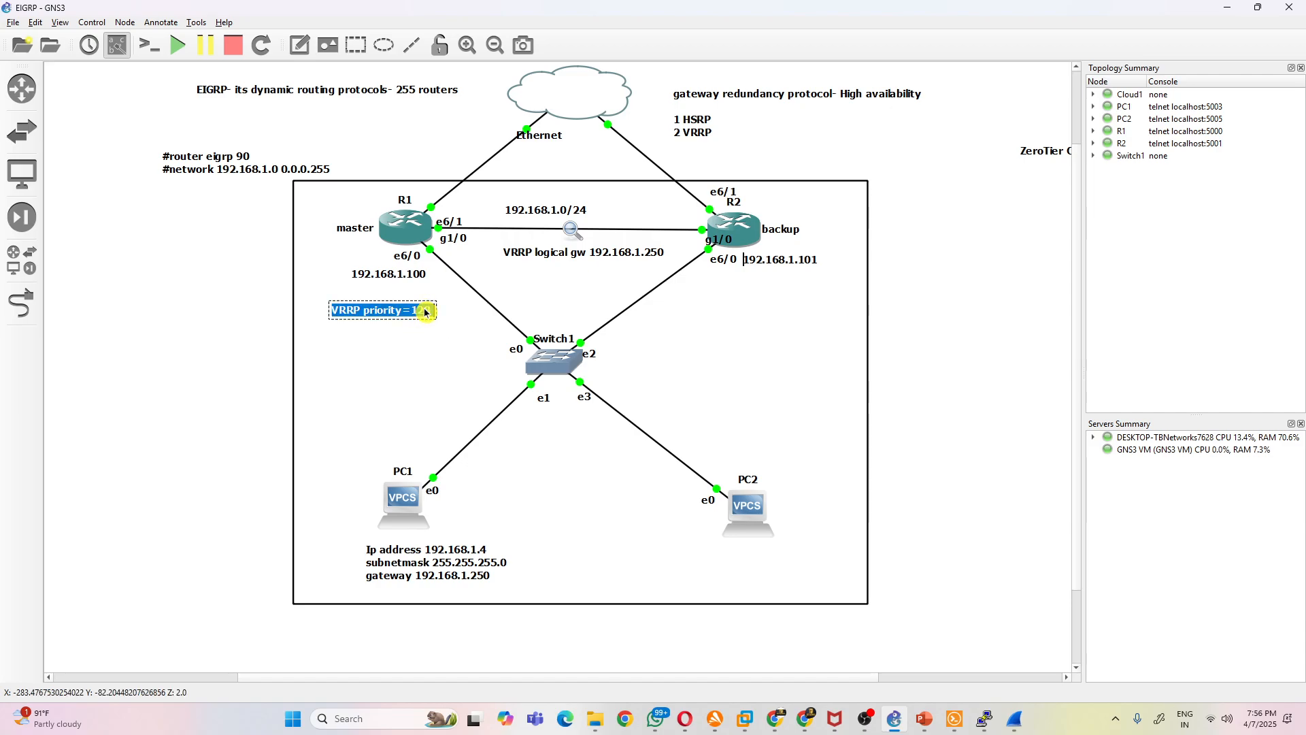
left_click(428, 314)
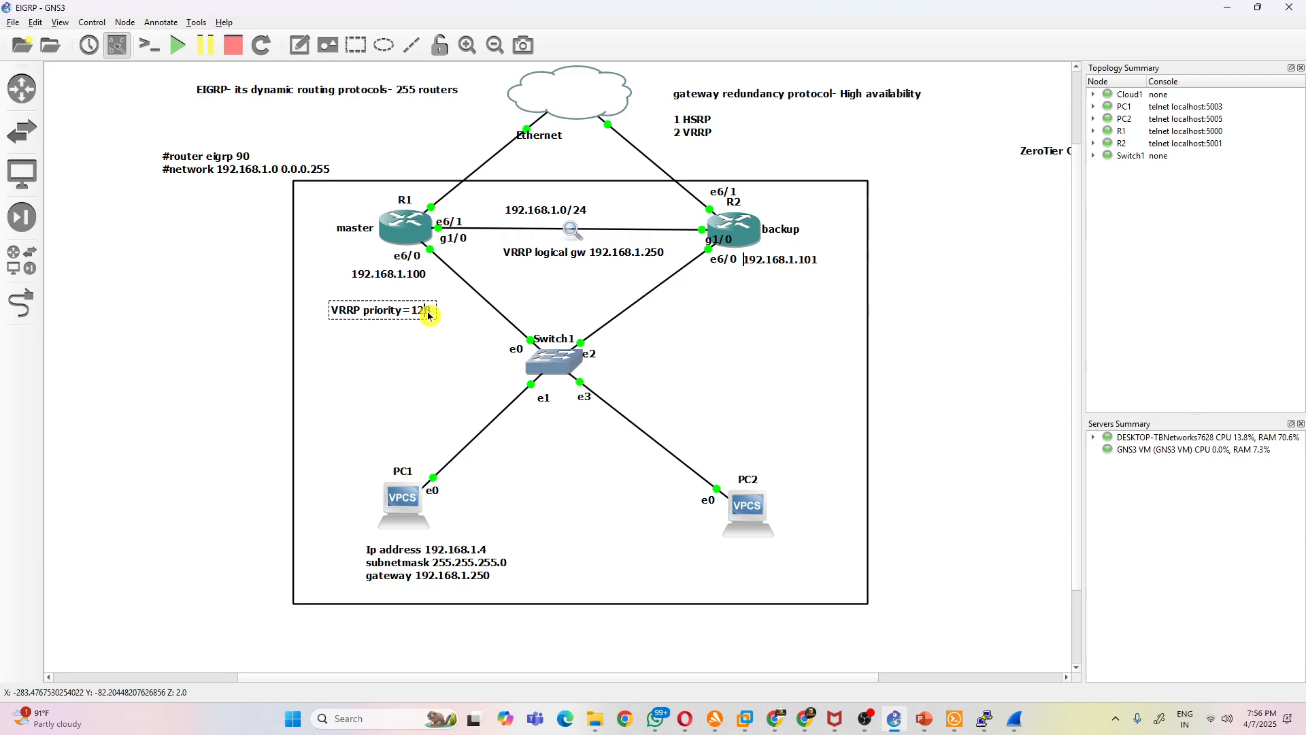
left_click(415, 343)
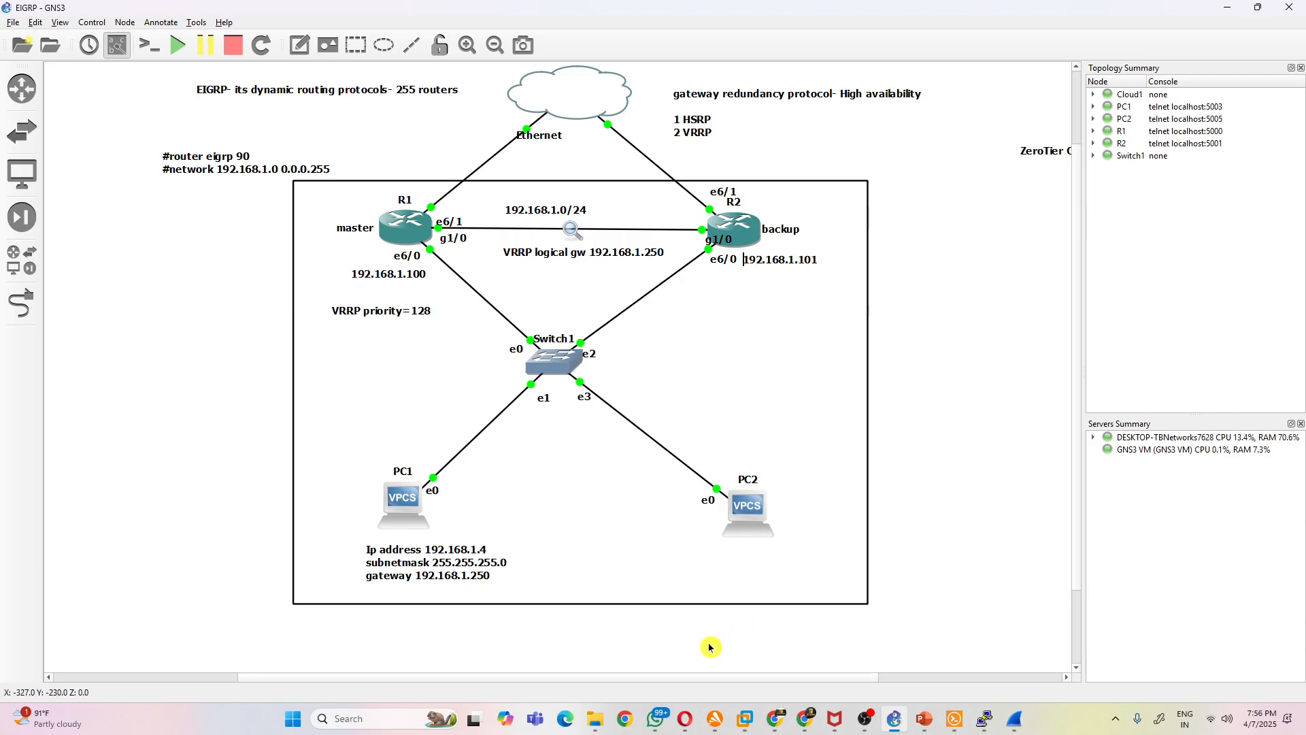
- Switch to File Explorer, look through the files in the CCNA folder, and return to the GNS3 topology
left_click(595, 719)
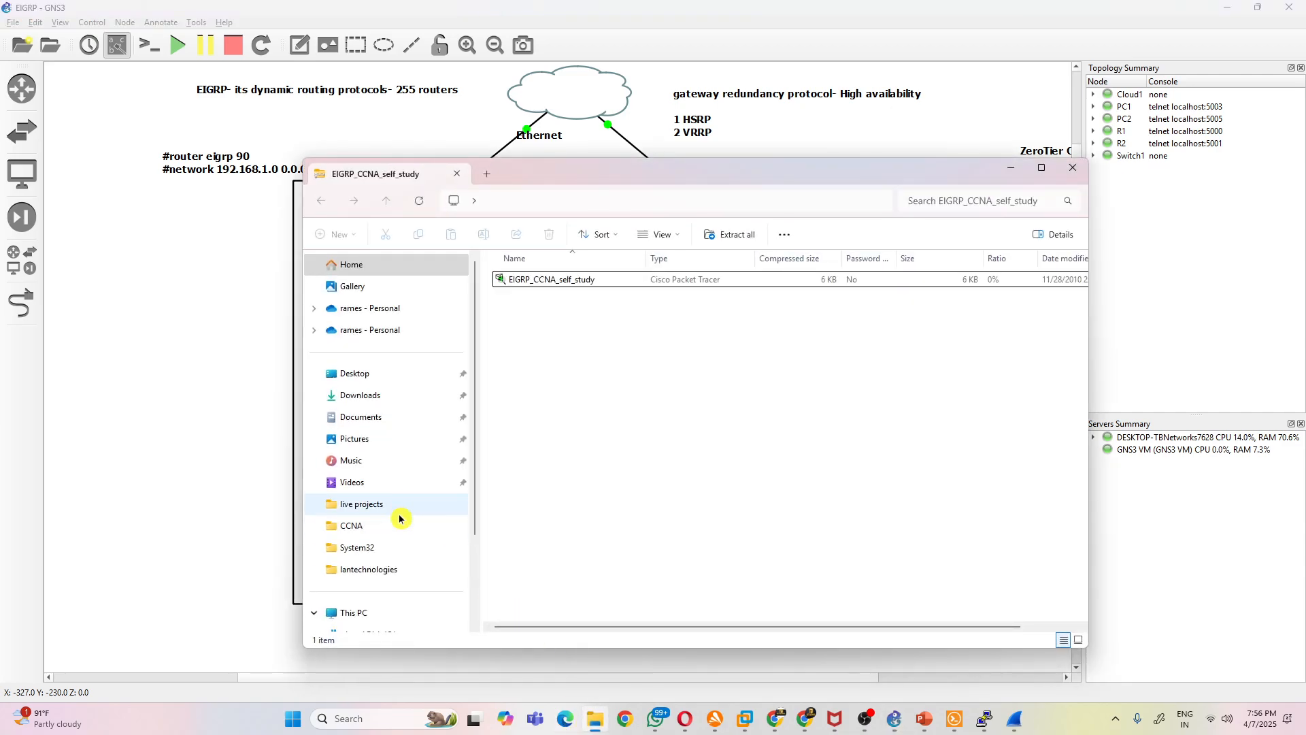
scroll(426, 489, "down", 2)
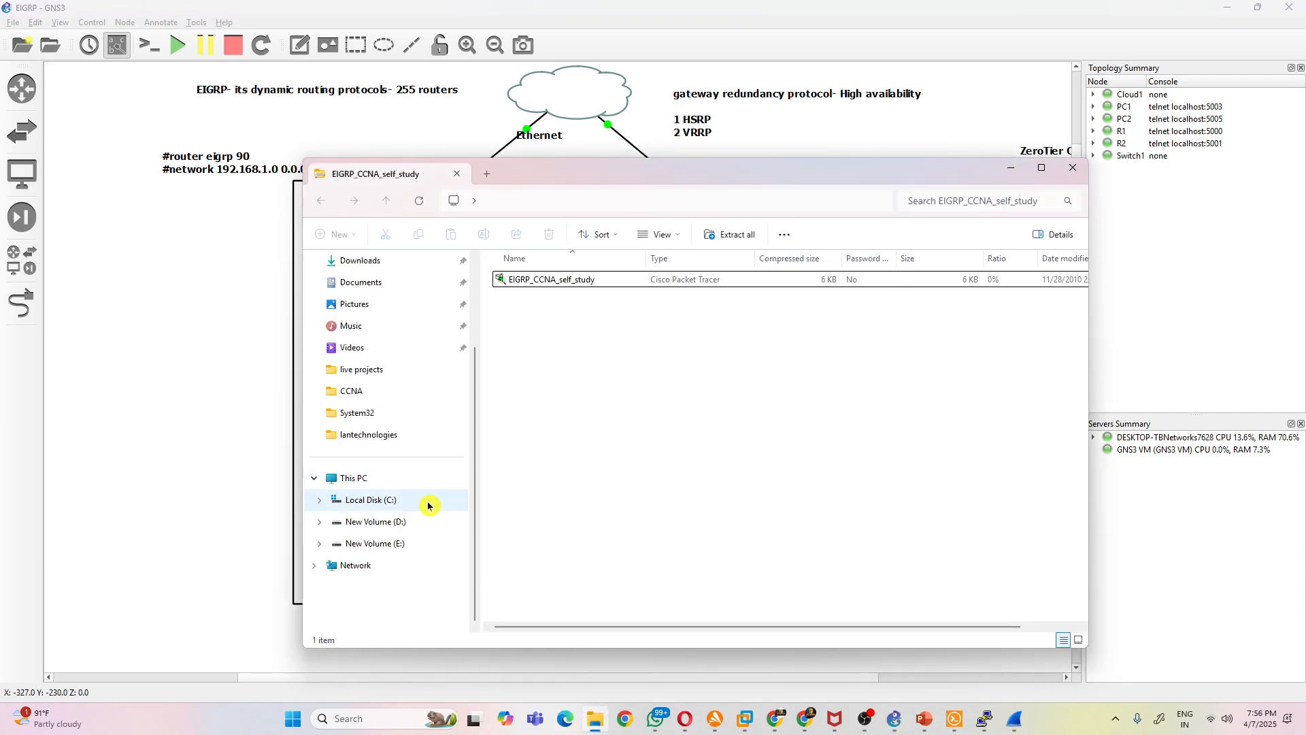
left_click(404, 391)
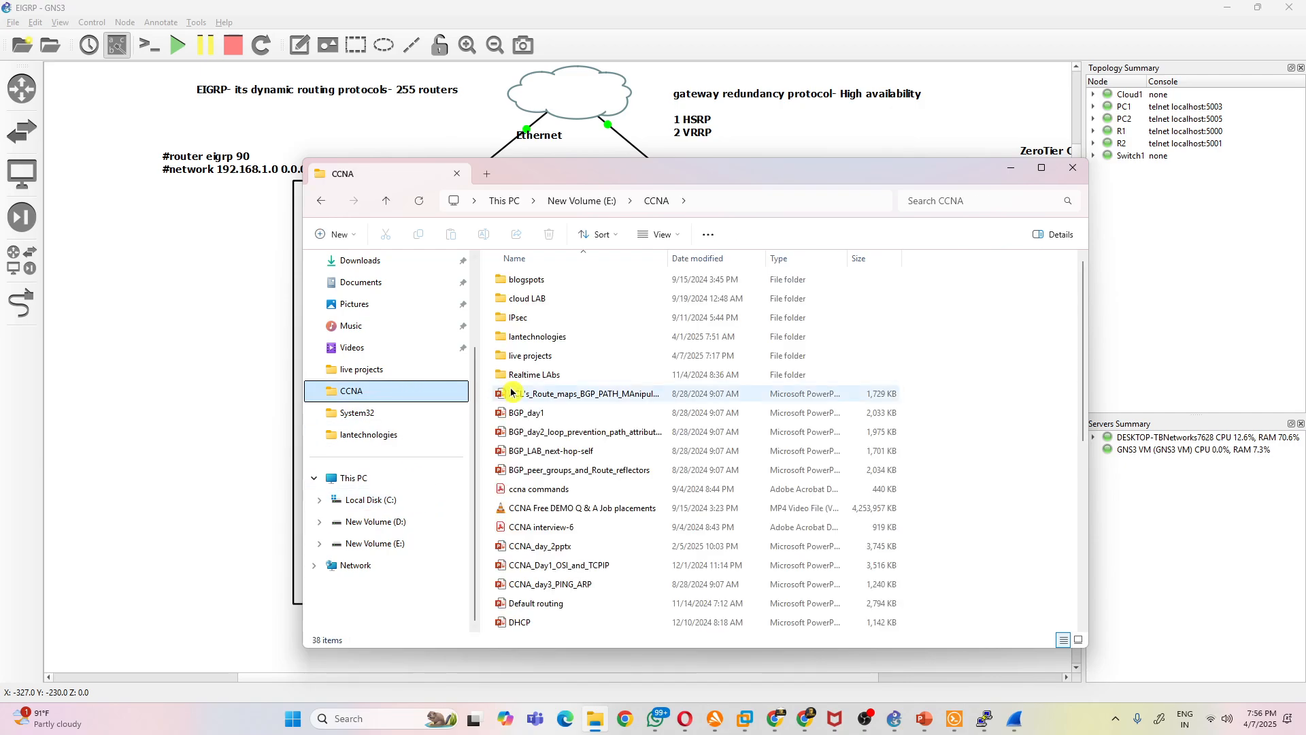
scroll(619, 482, "down", 6)
left_click(585, 453)
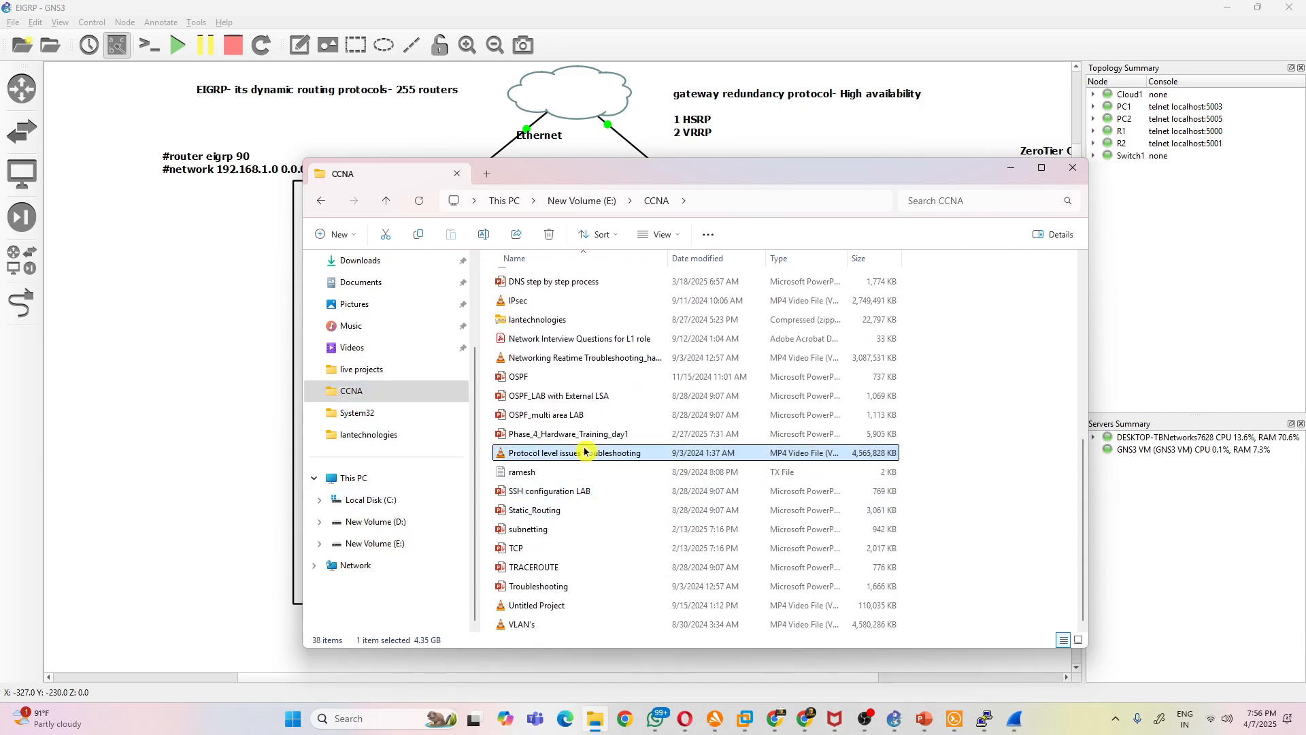
key("End")
scroll(586, 577, "up", 6)
scroll(586, 576, "down", 5)
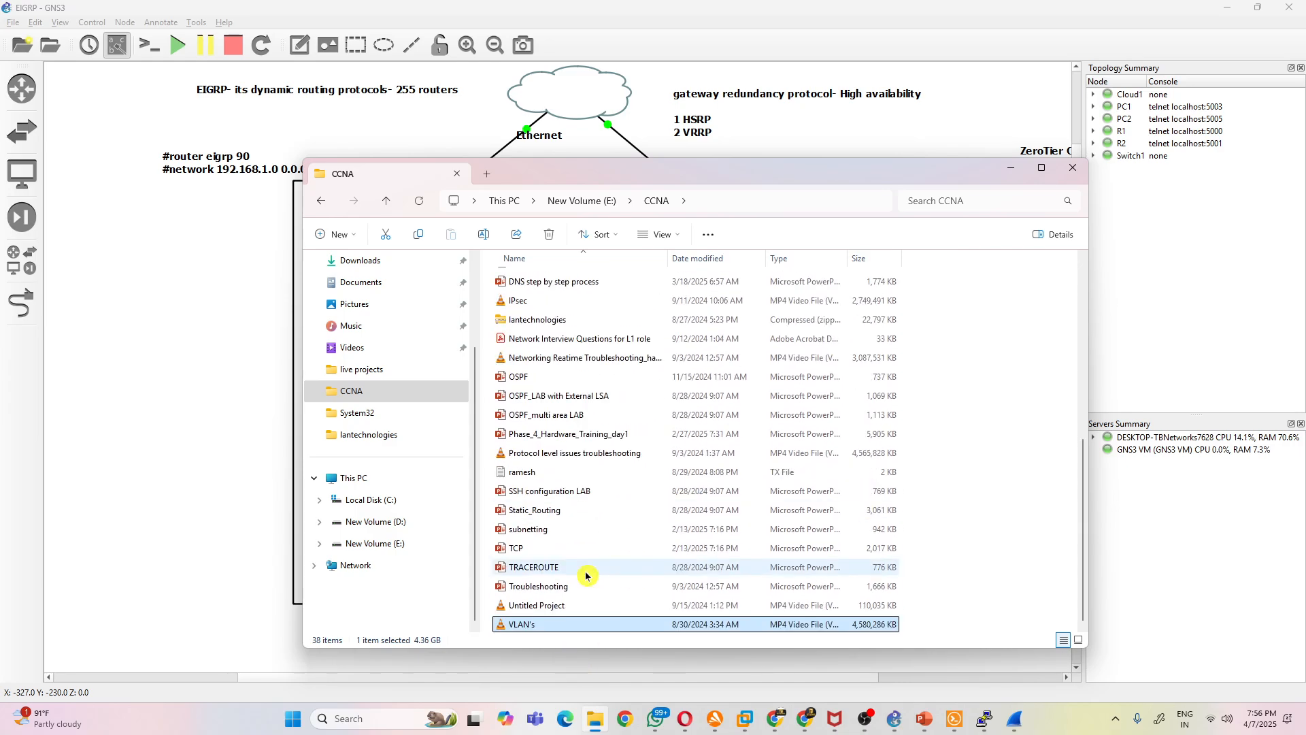
scroll(586, 576, "up", 6)
scroll(587, 576, "down", 6)
left_click(192, 500)
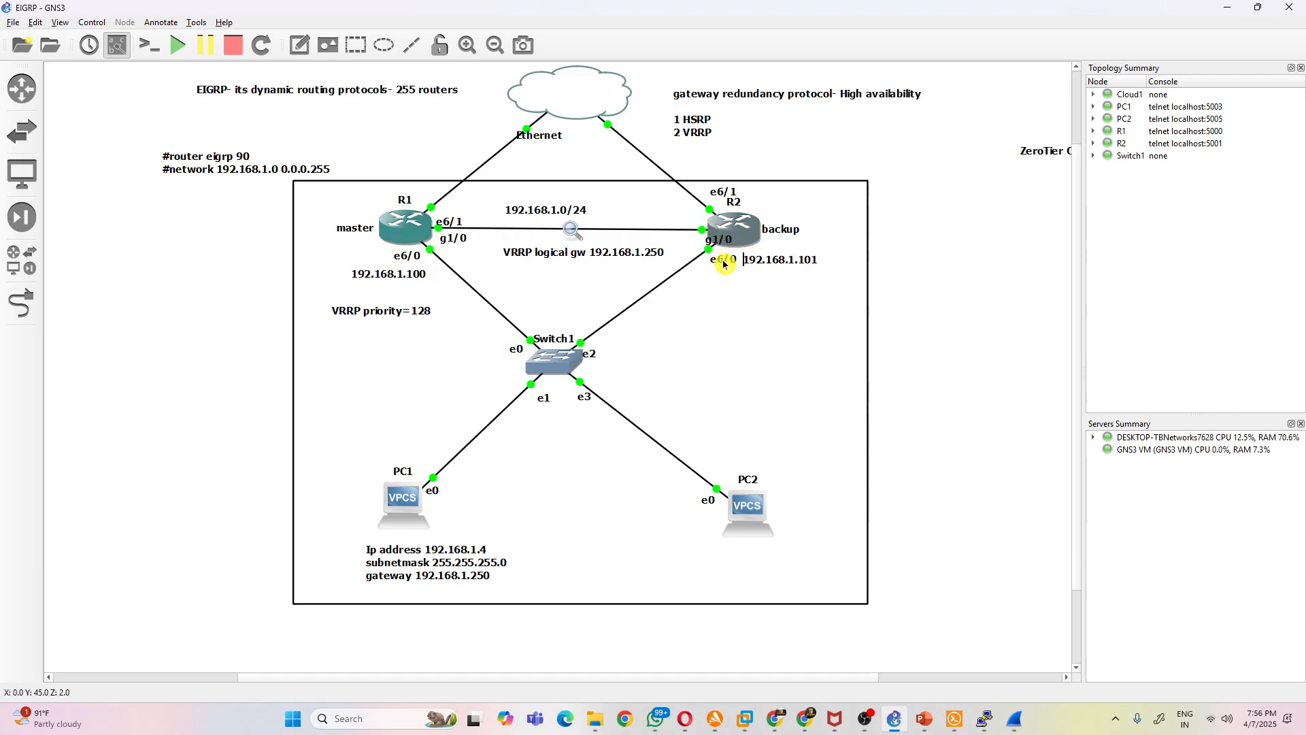
- Add a "VRRP packets- 224.0.0.18" note outside the rectangle, beside the VRRP priority label
left_click(299, 45)
left_click(123, 312)
type("VRRP ")
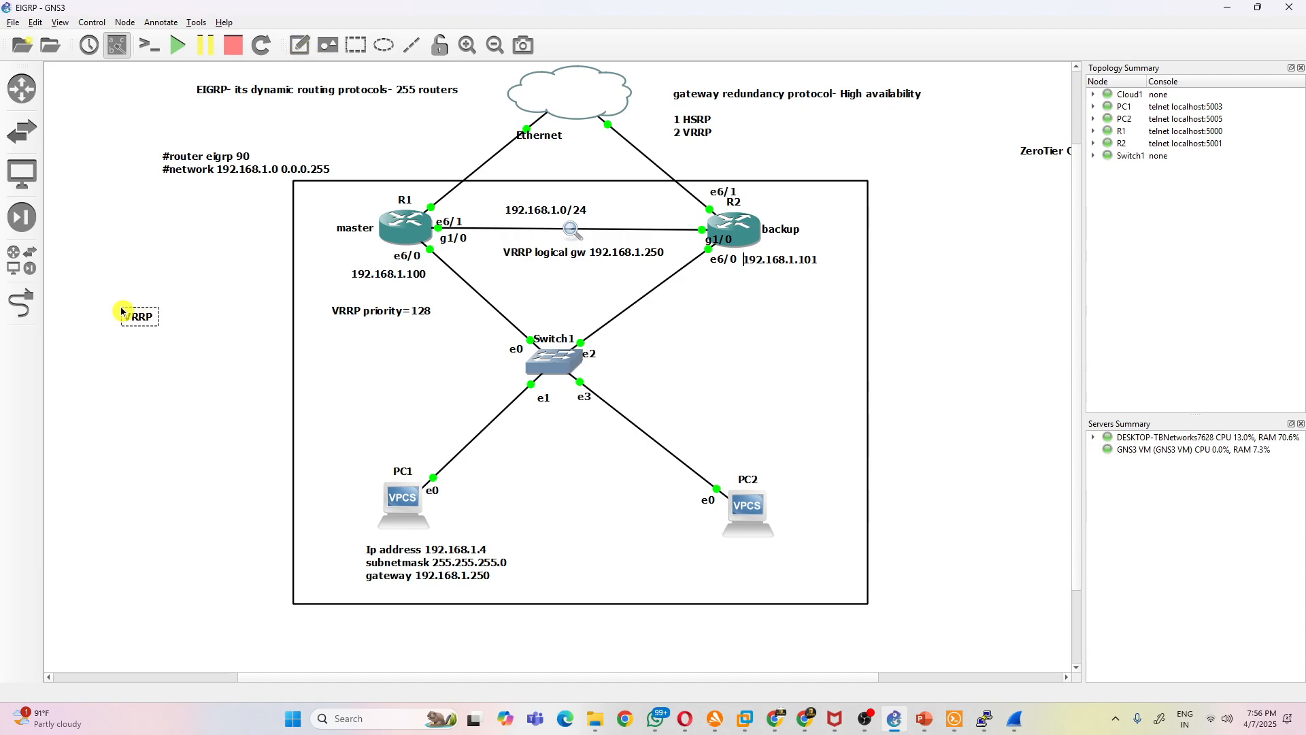
type("pac")
key("BackSpace")
key("BackSpace")
type("kets")
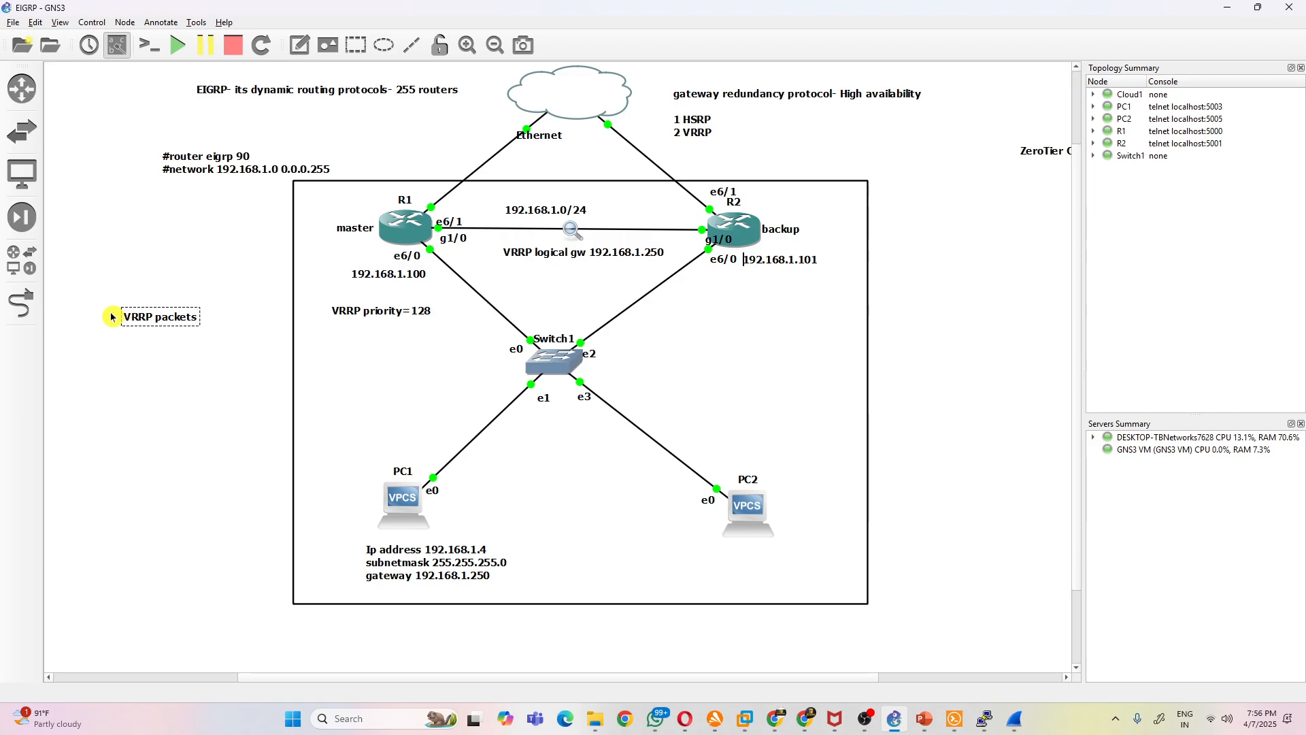
type("- 224.0.0.18")
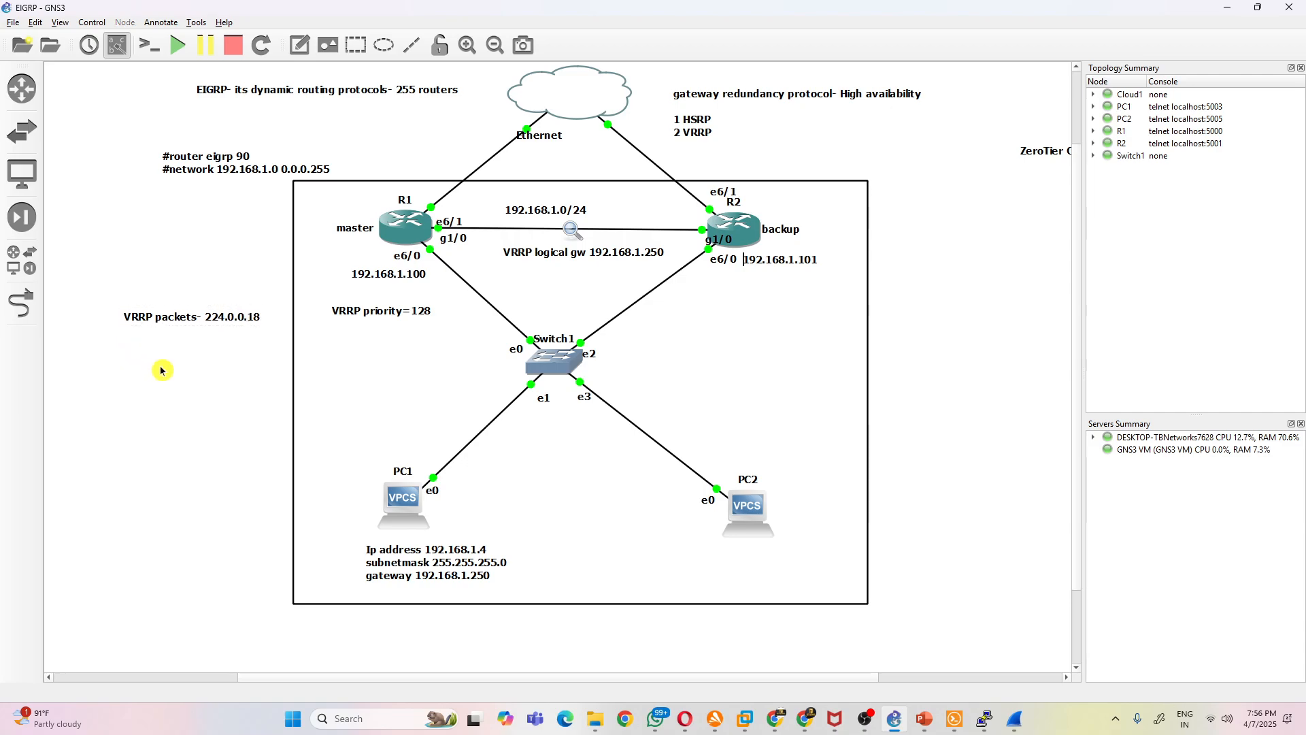
mouse_move(181, 324)
left_mouse_down()
mouse_move(428, 253)
mouse_move(408, 235)
mouse_move(496, 340)
mouse_move(695, 289)
mouse_move(771, 235)
mouse_move(660, 319)
mouse_move(510, 246)
mouse_move(509, 328)
mouse_move(609, 305)
mouse_move(179, 334)
left_mouse_up()
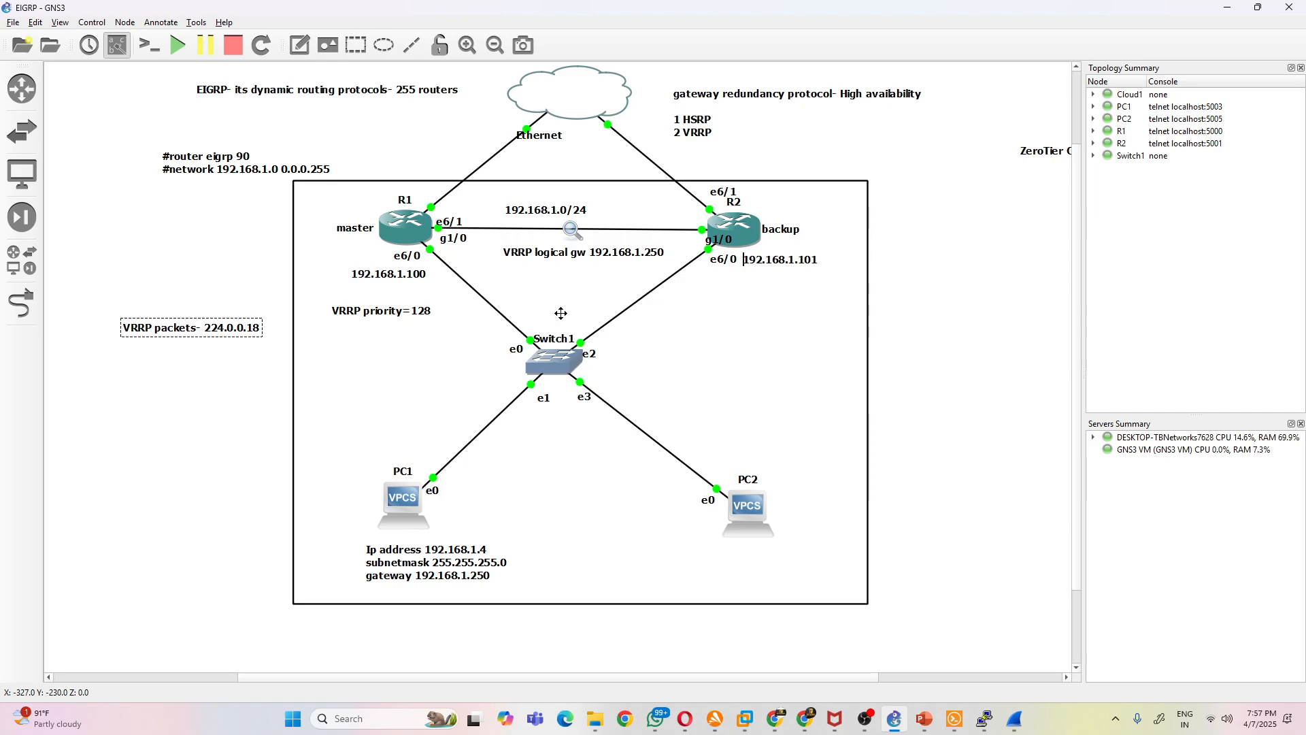
- Bring up R1's console beside the topology and enter configuration mode for interface e6/0
left_click(717, 358)
double_click(395, 221)
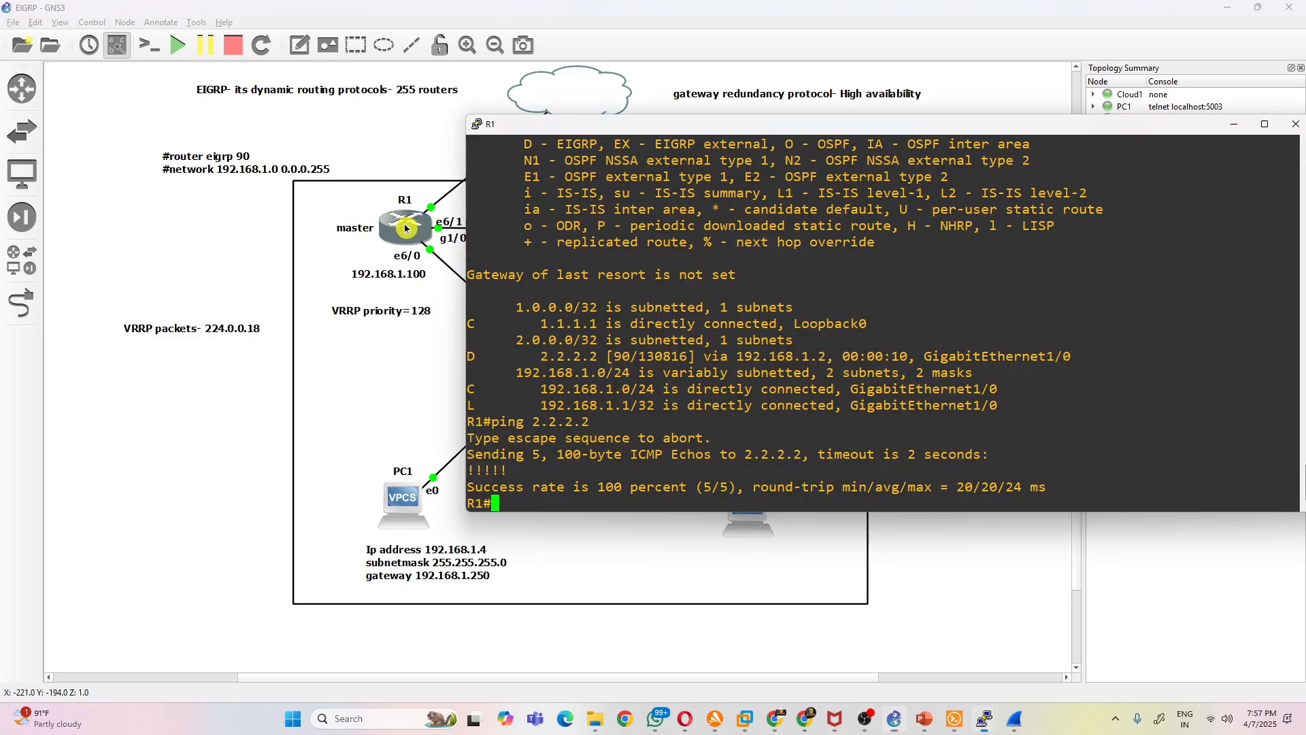
left_click_drag(653, 116, 892, 41)
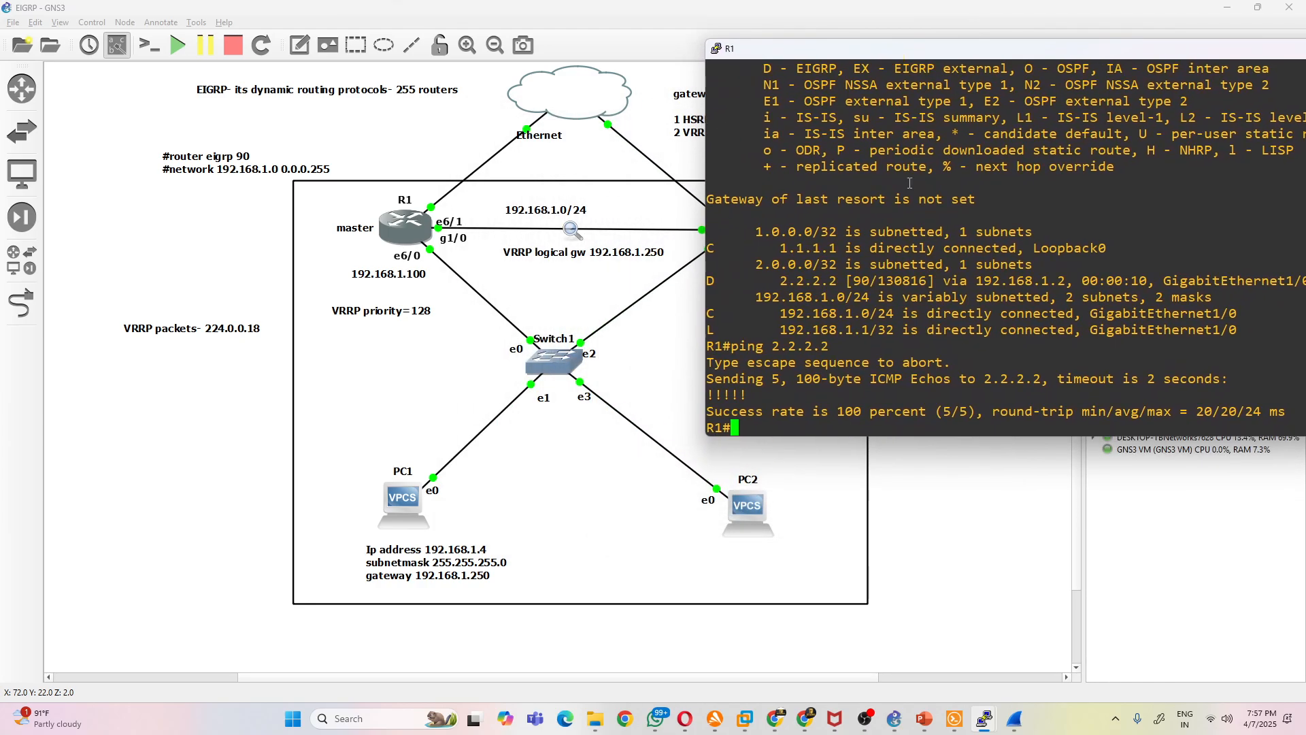
key("Return")
type("conf t")
key("Return")
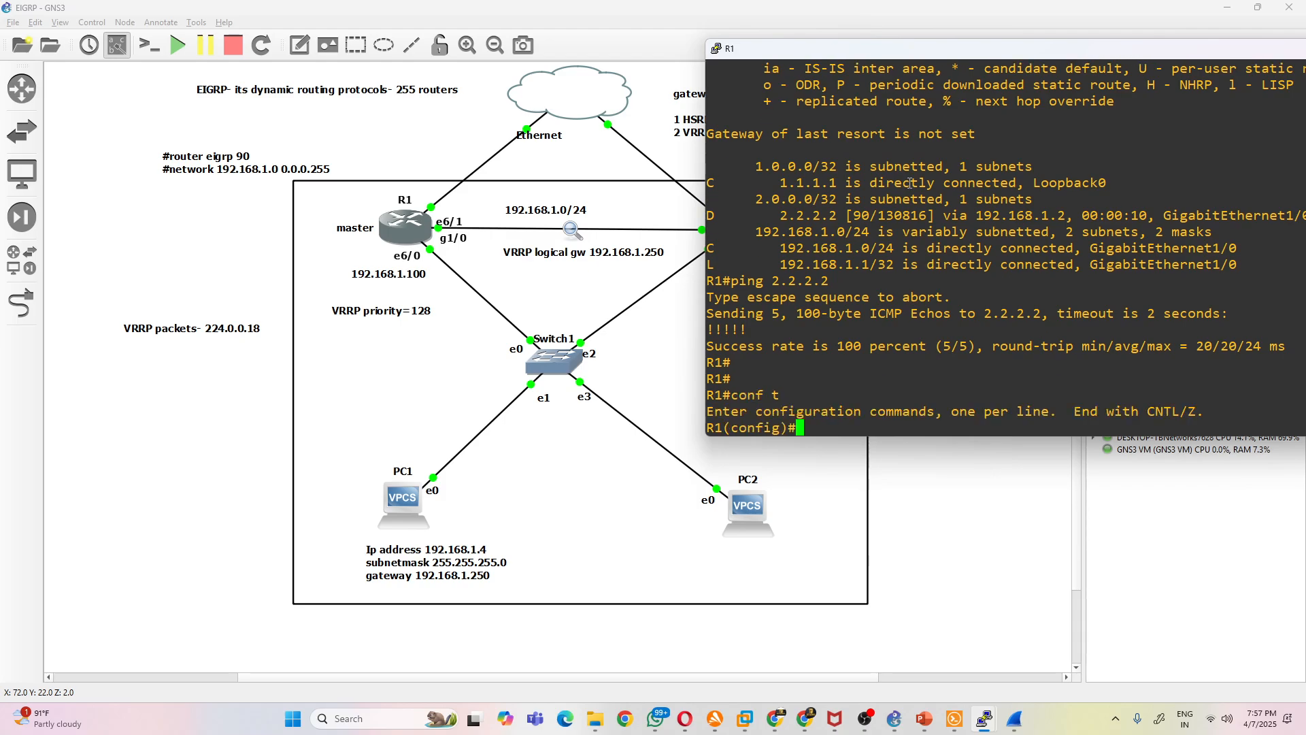
type("v")
key("BackSpace")
type("int e6/0")
key("Return")
- Try to assign 192.168.1.100 with mask 255.255.255.0 to R1's interface e6/0
type("ip addr")
key("BackSpace")
key("BackSpace")
key("BackSpace")
key("BackSpace")
type("add 192.168.1.100 255.255.255.0")
key("Return")
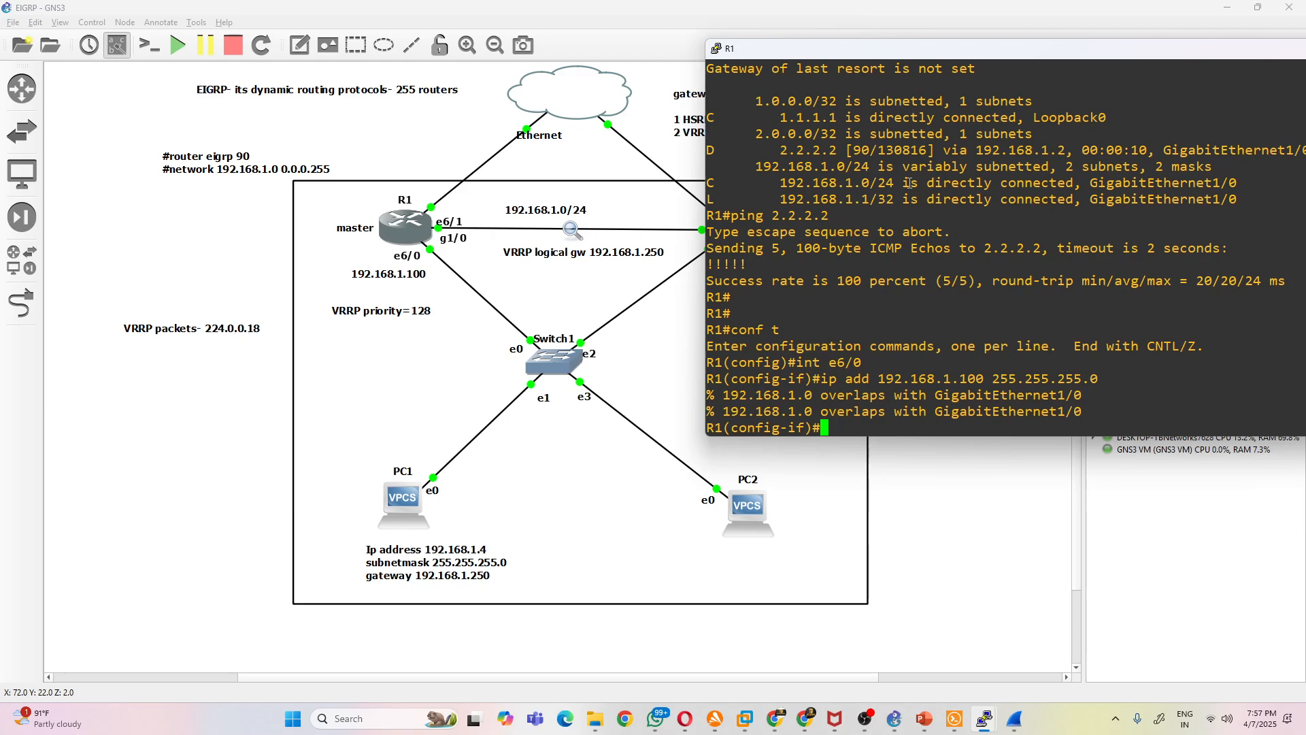
- List R1's interfaces in brief and compare the addresses of GigabitEthernet1/0 and Ethernet6/0
type("do sh ip int br")
key("Return")
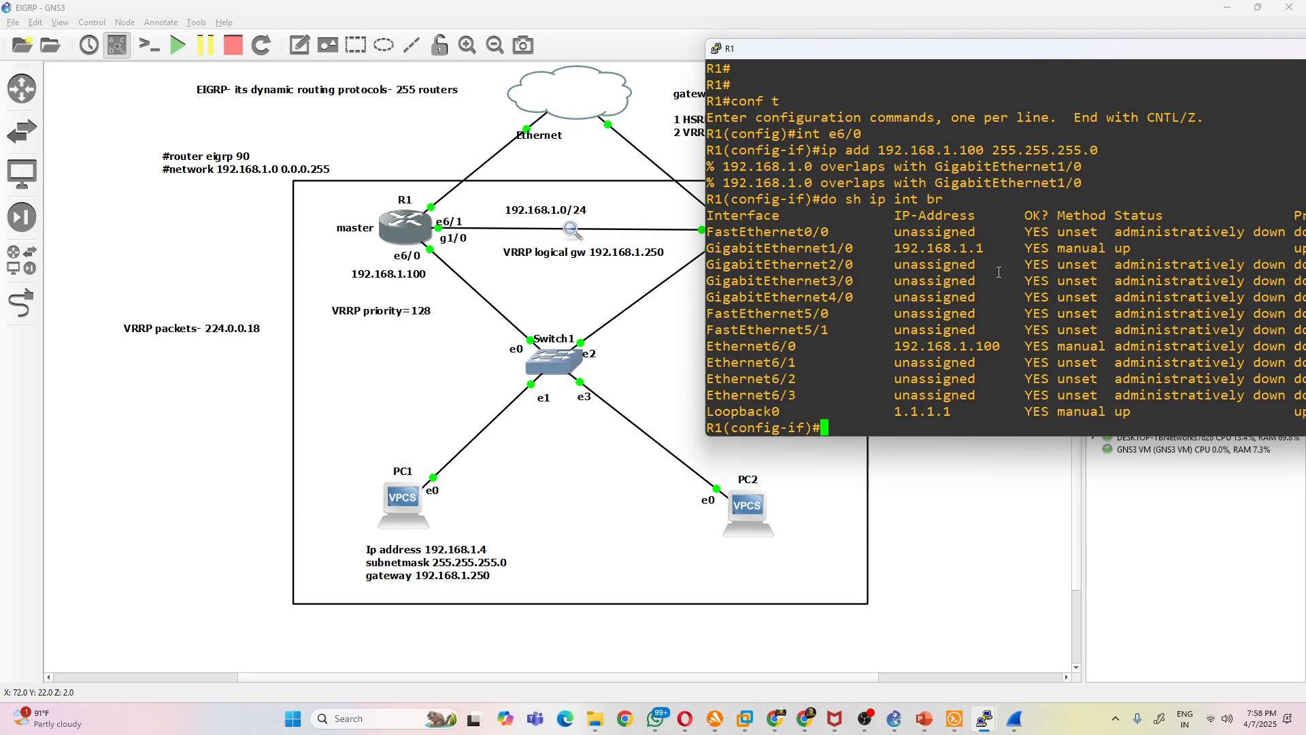
left_click_drag(991, 251, 953, 248)
left_click(1002, 367)
left_click_drag(991, 249, 949, 251)
left_click_drag(997, 343, 912, 345)
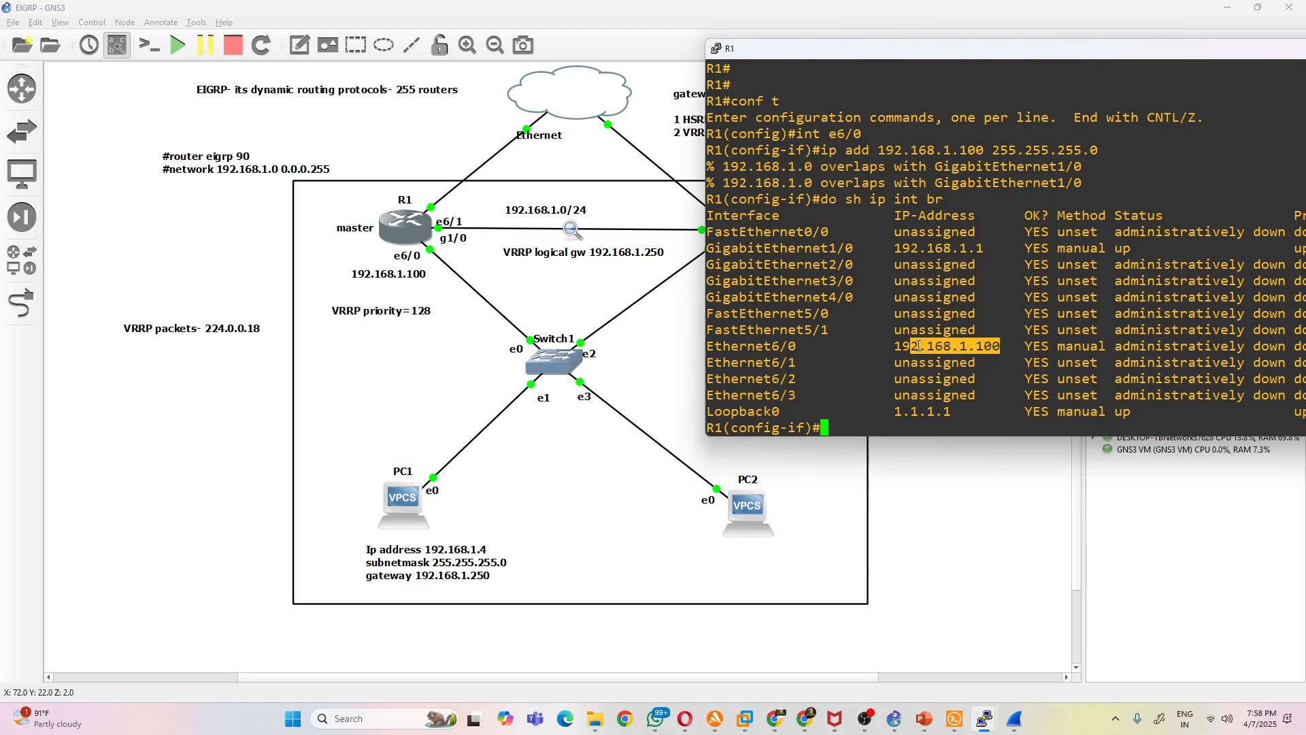
- Change the e6/0 address label below R1 in the topology to 192.168.2.100
left_click(495, 288)
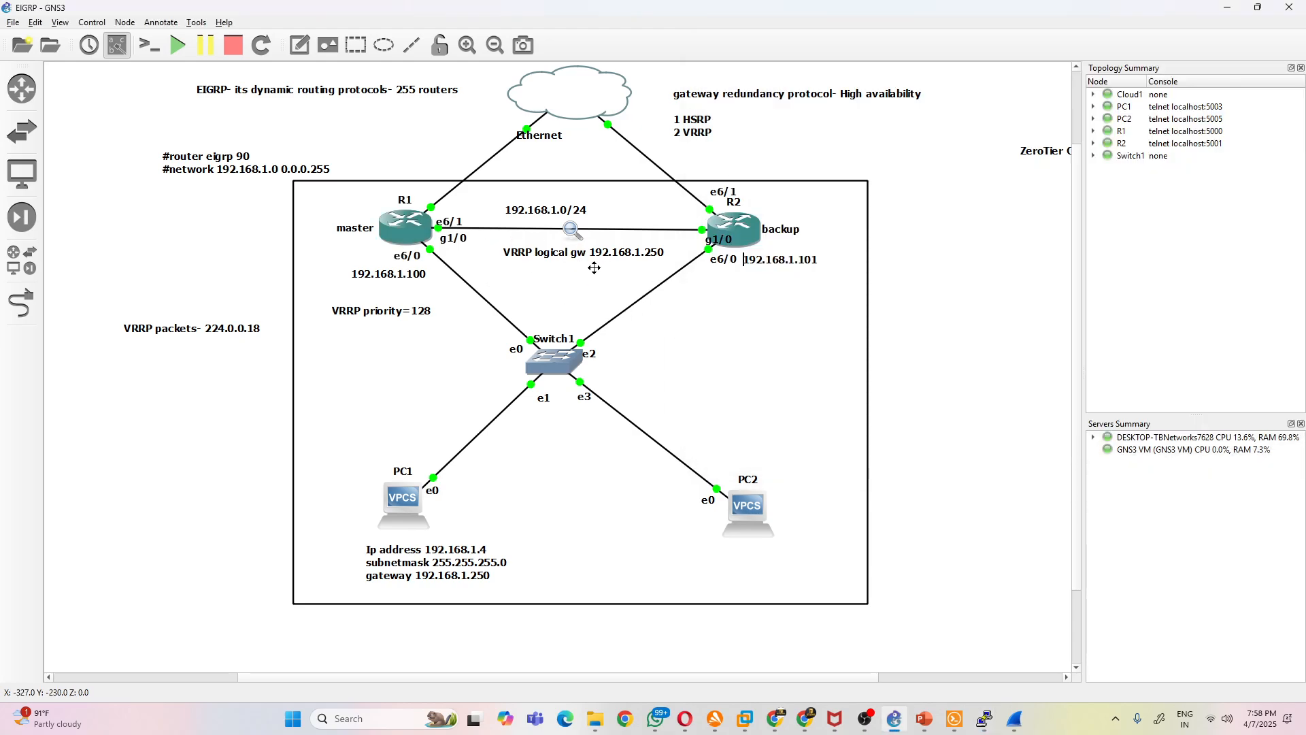
double_click(401, 276)
left_click(398, 275)
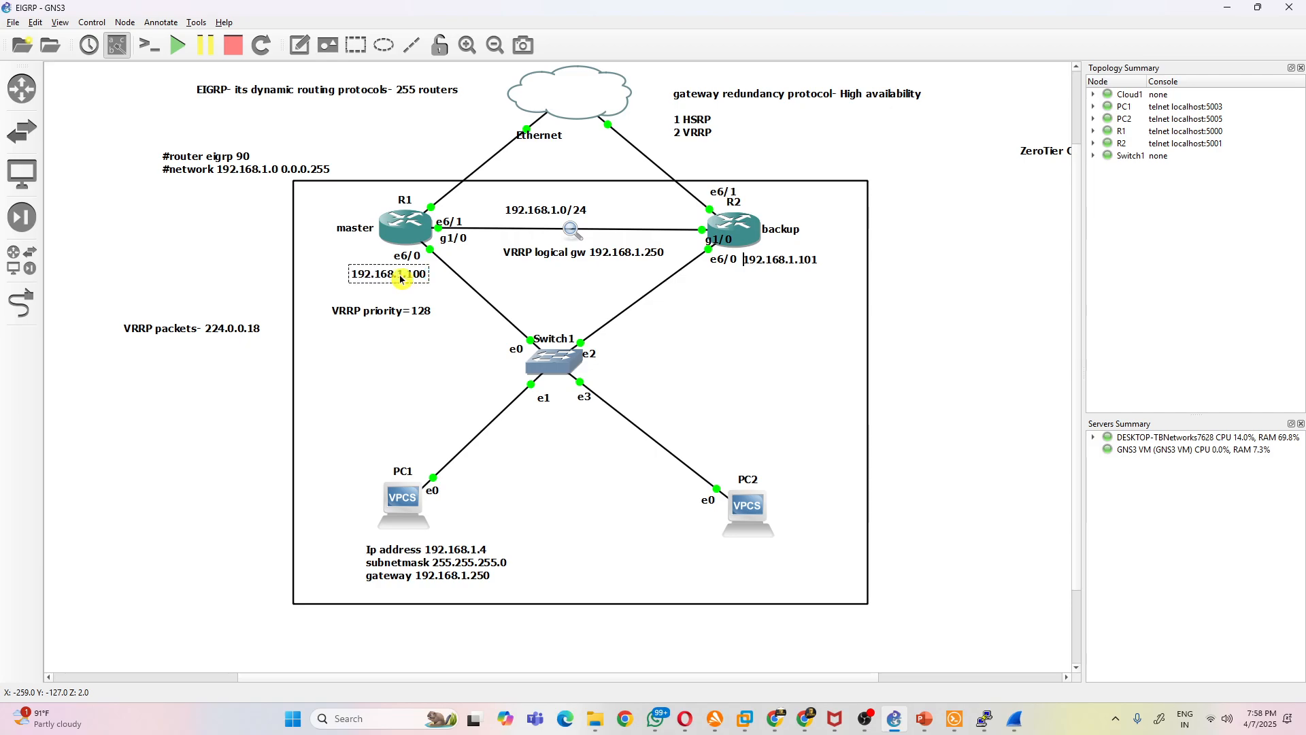
key("BackSpace")
type("2")
- Change the e6/0 address label beside R2 in the topology to 192.168.2.101
double_click(797, 267)
left_click(795, 266)
double_click(794, 265)
left_click(793, 265)
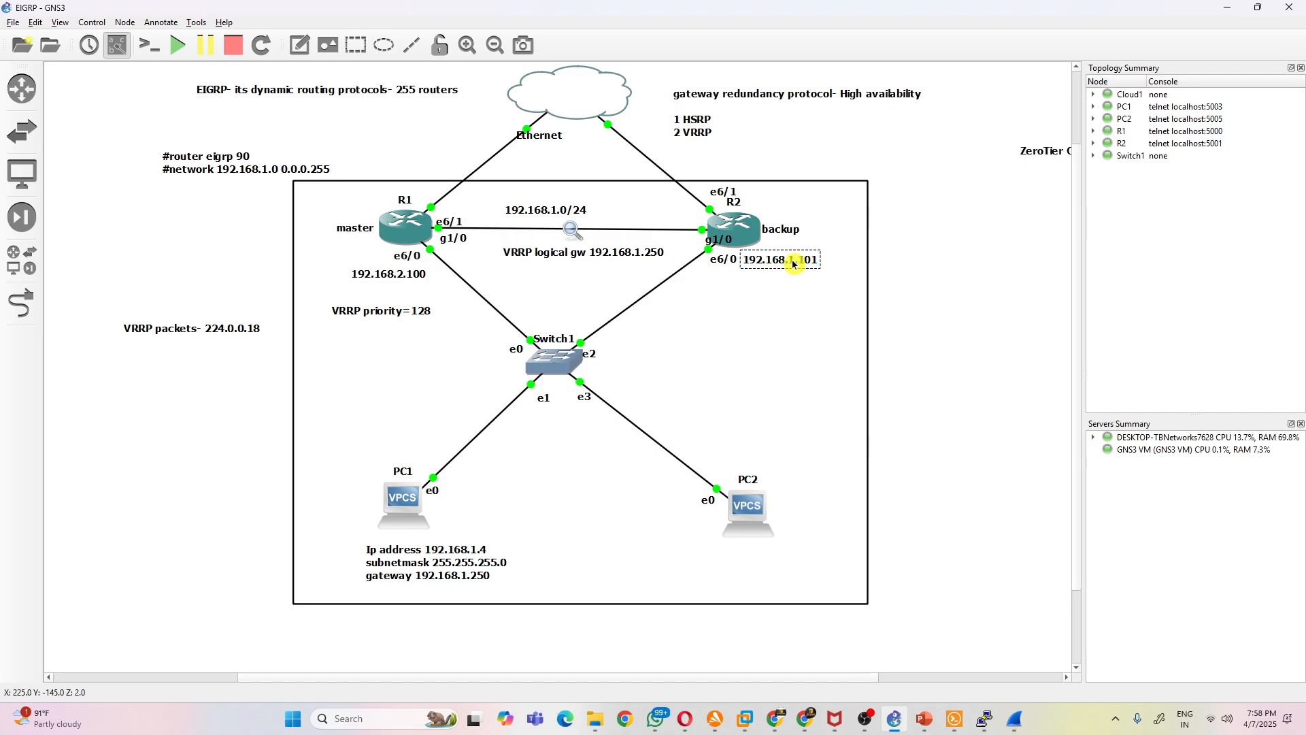
key("BackSpace")
type("2")
- Update the PC1 note to IP address 192.168.2.1 and gateway 192.168.2.250
left_click(469, 551)
double_click(469, 551)
left_click(483, 552)
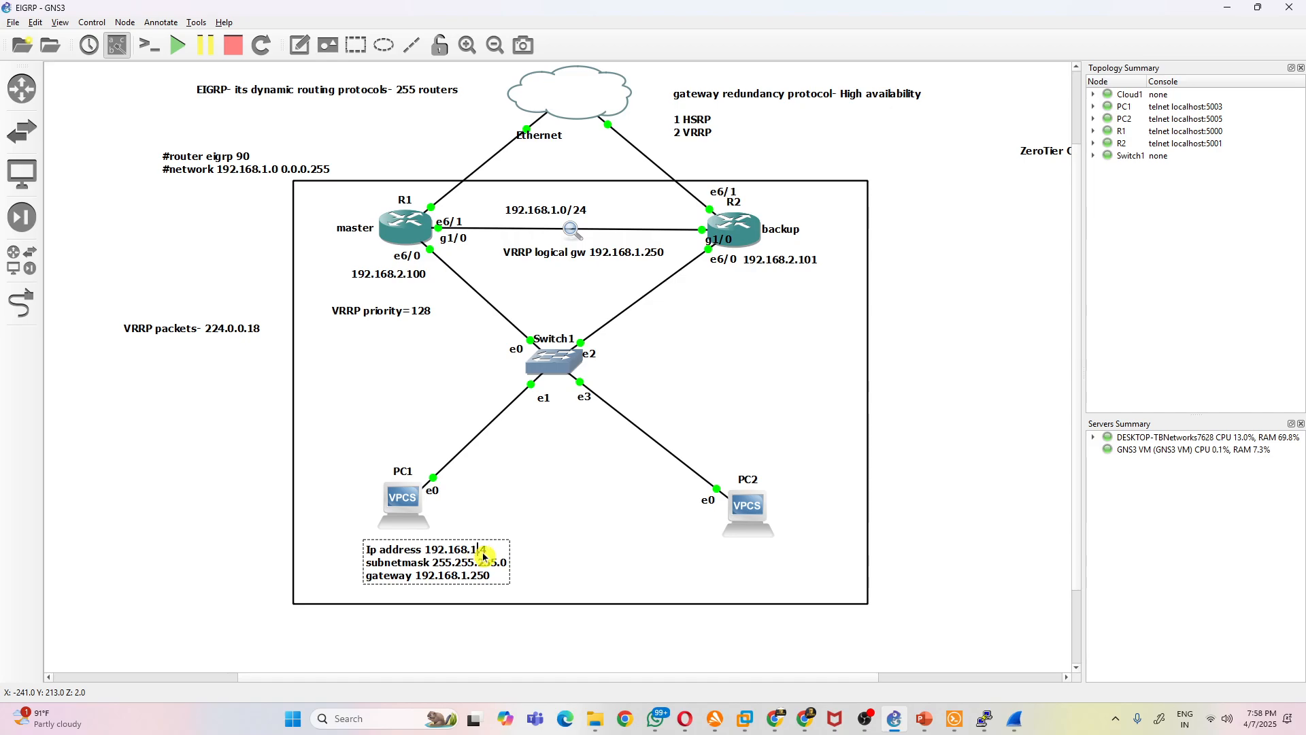
type("1")
double_click(467, 577)
left_click(467, 577)
key("BackSpace")
type("2.")
left_click(598, 511)
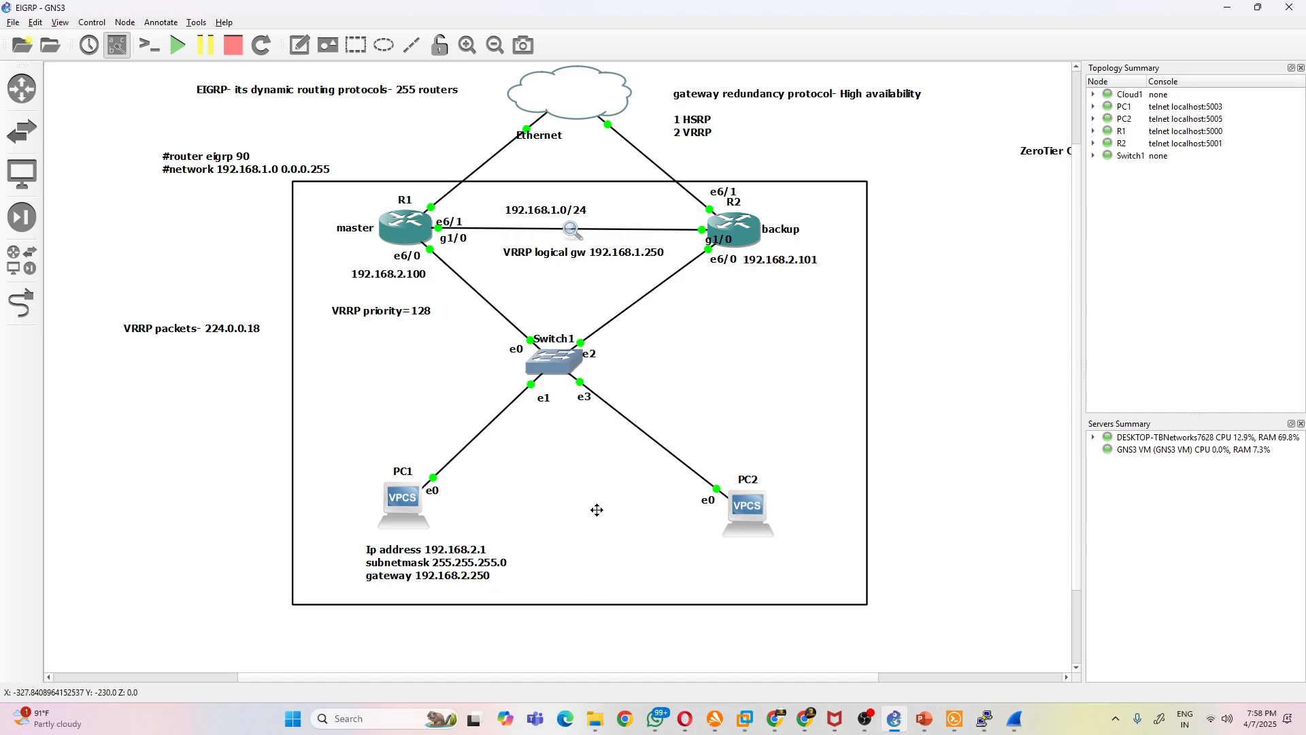
- In R1's console, assign 192.168.2.100 255.255.255.0 to interface e6/0 and enable it with no shut
left_click(412, 238)
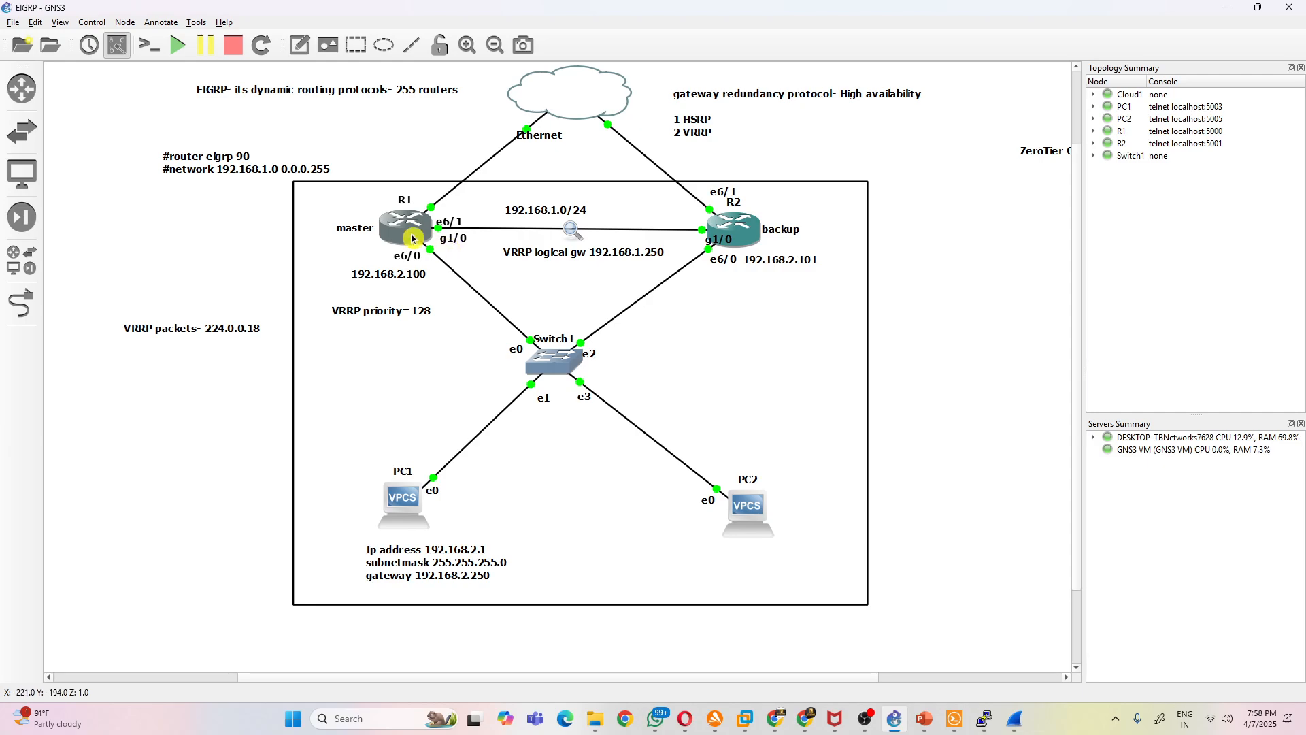
left_click(915, 650)
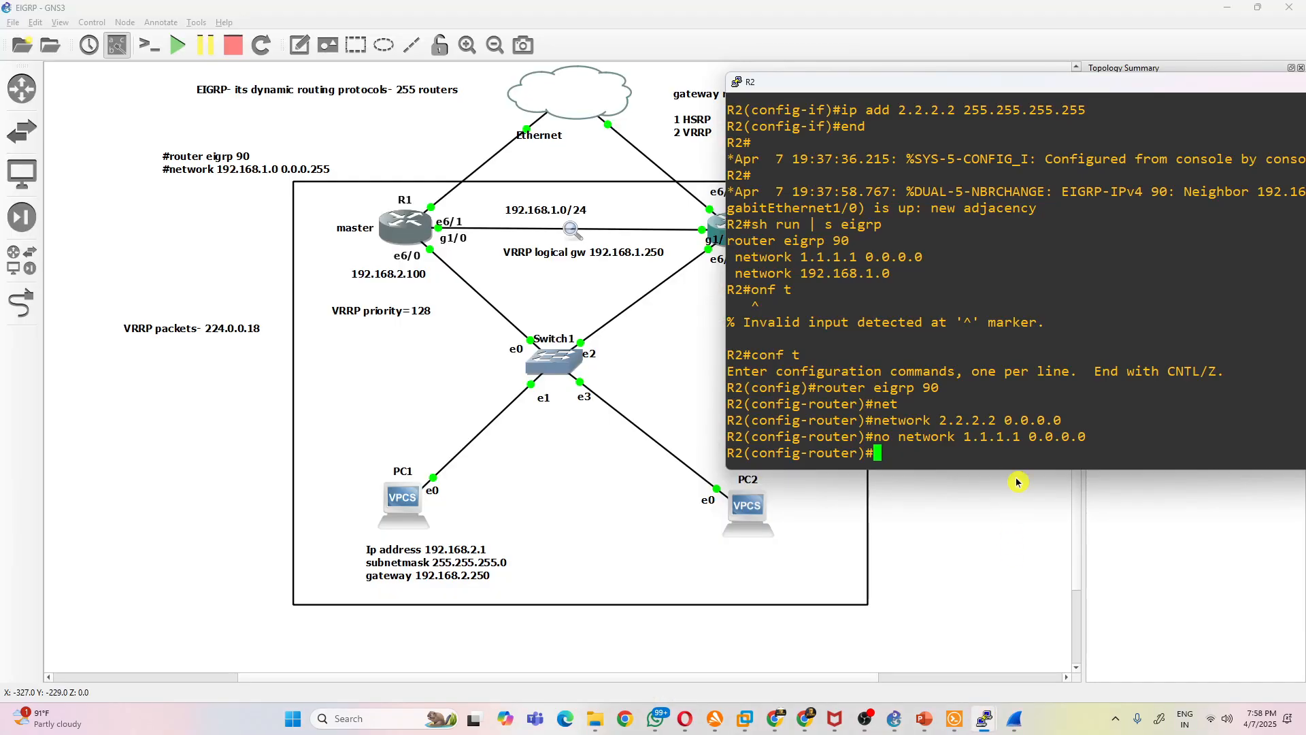
left_click(981, 723)
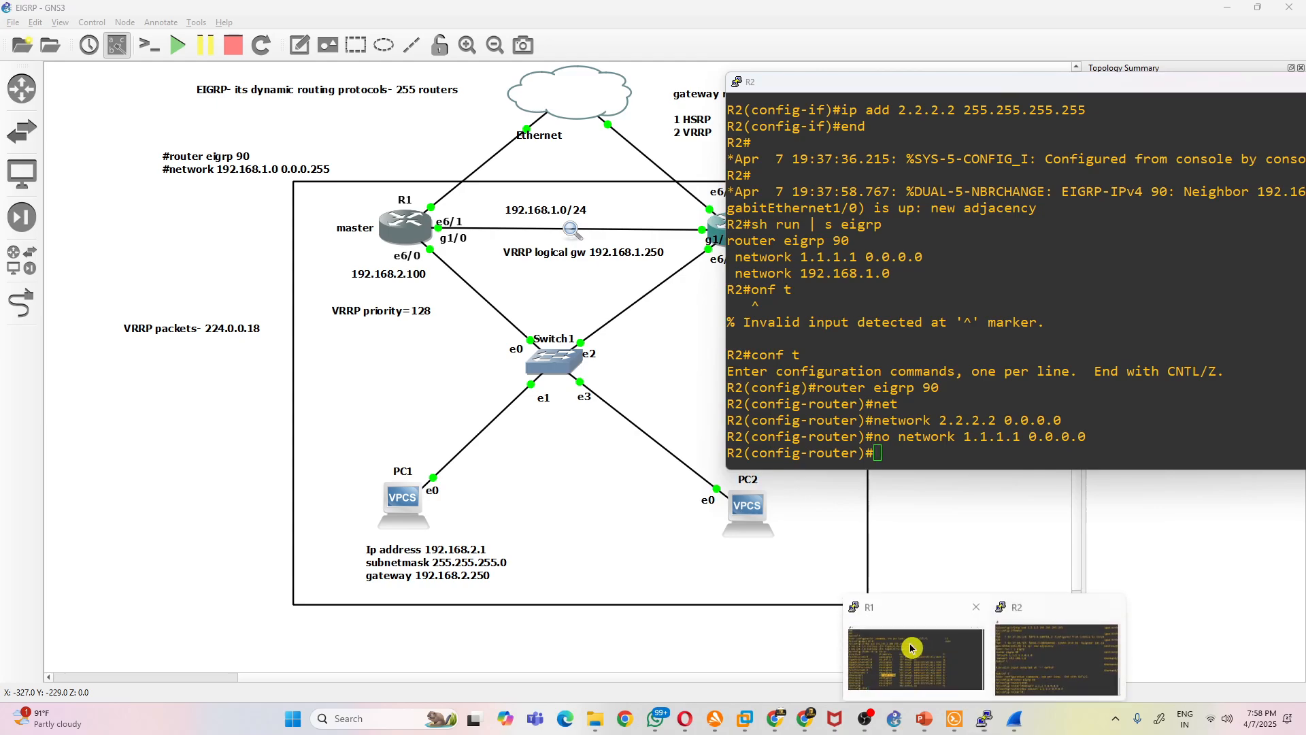
left_click(915, 650)
left_click(933, 383)
type("ip add 192.168.2.100 255.255.255.0")
key("Return")
type("no shu")
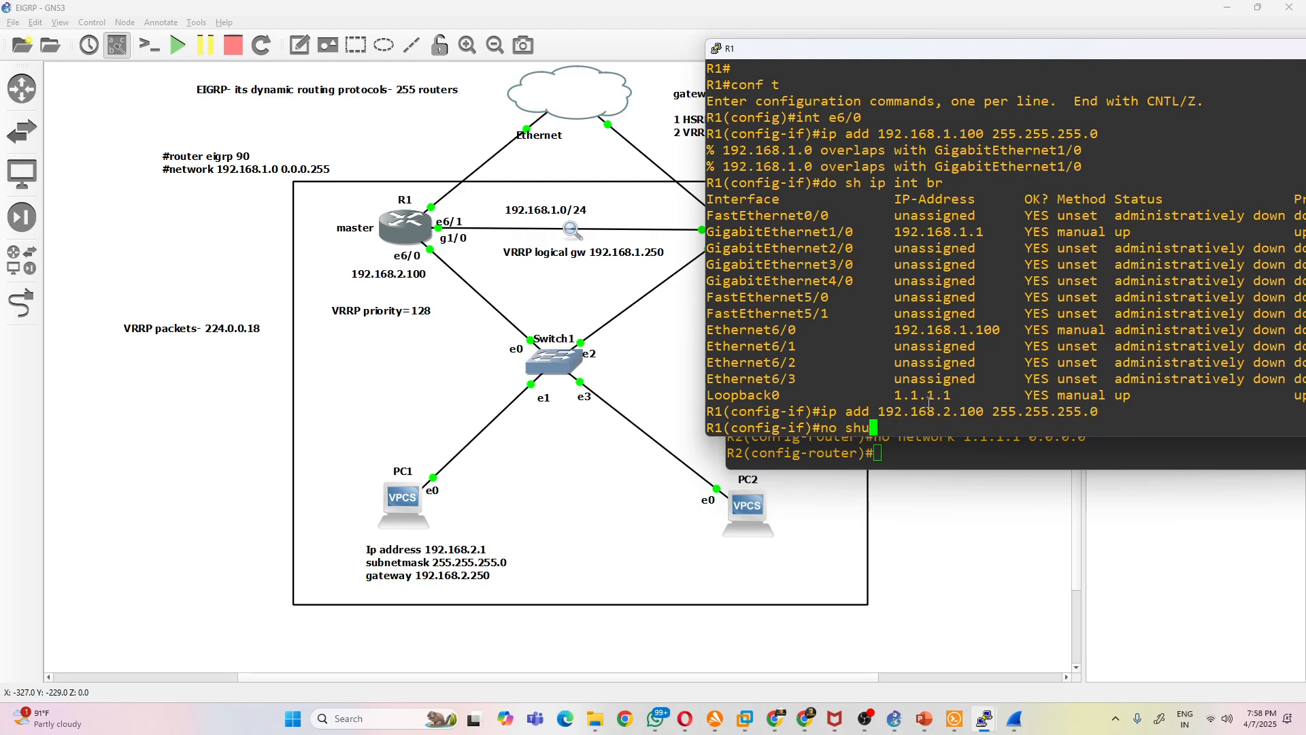
type("t")
key("Return")
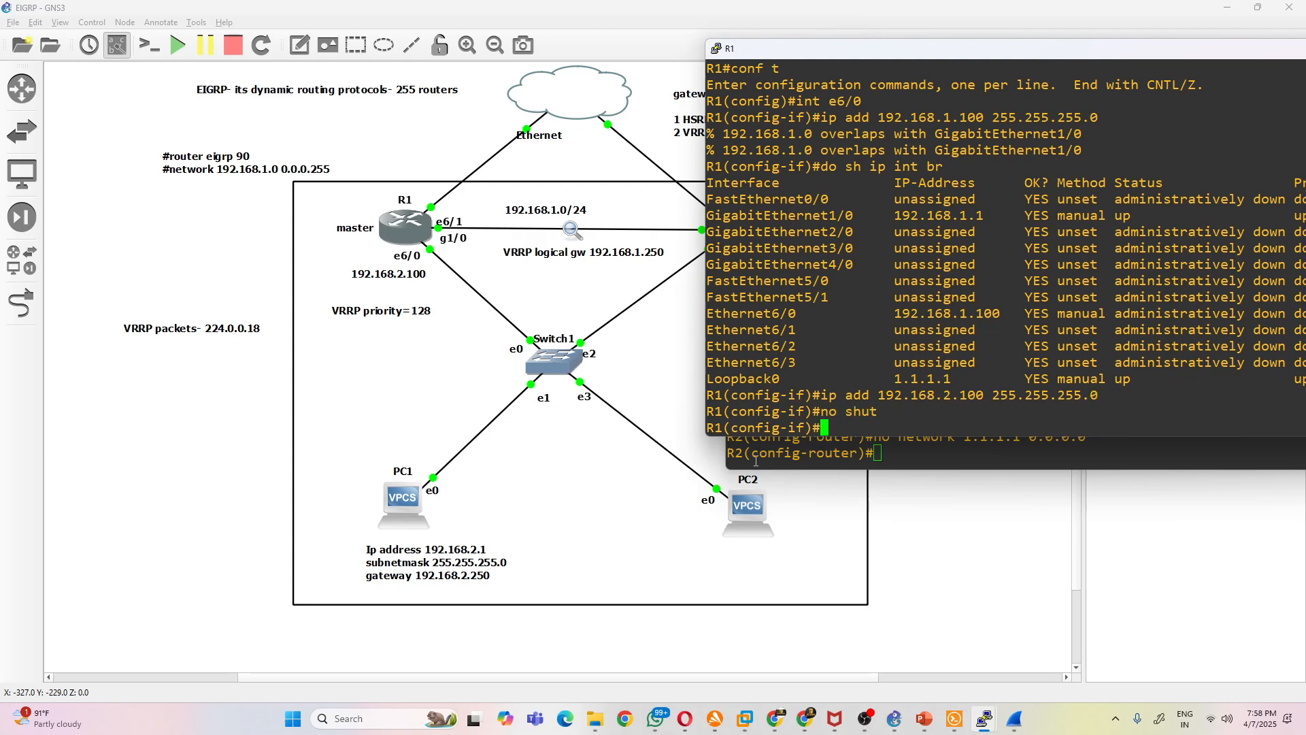
- Enter configuration mode for interface e6/0 in R2's console
left_click(753, 459)
type("int ")
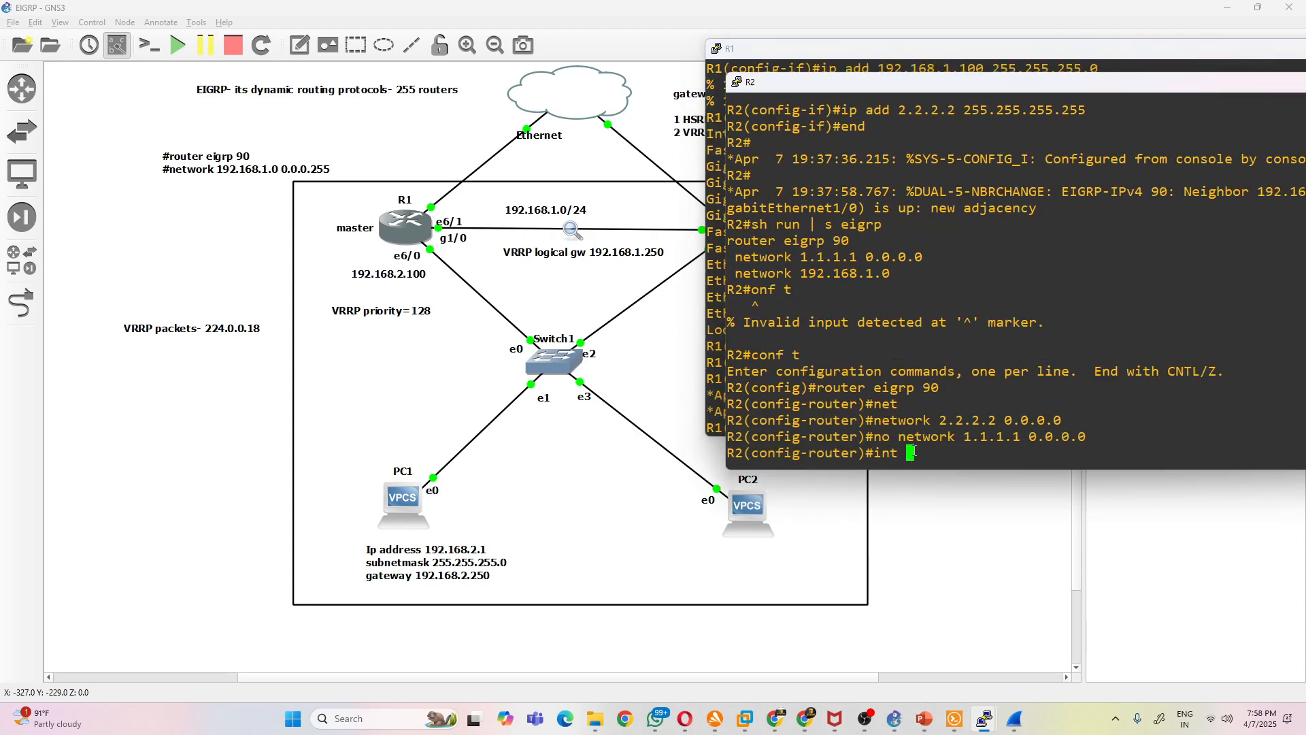
type("e6/0")
left_click(682, 389)
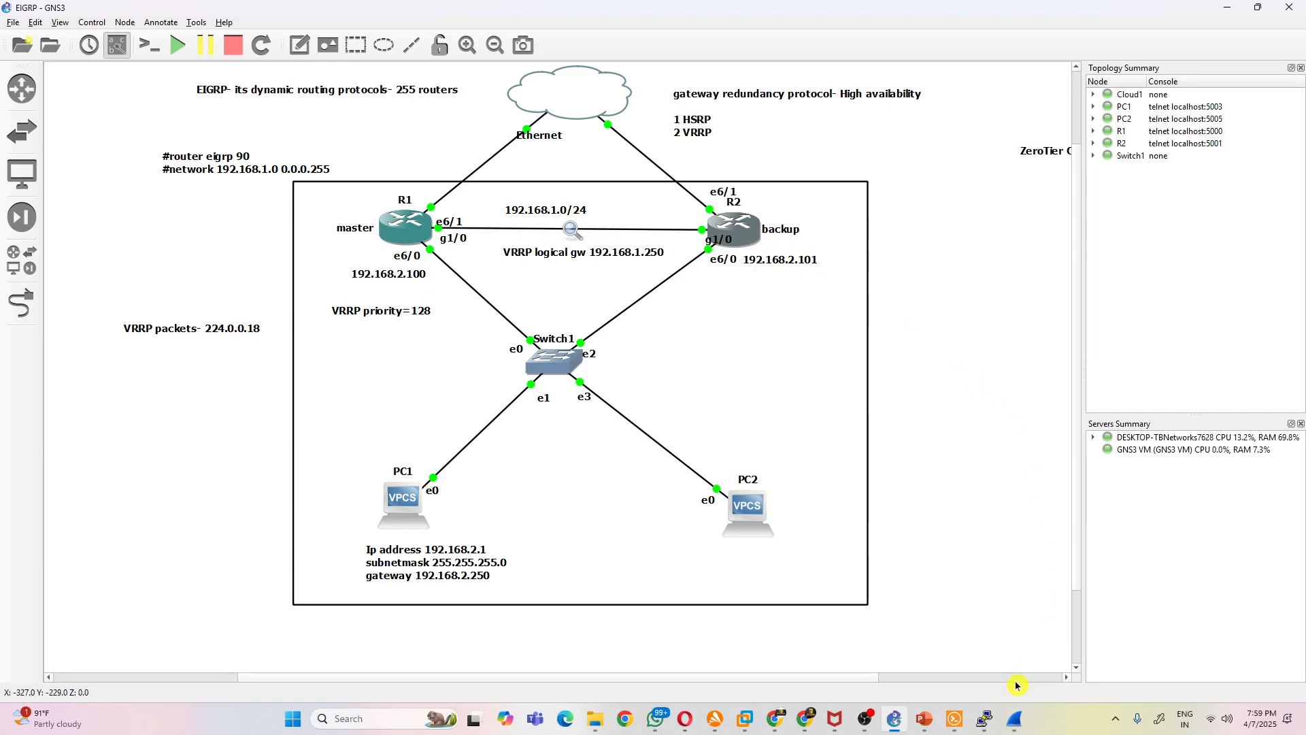
left_click(984, 718)
left_click(980, 573)
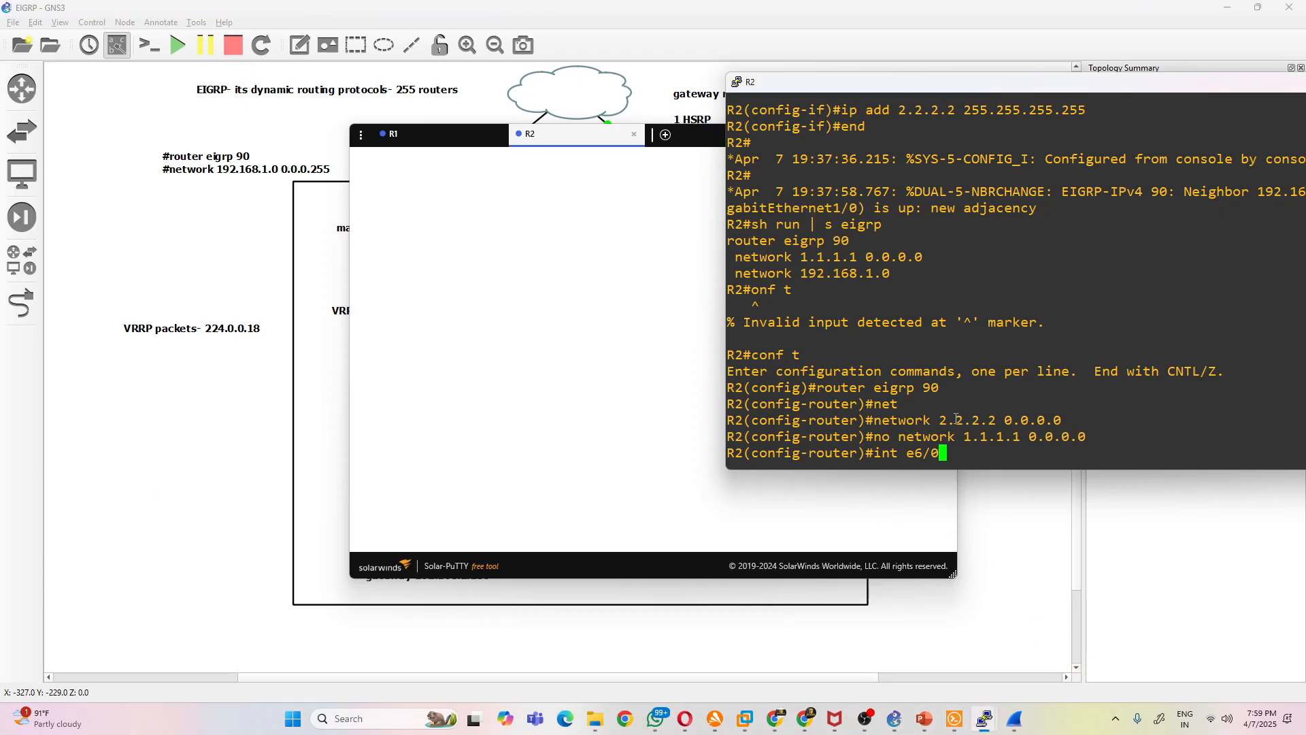
left_click(691, 155)
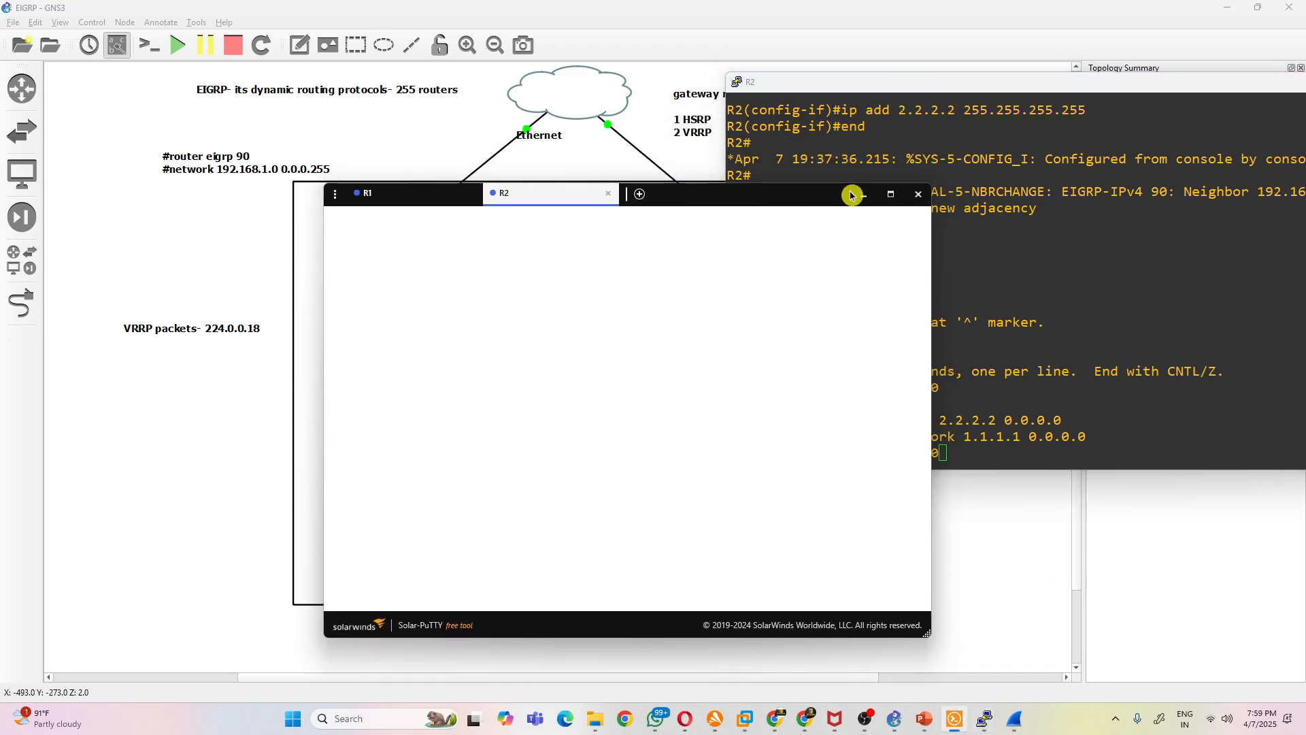
left_click(958, 274)
key("Return")
- Assign 192.168.2.101 255.255.255.0 to R2's interface e6/0 and enable it with no shut
type("ip add ")
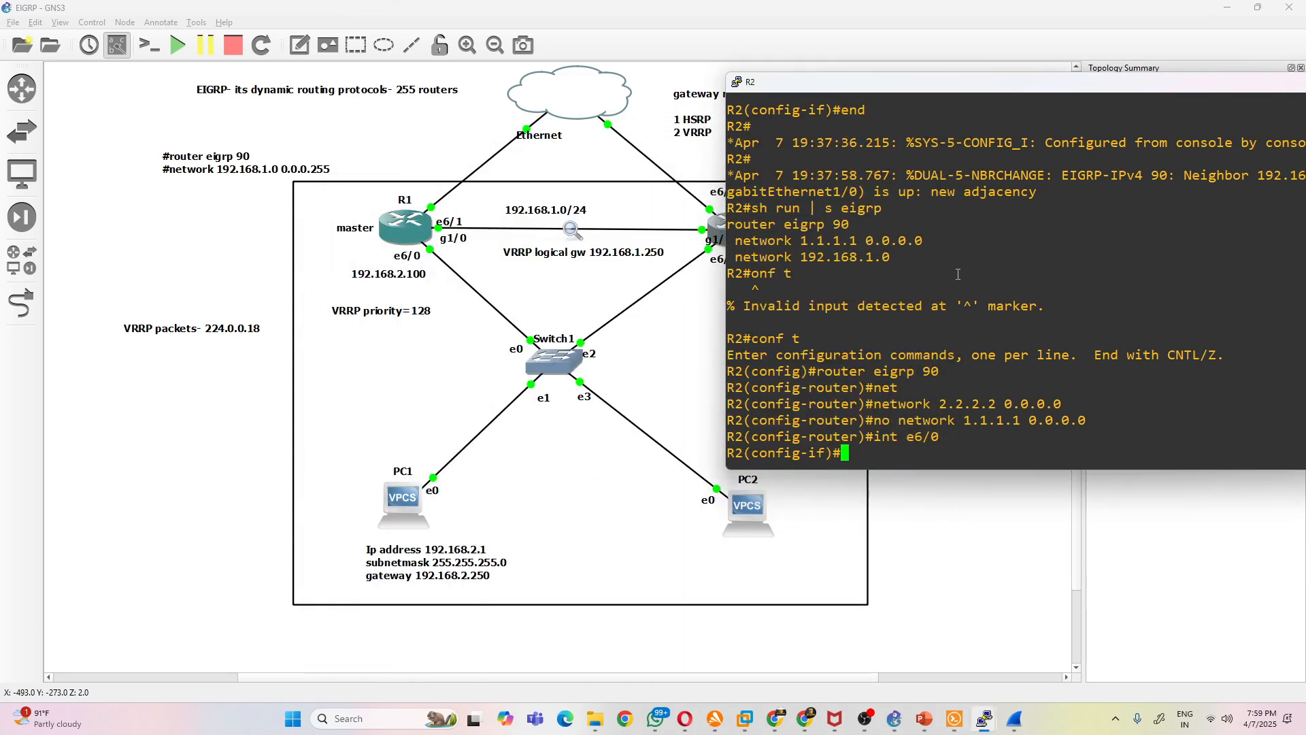
type("192.168.2.101 255.255.255.0")
key("Return")
type("no shut")
key("Return")
key("Return")
key("Return")
key("Return")
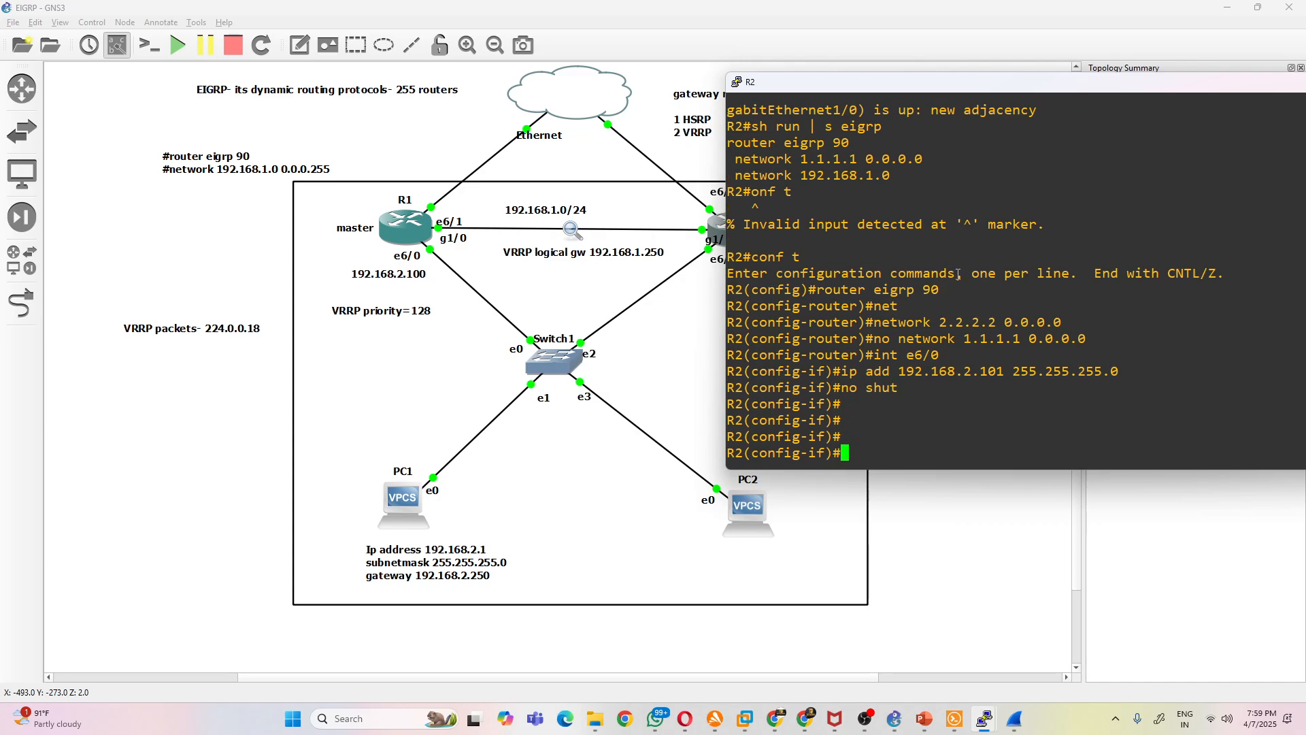
- Start a packet capture on the link between R1 and Switch1 and shrink the Wireshark window
left_click(464, 249)
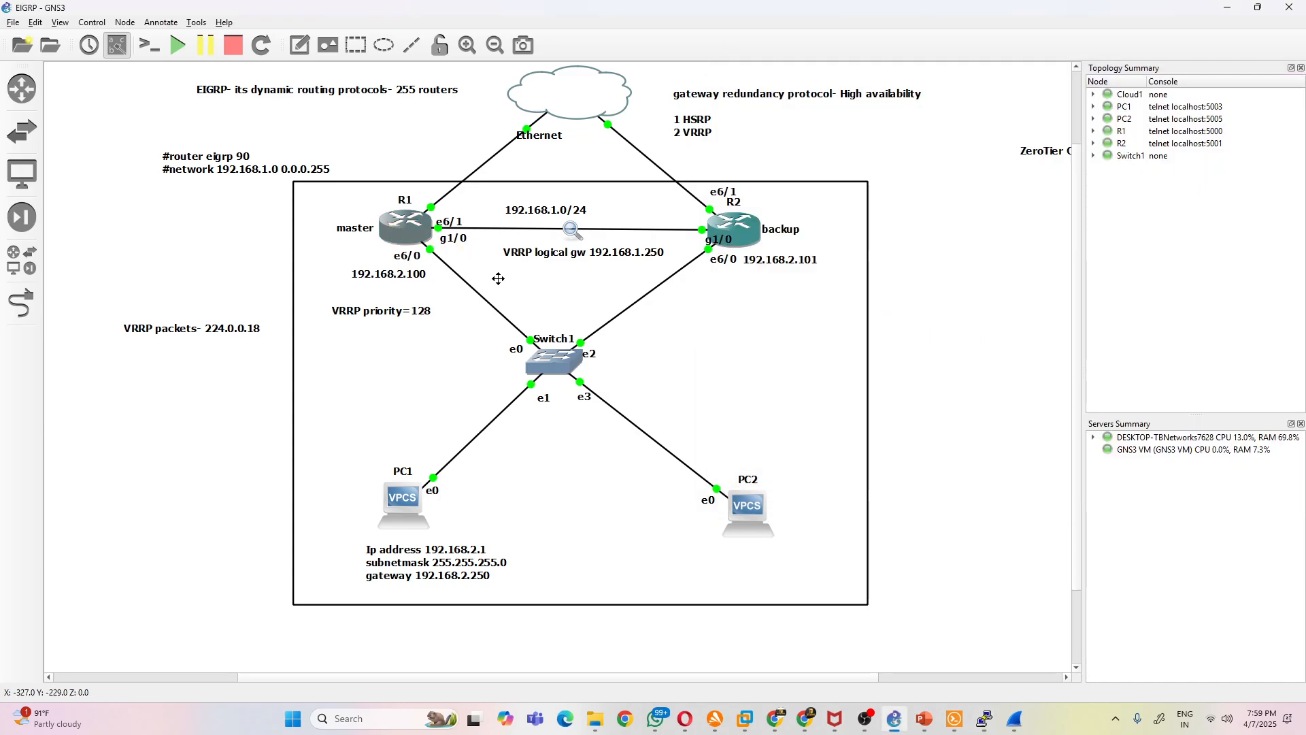
right_click(466, 282)
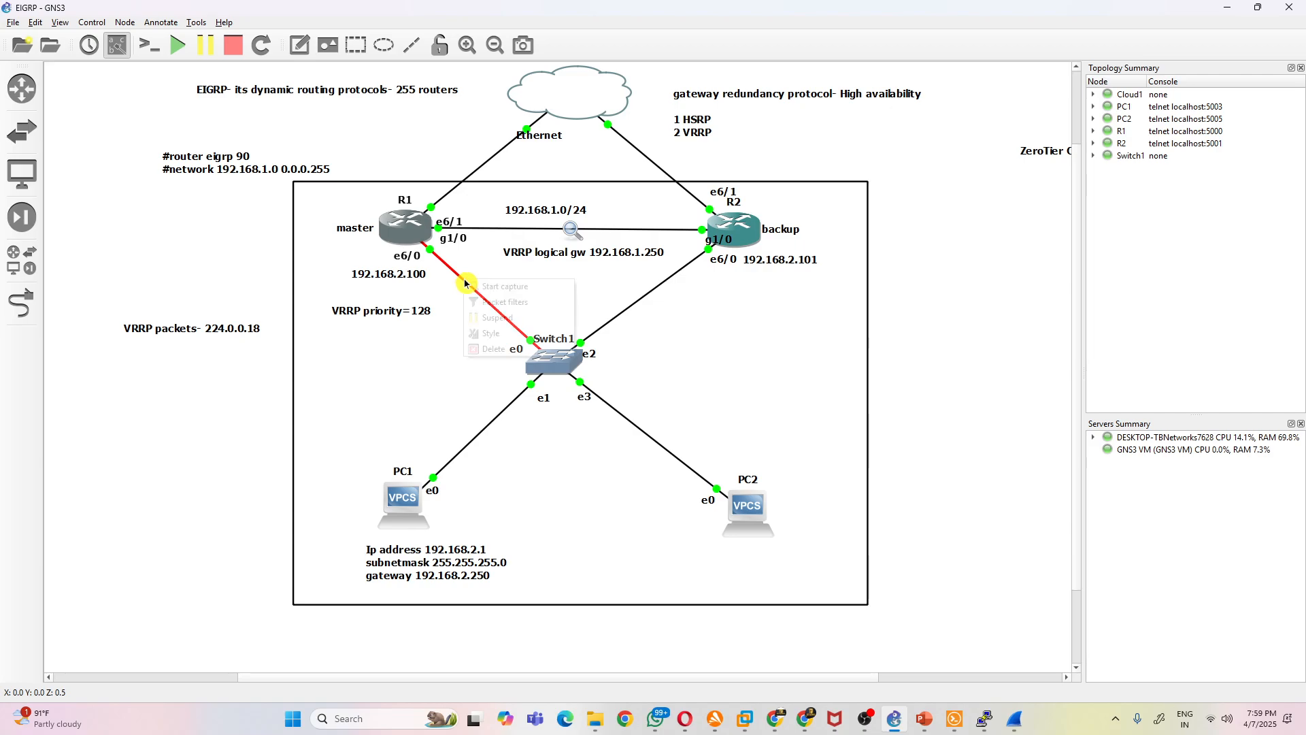
left_click(484, 287)
left_click(702, 381)
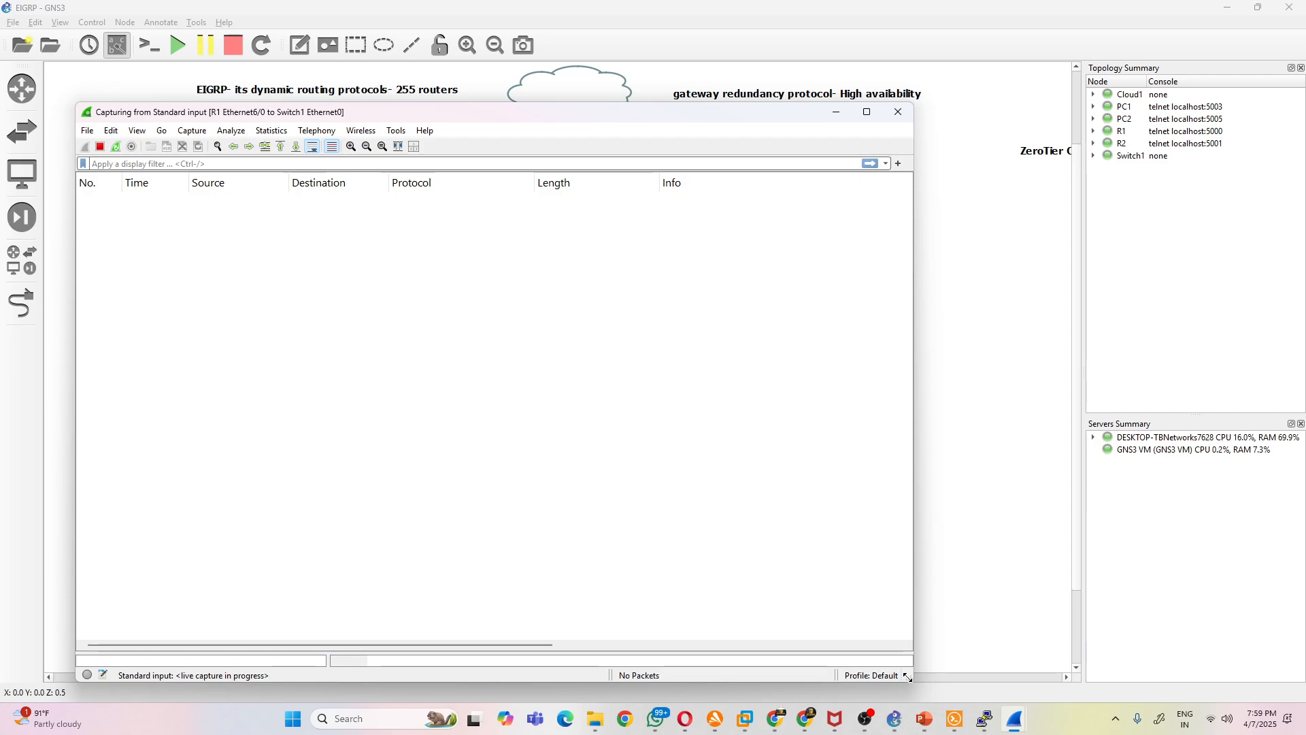
left_click_drag(909, 678, 606, 509)
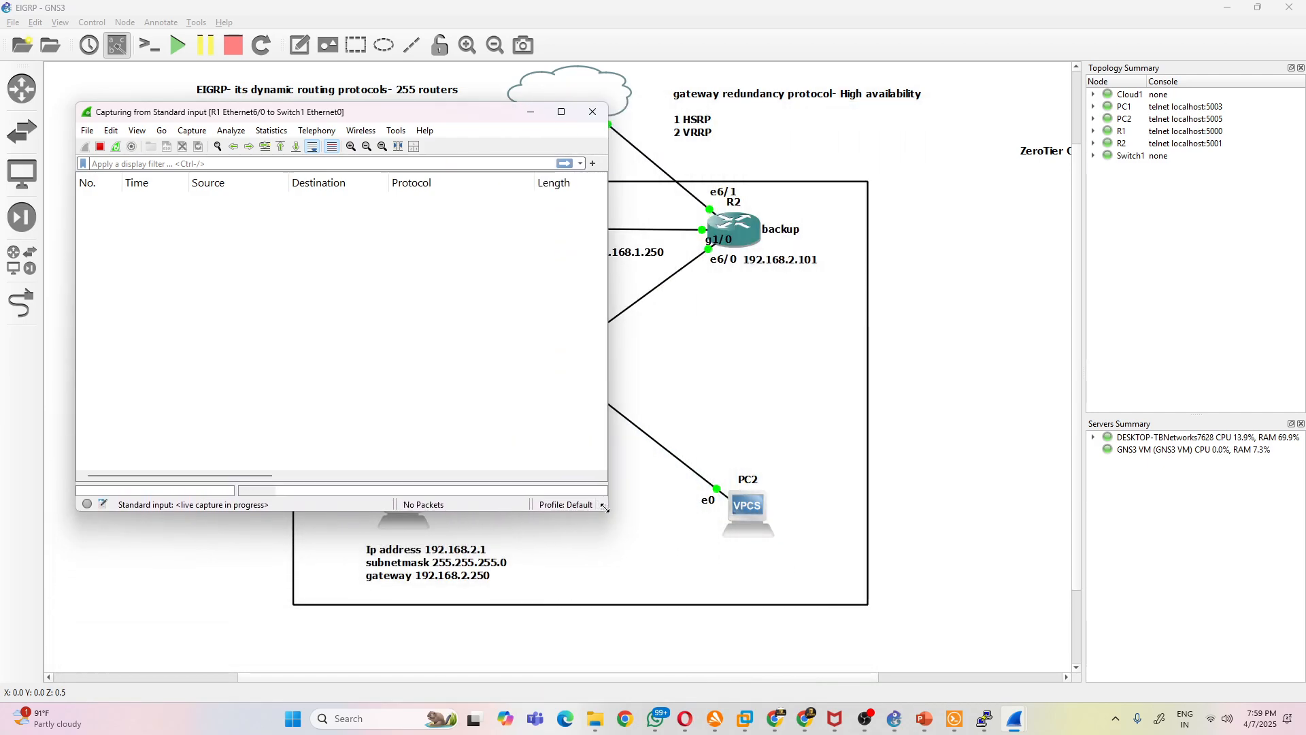
- Switch to R1's console and exit interface configuration to global configuration mode
mouse_move(985, 718)
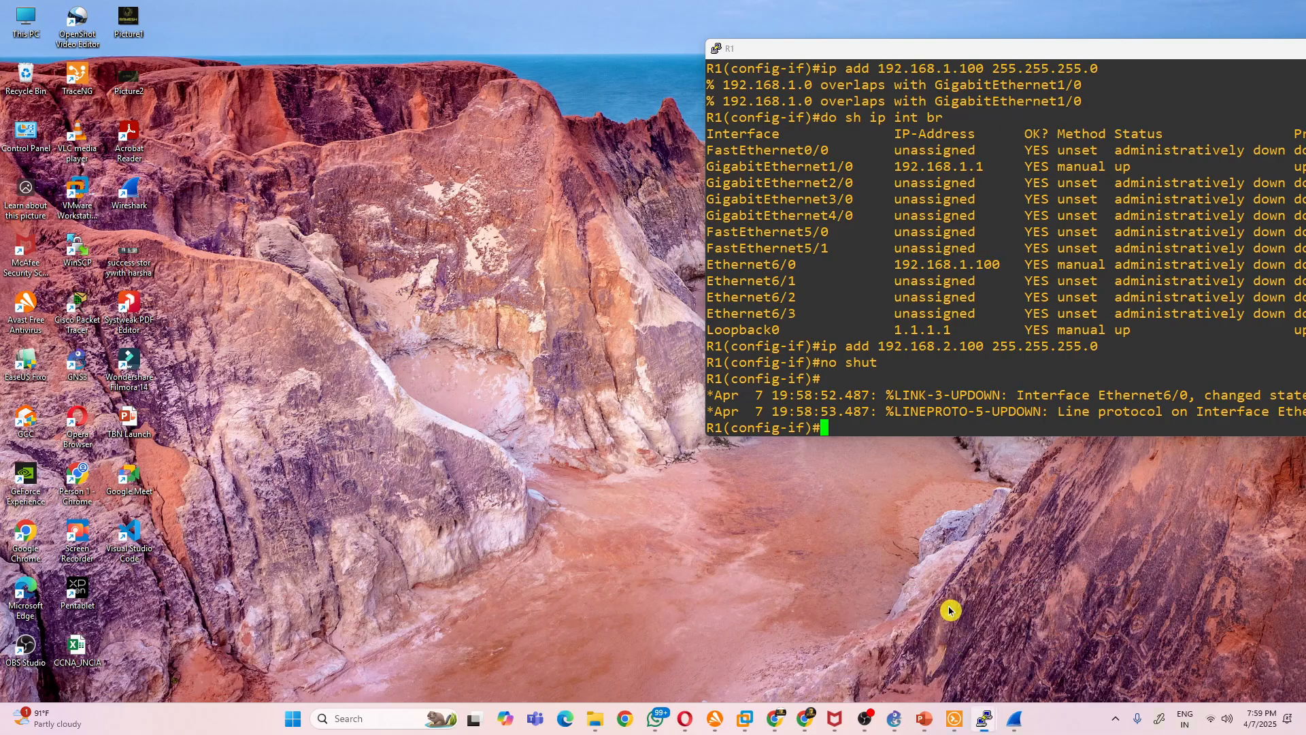
left_click(948, 627)
type("exit")
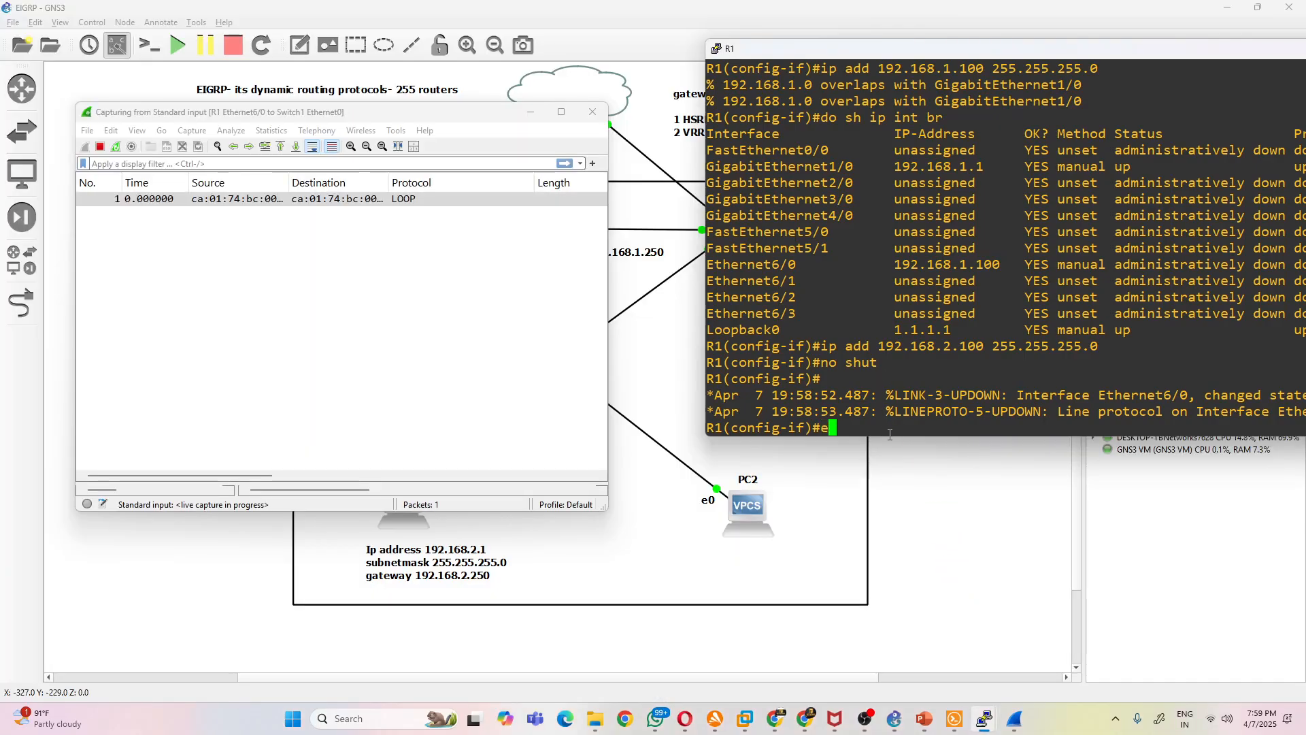
key("Return")
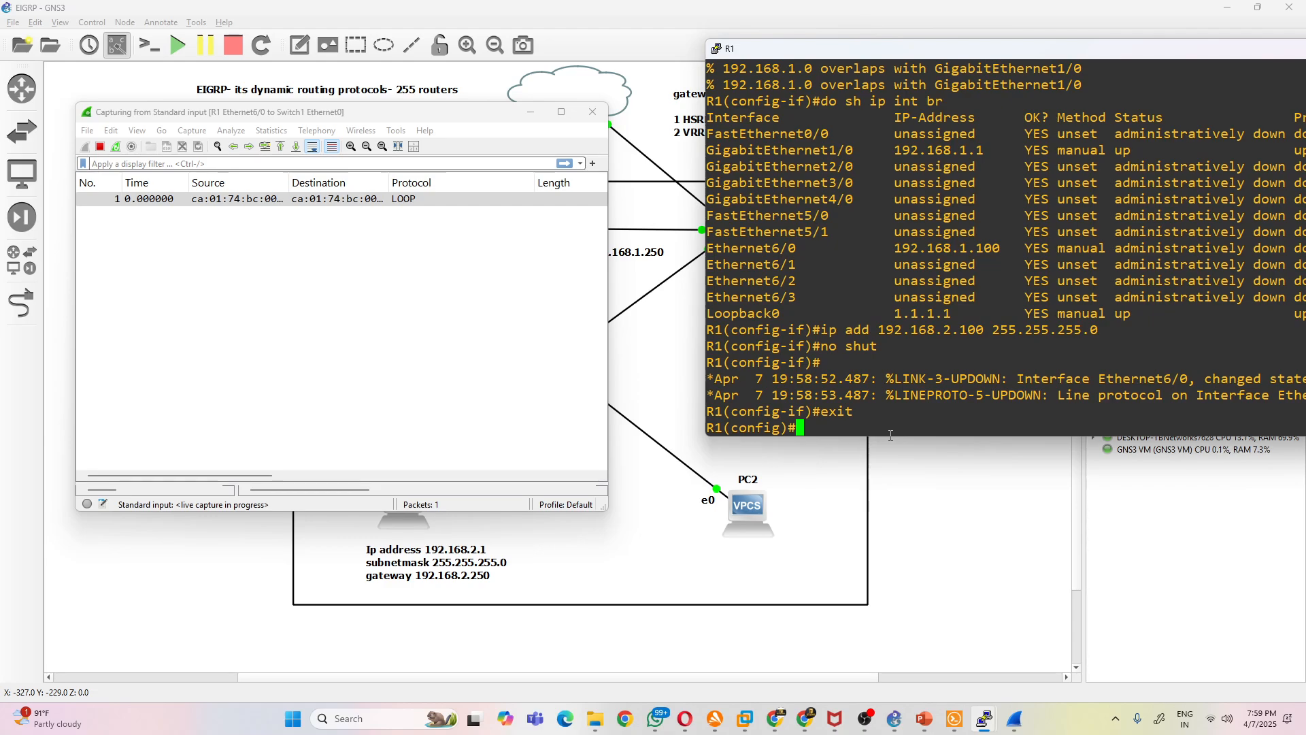
- Query the help for the vrrp command in R1's global configuration mode and return to an empty prompt
type("vrrp")
key("Tab")
type("?")
key("BackSpace")
key("BackSpace")
key("BackSpace")
key("BackSpace")
key("BackSpace")
key("Return")
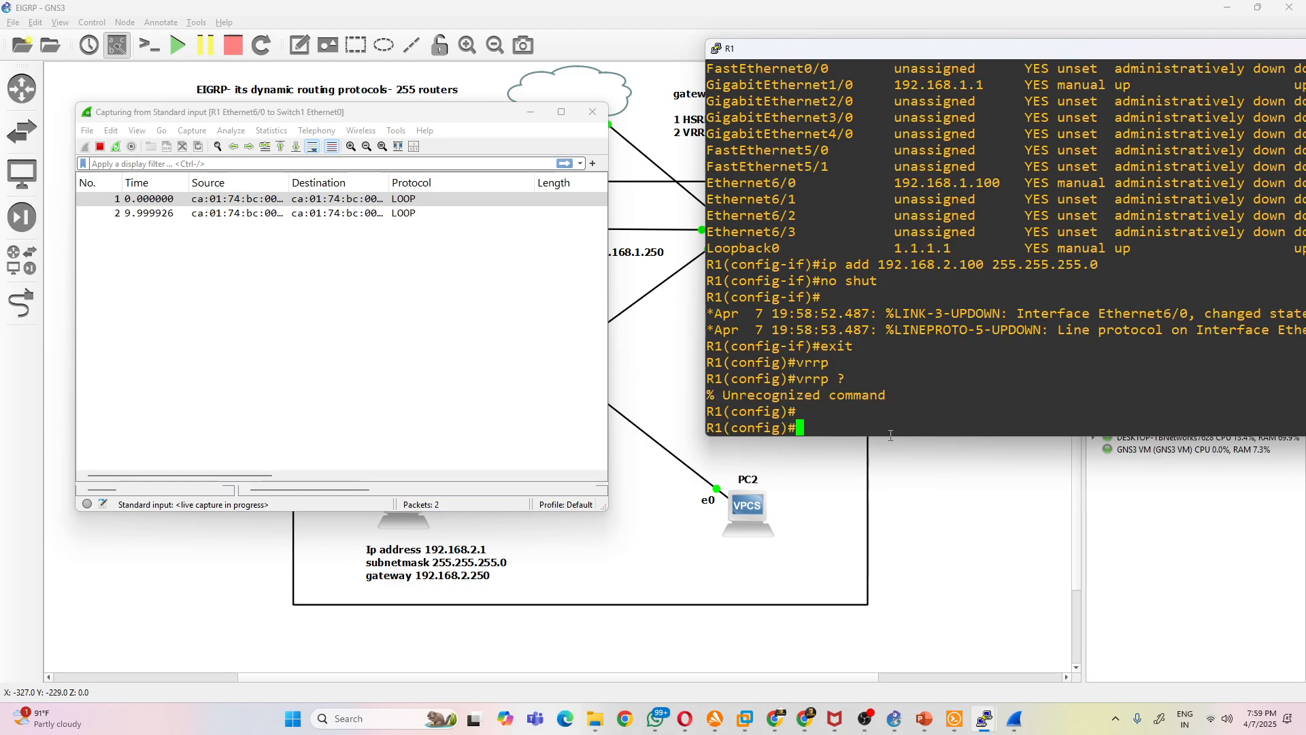
key("Return")
key("Return")
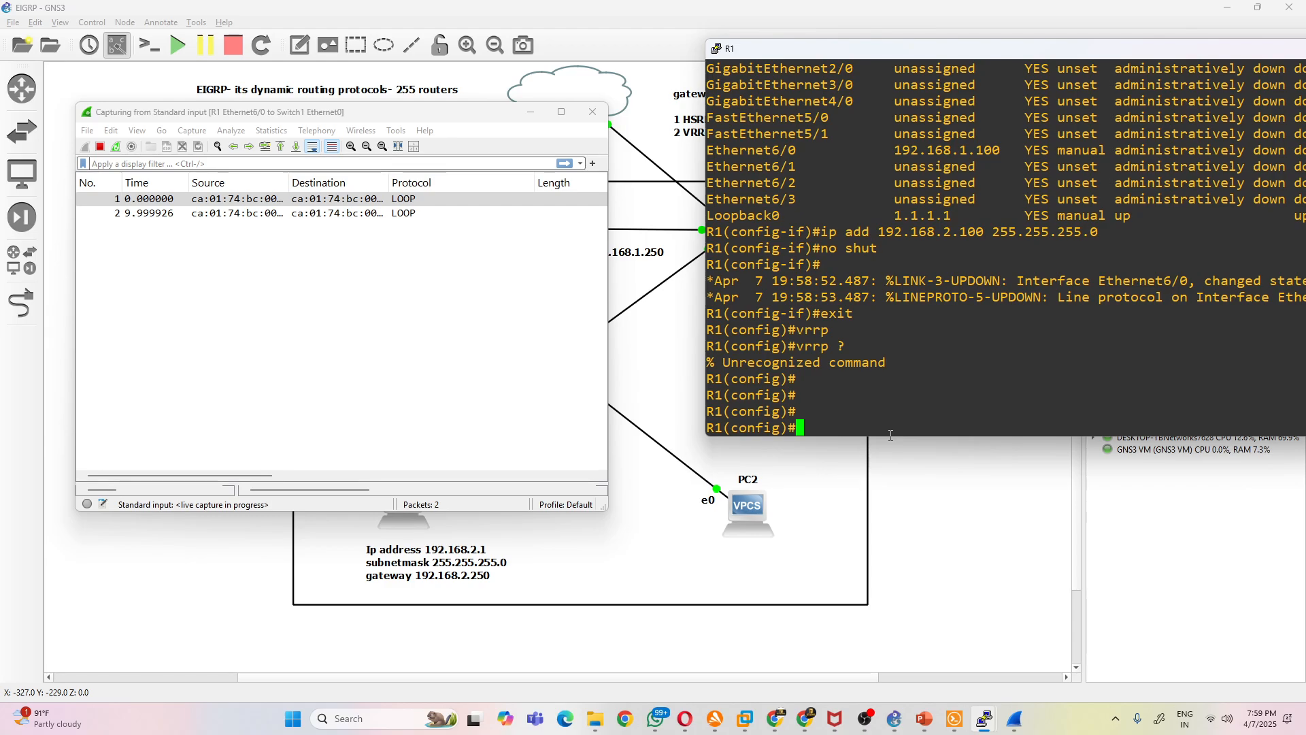
type("ip vrr")
key("Tab")
key("BackSpace")
key("BackSpace")
key("BackSpace")
key("BackSpace")
key("BackSpace")
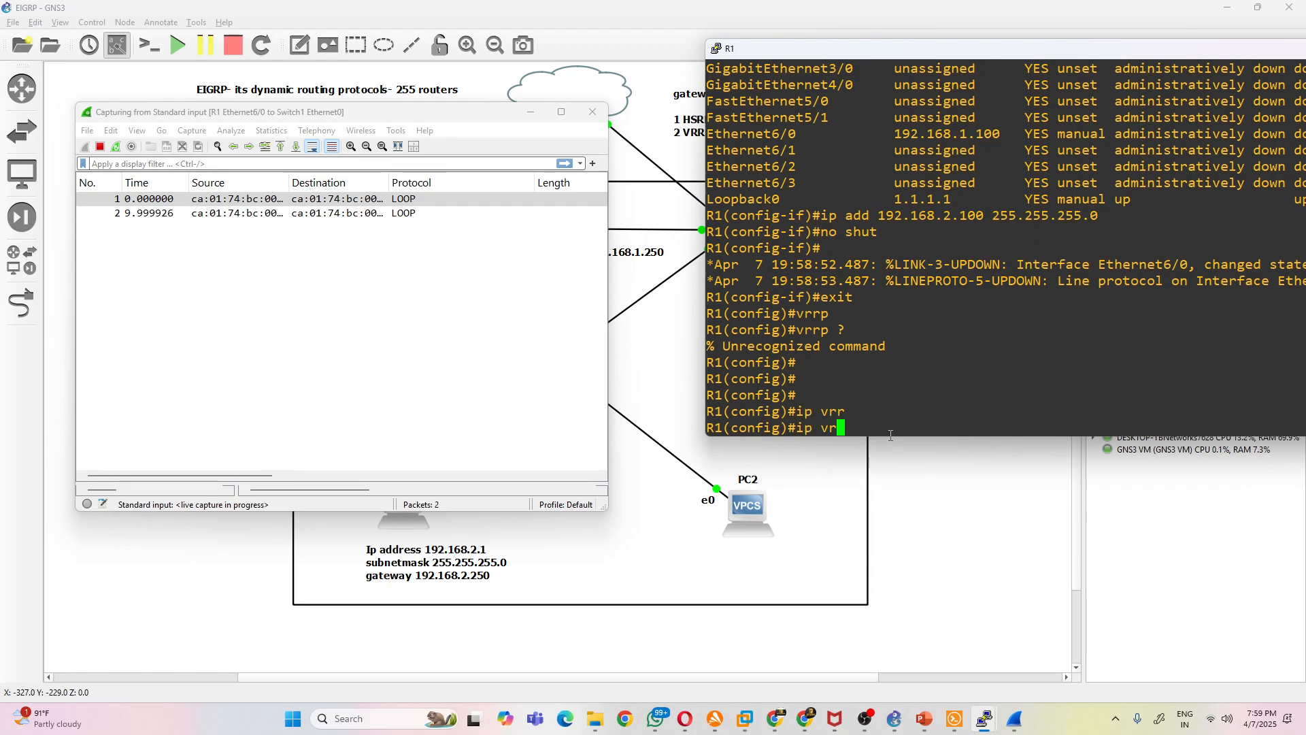
key("BackSpace")
type("vrr")
key("Tab")
type("s")
key("Tab")
key("BackSpace")
key("BackSpace")
key("BackSpace")
key("BackSpace")
key("BackSpace")
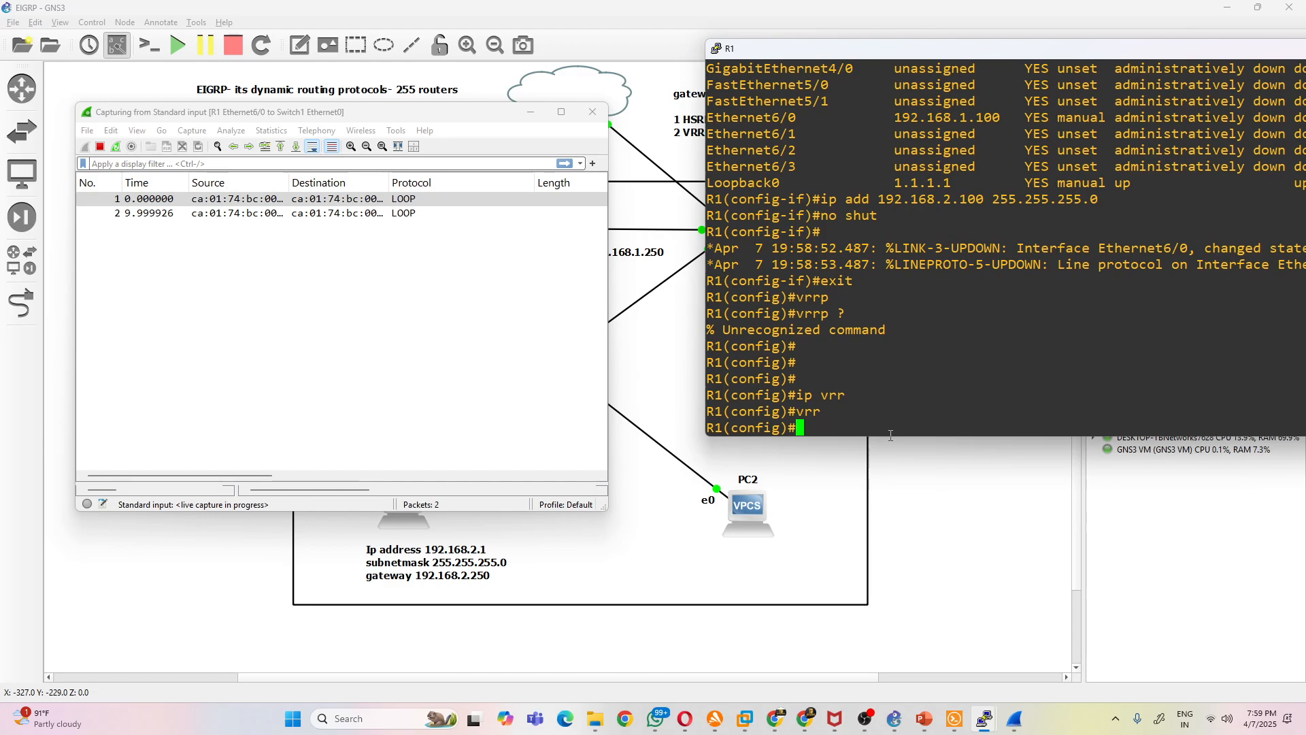
- List the options of do show vrrp on R1 and run do show vrrp all
type("do sh")
key("Tab")
type("vrr")
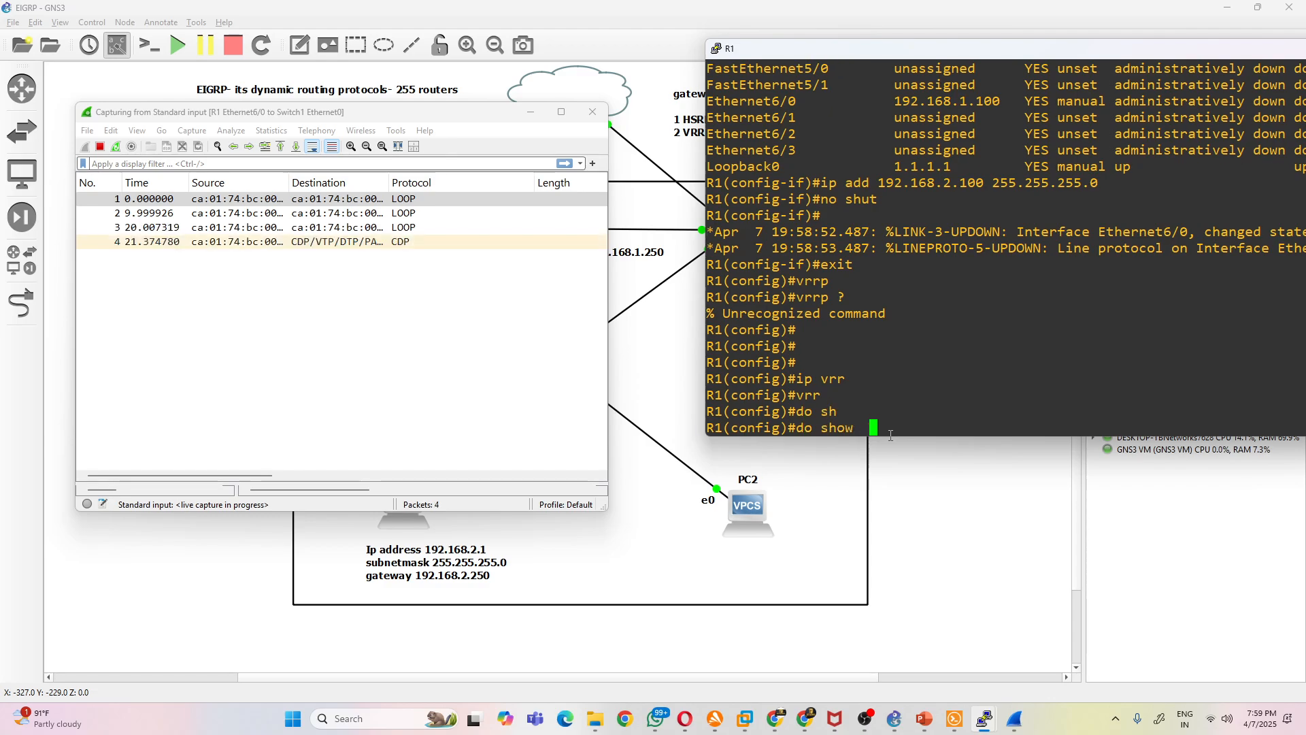
key("Tab")
type("p")
key("Tab")
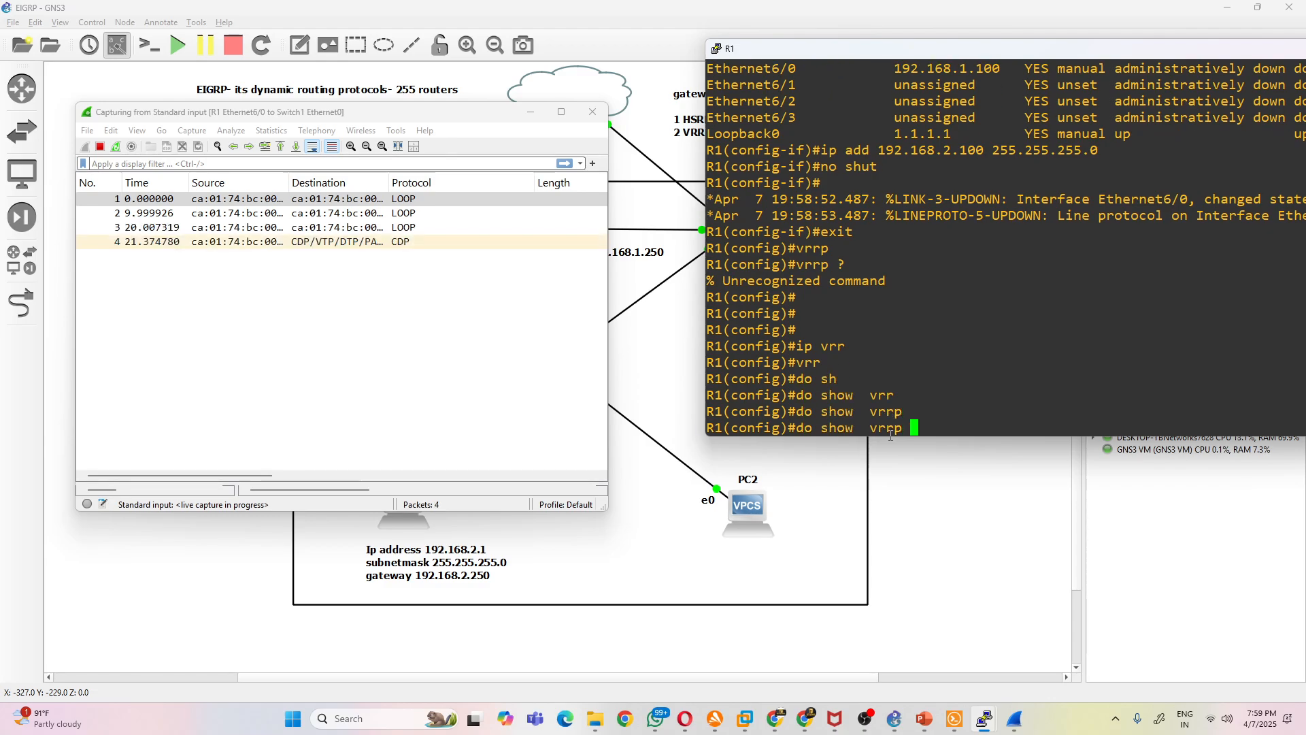
type("?")
type("all")
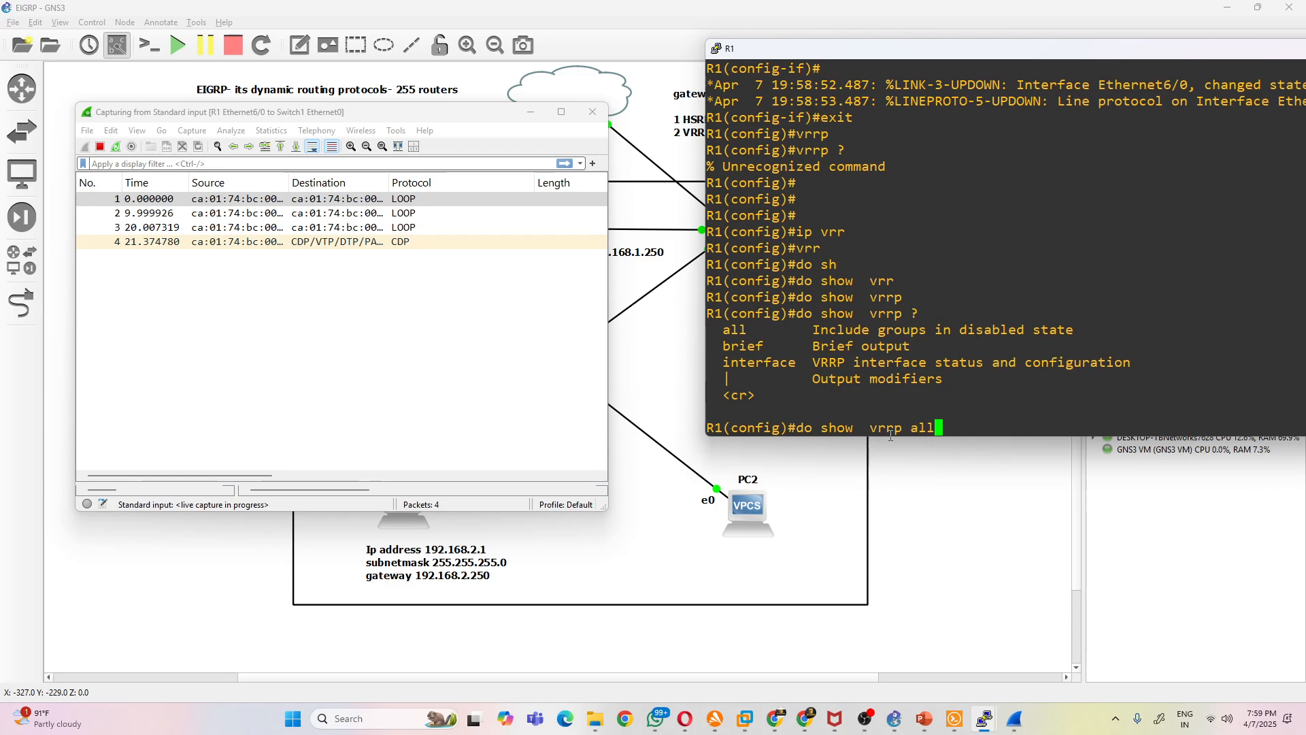
key("Return")
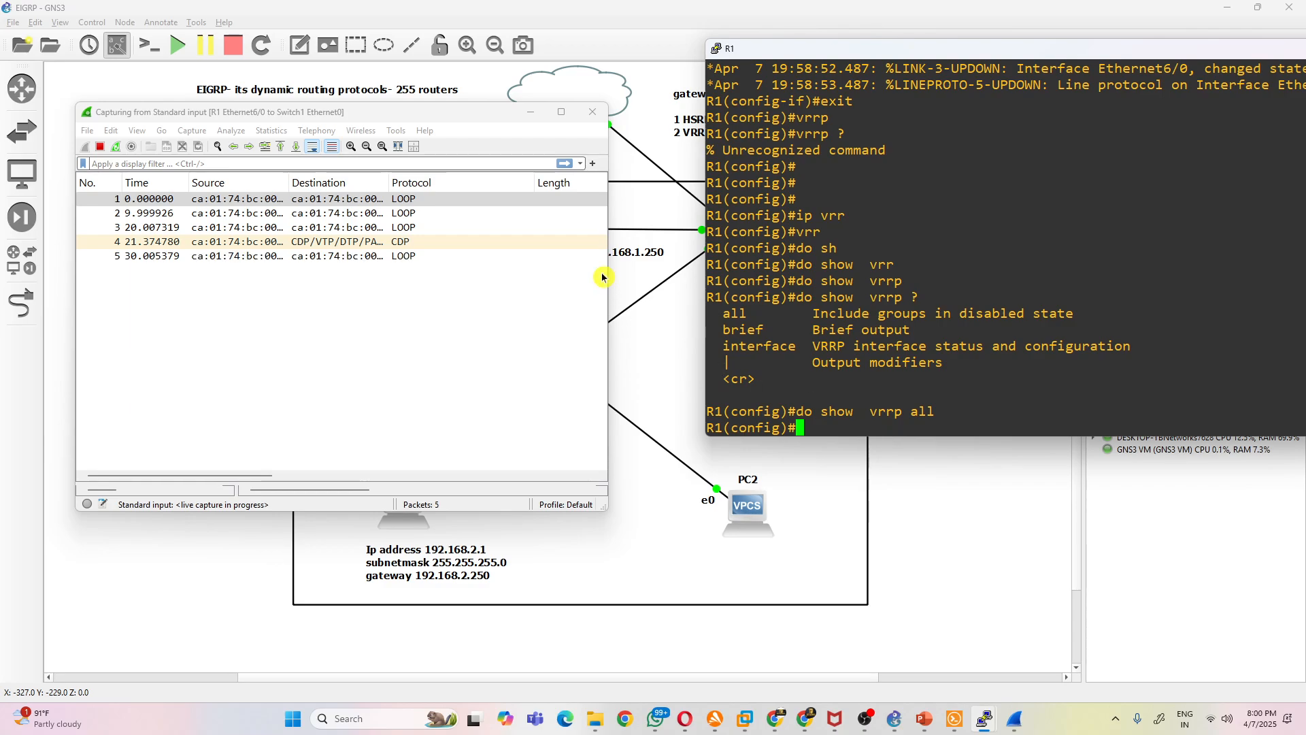
- Move the Wireshark window off the topology, then enter R1's interface e6/0 configuration and list the vrrp command's options
left_click_drag(459, 114, 464, 417)
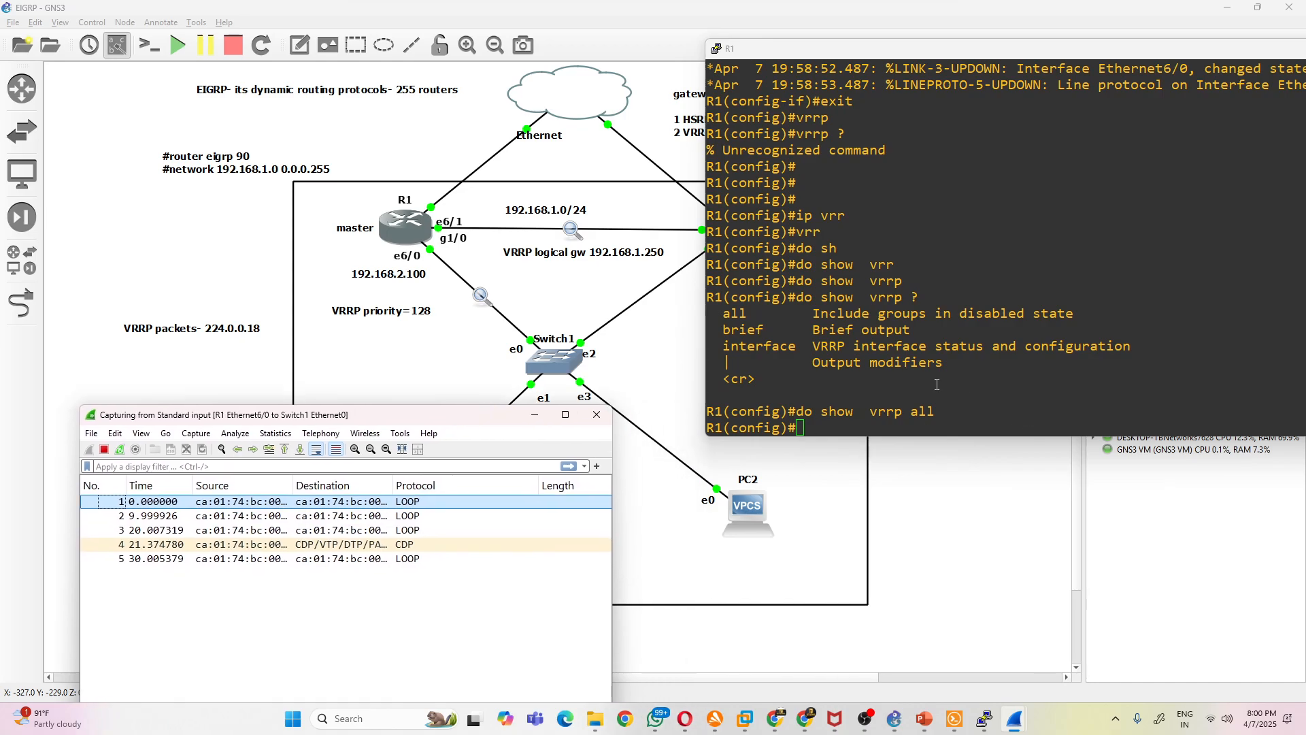
left_click(935, 387)
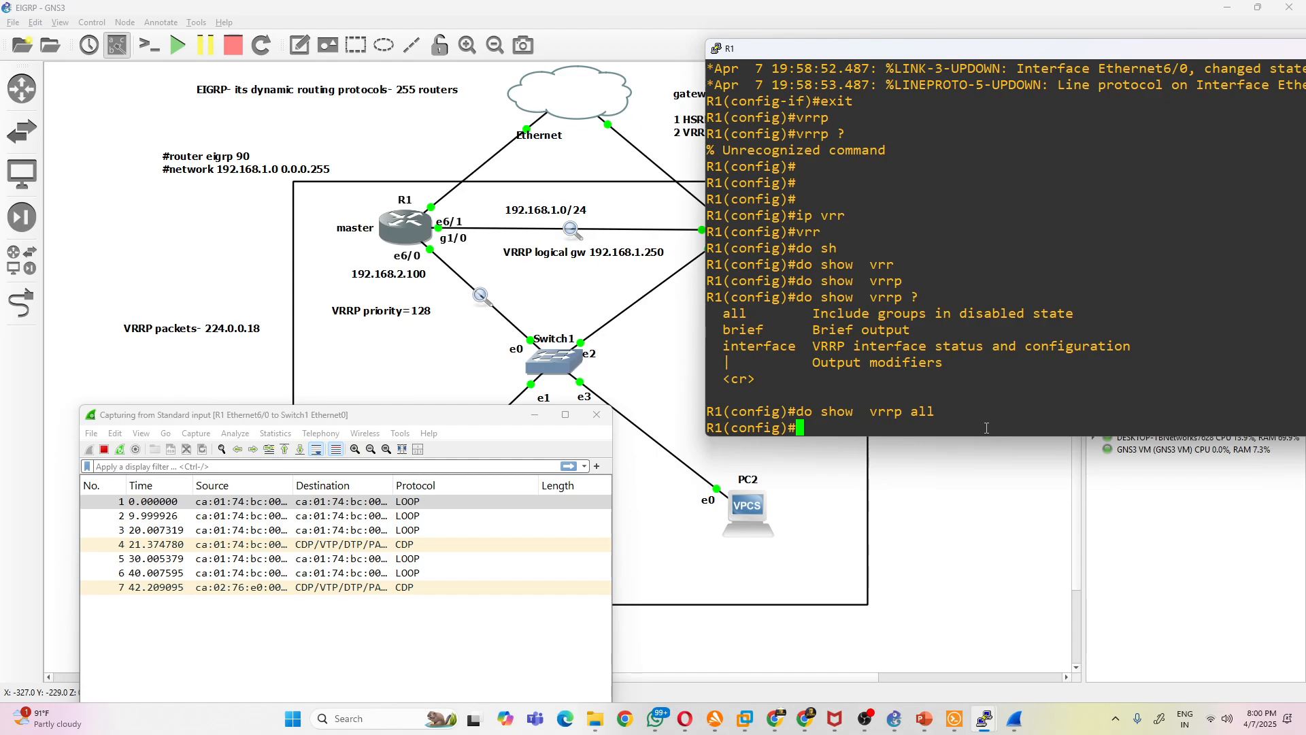
type("int e6/0")
key("Return")
type("vrr")
key("Tab")
type("?")
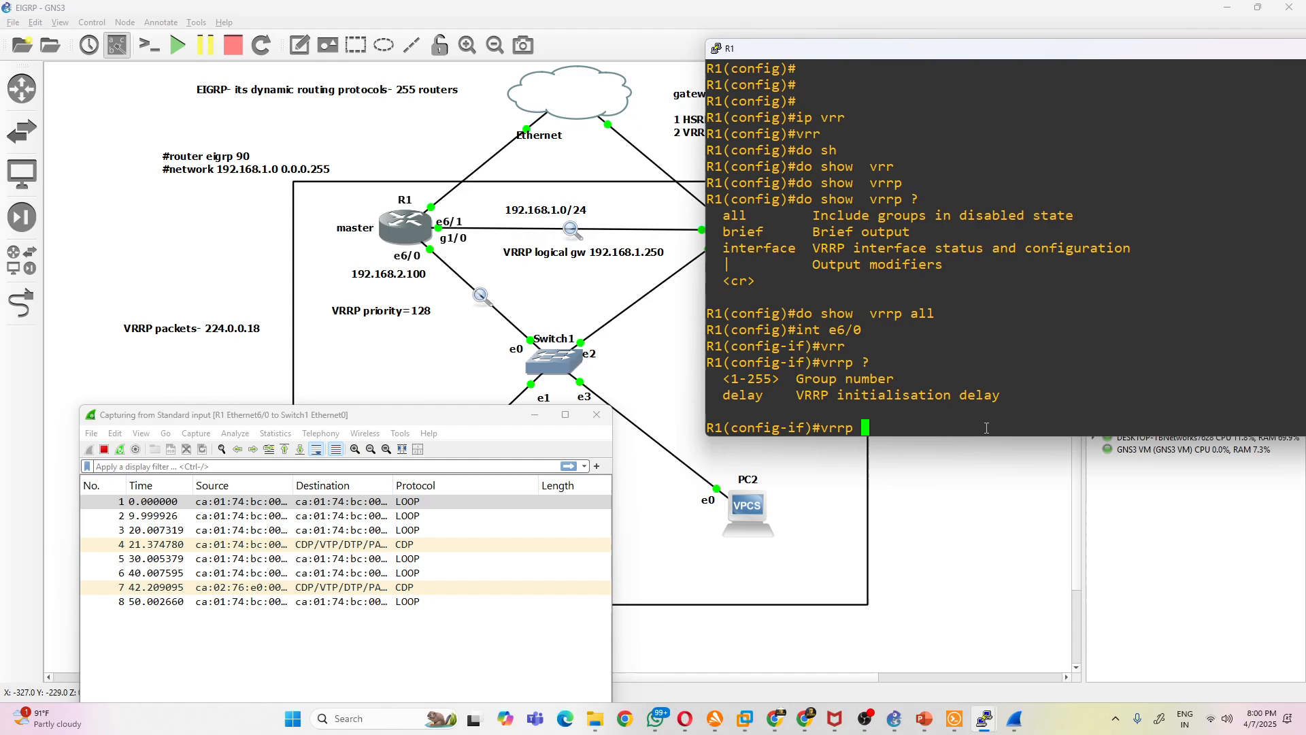
- Highlight the 1-255 group number range, then enter VRRP group number 10 and list the group's options
left_click_drag(738, 380, 766, 380)
left_click(820, 387)
left_click_drag(733, 379, 768, 379)
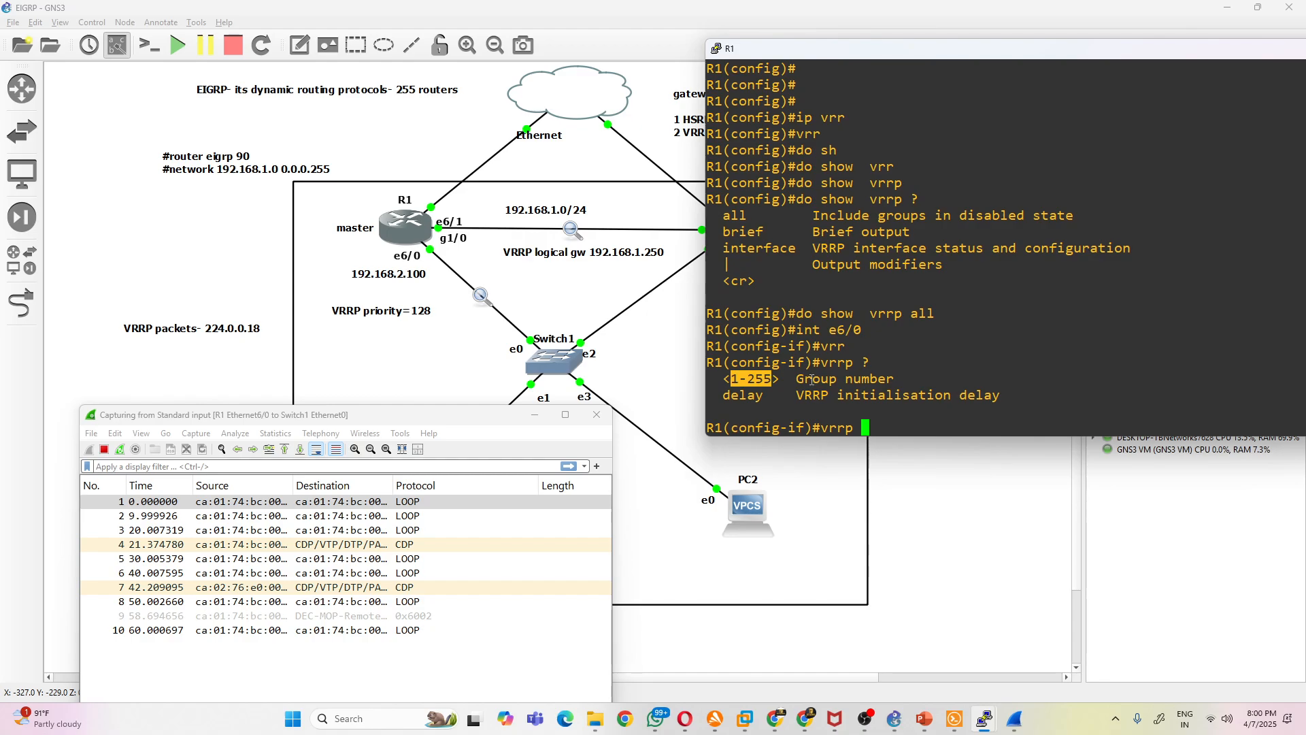
left_click(1034, 452)
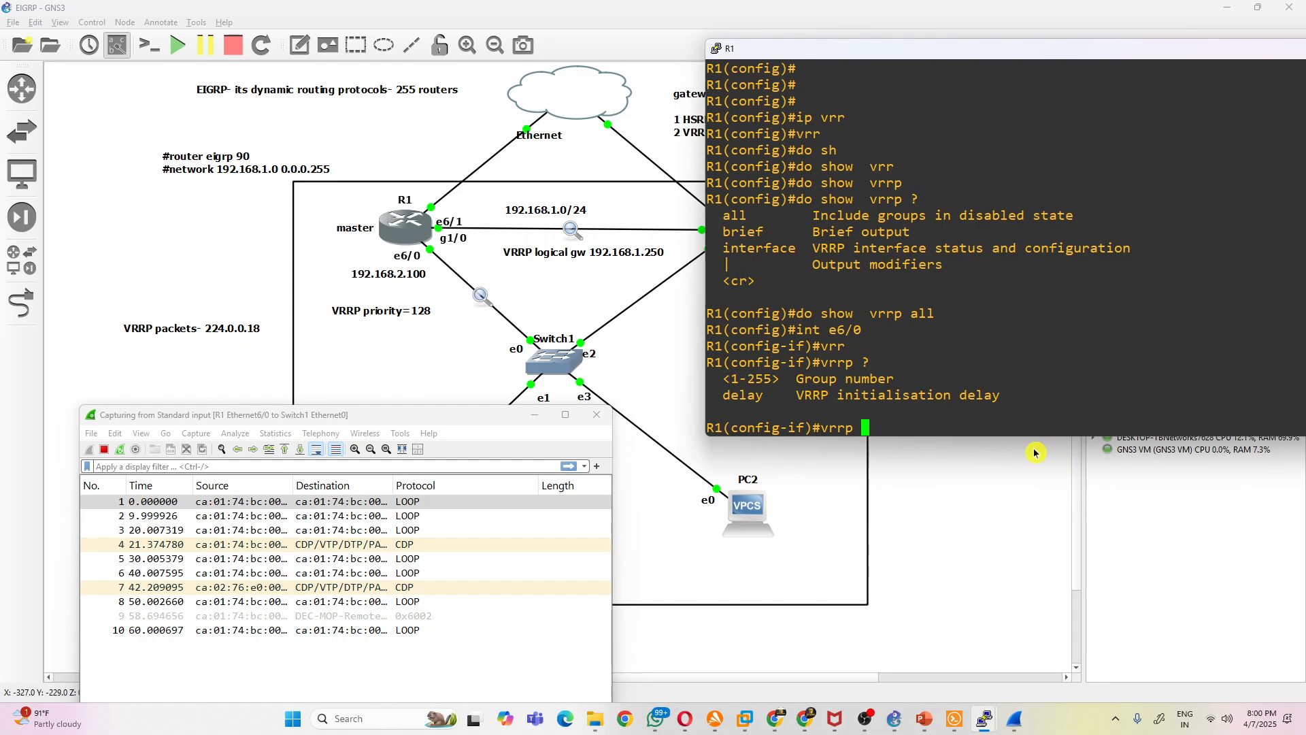
type("10 ?")
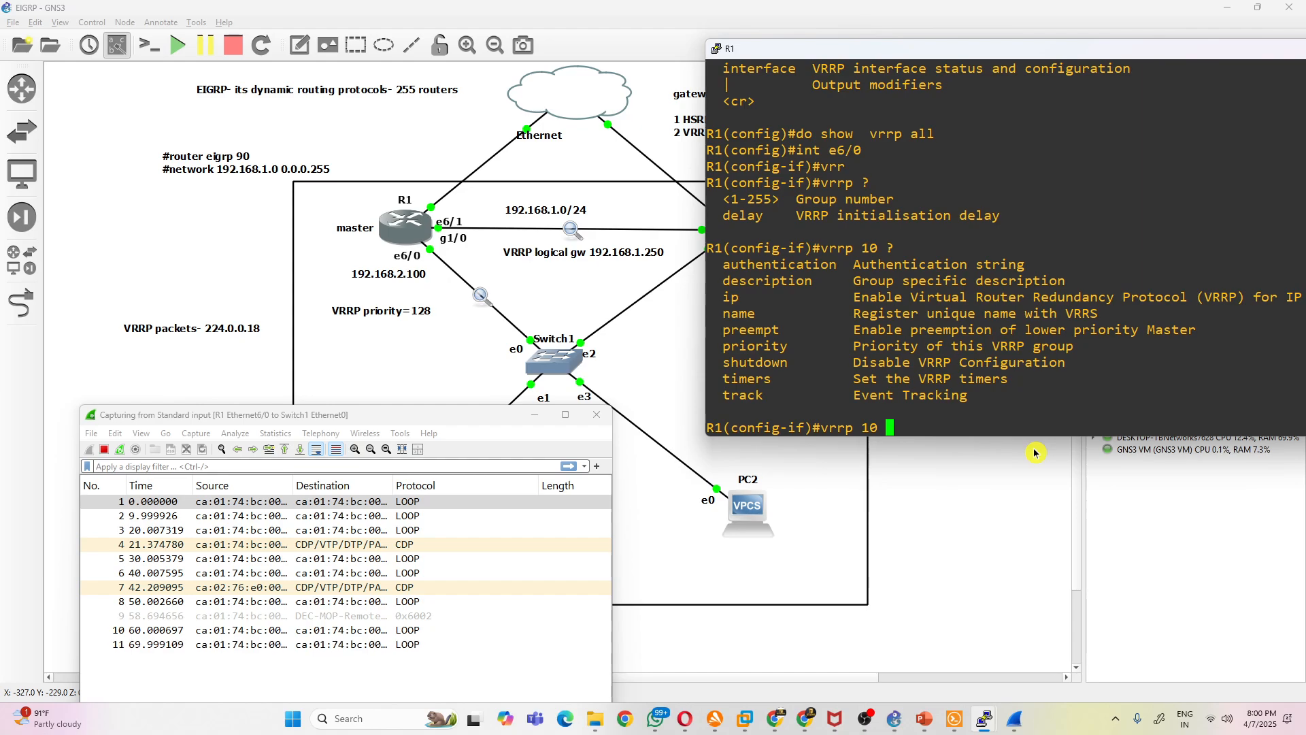
- Highlight the ip option's description and extend the command to vrrp 10 ip 192.168.2.250
left_click_drag(895, 298, 1269, 299)
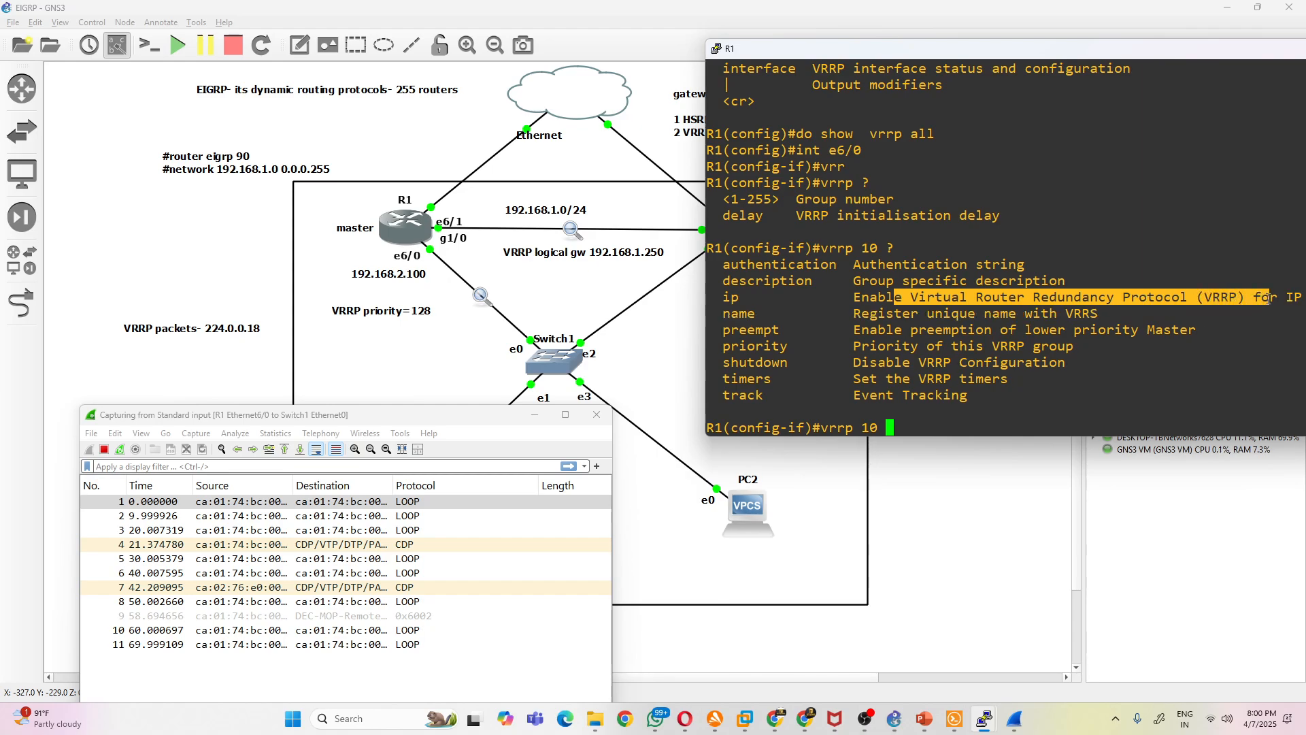
left_click(1009, 383)
type("i")
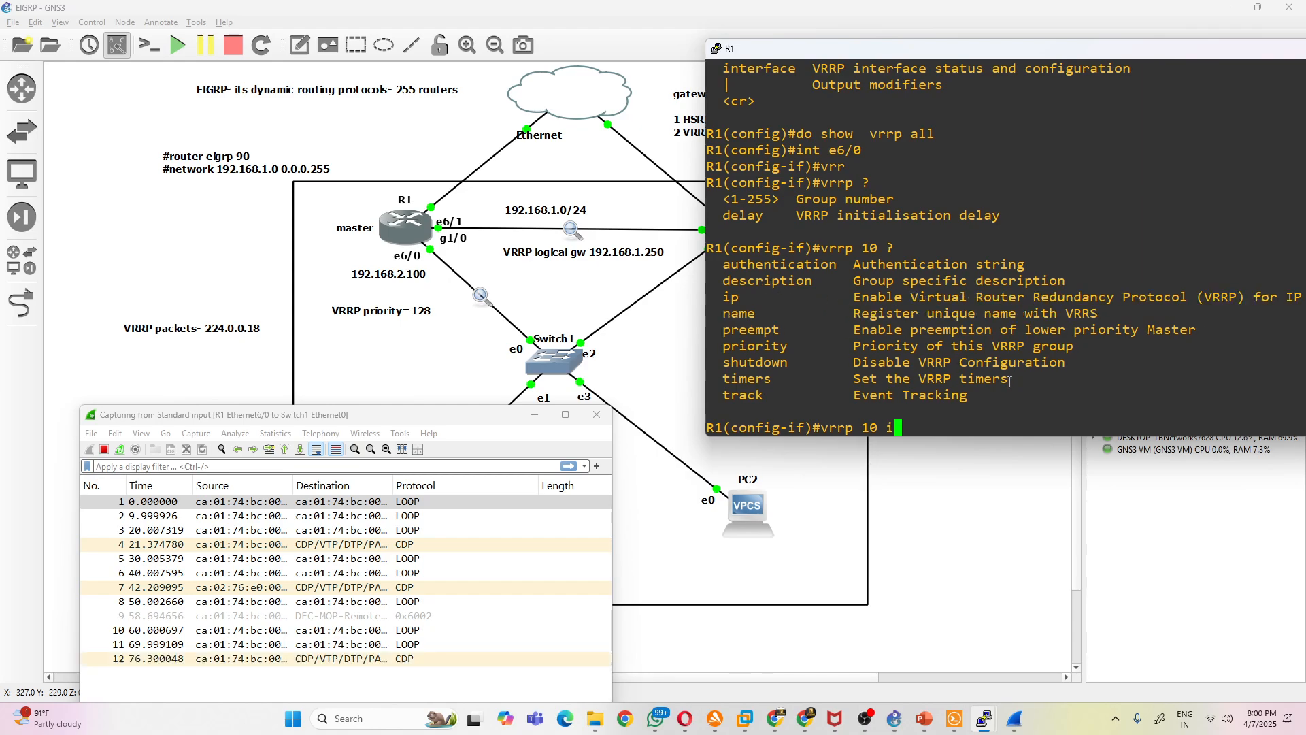
type("p 192.168.2.250")
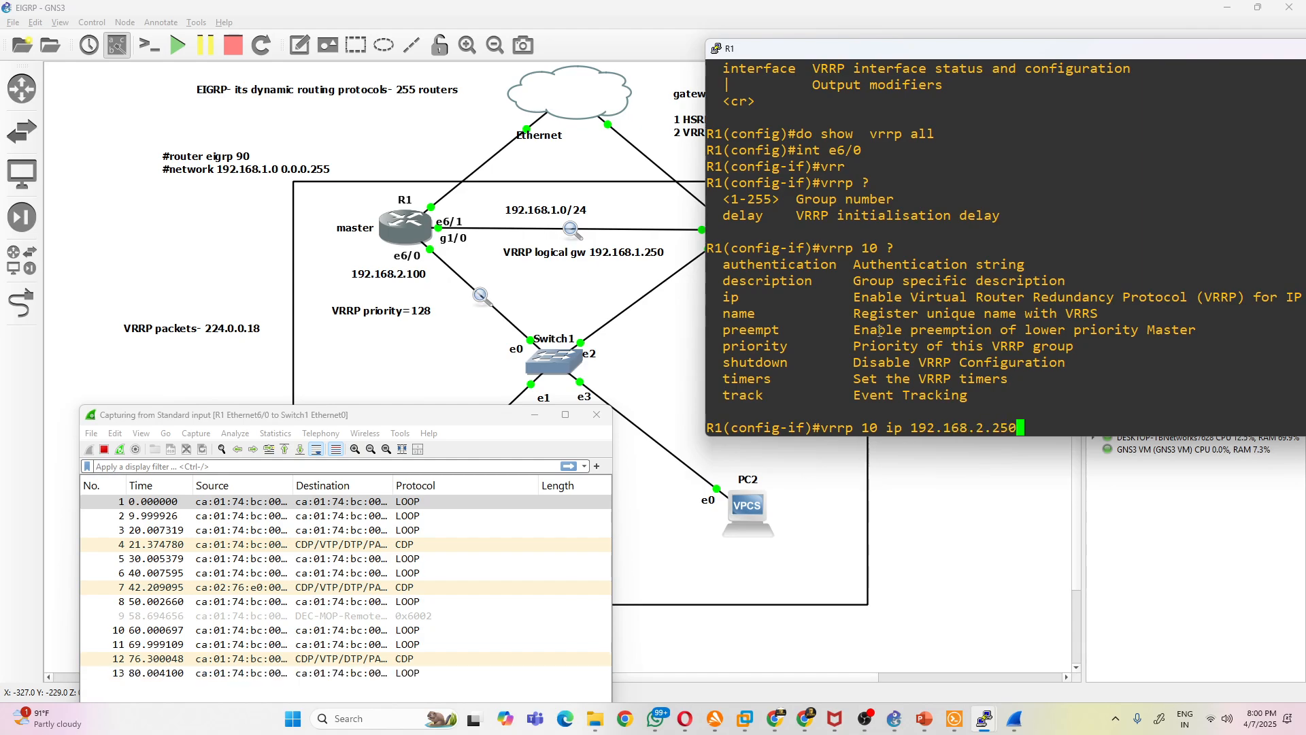
- Correct the VRRP logical gateway note in the topology to read VRRP logical gw 192.168.2.250
double_click(645, 254)
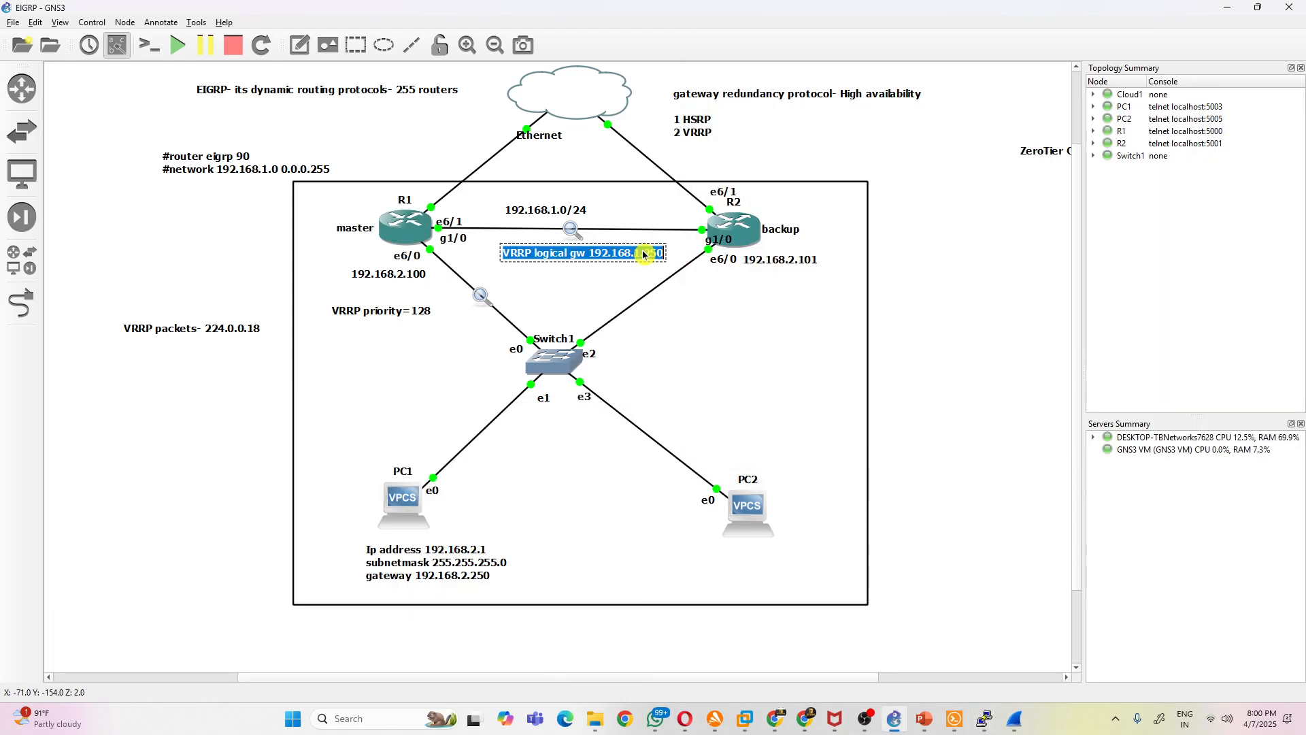
left_click(640, 258)
key("BackSpace")
type("2")
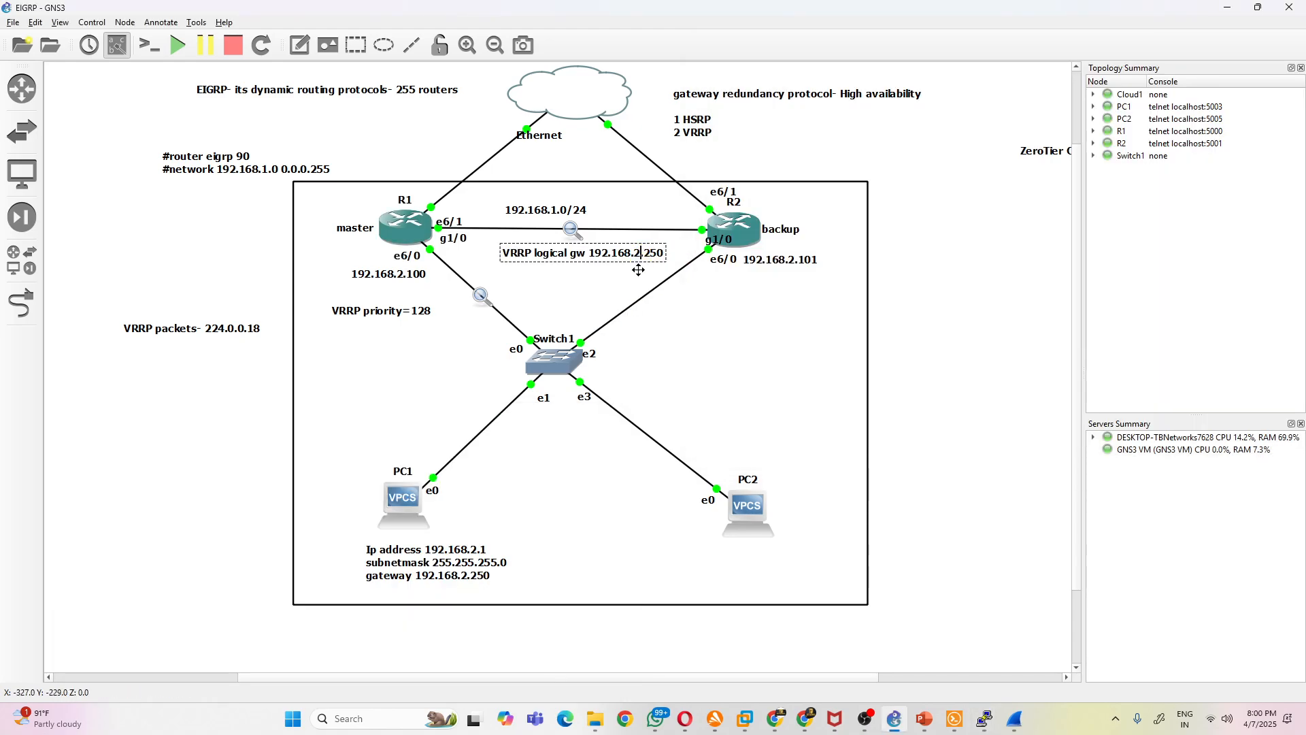
- Return to R1's console, check the remaining options and apply vrrp 10 ip 192.168.2.250 on interface e6/0
mouse_move(984, 719)
left_click(925, 662)
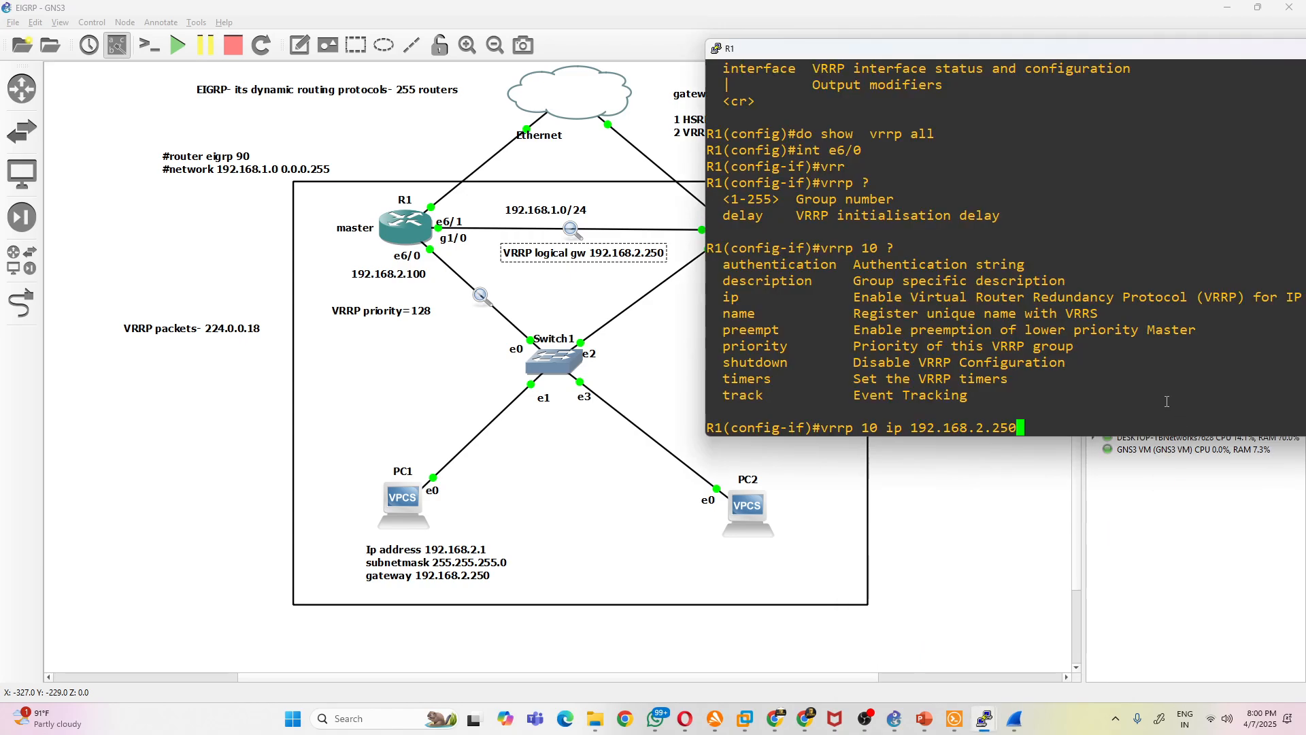
type("?")
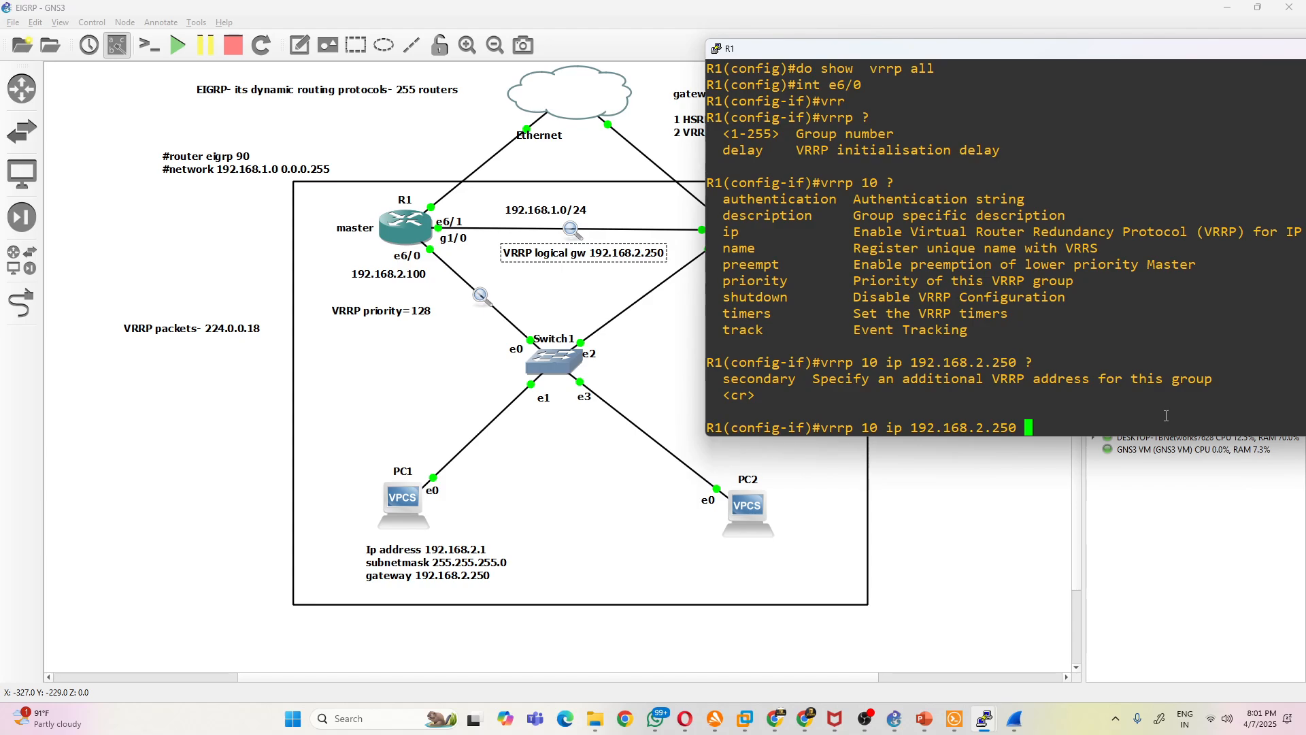
key("Return")
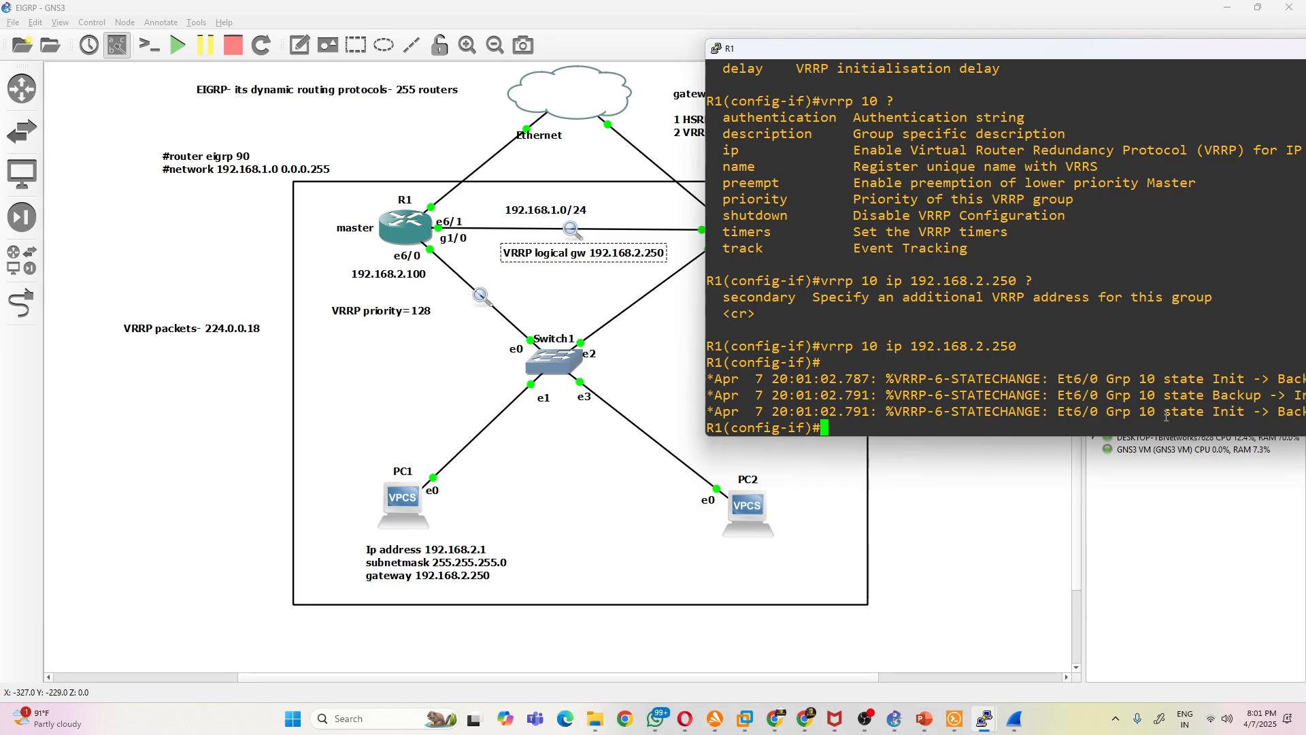
- Switch to the Wireshark capture of the R1 to Switch1 link and reposition it to show the full packet list
left_click(1014, 719)
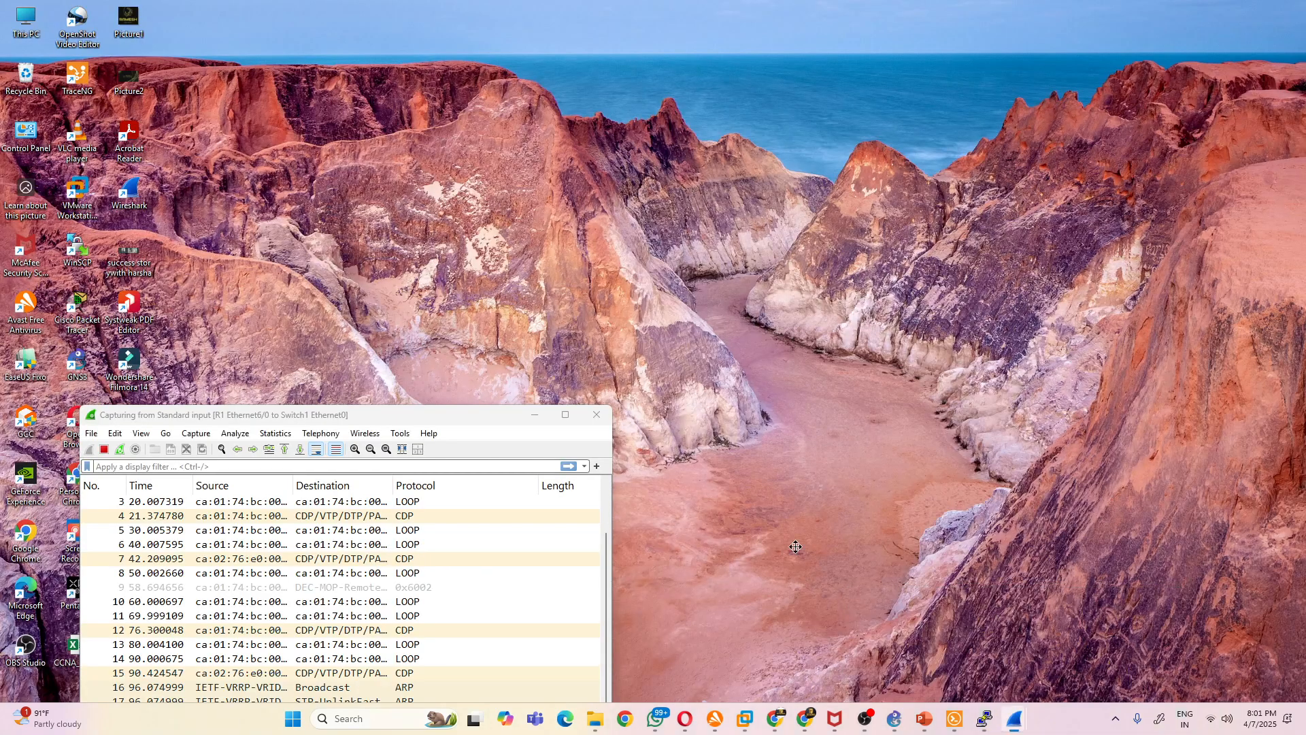
left_click(1106, 671)
left_click_drag(447, 407, 447, 72)
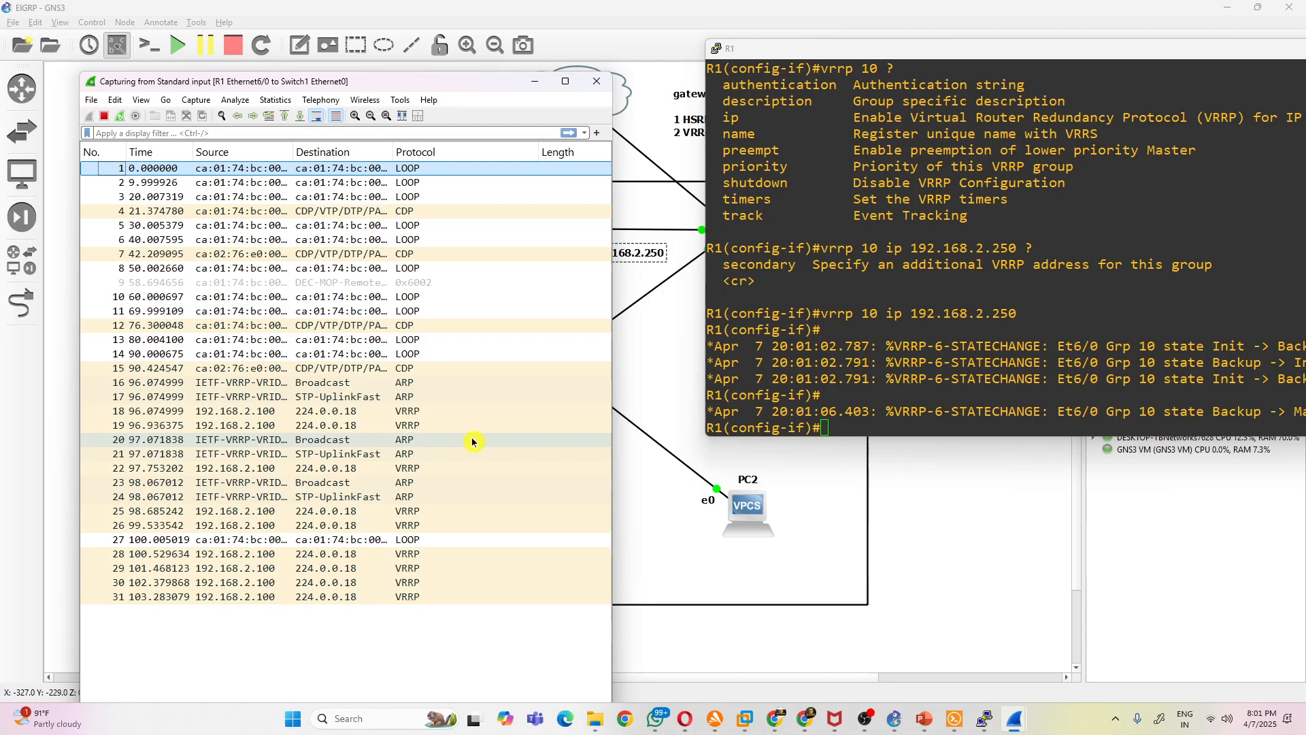
- Open VRRP packet 18 in its own window, expand its Internet Protocol Version 4 header and select the Protocol field
double_click(435, 411)
left_click_drag(212, 86, 268, 71)
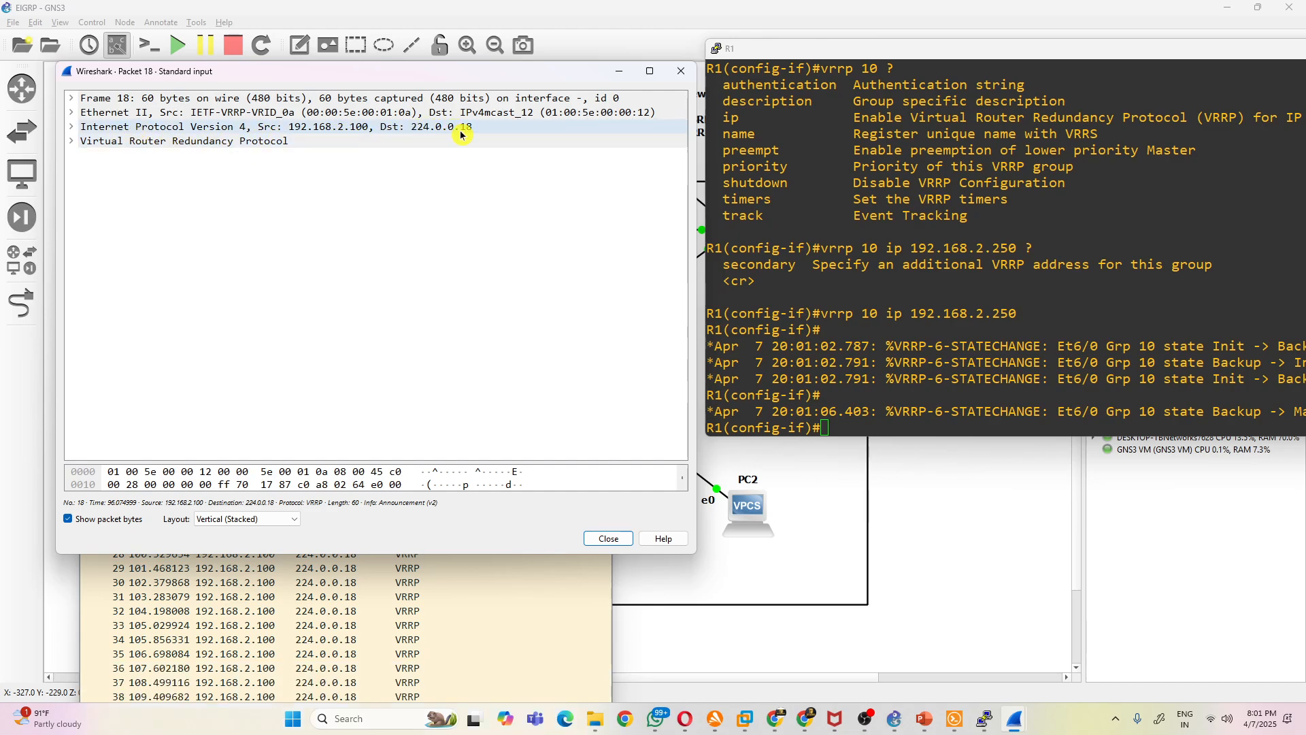
left_click(72, 128)
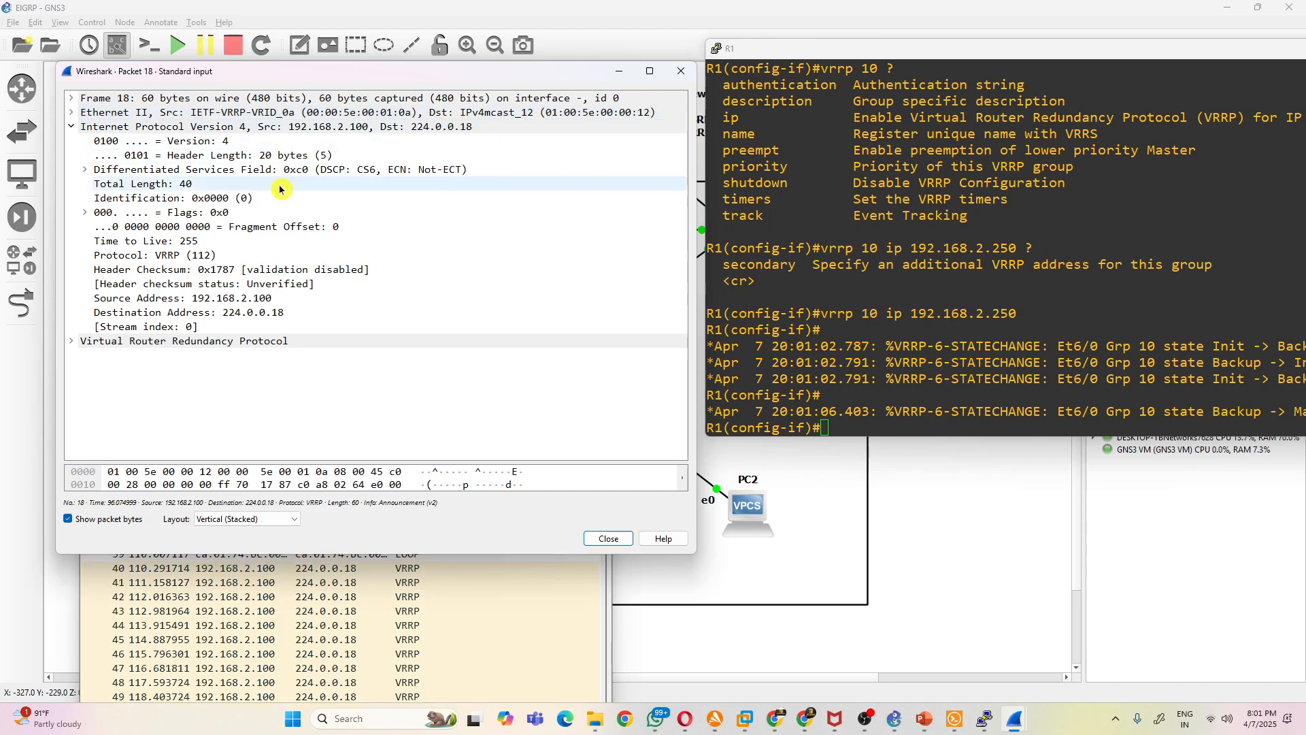
left_click(205, 256)
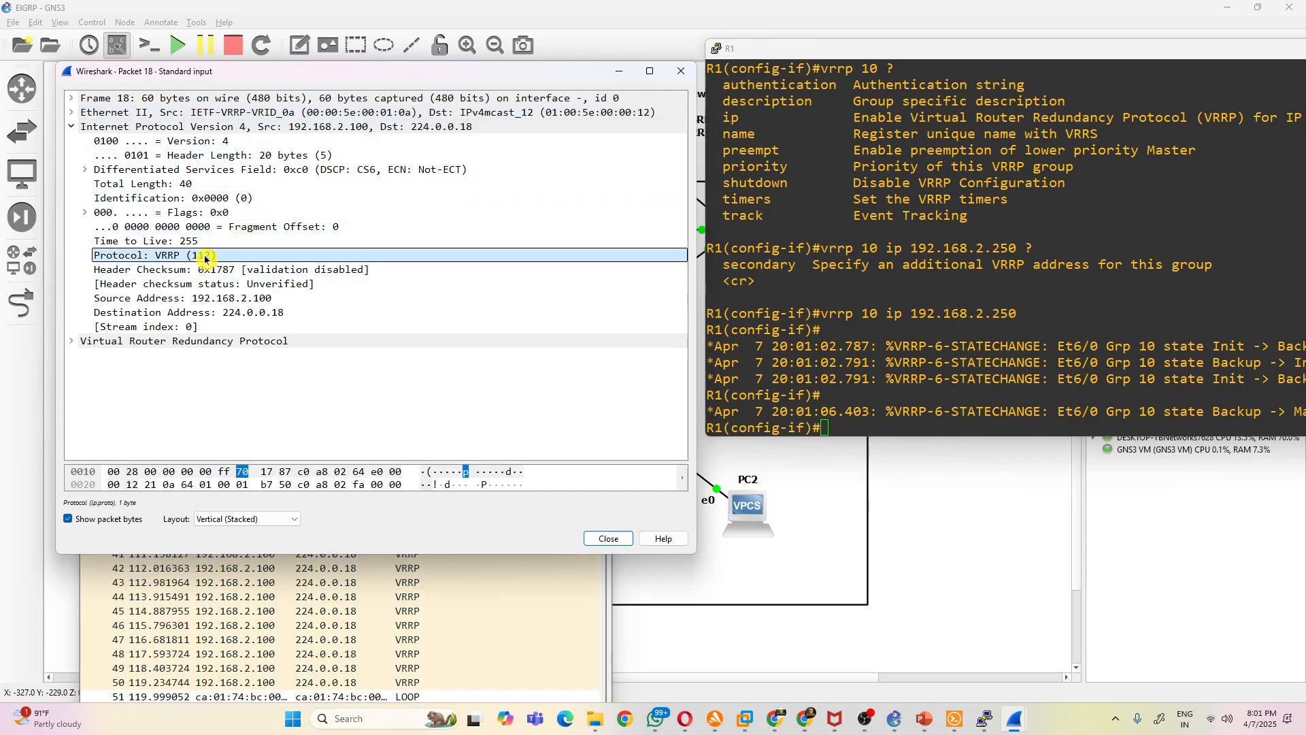
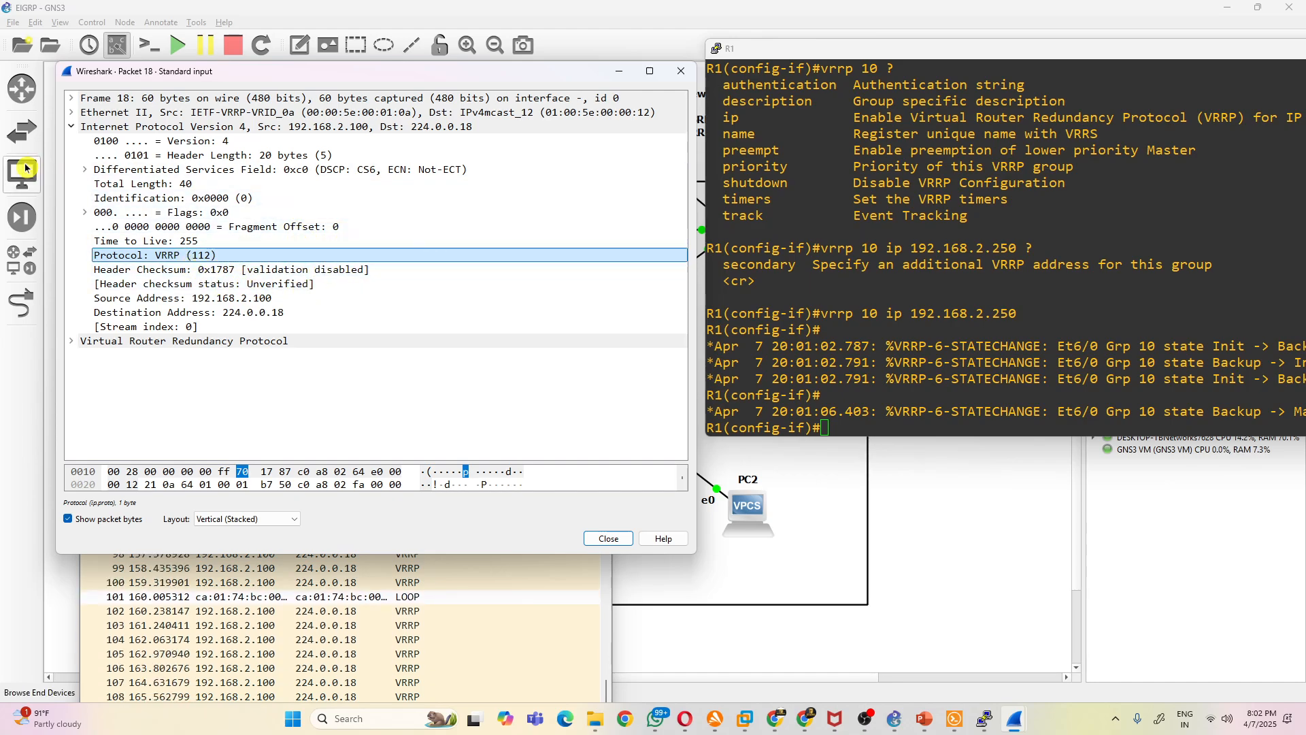
- Collapse packet 18's IPv4 header, expand its Virtual Router Redundancy Protocol section and select the Priority field
left_click(72, 127)
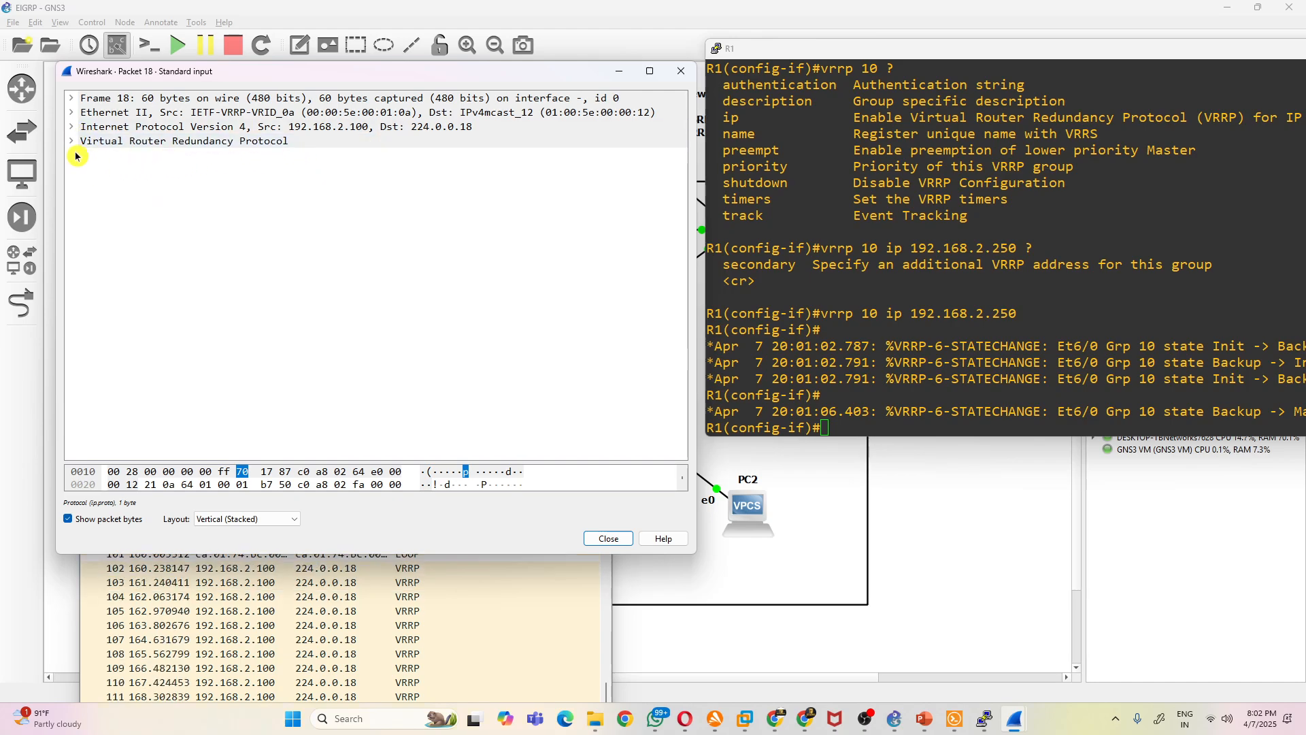
left_click(72, 141)
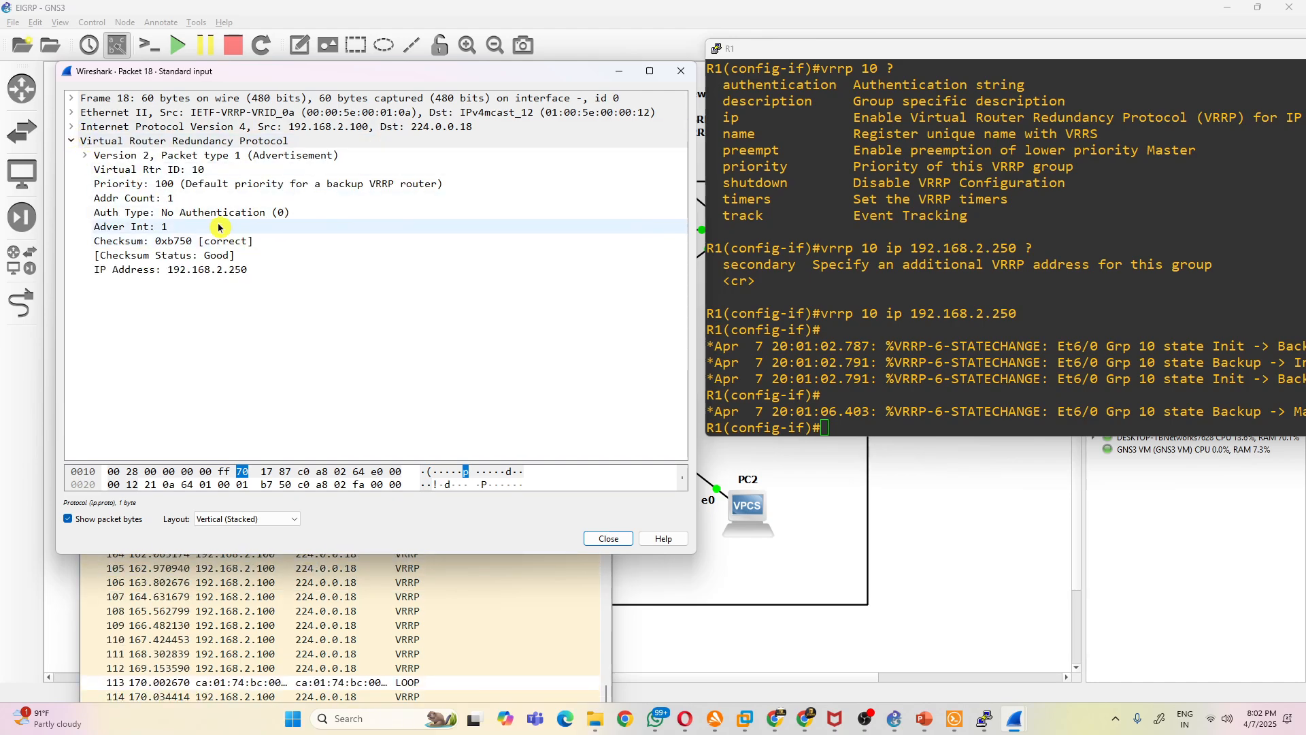
left_click(173, 186)
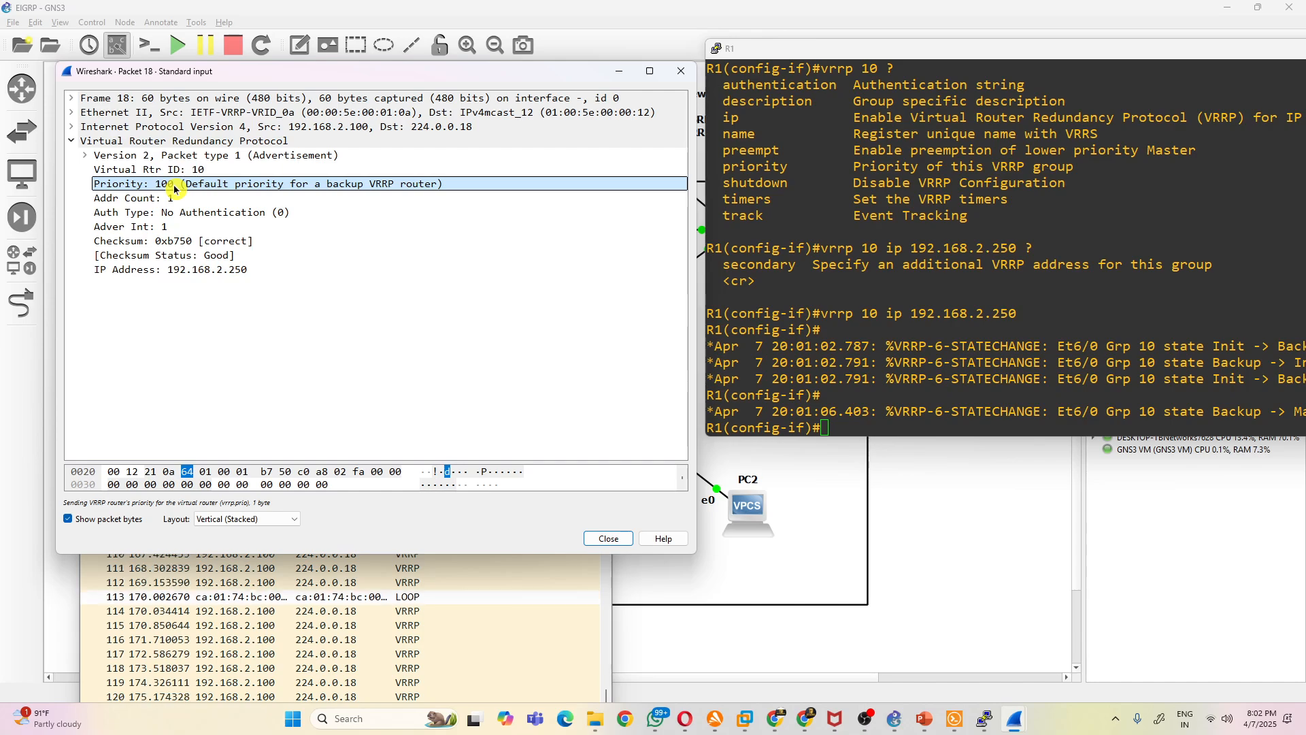
- Return to R1's console and list the available options for the vrrp command and for VRRP group 10
left_click(881, 409)
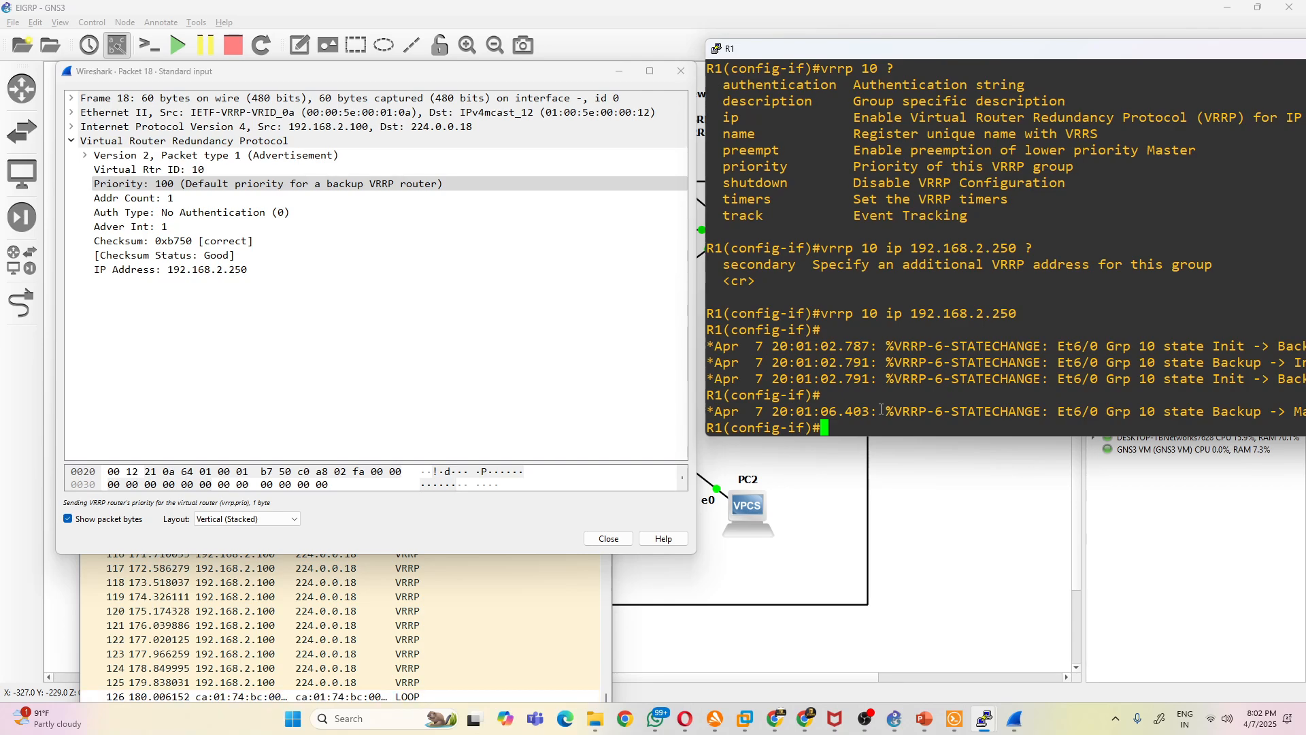
type("vrrp")
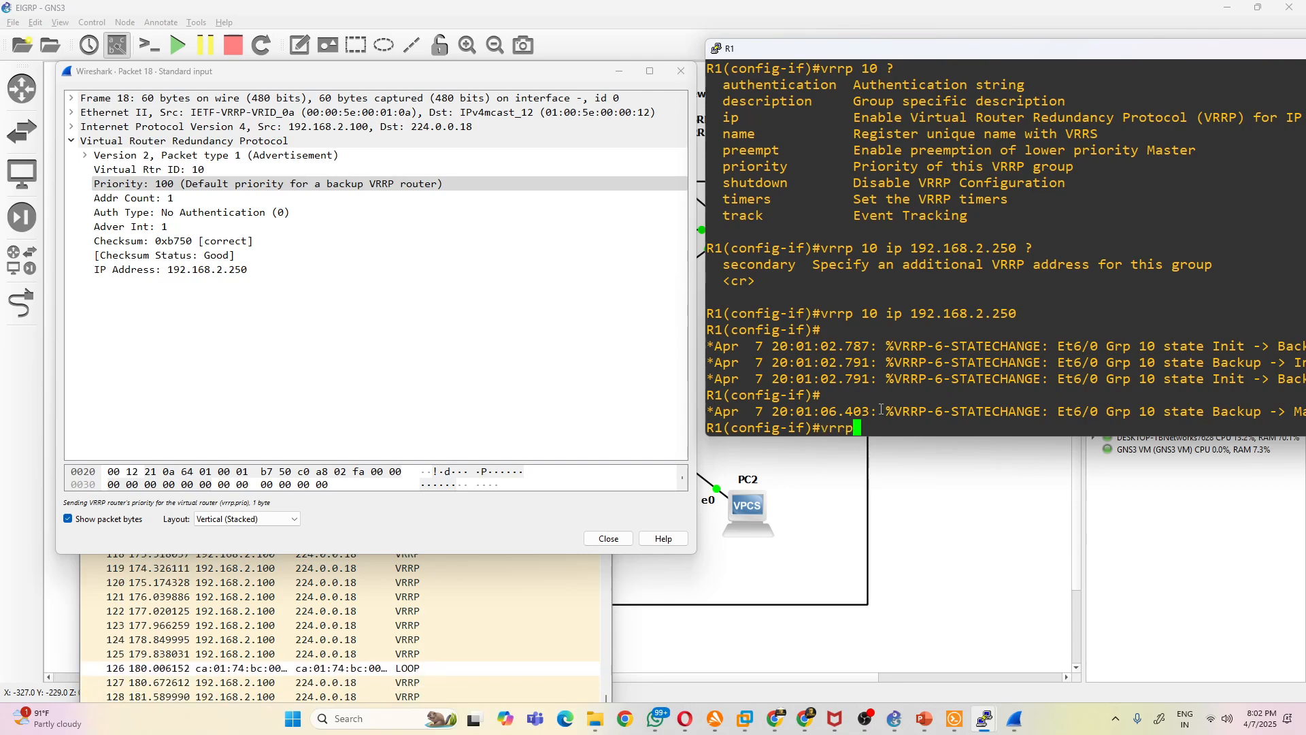
key("Tab")
type("?")
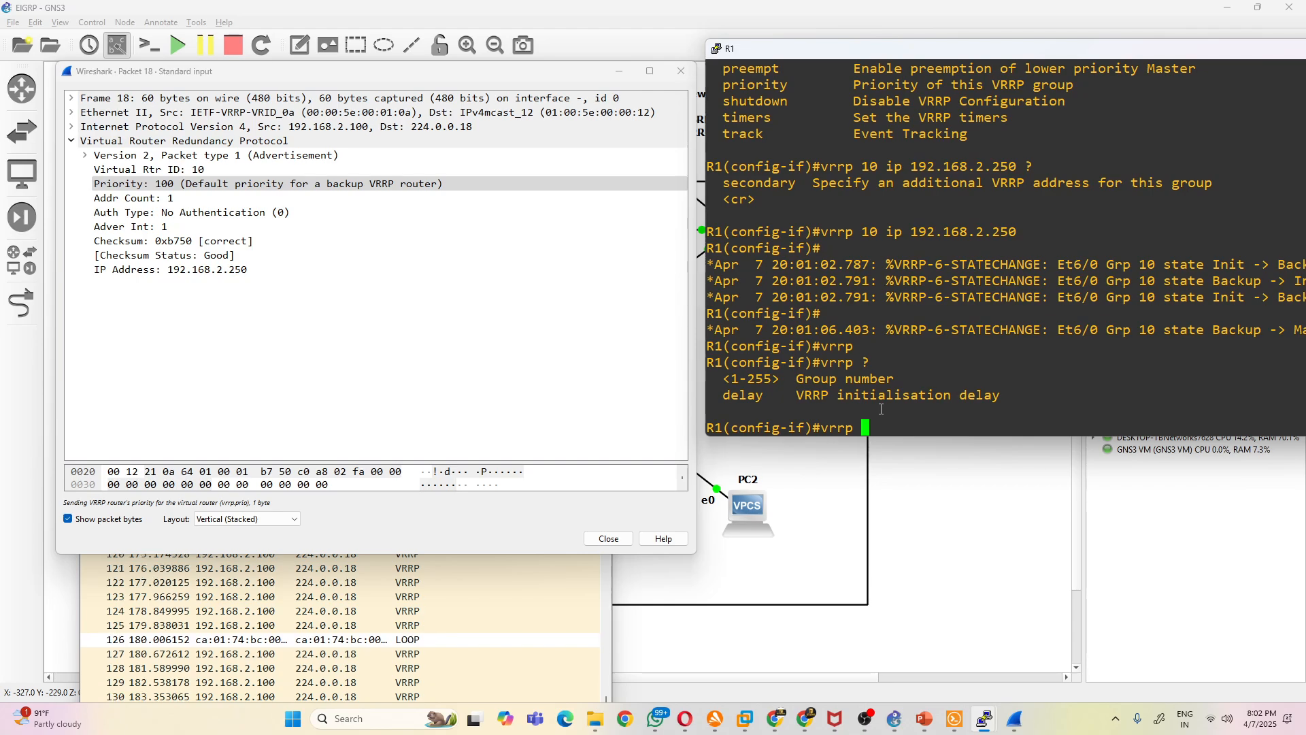
type("10 pro")
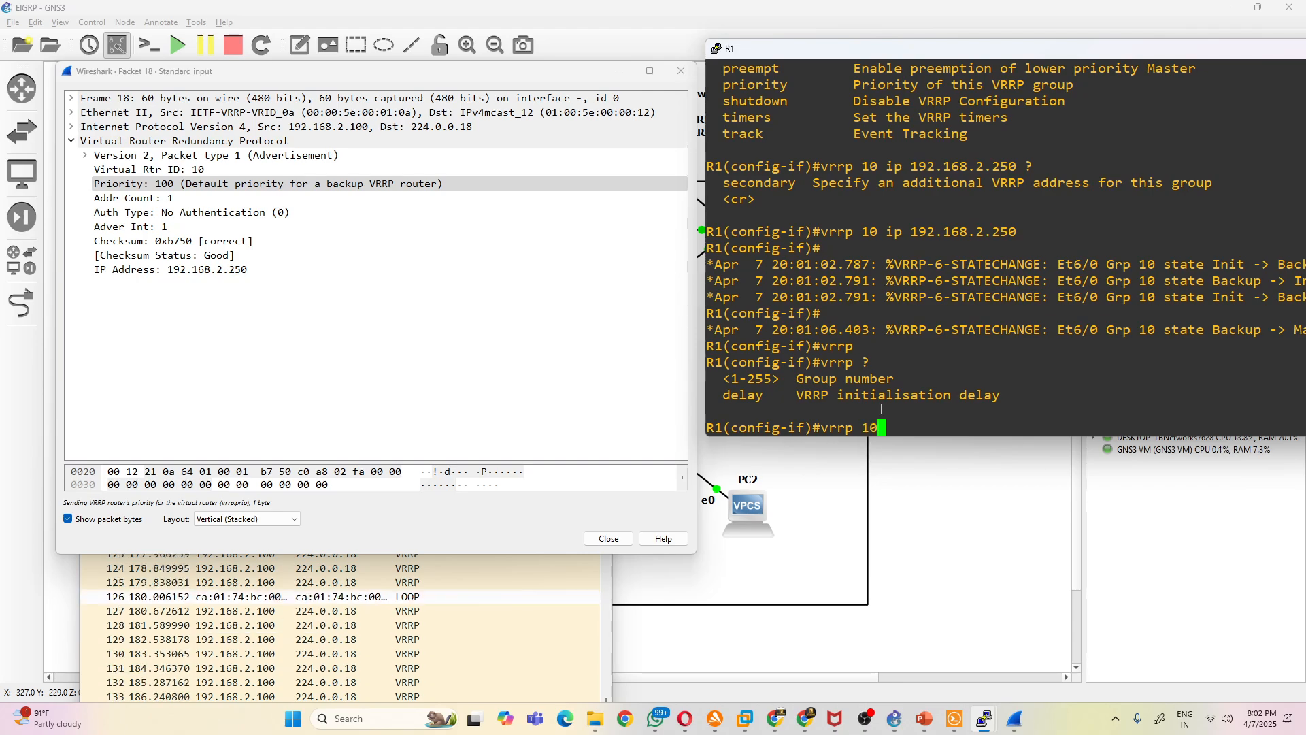
key("Tab")
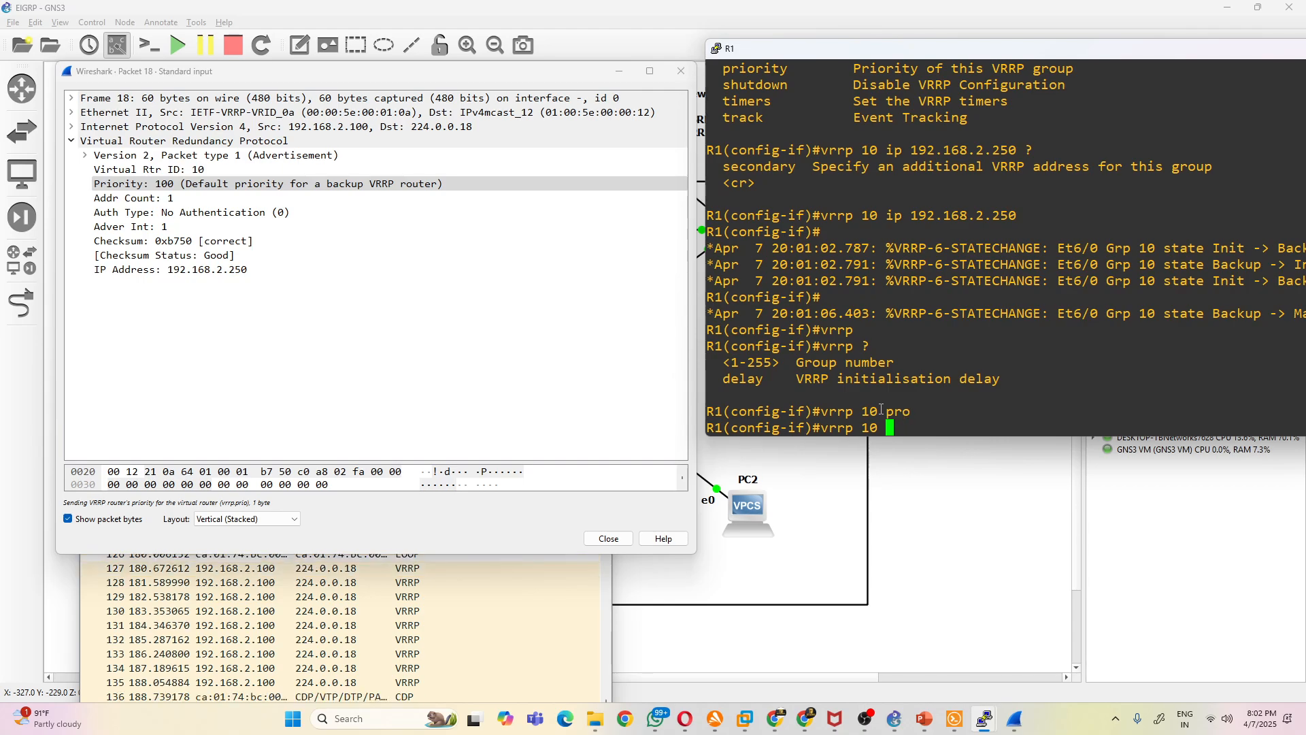
key("BackSpace")
key("BackSpace")
type("?")
type("pri")
- Check the allowed VRRP priority range on R1 and apply vrrp 10 priority 150
key("Tab")
type("?")
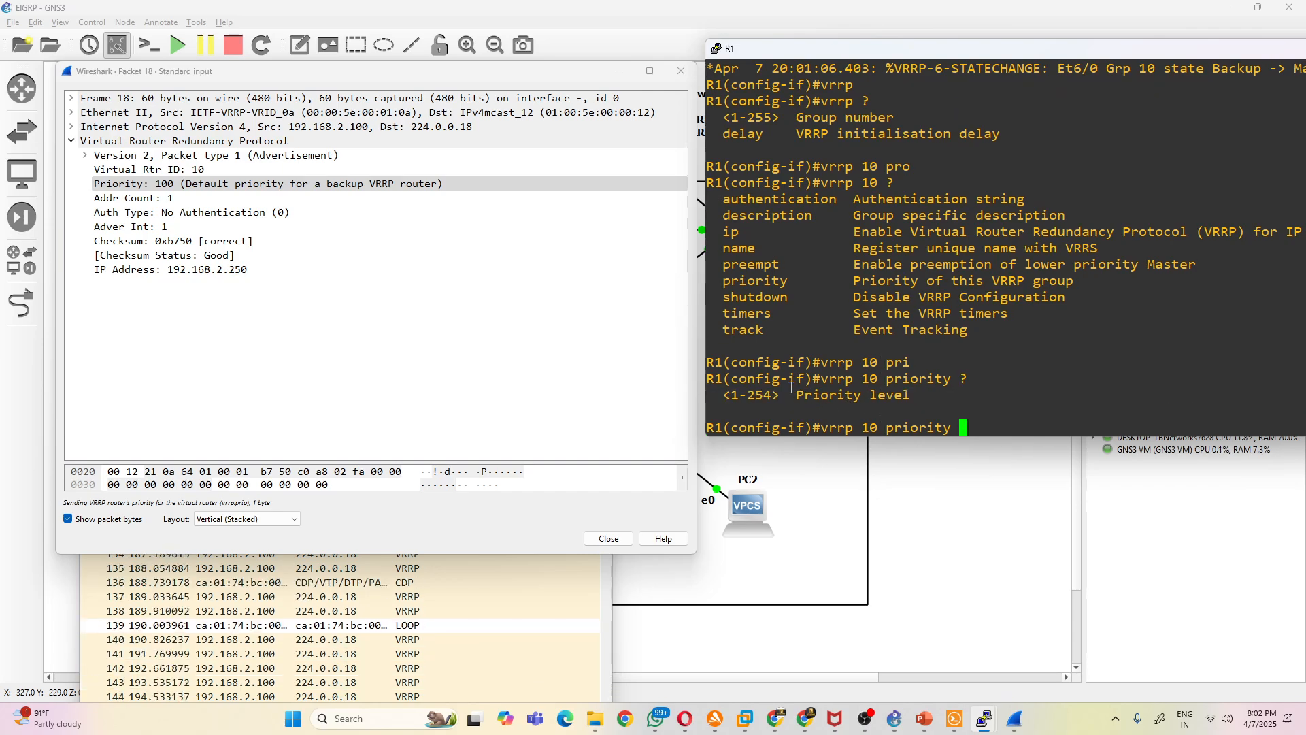
left_click_drag(779, 394, 751, 393)
left_click(1000, 392)
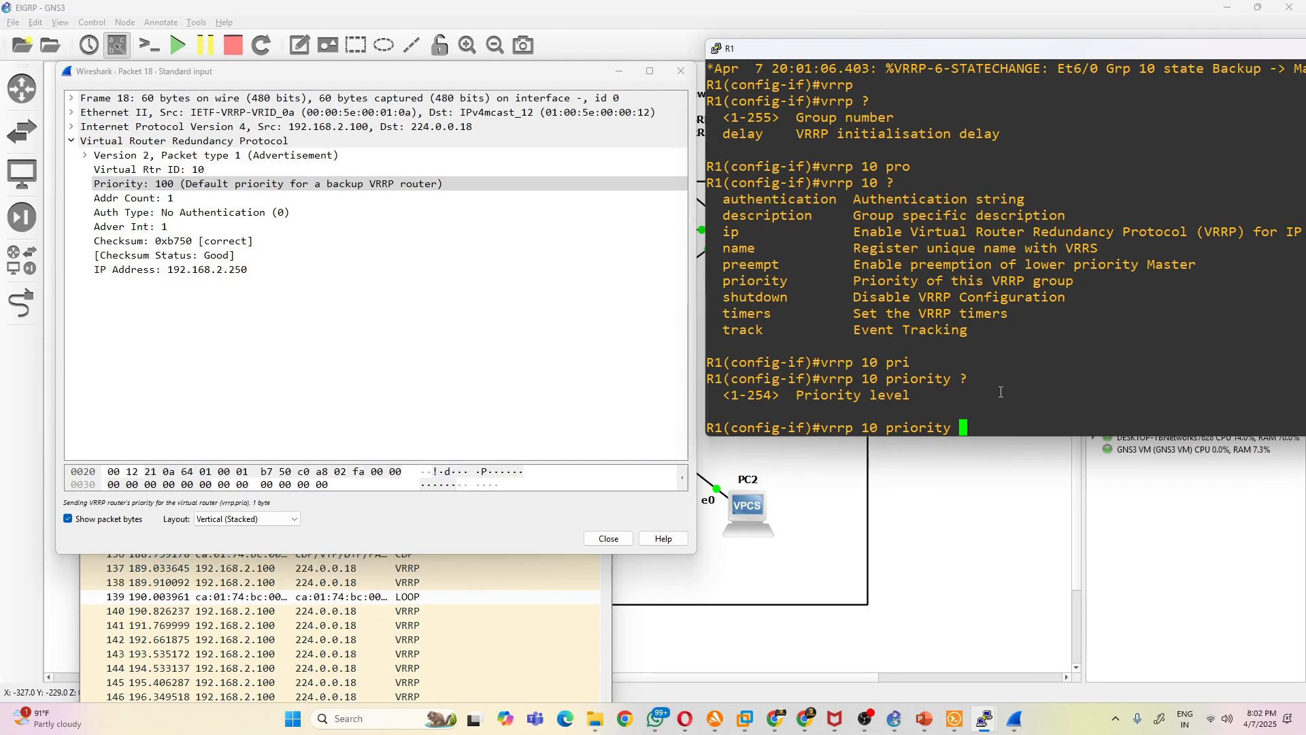
type("50")
key("Return")
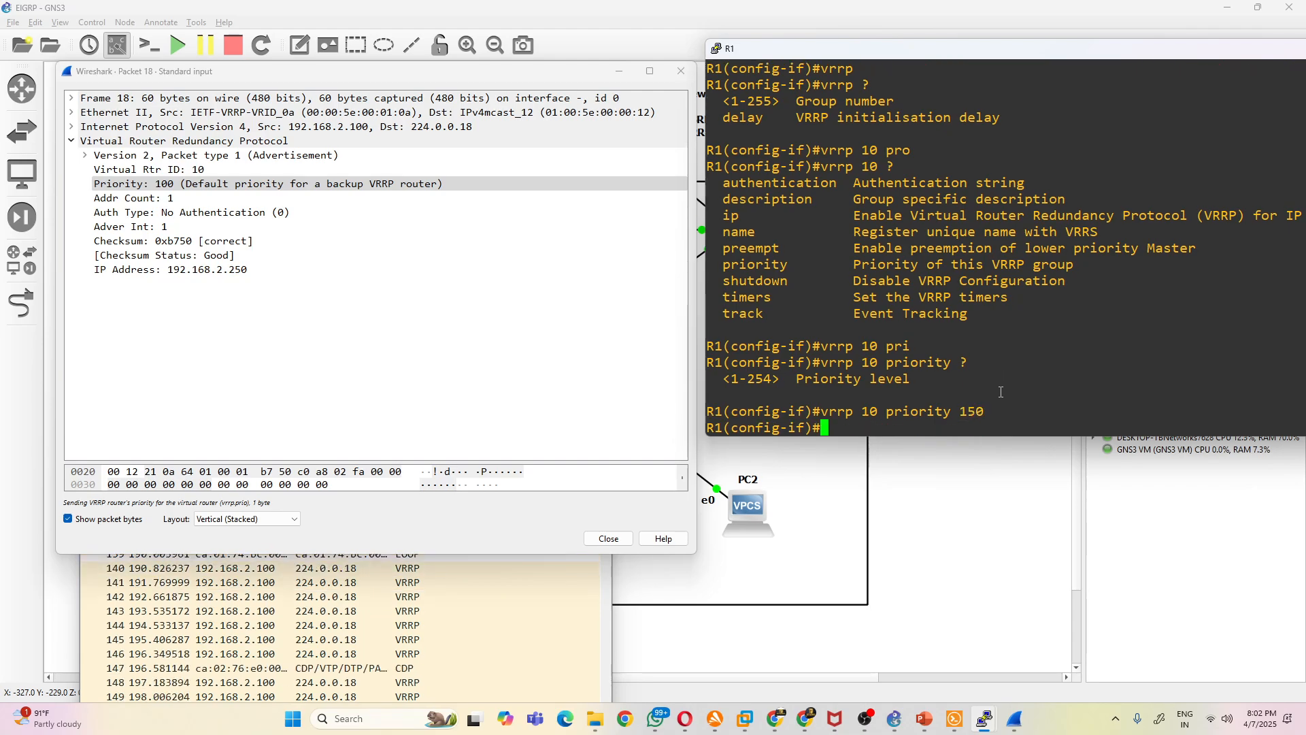
- Close packet 18, reposition the Wireshark capture, open VRRP packet 165 and move its window below the packet list
left_click(680, 70)
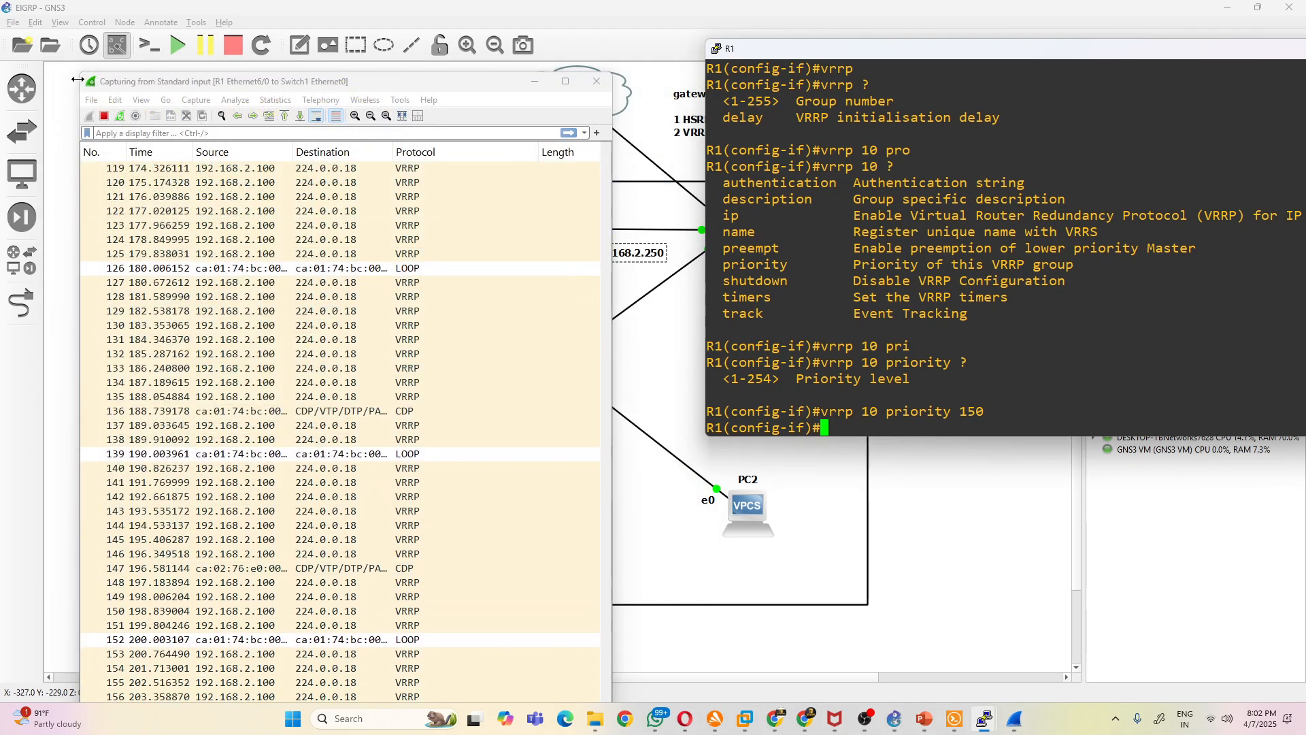
left_click_drag(80, 73, 159, 271)
left_click_drag(247, 271, 221, 24)
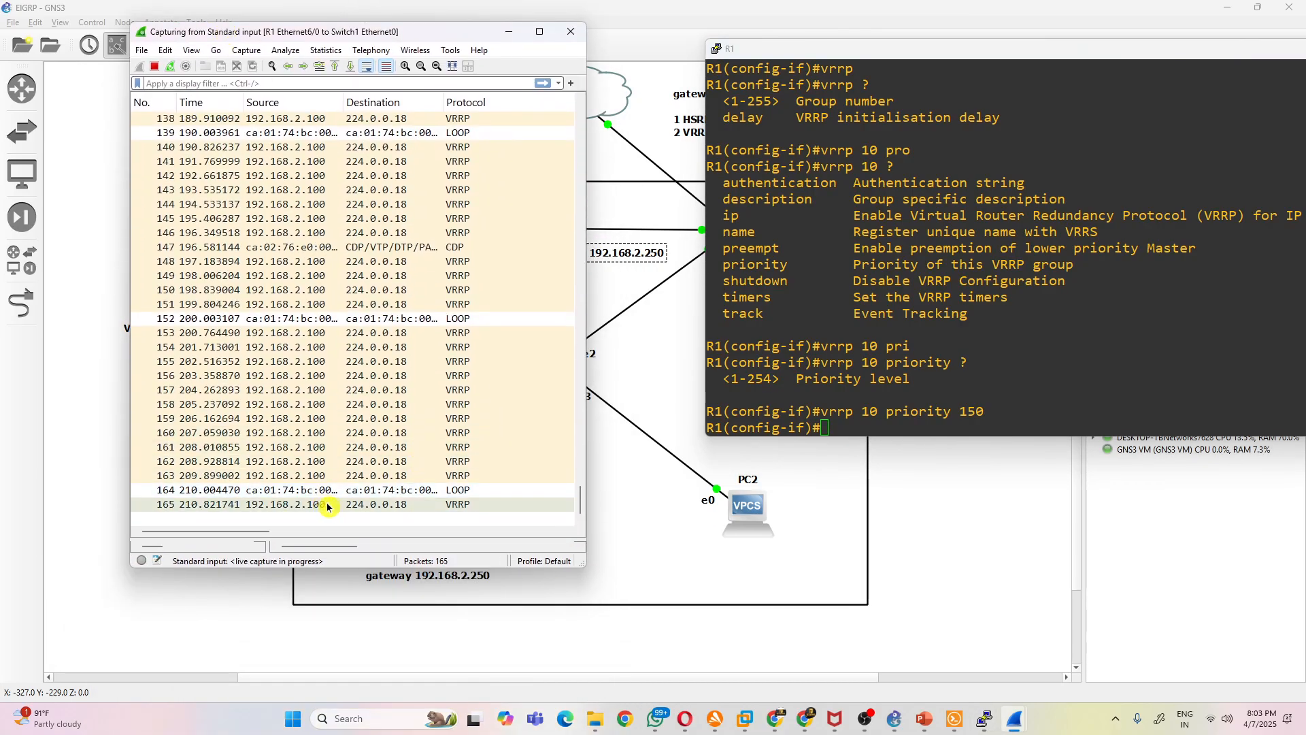
double_click(320, 497)
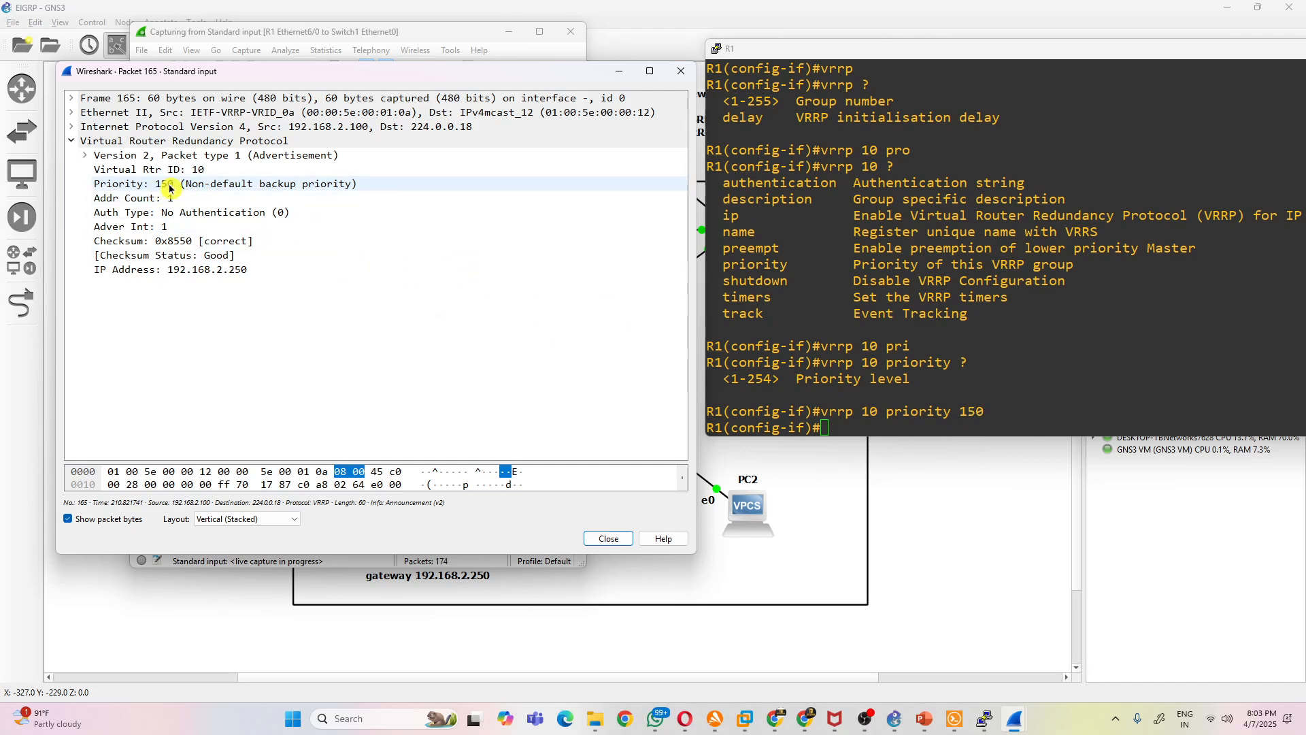
left_click_drag(292, 77, 289, 448)
- Open the earlier VRRP packets 154 and 117 in turn to compare their priority values, closing each one
scroll(314, 250, "up", 1)
scroll(315, 250, "down", 1)
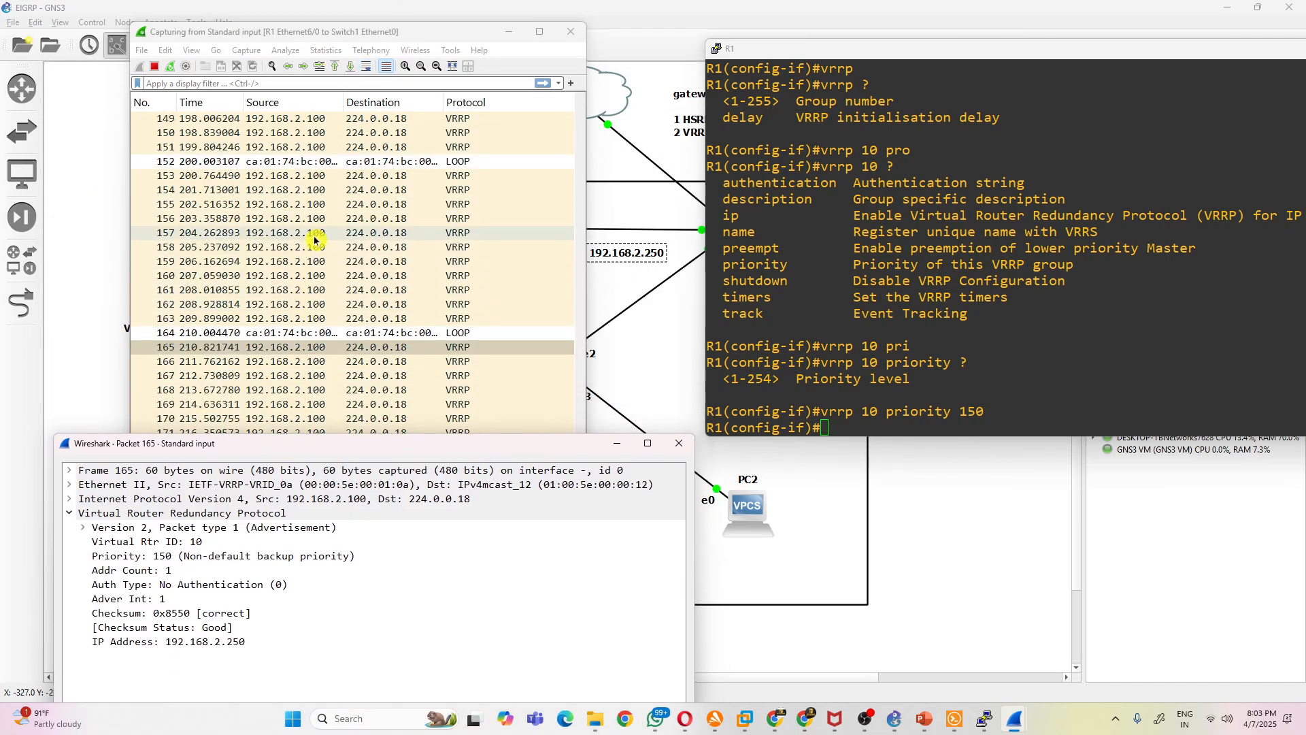
double_click(315, 190)
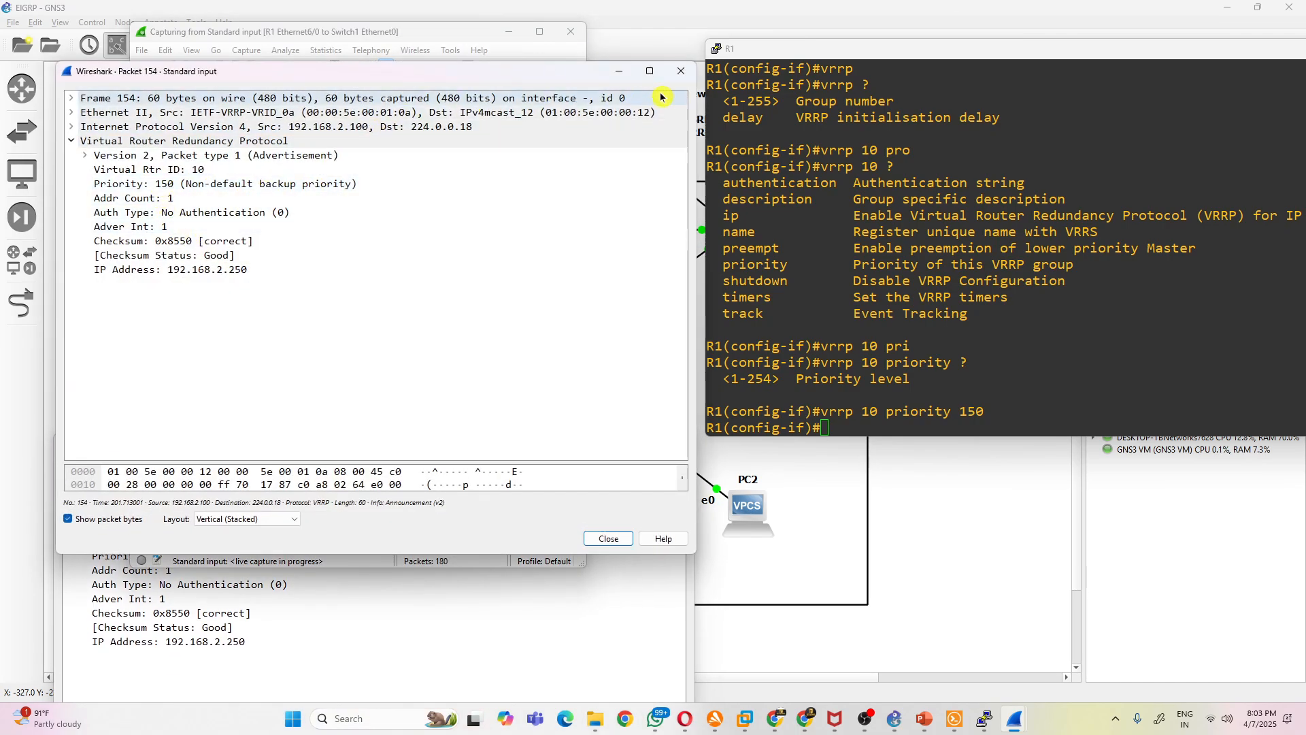
left_click(680, 70)
scroll(442, 292, "up", 5)
scroll(442, 293, "up", 4)
double_click(342, 132)
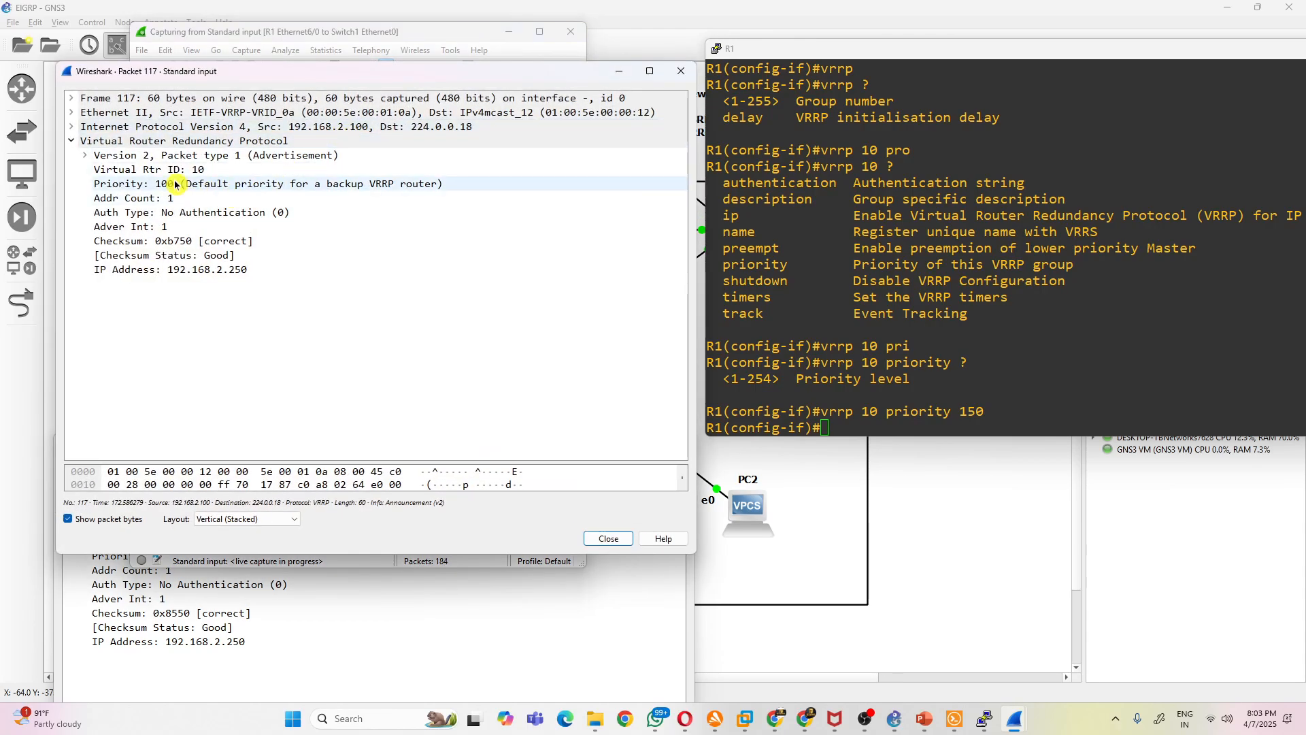
left_click(680, 71)
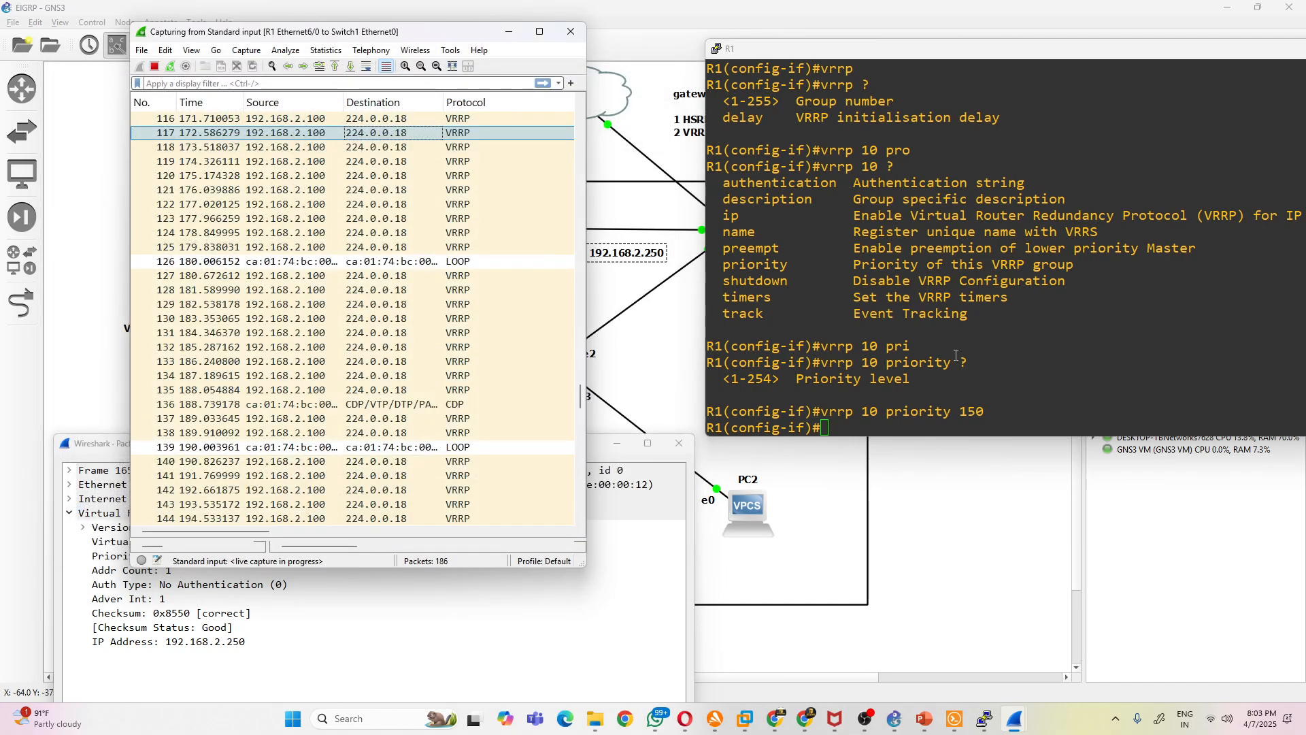
- Select the Priority field in packet 165, close its window and widen the capture window
left_click(312, 627)
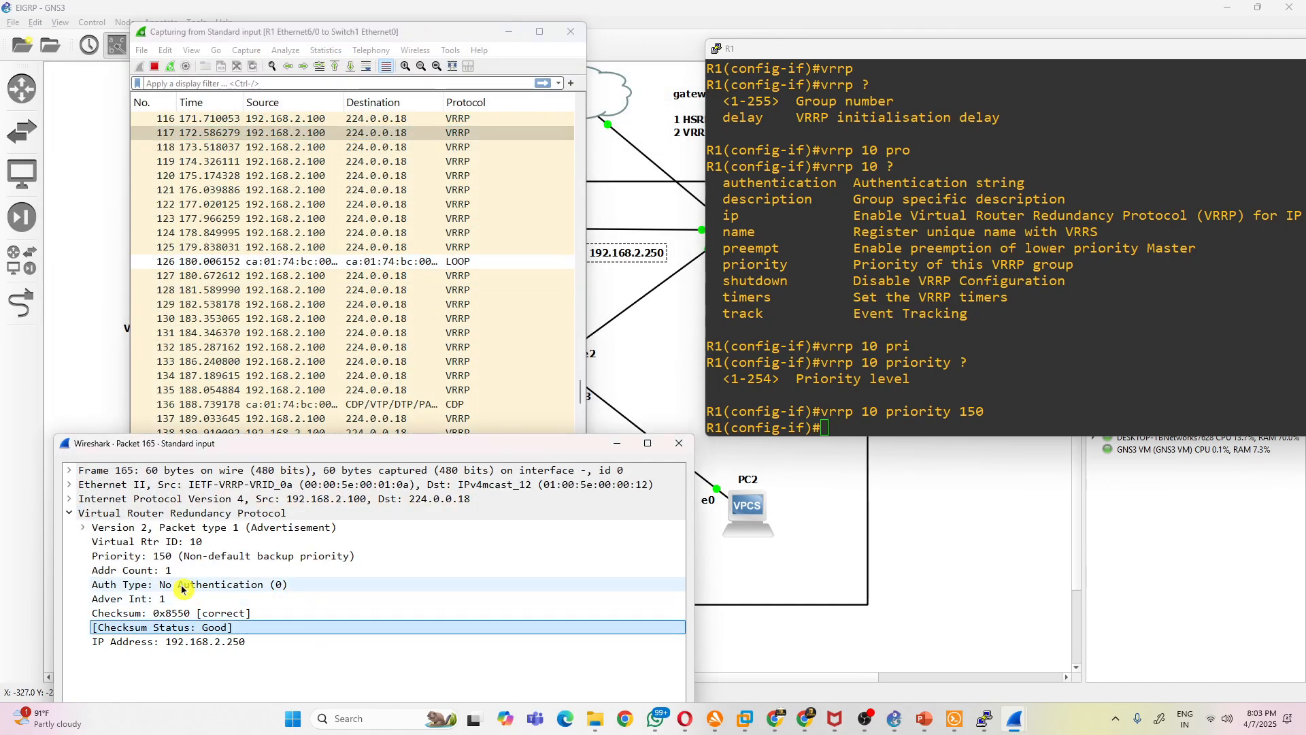
left_click(221, 558)
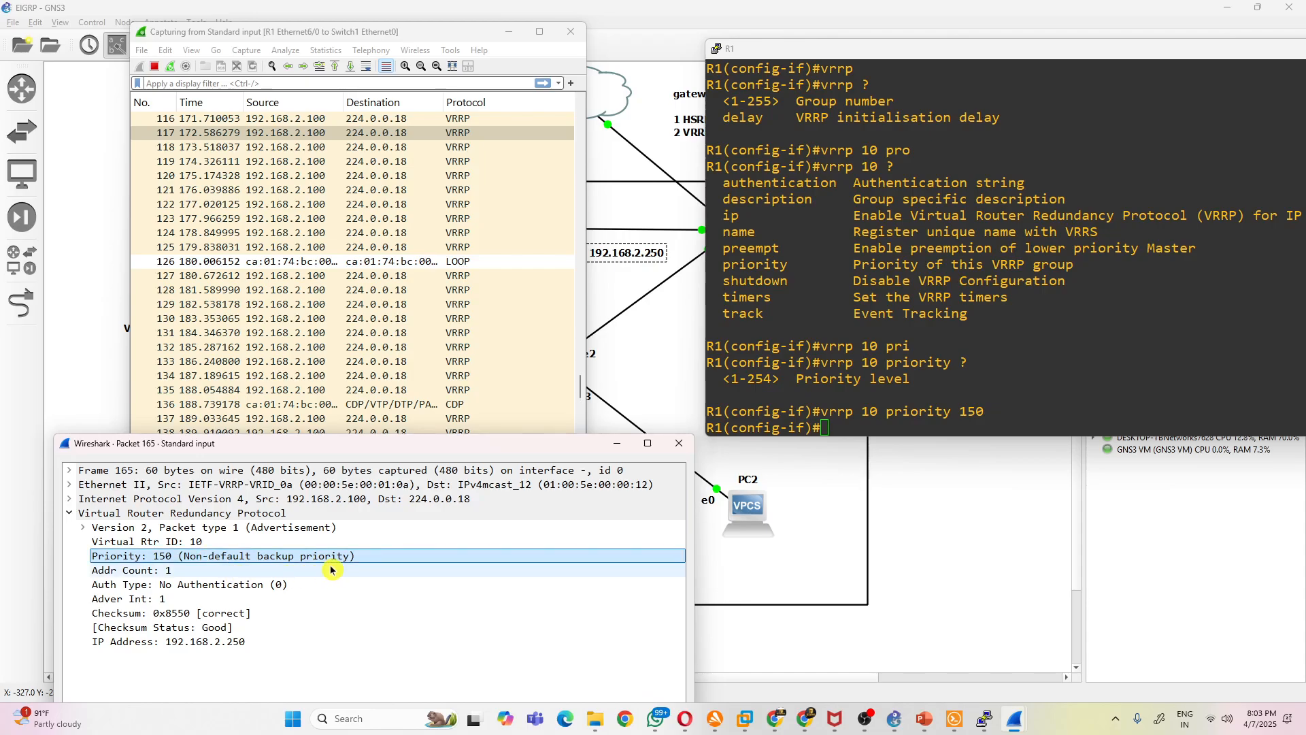
left_click_drag(340, 452, 331, 109)
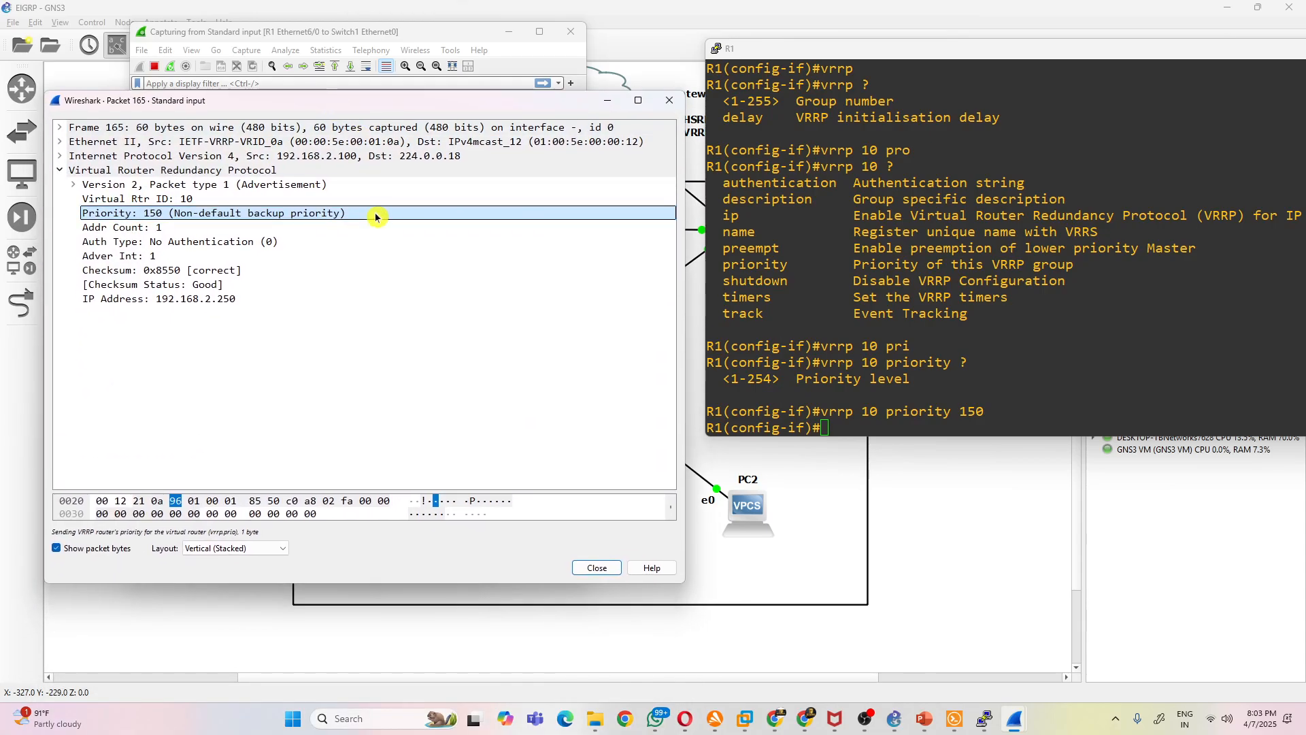
left_click(670, 100)
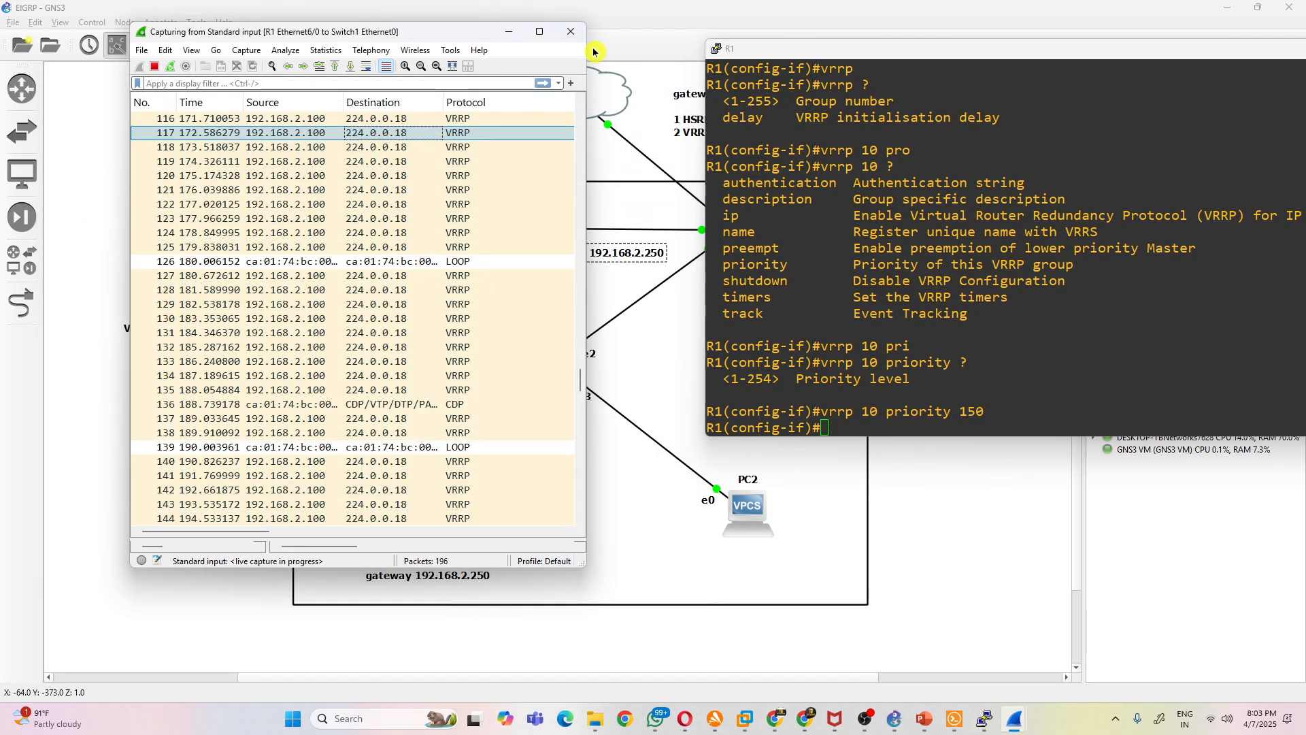
left_click_drag(585, 372, 671, 372)
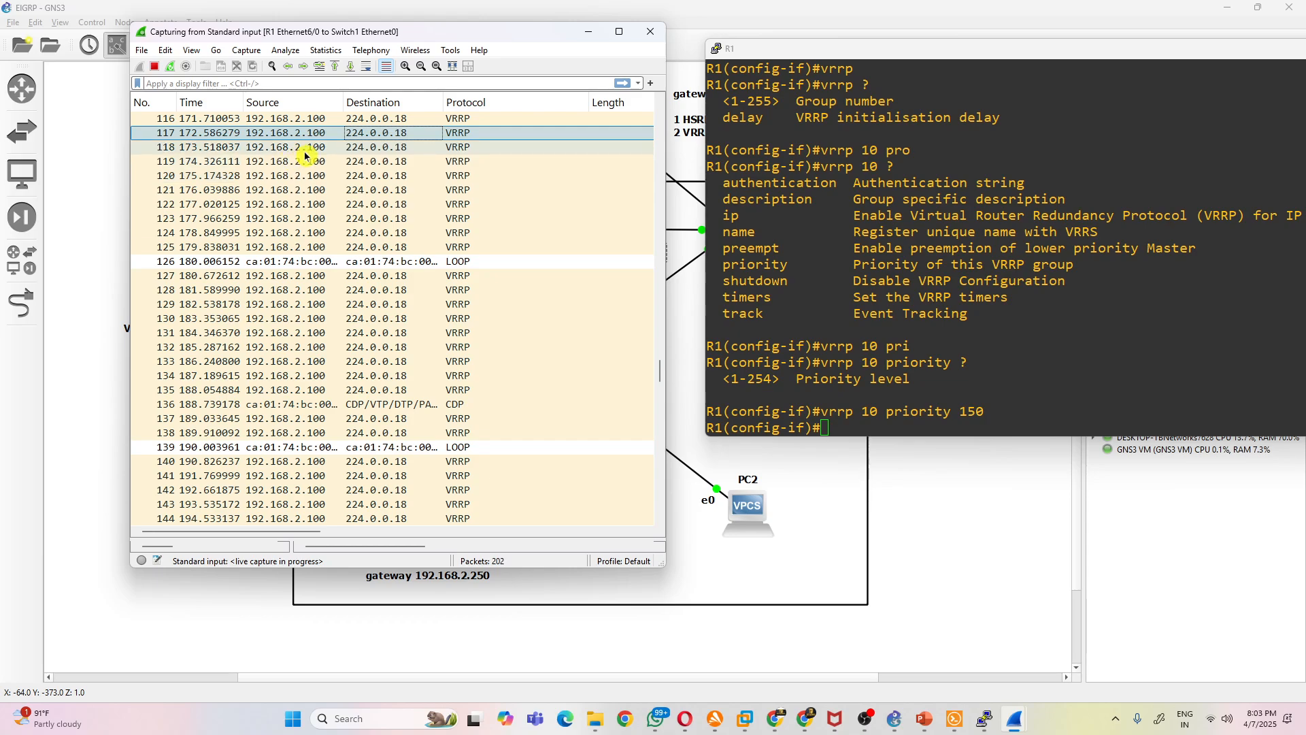
- Minimize the Solar-PuTTY window that opens for R2 and switch to R2's existing console at a fresh prompt
left_click(710, 346)
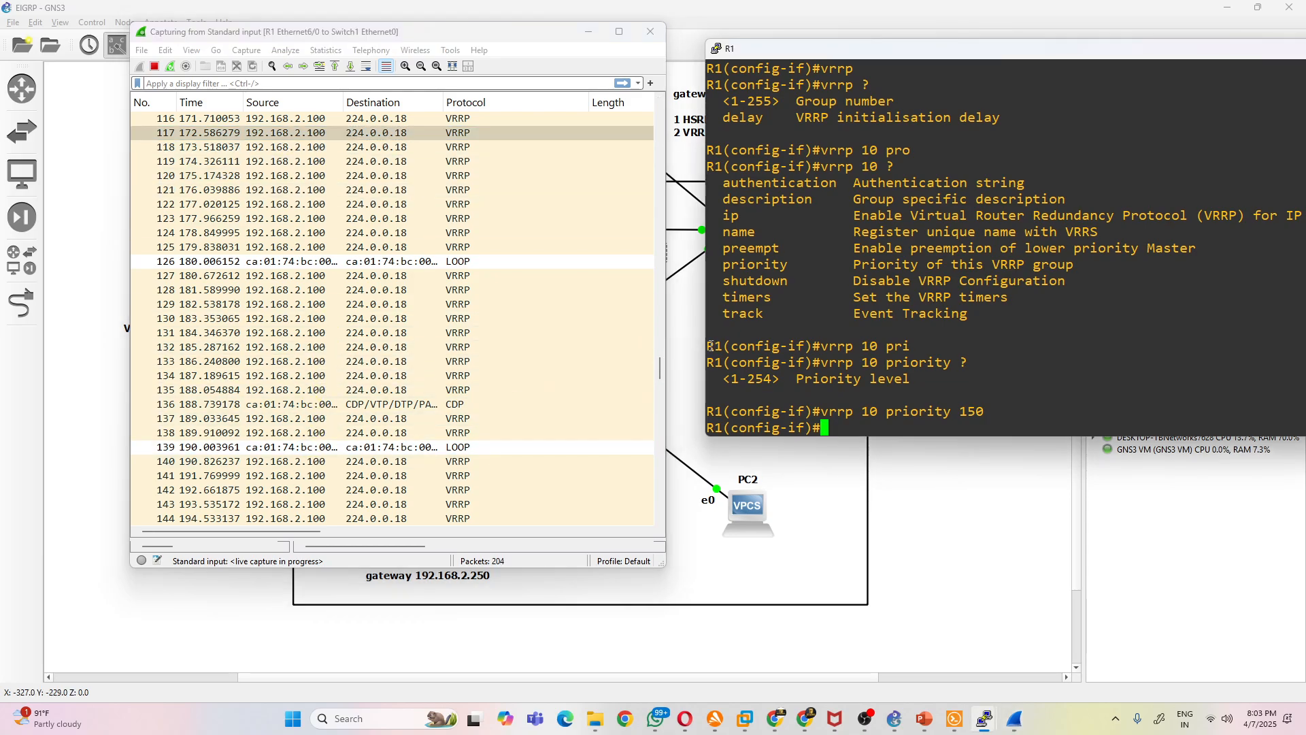
left_click(701, 295)
double_click(744, 238)
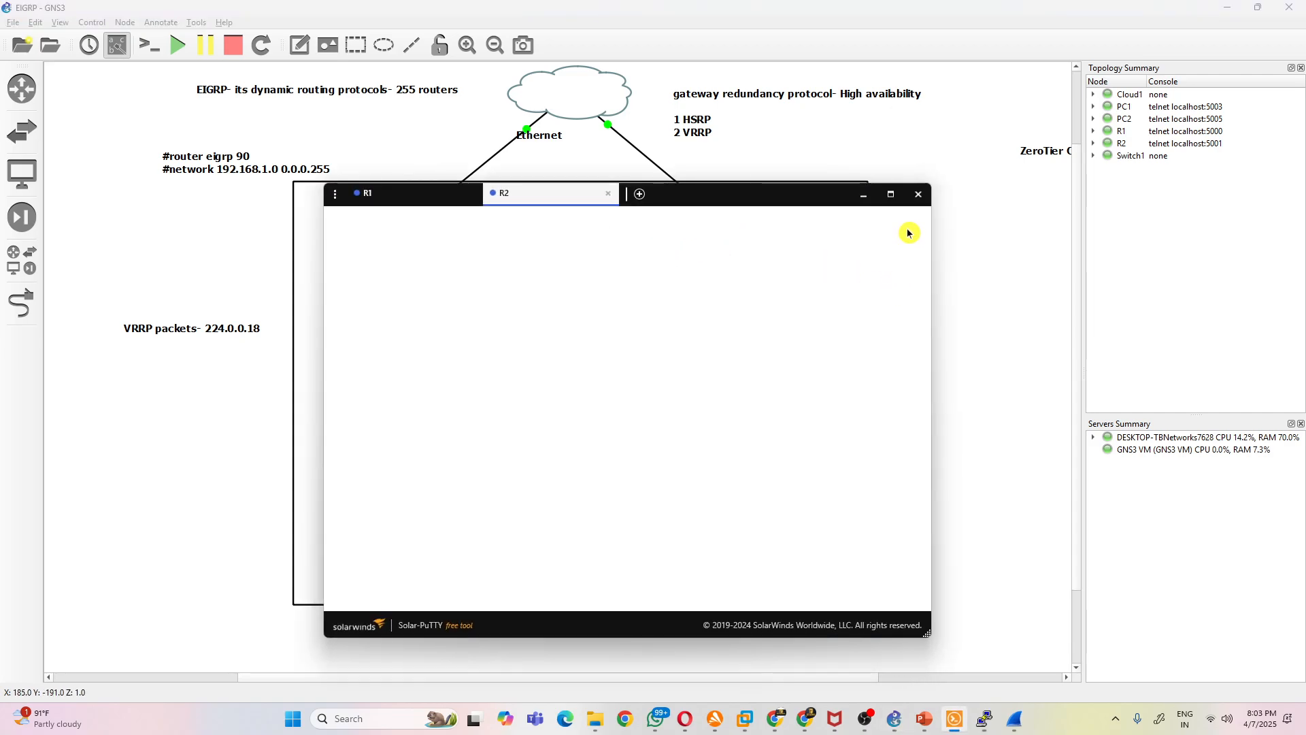
left_click(864, 196)
mouse_move(985, 718)
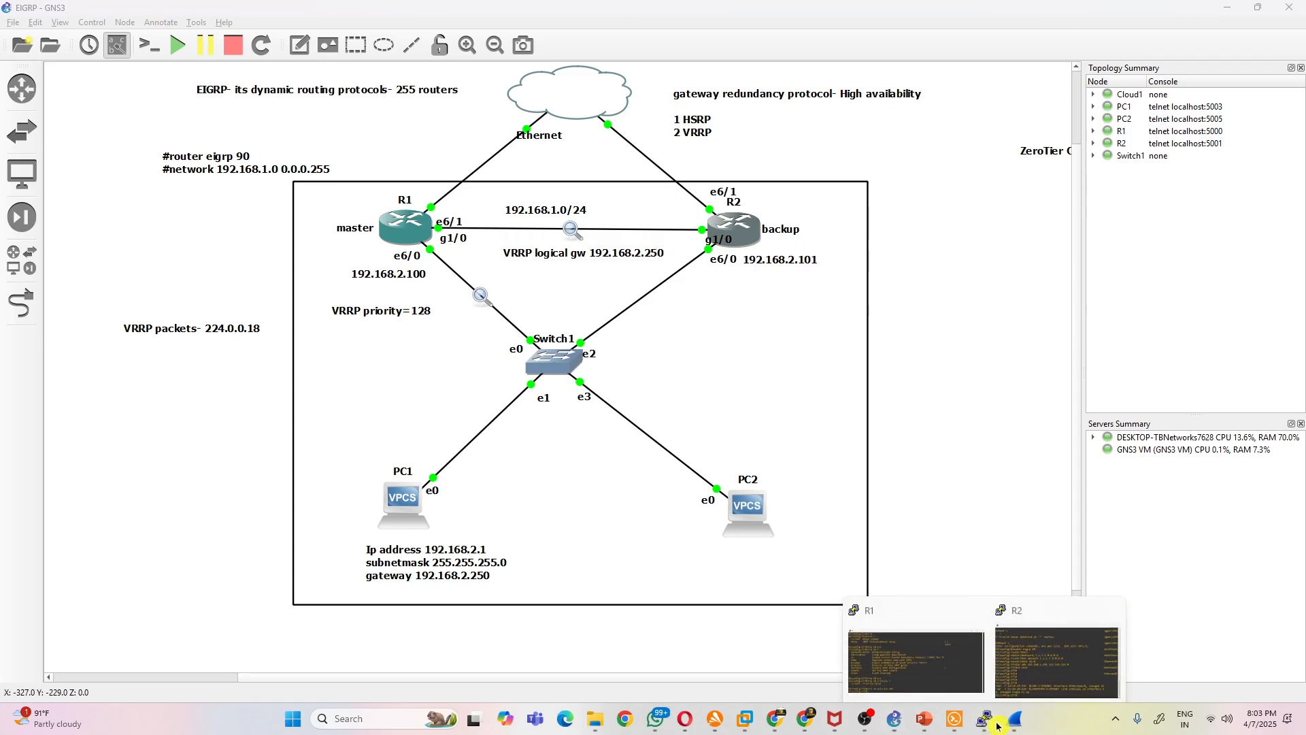
left_click(1037, 668)
key("Return")
key("Return")
key("Return")
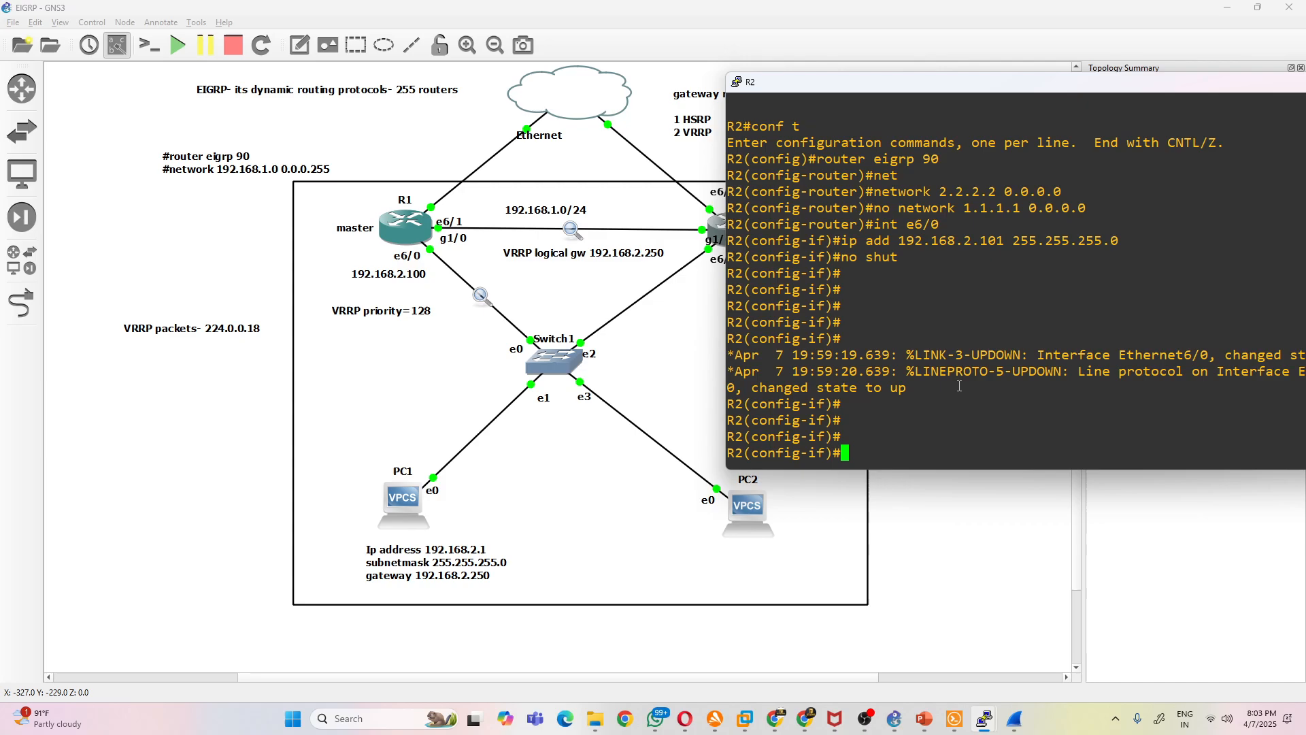
- Apply vrrp 10 ip 192.168.2.250 on R2's interface e6/0
type("vrr")
key("Tab")
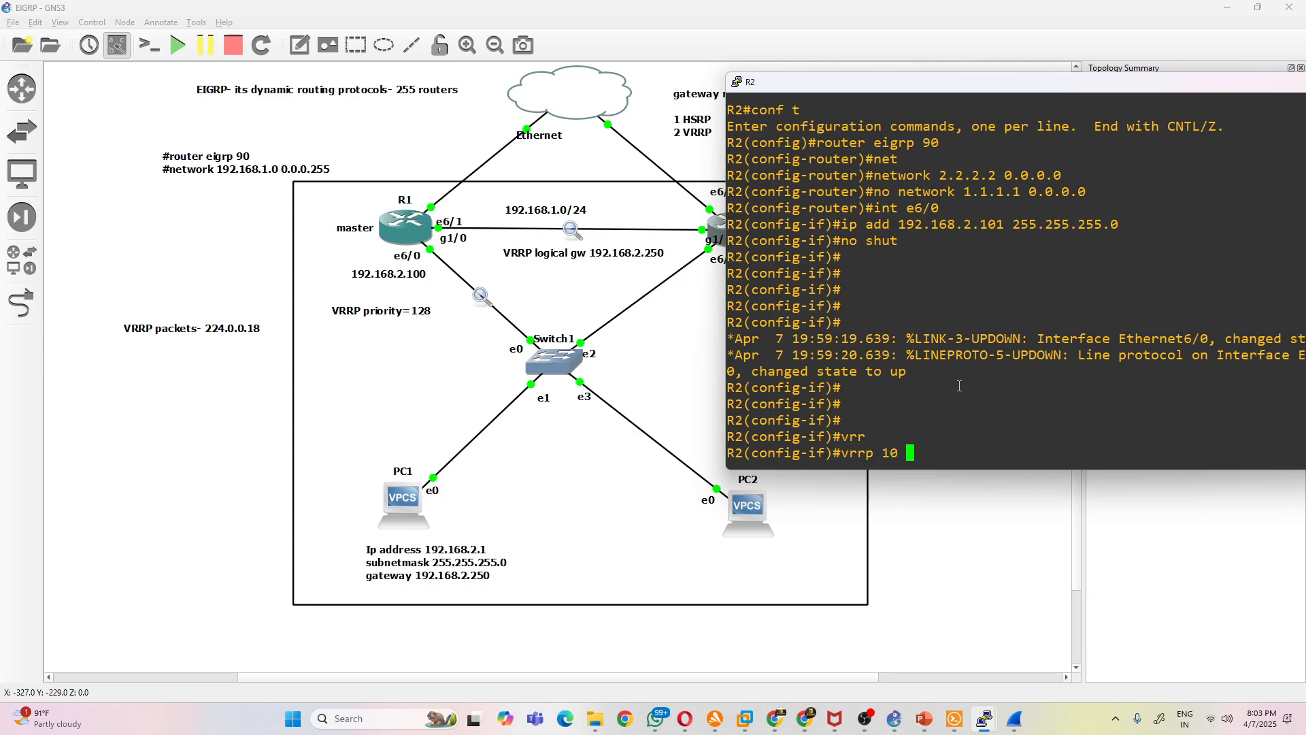
type("10 ip 192.168.2.250")
key("Return")
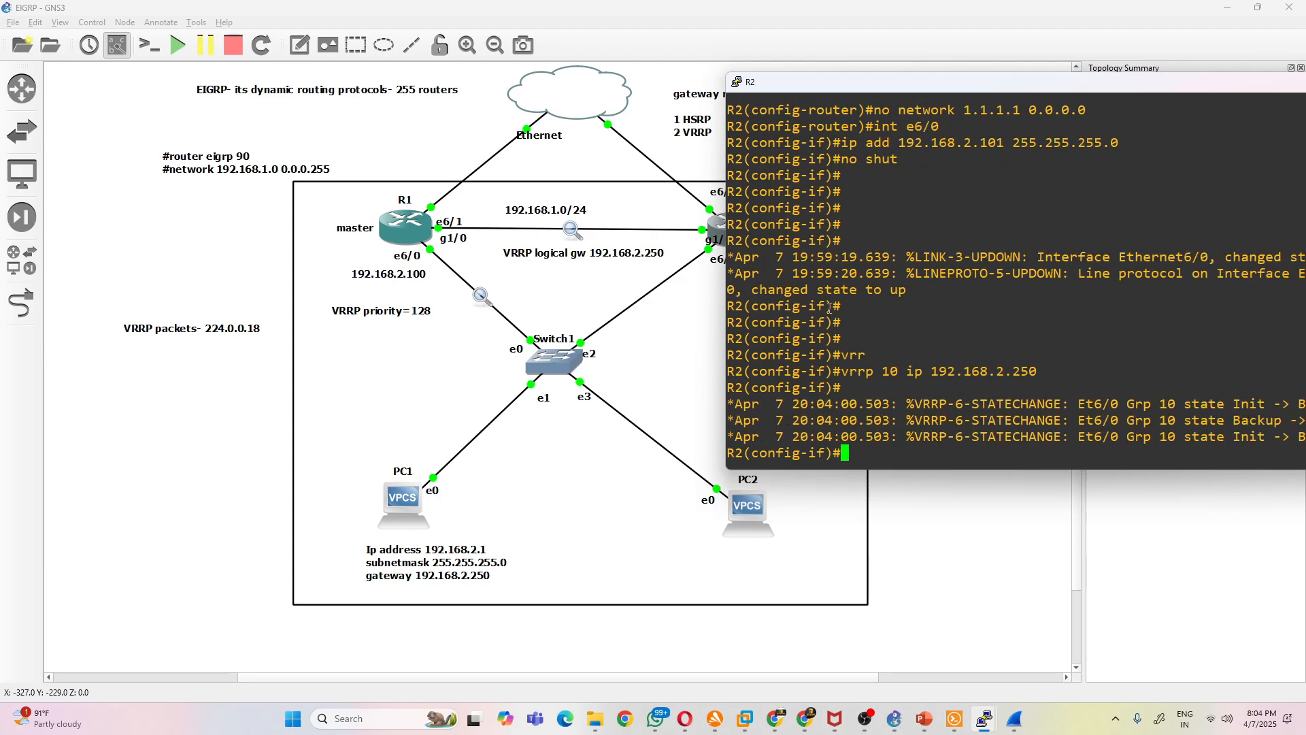
- Reposition R2's console to show full log lines and highlight the final state in the last VRRP state-change message
left_click_drag(731, 74, 487, 75)
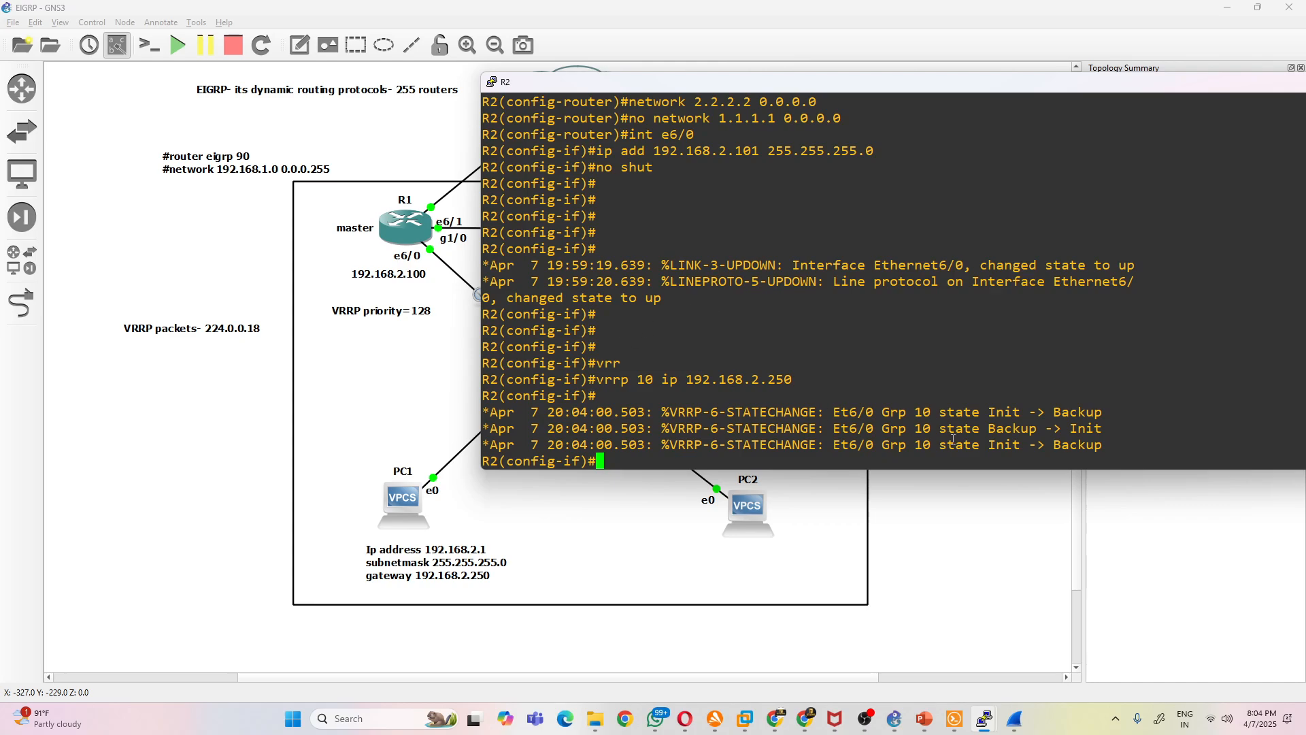
left_click_drag(985, 434, 1068, 450)
left_click(1075, 447)
left_click(1113, 447)
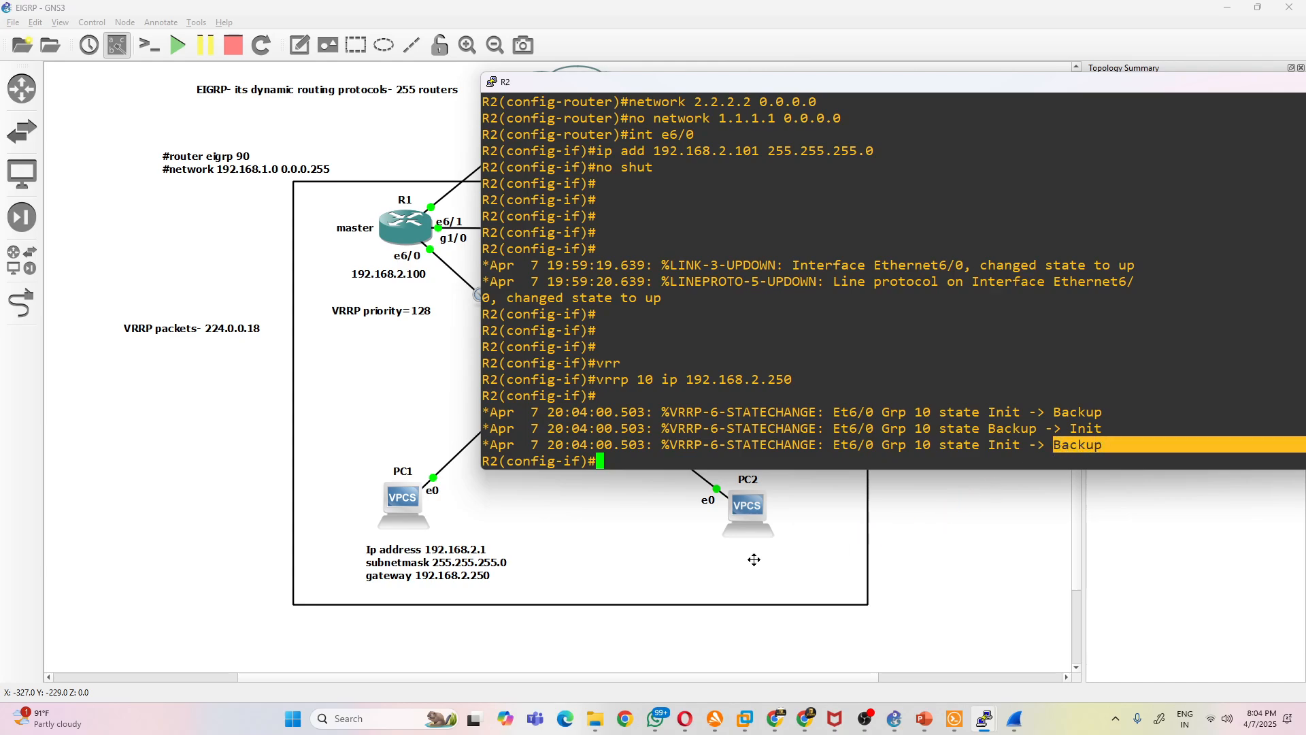
- Check the newest packets in the R1 to Switch1 Wireshark capture, then return to R2's console
mouse_move(1014, 719)
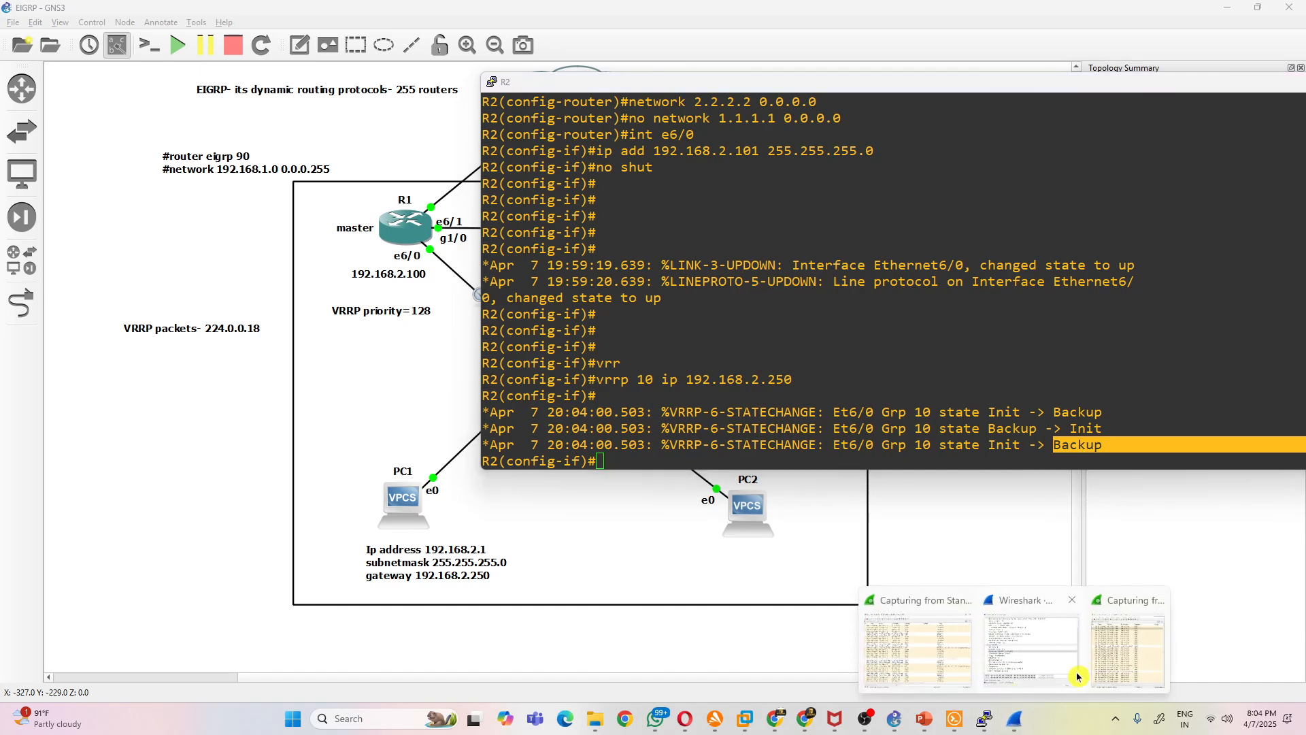
left_click(1107, 659)
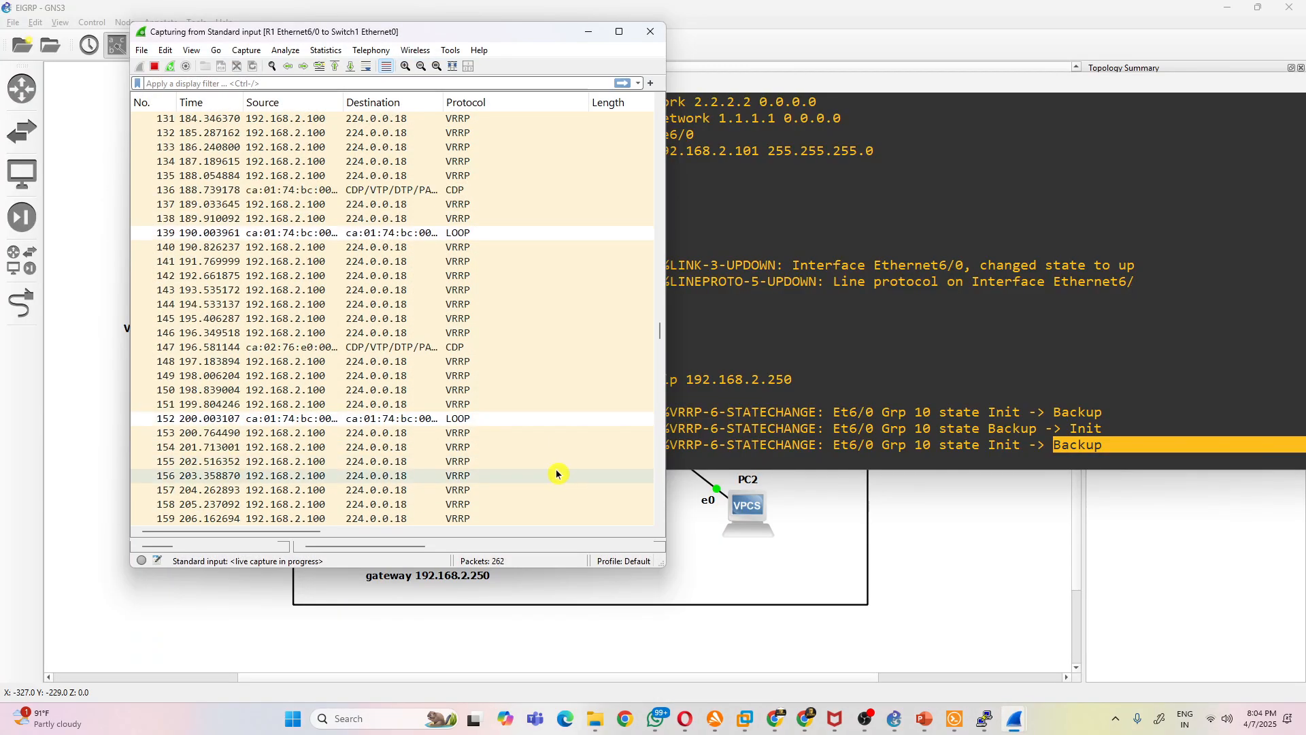
scroll(569, 501, "down", 3)
left_click_drag(660, 368, 661, 519)
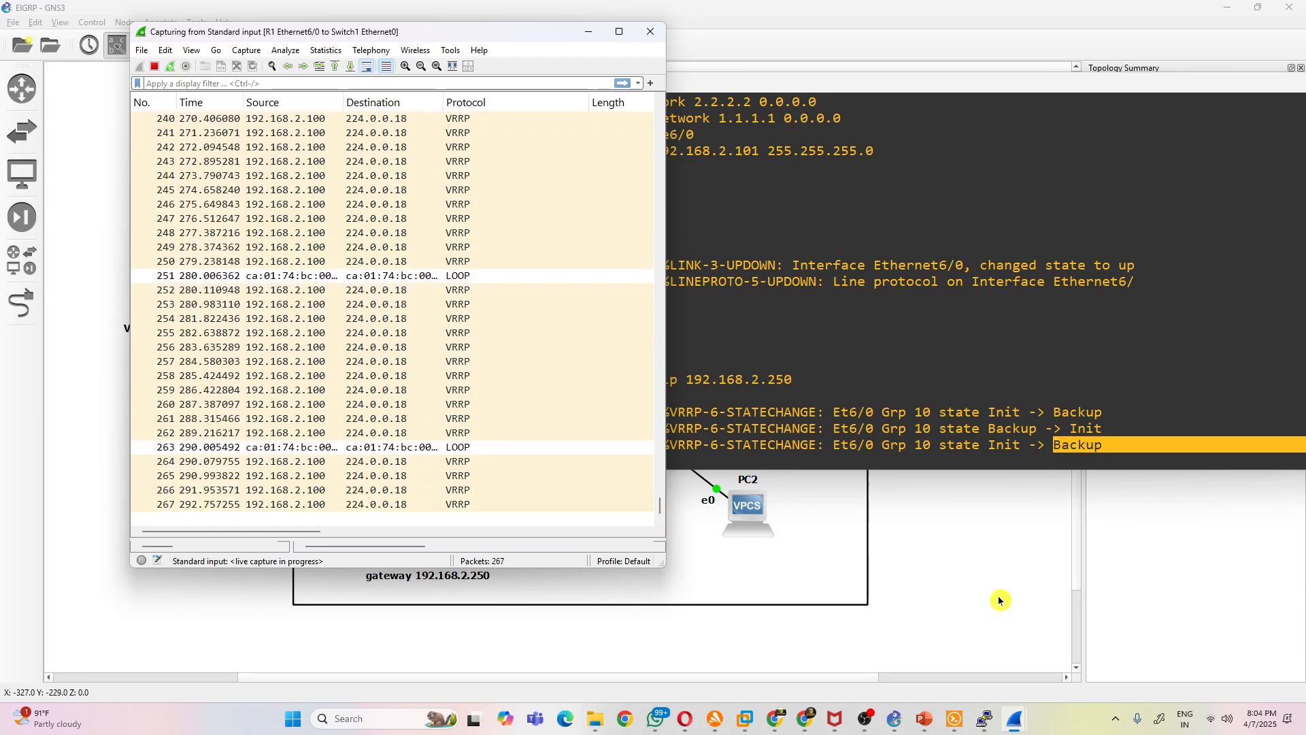
left_click(982, 462)
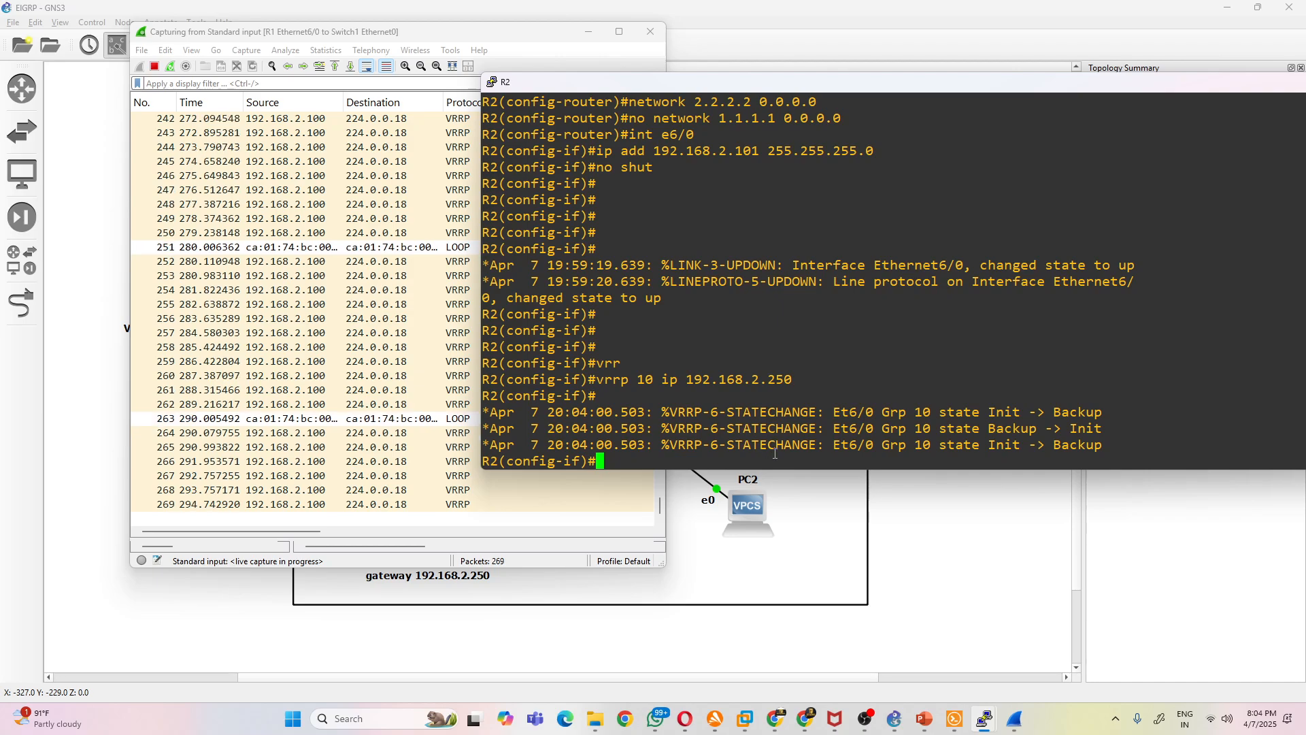
- Place a note reading 100 below R2's 192.168.2.101 address and change R1's note to VRRP priority=150
left_click(785, 530)
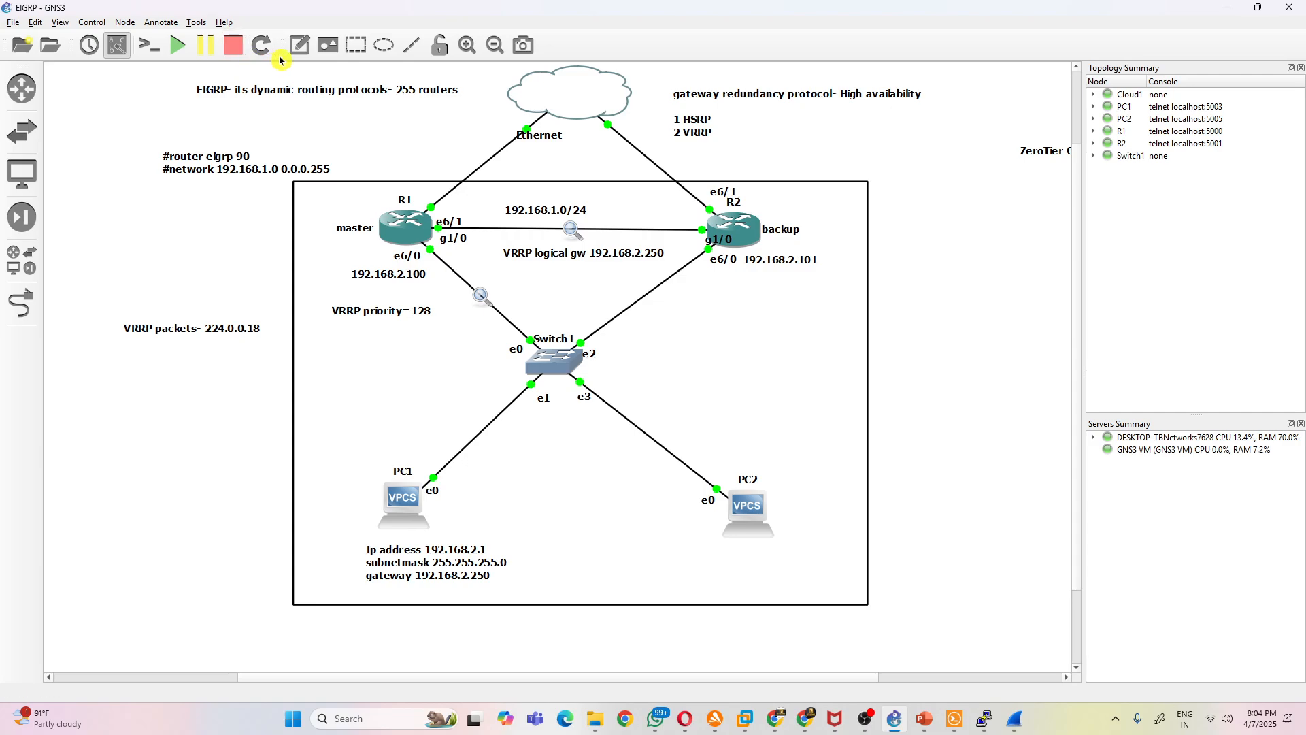
left_click(764, 290)
double_click(418, 311)
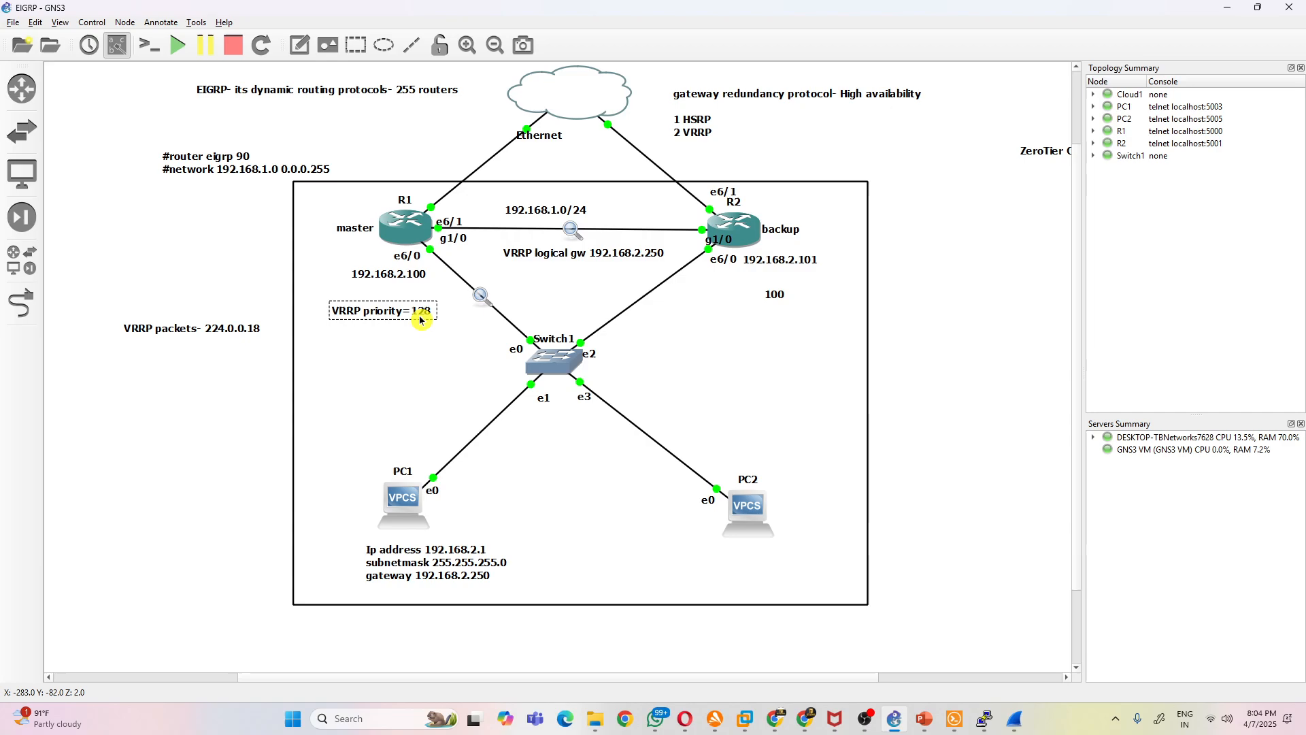
key("BackSpace")
key("BackSpace")
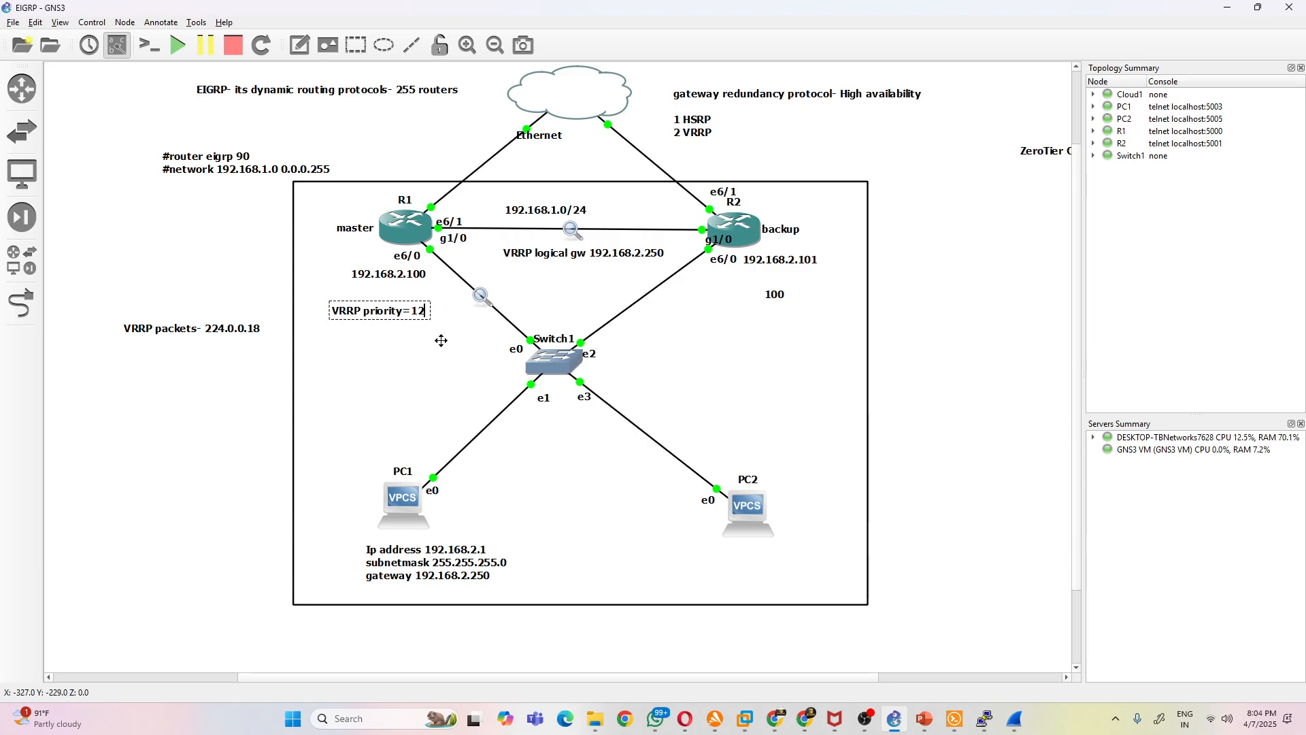
type("50")
left_click(752, 364)
left_click_drag(770, 301, 755, 287)
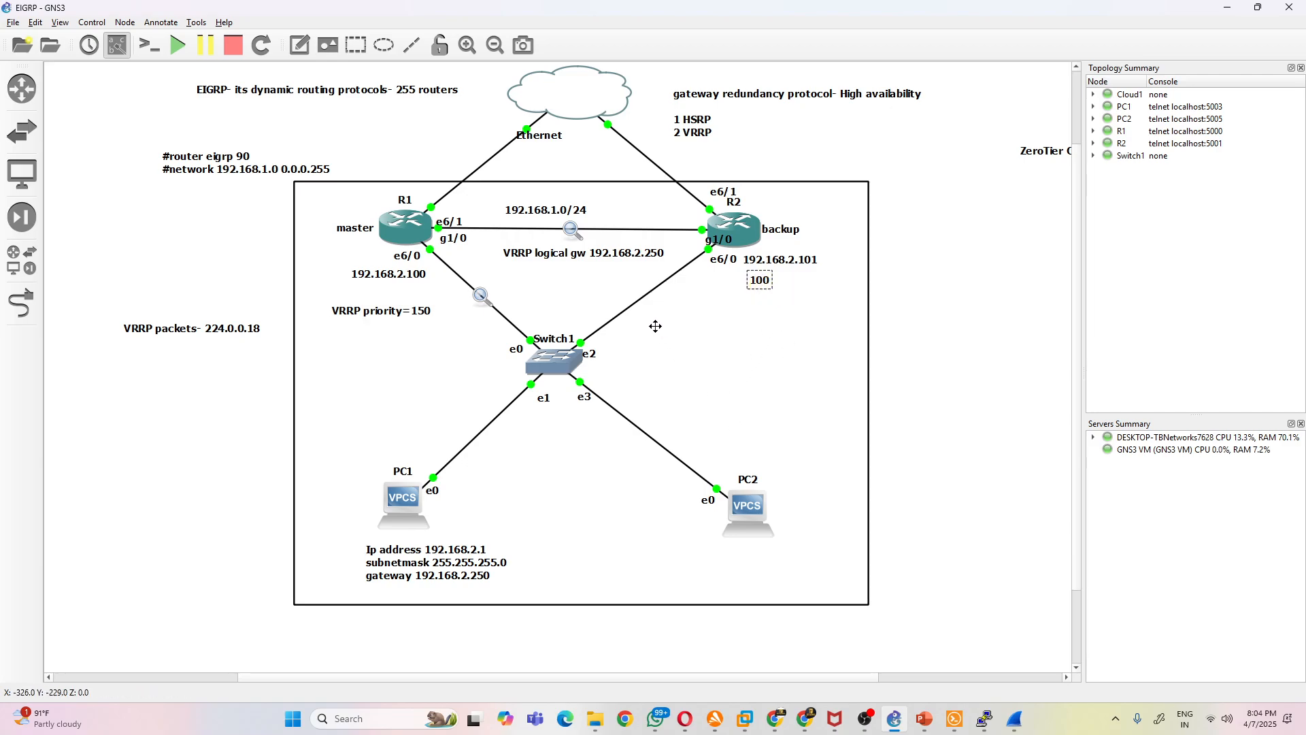
- Start an Ethernet packet capture on the R2 to Switch1 link and minimize its Wireshark window
right_click(641, 299)
left_click(670, 310)
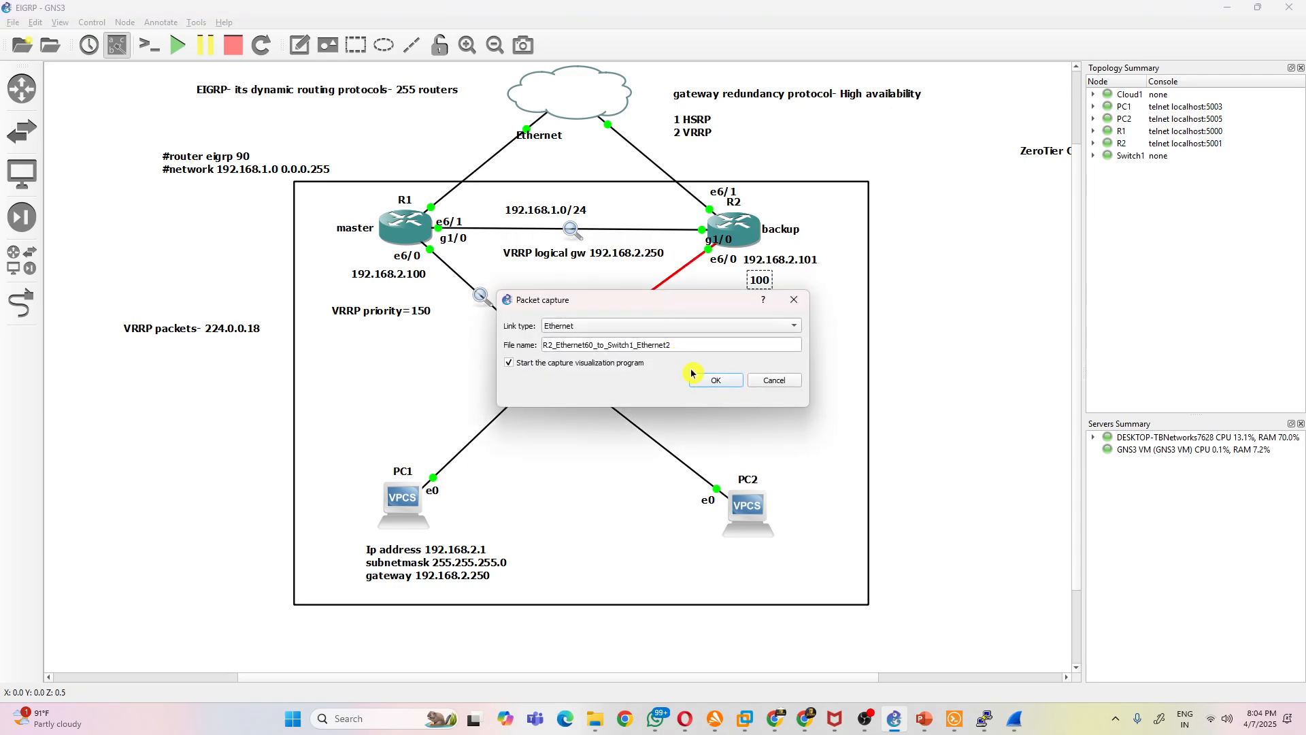
left_click(703, 379)
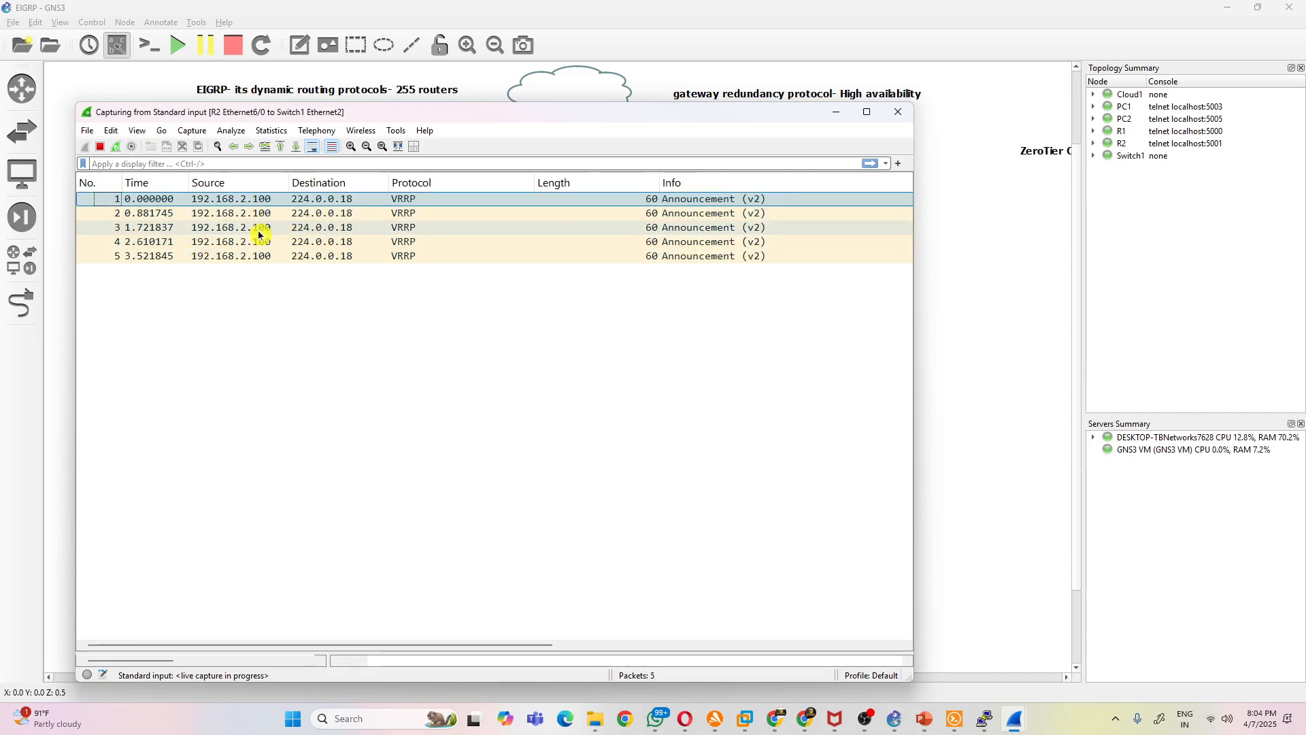
left_click(834, 112)
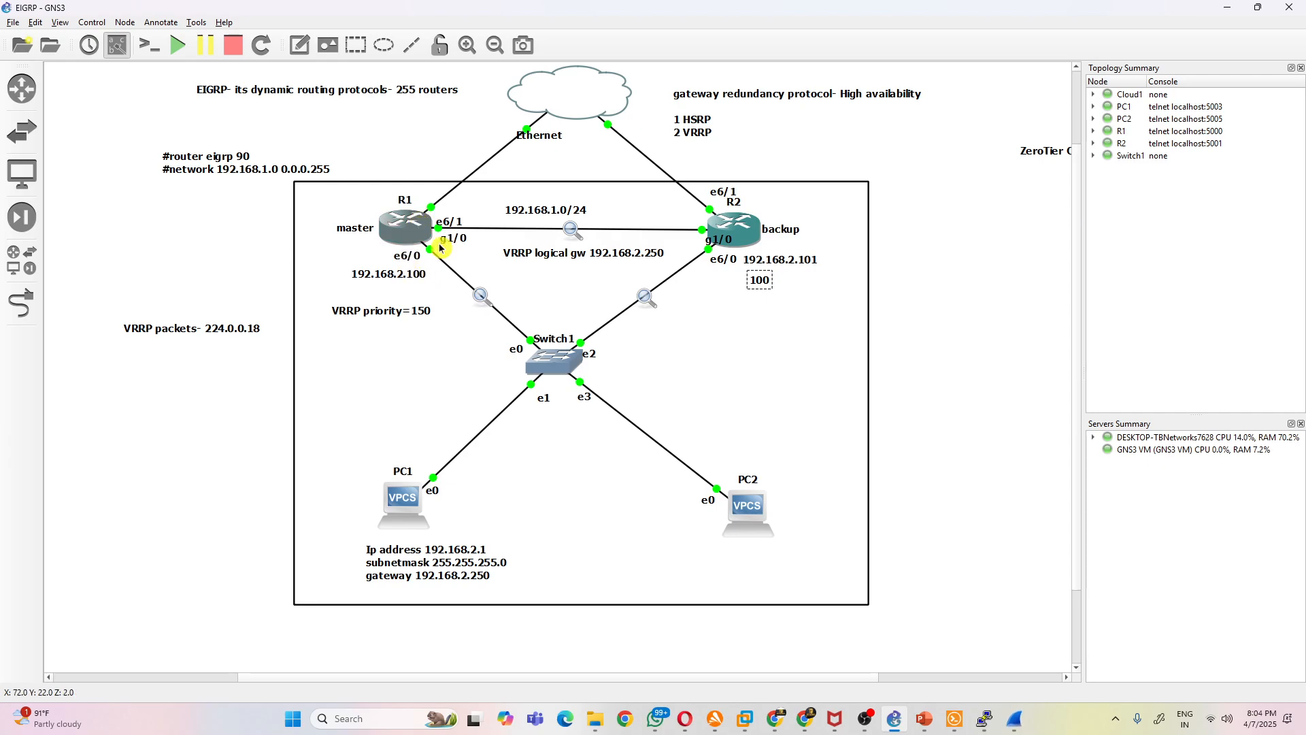
- Leave configuration mode in R1's console and list the available sh vrrp options
mouse_move(984, 718)
left_click(921, 662)
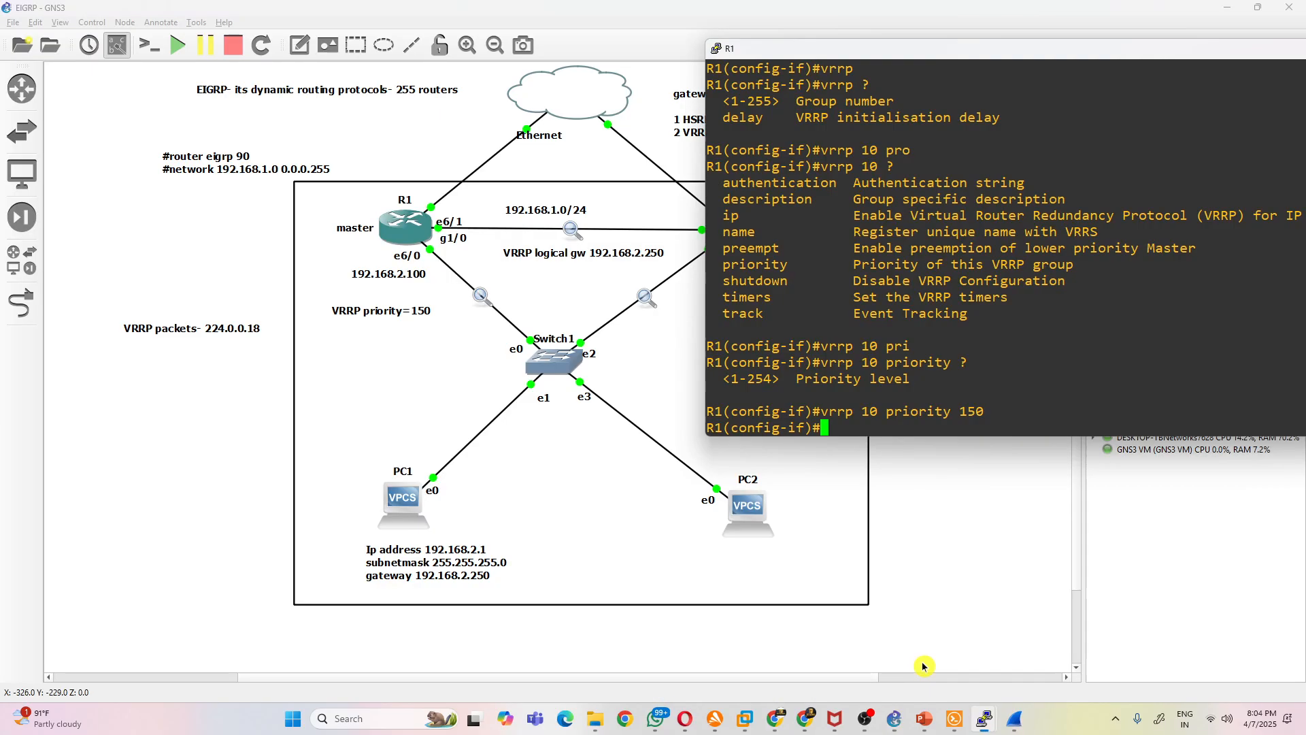
type("end")
key("Return")
key("Return")
type("sh vrr")
key("Tab")
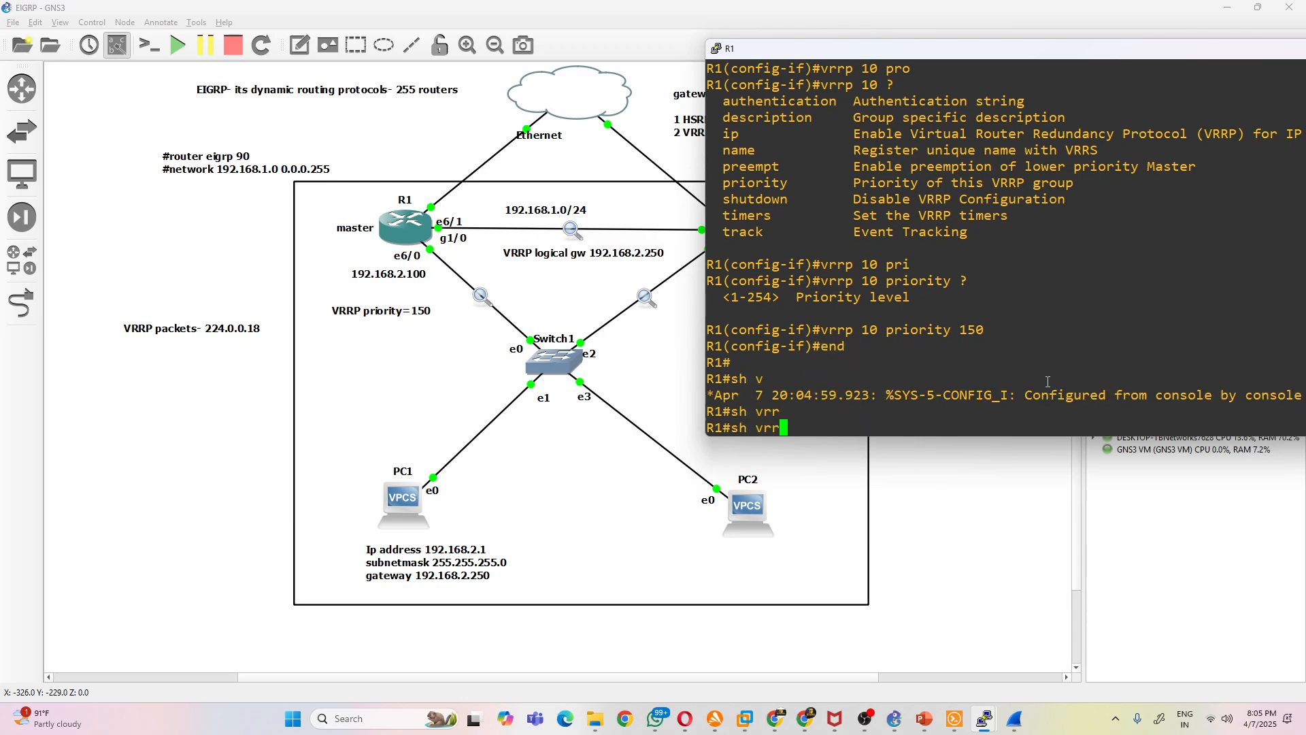
key("Tab")
type("?")
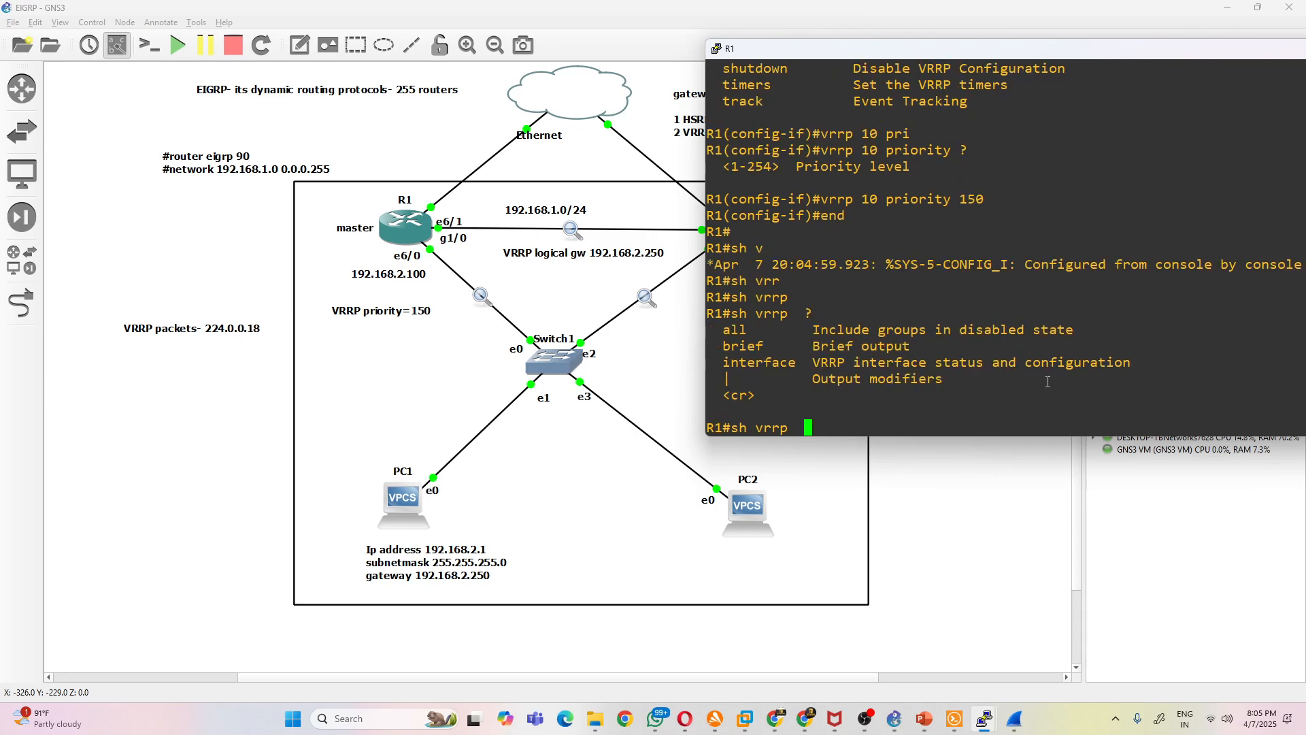
type("a")
- Run sh vrrp all on R1 and highlight the state line in its output
key("Tab")
key("Return")
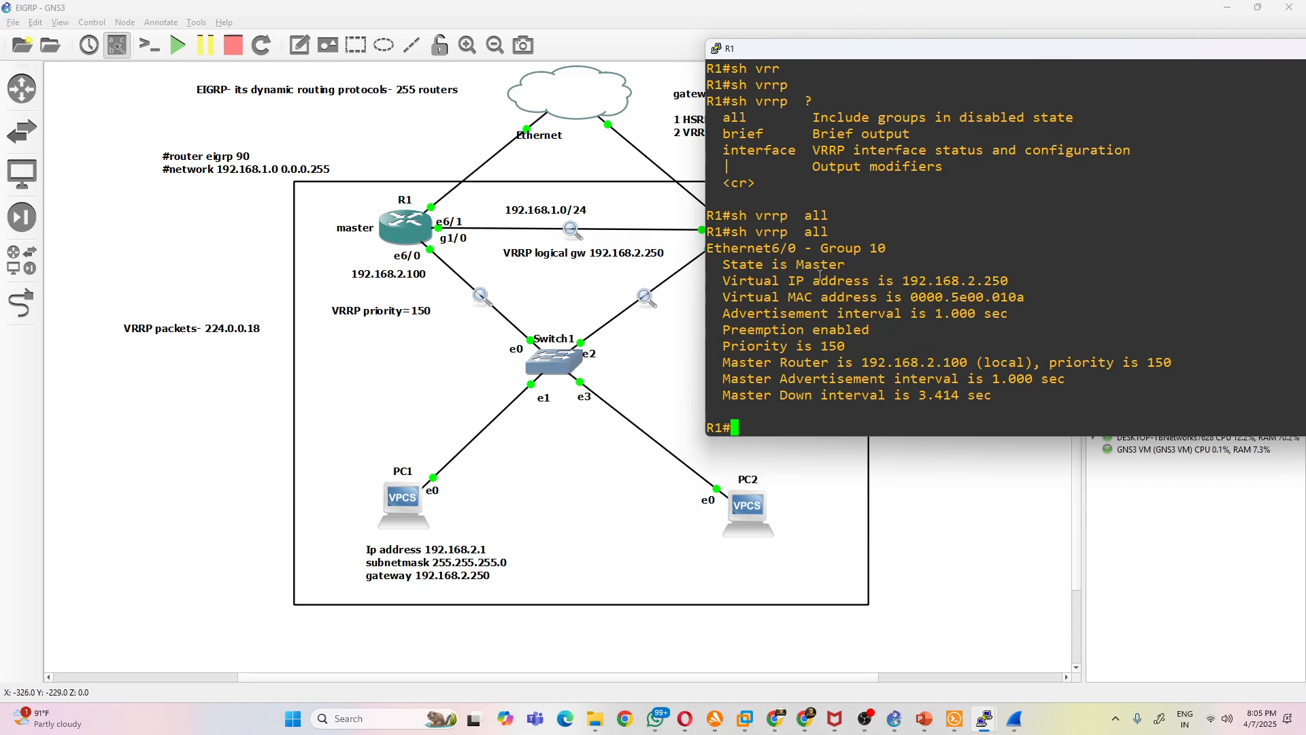
left_click_drag(848, 263, 722, 264)
left_click(971, 275)
- Run sh vrrp brief on R1 and highlight the state and priority entries for Et6/0
type("sh vrrp br")
key("Tab")
key("Return")
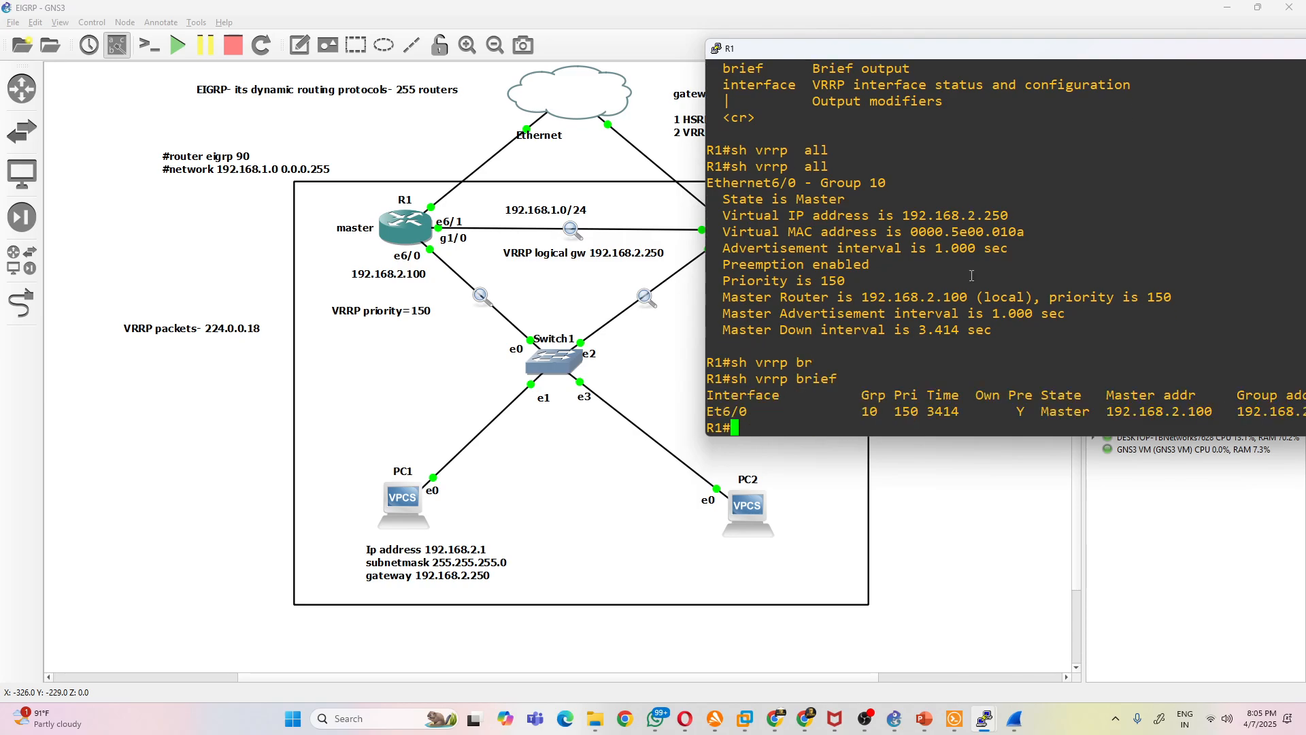
left_click_drag(1086, 409, 1038, 412)
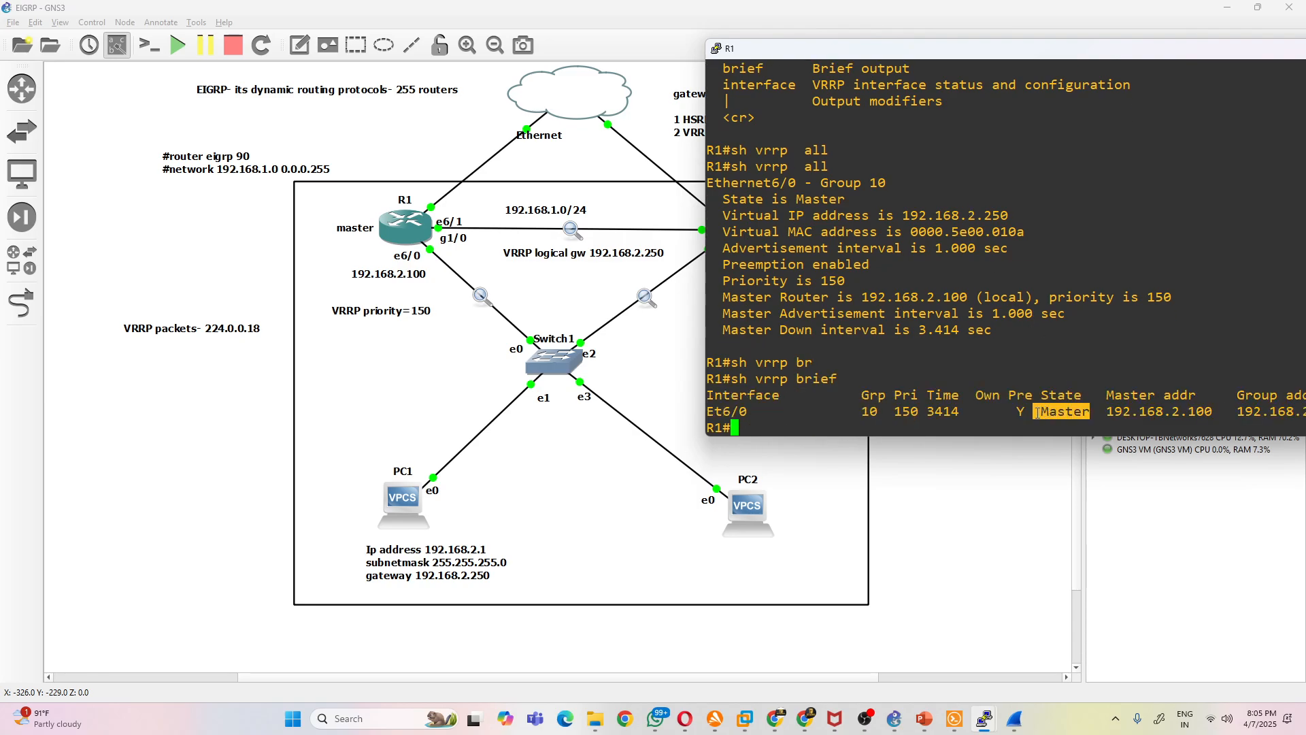
left_click_drag(923, 409, 889, 401)
left_click(908, 407)
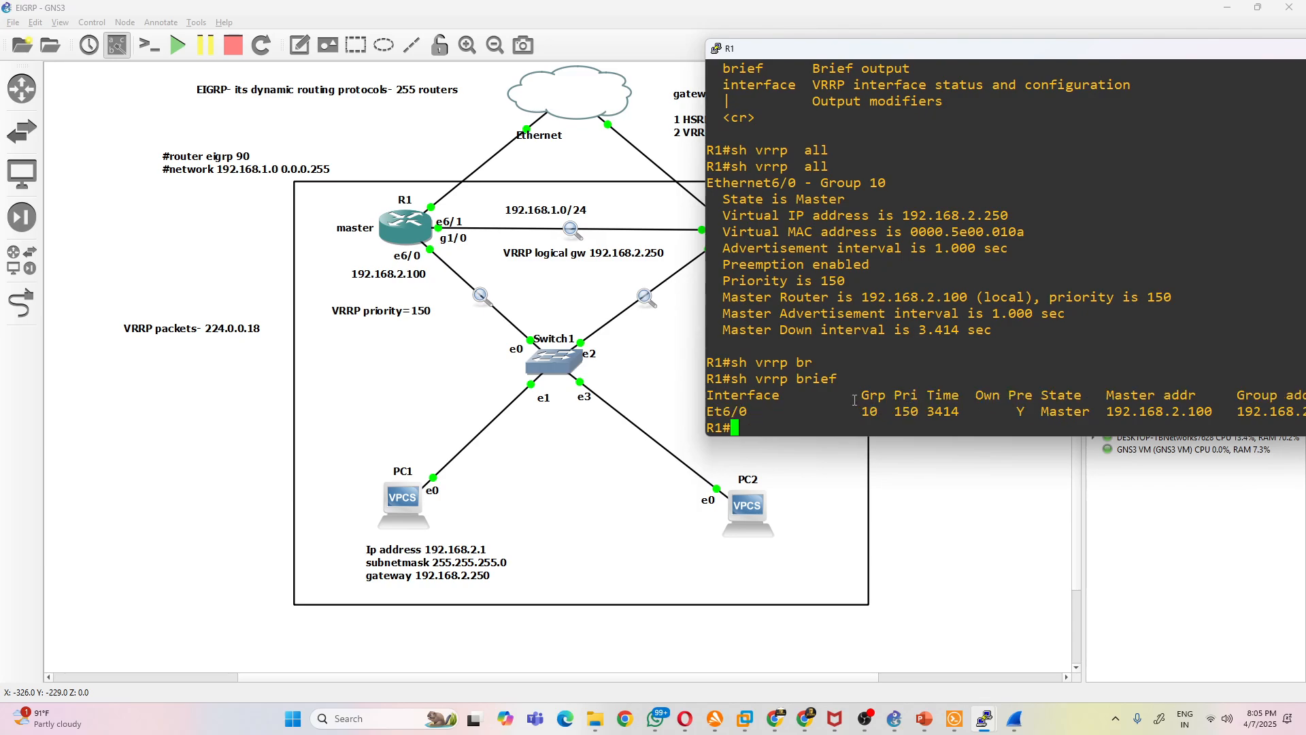
left_click_drag(1088, 411, 1033, 411)
- Run do sh vrrp br on R2, highlight the state entry, and return to the topology
mouse_move(990, 718)
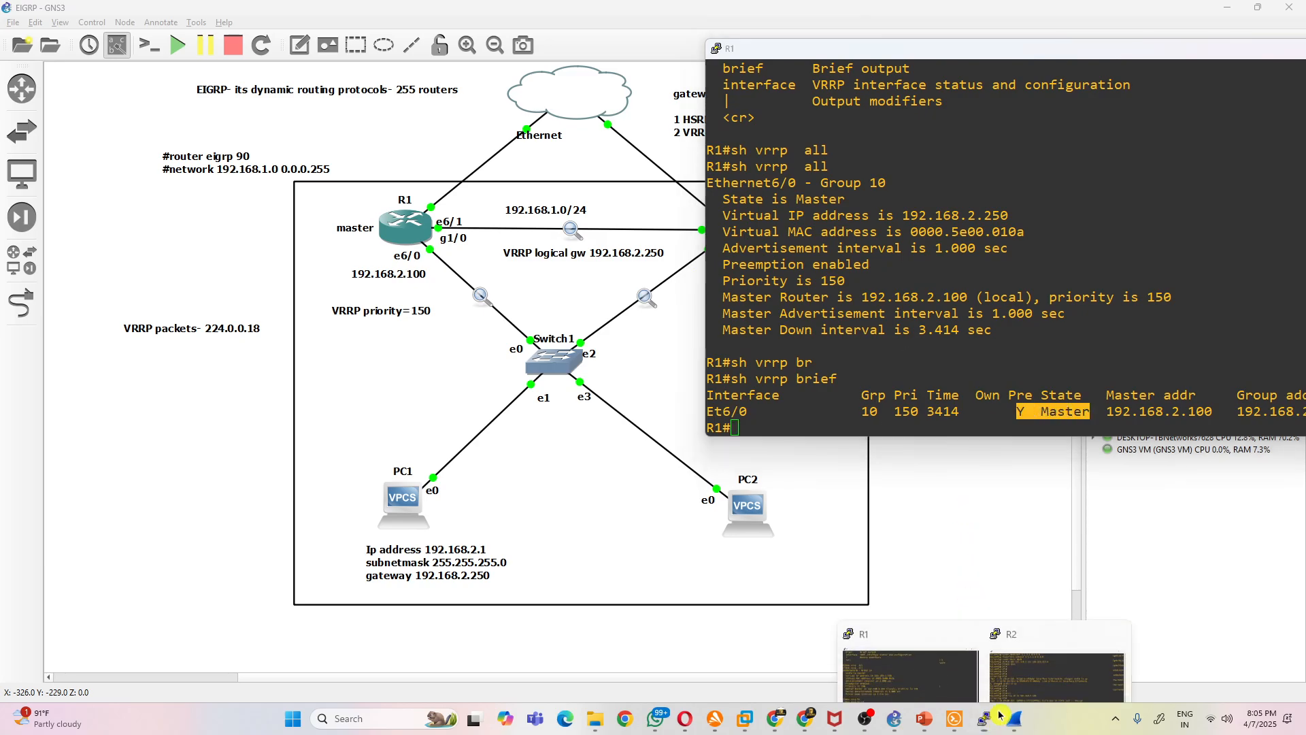
left_click(1044, 656)
type("do sh vrrp br")
key("Return")
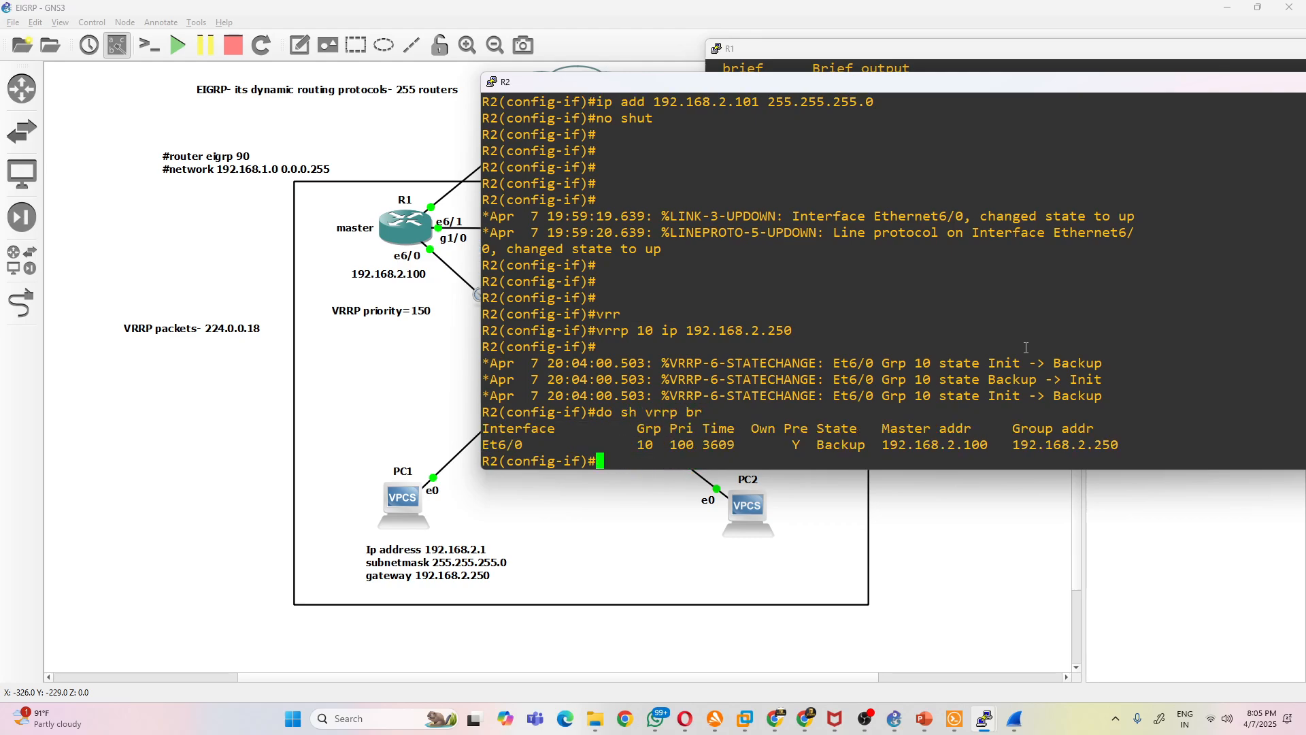
left_click_drag(815, 443, 861, 444)
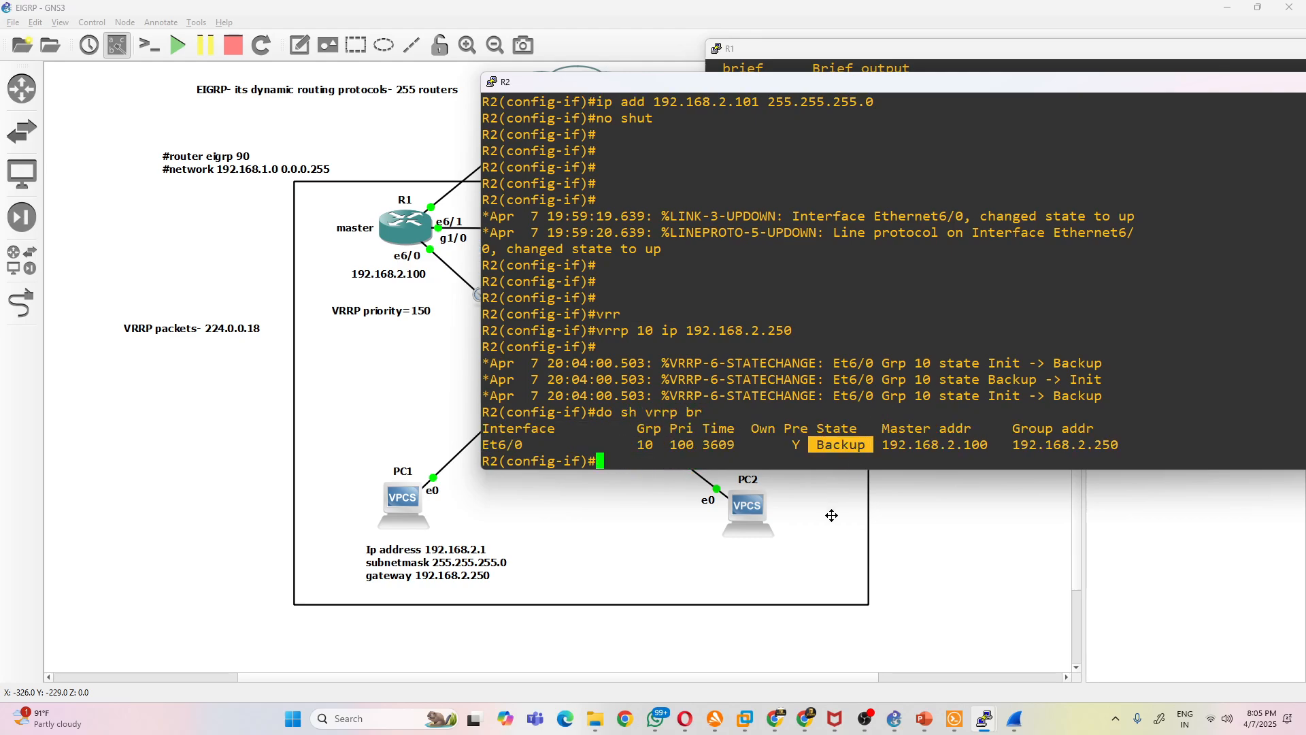
left_click(827, 518)
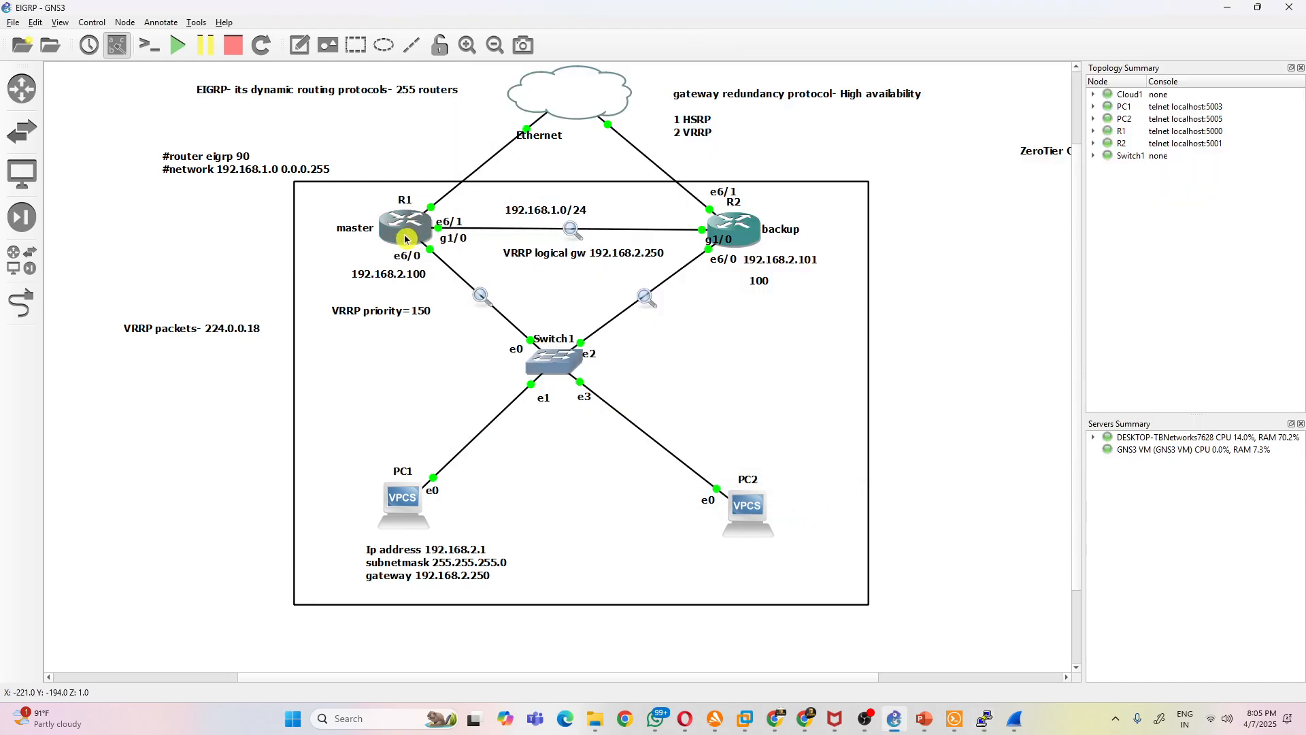
- Open PC1's console, move it beside the topology, and minimize the Solar-PuTTY window
mouse_move(725, 238)
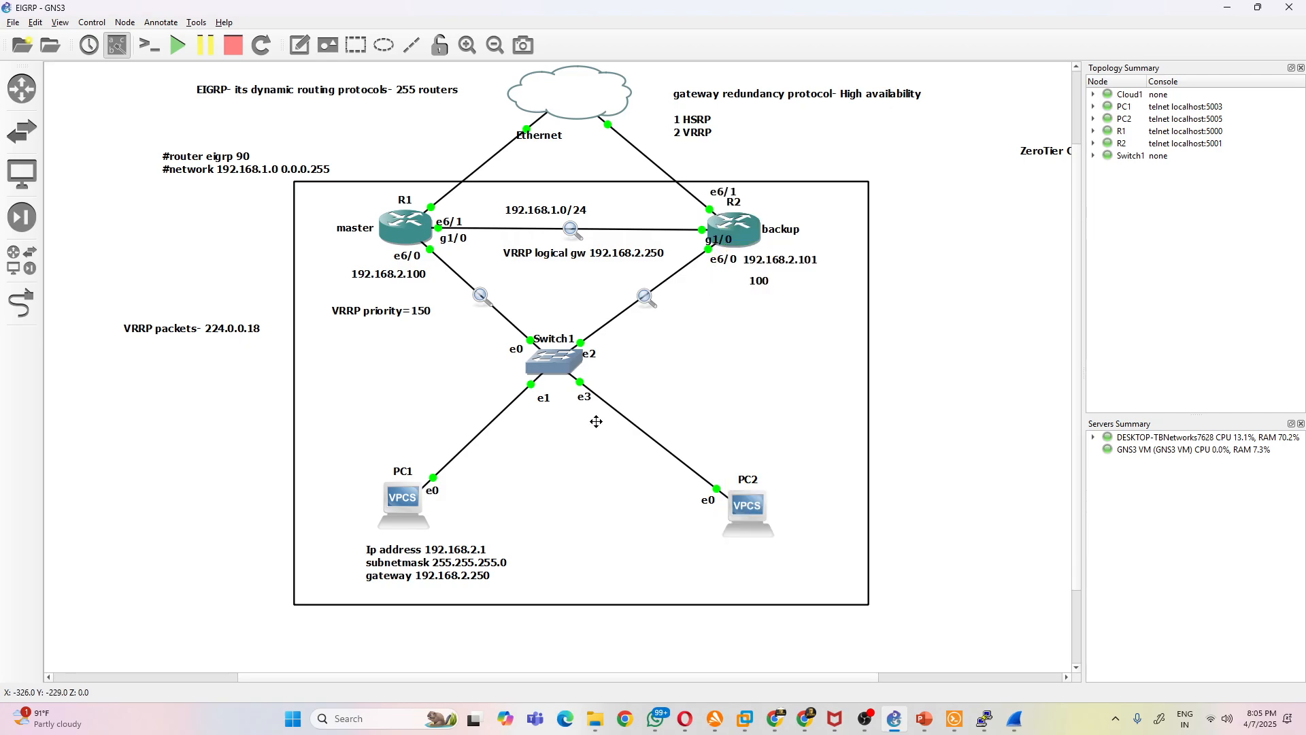
left_click_drag(408, 516, 408, 518)
double_click(408, 518)
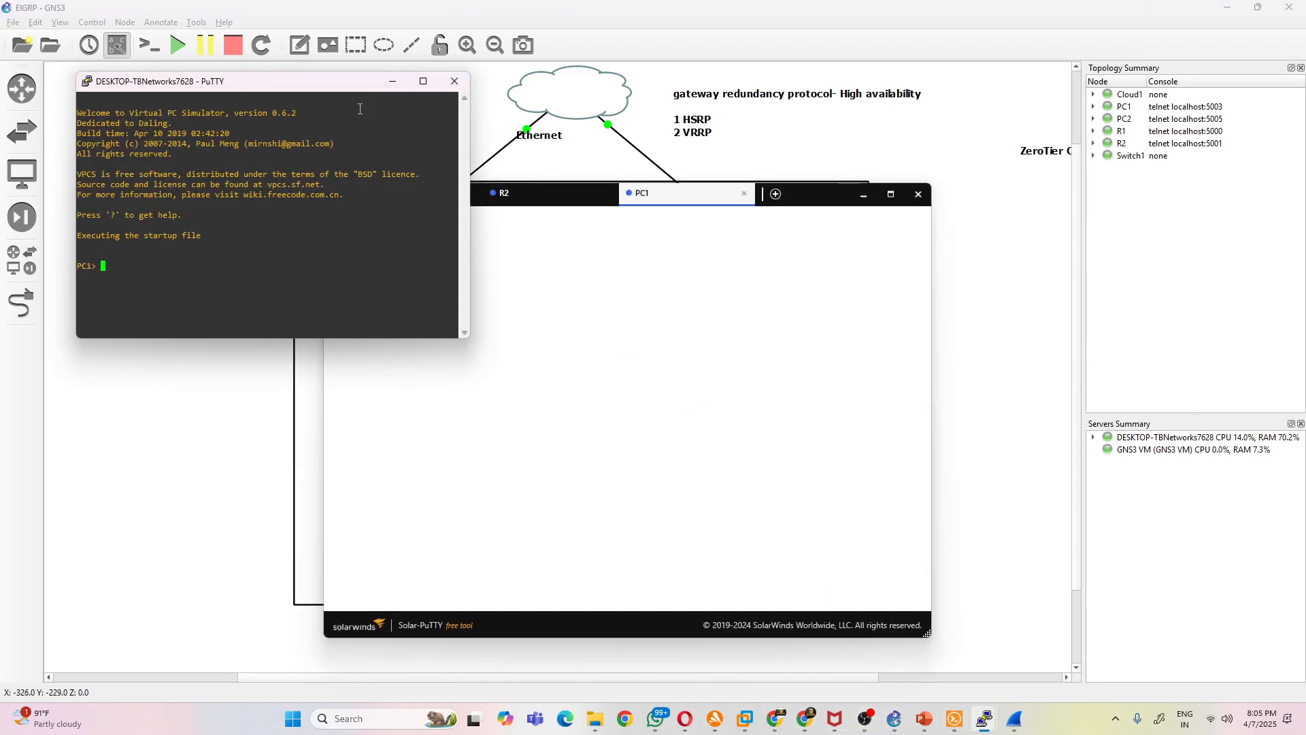
left_click_drag(329, 89, 1043, 203)
left_click(871, 195)
- Set the font of PC1's console window to Consolas, 16-point
right_click(1044, 203)
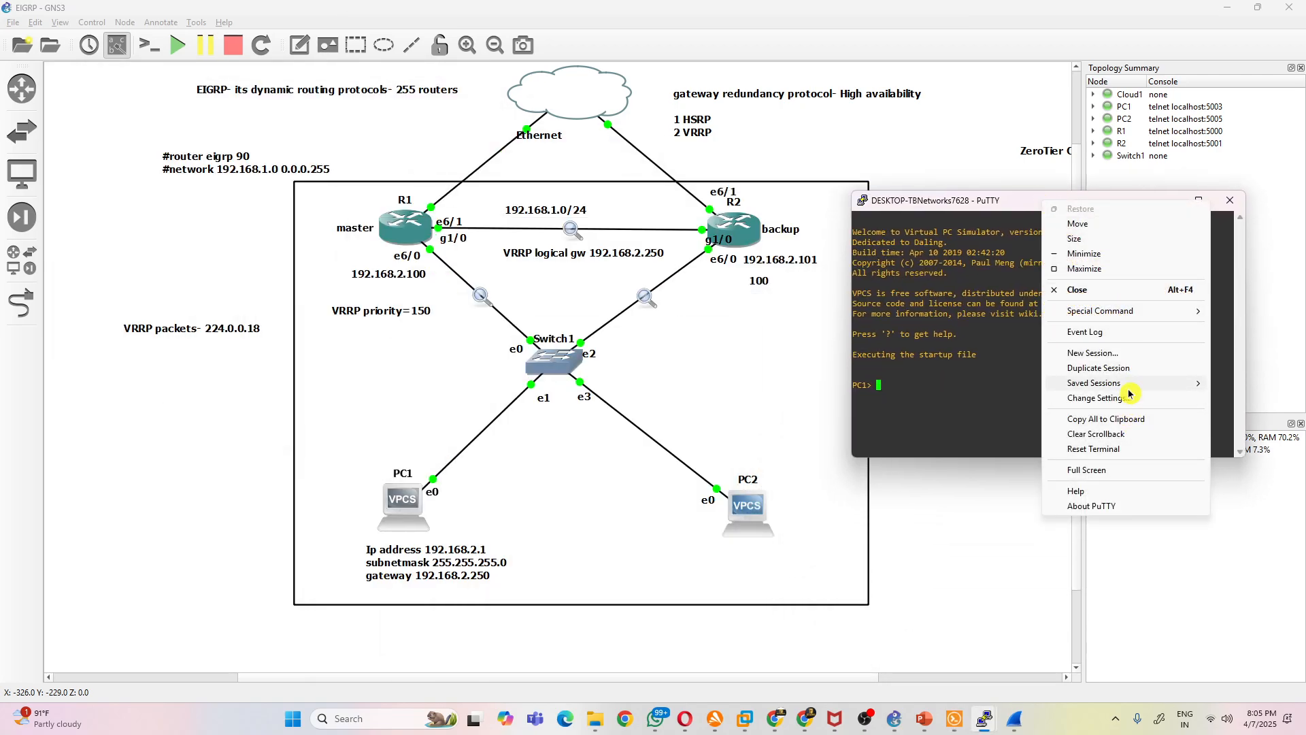
left_click(1129, 397)
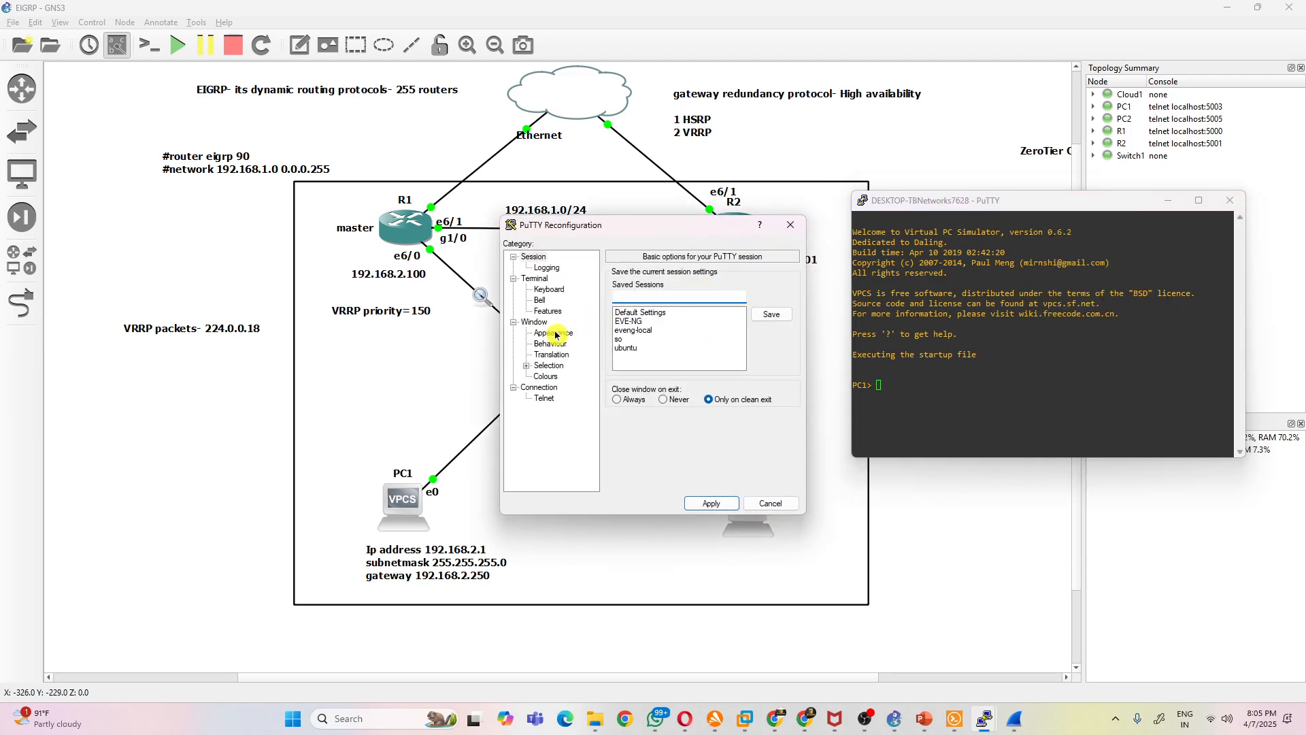
left_click(553, 334)
left_click(769, 354)
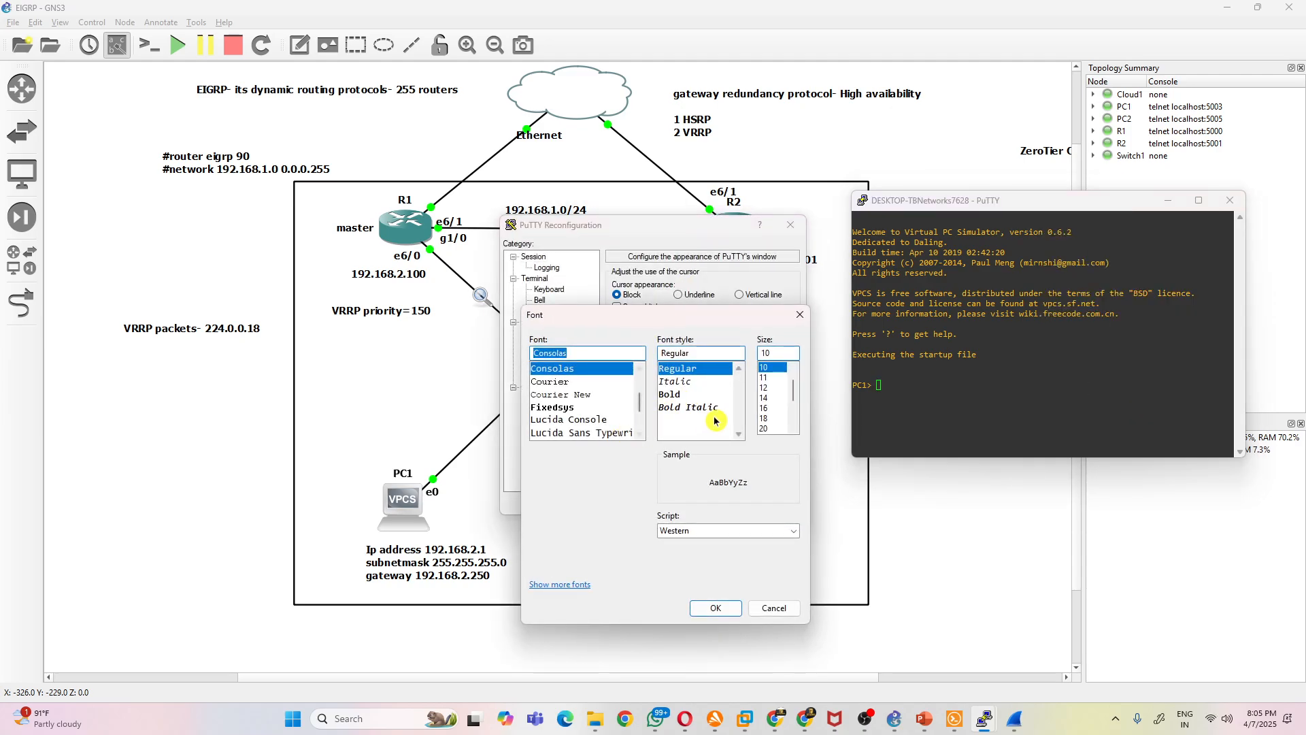
left_click(775, 409)
left_click(708, 630)
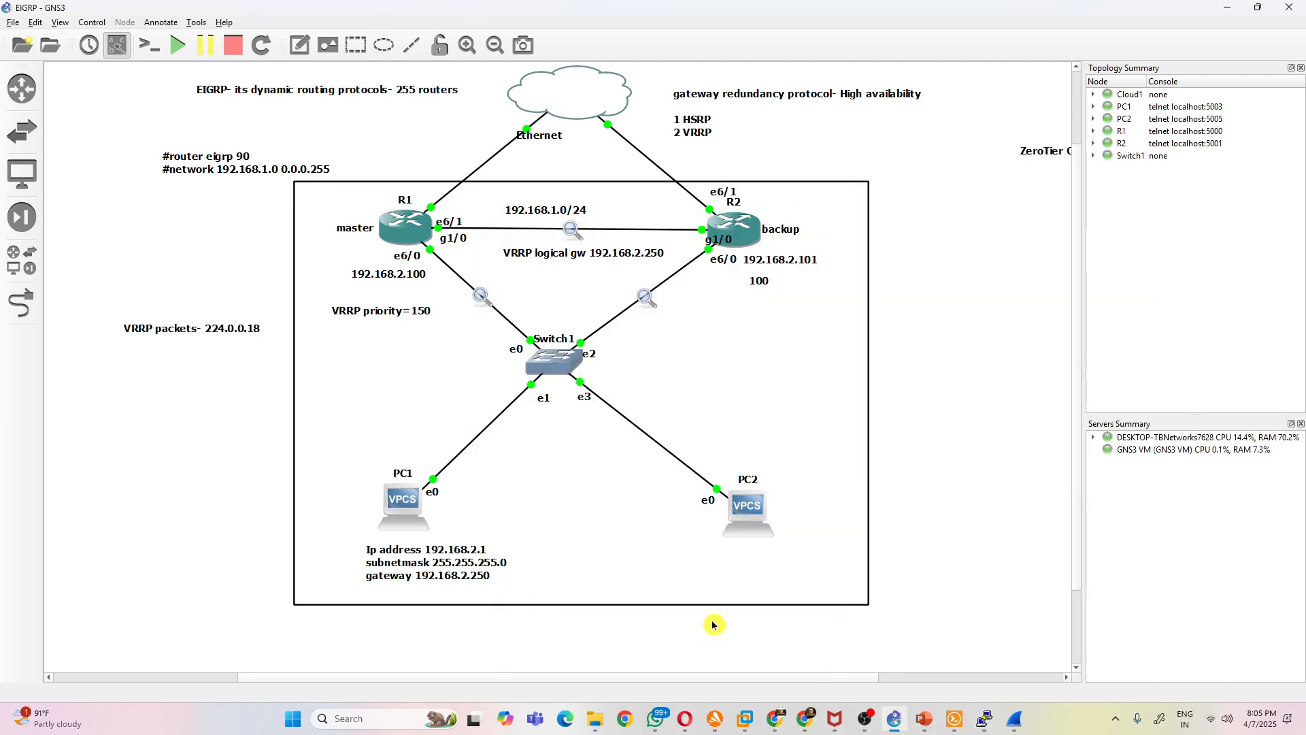
mouse_move(983, 721)
left_click(1170, 646)
left_click(705, 616)
left_click(715, 505)
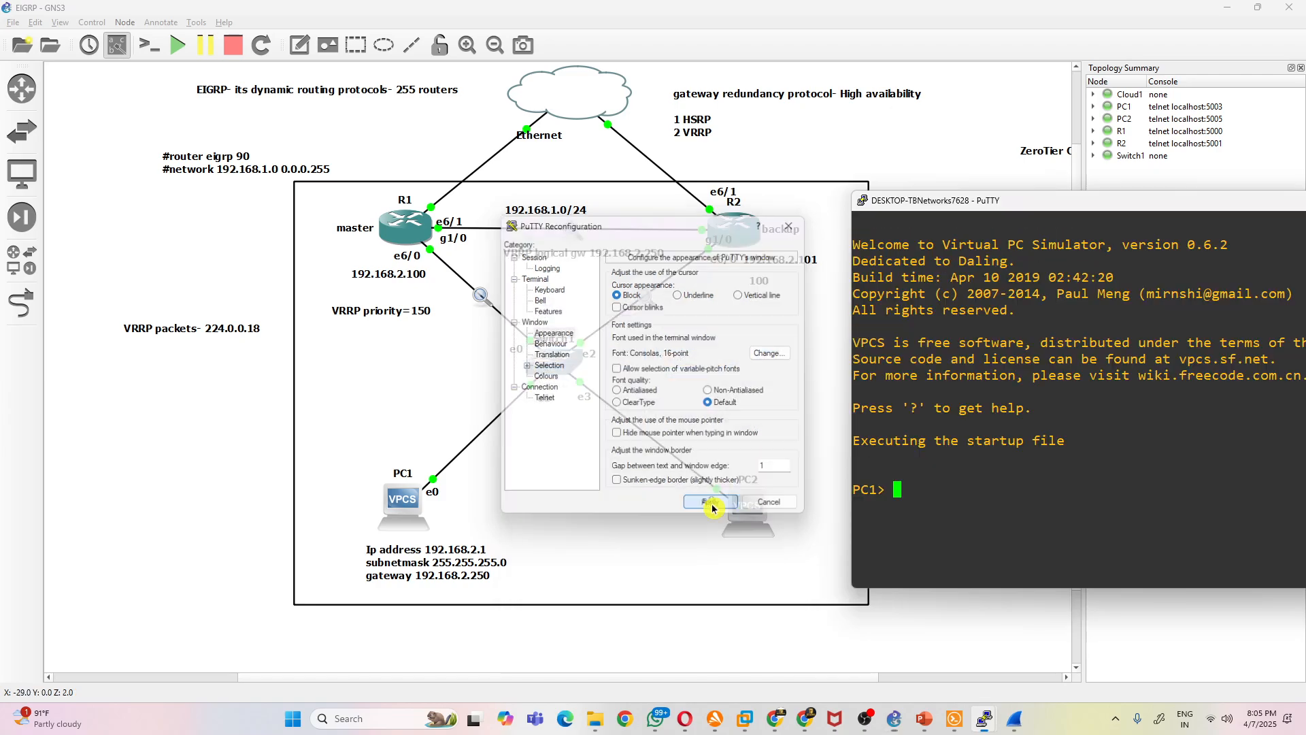
- Assign PC1 the address 192.168.2.1 with gateway 192.168.2.250
type("ip ")
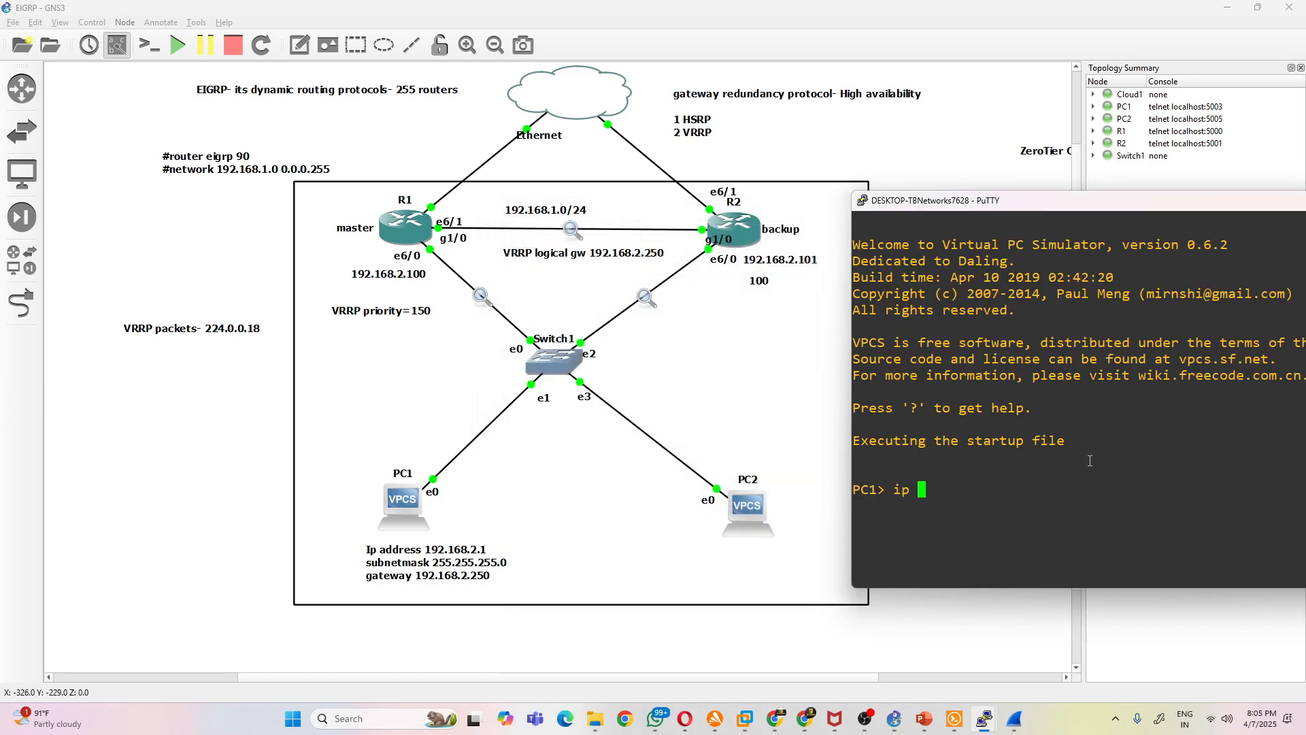
type("192.168.2.1 192.168.2.250")
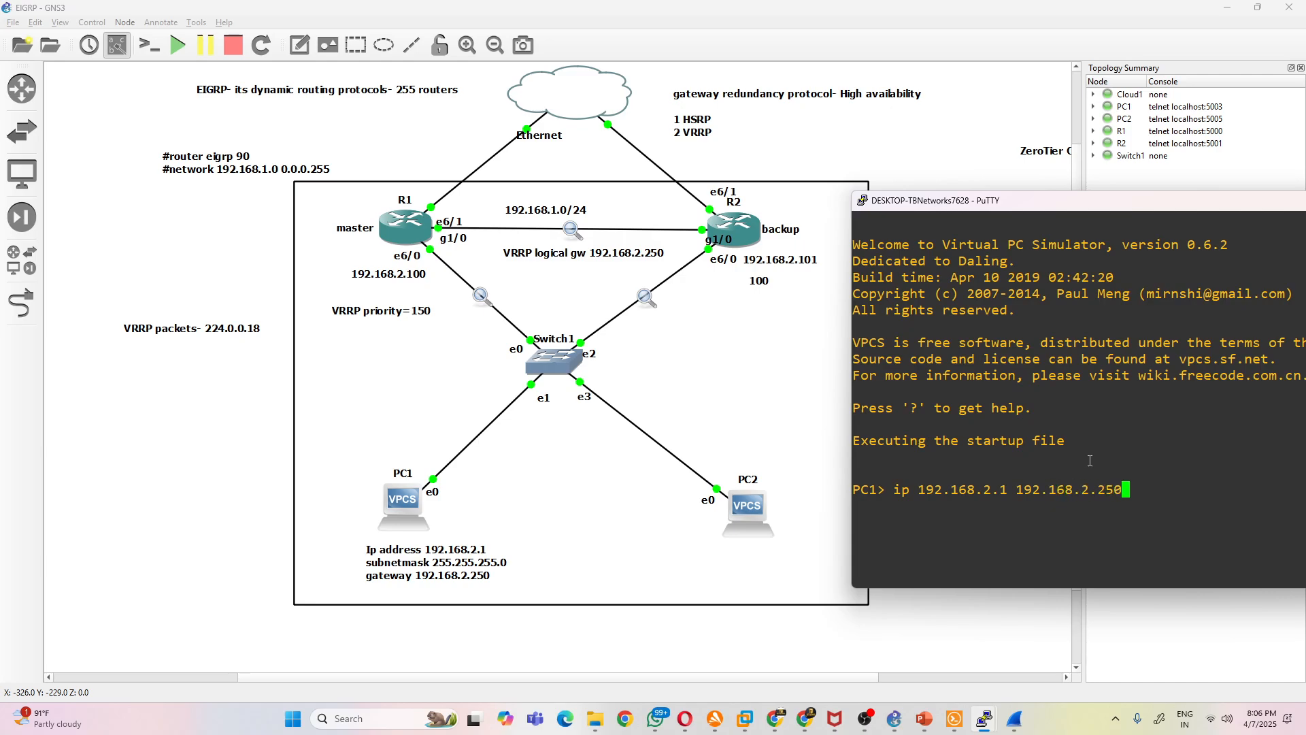
key("Return")
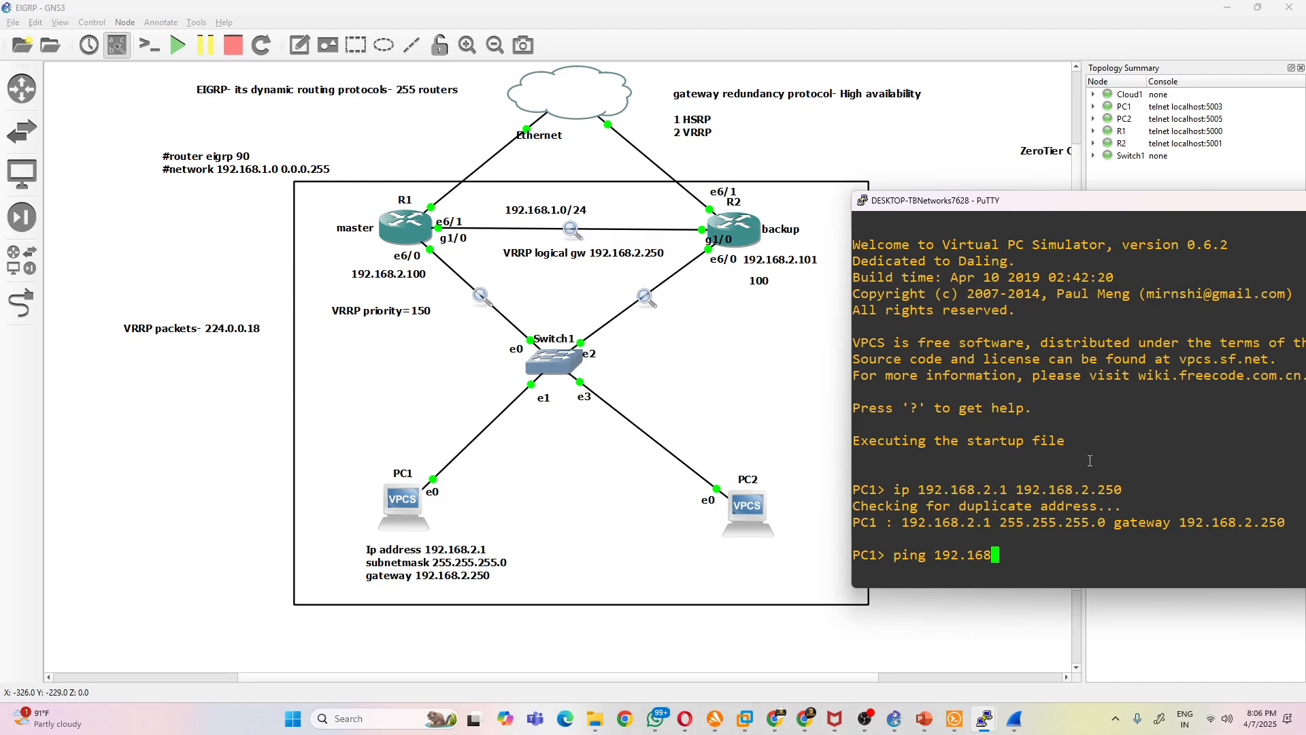
- Ping 192.168.2.250 from PC1 and trace the route to the same gateway
type("0")
key("Return")
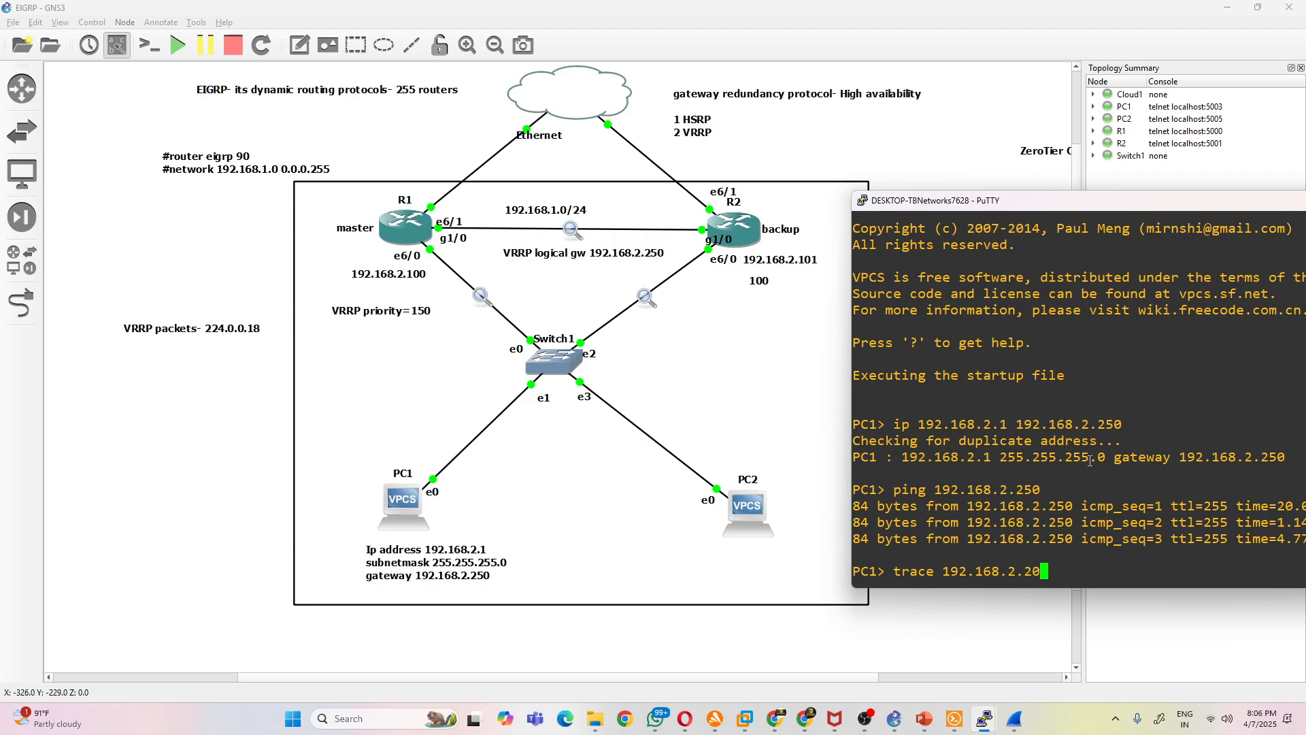
type("50")
key("Return")
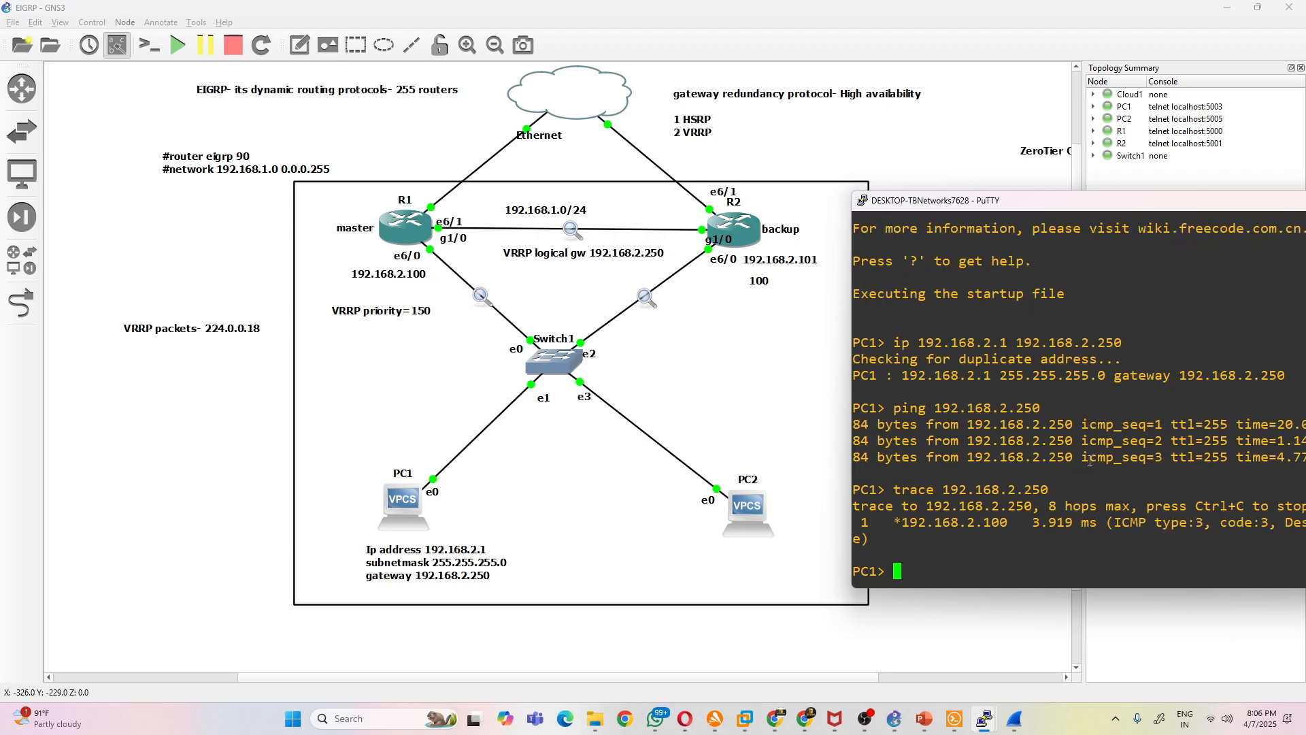
- Reposition PC1's console to show more of the trace output and highlight the responding hop's address
left_click_drag(1006, 529, 973, 527)
left_click(966, 526)
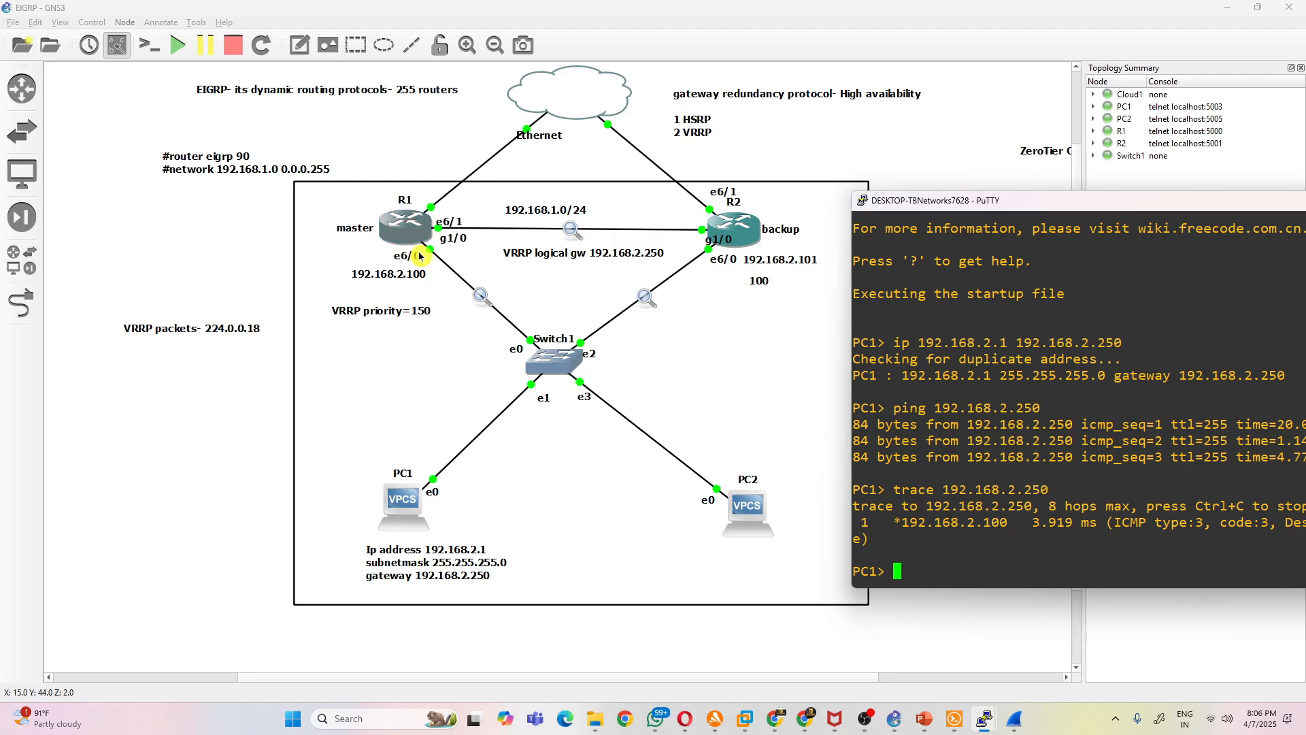
left_click_drag(1008, 522, 959, 523)
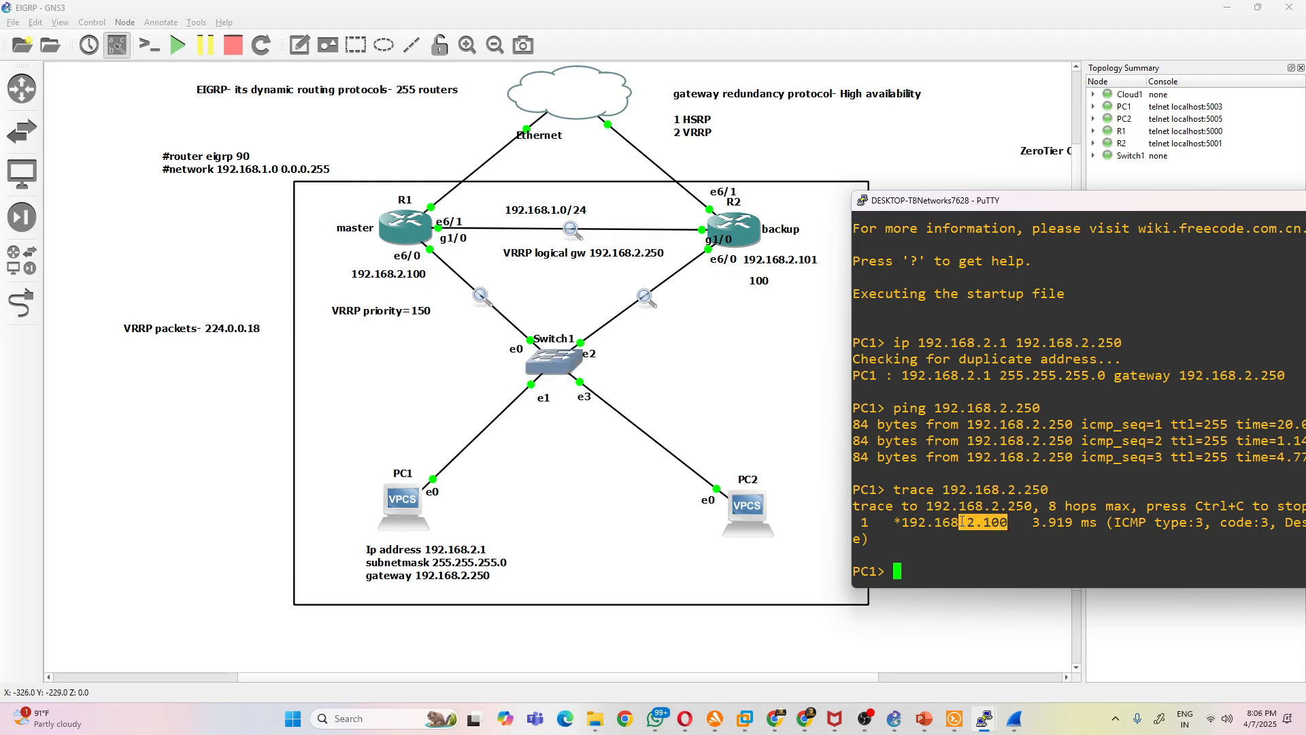
left_click(1026, 524)
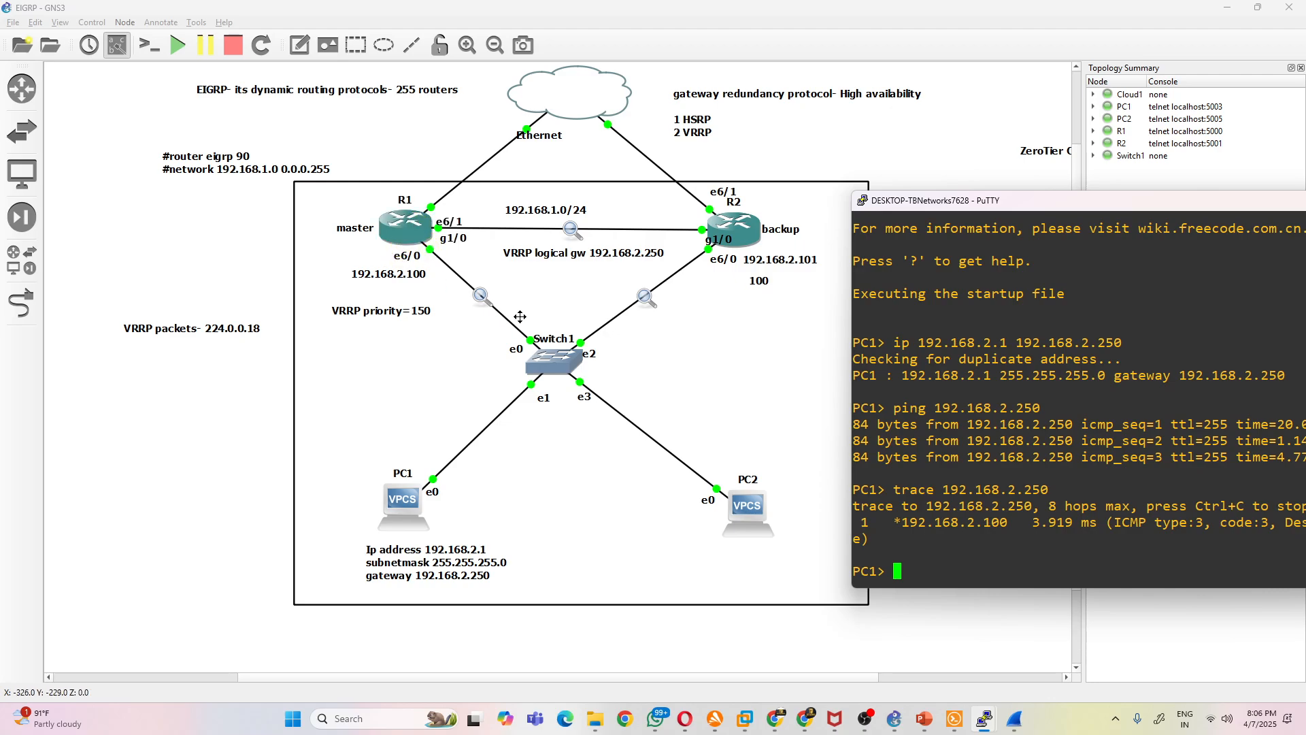
left_click_drag(1007, 204, 883, 87)
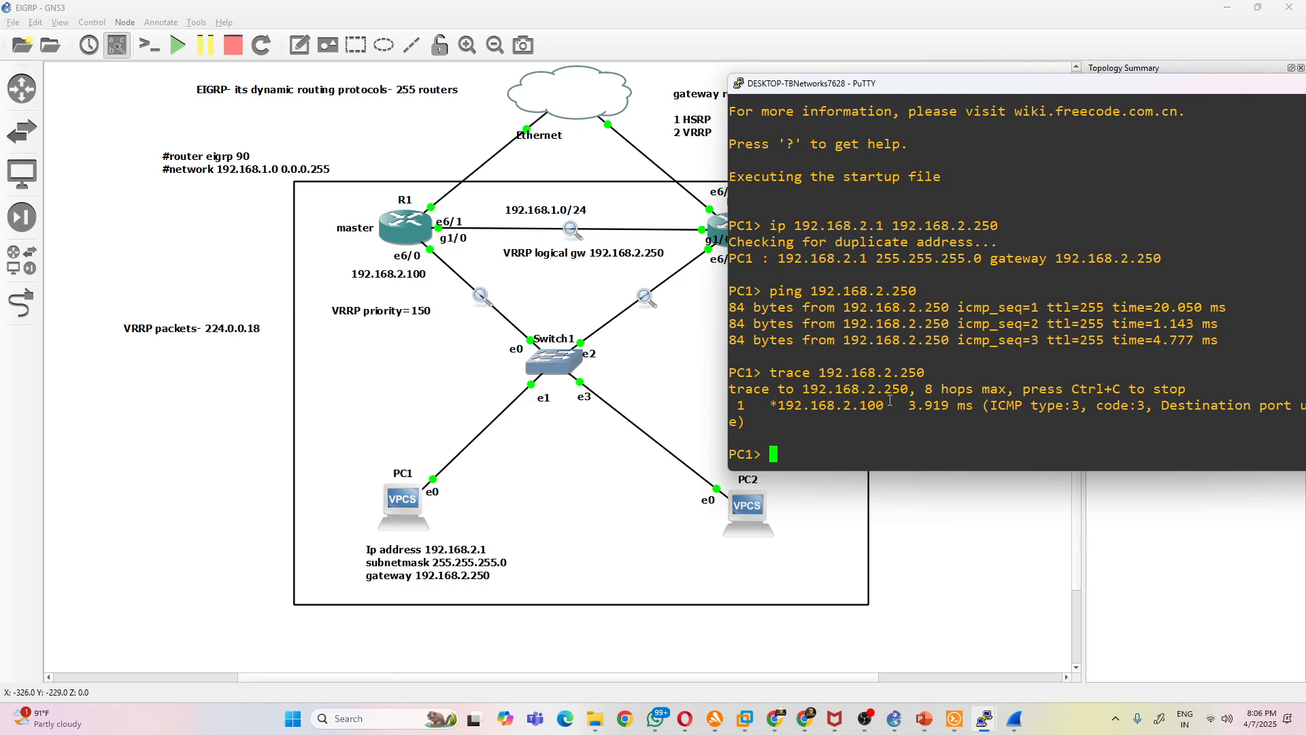
left_click_drag(875, 400, 762, 375)
left_click(926, 408)
- Check the VRRP brief output in R1's console and return to the topology
mouse_move(985, 719)
left_click(847, 673)
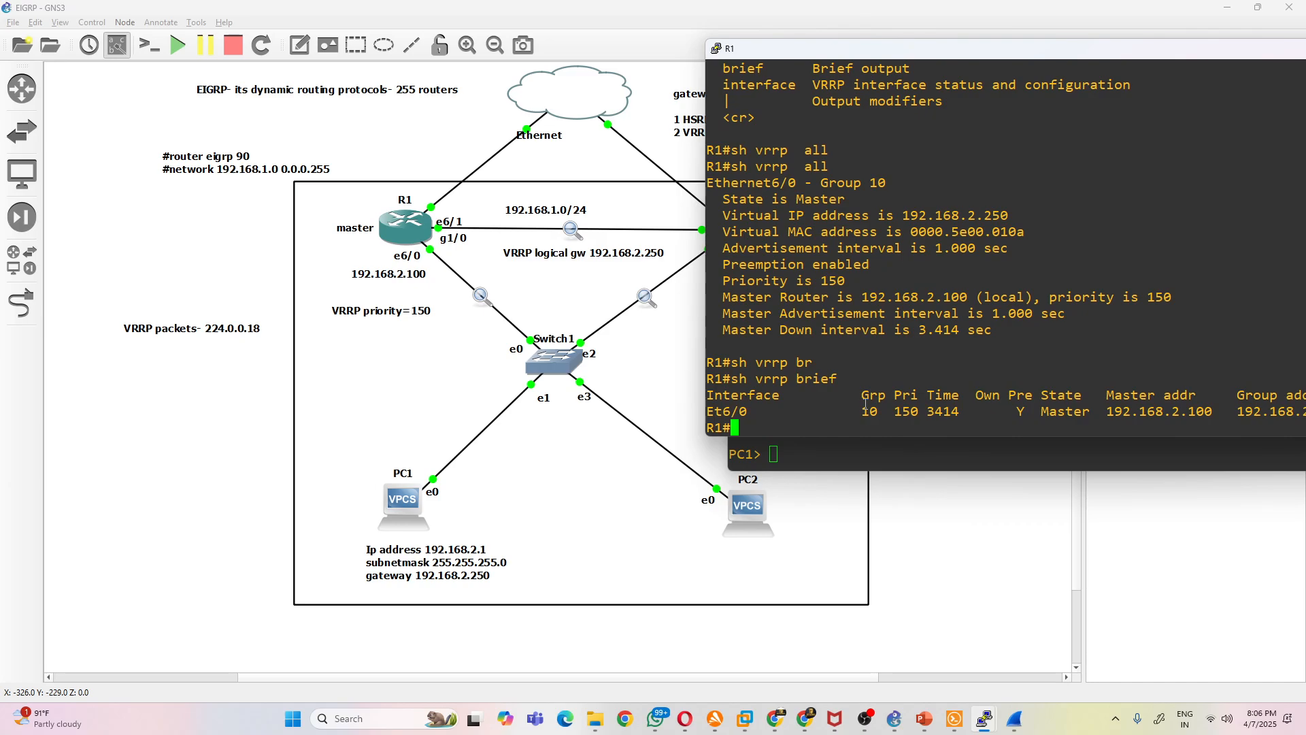
left_click(628, 476)
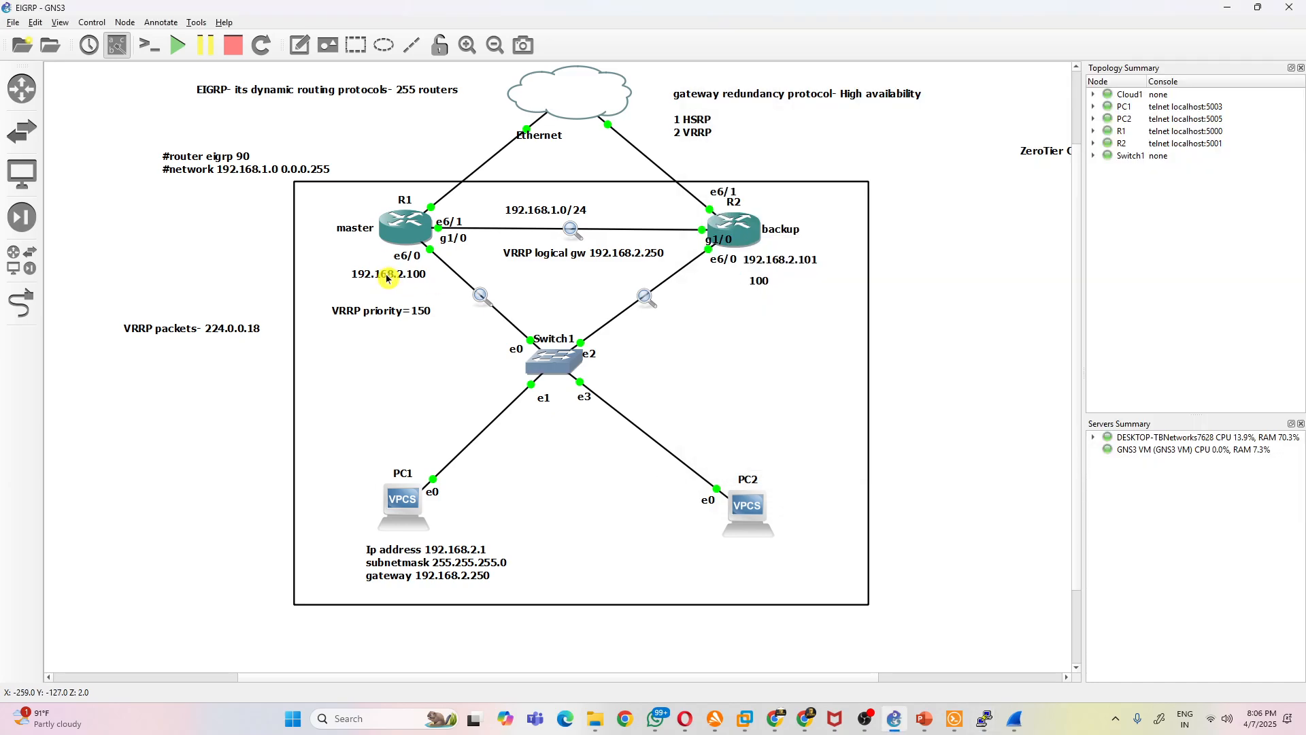
- Reposition the VRRP packets- 224.0.0.18 note outside the topology frame
left_click_drag(224, 336, 169, 294)
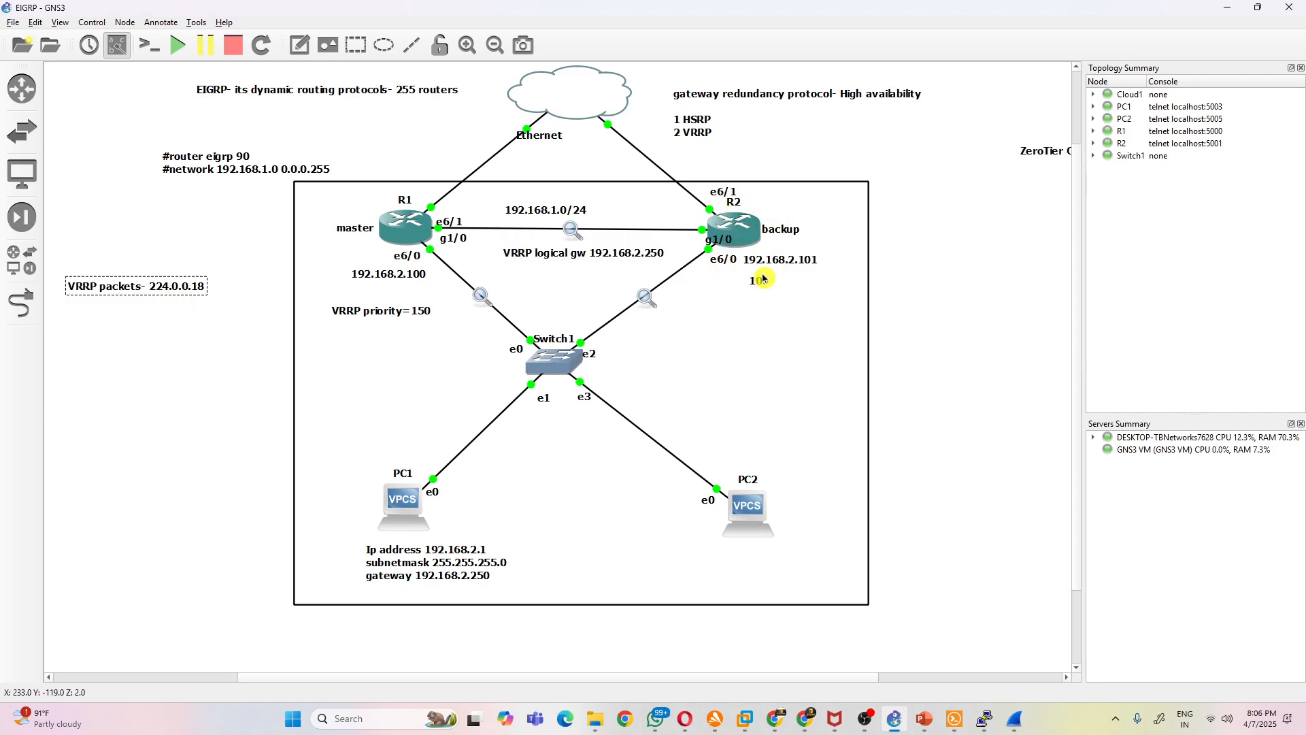
mouse_move(744, 234)
left_click_drag(149, 296, 208, 300)
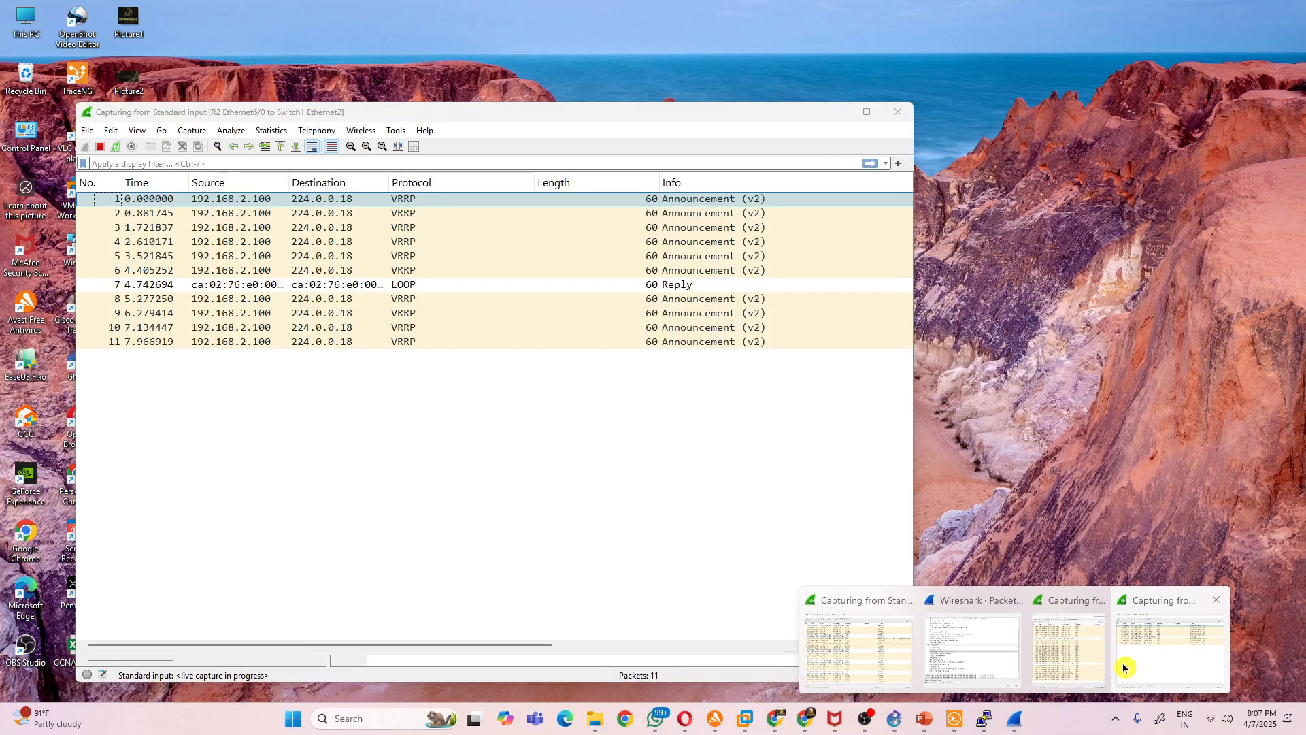
- Bring up the R2 to Switch1 Wireshark capture and examine the source of the newest VRRP announcements
left_click(1160, 646)
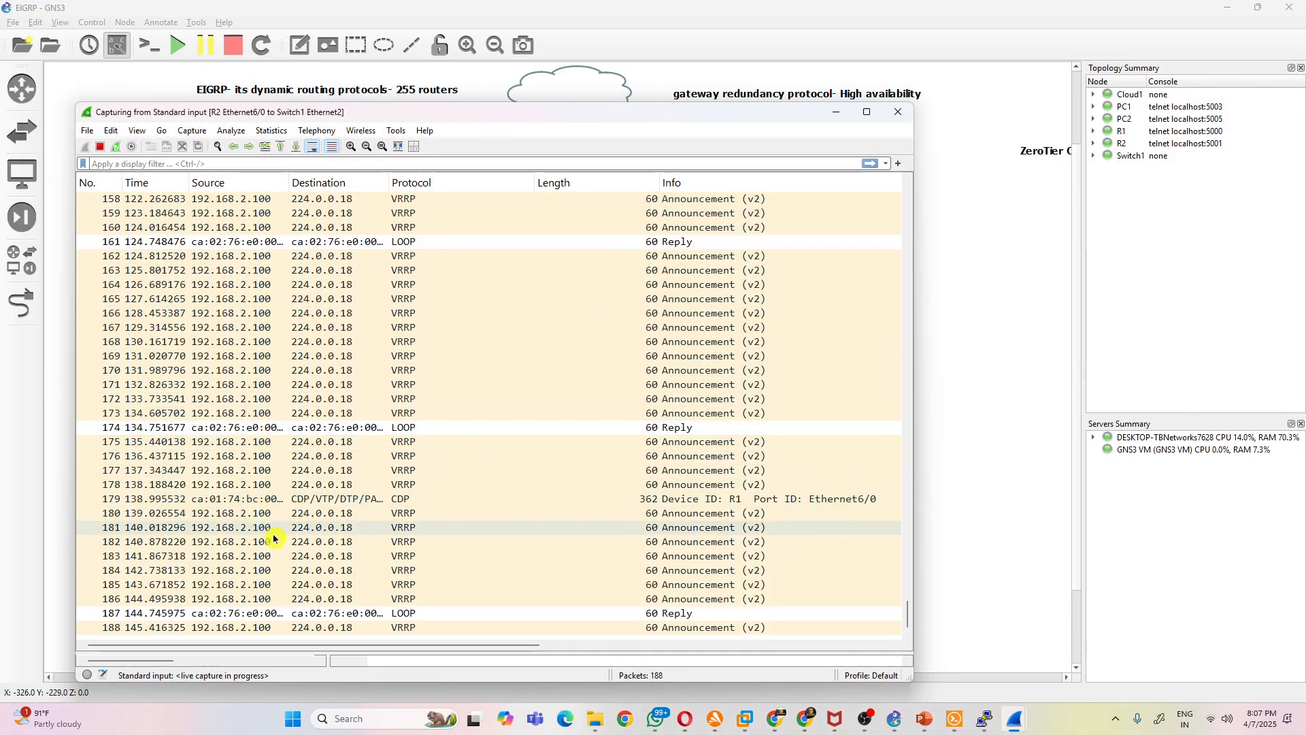
- Move the R2 to Switch1 capture window aside to uncover the topology and bring up R1's console
left_click(248, 586)
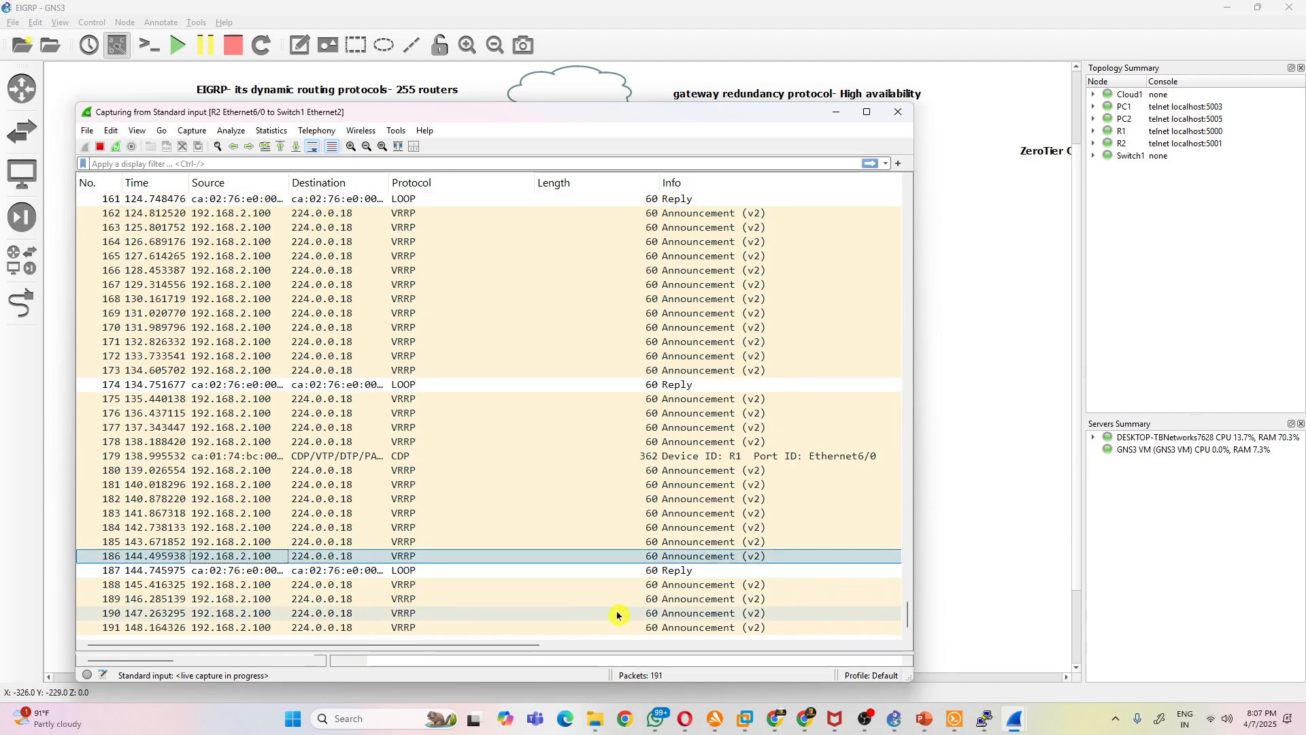
left_click_drag(429, 121, 1002, 84)
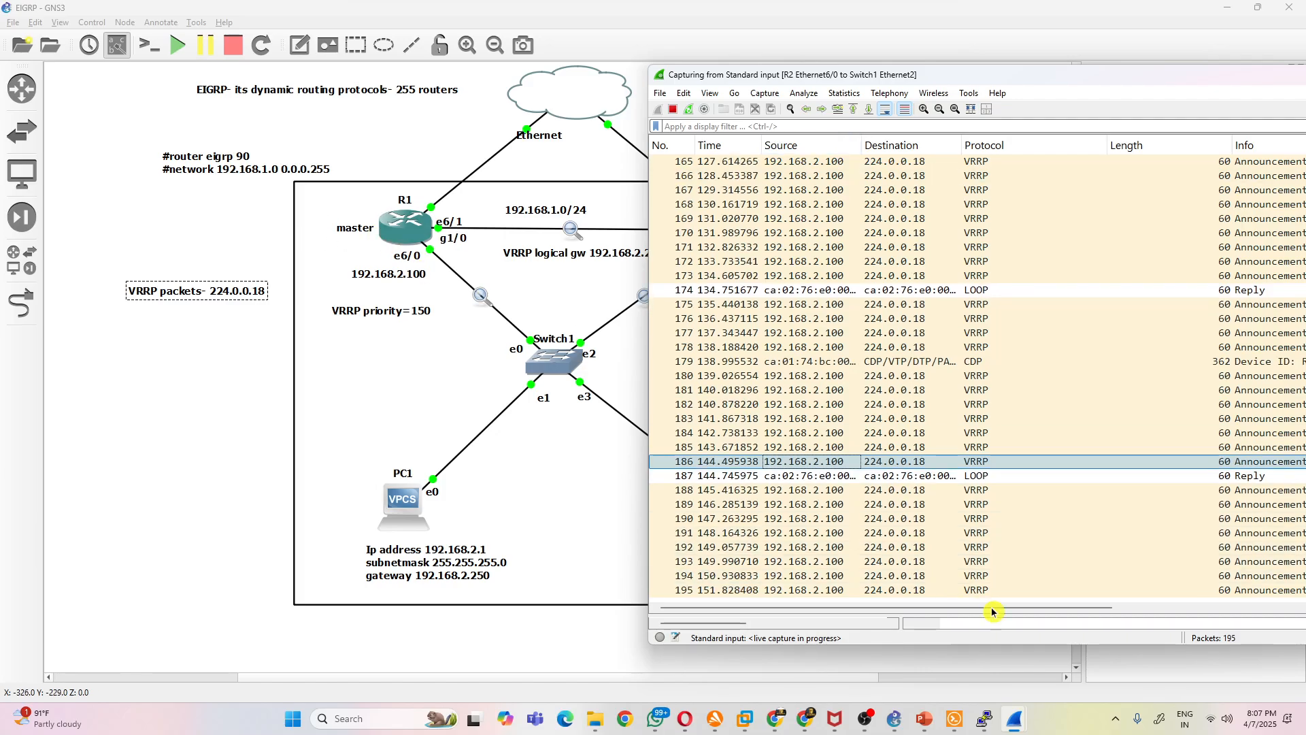
left_click(985, 719)
left_click(861, 658)
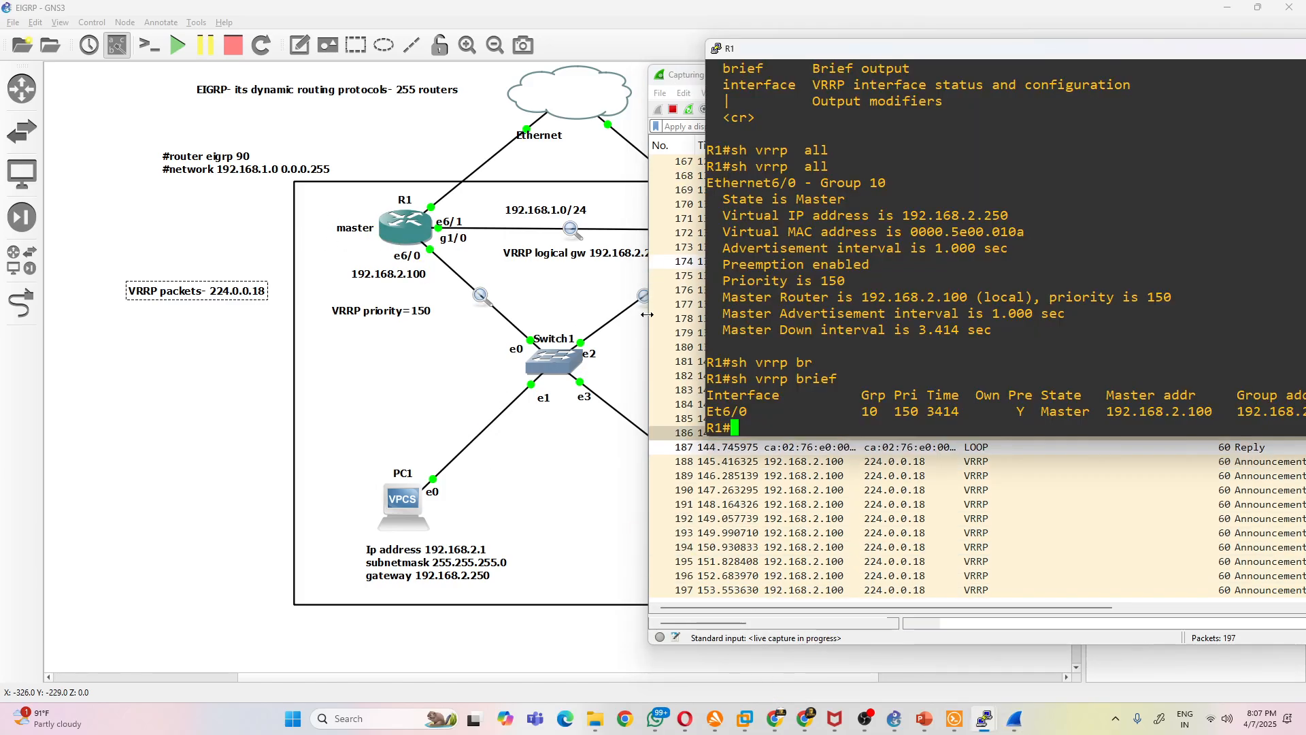
- Enter configuration mode on R1 and shut down interface e6/0
type("conf t")
key("Return")
type("int g")
key("BackSpace")
key("BackSpace")
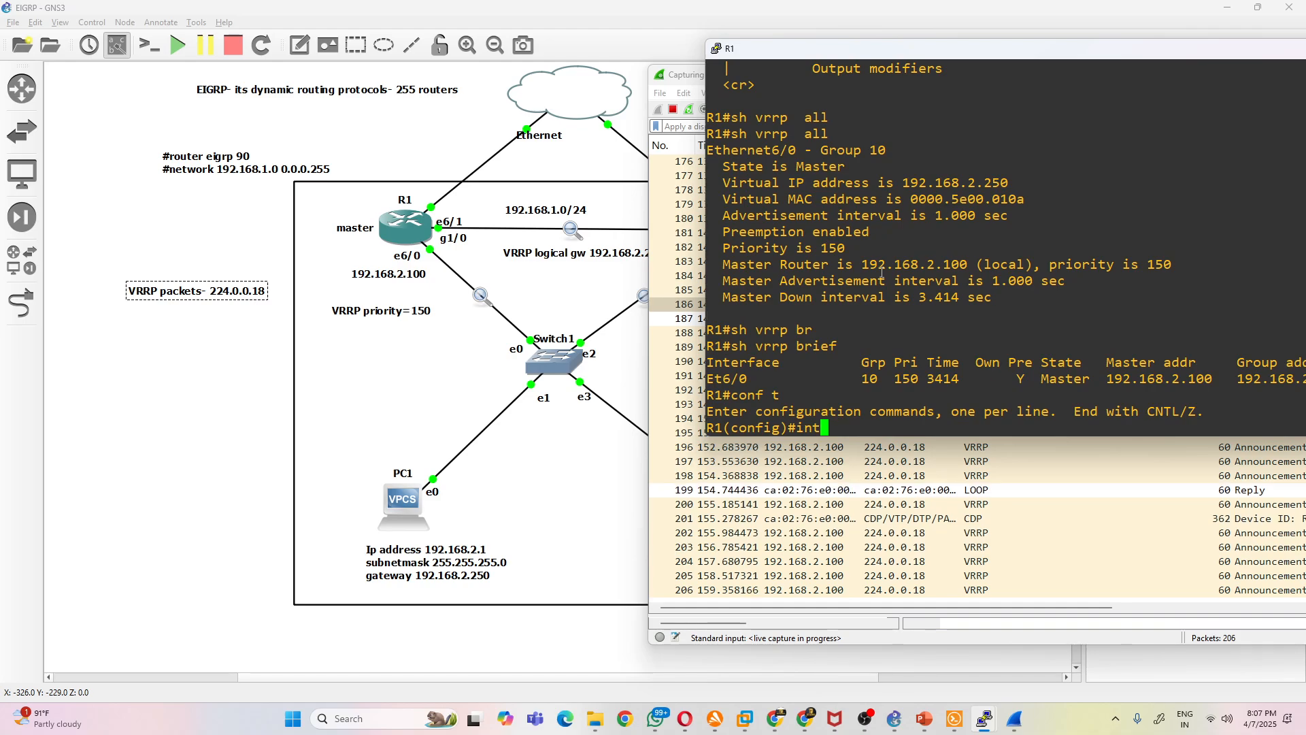
type("e6/0")
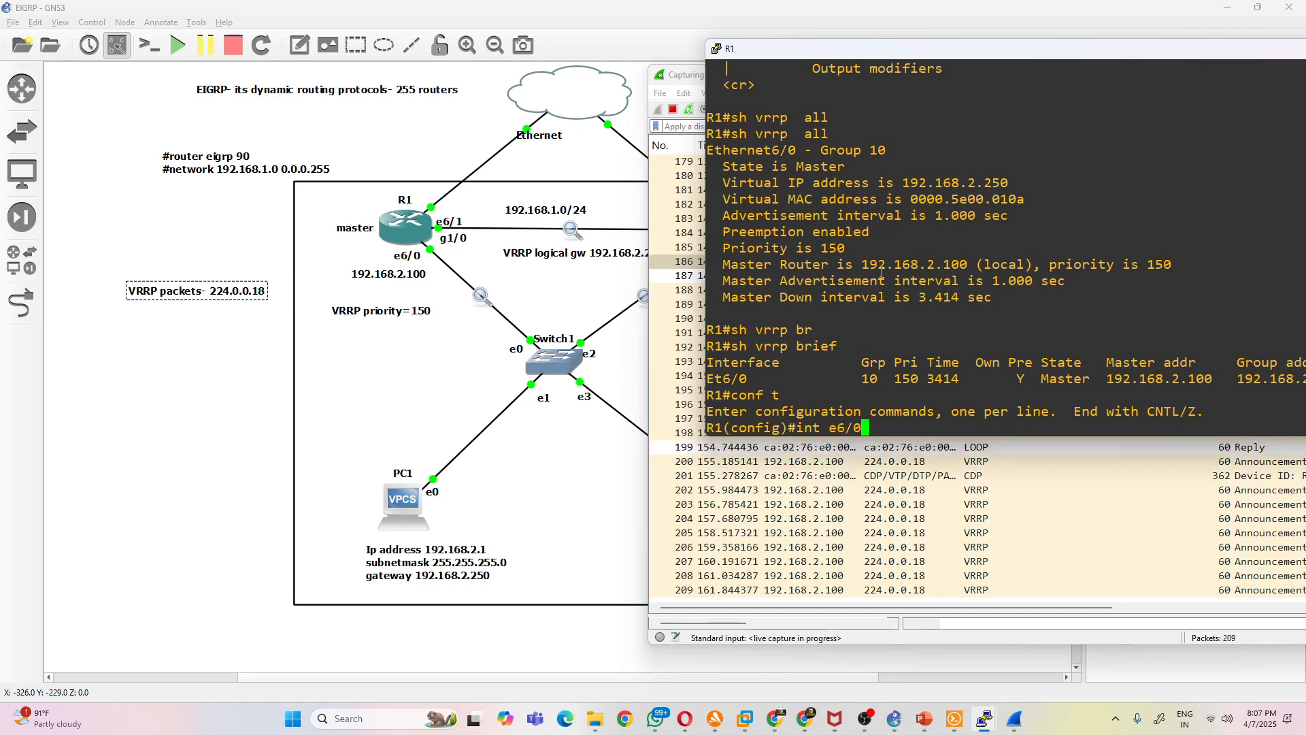
key("Return")
type("shut")
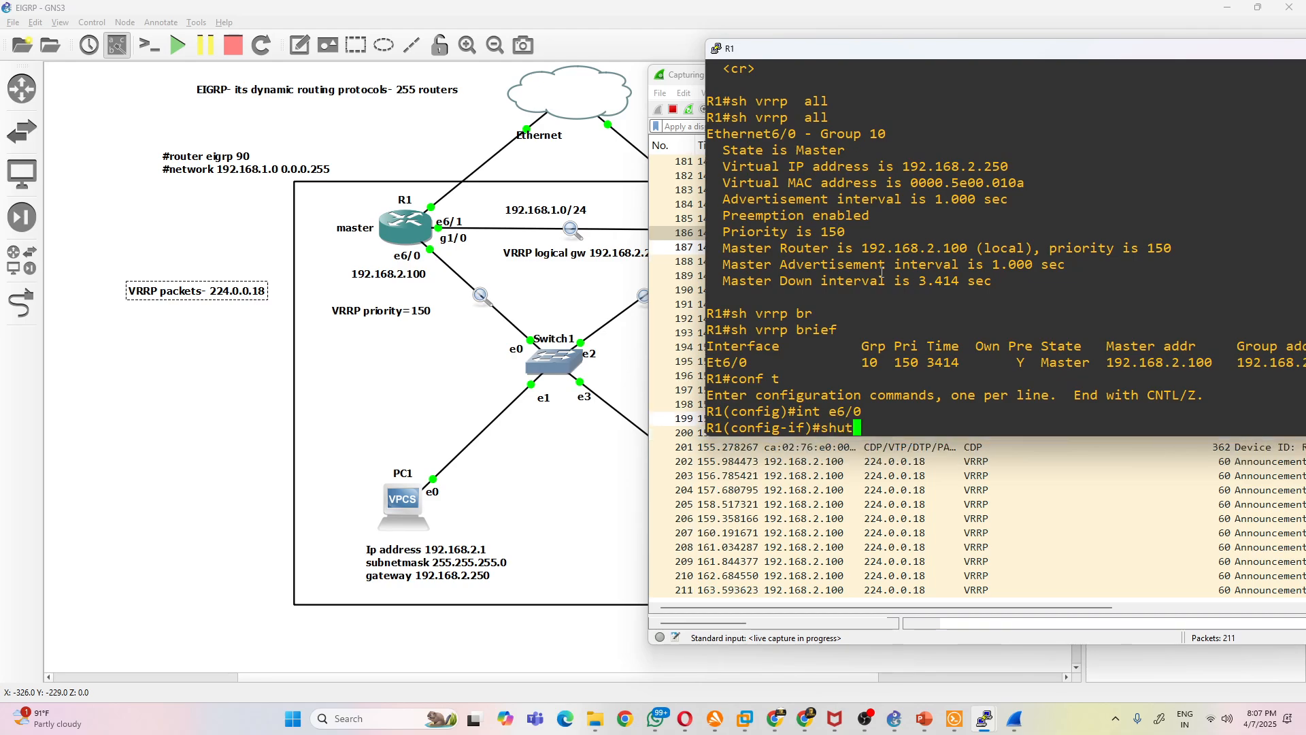
key("Return")
- Examine the newest VRRP announcements in the repositioned R2 to Switch1 capture and highlight the VRRP state-change message in R1's console
left_click(1006, 542)
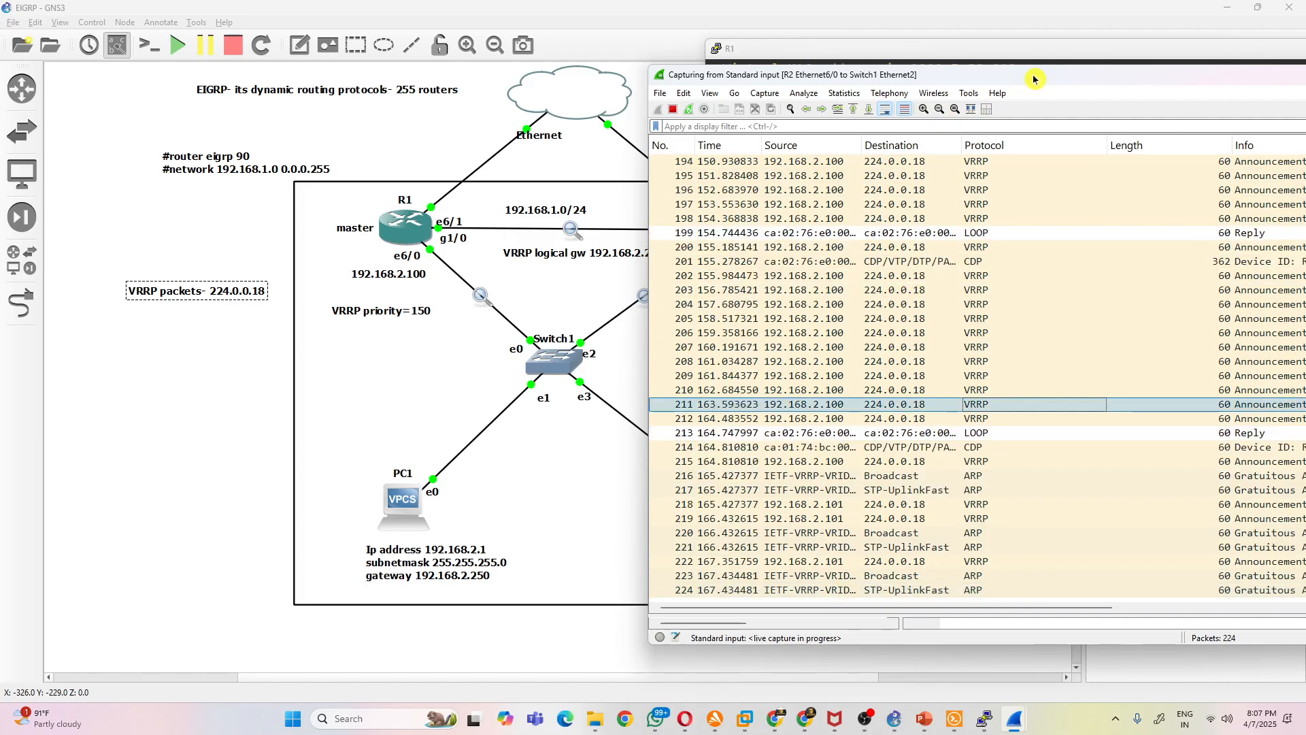
left_click_drag(1116, 76, 874, 27)
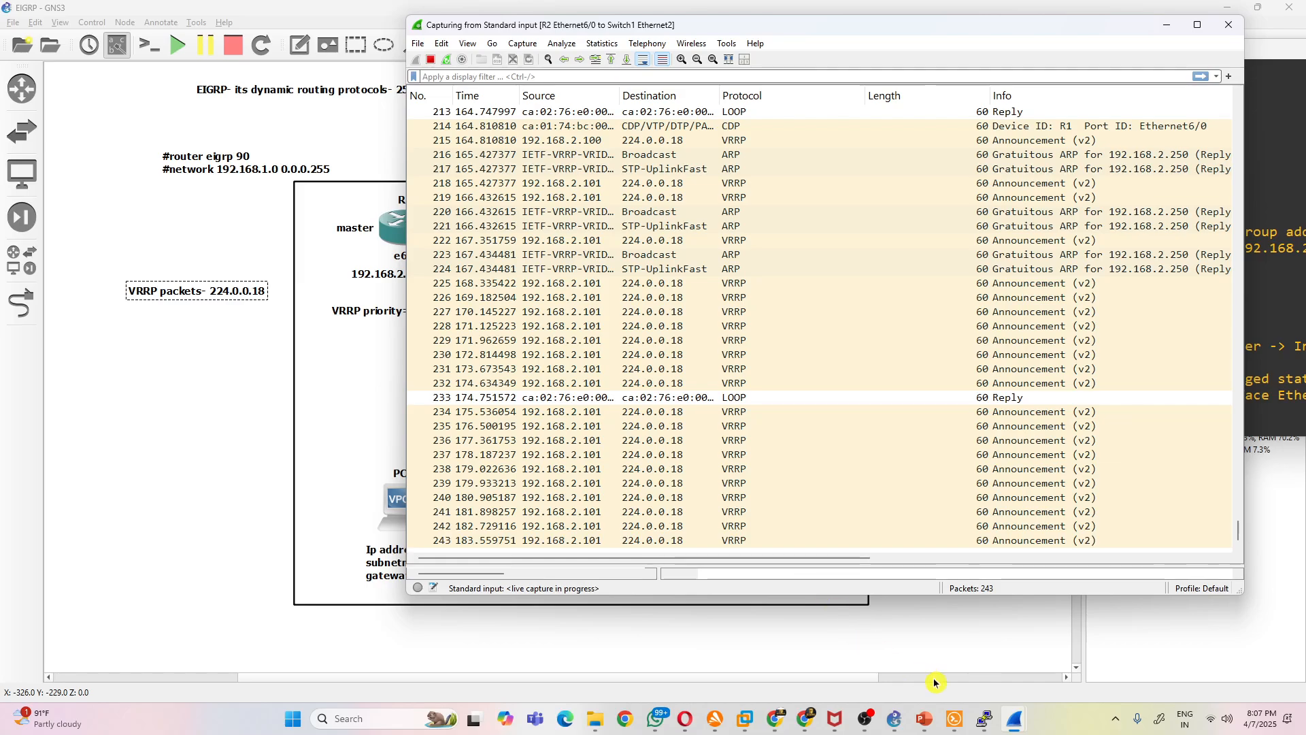
mouse_move(984, 719)
left_click(866, 662)
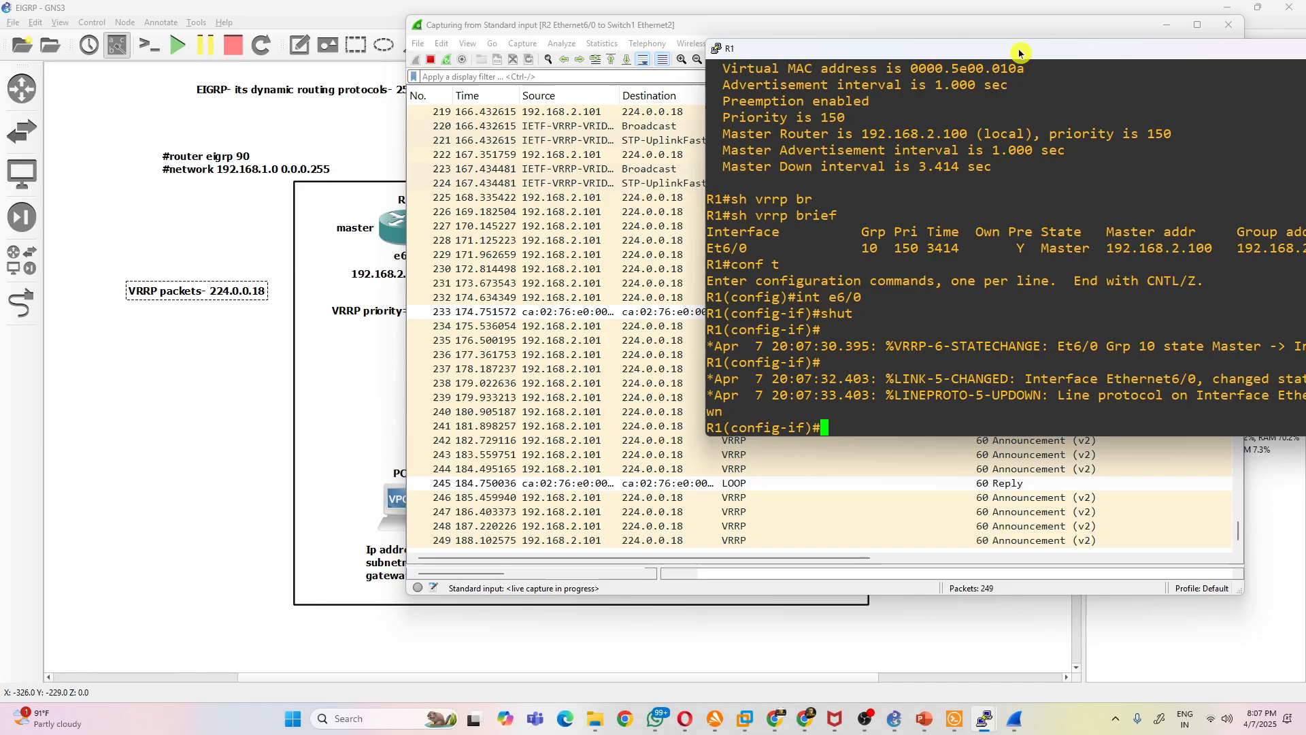
left_click_drag(1024, 49, 816, 75)
left_click_drag(1091, 379, 1101, 387)
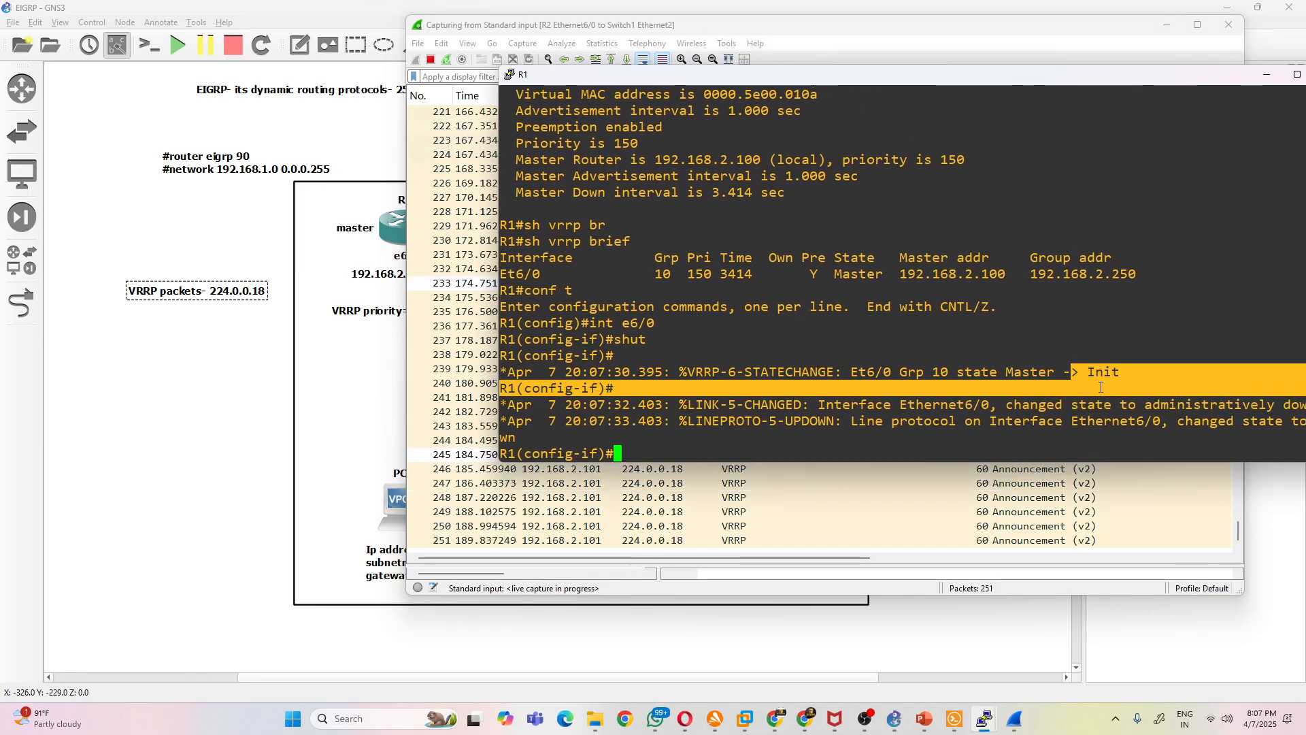
left_click(970, 415)
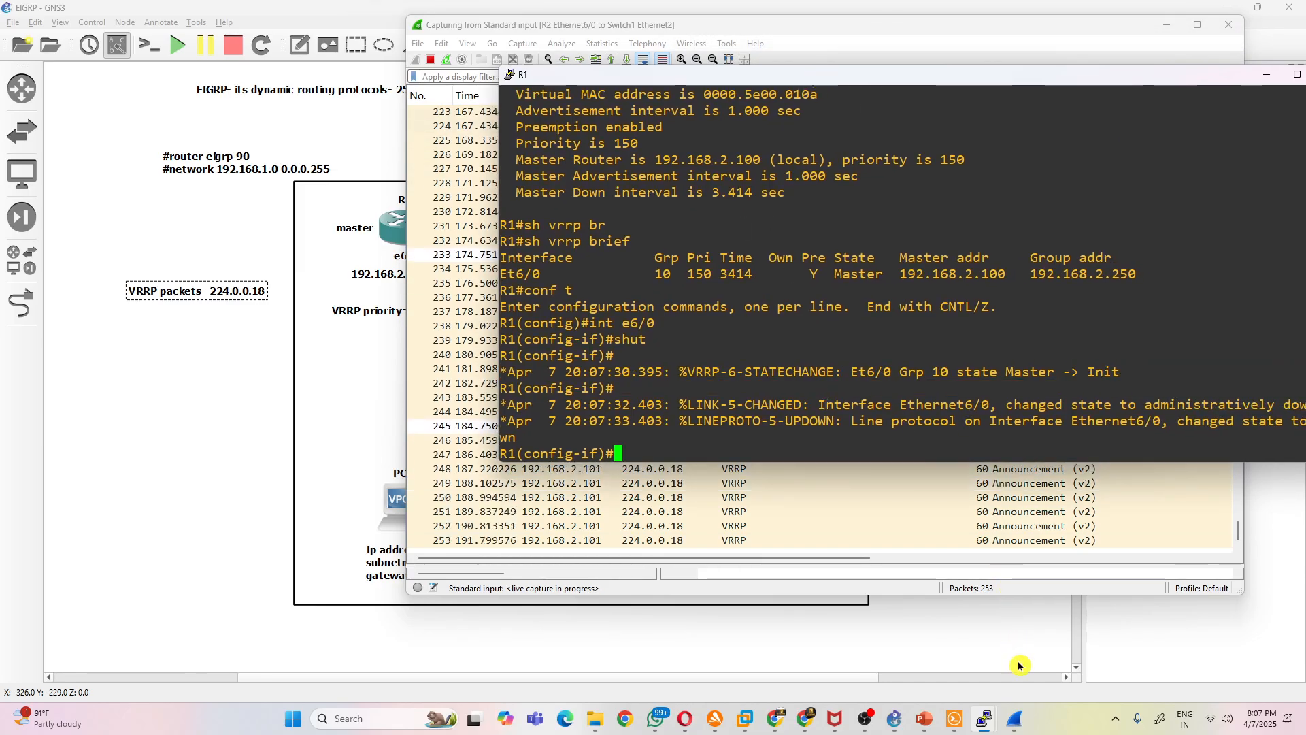
- Bring up R2's console and highlight its latest VRRP state-change message
mouse_move(989, 721)
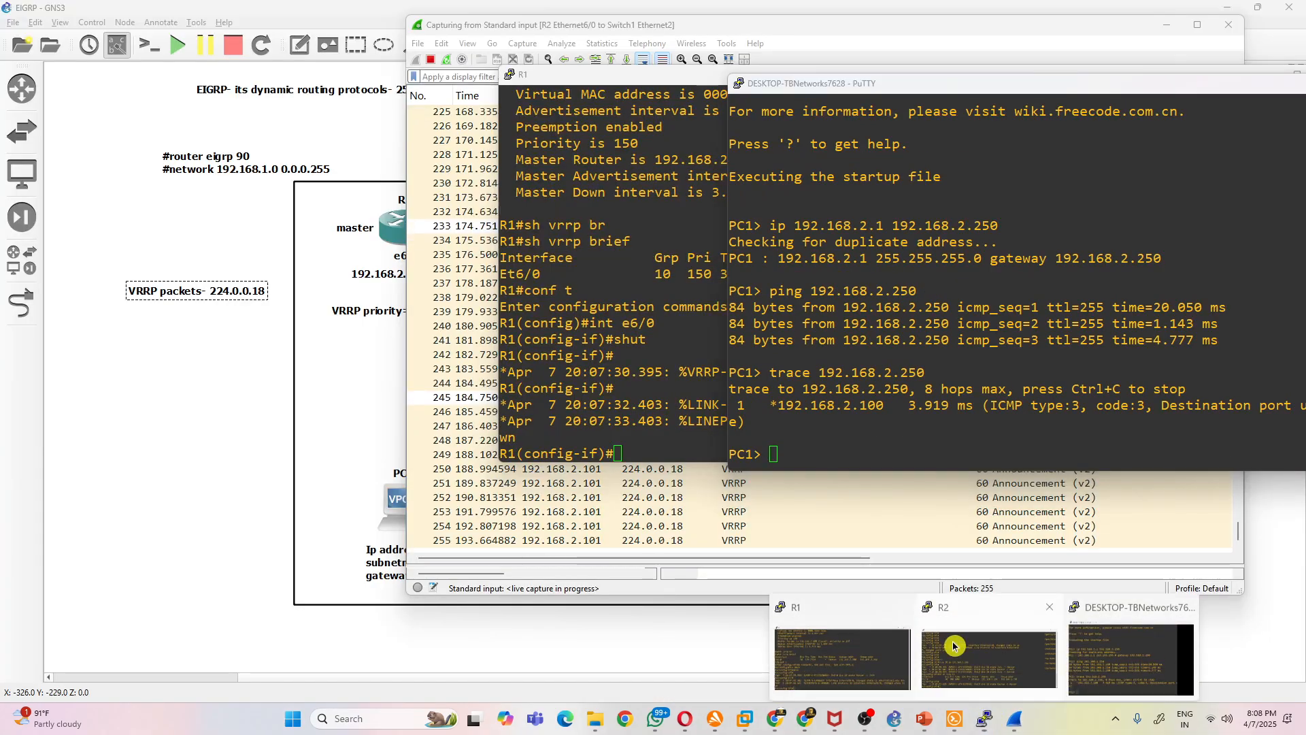
left_click(918, 646)
left_click_drag(1134, 433, 1041, 456)
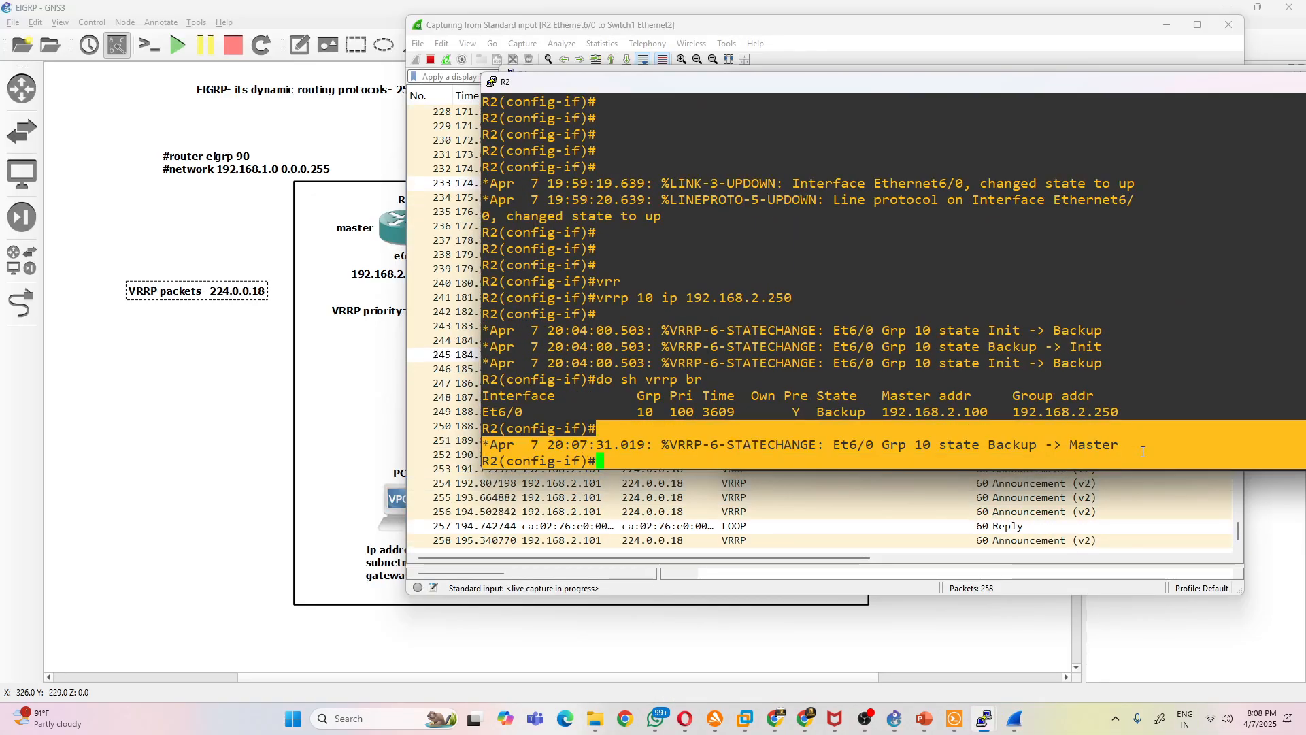
left_click_drag(1140, 447, 1115, 446)
left_click(1095, 429)
- Run do sh vrrp br on R2 again and highlight the group's state and master address
key("Up")
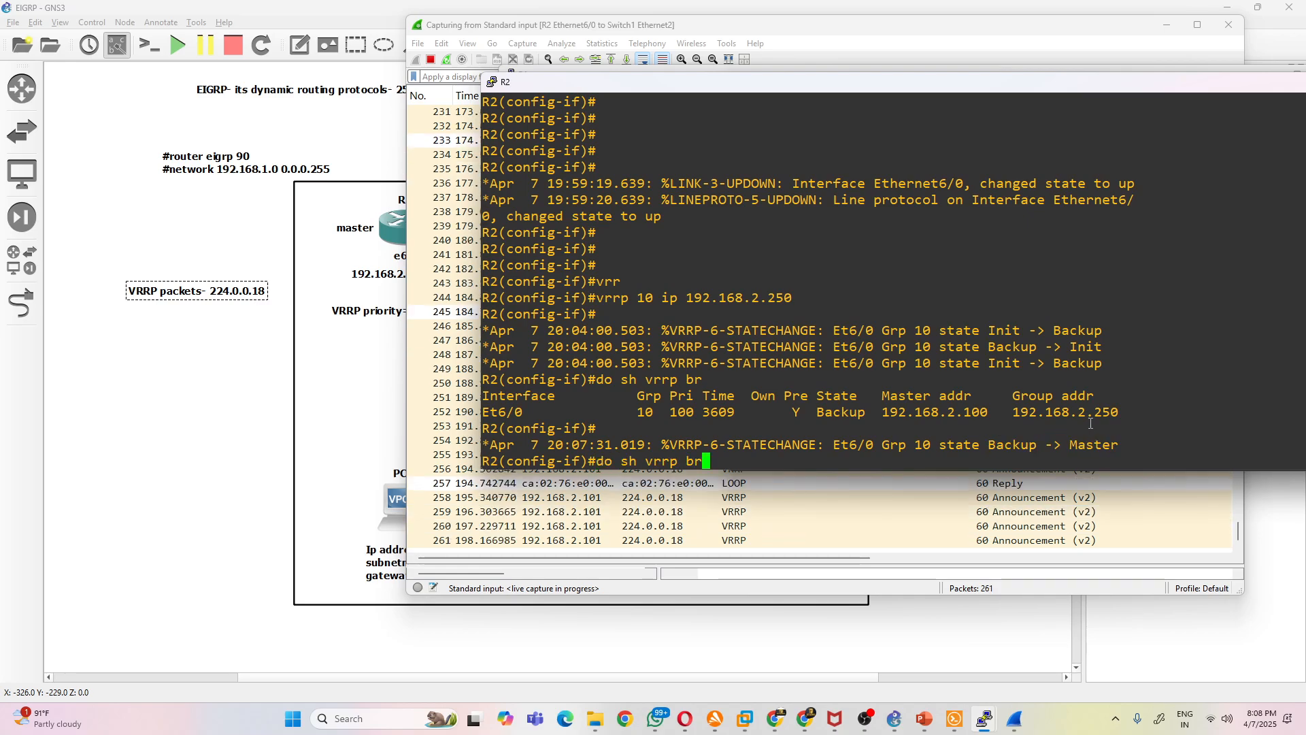
key("Return")
left_click_drag(867, 446, 824, 451)
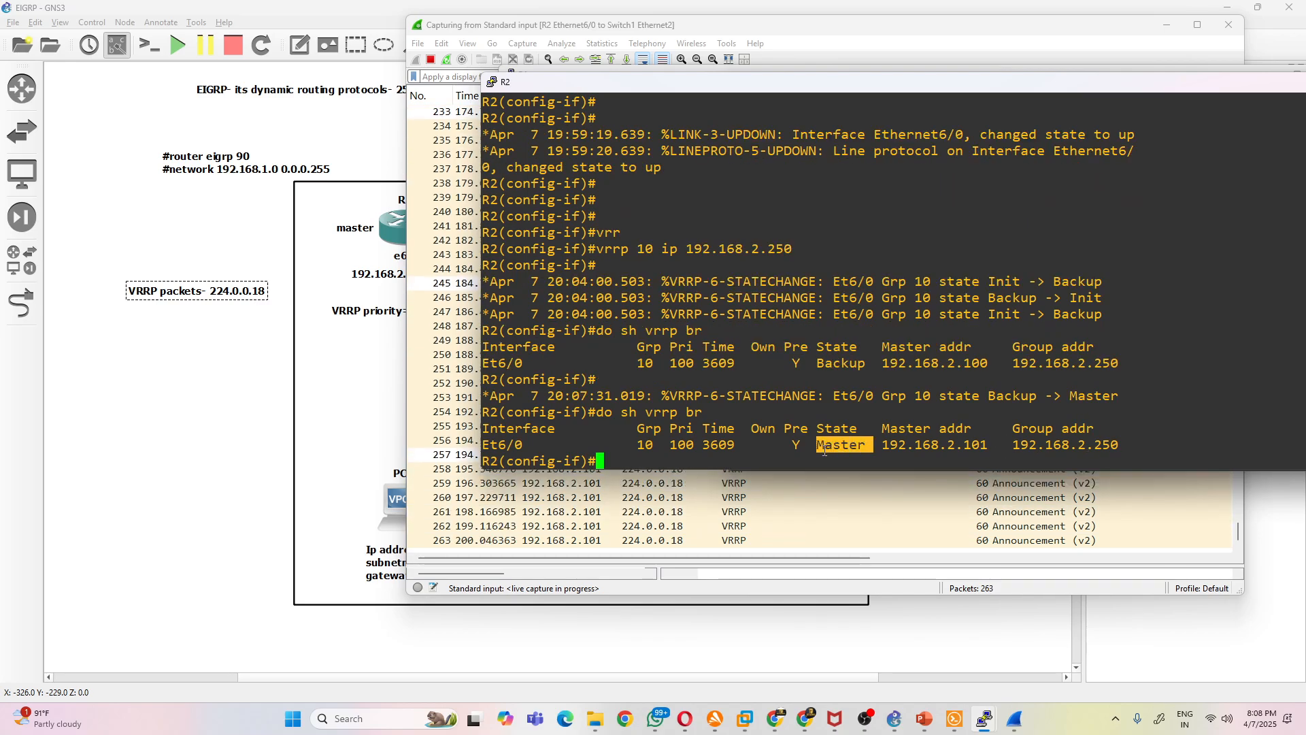
left_click_drag(996, 445, 940, 446)
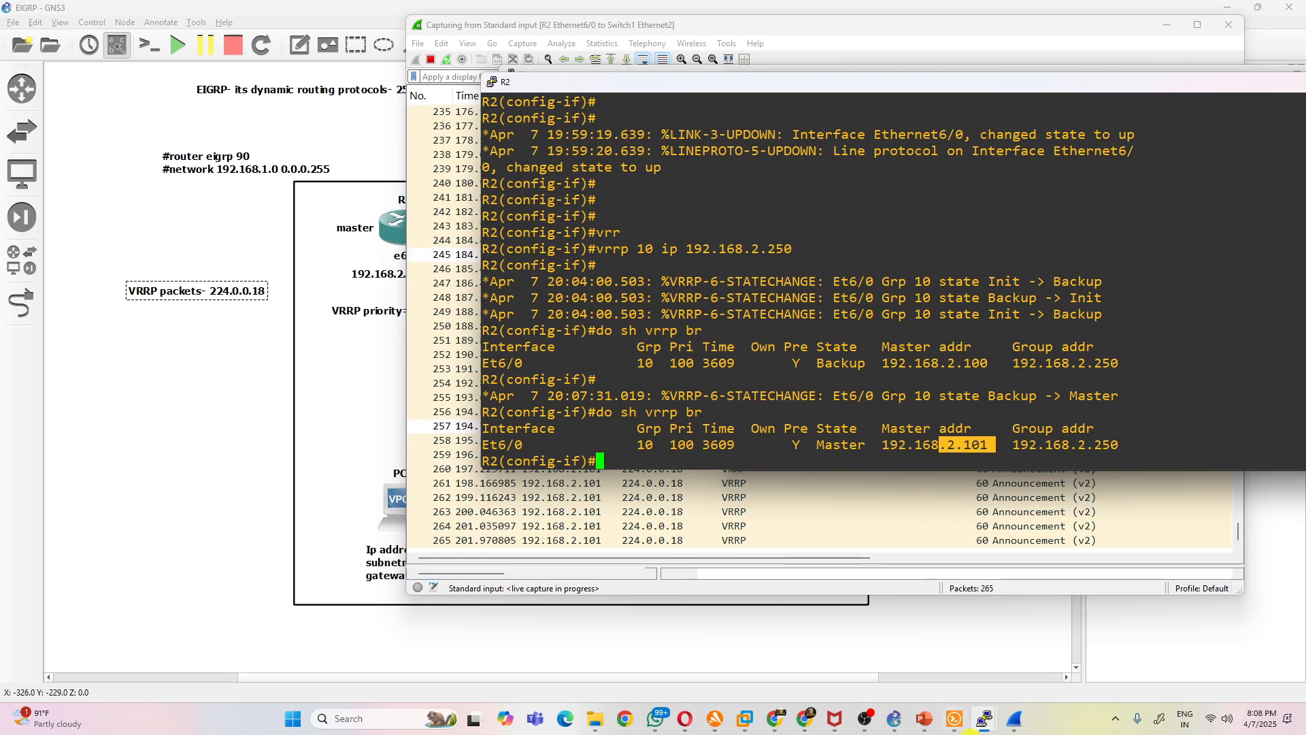
- Trace 192.168.2.250 from PC1 again and compare the responding hop's address with the previous trace
mouse_move(959, 727)
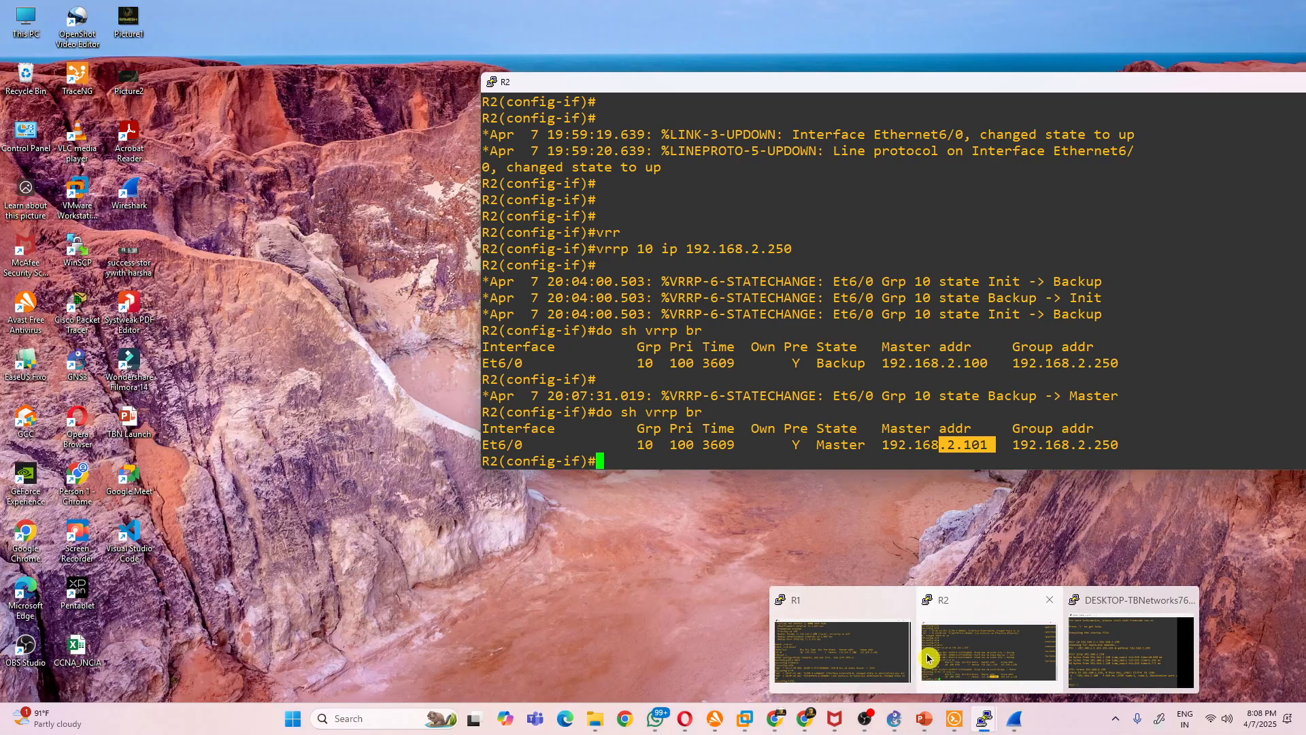
left_click(1147, 669)
key("Up")
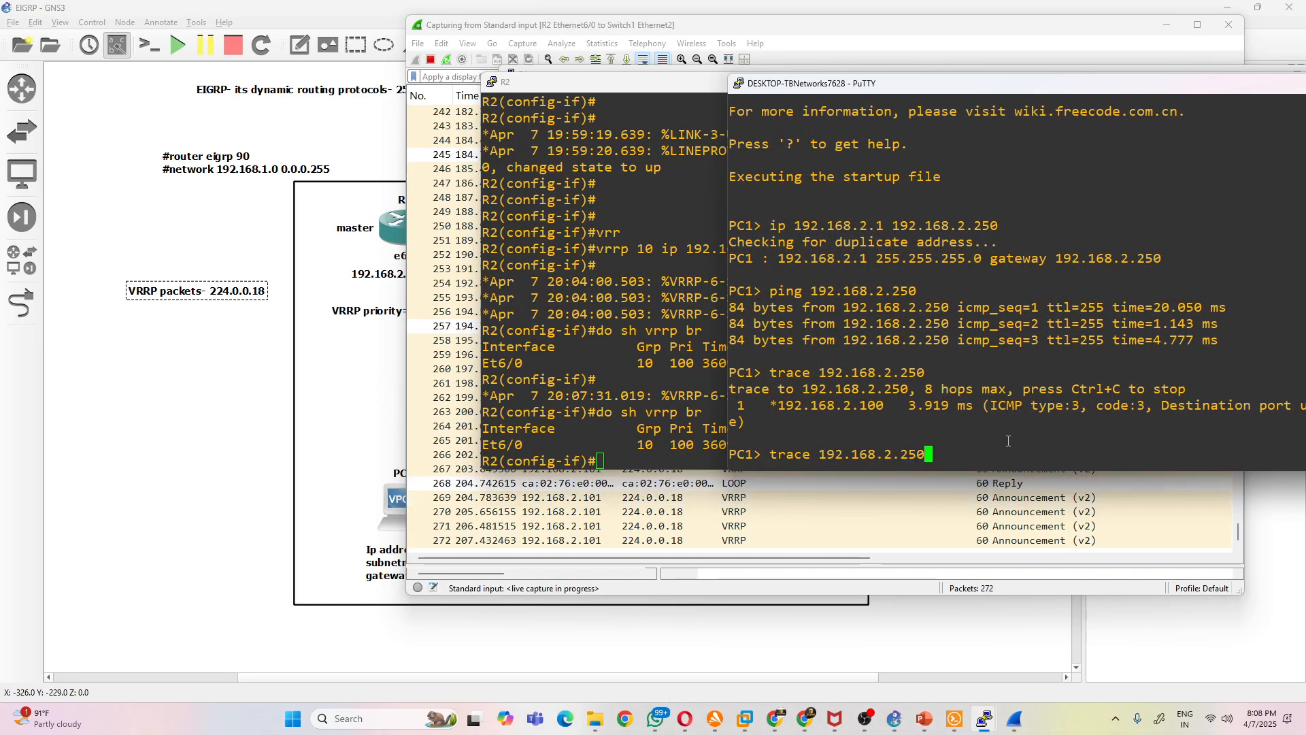
key("Return")
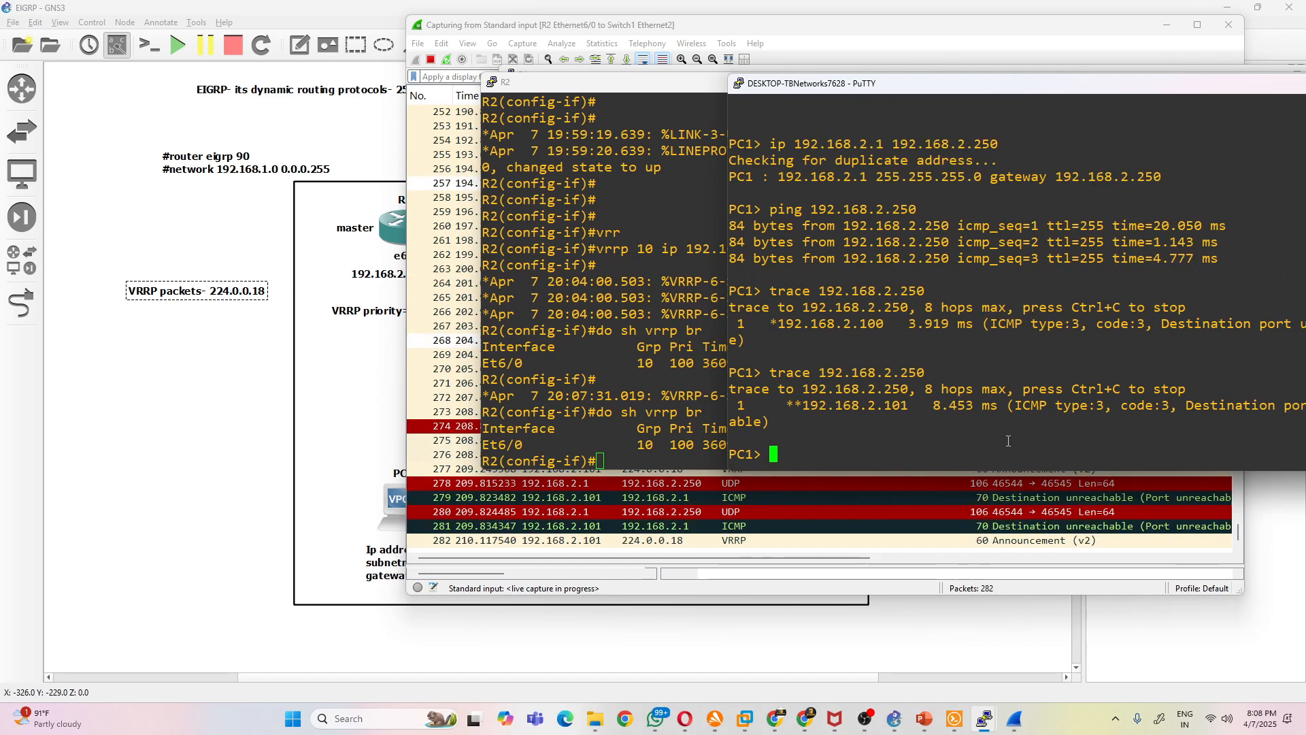
left_click_drag(918, 408, 803, 407)
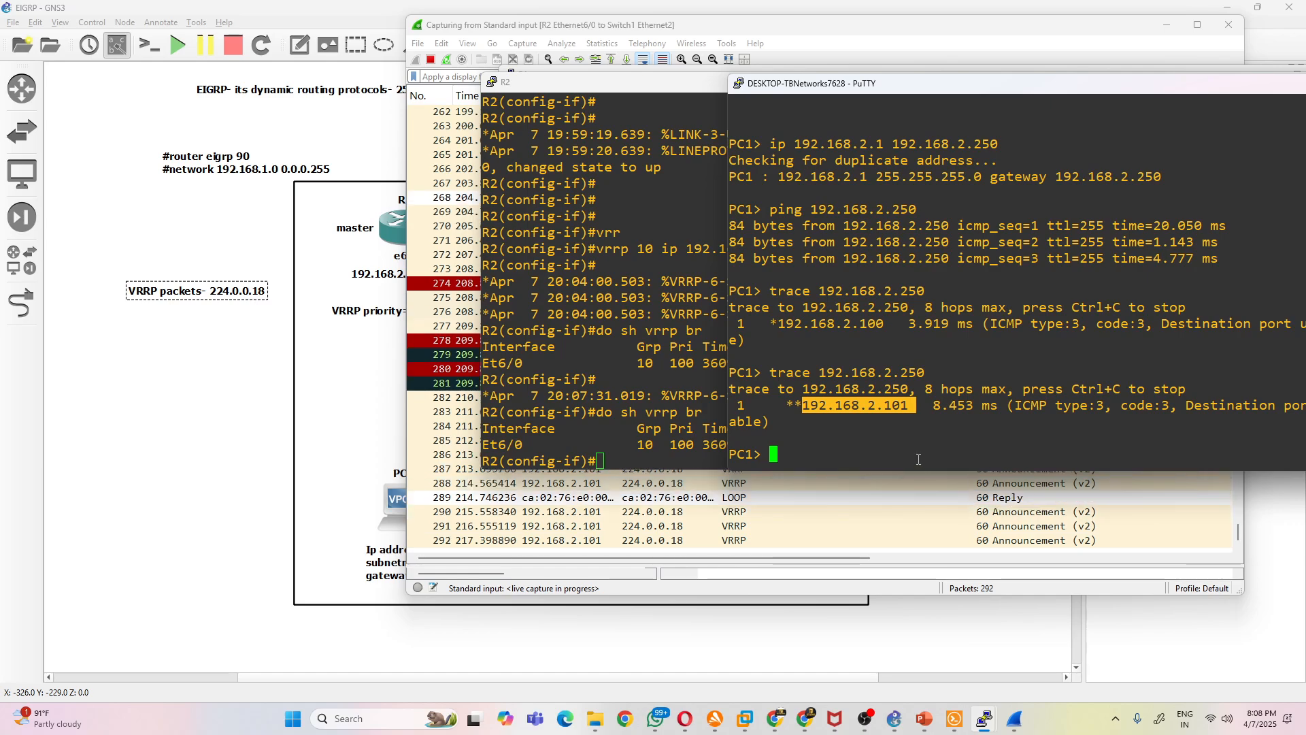
left_click_drag(884, 324, 857, 323)
left_click(997, 402)
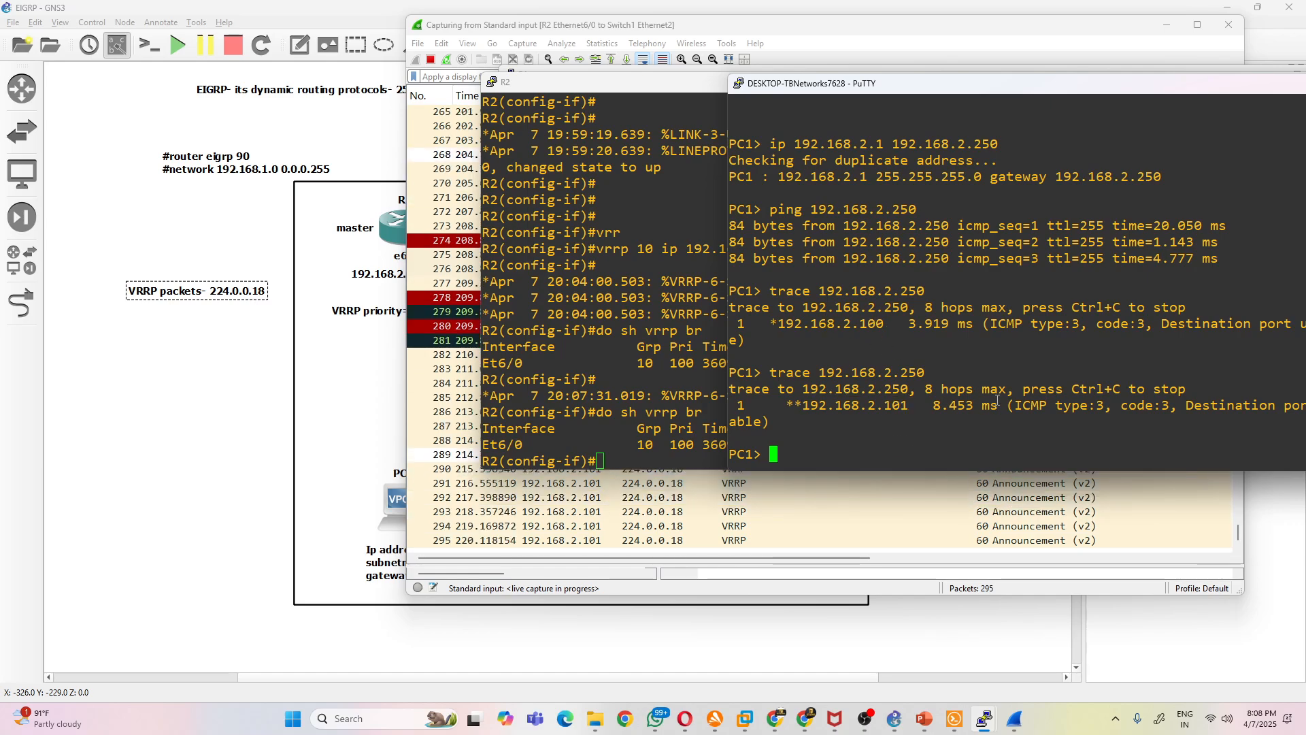
- Ping 192.168.2.250 from PC1, followed by a continuous ping with the -t option
type("ping 192.168.2.2")
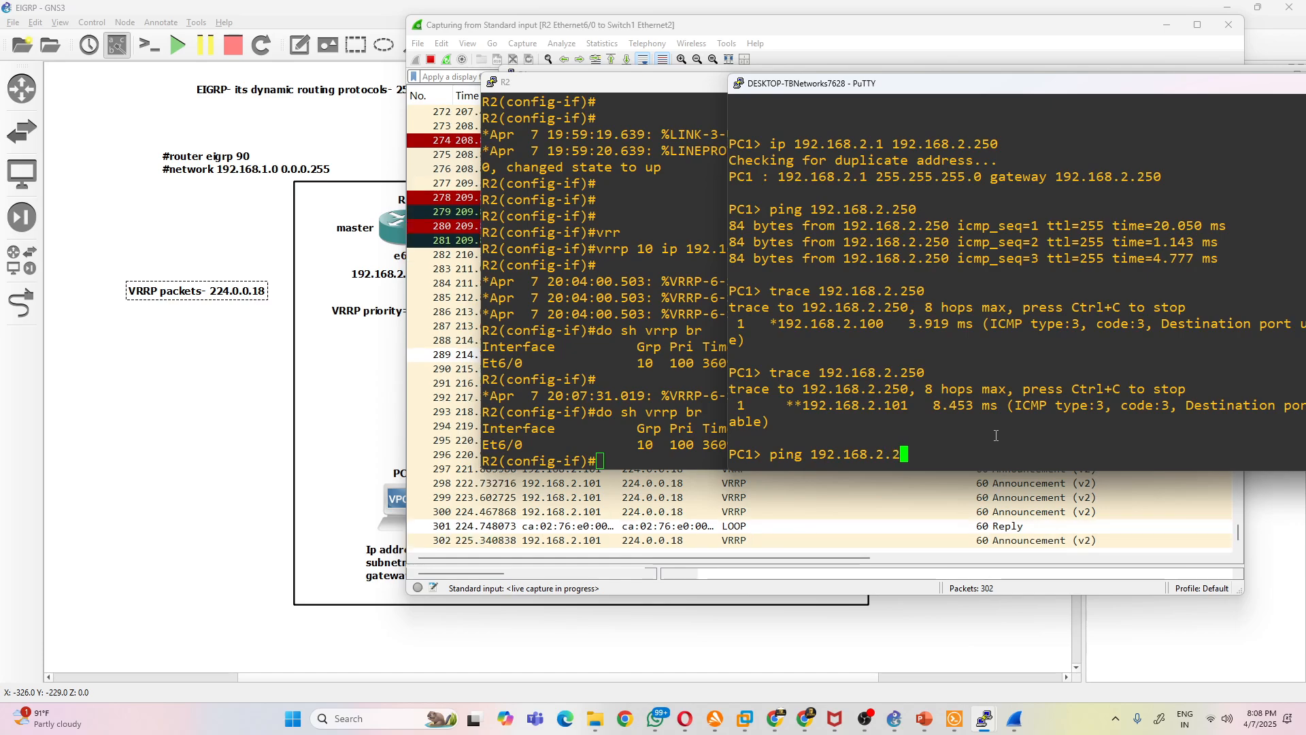
type("50")
key("Return")
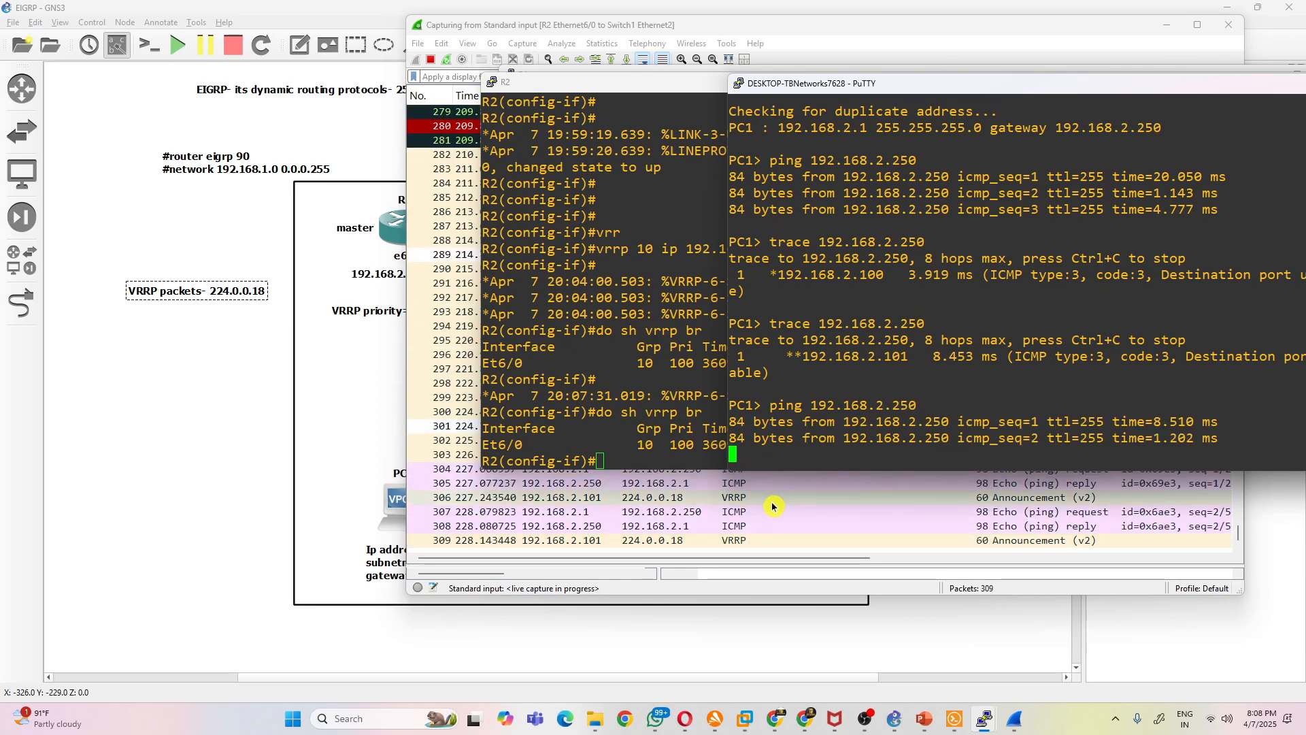
key("Up")
type("-t")
key("Return")
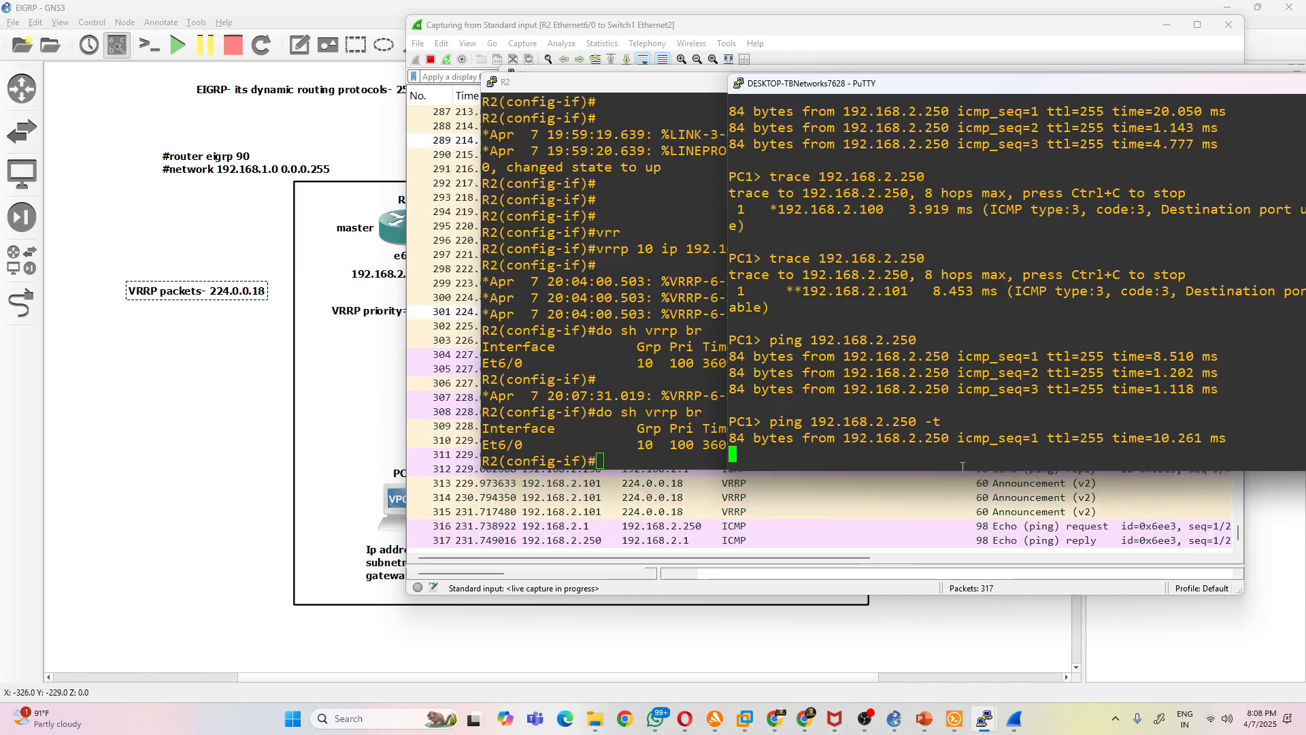
- Narrow R1's console and place it beside PC1's console so both outputs can be watched together
left_click(716, 444)
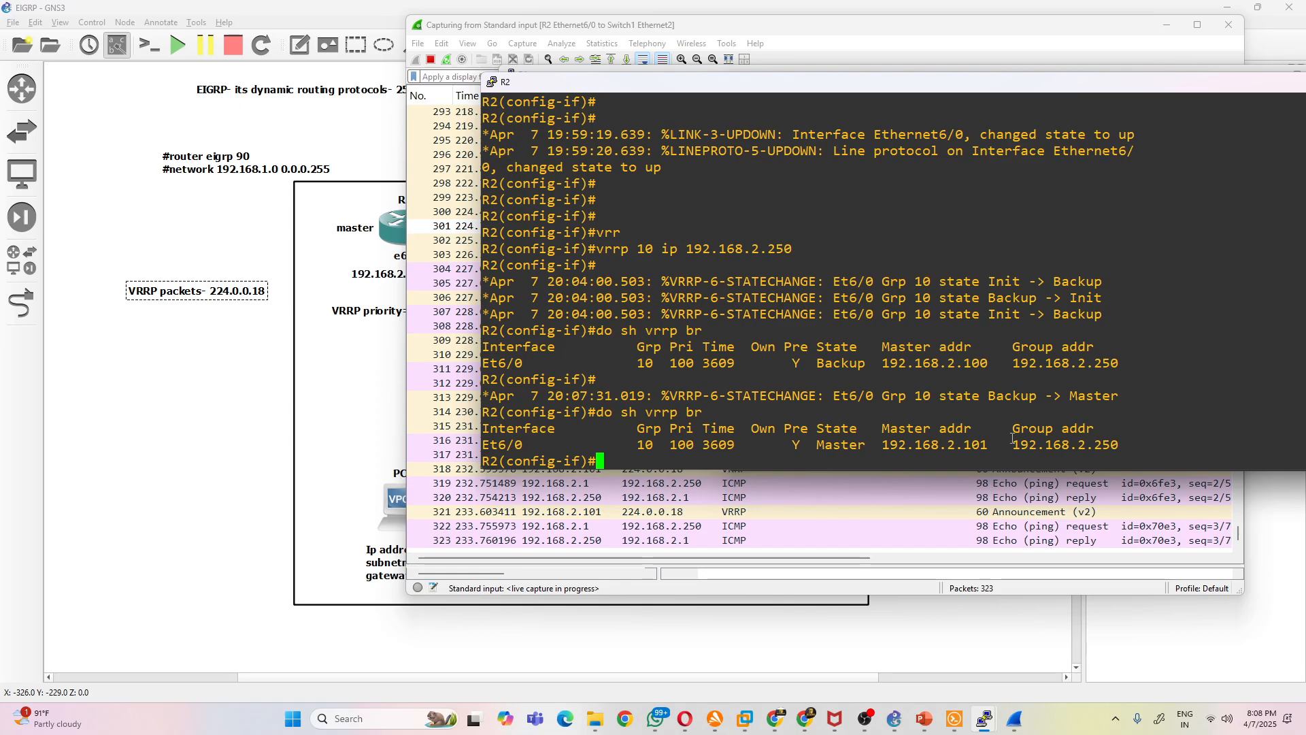
mouse_move(983, 721)
left_click(860, 656)
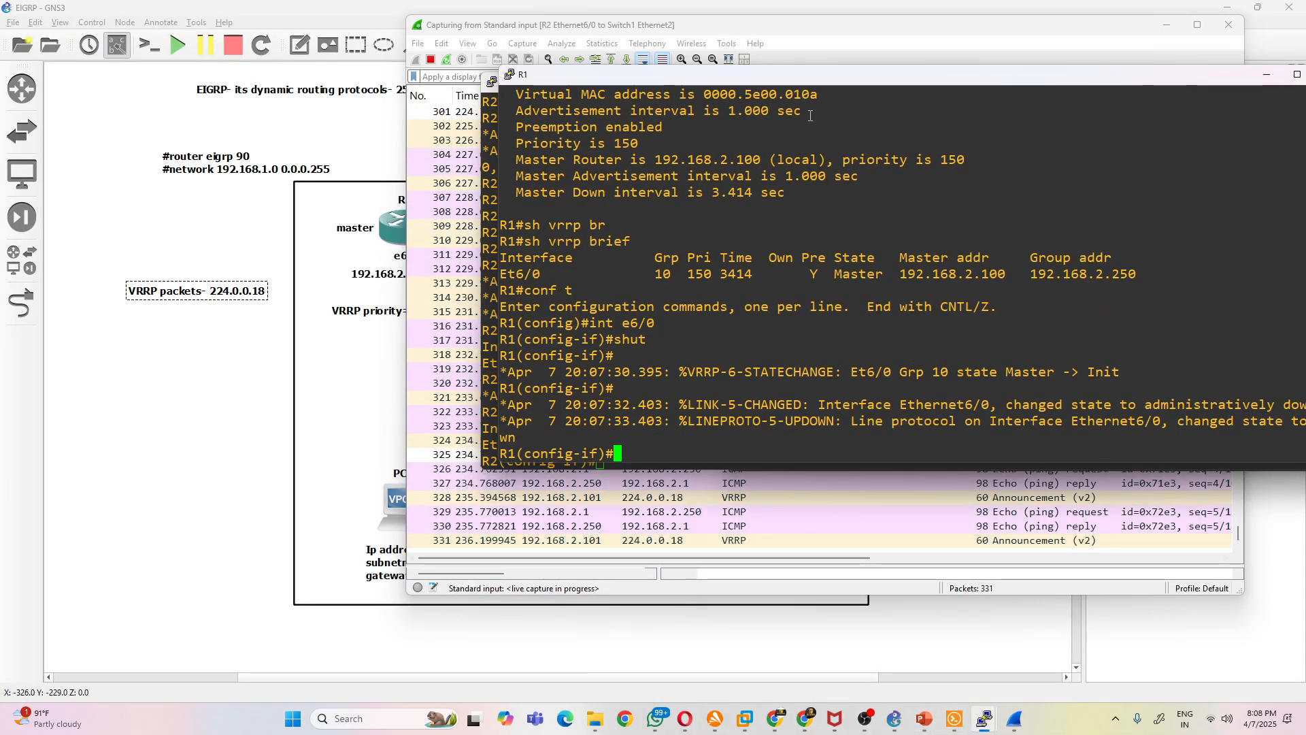
left_click_drag(742, 81, 372, 119)
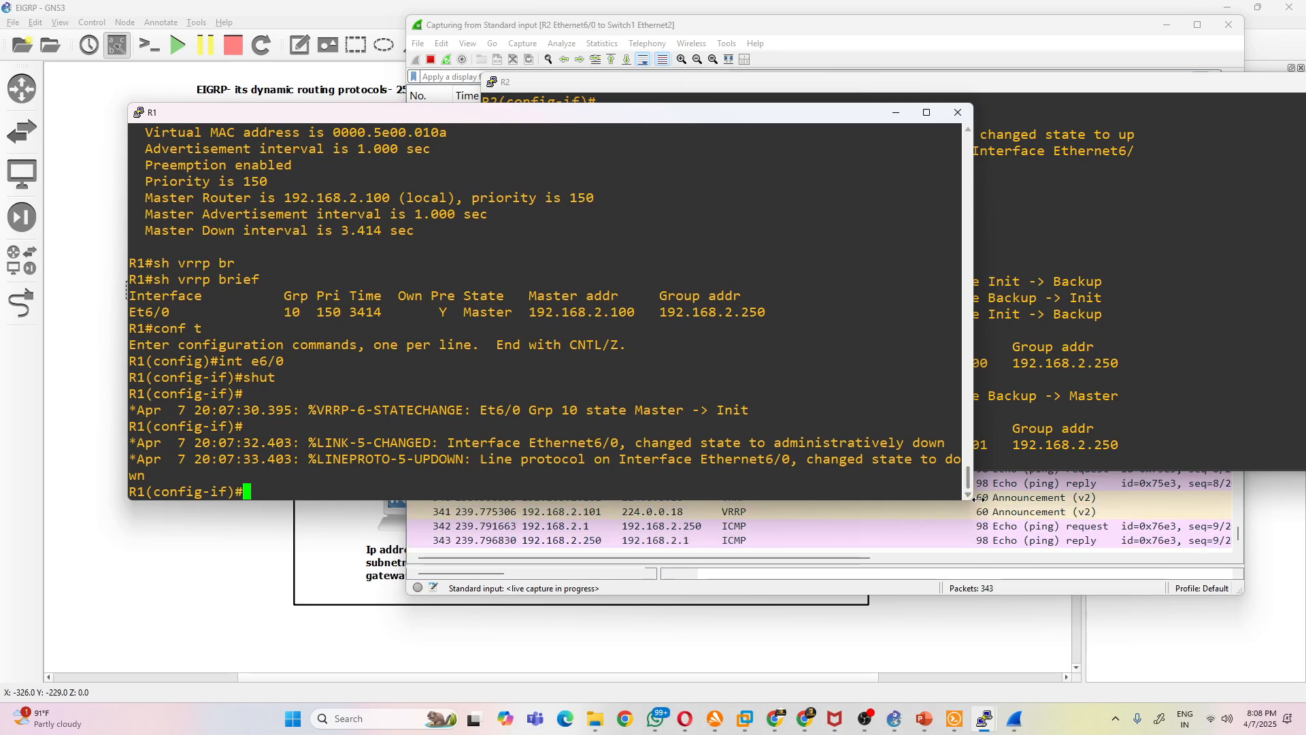
left_click_drag(972, 497, 654, 497)
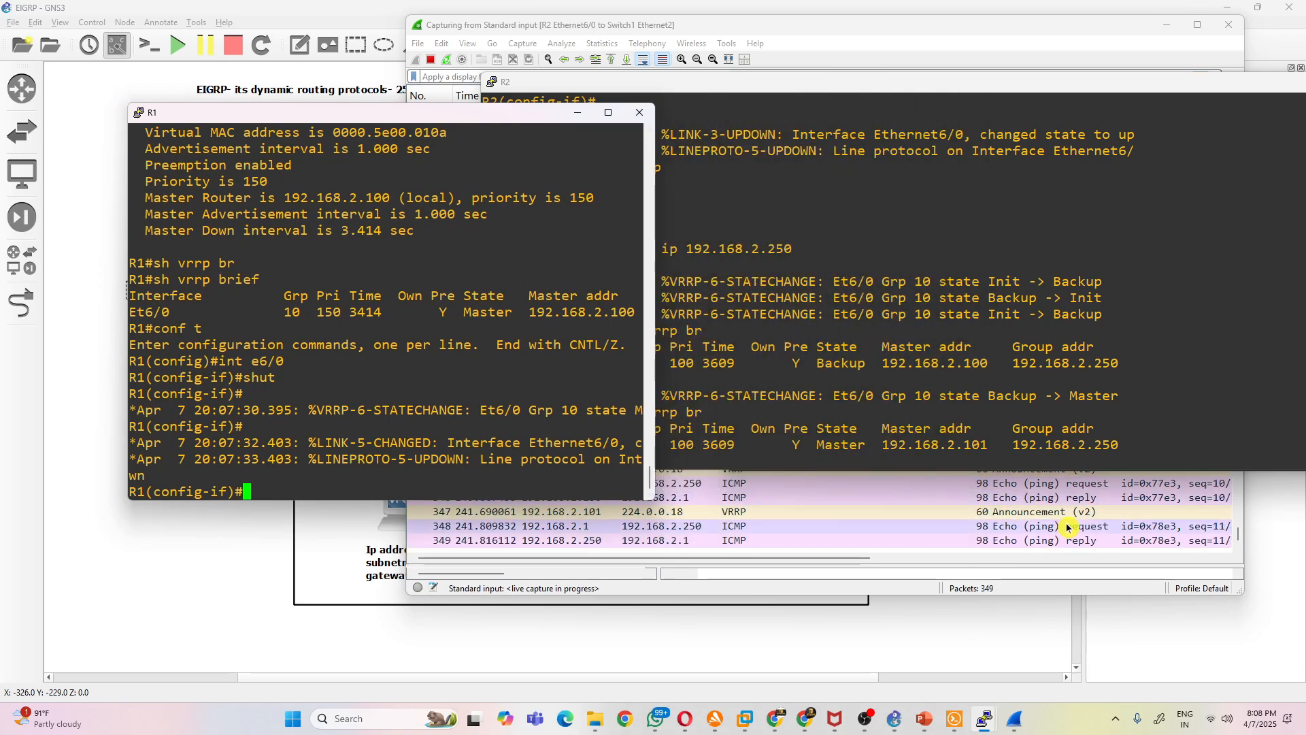
mouse_move(986, 717)
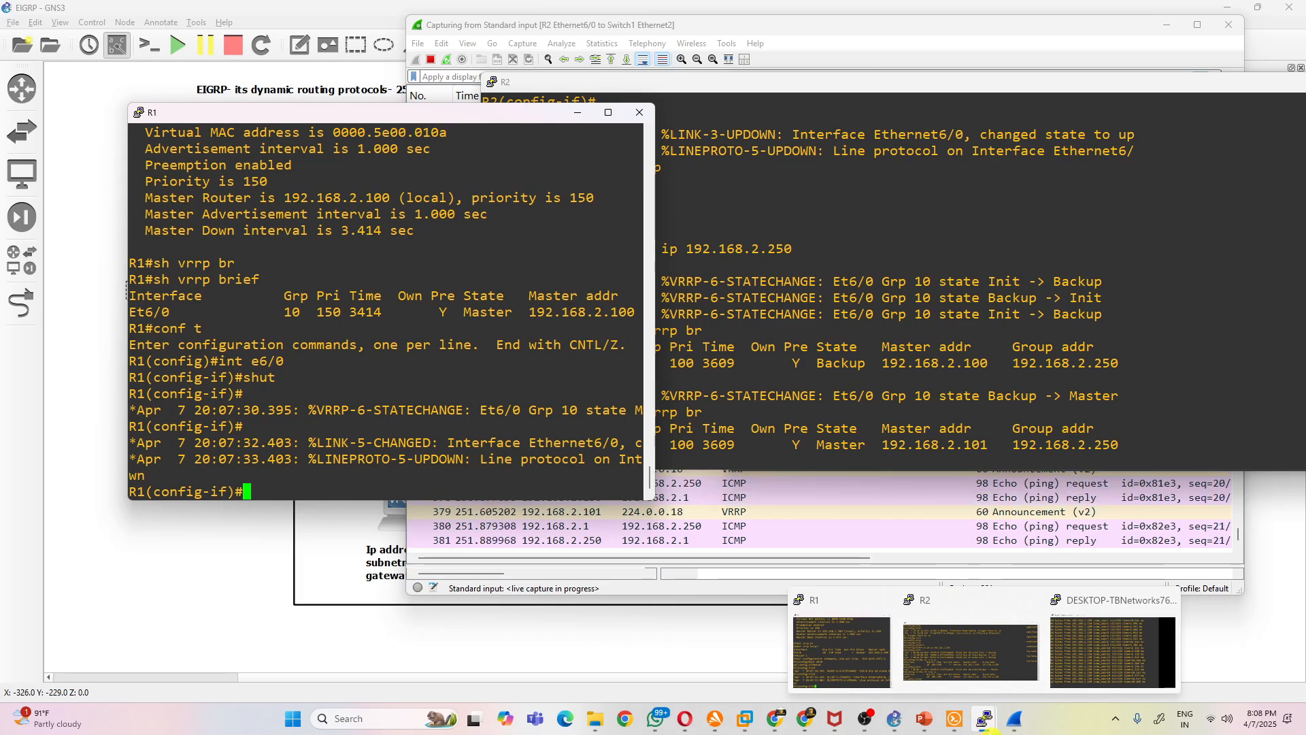
left_click(1095, 669)
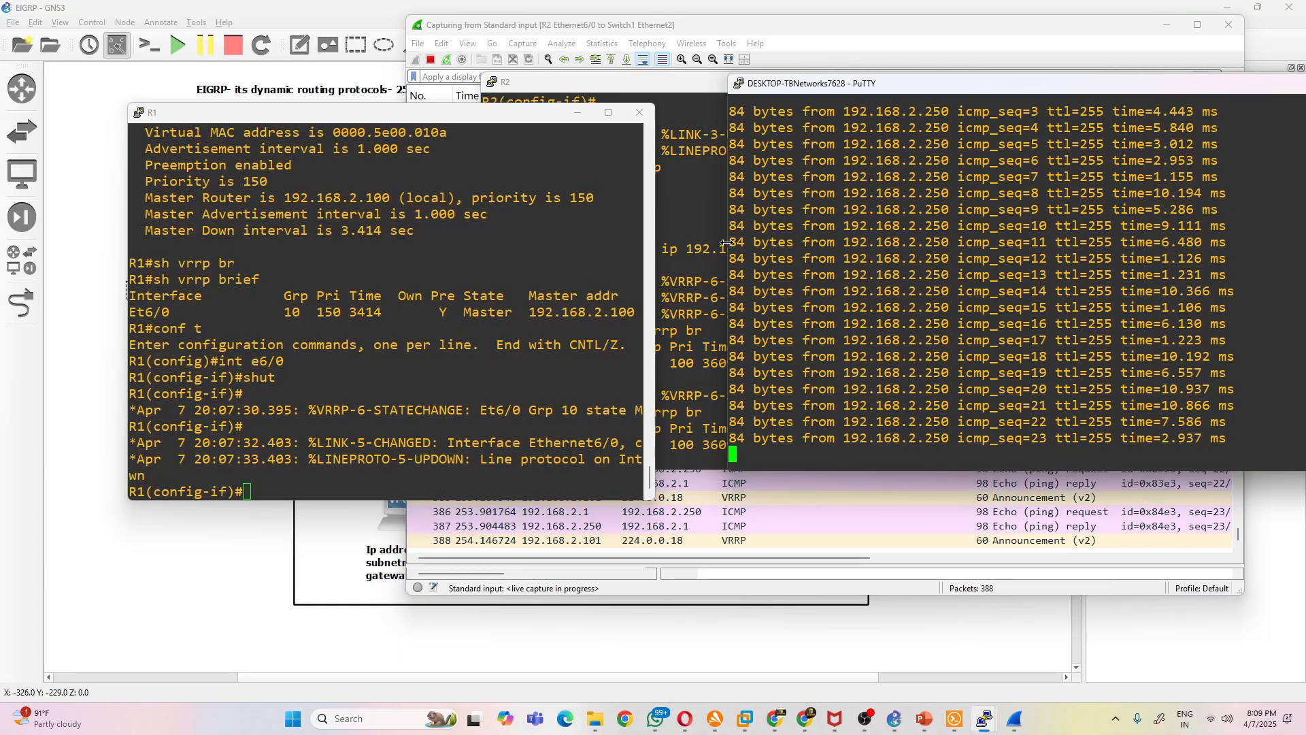
left_click_drag(530, 117, 606, 85)
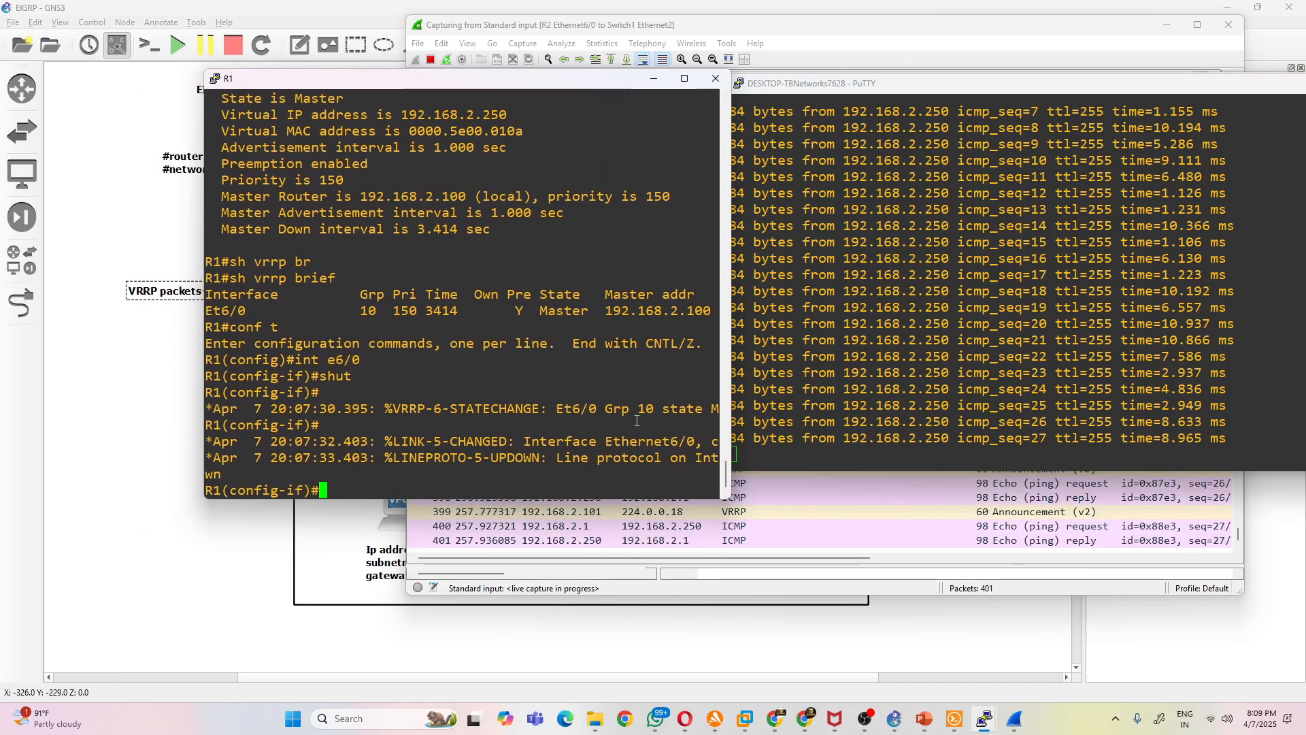
- Re-enable R1's interface e6/0 with no shut and highlight the timeout line in PC1's continuous ping
type("no shut")
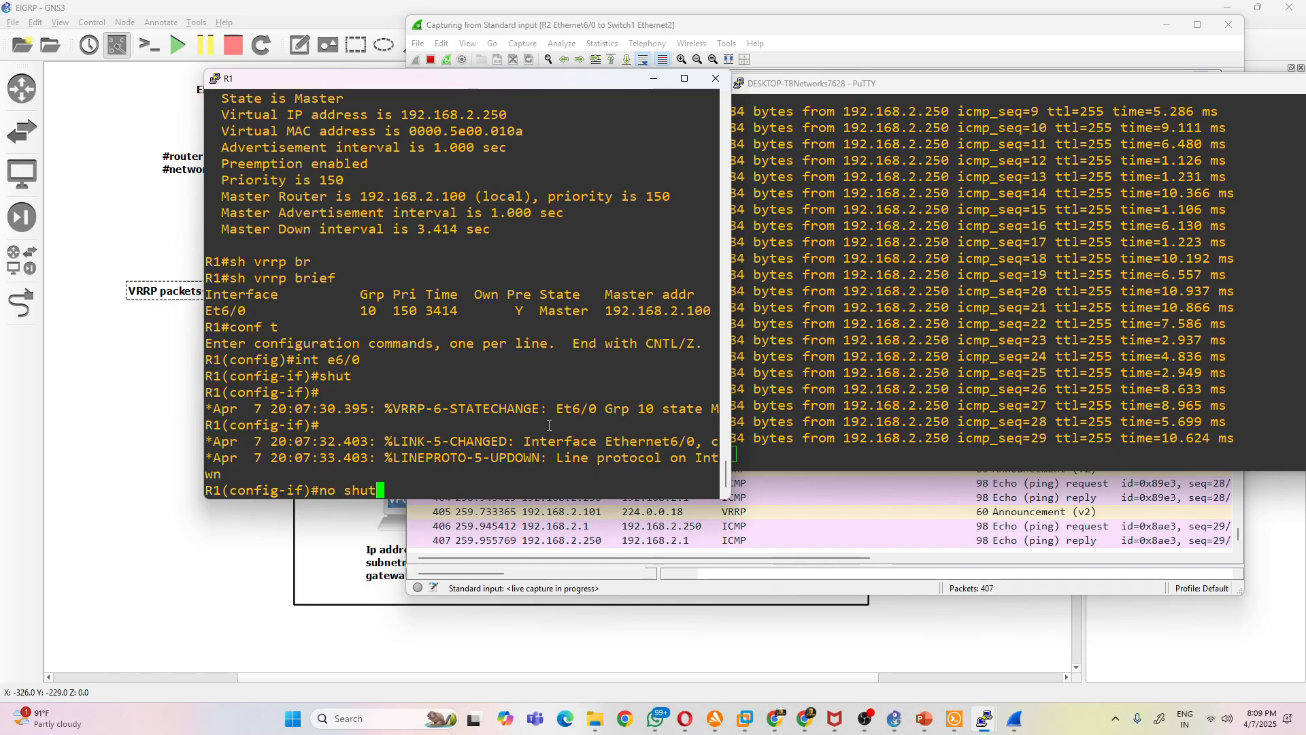
key("Return")
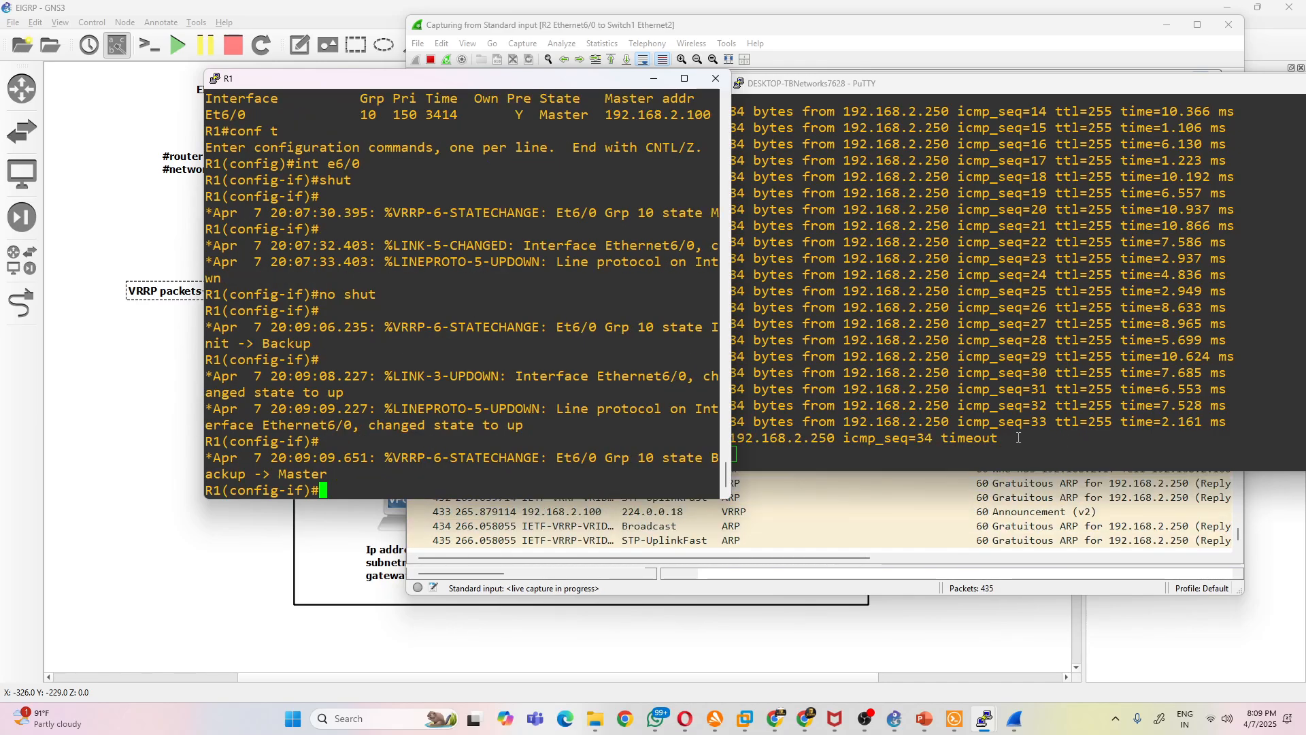
left_click_drag(1007, 425, 755, 422)
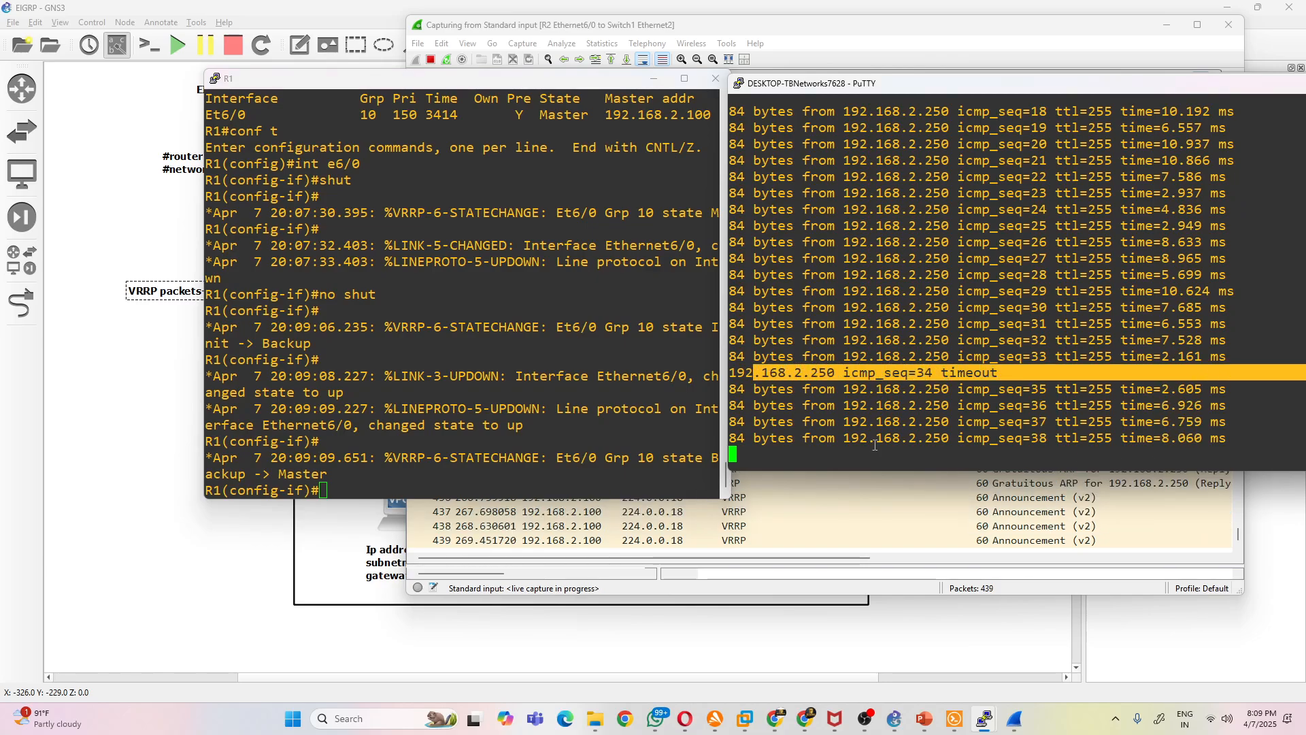
left_click(832, 454)
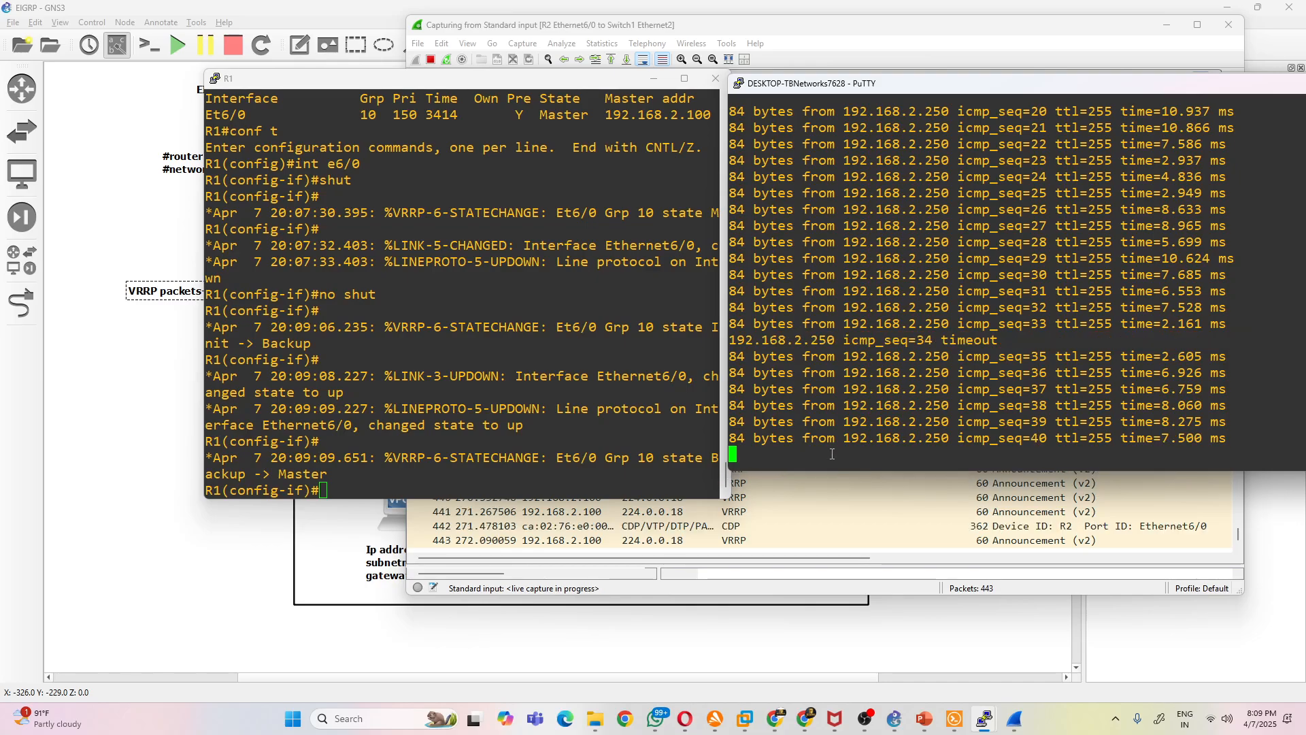
- Stop PC1's continuous ping, trace 192.168.2.250 again and highlight the responding hop's address
key("ctrl+c")
key("Up")
key("ctrl+c")
key("Up")
key("BackSpace")
key("BackSpace")
key("BackSpace")
key("Return")
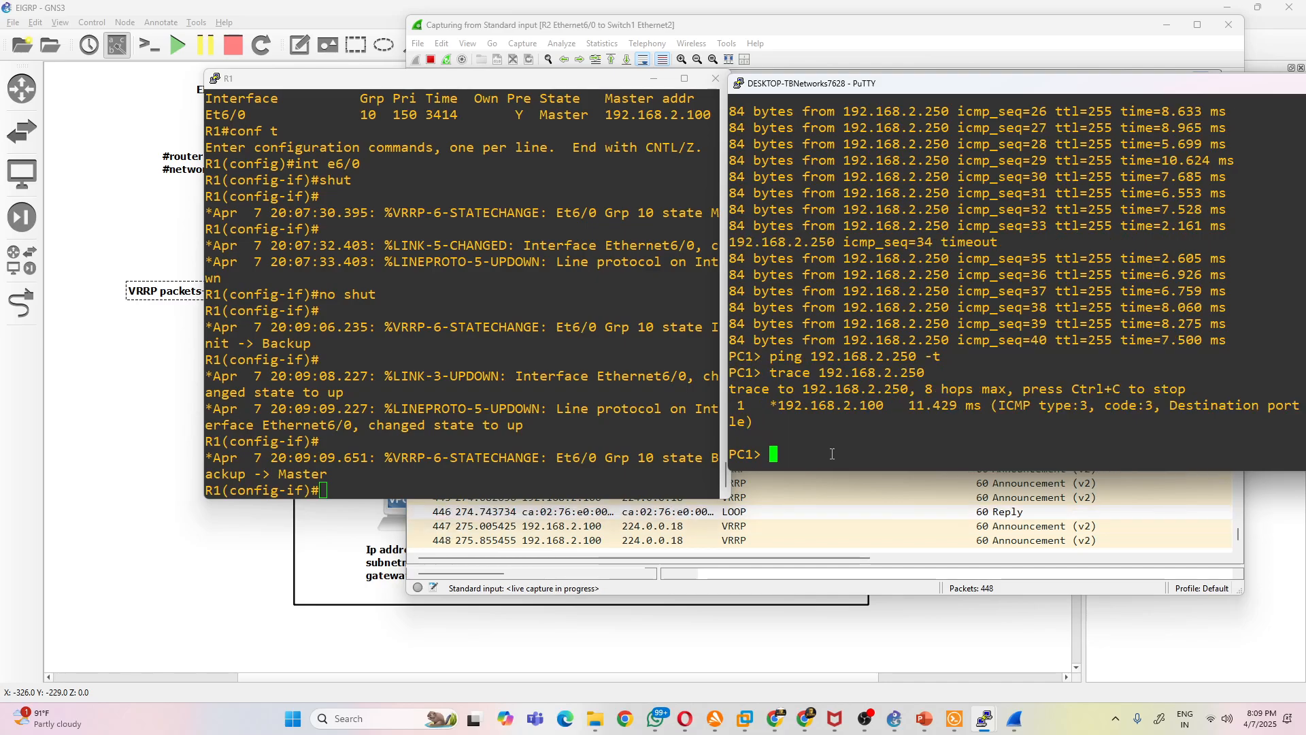
left_click_drag(843, 405, 916, 406)
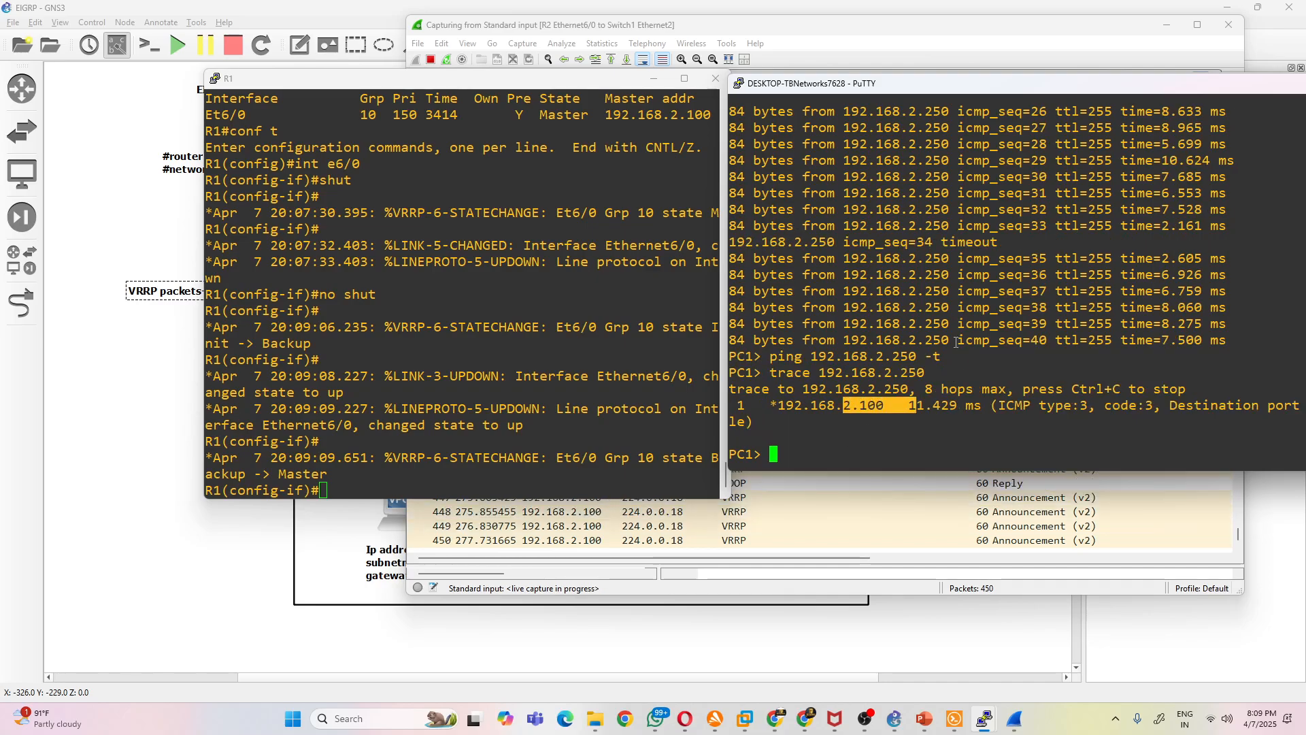
- In the GNS3 topology, shift the large rectangle around the devices slightly and fill it with light blue #55aaff
left_click(338, 575)
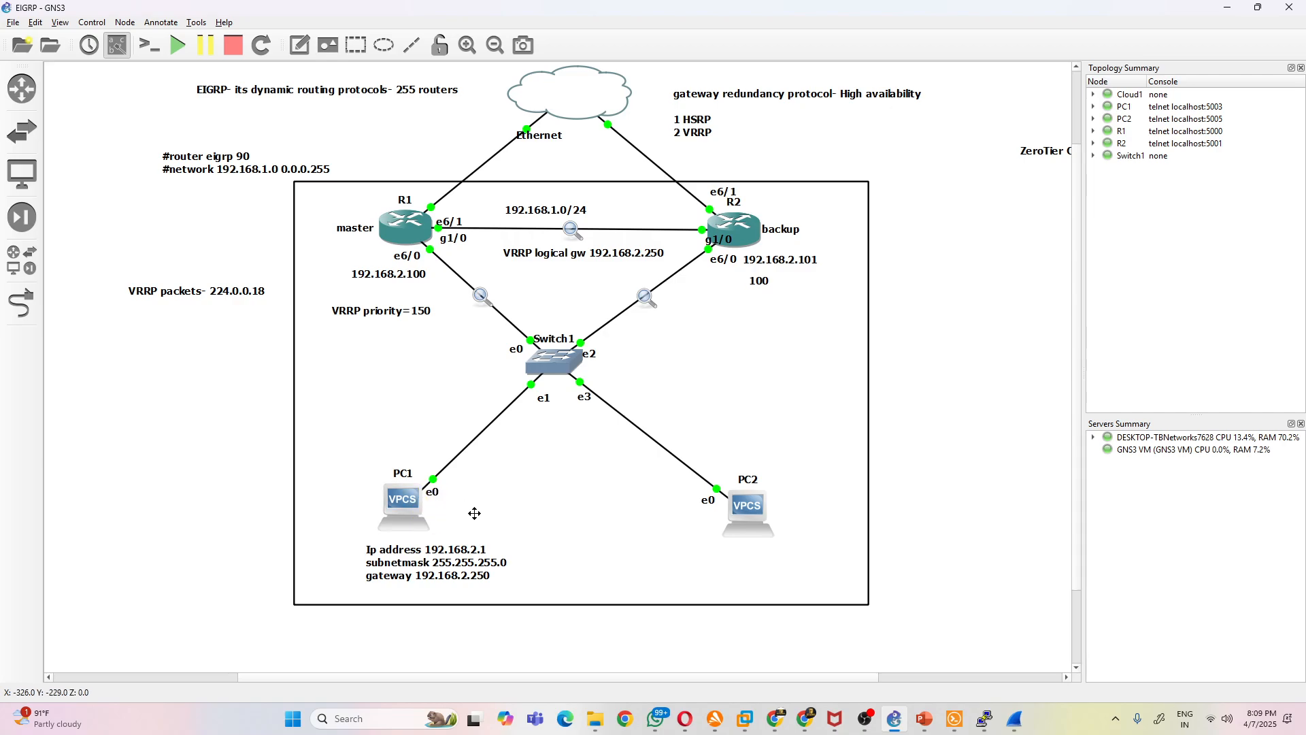
left_click(392, 227)
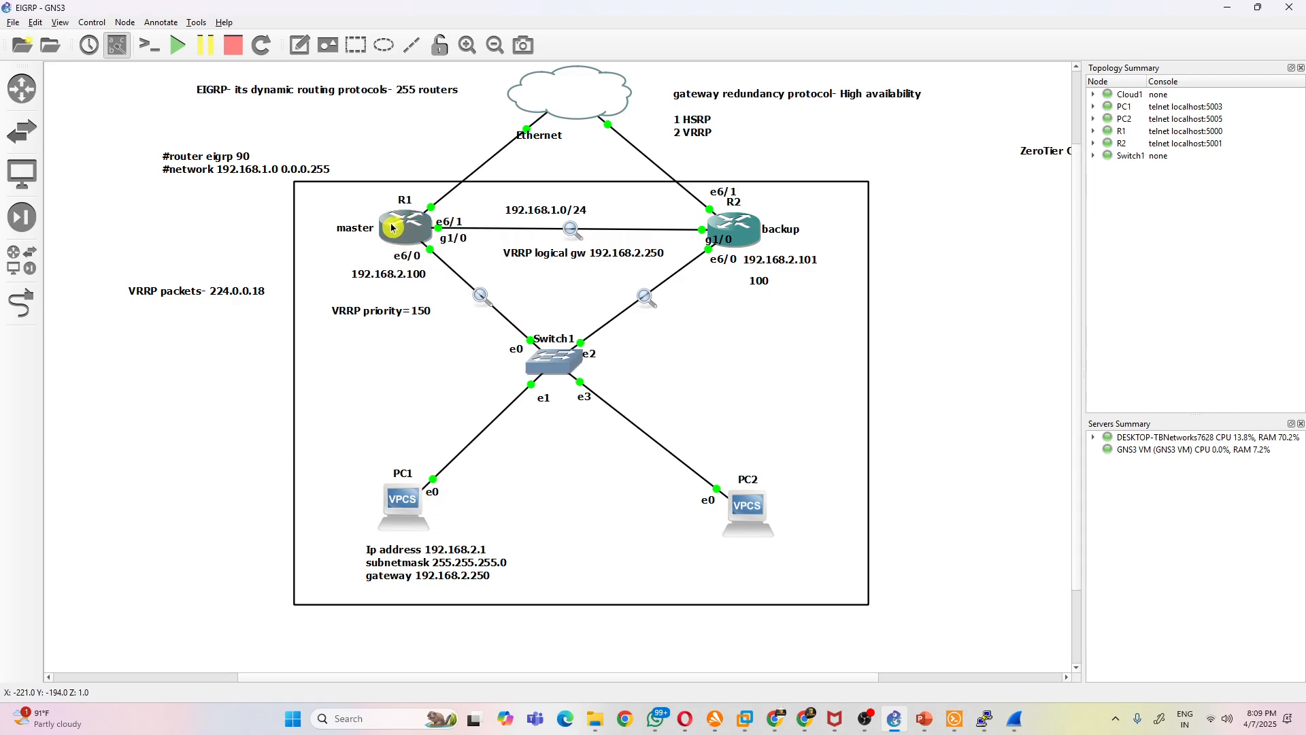
mouse_move(393, 227)
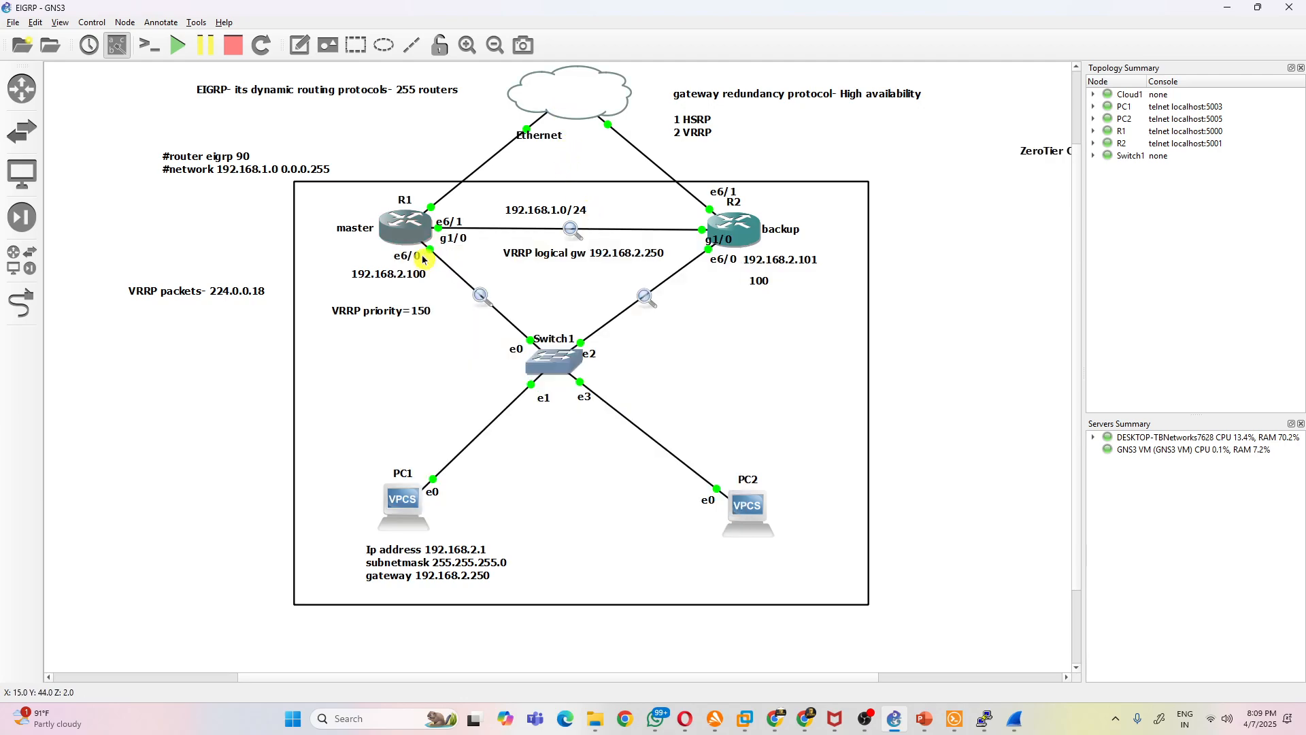
left_click_drag(736, 378, 714, 414)
right_click(714, 413)
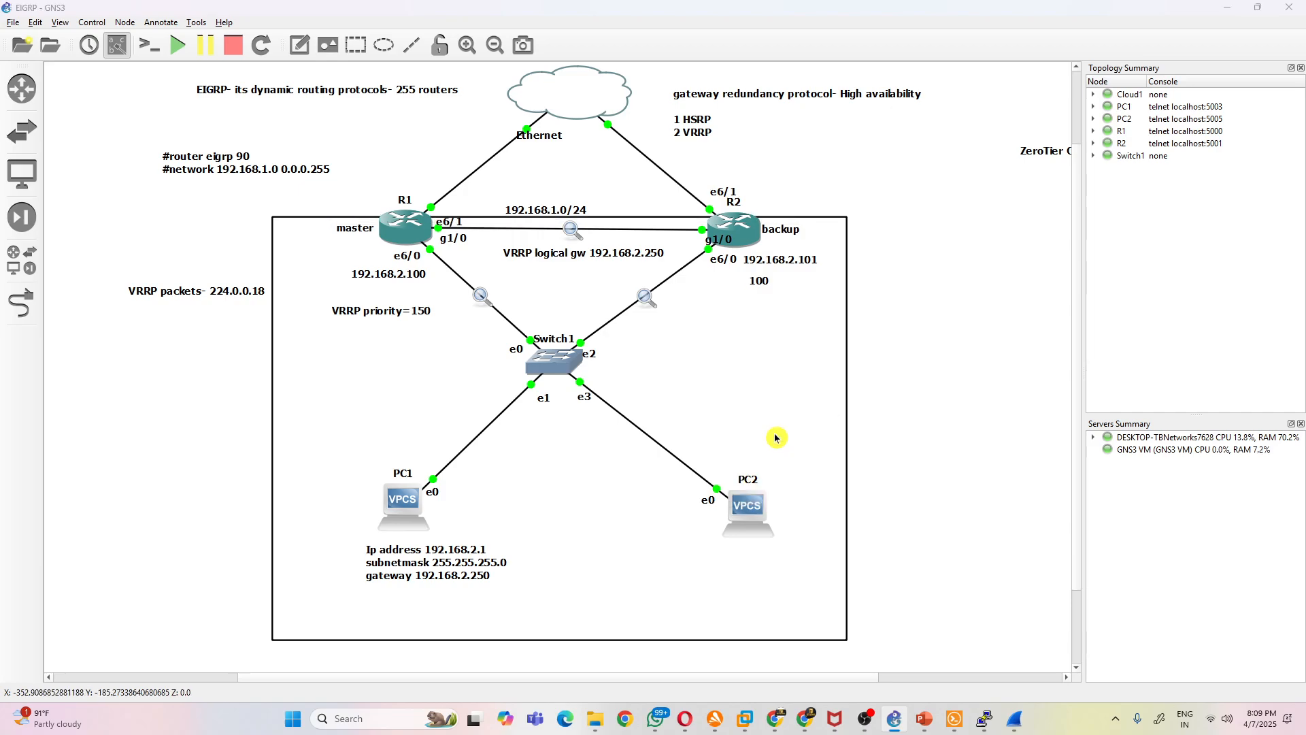
left_click(779, 437)
left_click(653, 272)
left_click(571, 326)
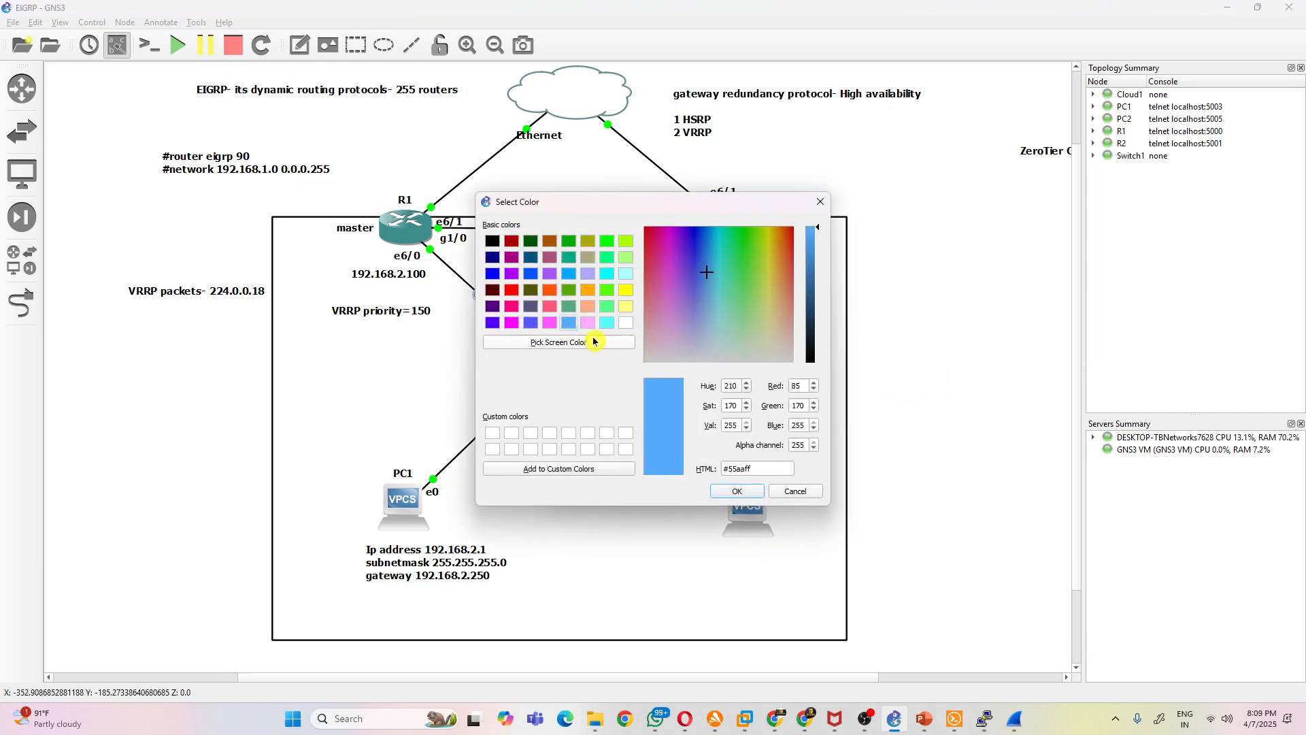
left_click(748, 484)
left_click(715, 433)
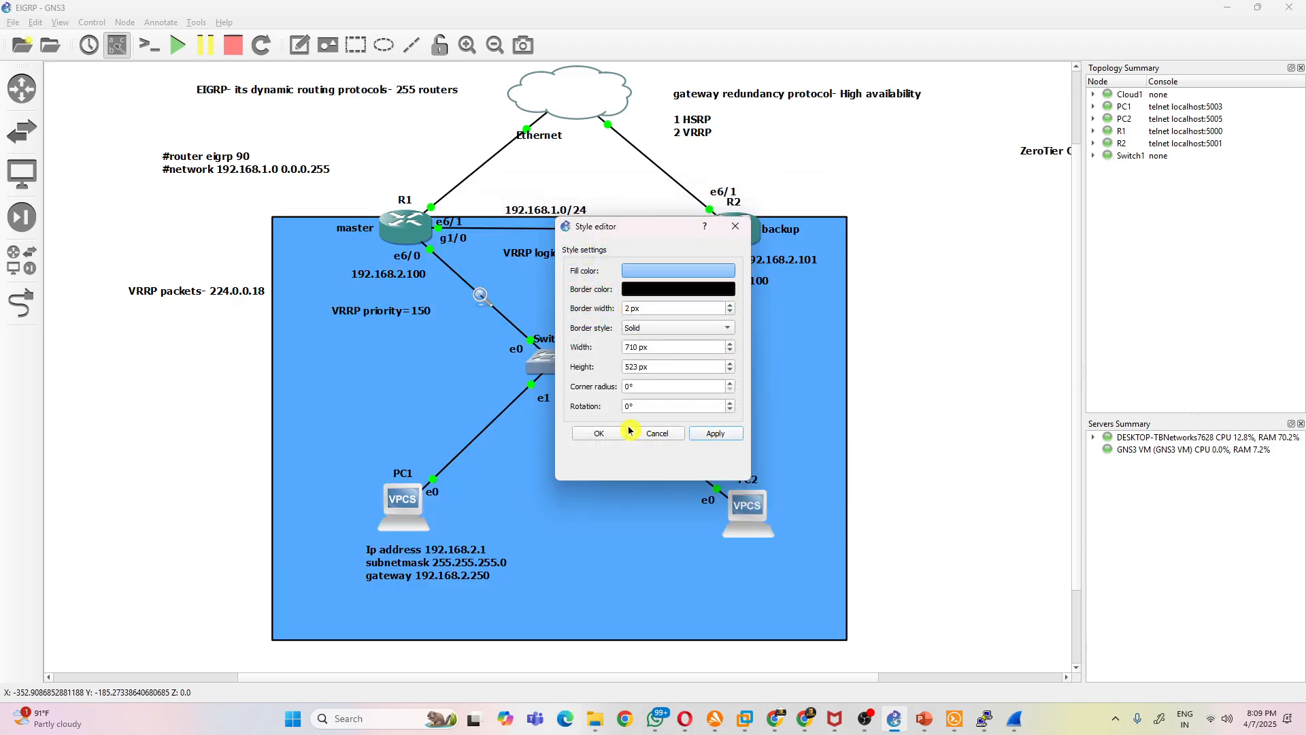
left_click(599, 433)
- Reposition the blue rectangle so its upper edge runs behind R1 and R2 and it surrounds the switch and both PCs
left_click_drag(778, 389, 793, 380)
left_click_drag(821, 439, 818, 435)
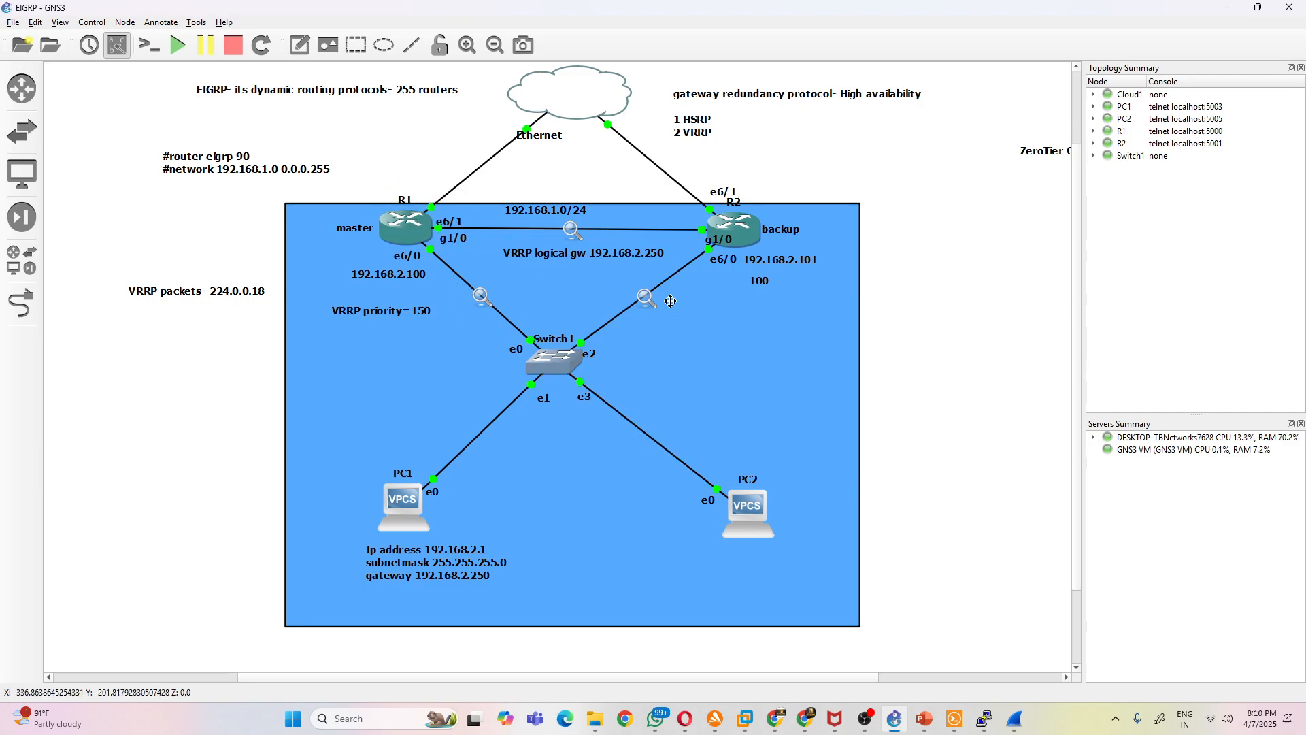
mouse_move(778, 380)
left_mouse_down()
mouse_move(779, 366)
mouse_move(758, 389)
left_mouse_up()
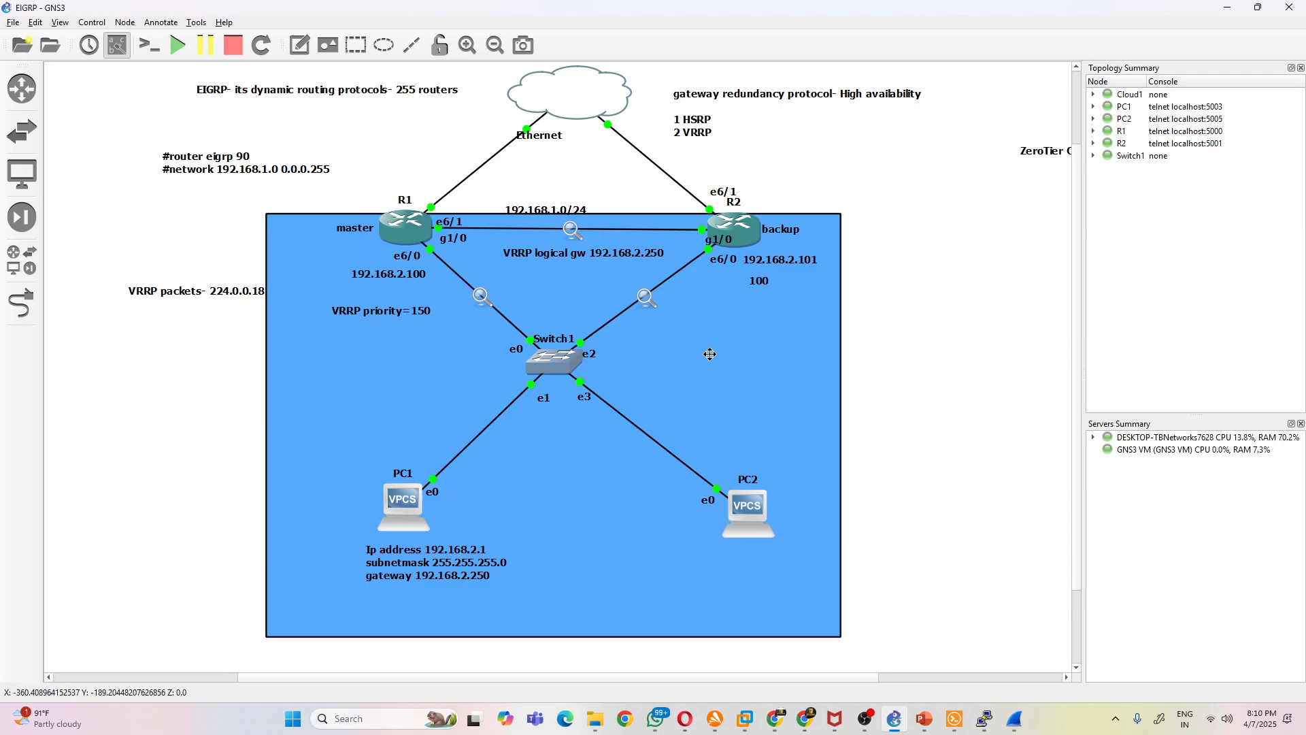
left_click(707, 504)
left_click(400, 309)
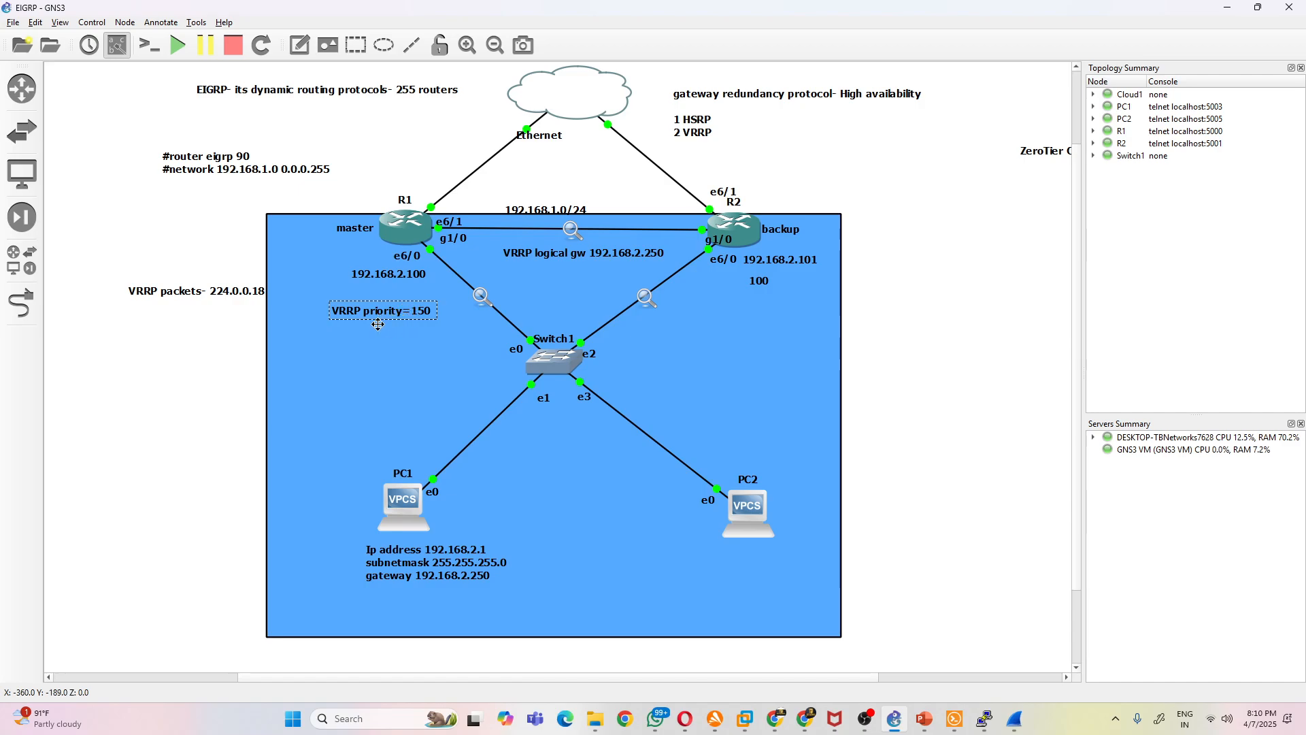
- In Wireshark's R2 Ethernet6/0 to Switch1 Ethernet2 capture, open VRRP packet 546 and expand its Virtual Router Redundancy Protocol details
mouse_move(1014, 719)
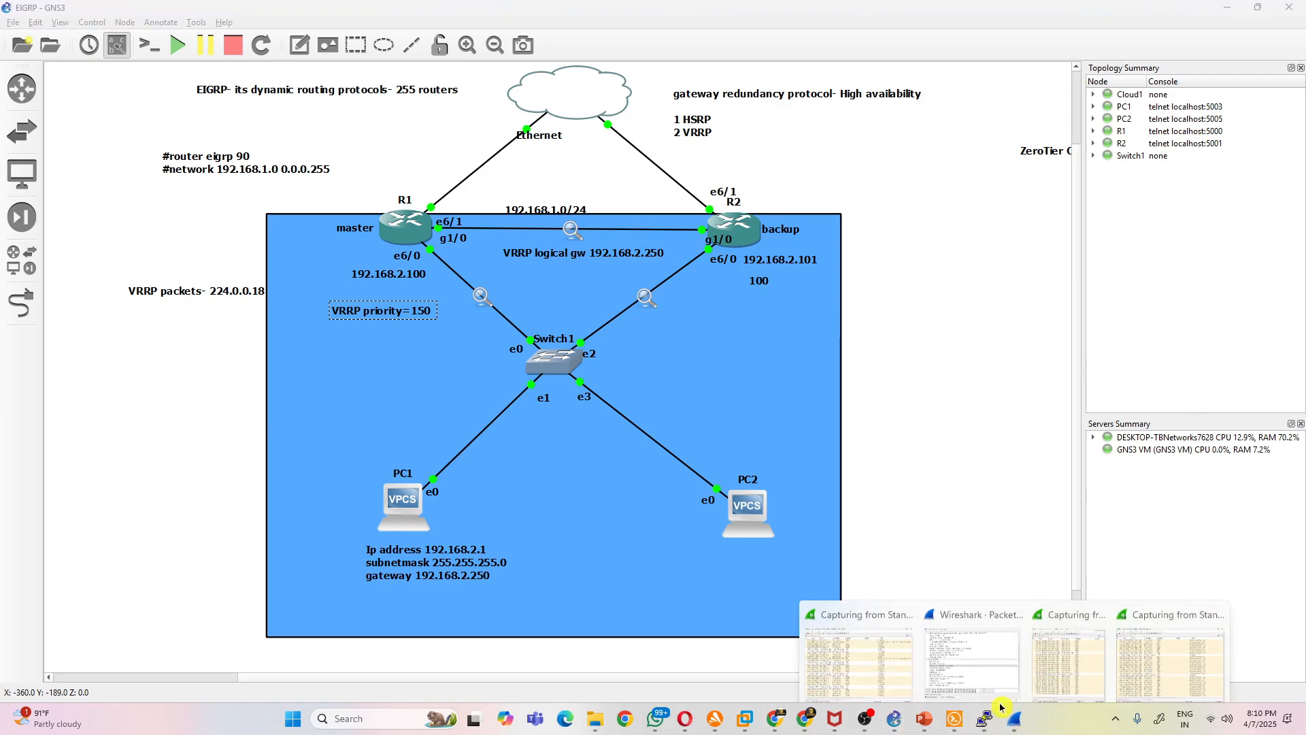
left_click(1098, 660)
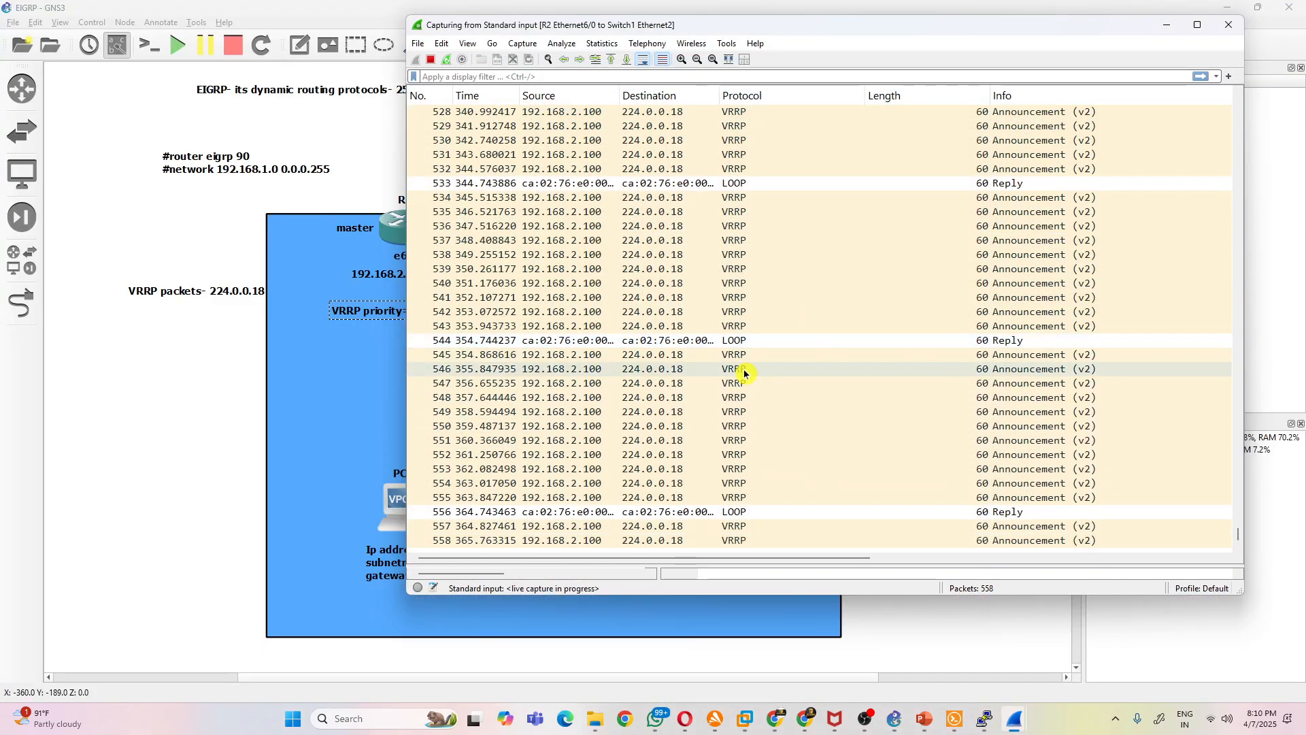
double_click(744, 372)
left_click(16, 156)
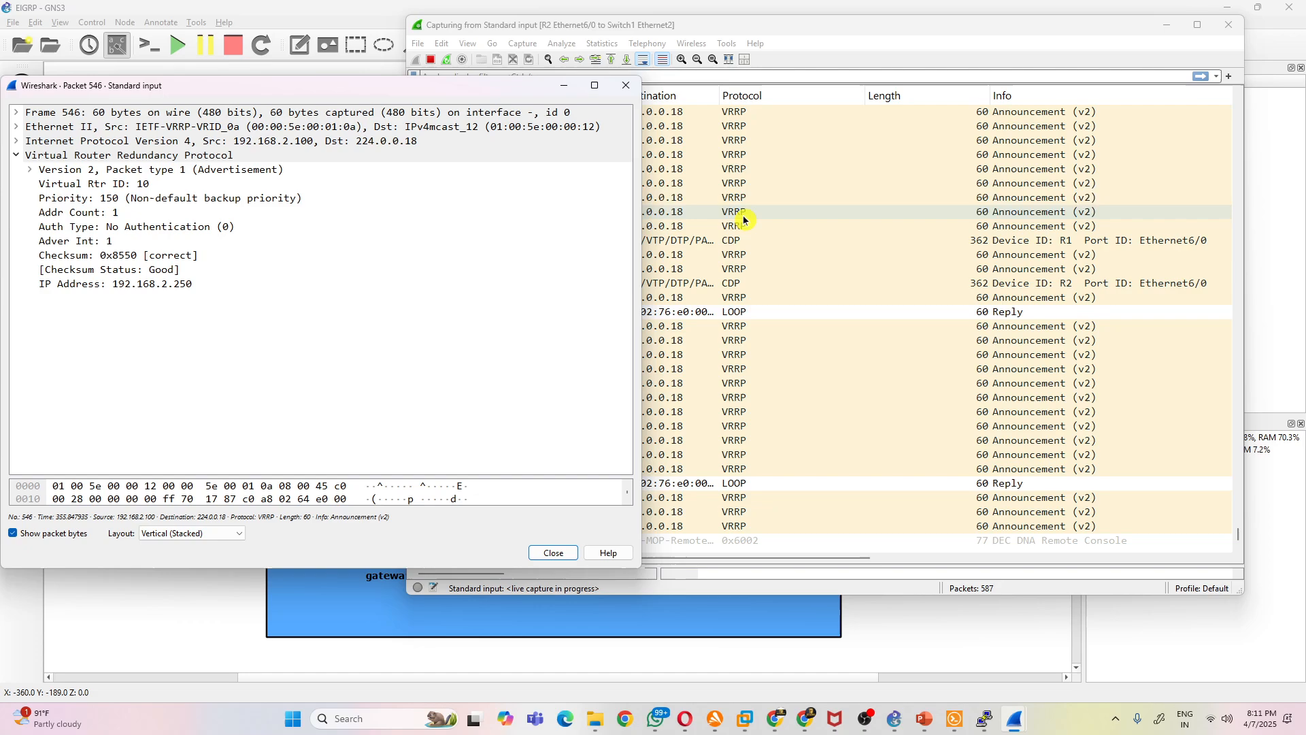
- Back in the GNS3 topology, move the "VRRP packets- 224.0.0.18" note below the VRRP priority label and nudge the blue rectangle sideways
left_click(419, 612)
left_click_drag(208, 290, 151, 356)
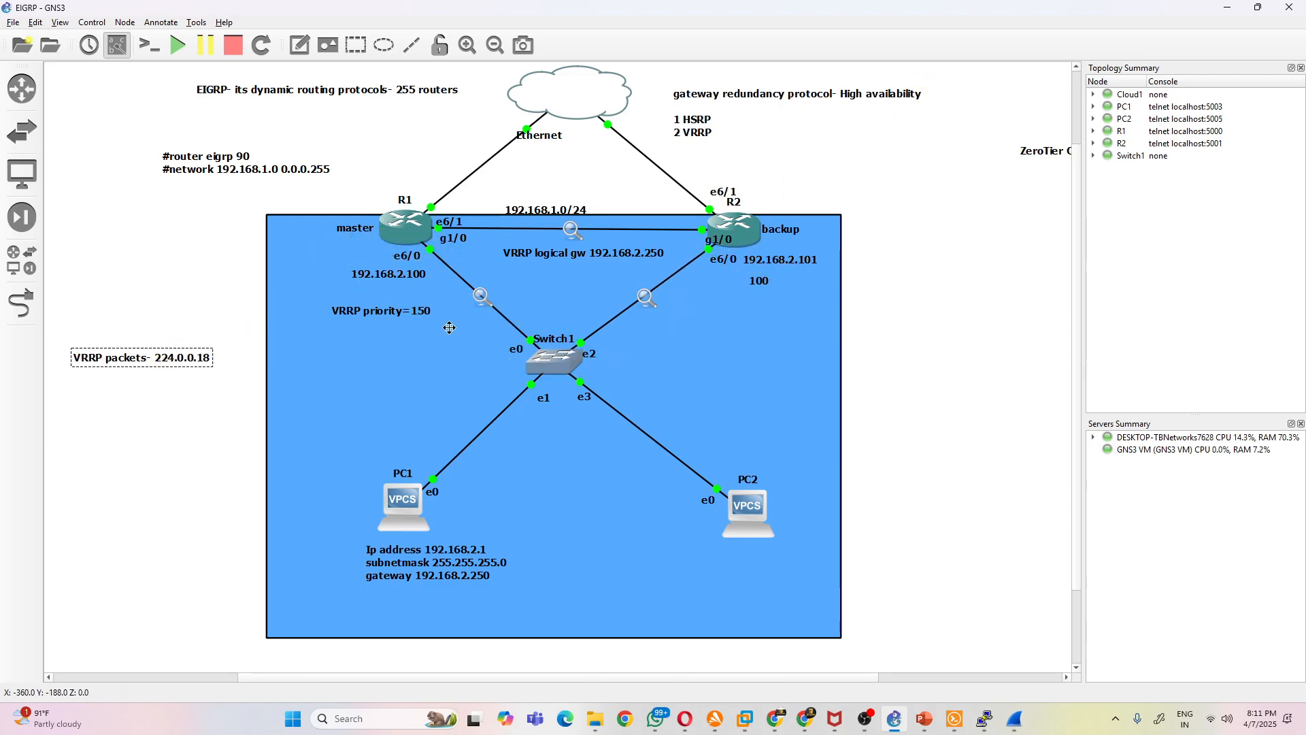
left_click(198, 361)
left_click(188, 365)
left_click_drag(188, 365, 319, 361)
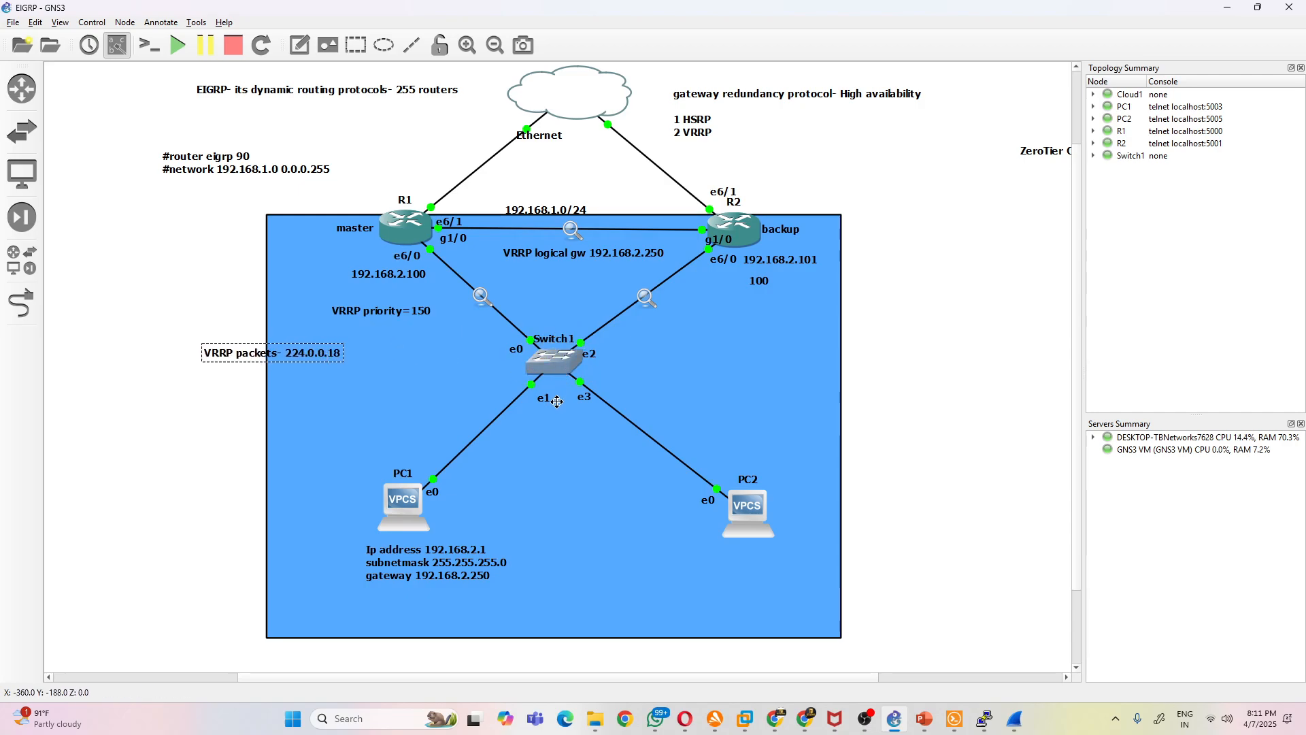
mouse_move(715, 378)
left_mouse_down()
mouse_move(699, 379)
mouse_move(720, 379)
left_mouse_up()
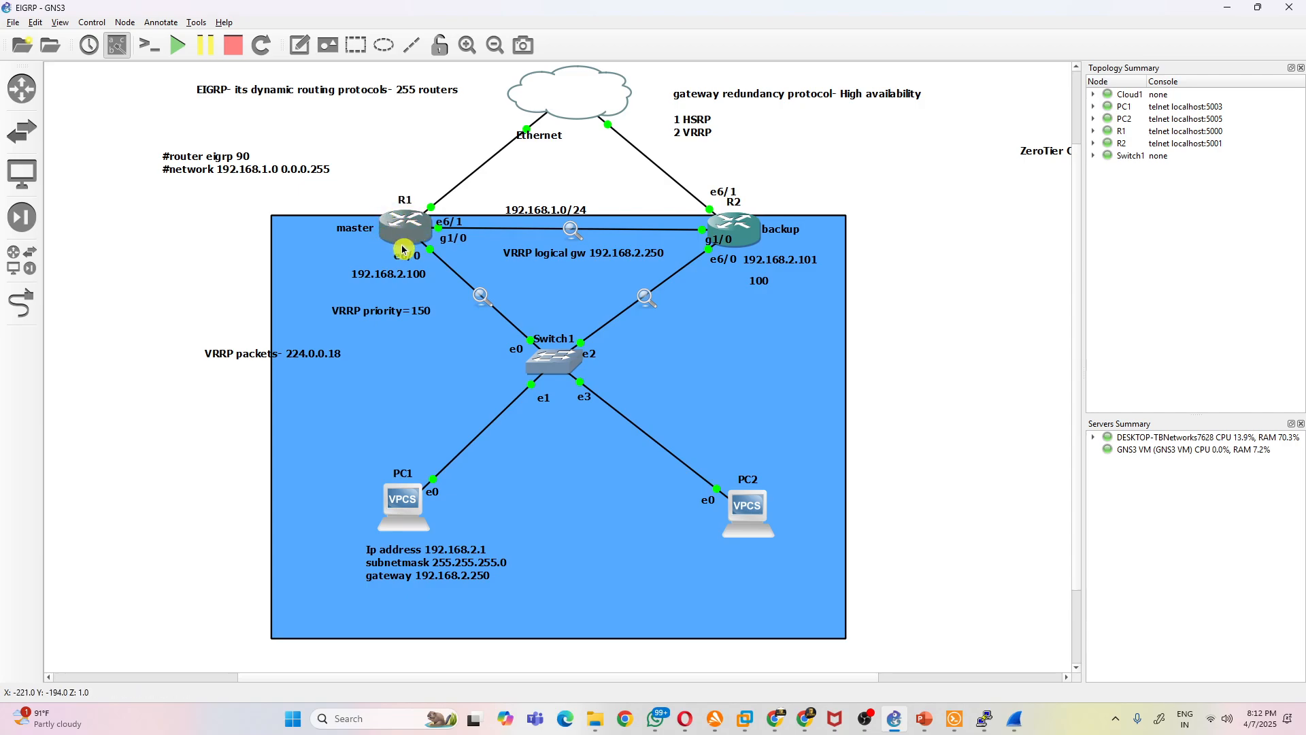
- In Wireshark's R2-to-Switch1 capture, open gratuitous ARP packet 425 for 192.168.2.250, examine its Address Resolution Protocol fields and close it
mouse_move(395, 223)
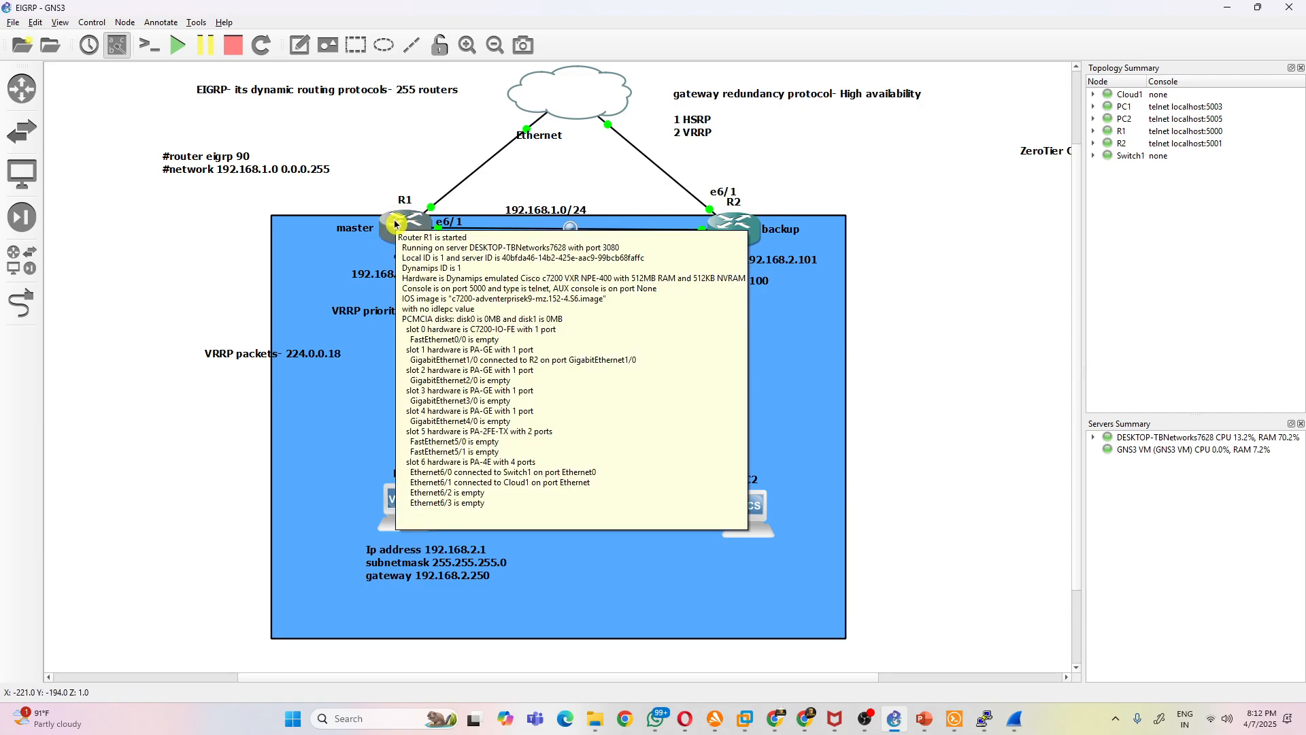
mouse_move(554, 367)
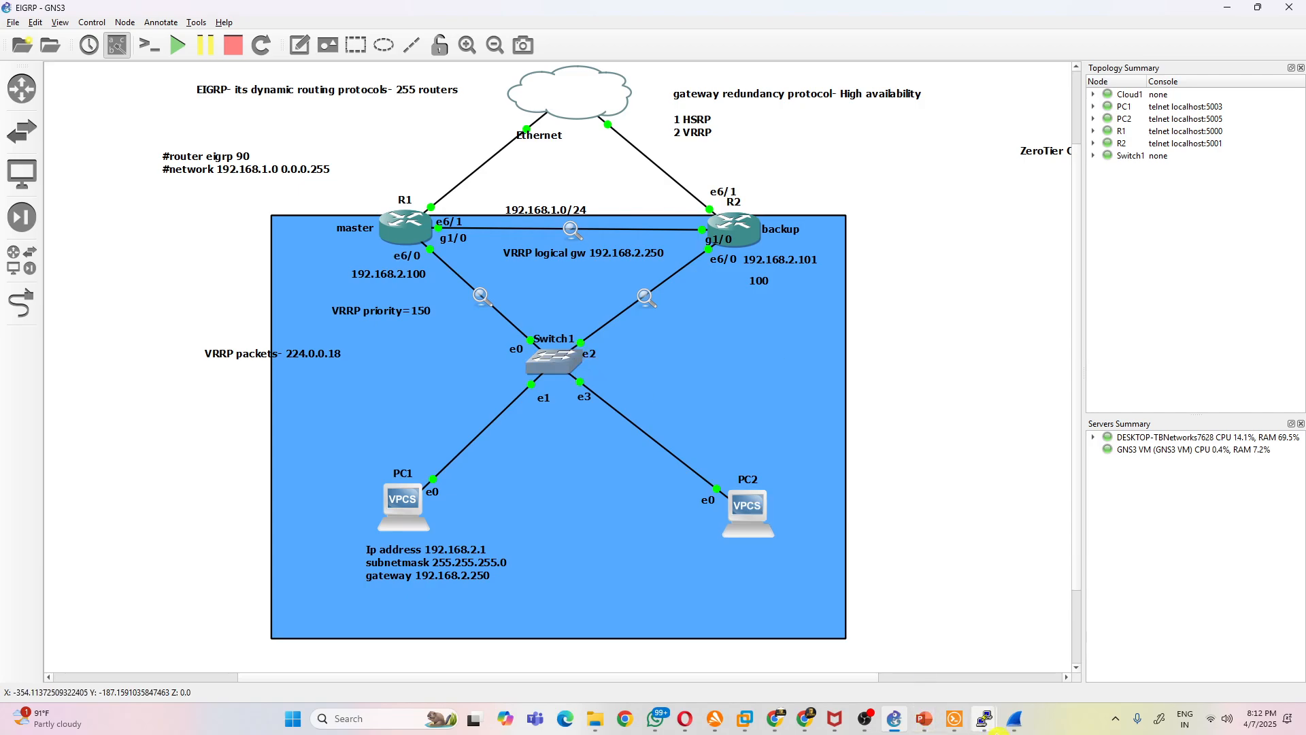
left_click(1014, 719)
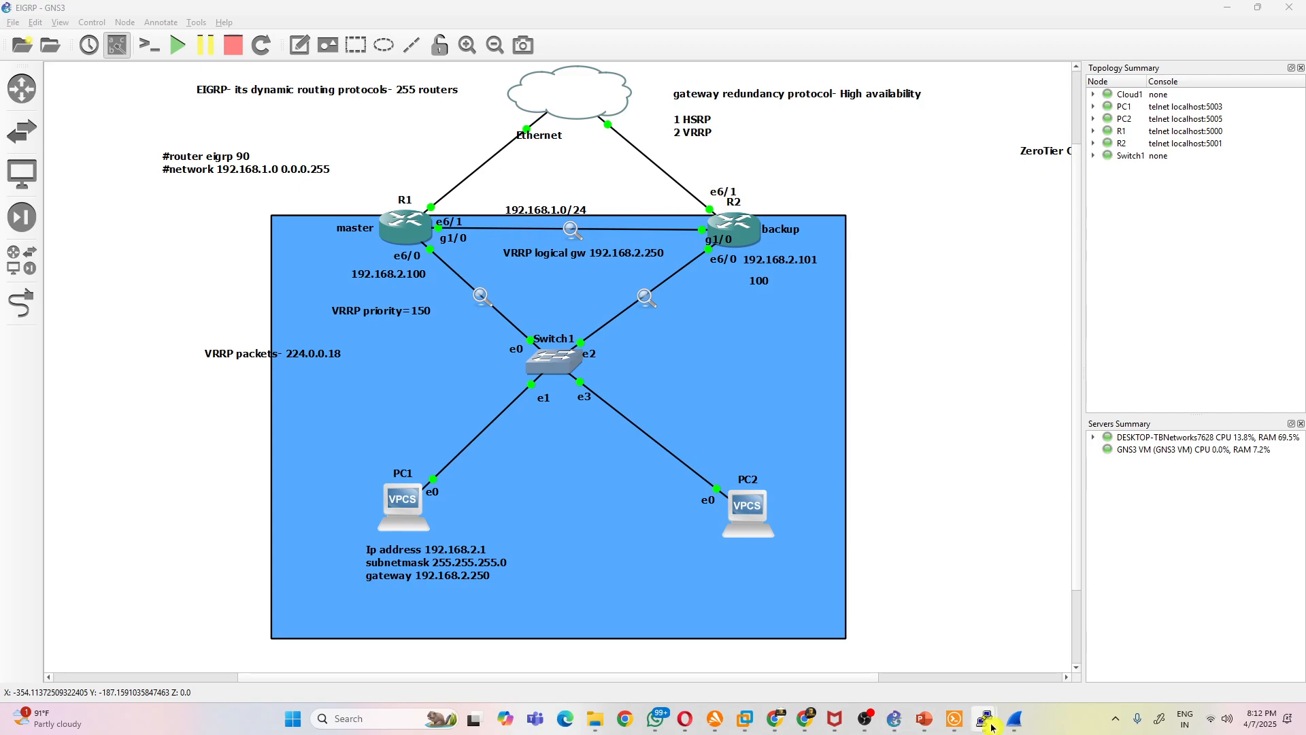
mouse_move(1015, 720)
left_click(1108, 647)
scroll(760, 444, "up", 8)
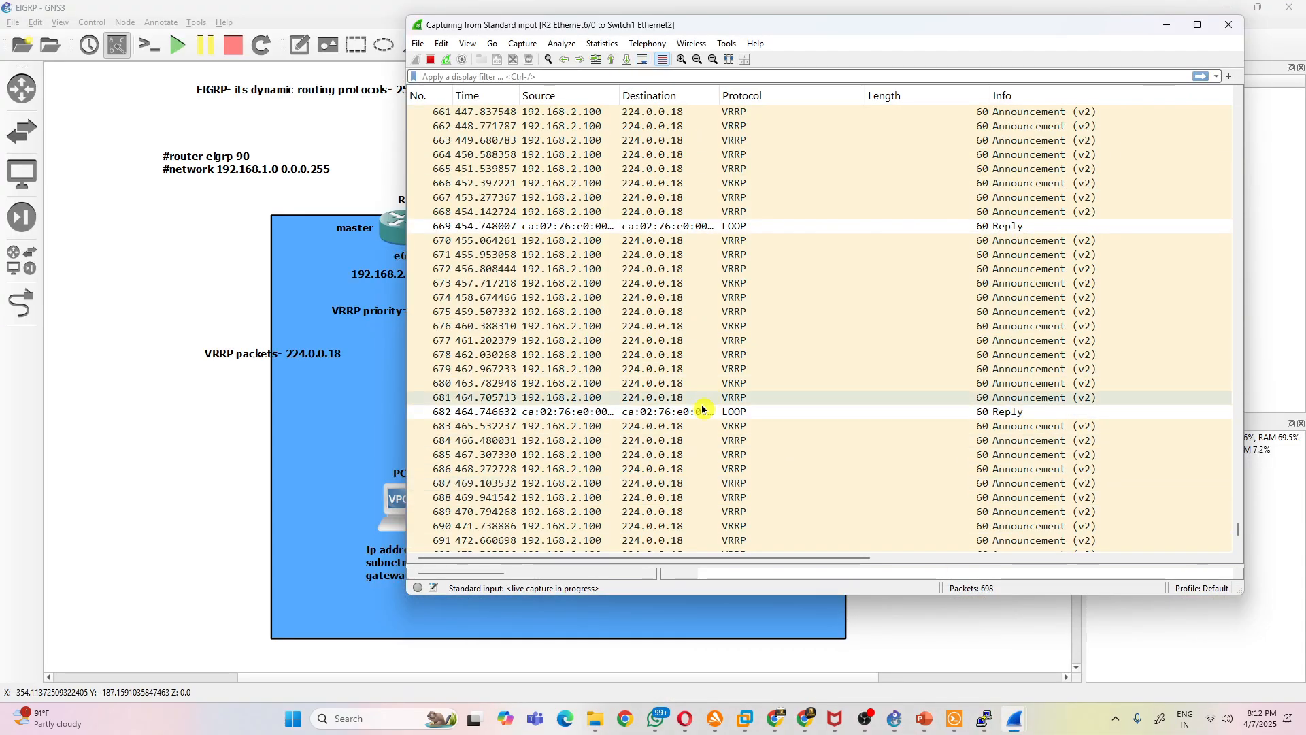
left_click_drag(1239, 518, 1256, 367)
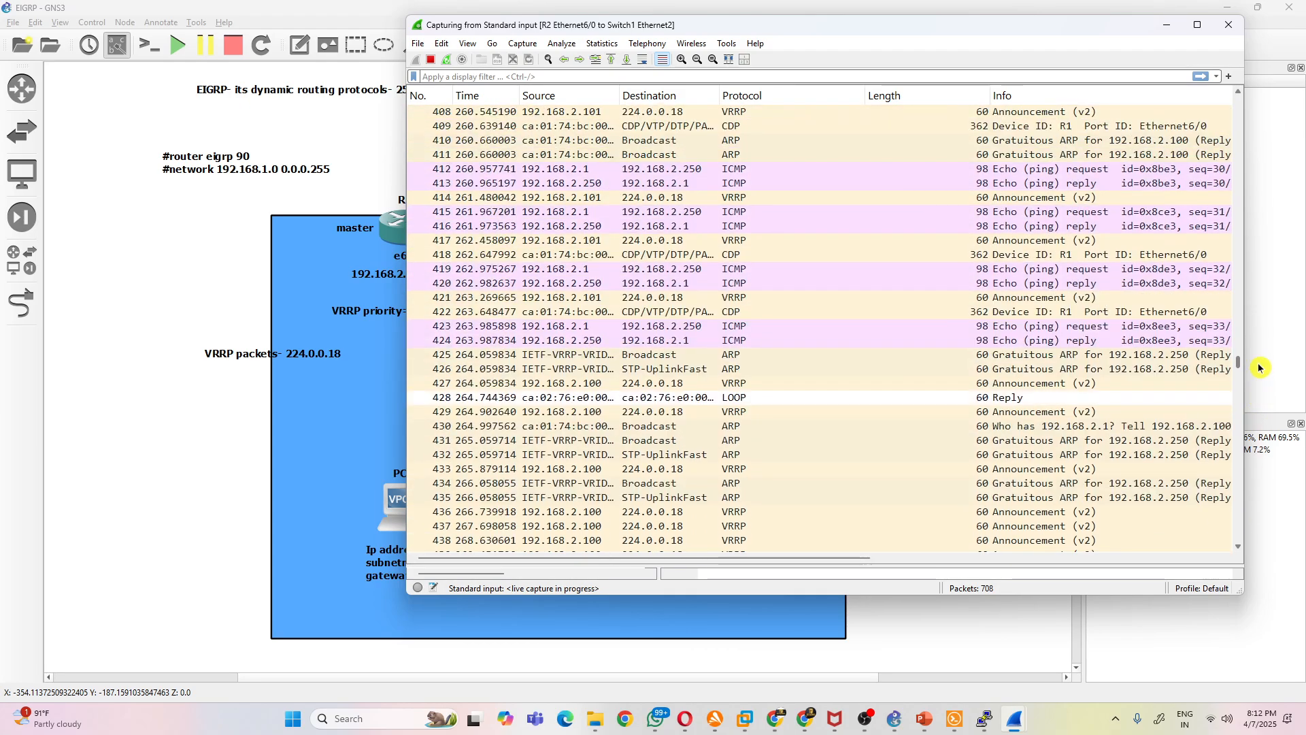
double_click(1020, 358)
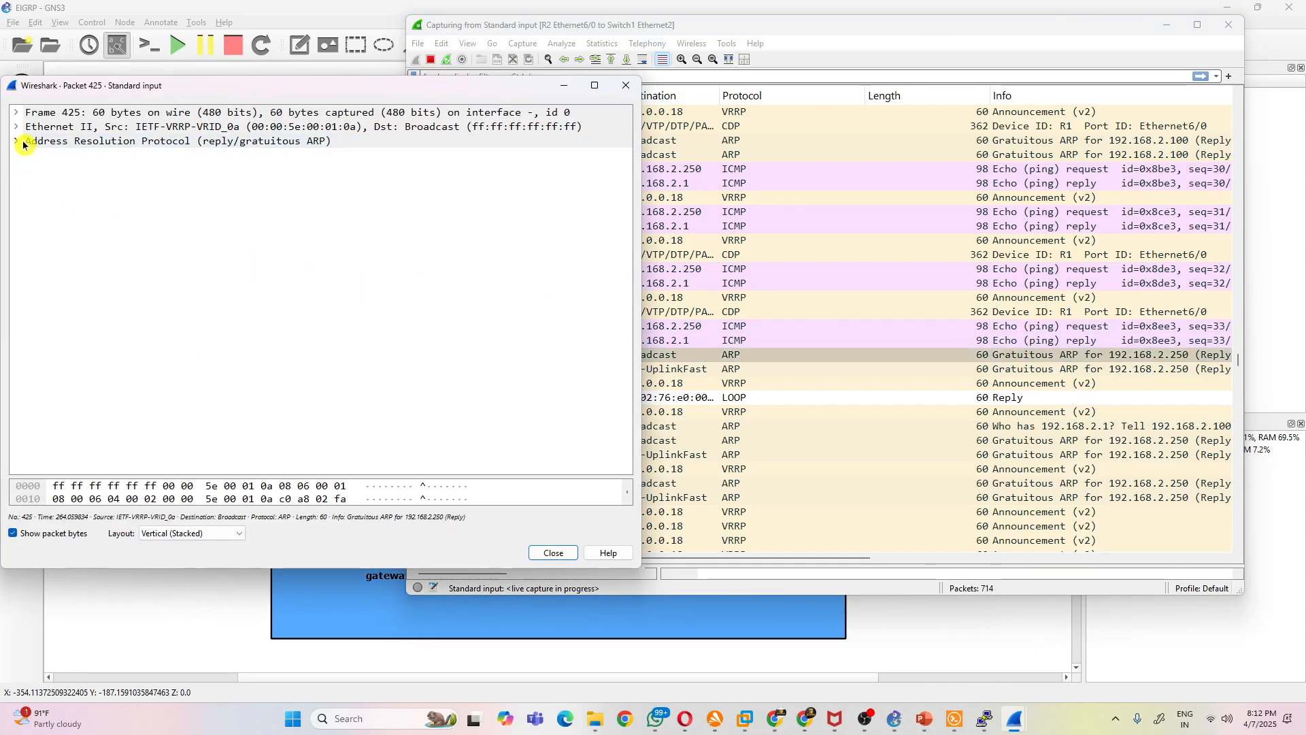
left_click(24, 144)
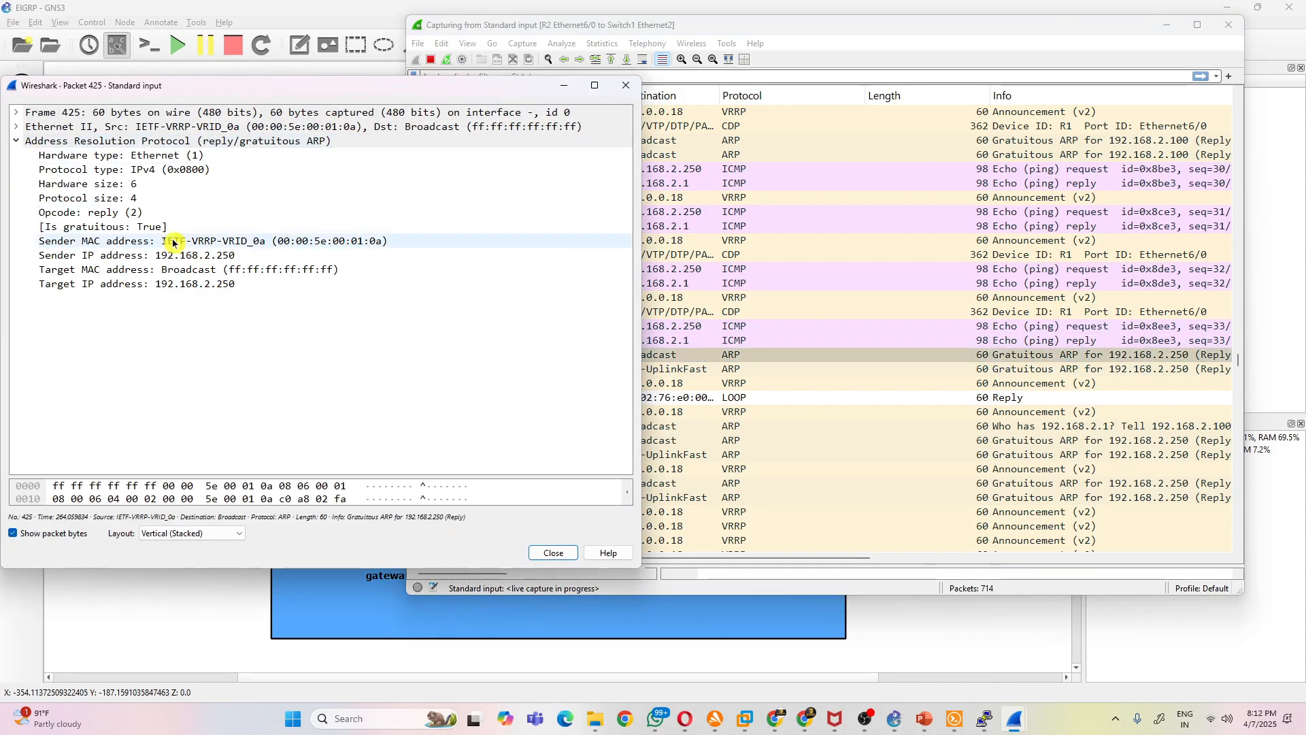
left_click(631, 82)
- Return to the GNS3 topology and examine which devices connect to Switch1's Ethernet ports
left_click(894, 718)
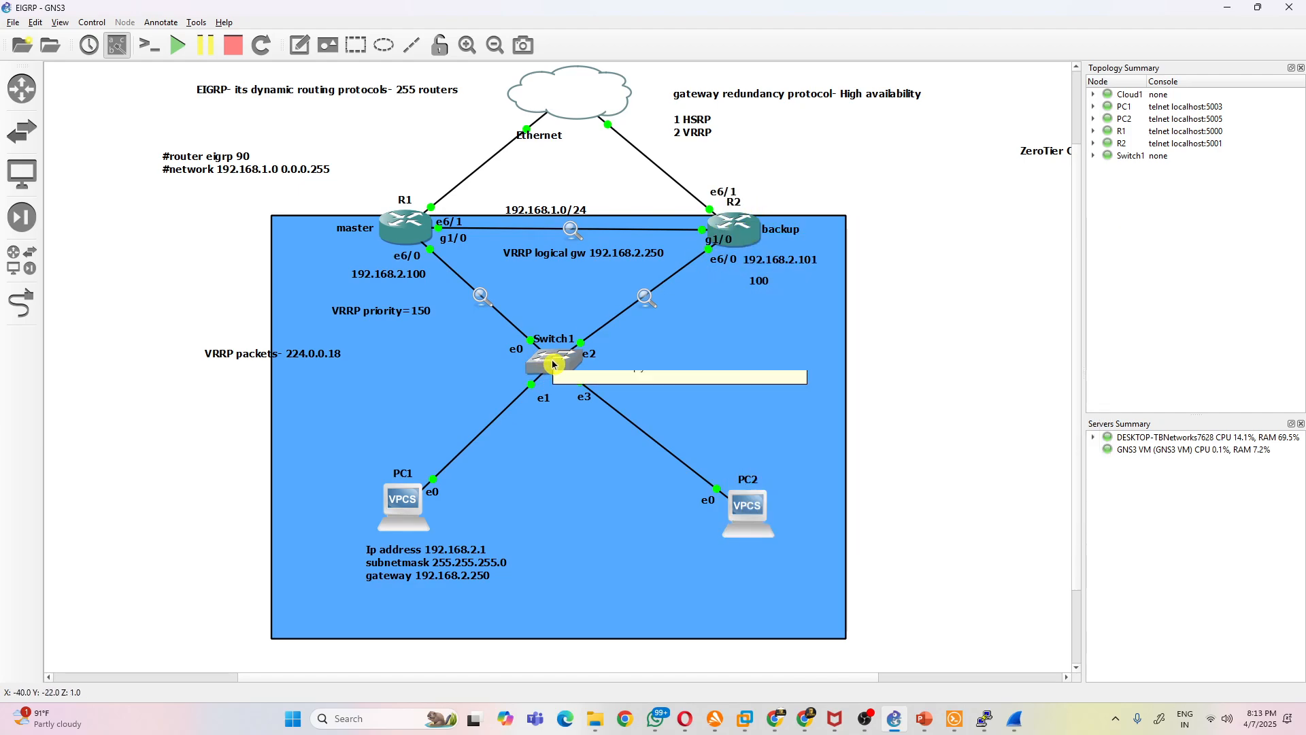
mouse_move(566, 356)
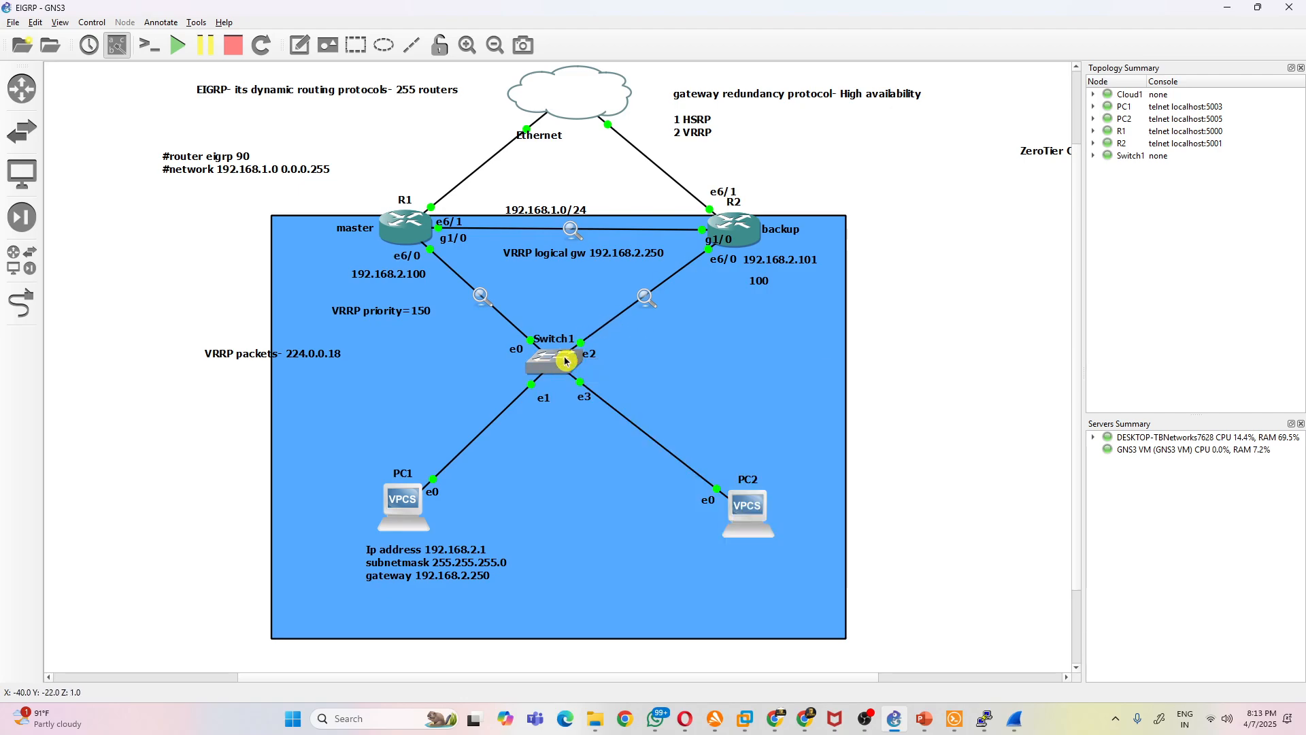
mouse_move(742, 229)
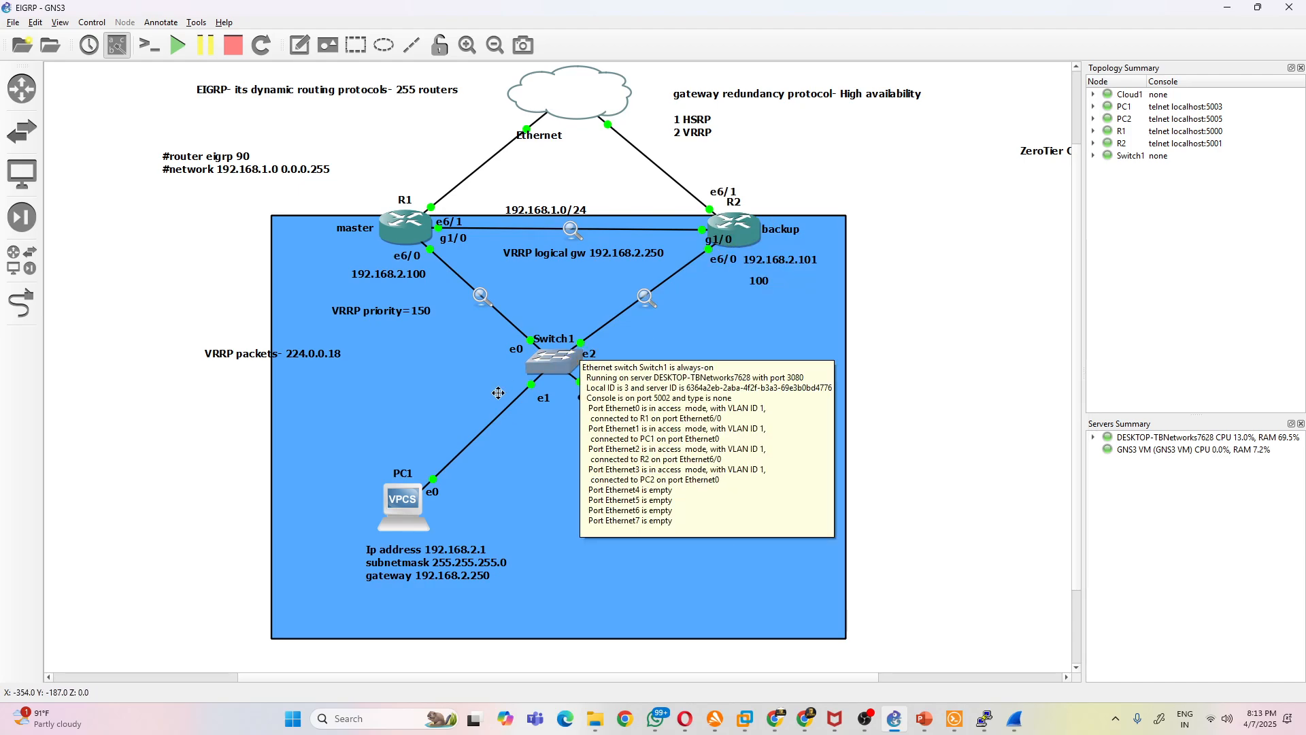
mouse_move(408, 519)
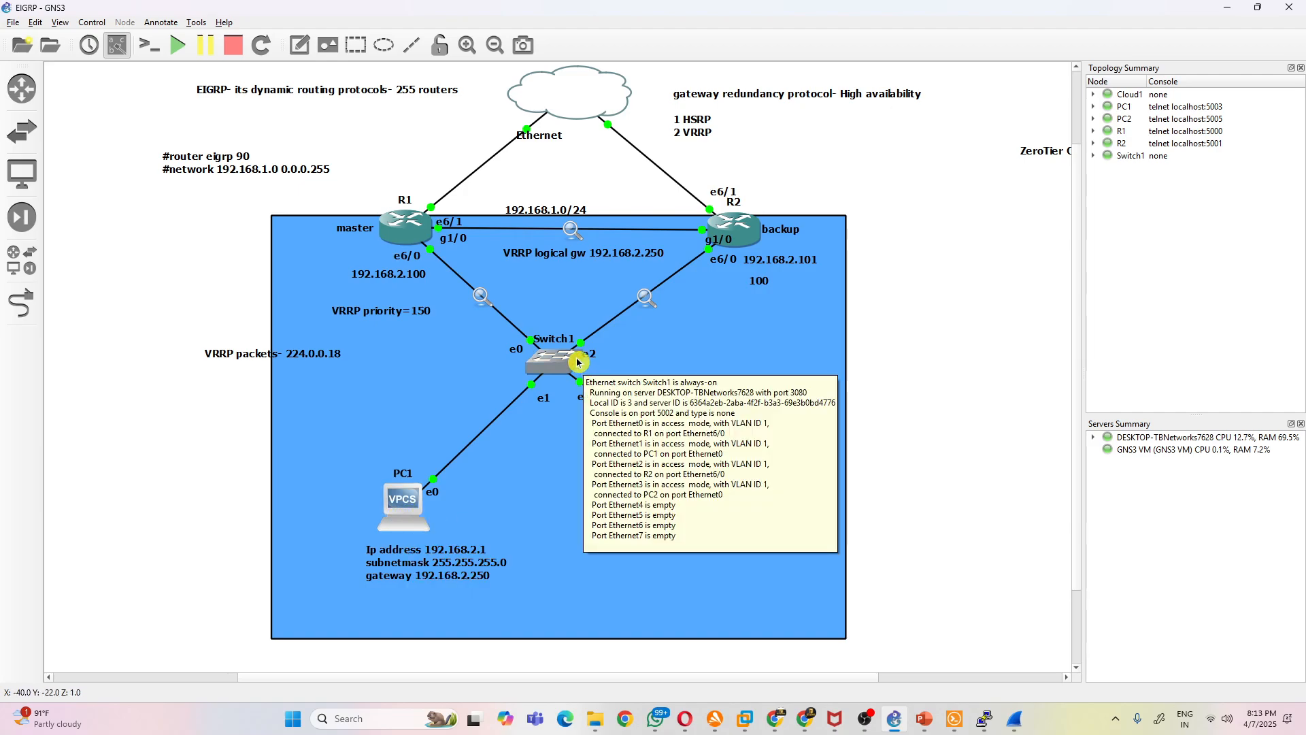
mouse_move(712, 249)
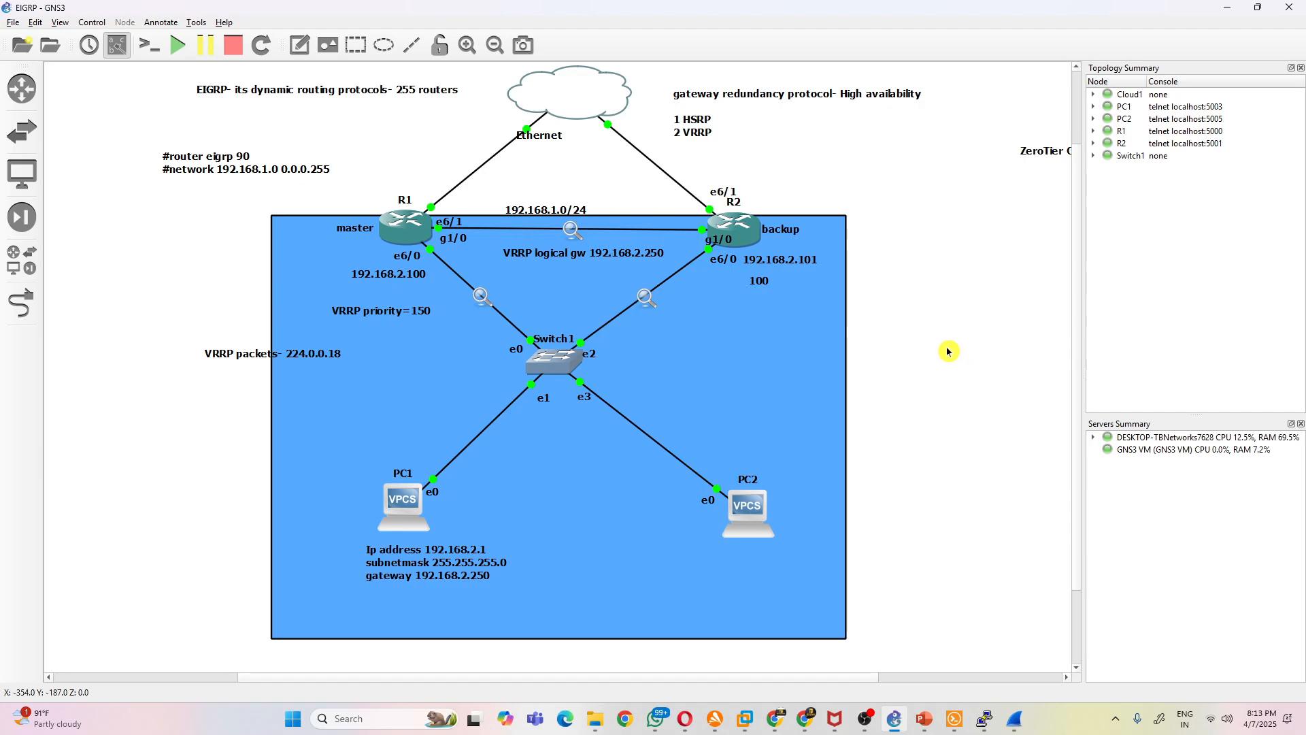
- Add a text note beside Switch1 listing its ports E0, E1, E2 and E3 on separate lines
left_click(298, 48)
left_click(685, 333)
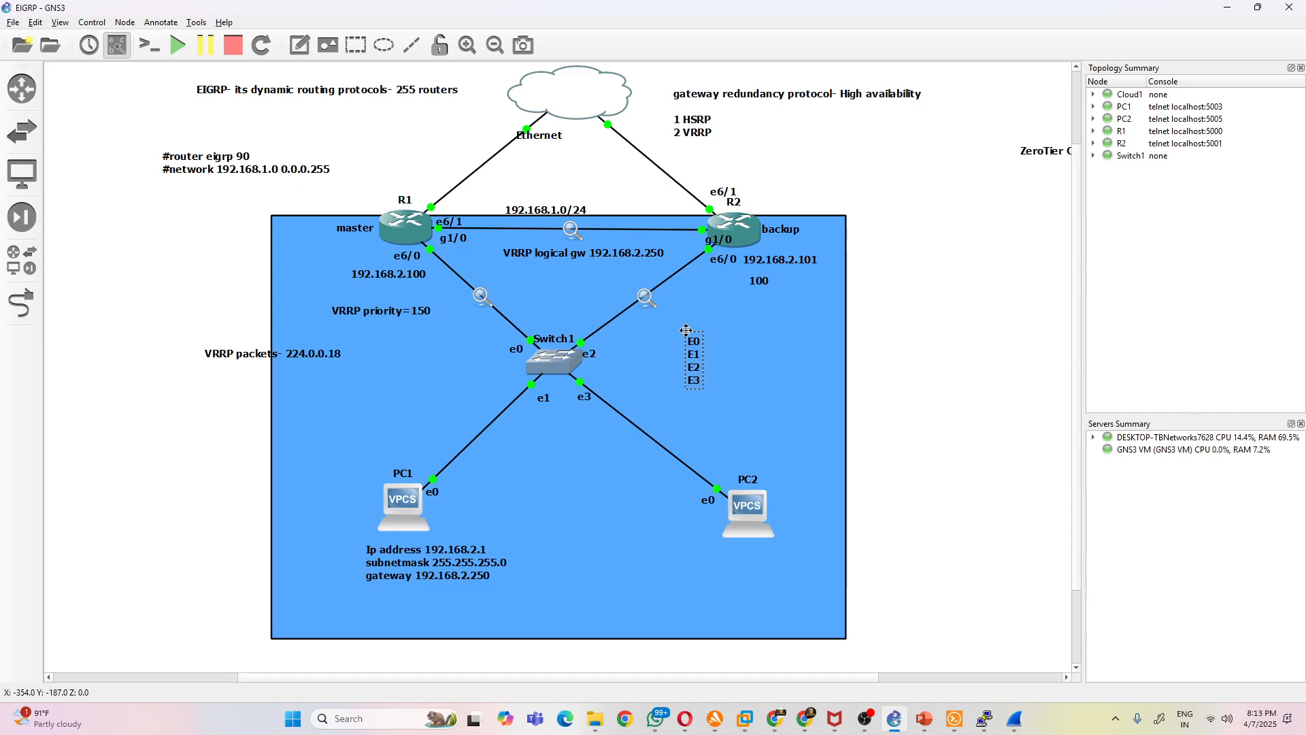
key("ctrl+a")
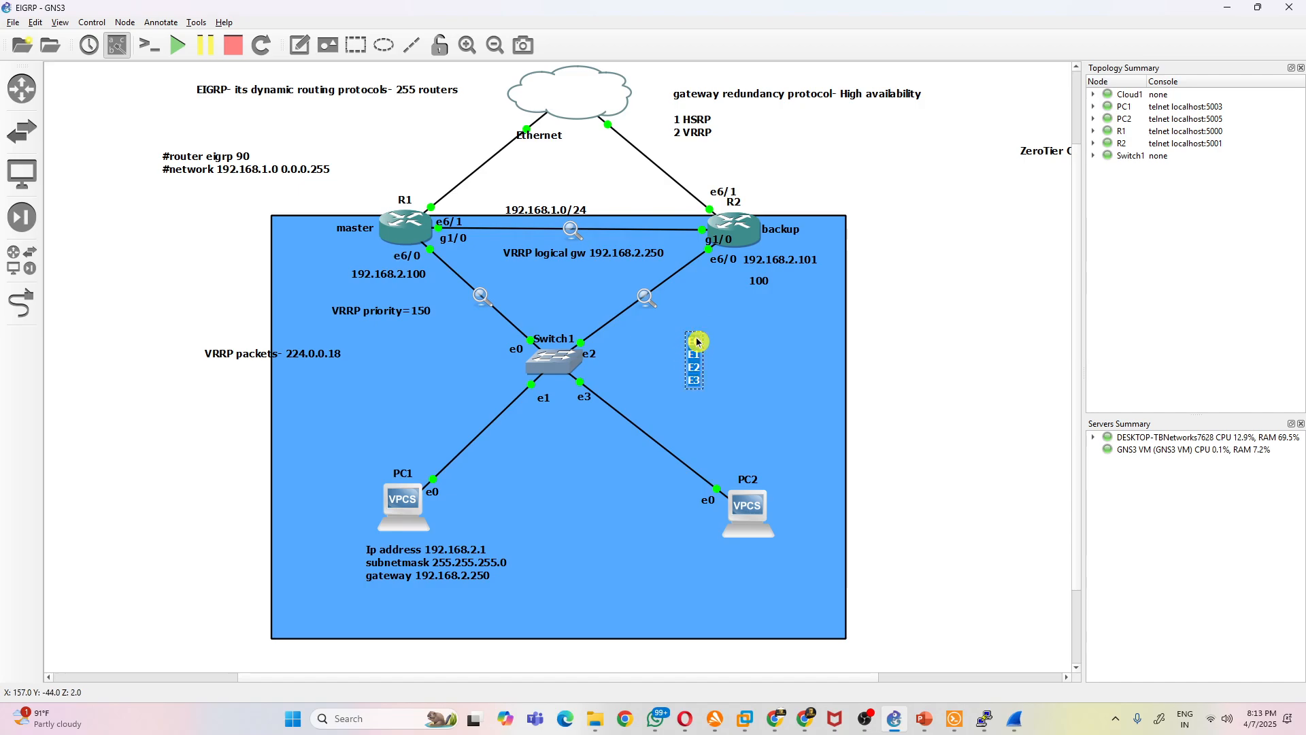
key("Right")
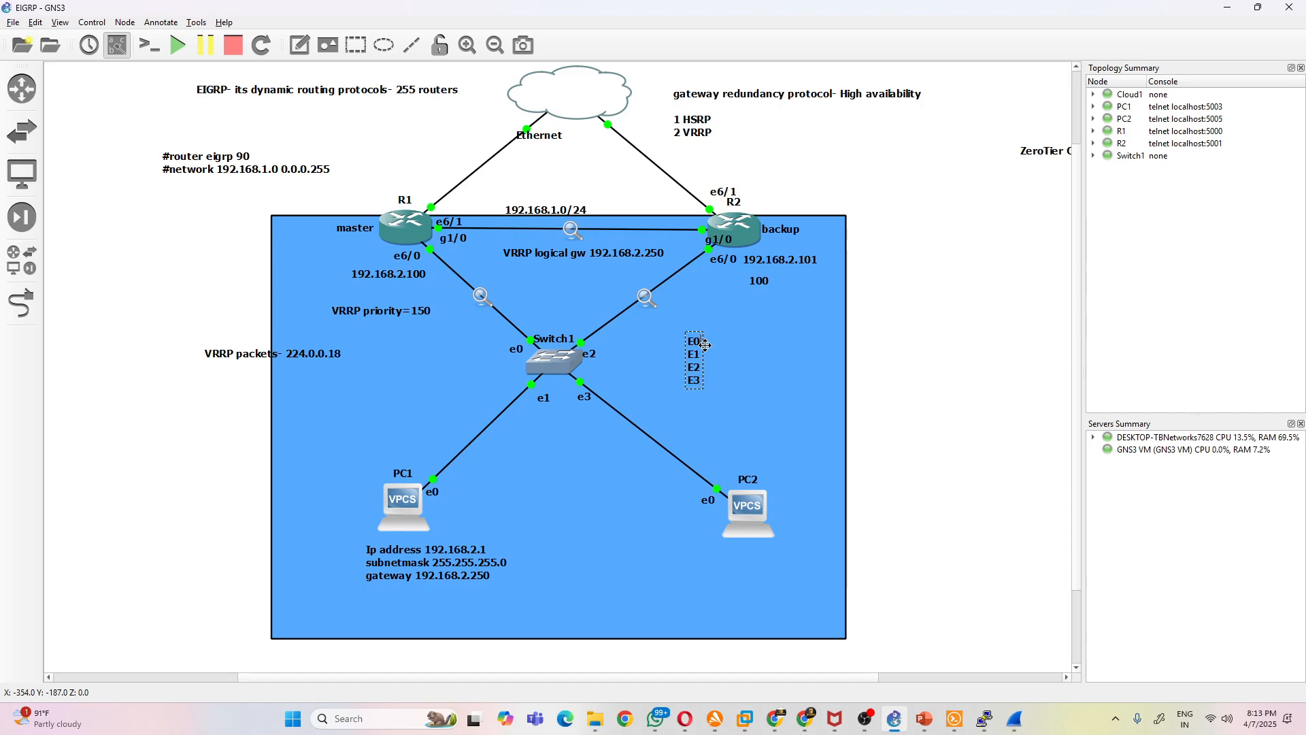
- Complete the note's first line with a shortened MAC address so it reads "E0--: 5e:12"
type("--")
left_click(353, 238)
type("52:18")
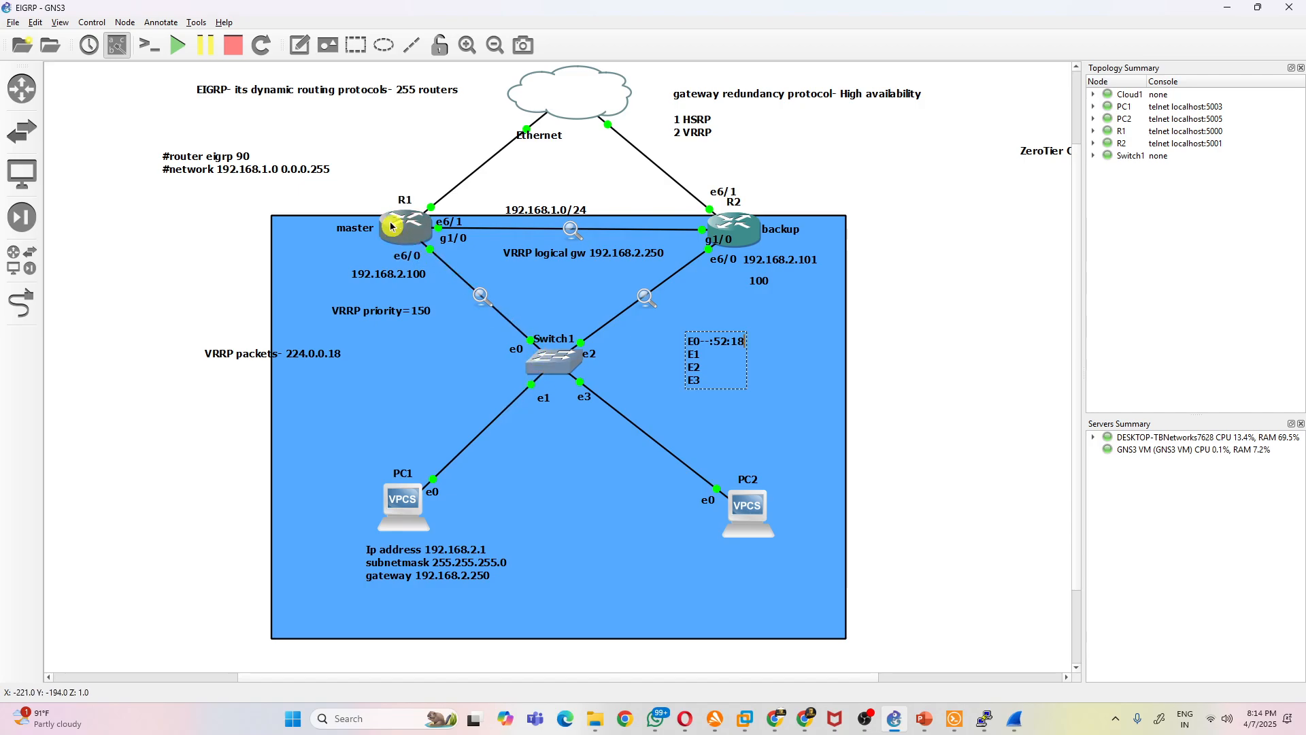
key("BackSpace")
key("BackSpace")
key("BackSpace")
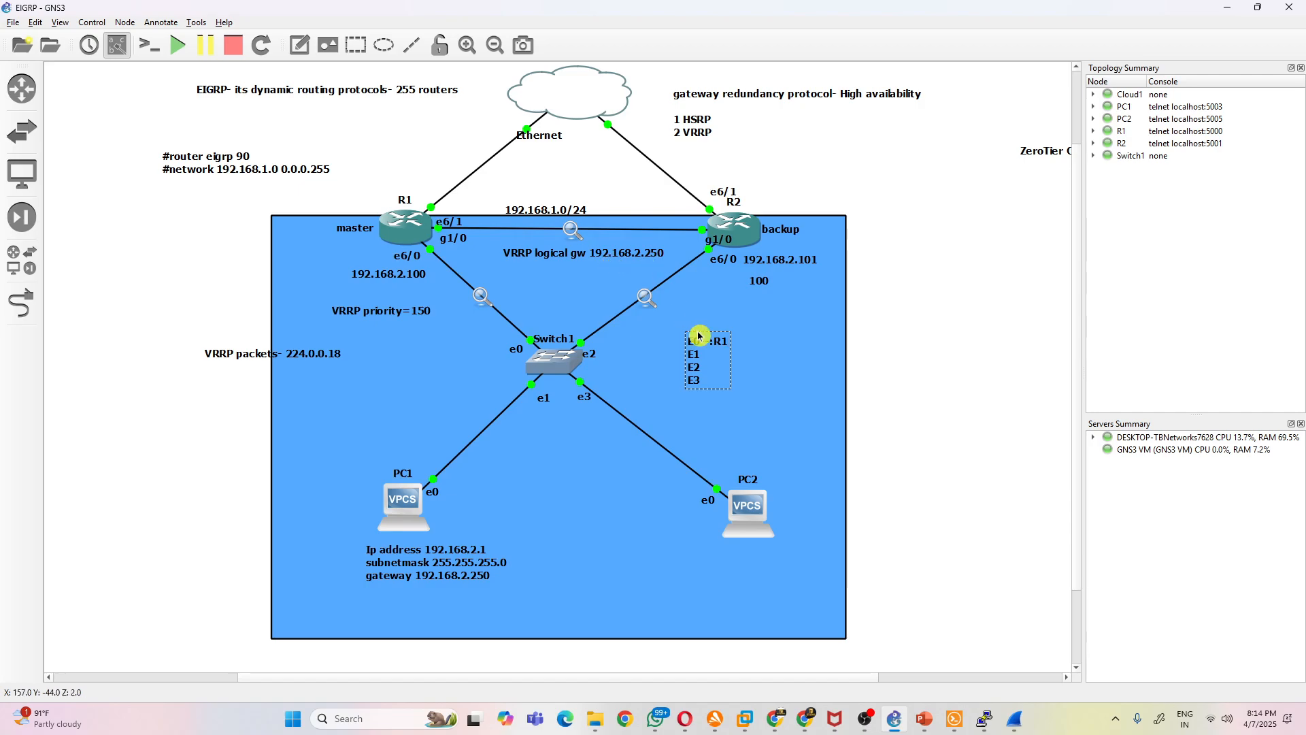
type("\\")
key("BackSpace")
key("BackSpace")
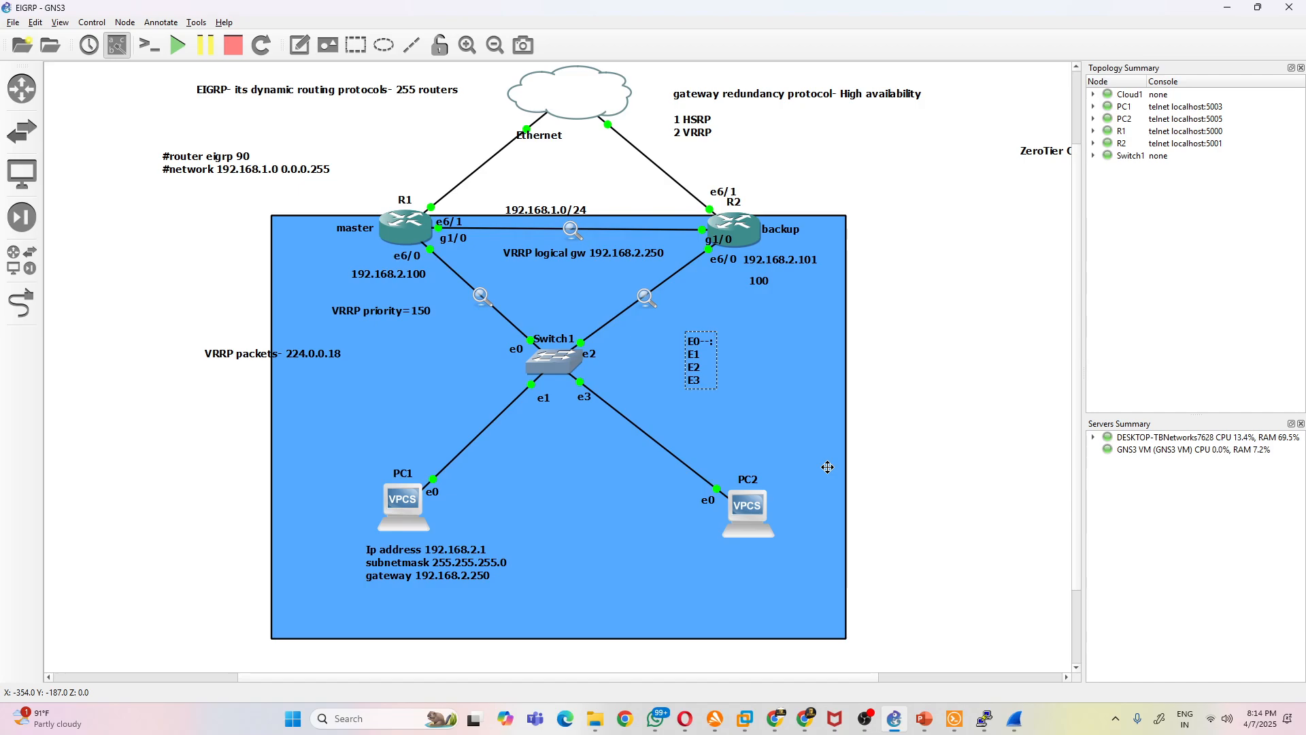
type("5e:12")
- In Wireshark's R2-to-Switch1 capture, open and examine loopback packet 428 and VRRP announcement packet 433, close them and return to GNS3
left_click(1014, 719)
left_click(1113, 645)
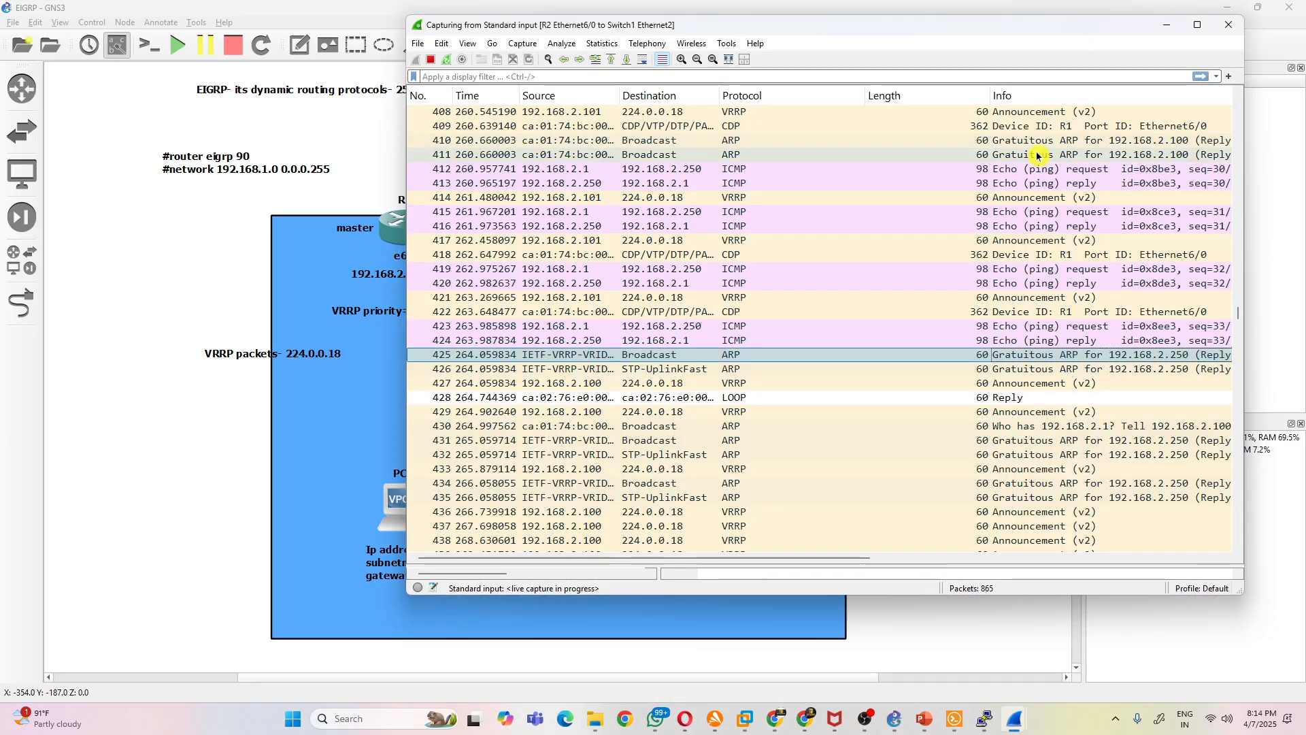
double_click(752, 397)
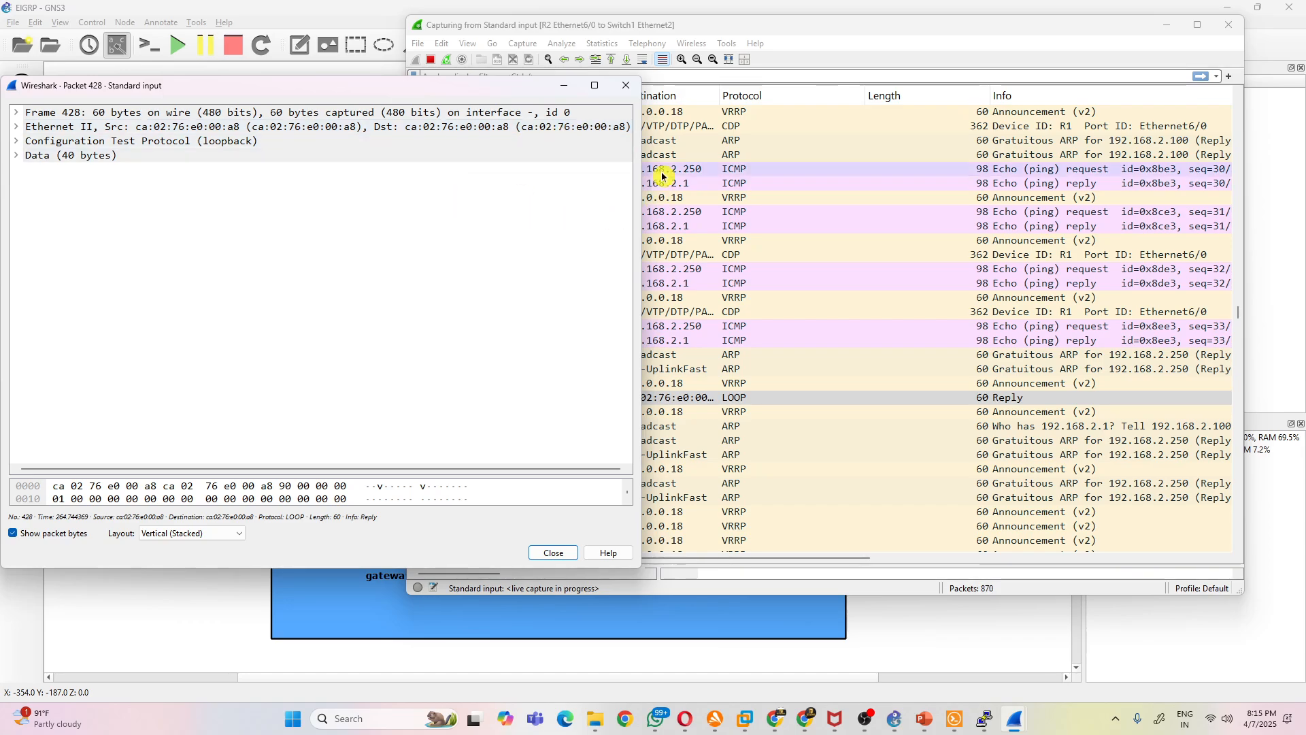
left_click(625, 85)
double_click(755, 468)
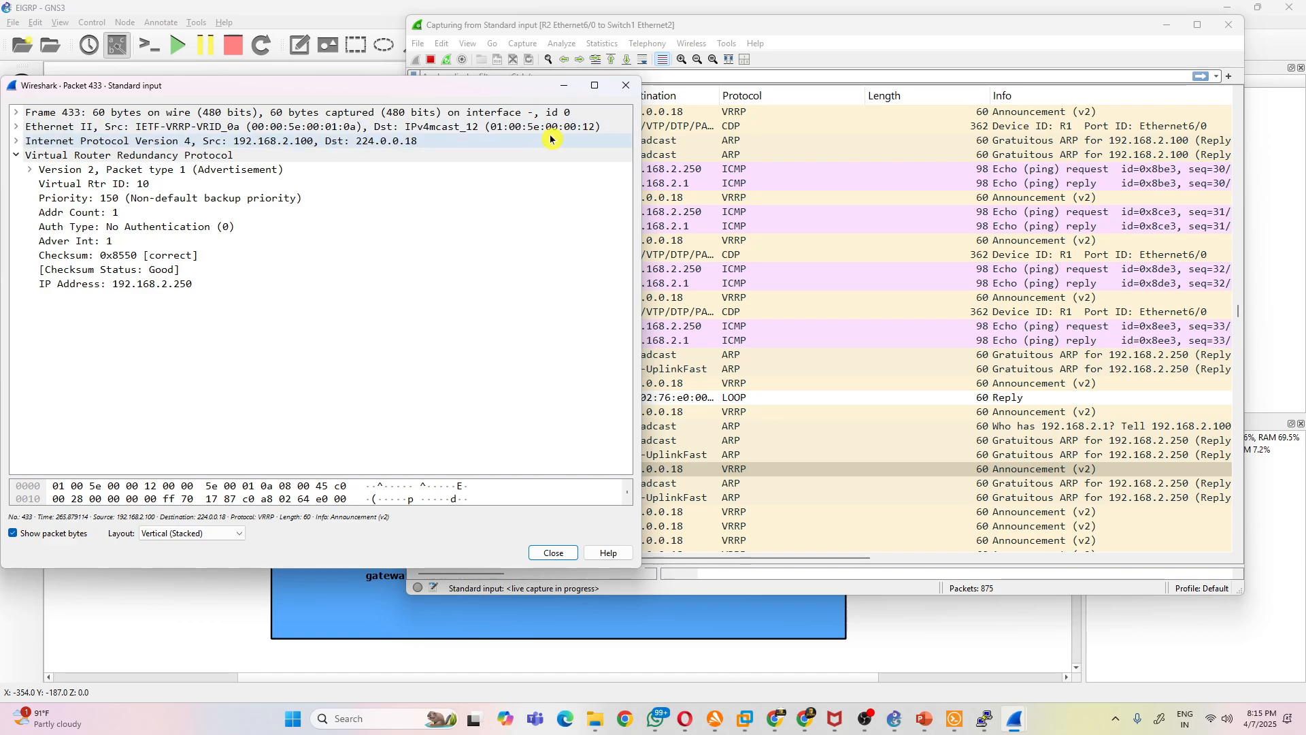
left_click(626, 85)
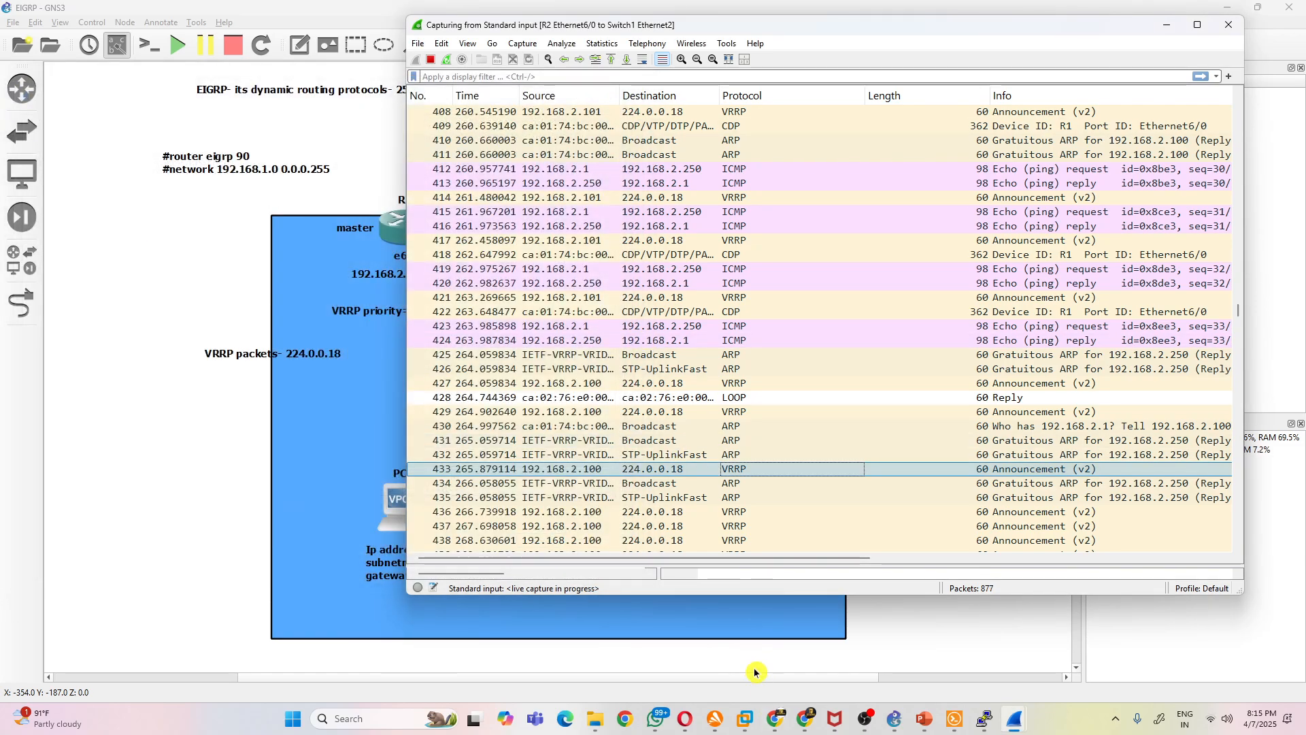
left_click(754, 676)
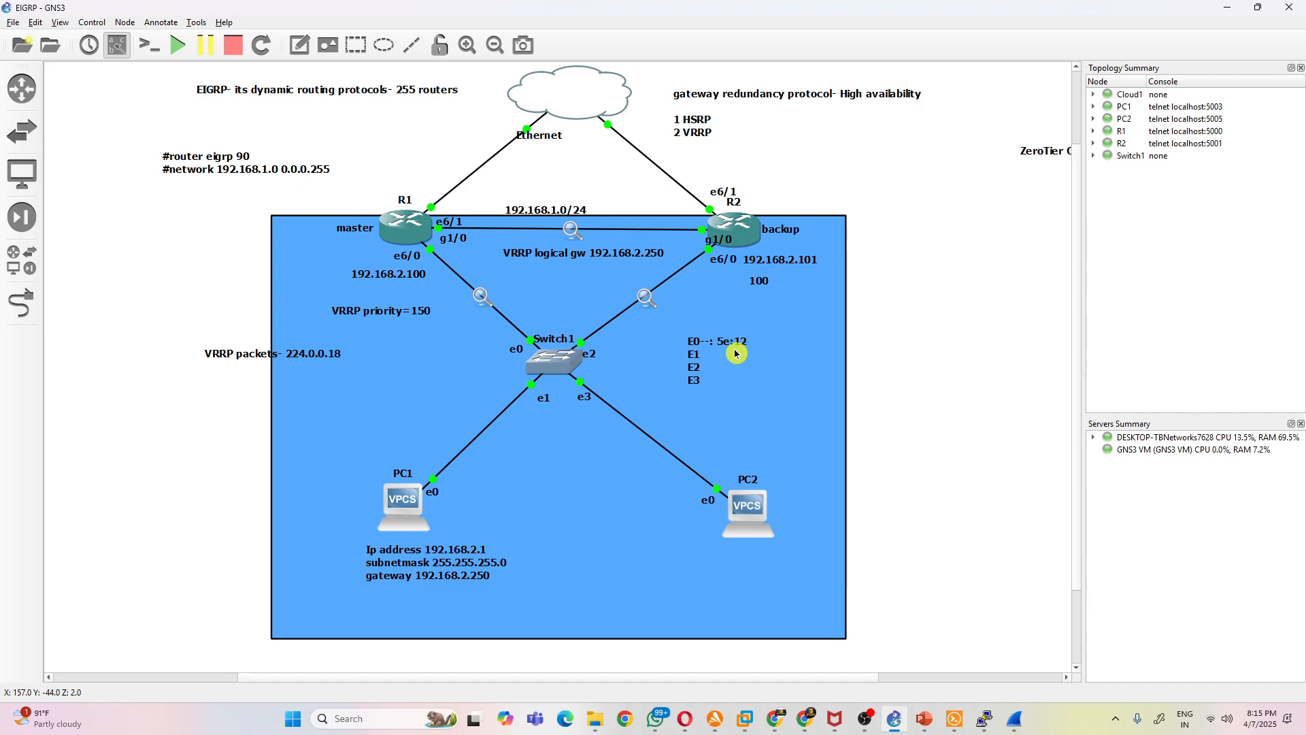
- Move the 5e:12 entry in the port note beside Switch1 to the second line, making it read "E1: 5e:12"
left_click(705, 357)
double_click(701, 355)
left_click(735, 368)
left_click(715, 354)
double_click(722, 345)
left_click(722, 346)
left_click_drag(719, 343, 749, 342)
key("BackSpace")
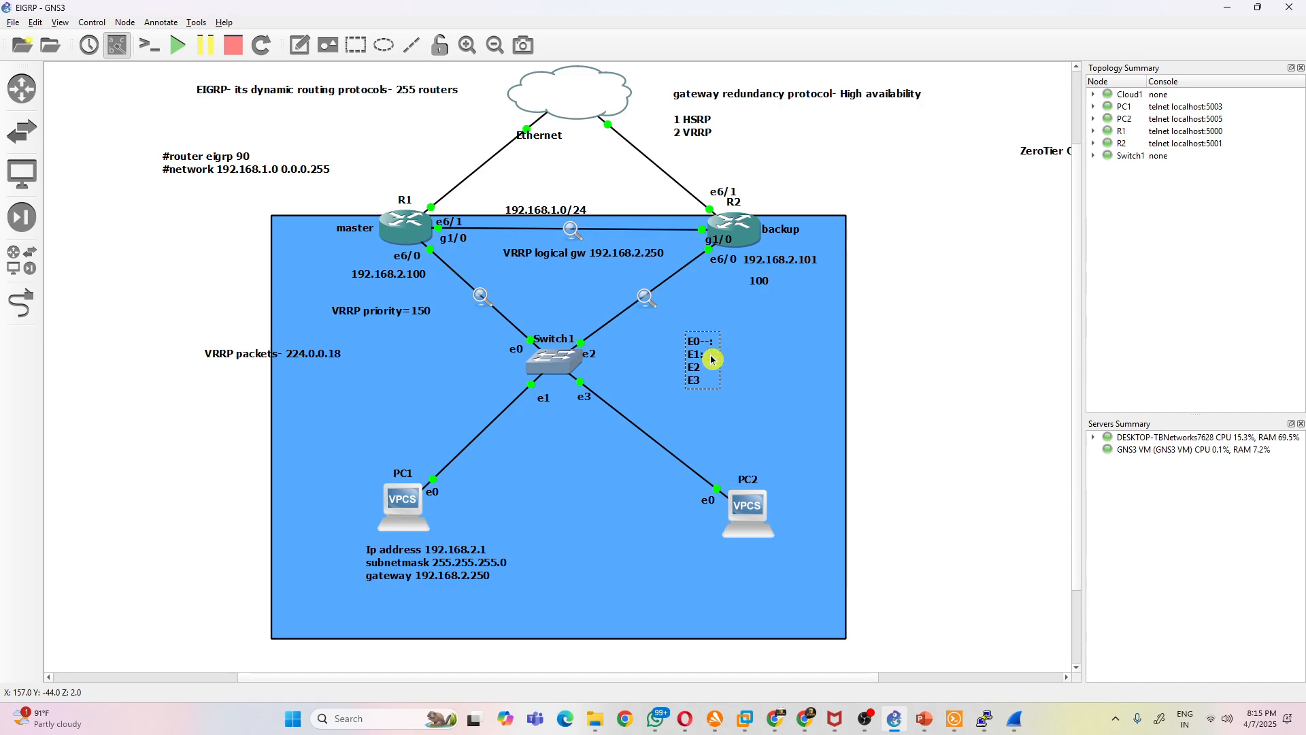
type("5e:12")
left_click(818, 412)
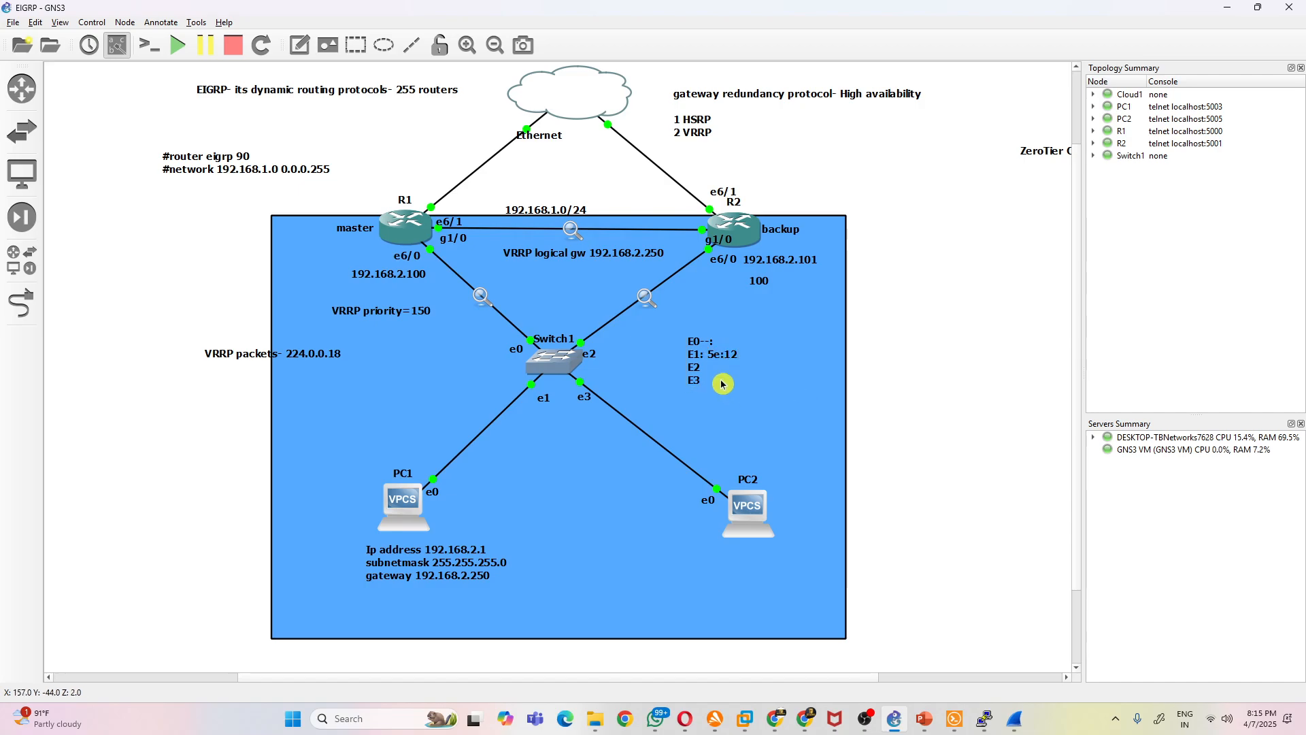
- Open the port note beside Switch1 and highlight the MAC entry on its E1 line without changing it
double_click(719, 359)
left_click(718, 361)
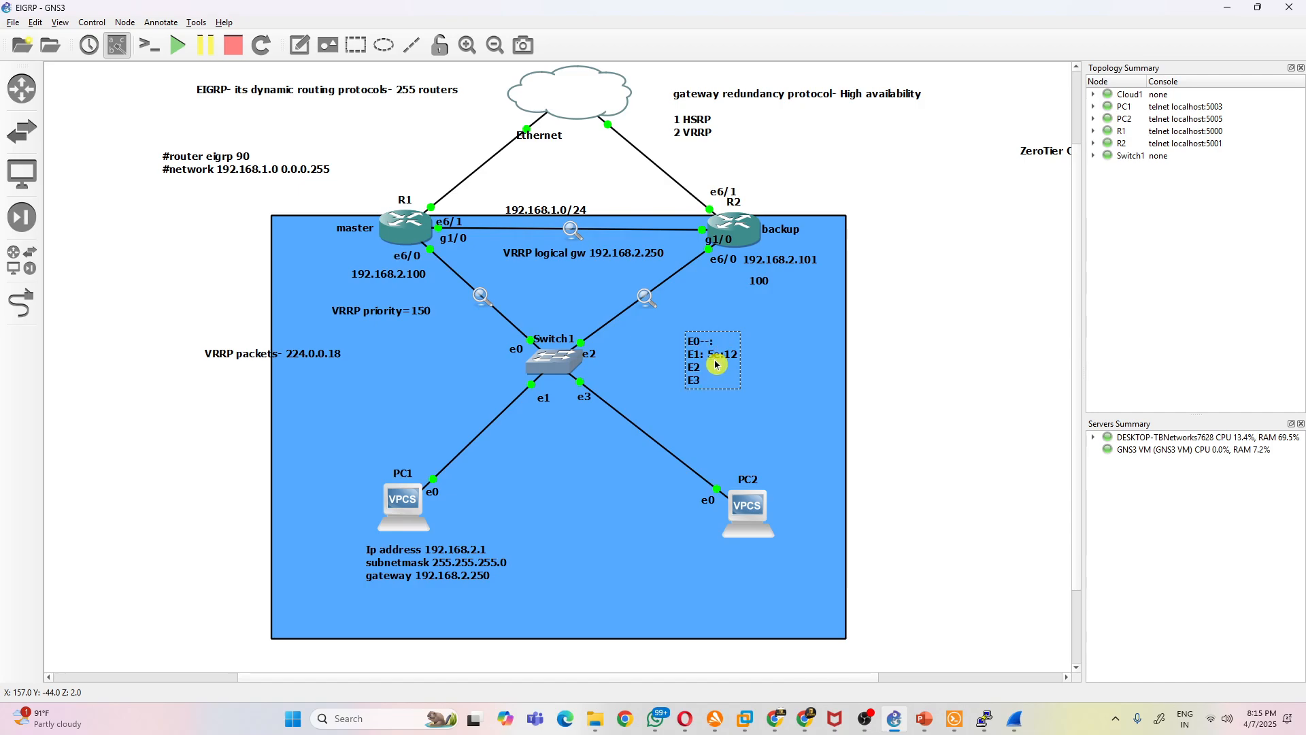
mouse_move(709, 357)
left_mouse_down()
mouse_move(740, 359)
mouse_move(691, 362)
left_mouse_up()
left_click(709, 356)
left_click(782, 391)
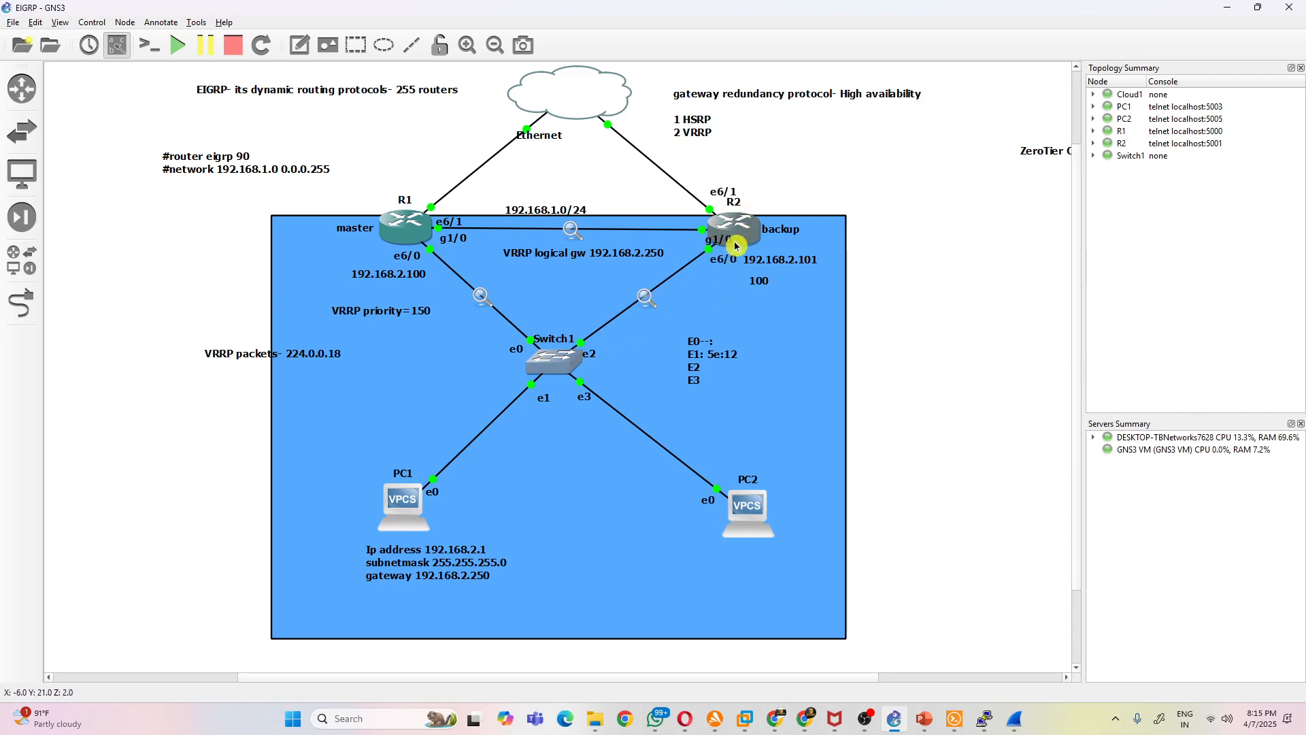
left_click(726, 355)
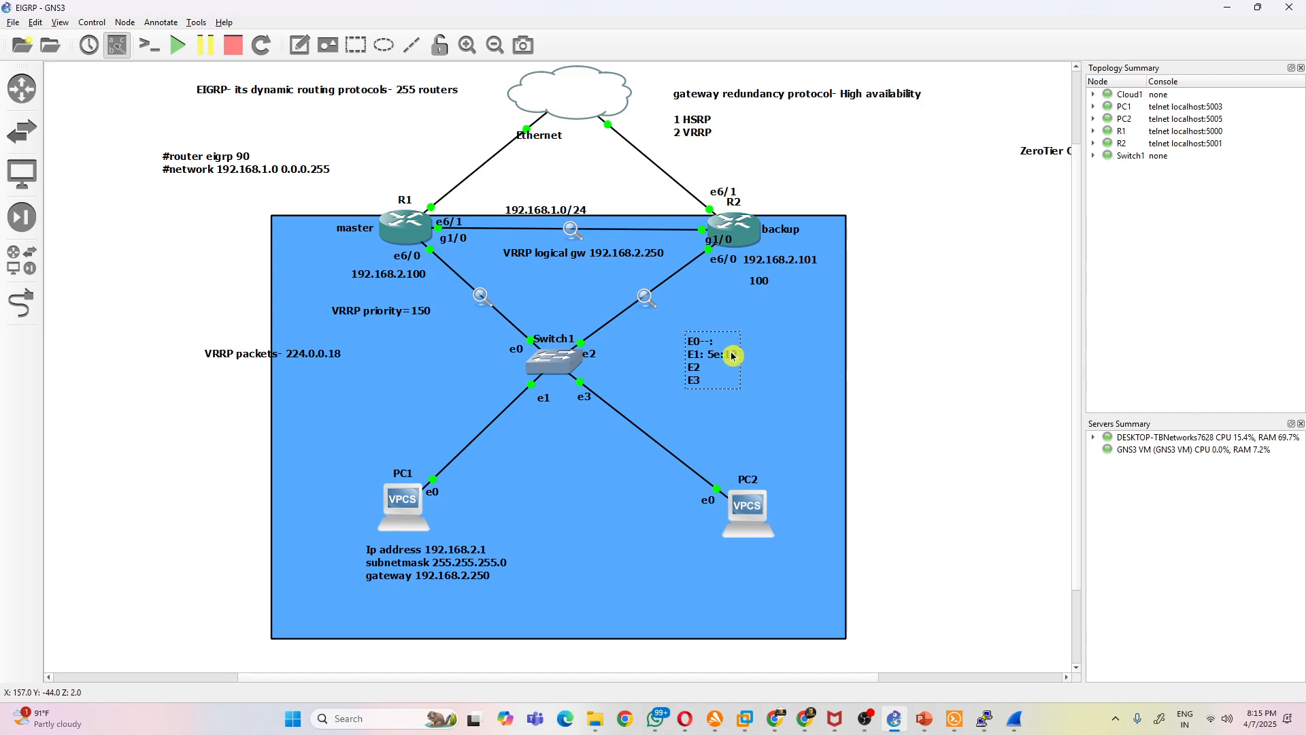
left_click_drag(708, 355, 740, 355)
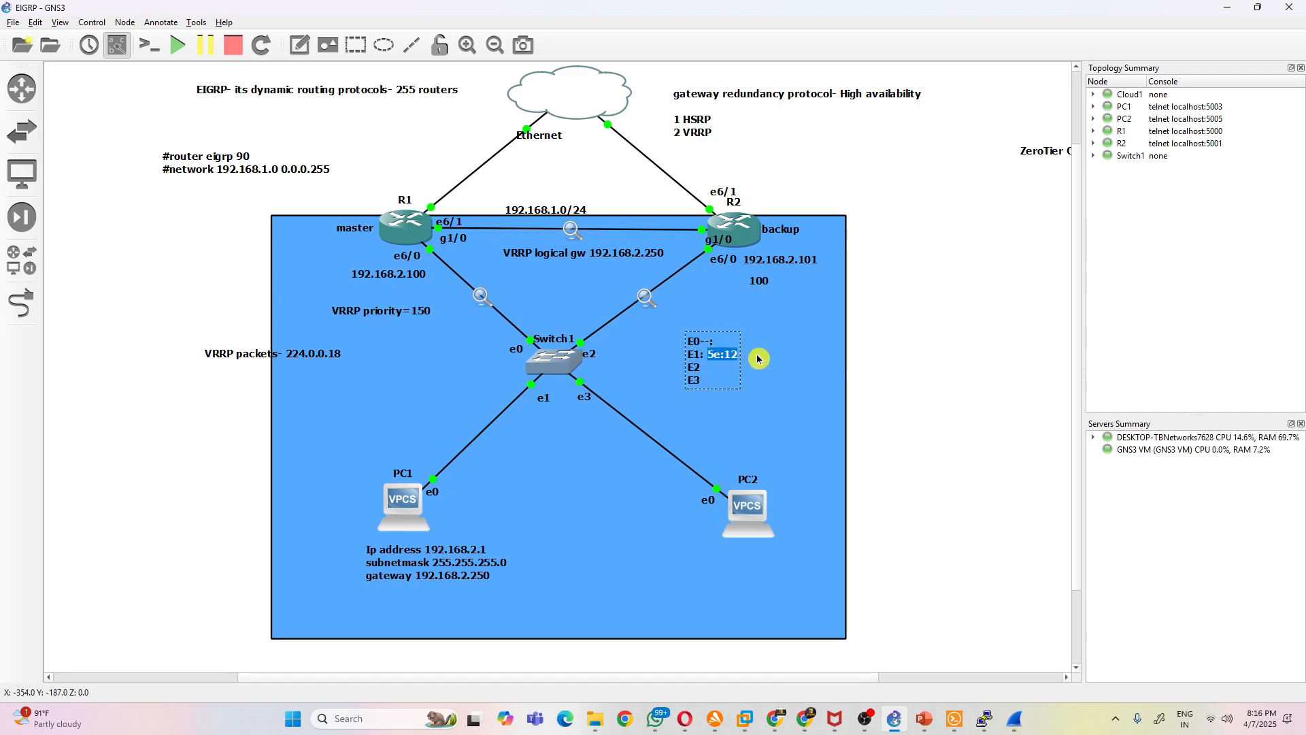
left_click(905, 360)
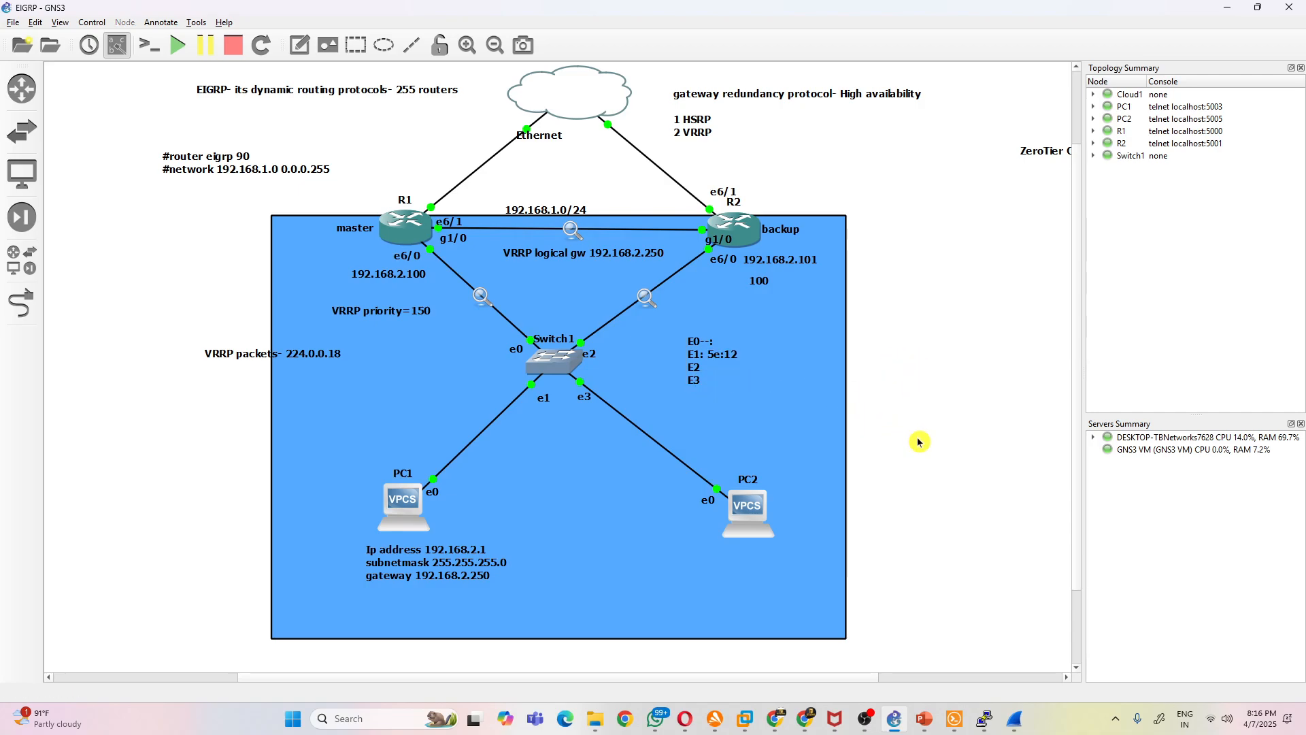
- Reposition the port note slightly closer to Switch1 and shift the VRRP logical gateway label a little toward R1
left_click_drag(714, 383, 650, 384)
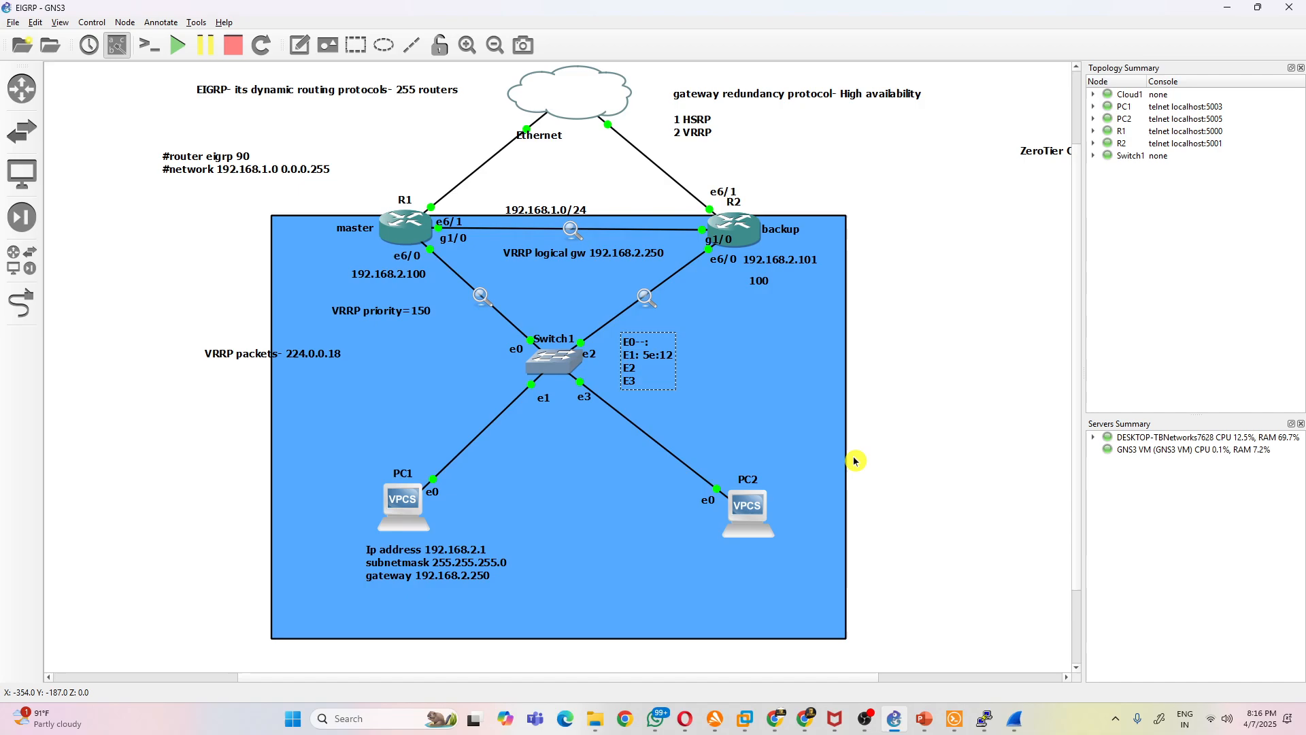
double_click(650, 357)
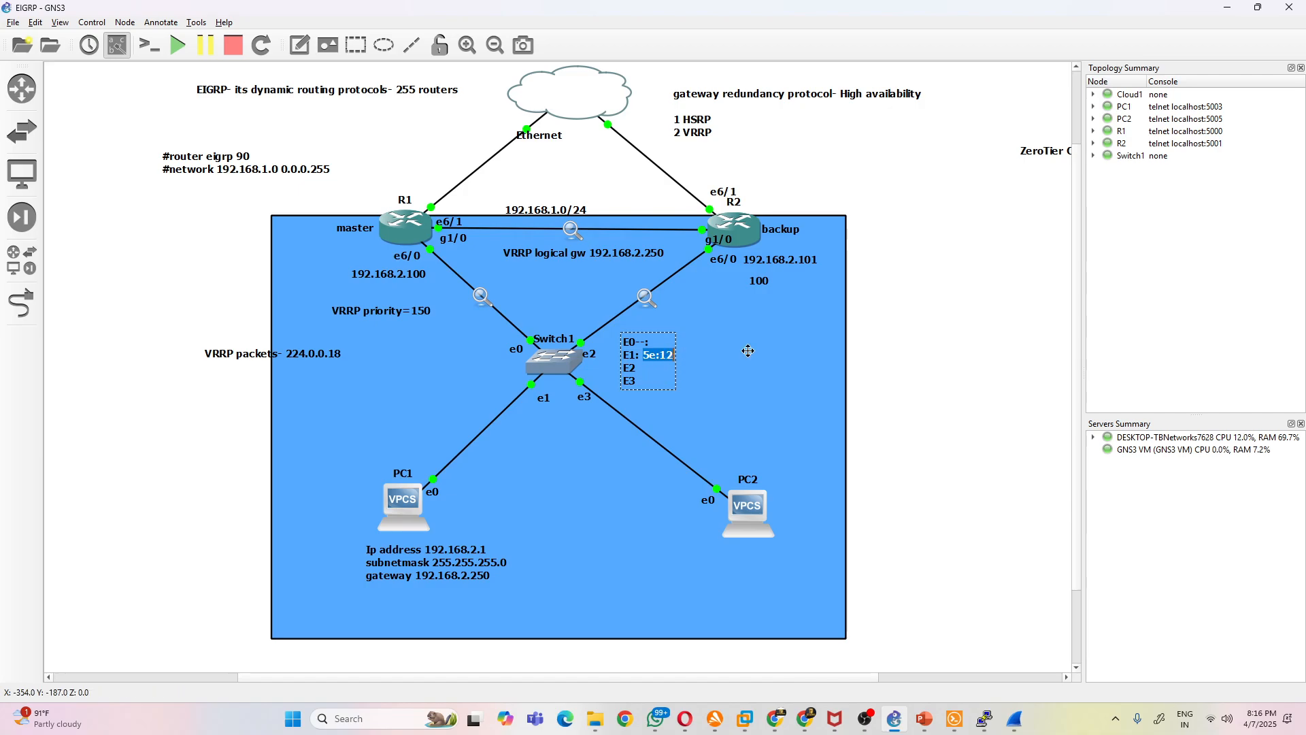
left_click(918, 346)
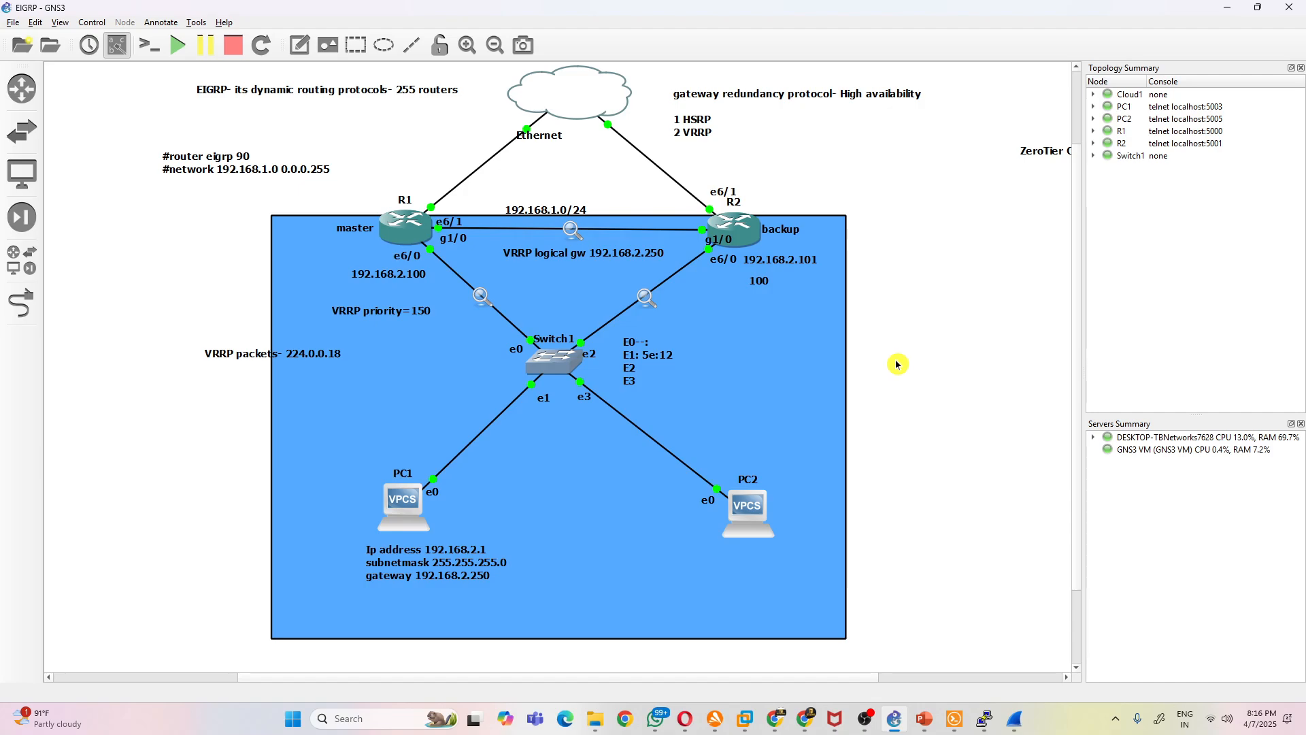
left_click_drag(634, 361, 672, 361)
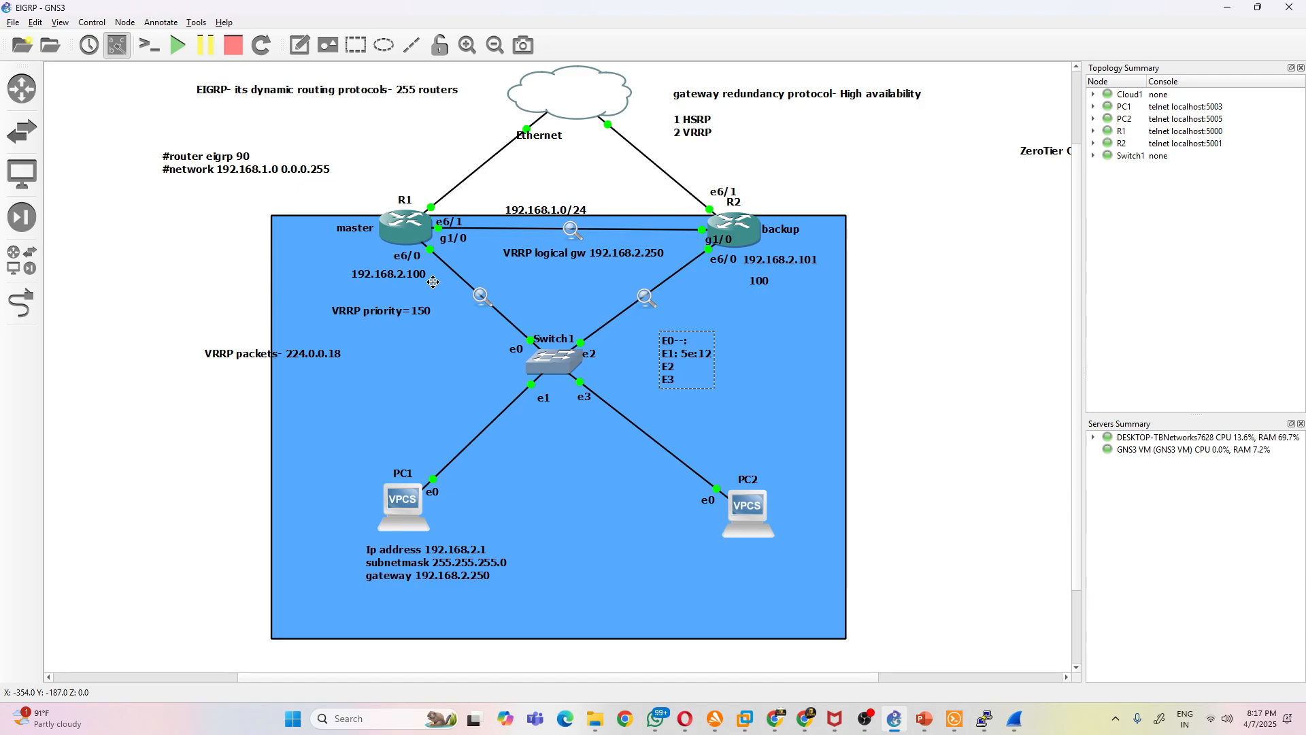
mouse_move(406, 228)
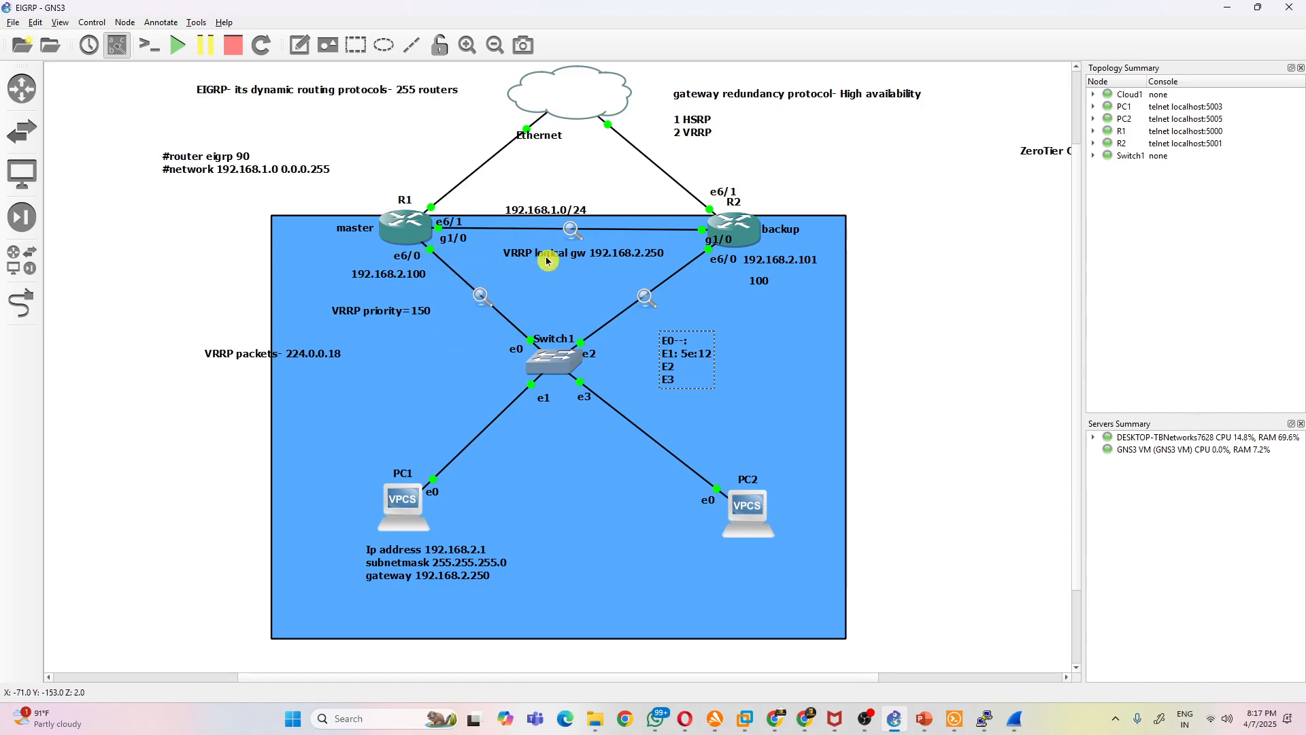
left_click(589, 254)
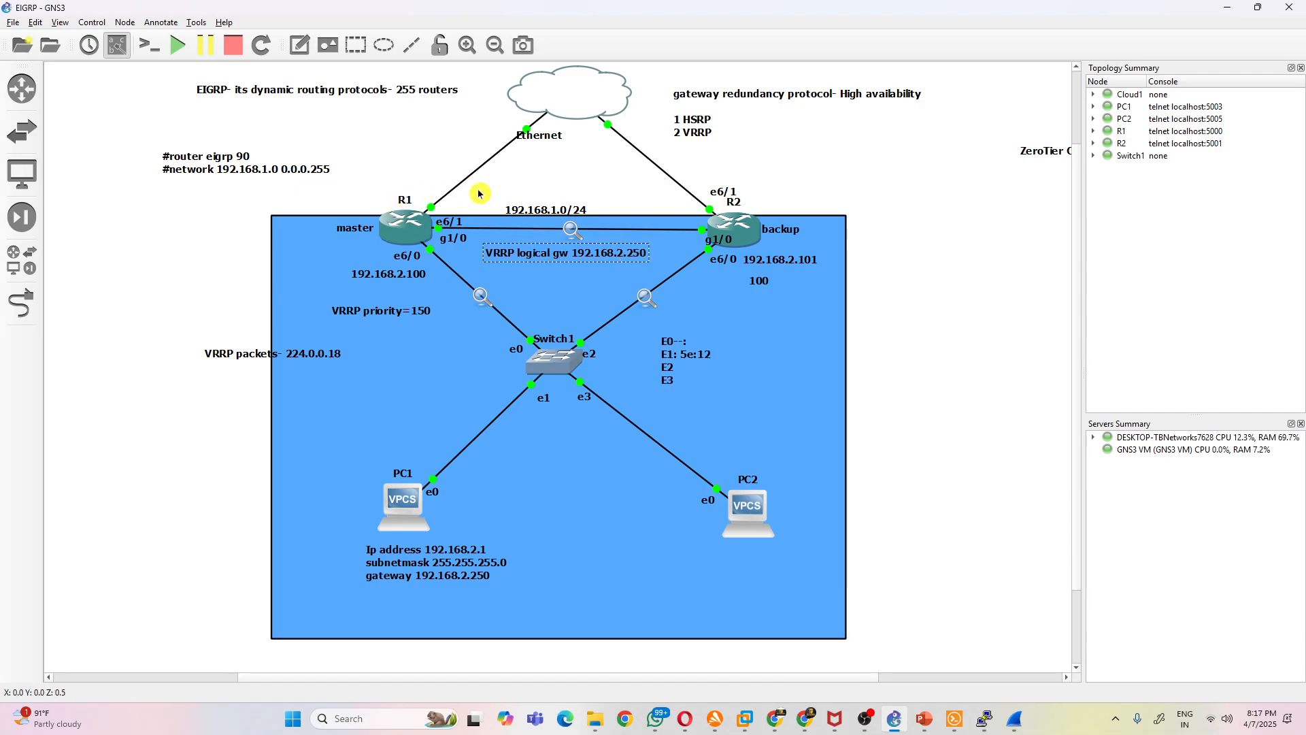
left_click(604, 263)
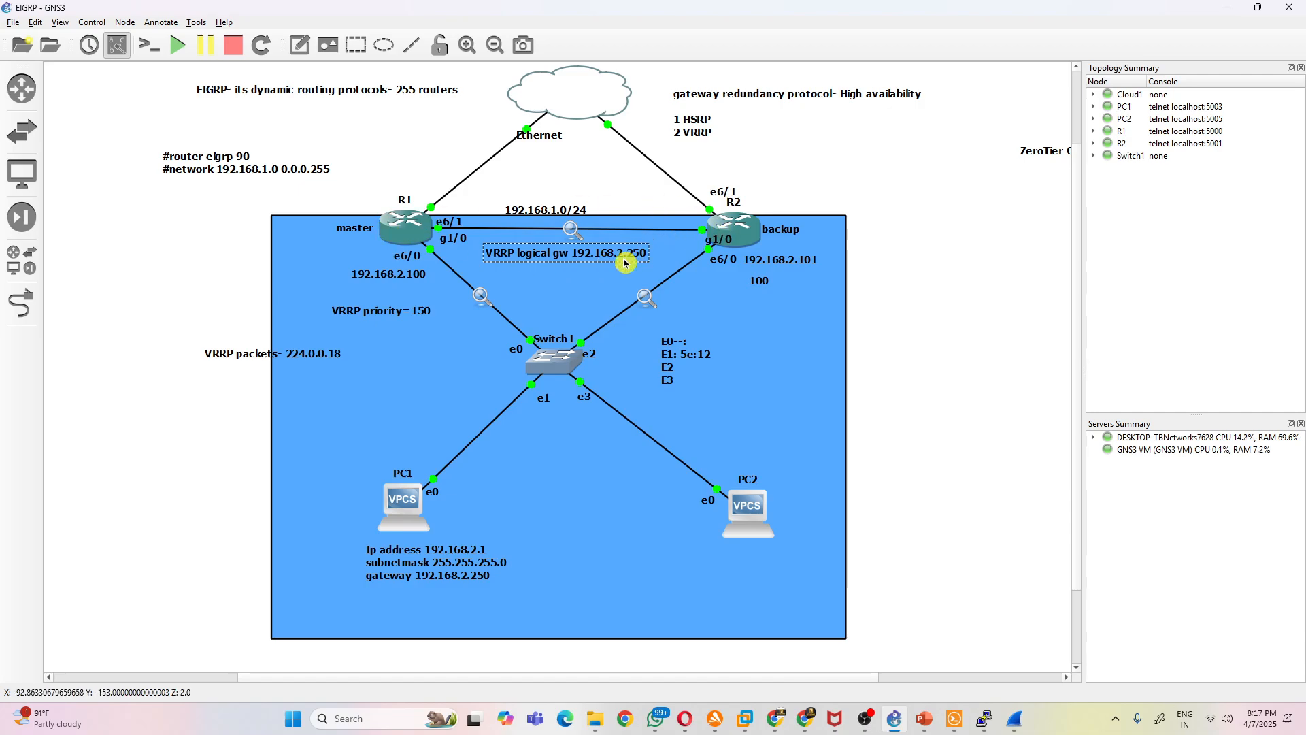
- Try adding 5e:12 to the port note's E0 line as well, and delete it again
left_click(698, 363)
left_click(698, 362)
left_click(701, 346)
type("5e:1")
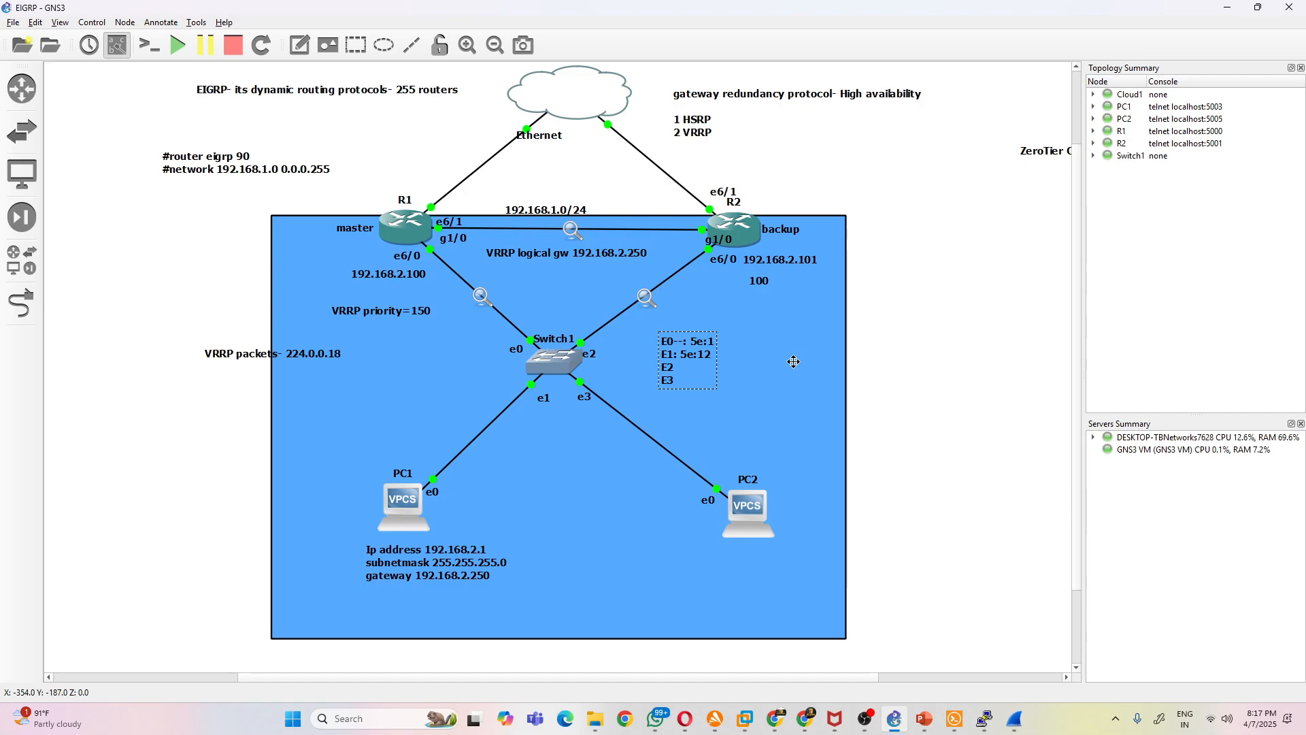
type("2")
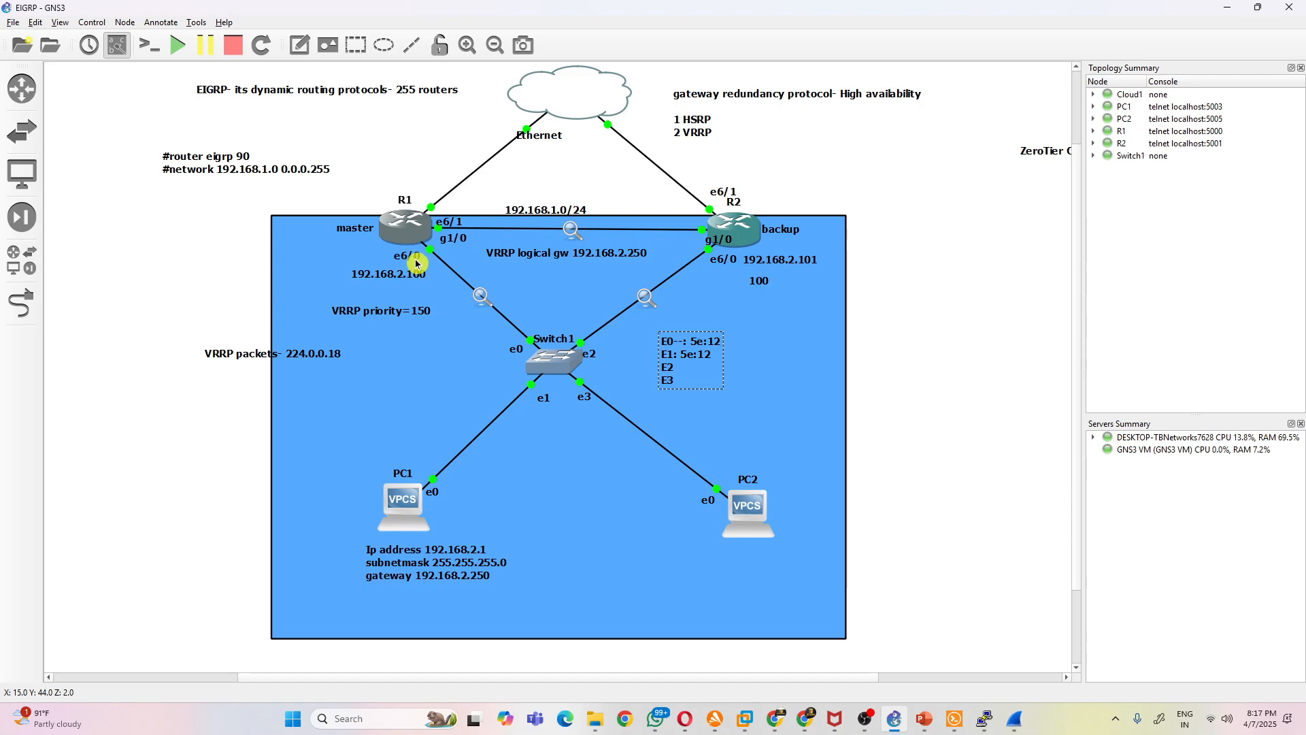
key("BackSpace")
key("BackSpace")
key("BackSpace")
key("BackSpace")
key("BackSpace")
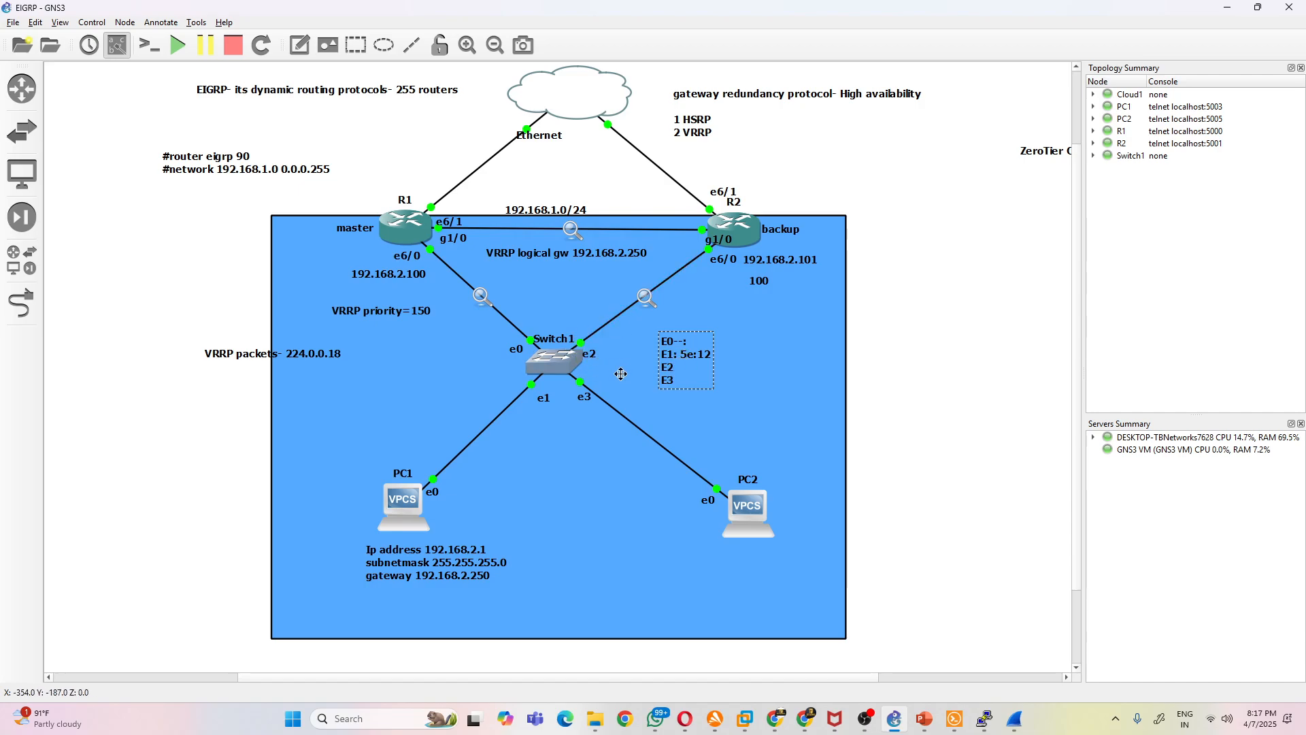
- Move the MAC entry from the port note's E1 line to its E2 line so that it reads "E2-5e:12"
key("BackSpace")
key("BackSpace")
key("BackSpace")
key("BackSpace")
key("BackSpace")
key("BackSpace")
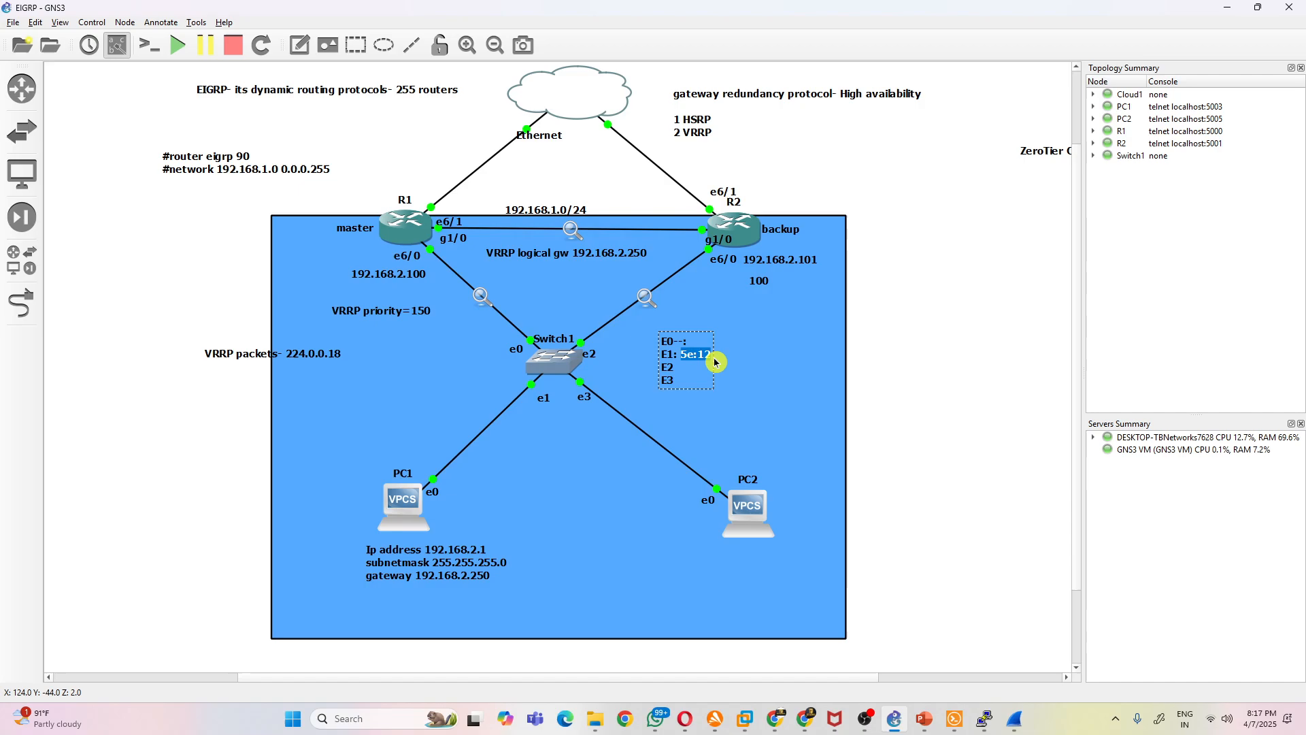
type("-5e:12")
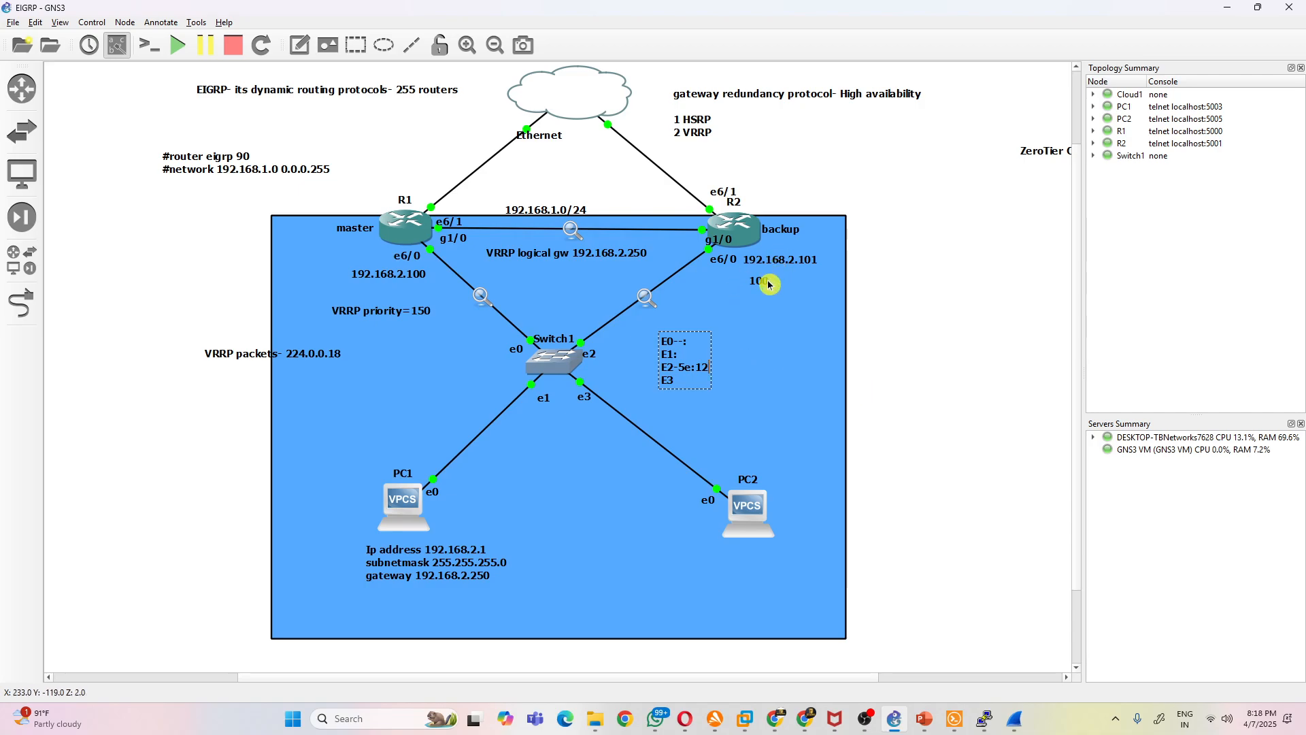
left_click(970, 368)
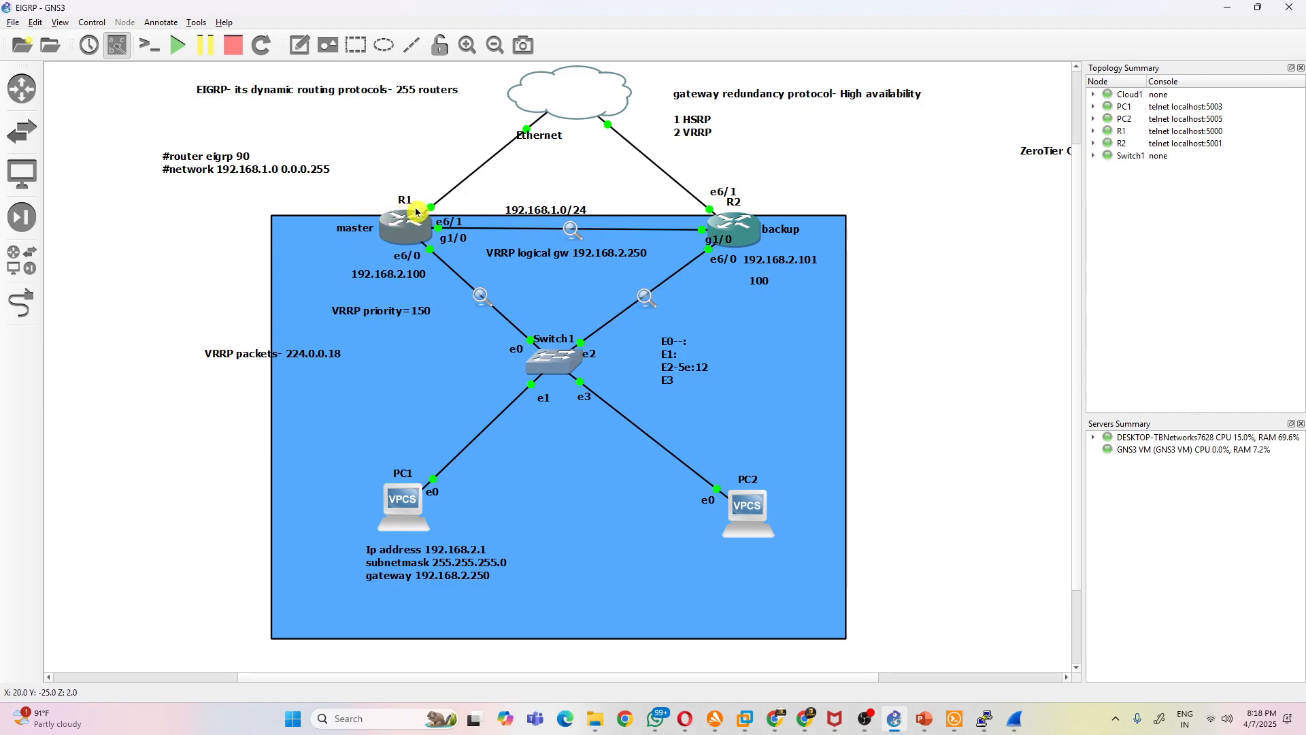
- Move the 5e:12 entry from the port note's E2 line back to the first line so it reads "E0--: 5e:12"
double_click(675, 373)
left_click(683, 371)
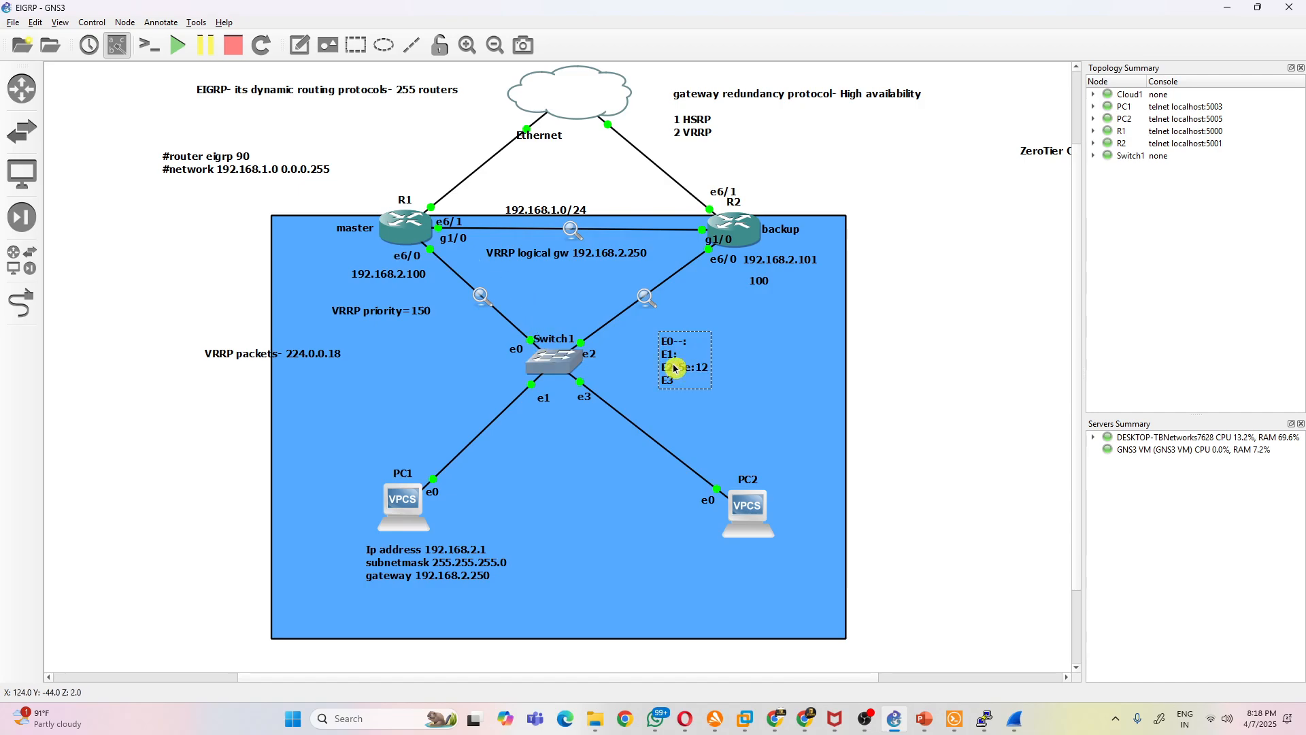
left_click_drag(680, 369, 723, 375)
key("ctrl+c")
key("BackSpace")
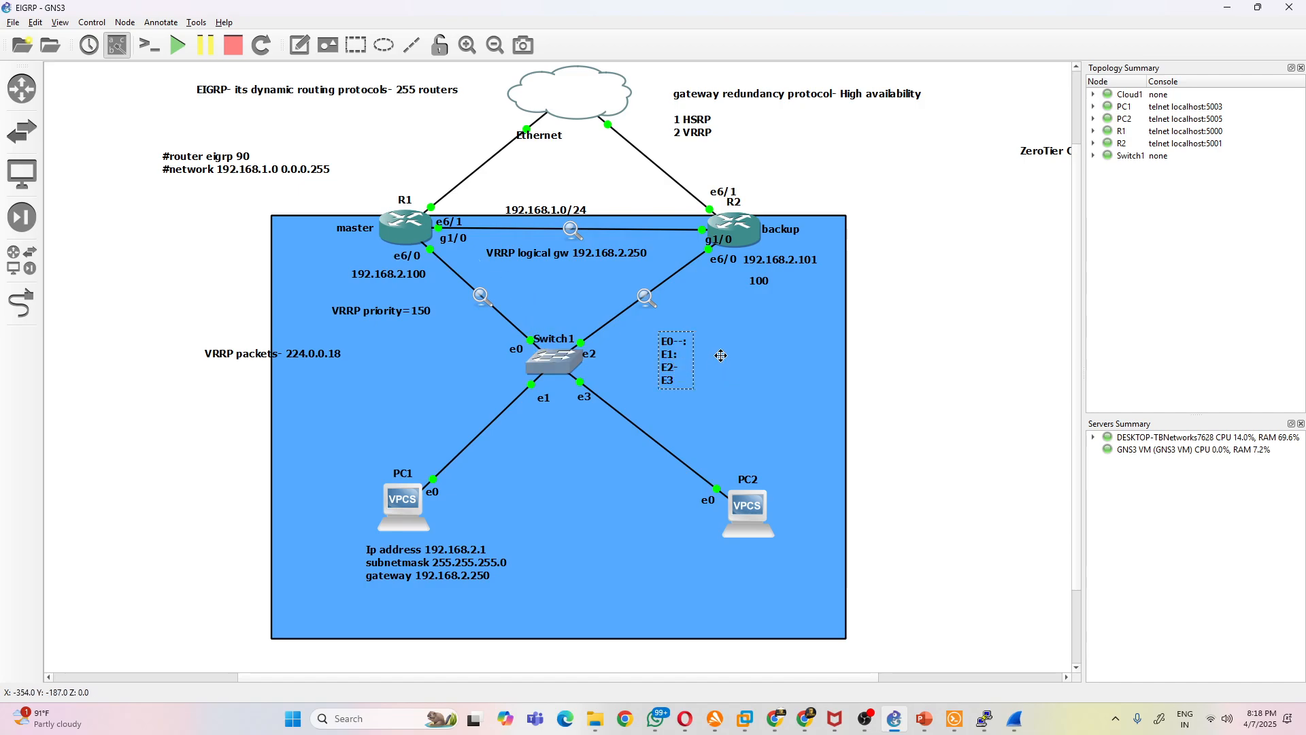
left_click(689, 345)
key("ctrl+v")
left_click(947, 405)
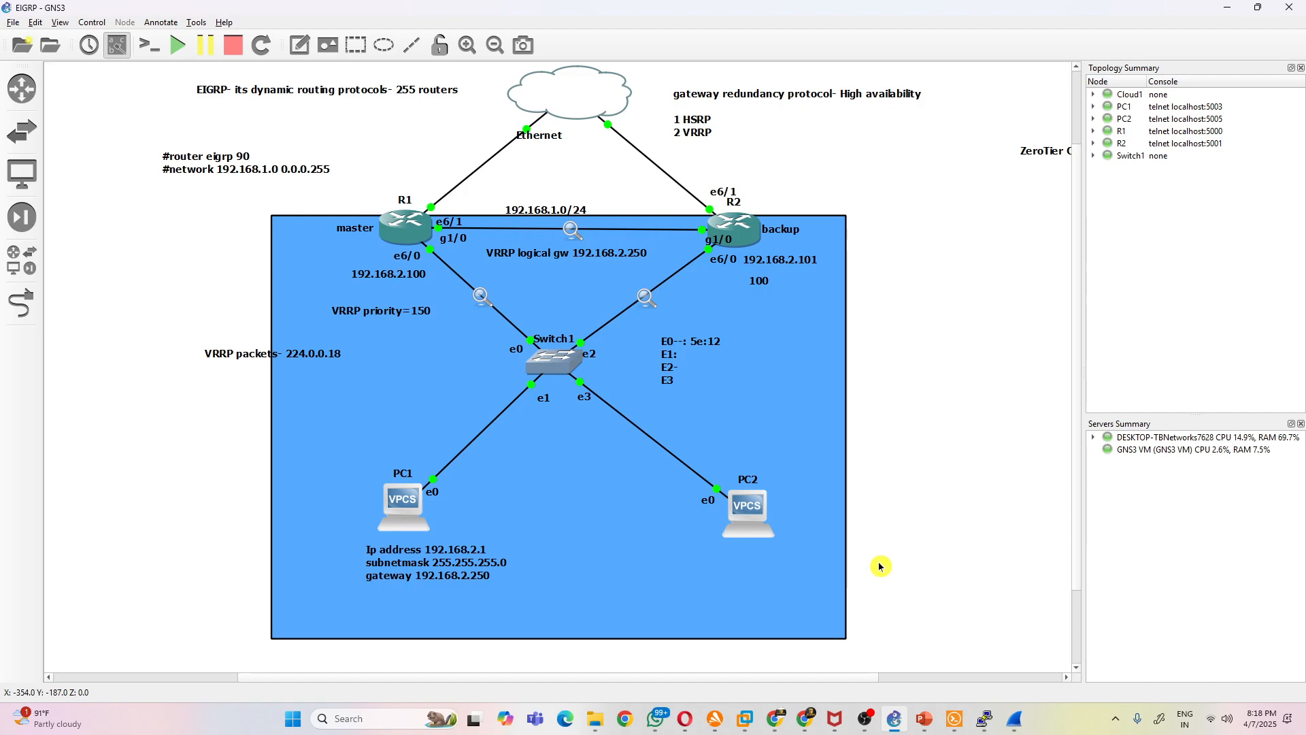
- Switch to PC1's PuTTY console, rerun "trace 192.168.2.250", highlight the traced hop and return to the GNS3 topology
scroll(879, 566, "up", 2)
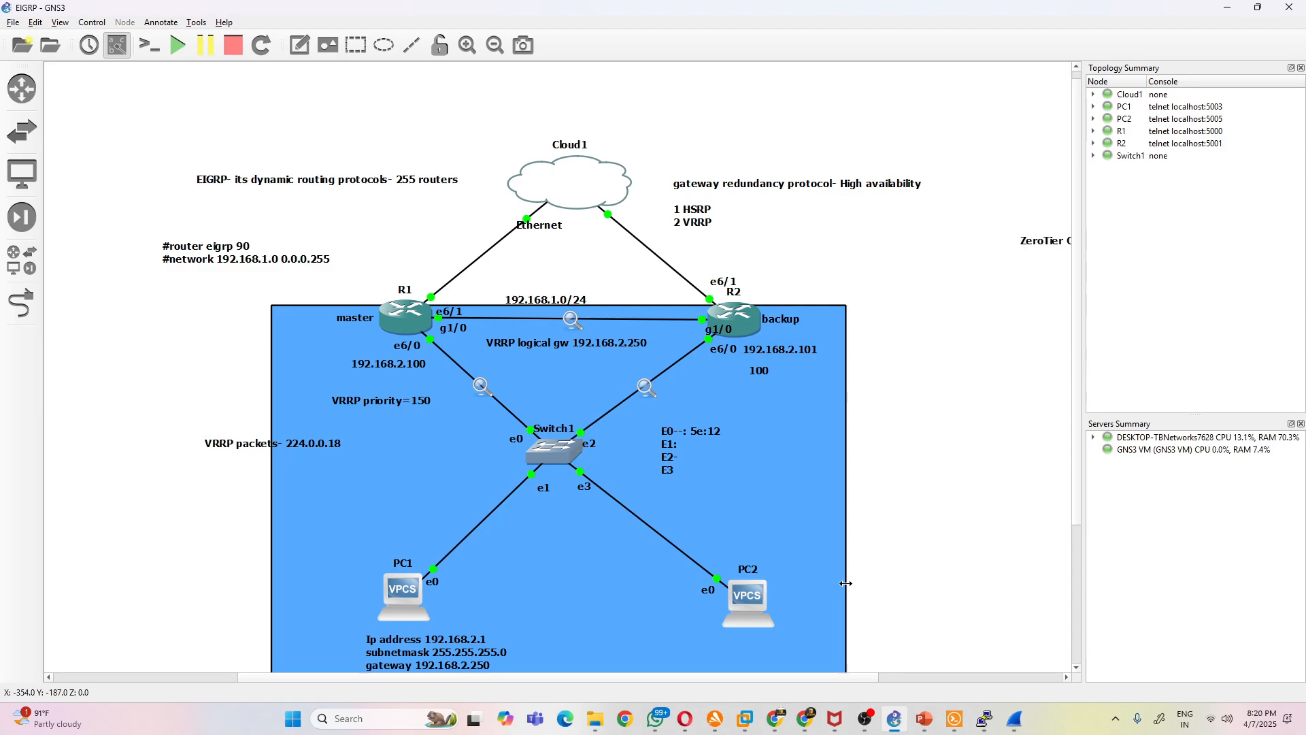
left_click(958, 719)
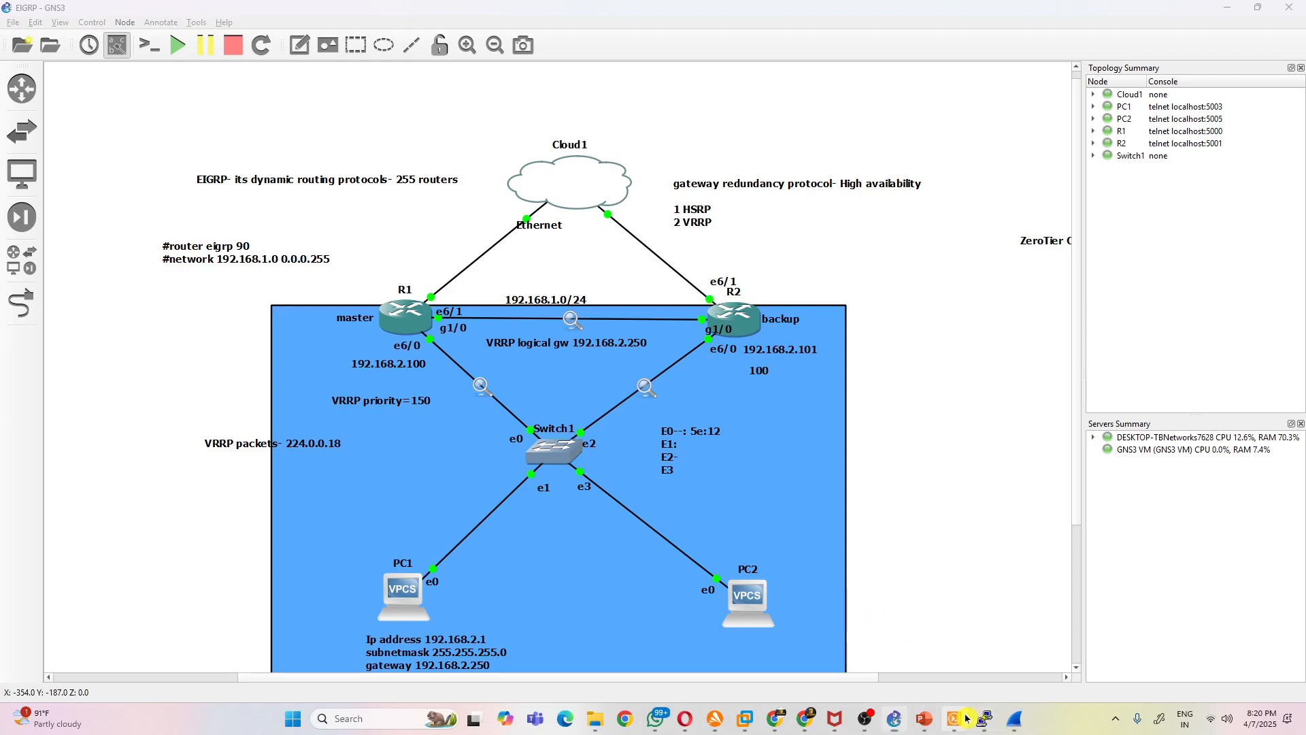
mouse_move(984, 719)
left_click(1087, 679)
key("Up")
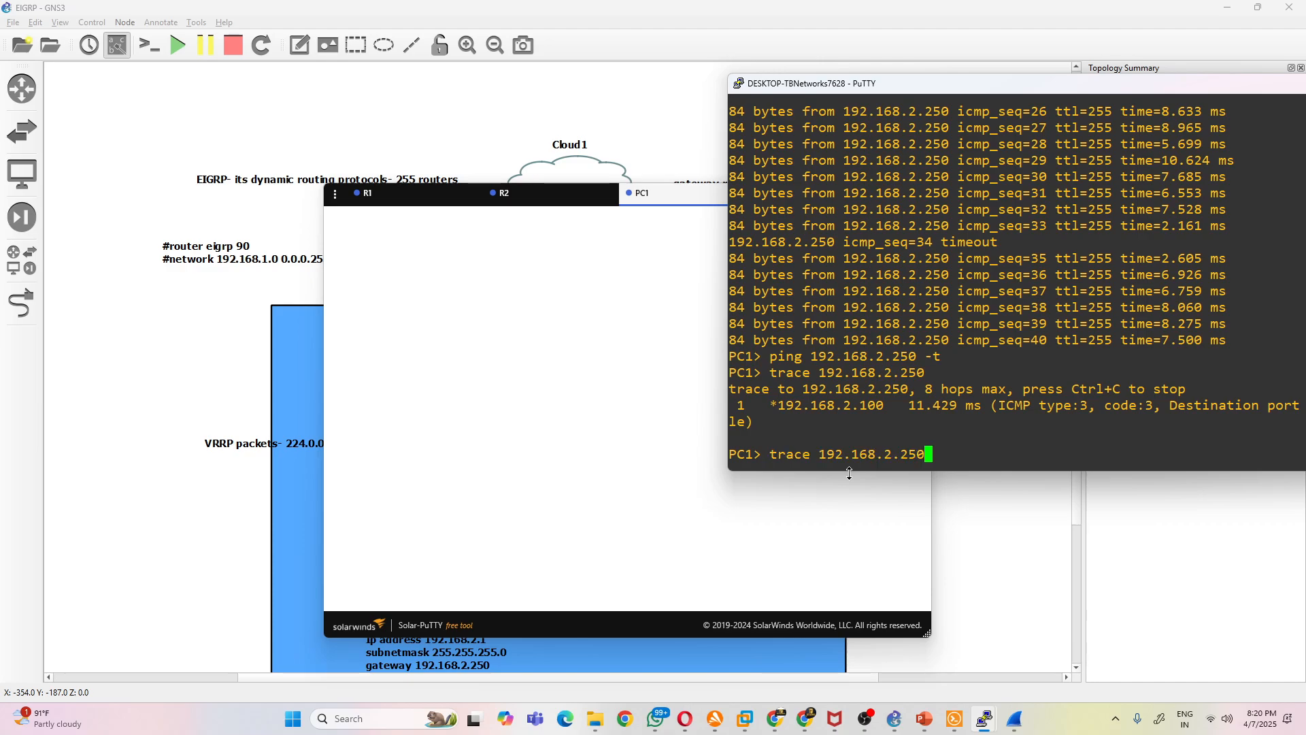
key("Return")
mouse_move(771, 406)
left_mouse_down()
mouse_move(861, 390)
mouse_move(887, 402)
left_mouse_up()
left_click(990, 544)
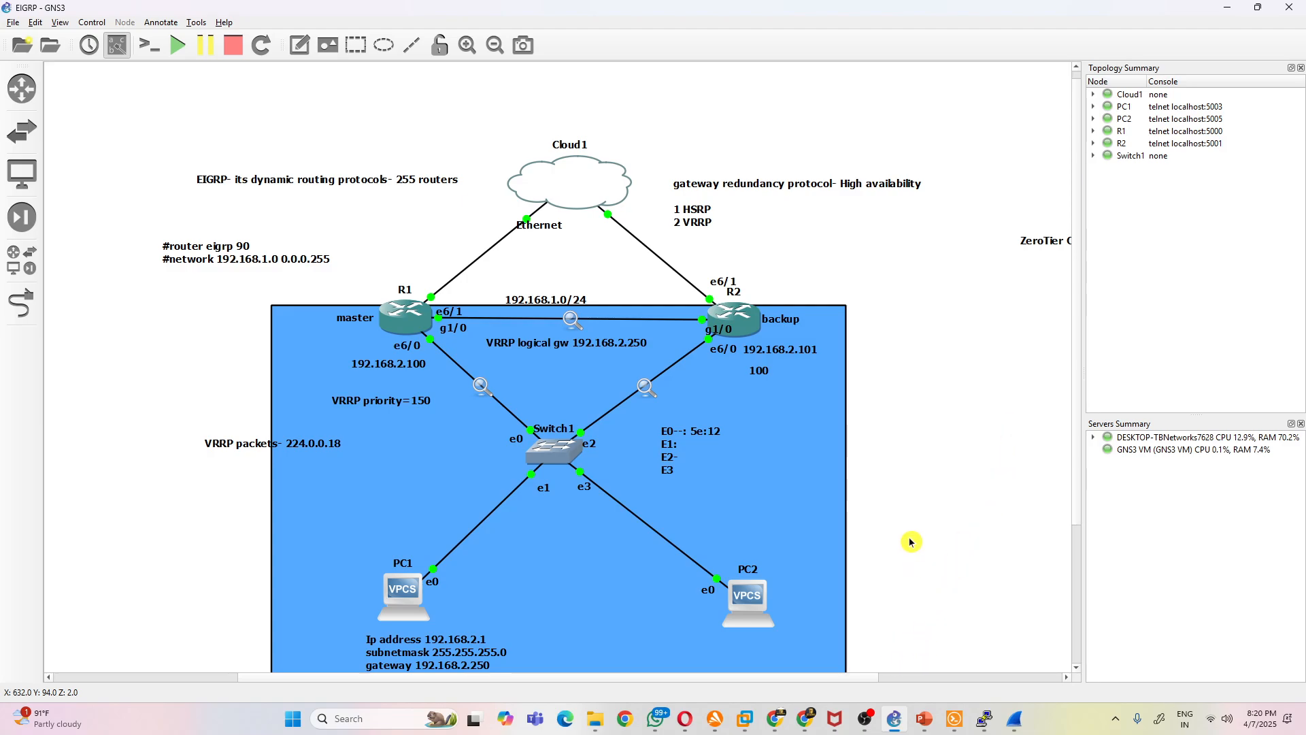
- Examine the gateway redundancy note, Cloud1 and R2's interface connections in the topology
scroll(911, 542, "down", 3)
scroll(912, 547, "up", 3)
left_click(752, 184)
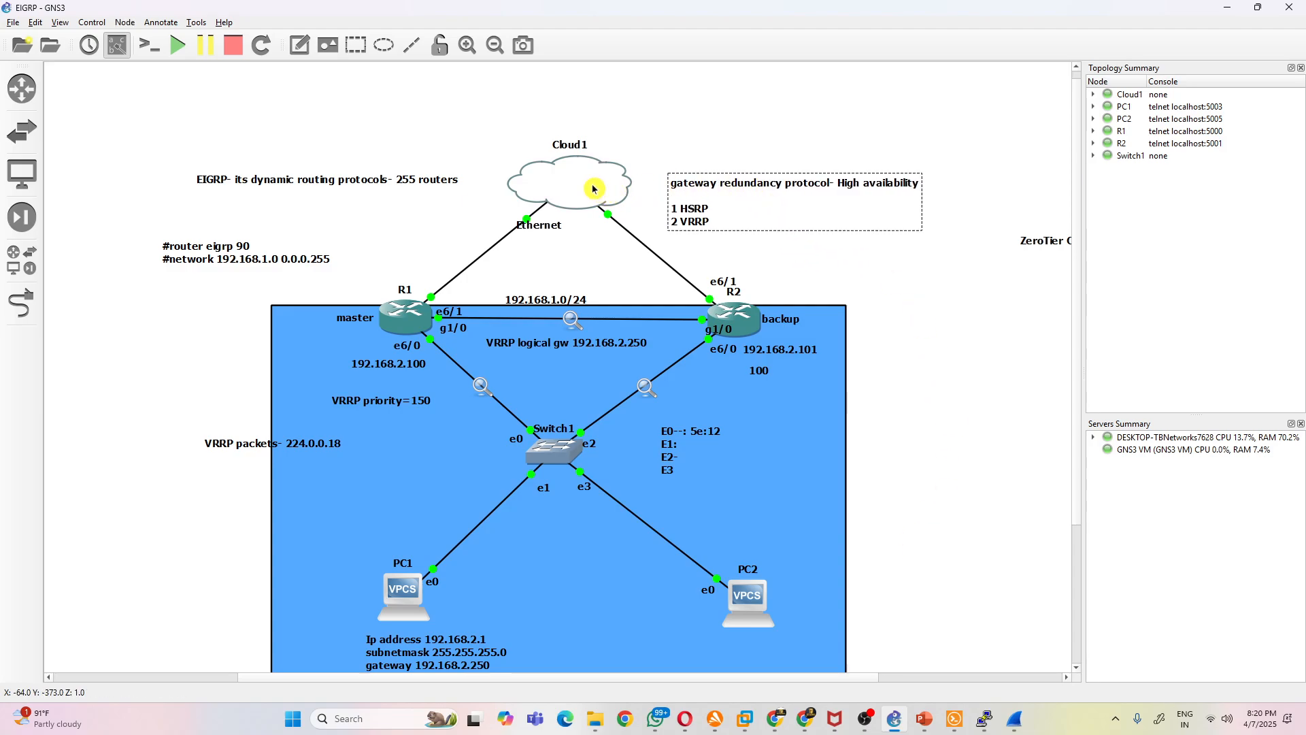
mouse_move(591, 191)
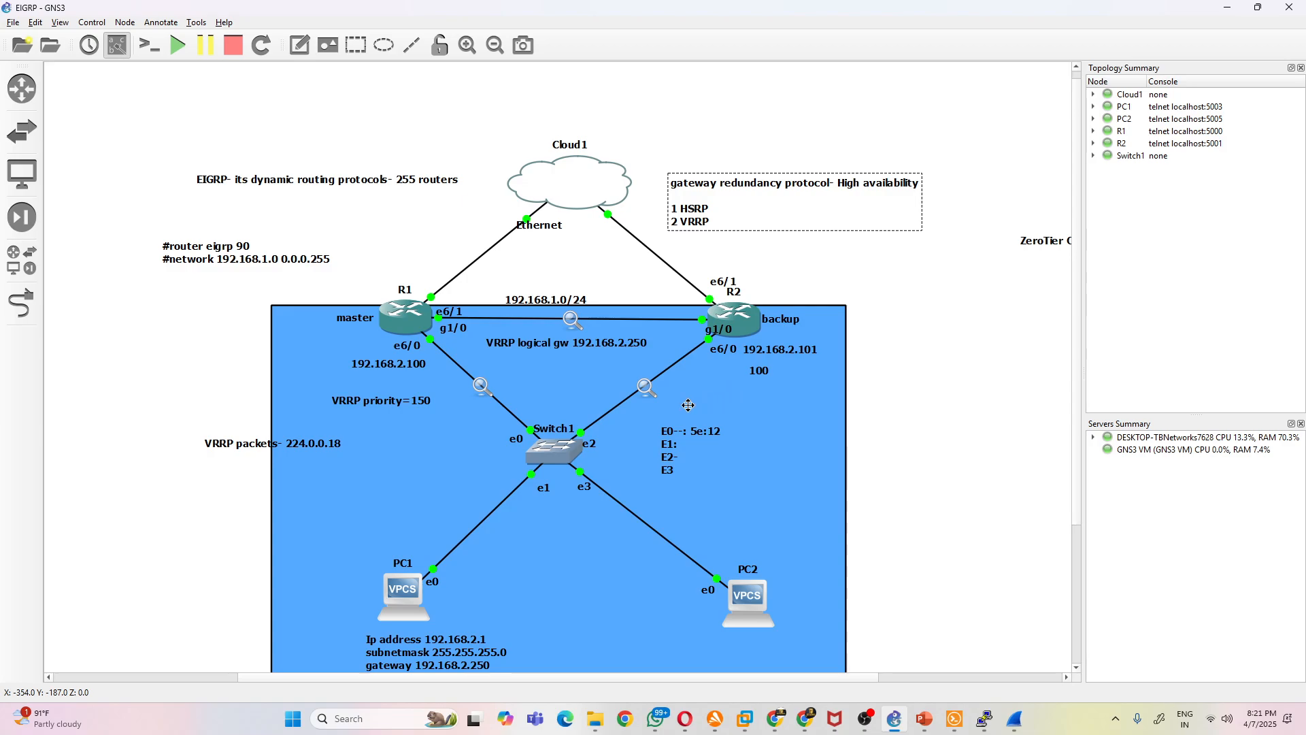
mouse_move(743, 312)
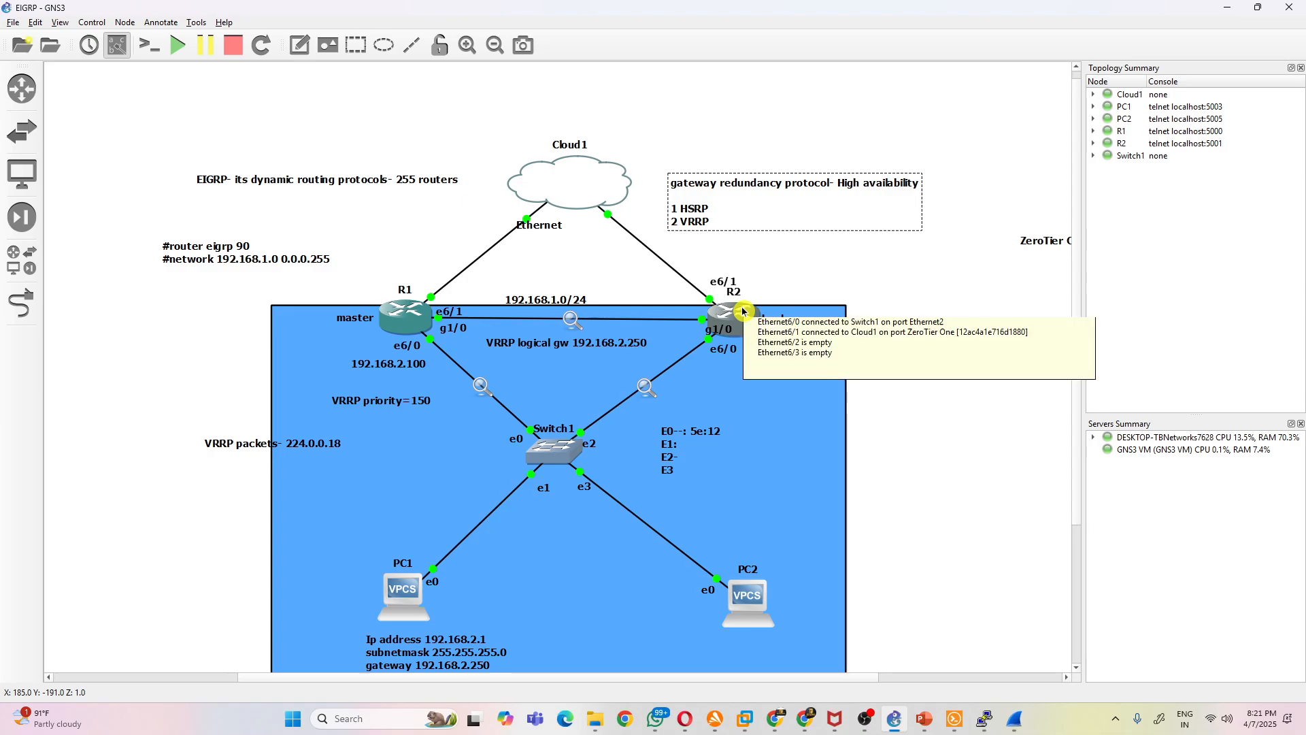
- Deselect the gateway redundancy note and permanently delete the Cloud1 node from the topology
mouse_move(424, 331)
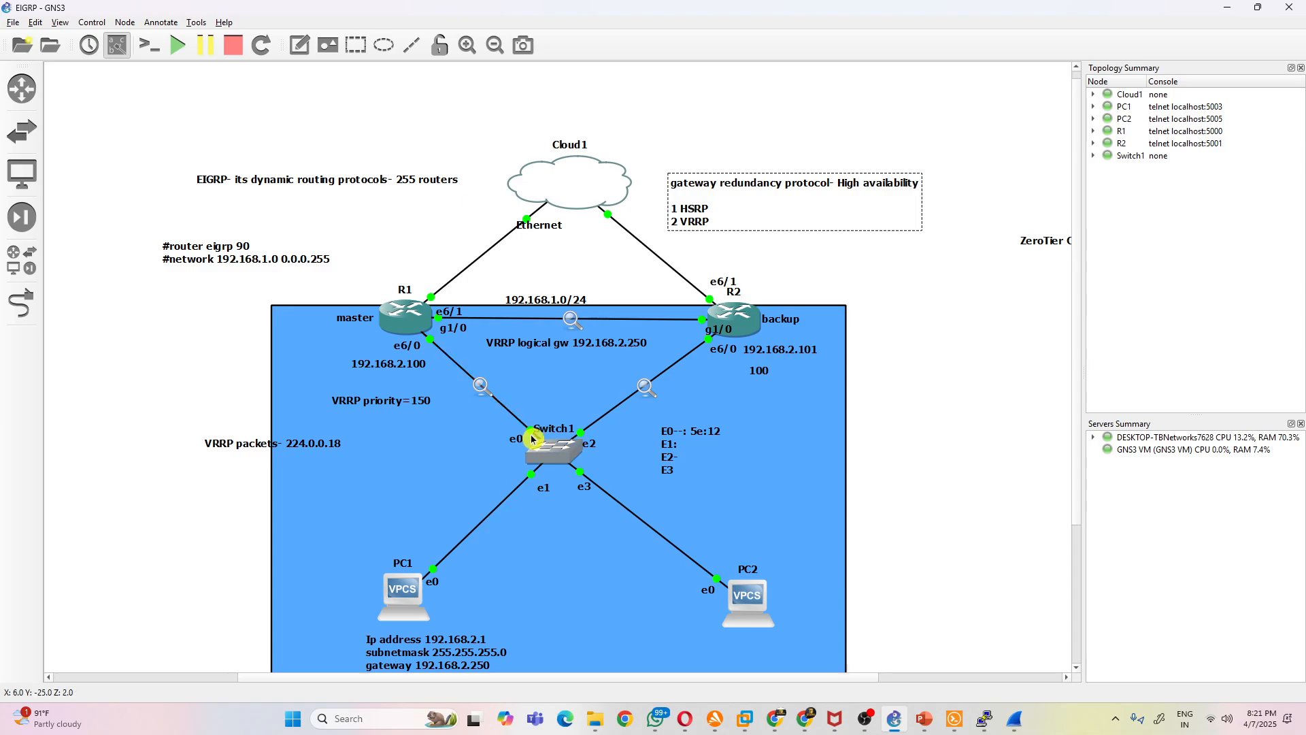
left_click(879, 446)
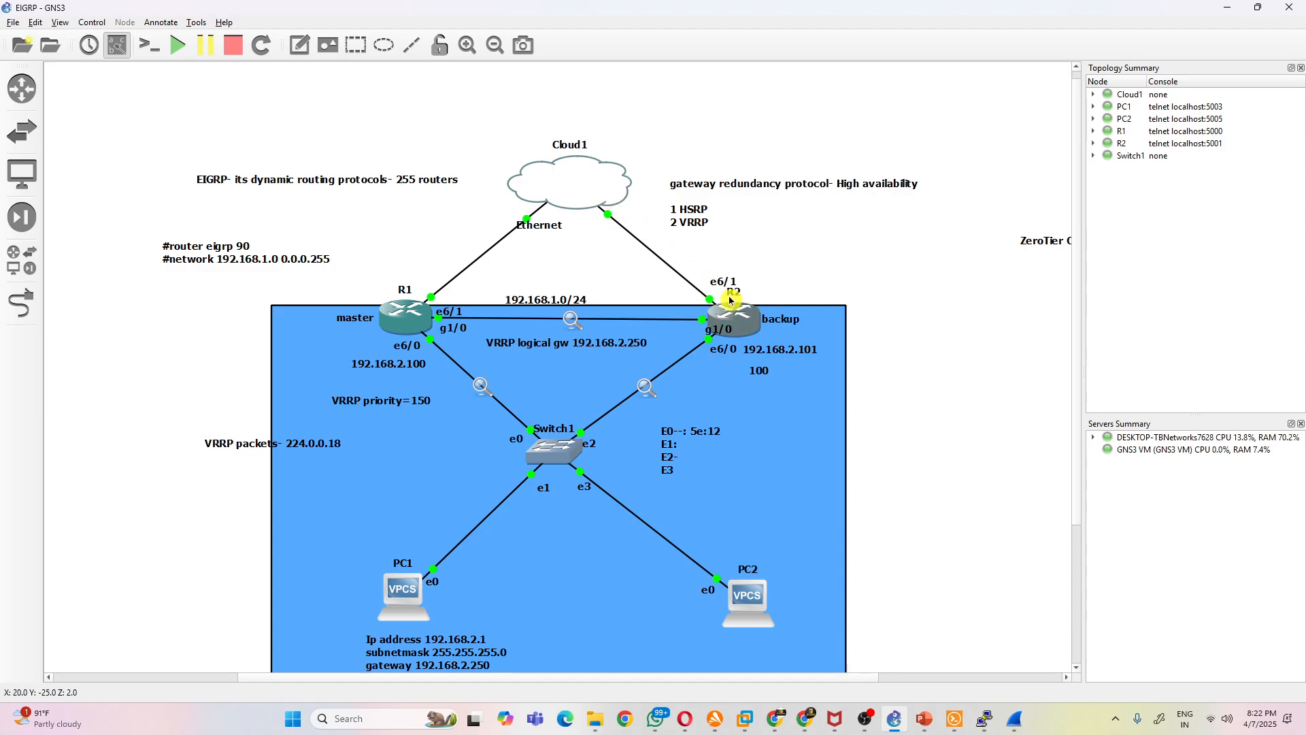
mouse_move(624, 204)
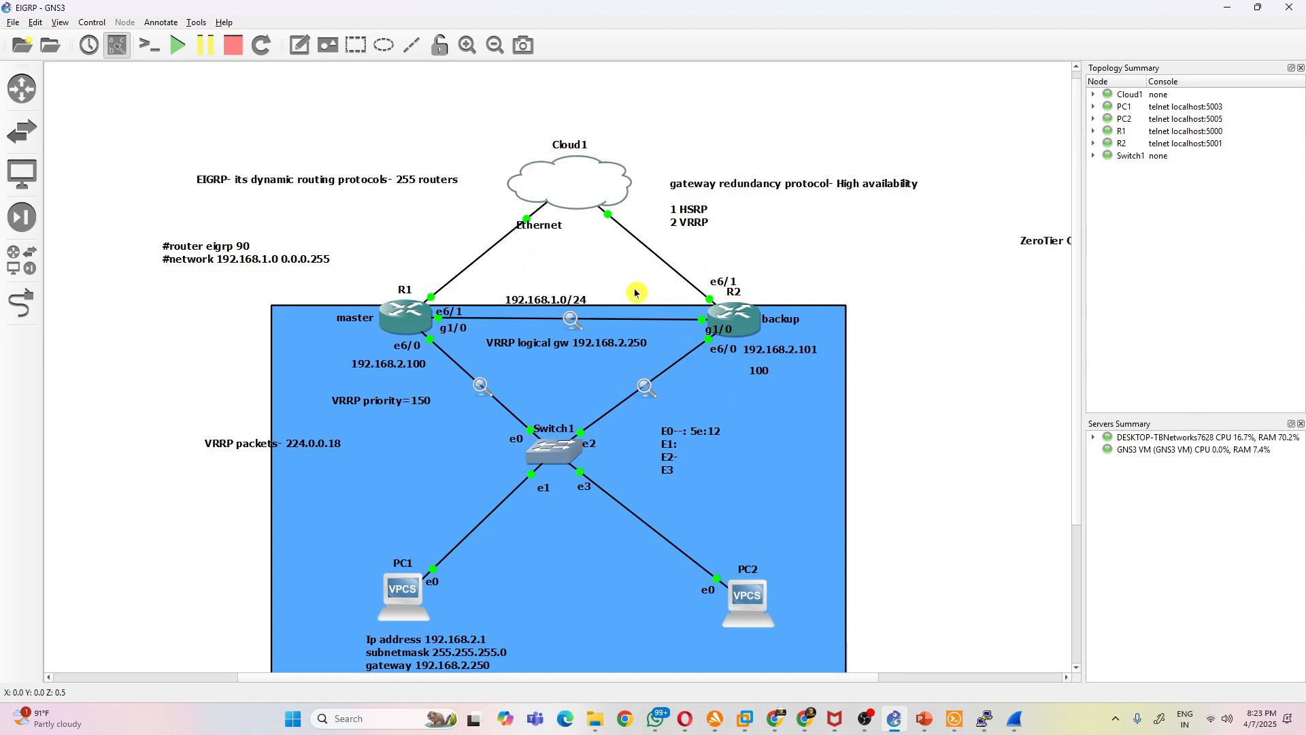
right_click(572, 193)
left_click(624, 392)
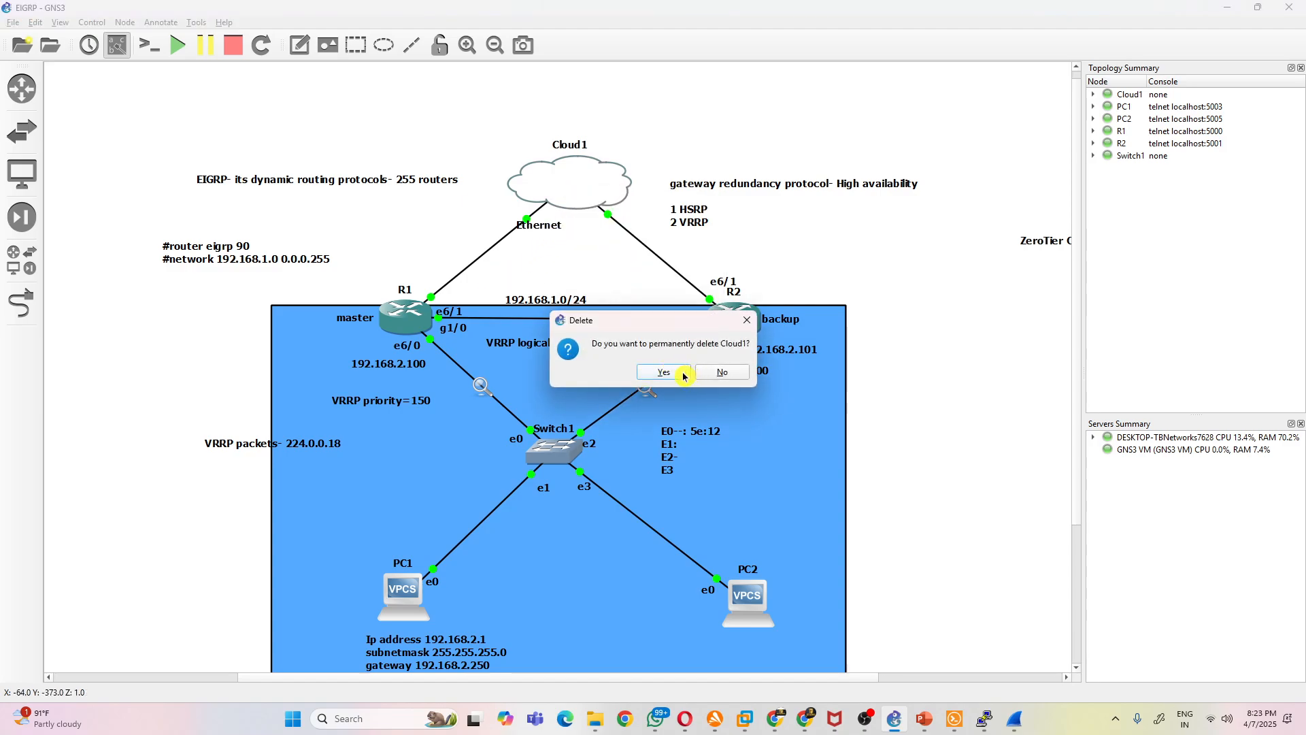
left_click(681, 372)
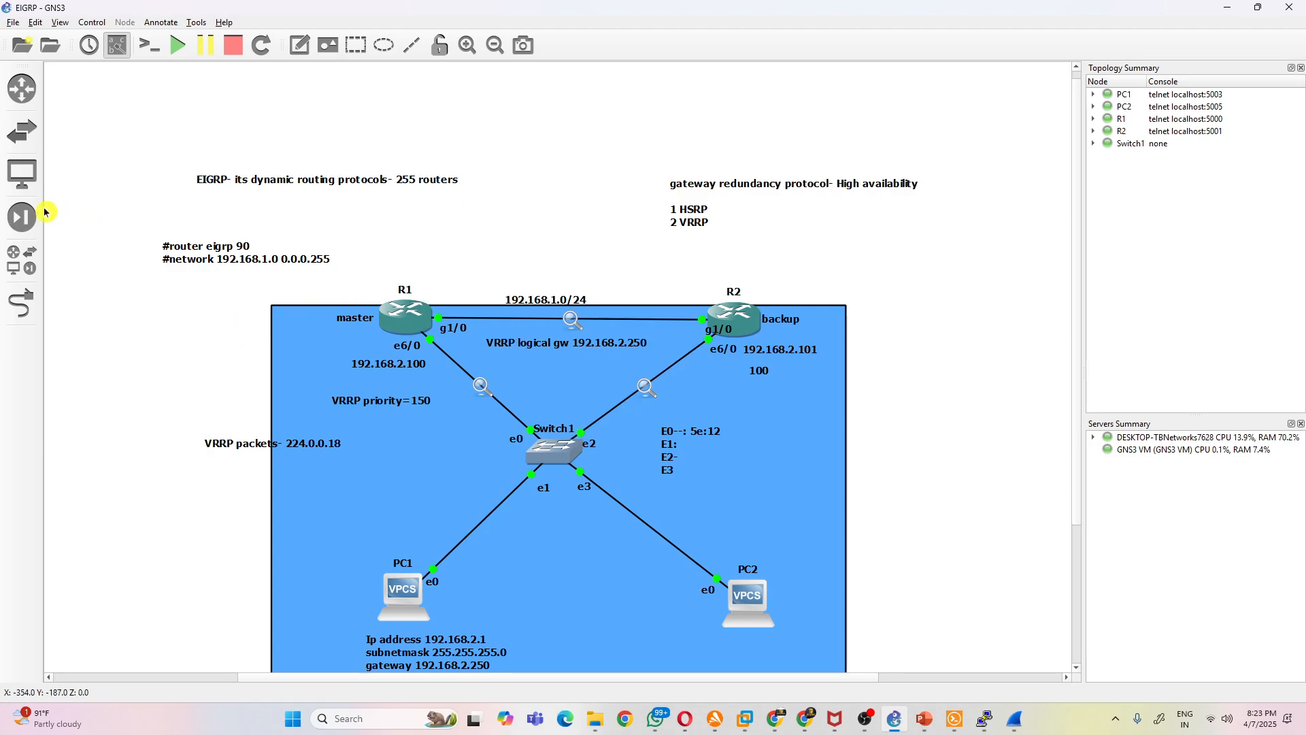
- Add an Ubuntu-Automation node above R1 in the topology and start it
left_click(745, 719)
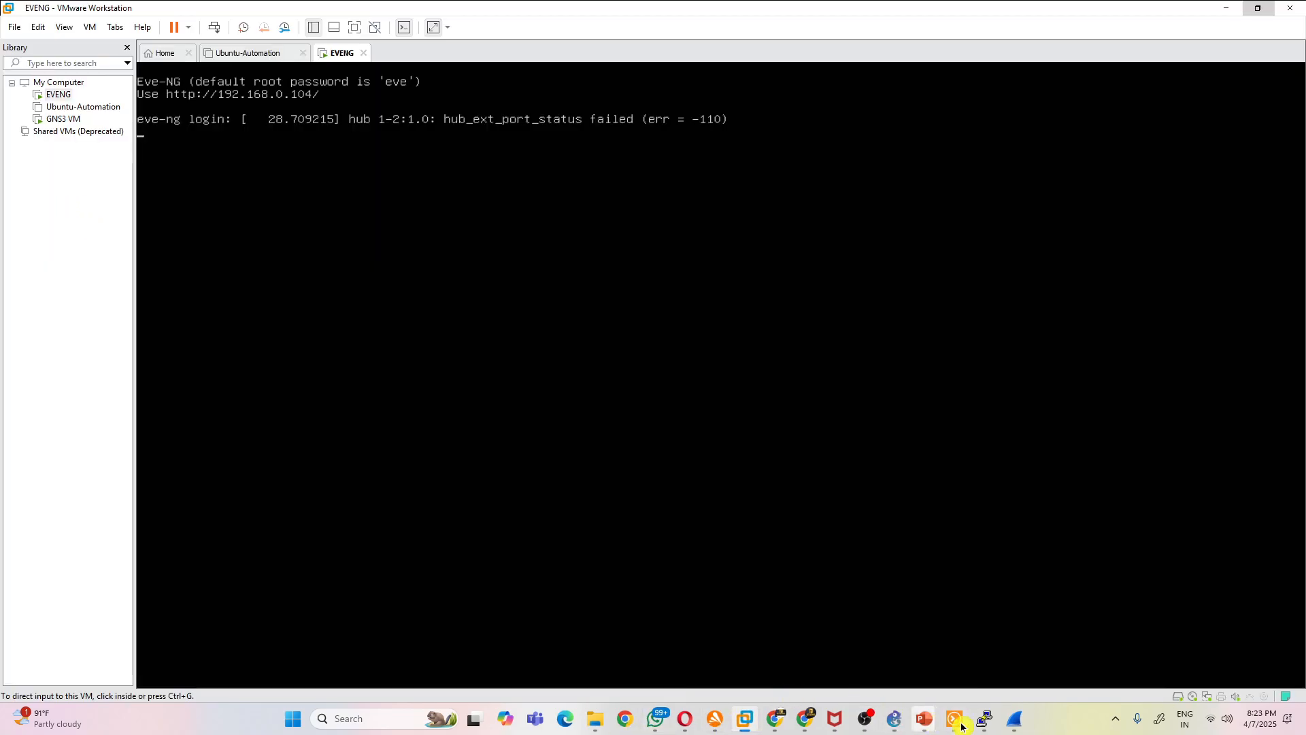
left_click(896, 725)
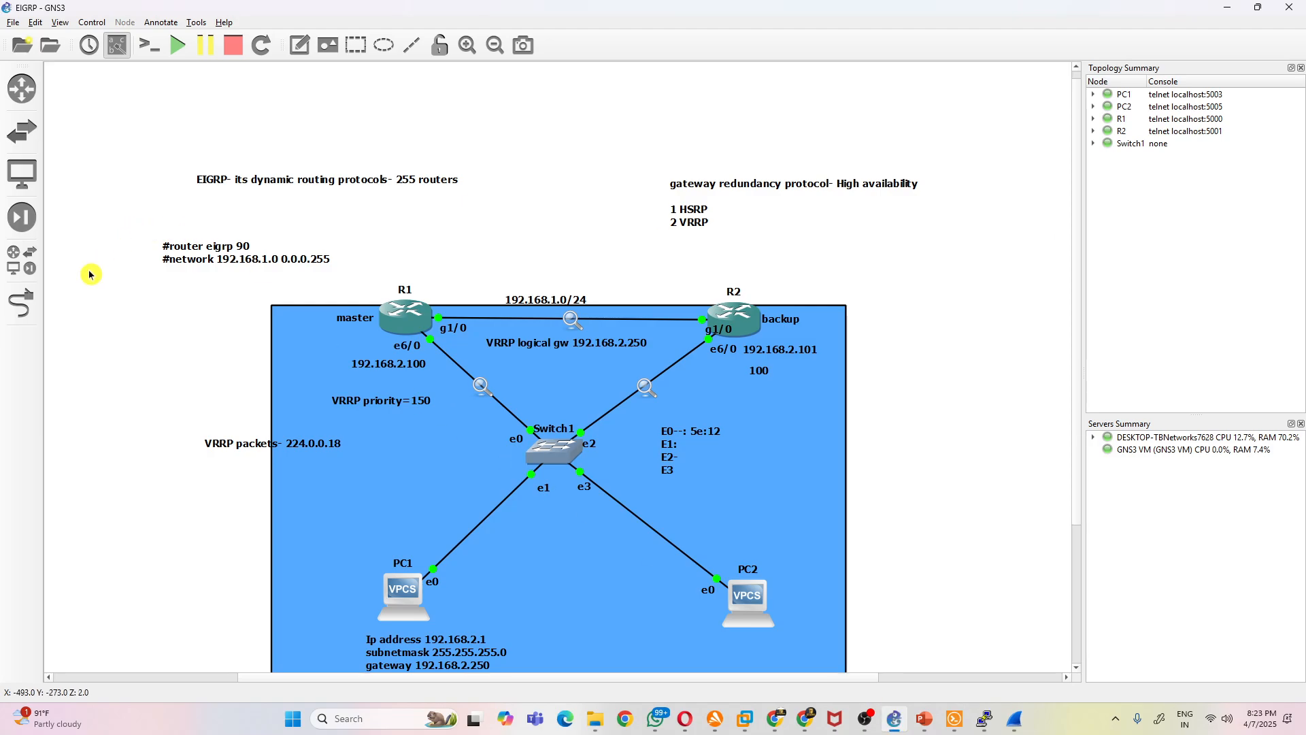
left_click(23, 274)
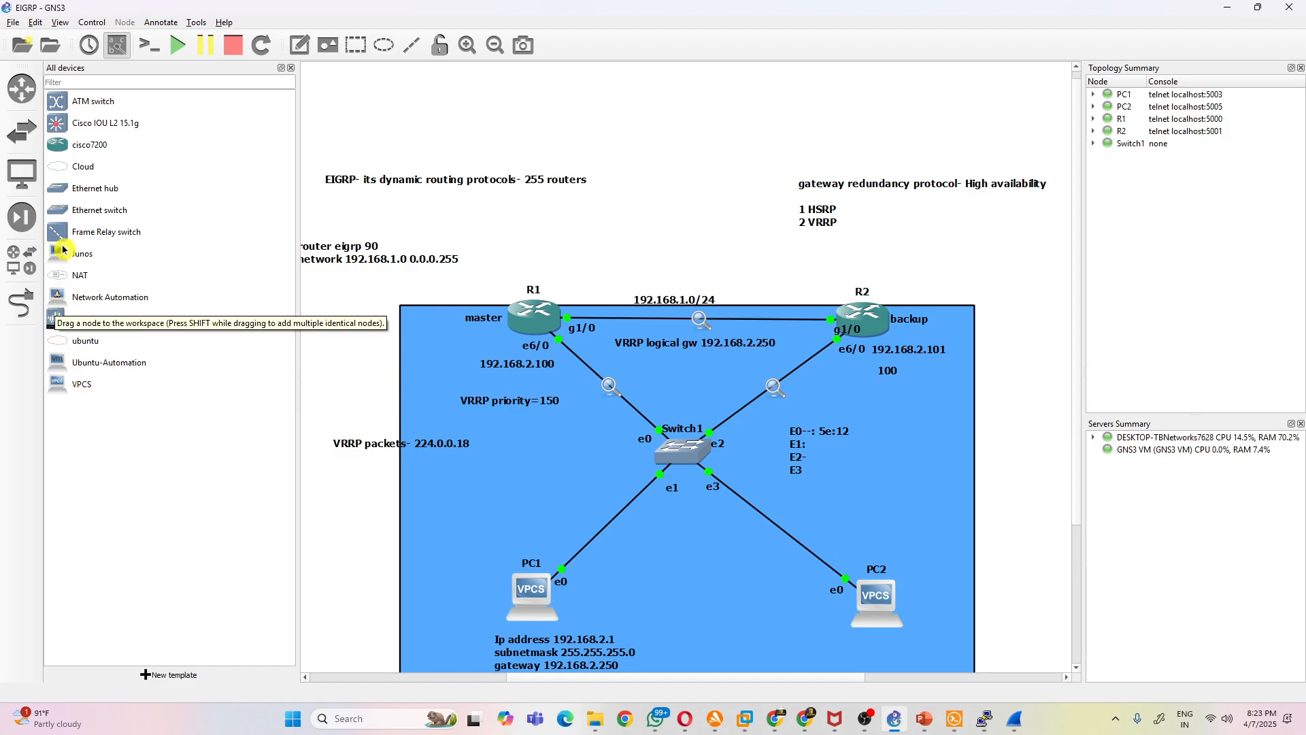
left_click_drag(76, 360, 566, 258)
right_click(568, 253)
left_click(624, 279)
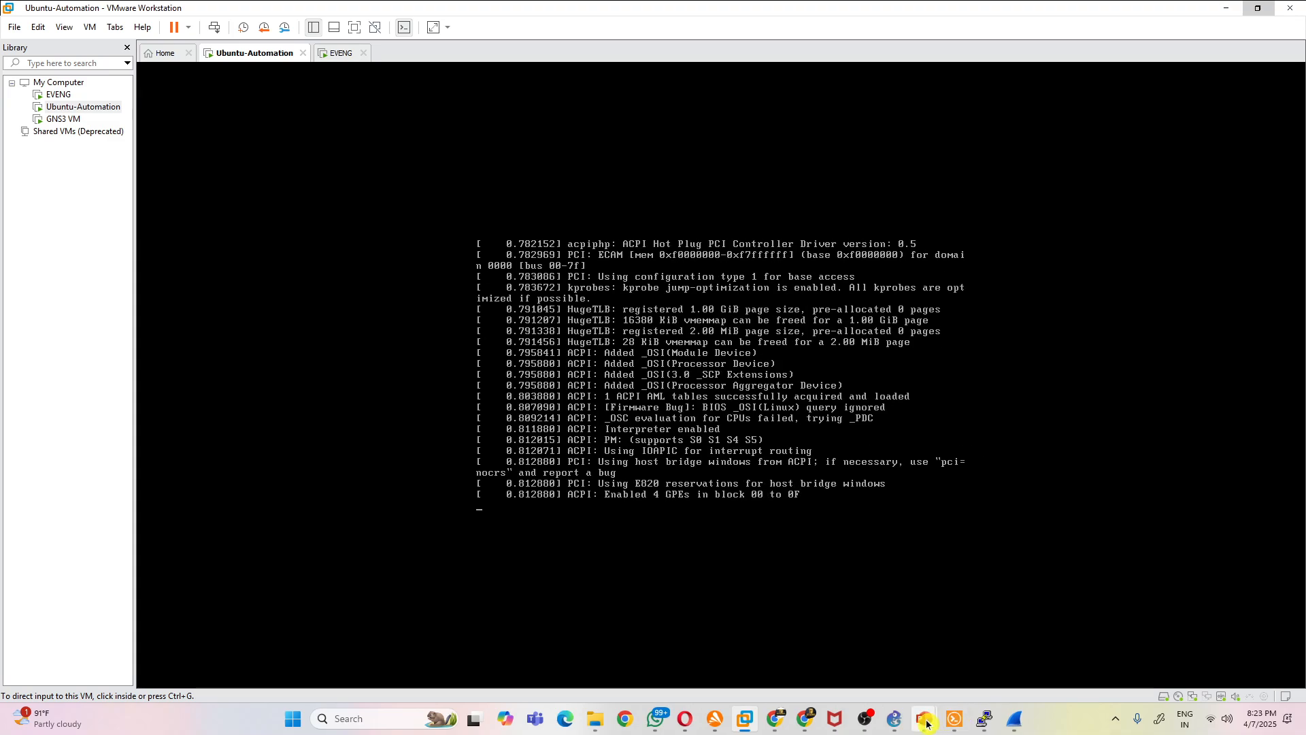
left_click(897, 722)
left_click_drag(75, 168, 537, 202)
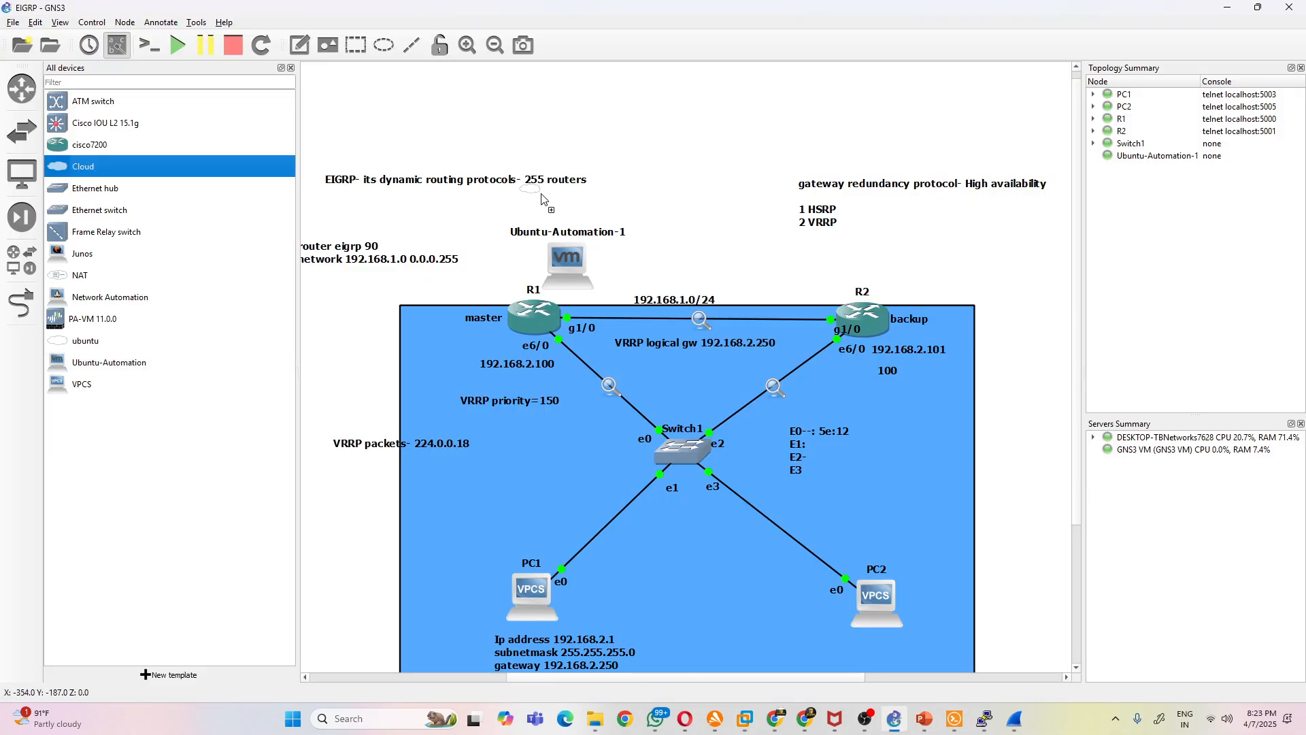
left_click_drag(709, 178, 711, 180)
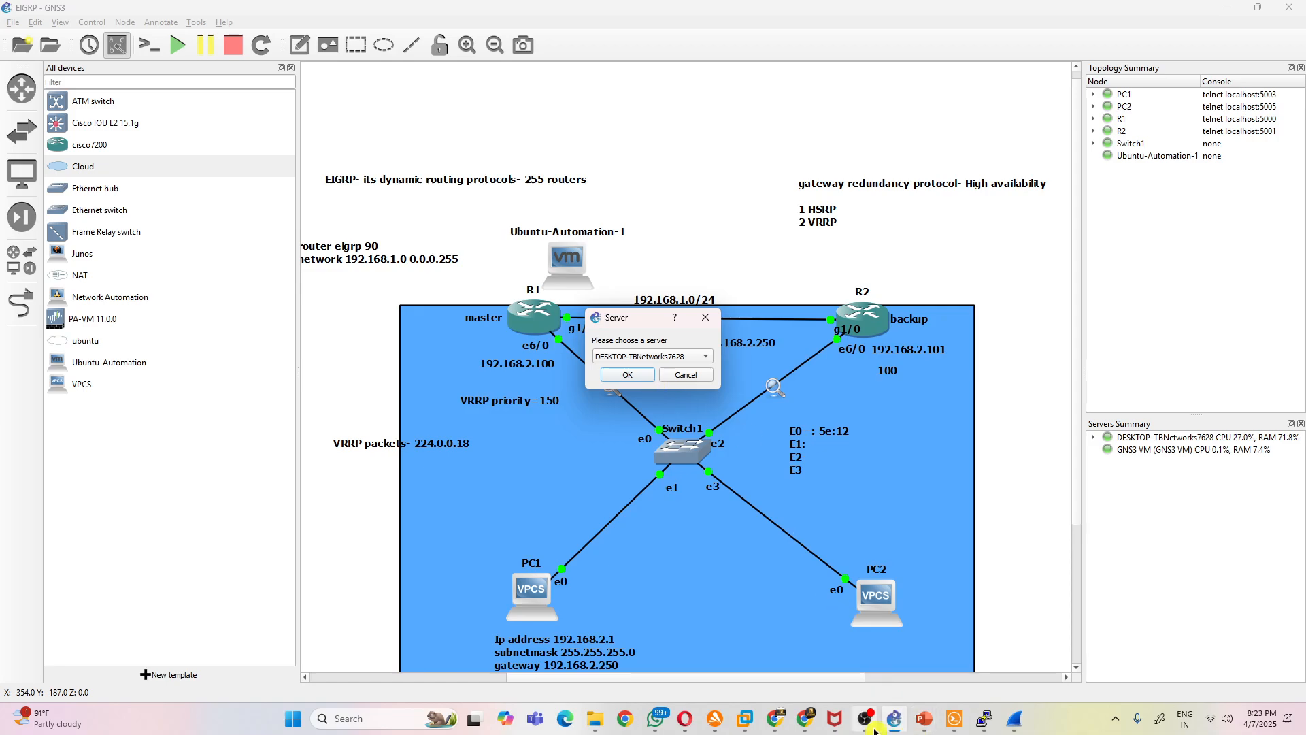
left_click(705, 317)
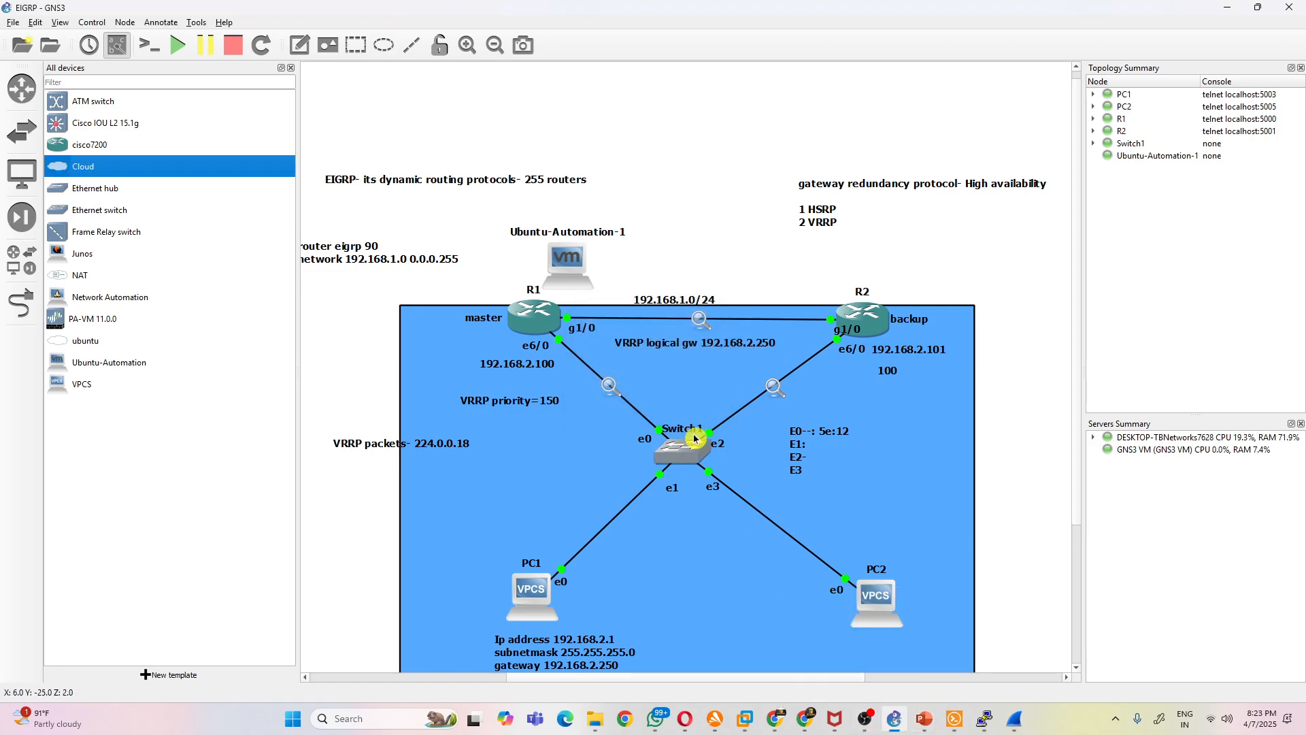
- Place a Cloud node on the DESKTOP-TBNetworks7628 server above R1 and R2, and move Ubuntu-Automation-1 to the left of R1
left_click(750, 719)
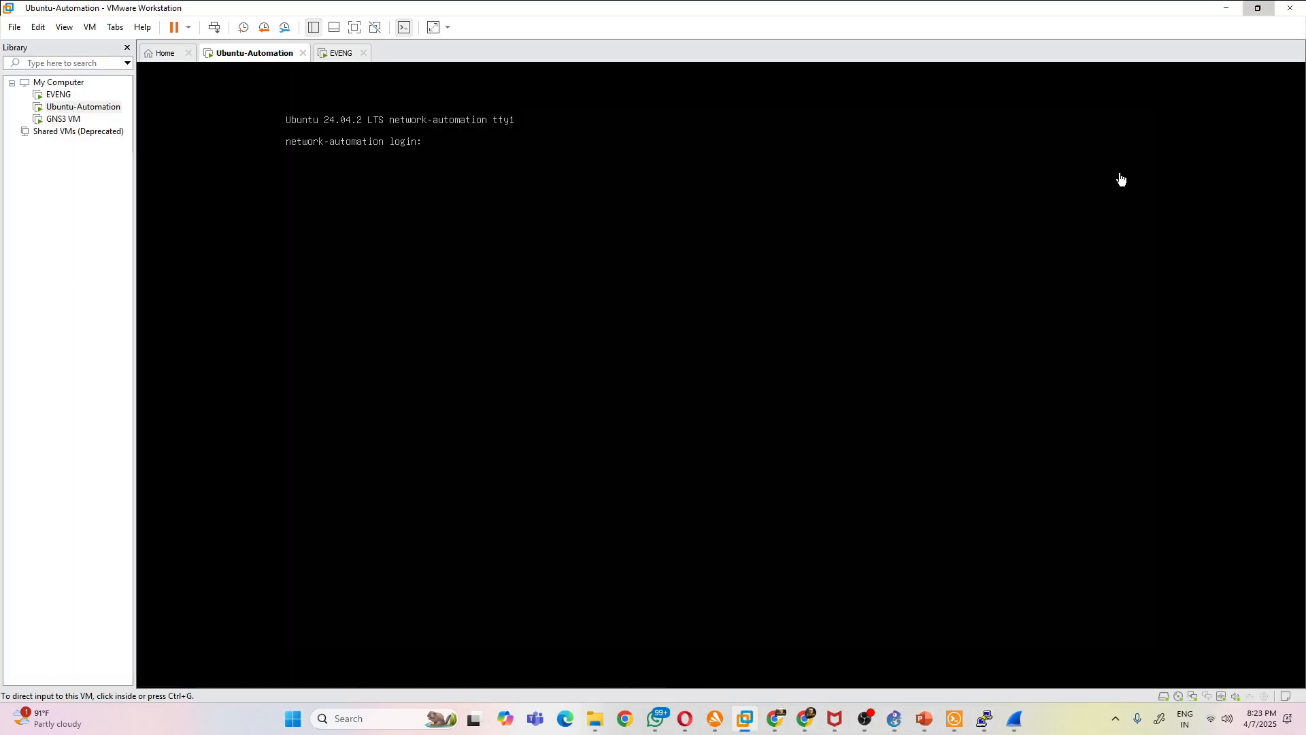
left_click(897, 720)
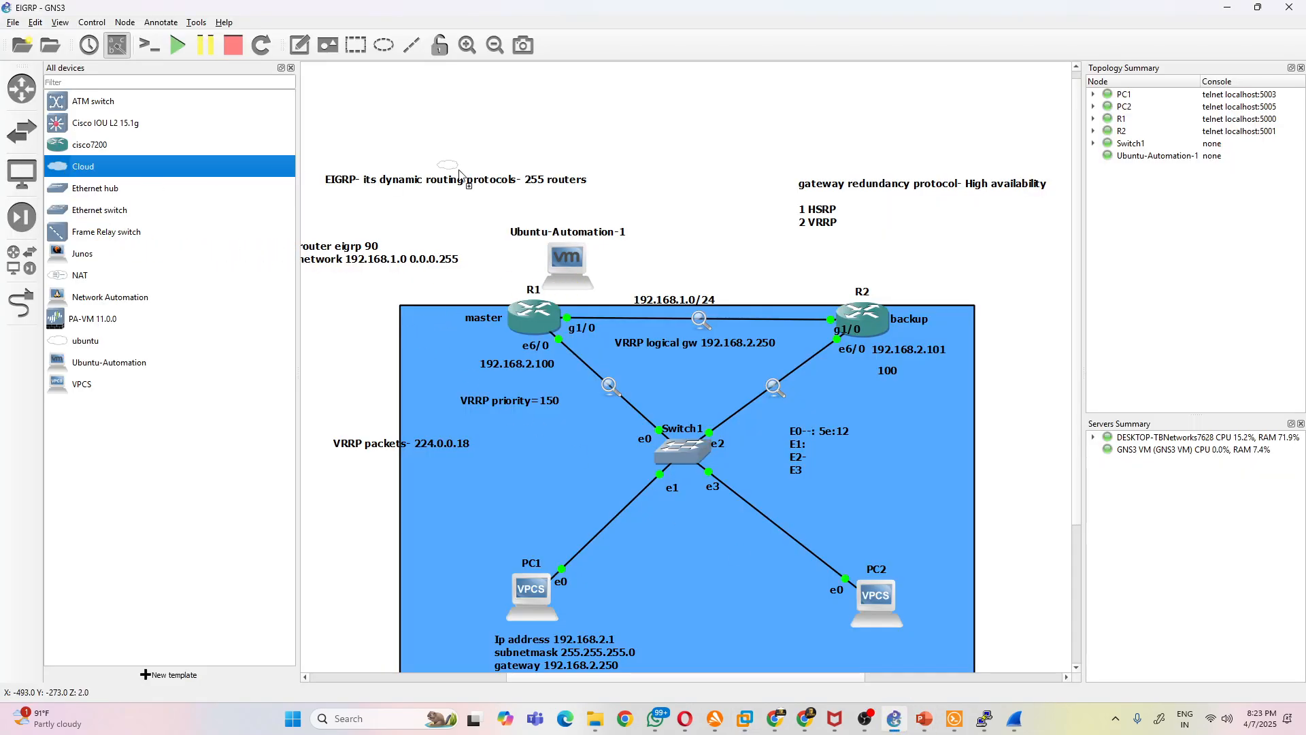
left_click_drag(671, 185, 723, 326)
left_click(630, 374)
left_click_drag(585, 267, 354, 340)
left_click_drag(722, 225, 670, 228)
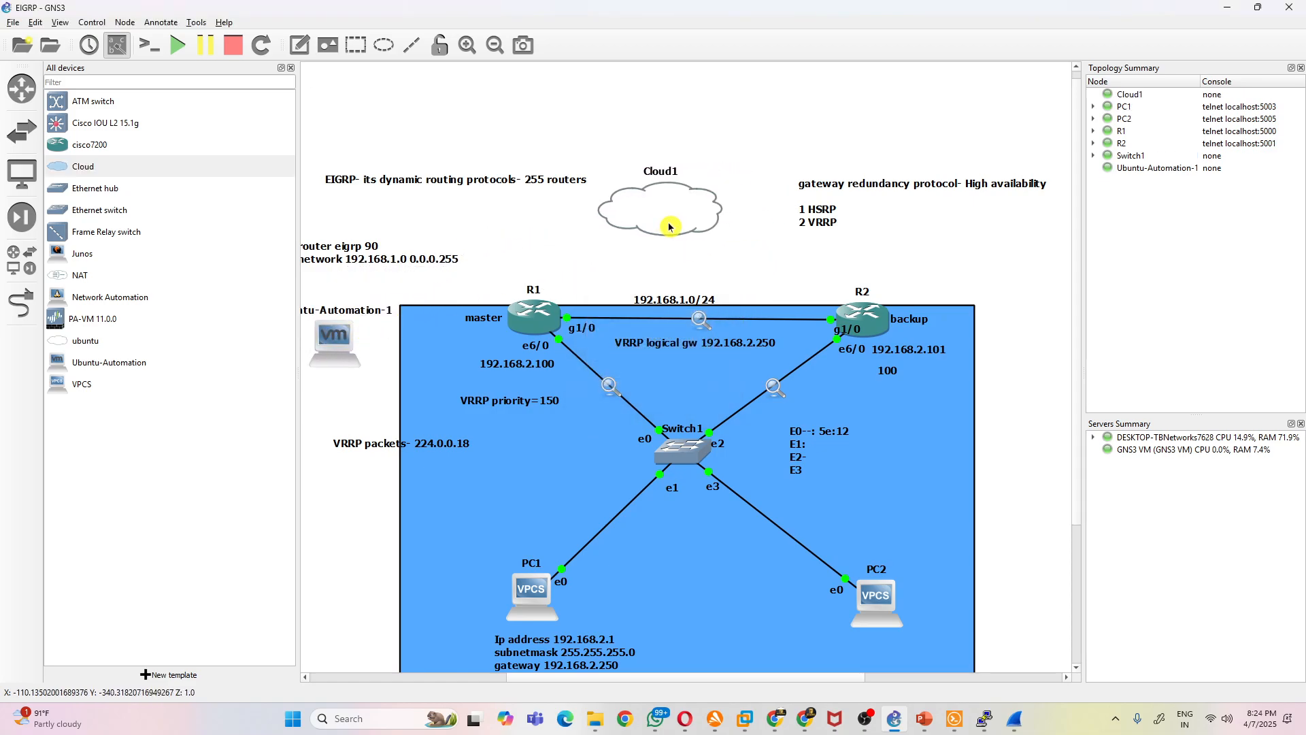
left_click(22, 303)
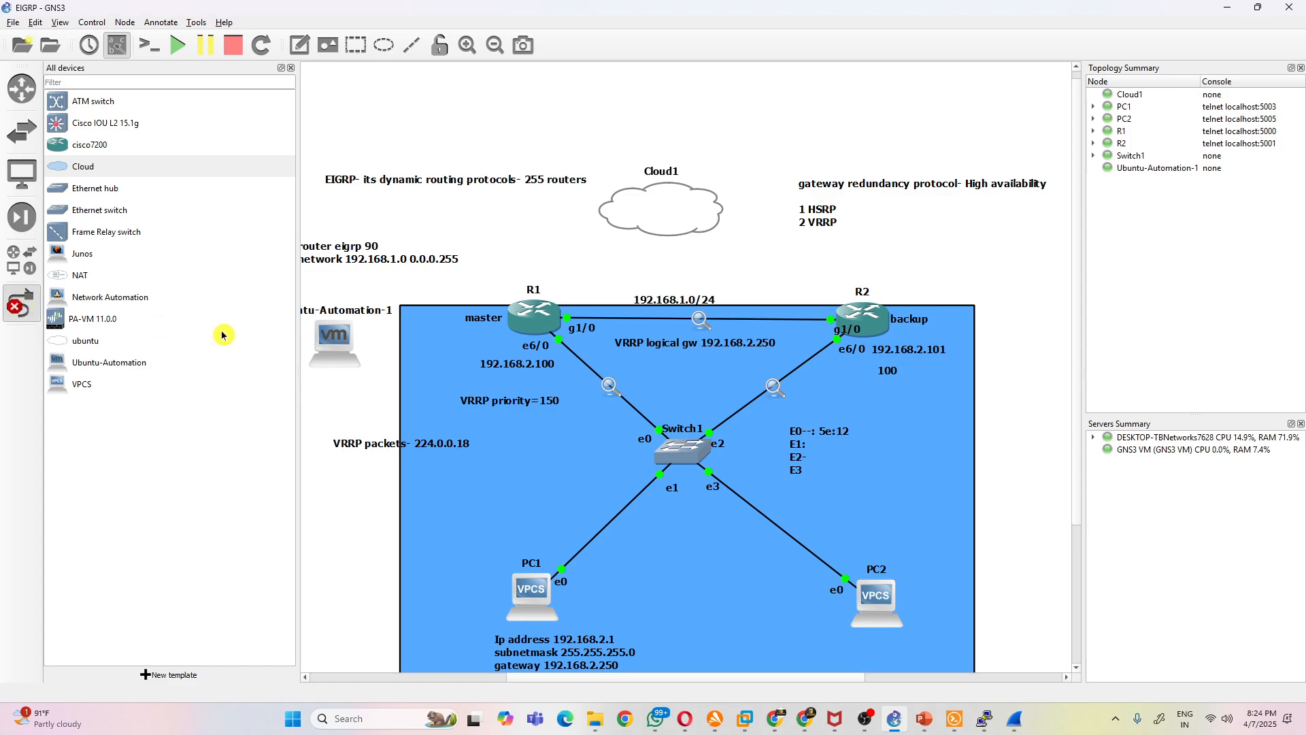
left_click(533, 321)
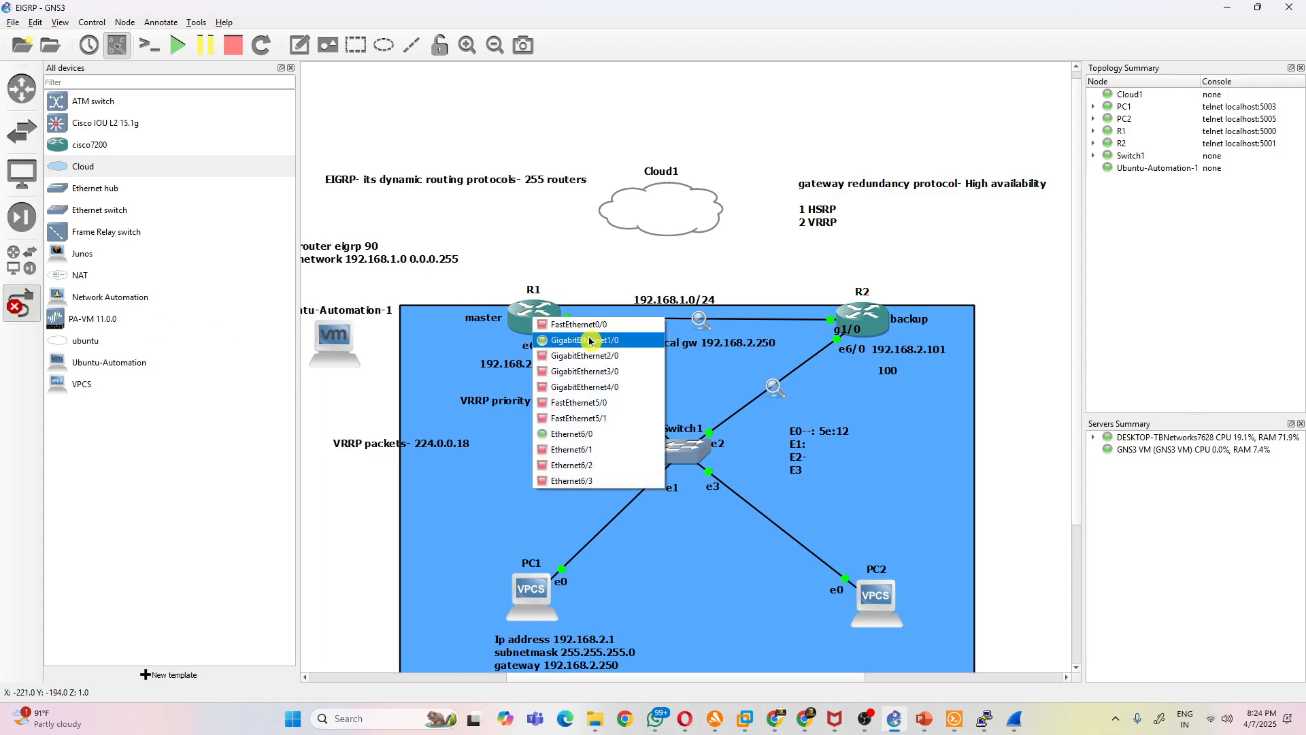
left_click(606, 451)
left_click(660, 221)
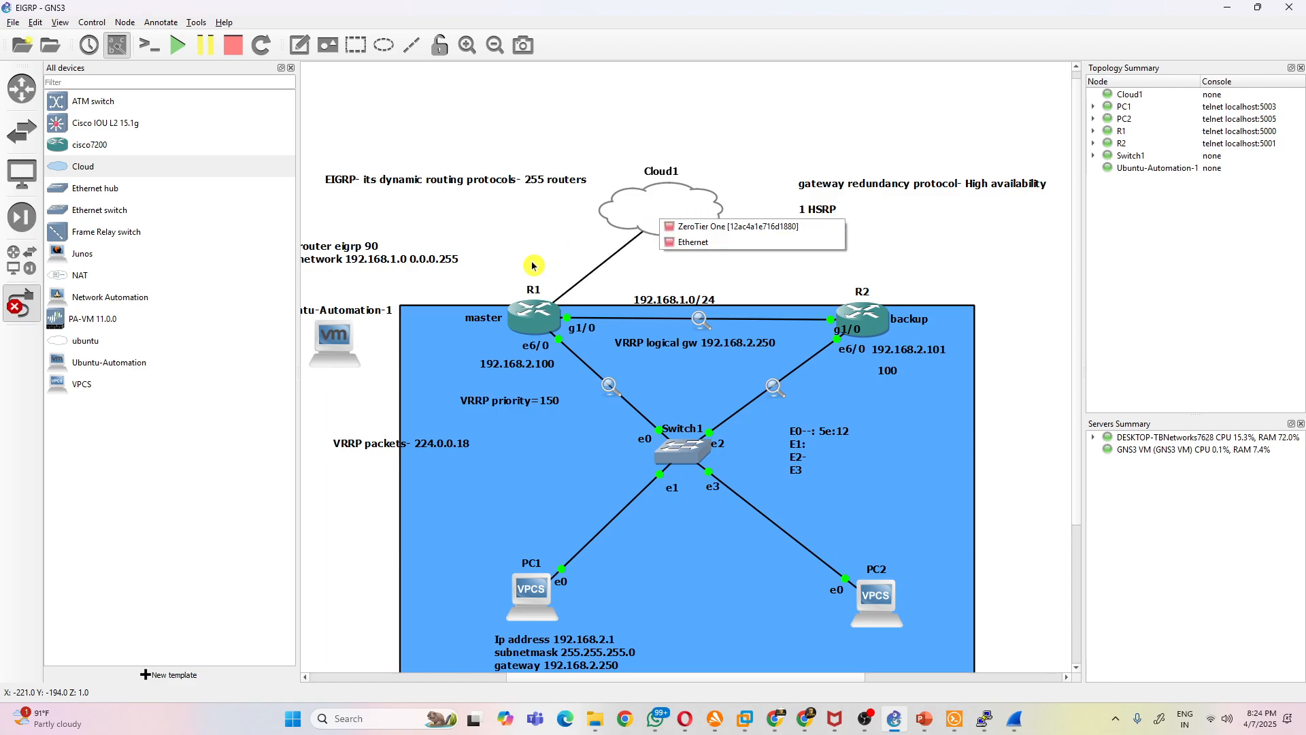
left_click(21, 303)
- Check the available and assigned Ethernet interfaces in Cloud1's configuration
right_click(684, 211)
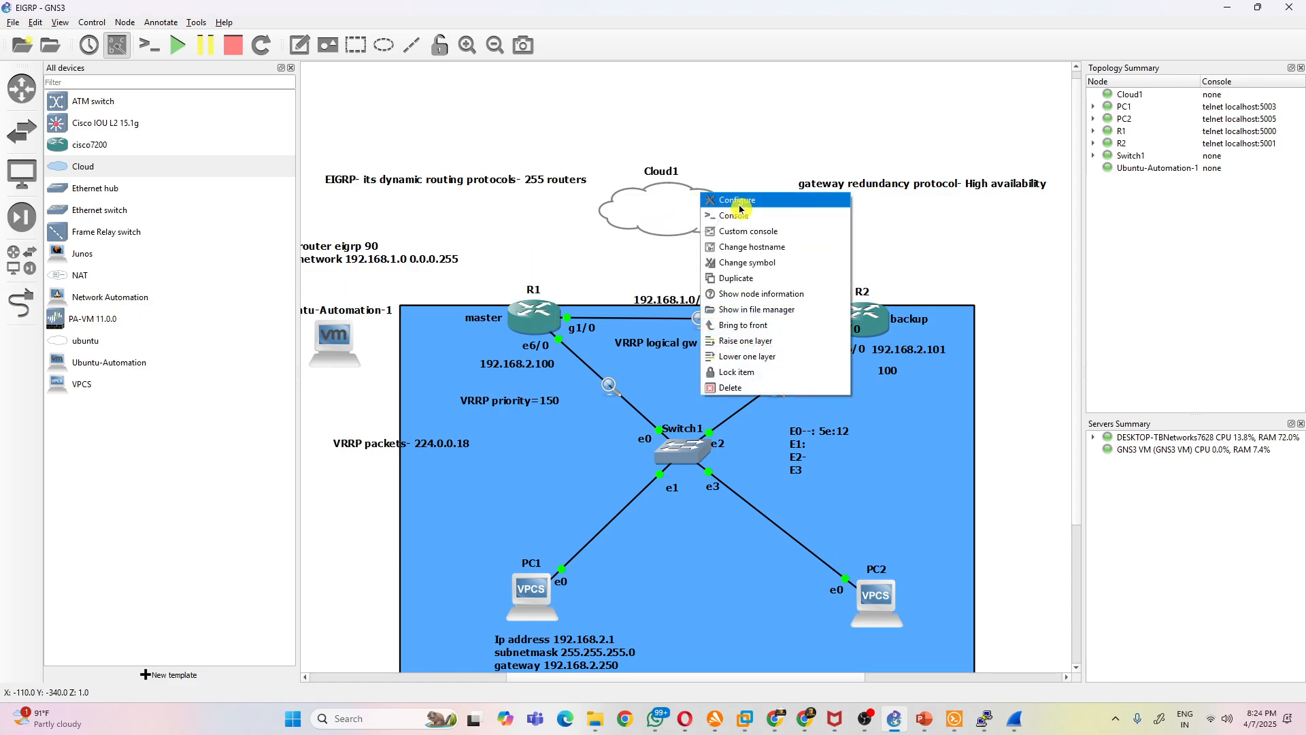
left_click(755, 202)
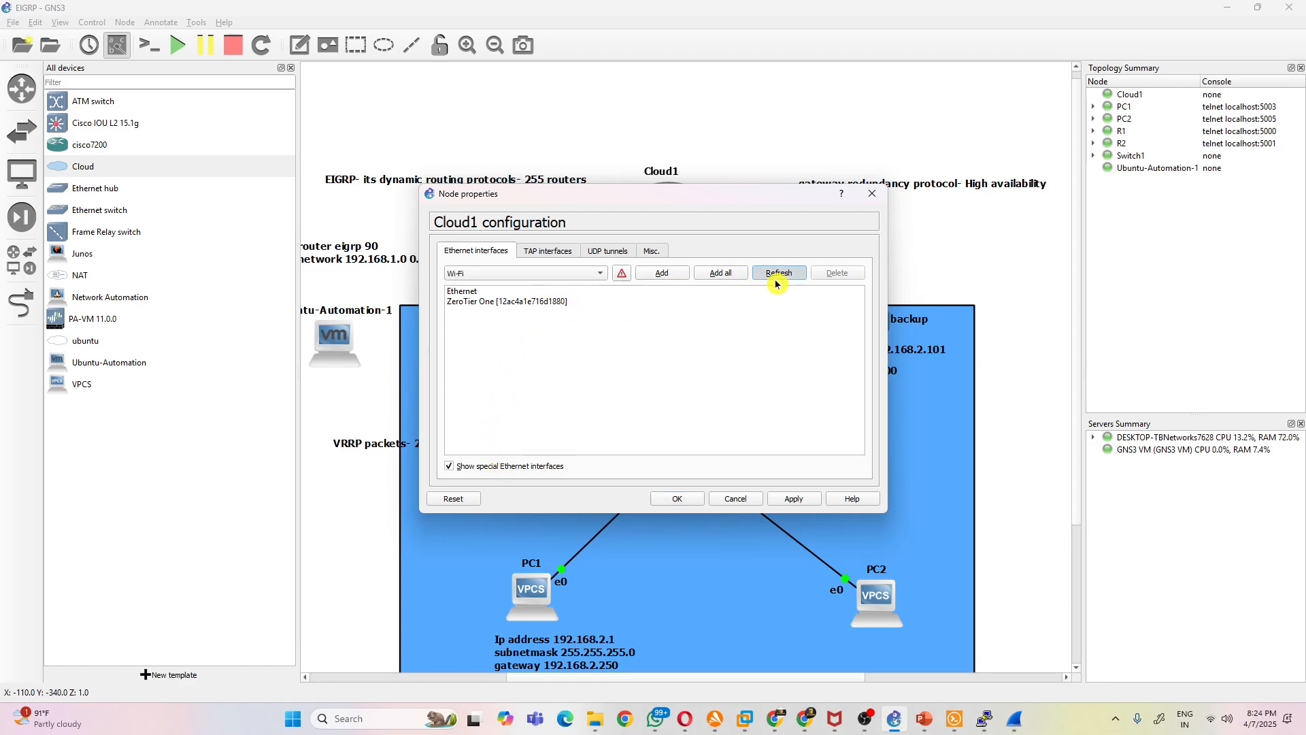
left_click(582, 273)
left_click(663, 306)
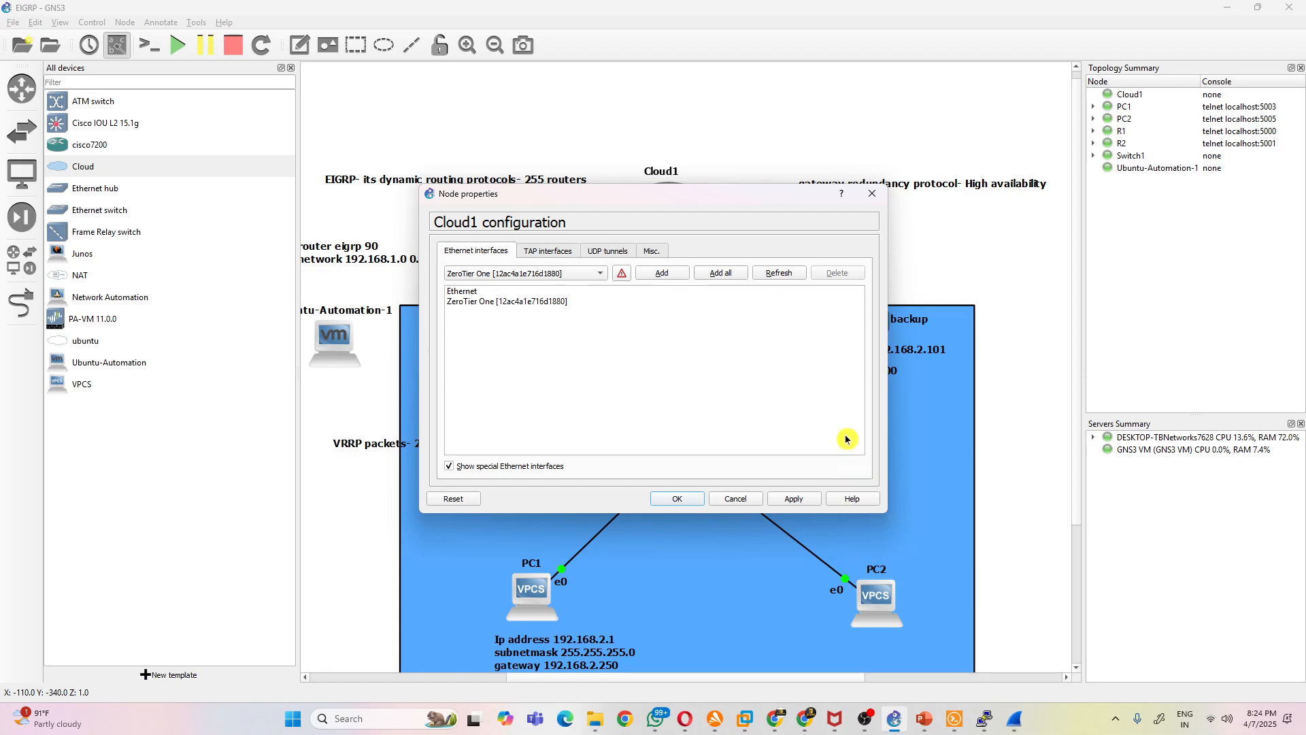
left_click(872, 193)
- Switch to VMware Workstation, inspect the Ubuntu-Automation VM's first network adapter settings and return to the GNS3 topology
left_click(746, 720)
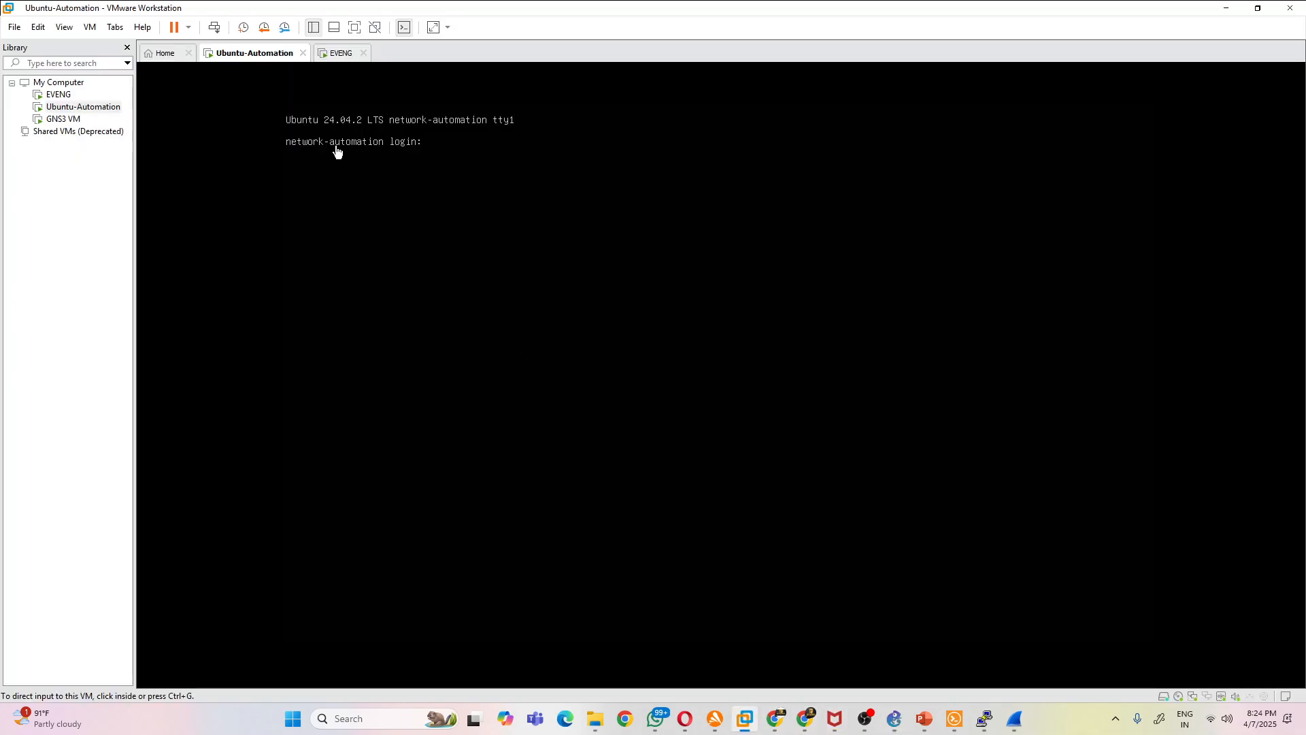
right_click(91, 106)
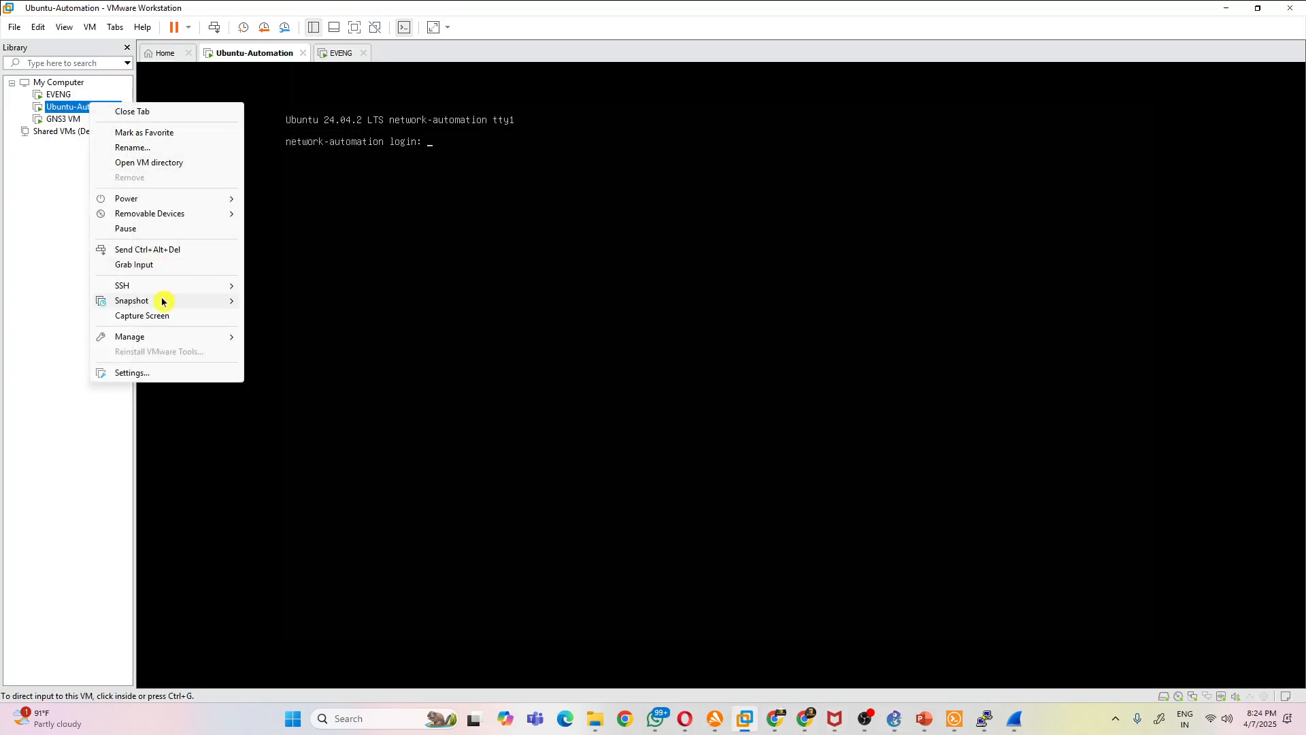
left_click(160, 373)
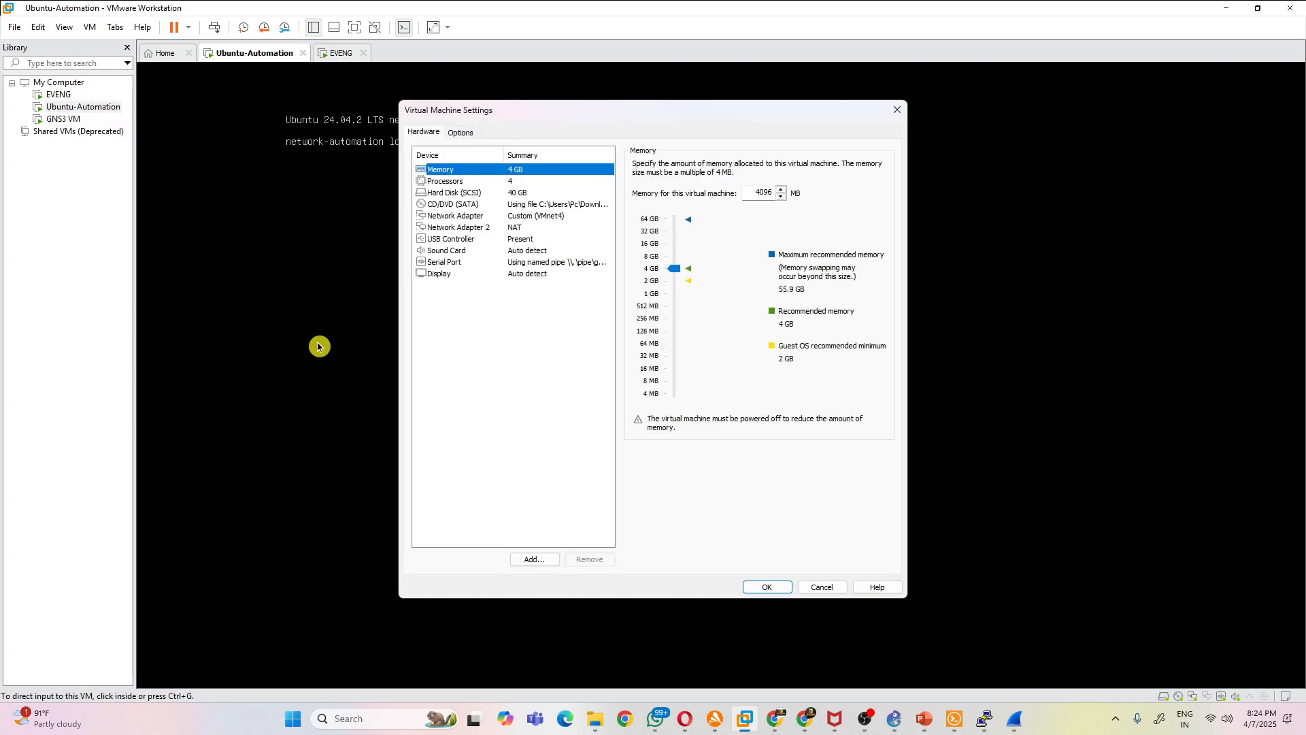
left_click(484, 216)
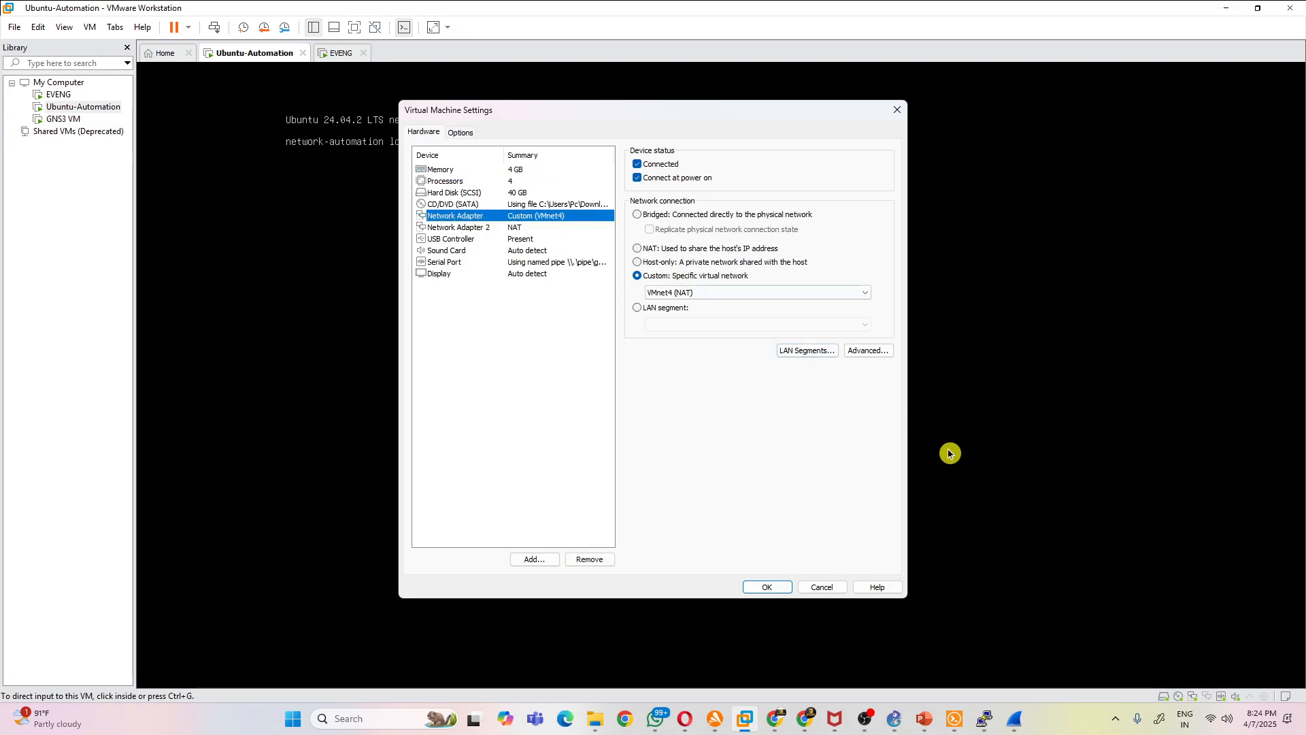
left_click(898, 110)
left_click(1226, 13)
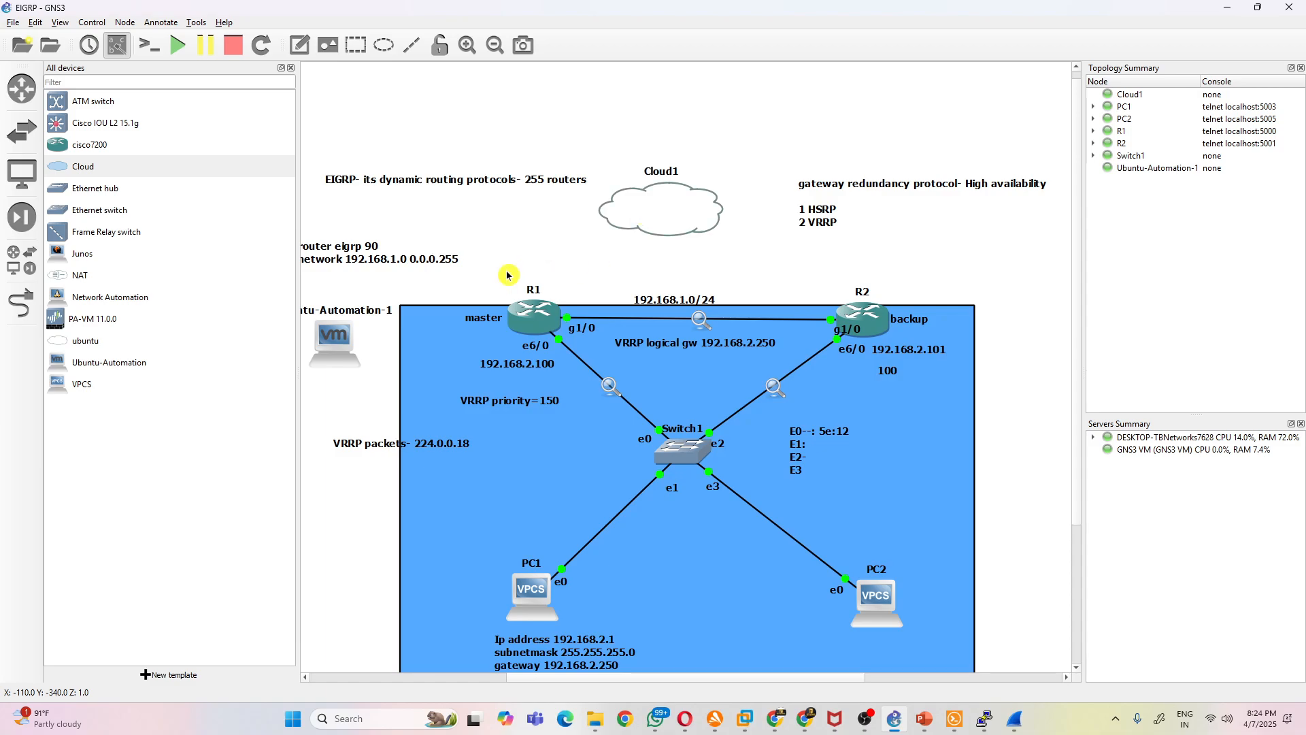
- Permanently delete the Ubuntu-Automation-1 and Cloud1 nodes from the topology
right_click(345, 355)
left_click(402, 578)
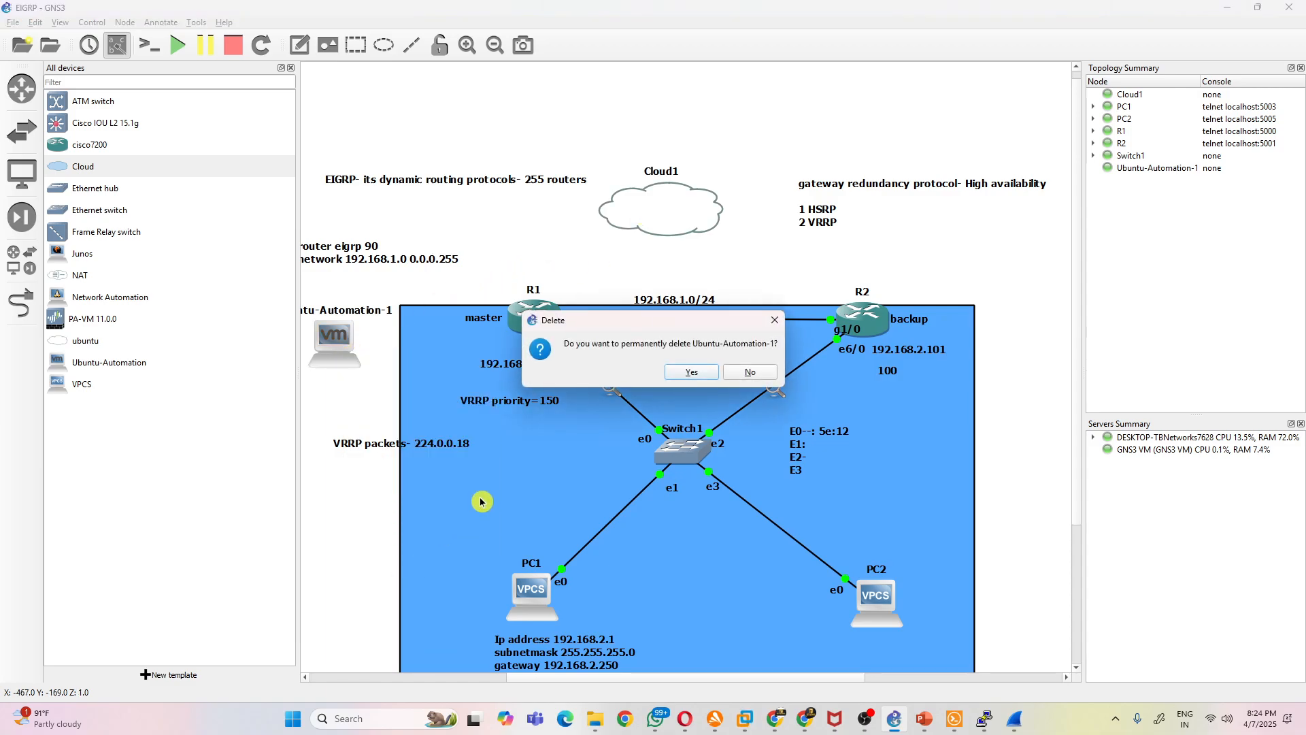
left_click(698, 376)
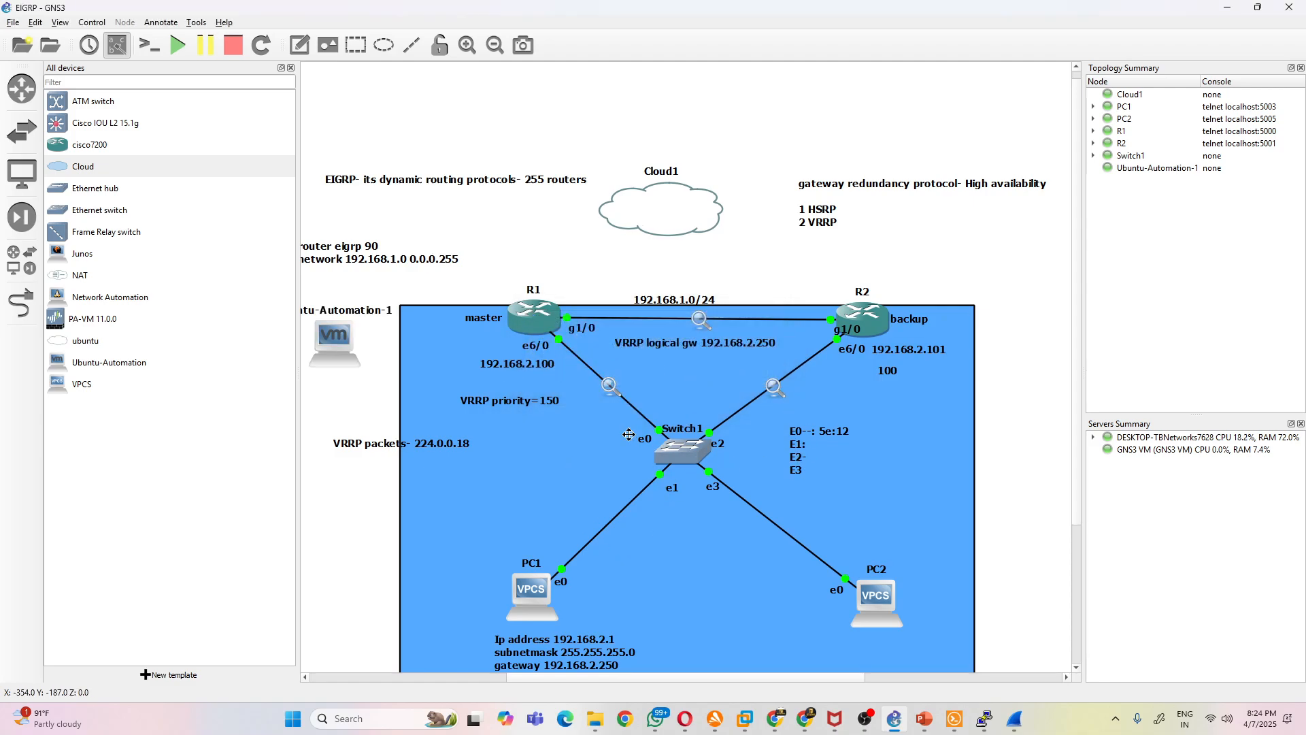
right_click(677, 204)
left_click(729, 397)
left_click(698, 377)
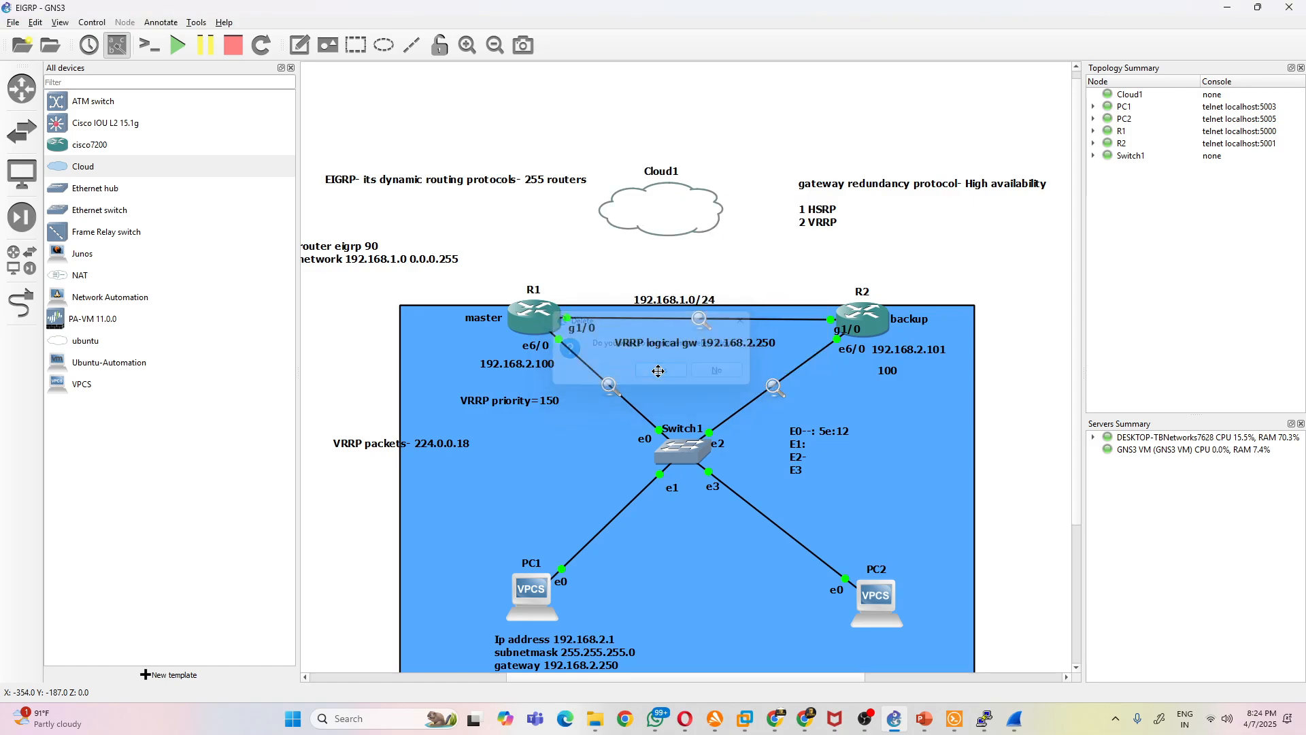
- Switch to VMware Workstation, power on the Ubuntu-Automation virtual machine and return to the GNS3 topology
left_click(745, 719)
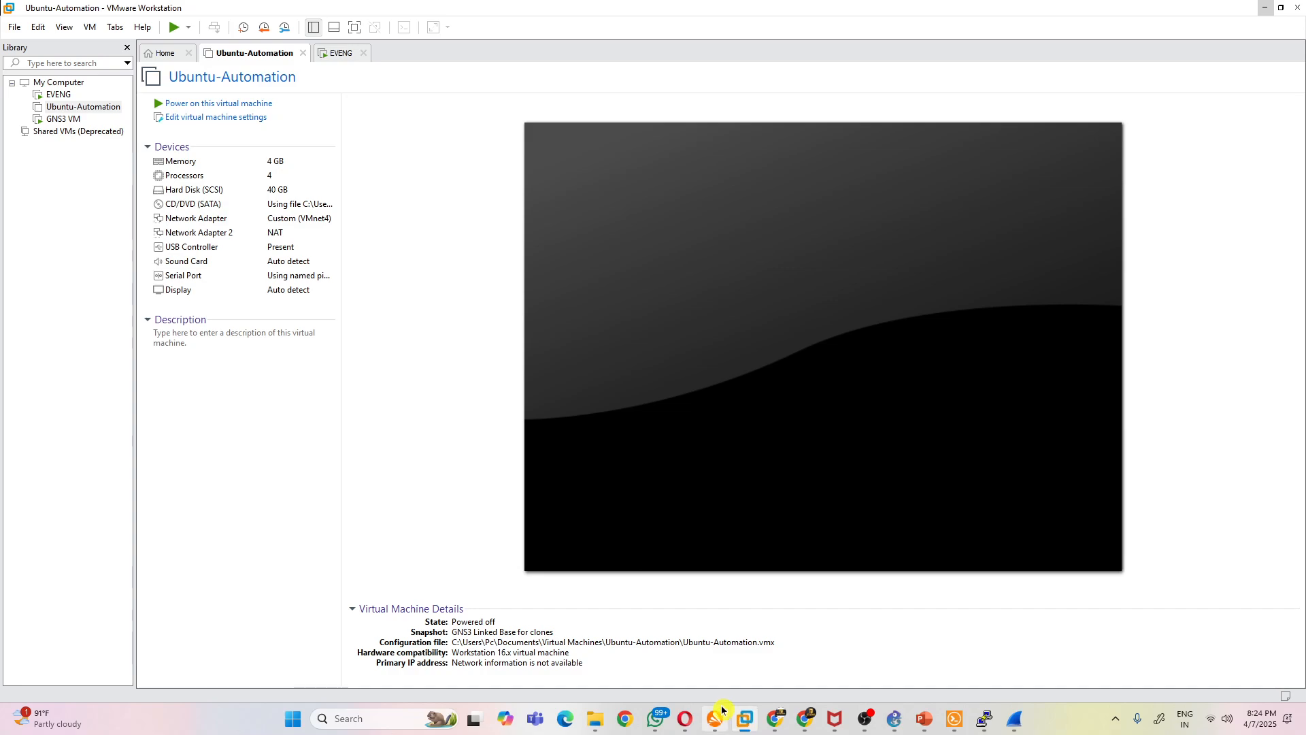
left_click(270, 104)
left_click(1265, 8)
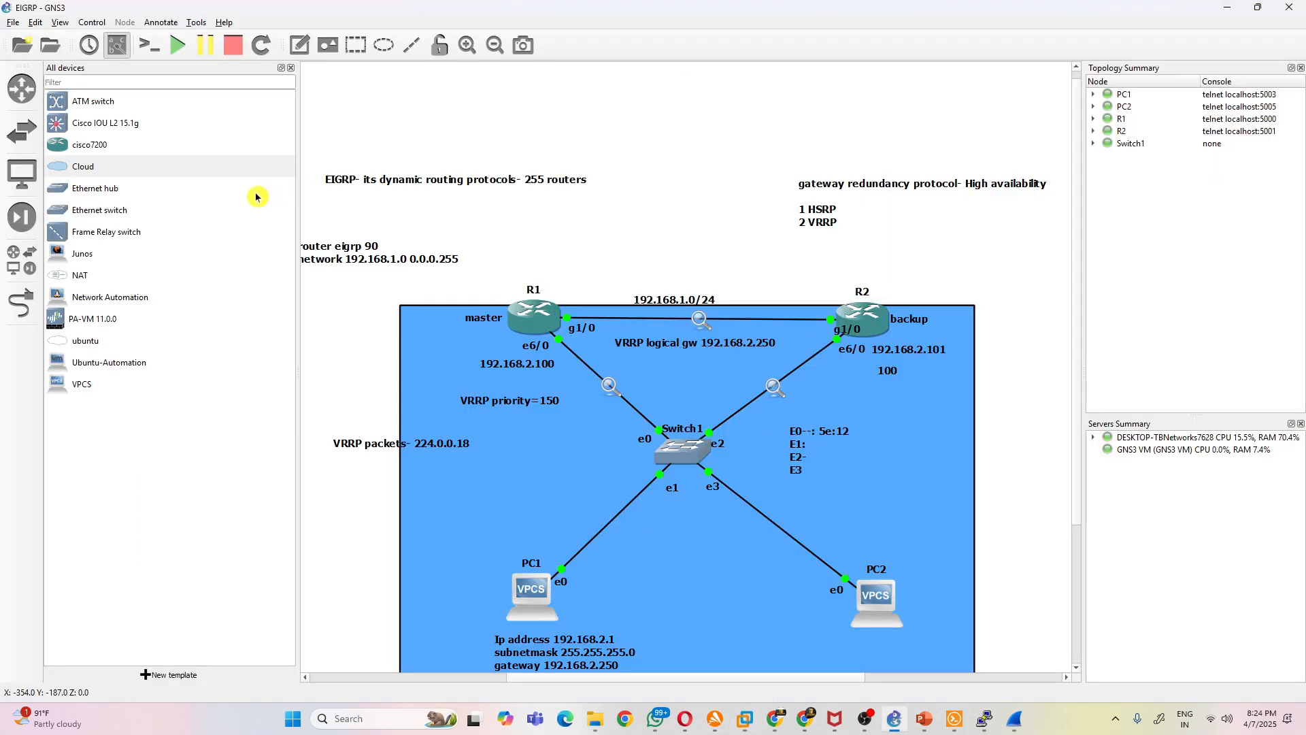
left_click_drag(83, 167, 213, 185)
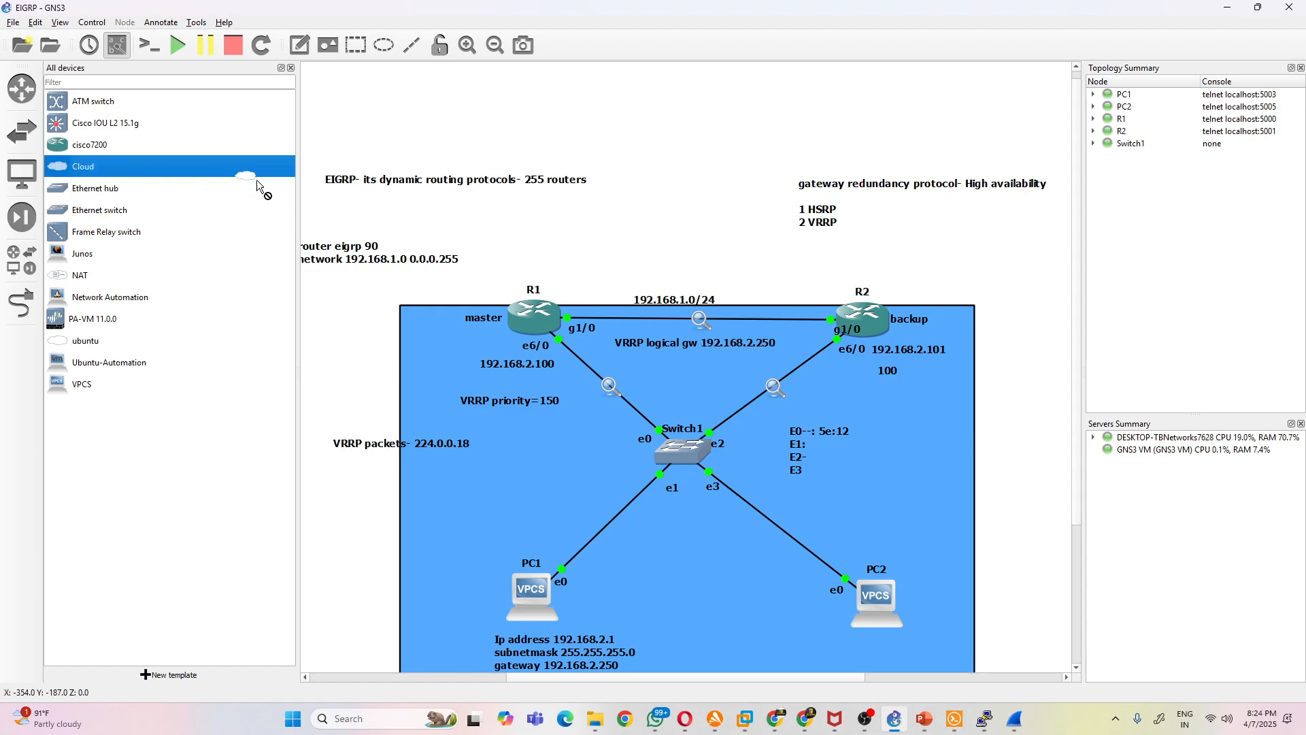
left_click_drag(697, 197, 766, 210)
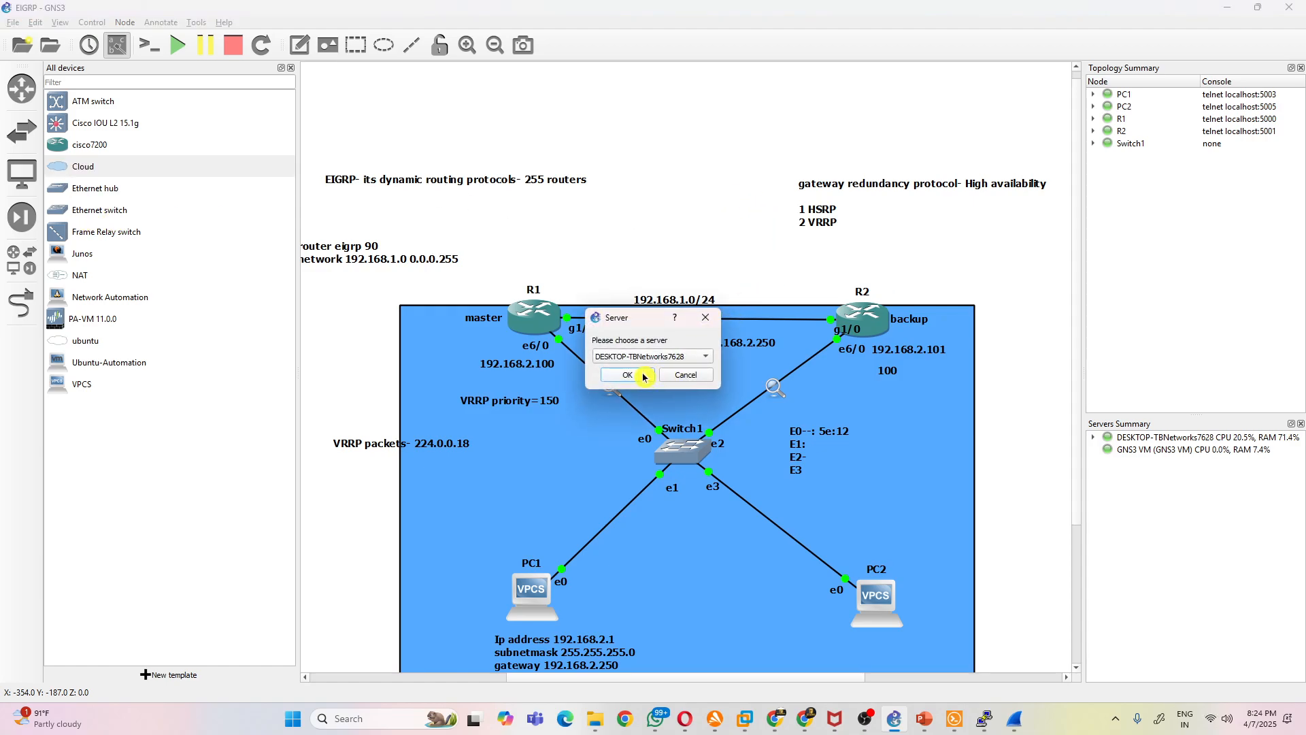
left_click(706, 317)
- Try to add a NAT node above the routers on the DESKTOP-TBNetworks7628 server
left_click_drag(71, 281, 689, 183)
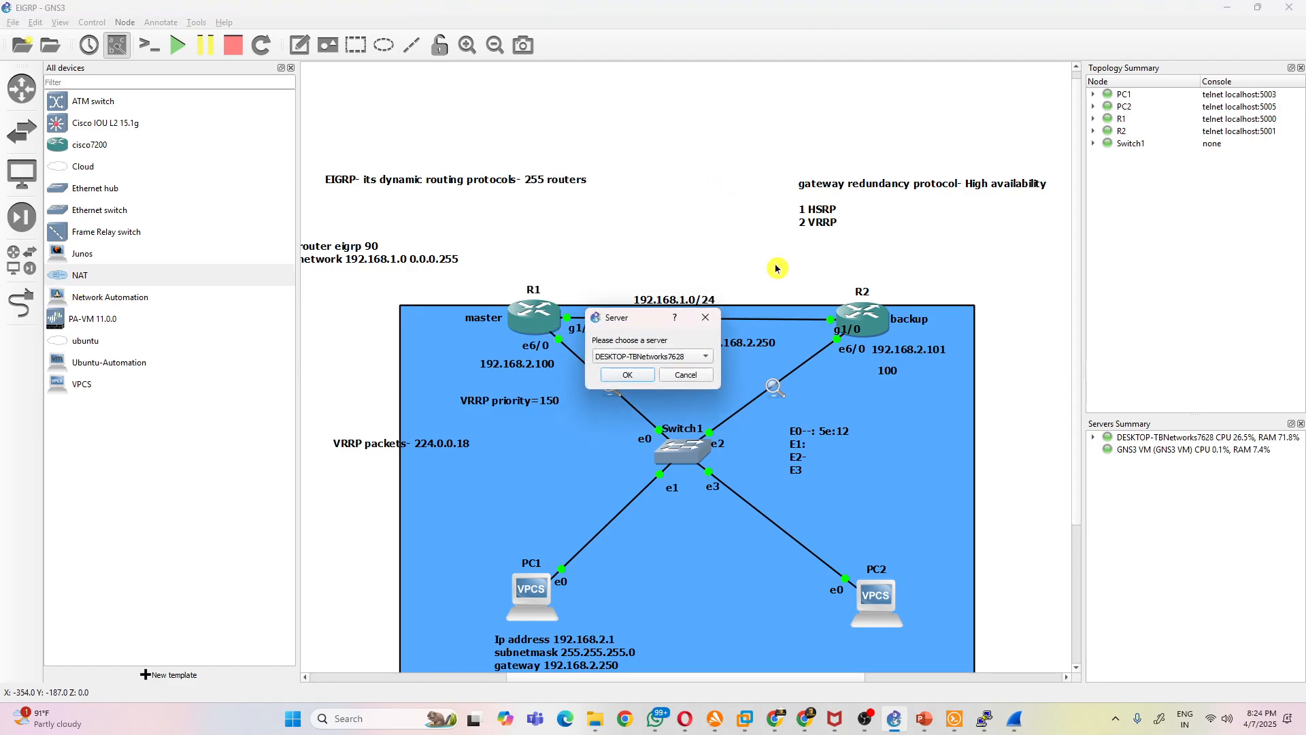
left_click(627, 375)
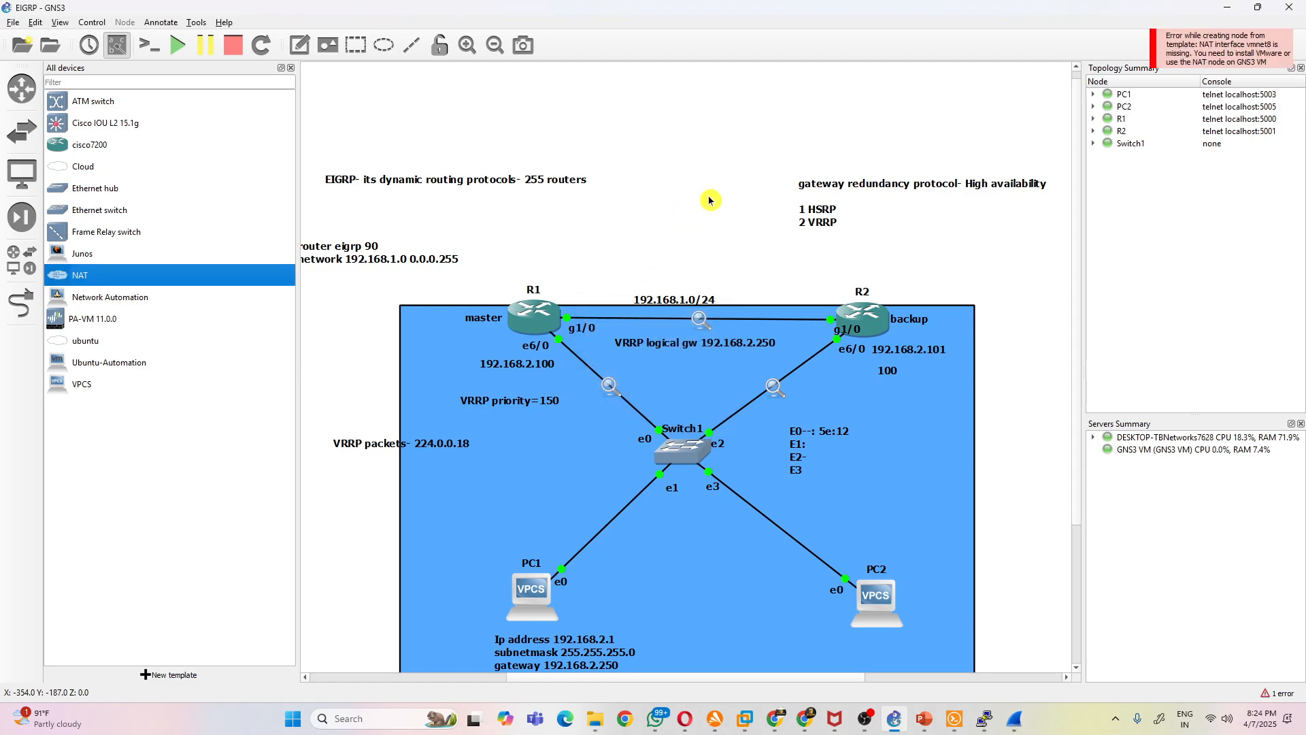
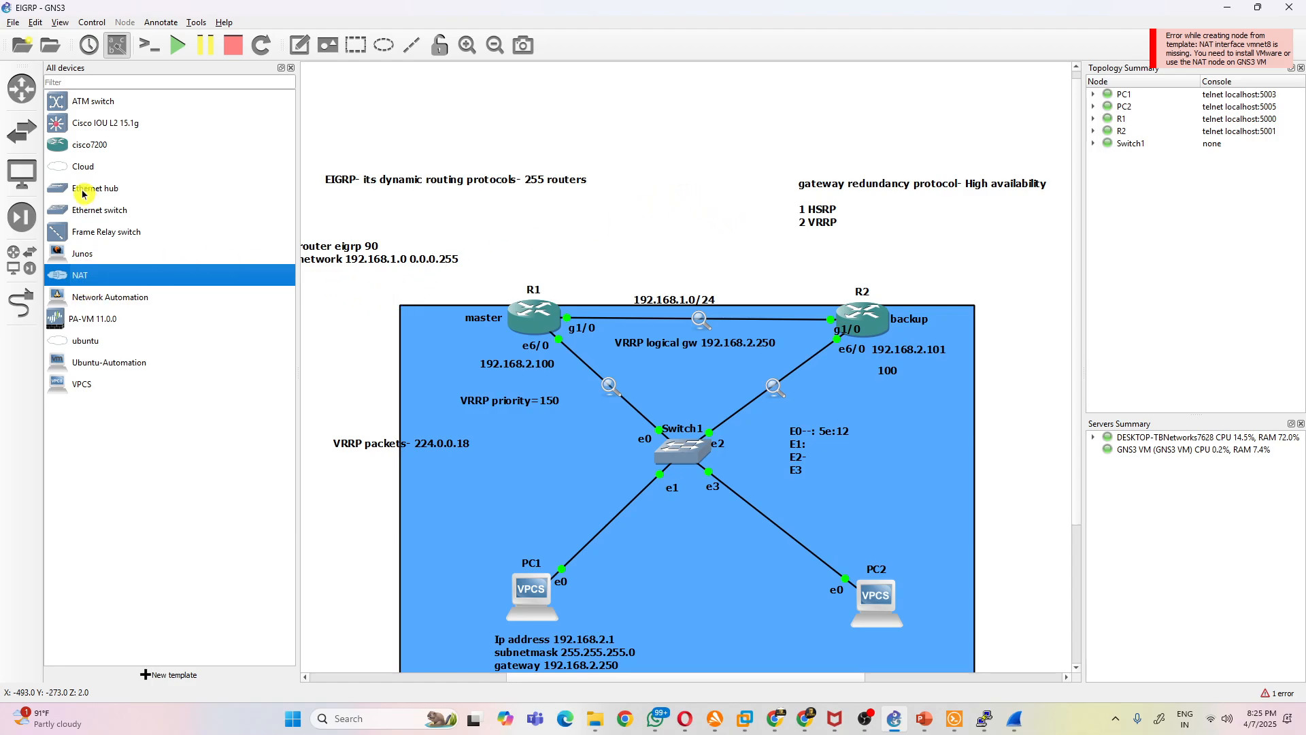
- Add a Cloud node on the DESKTOP-TBNetworks7628 server and check its configuration for special Ethernet interfaces, refreshing the list
left_click(68, 168)
left_click_drag(651, 185, 652, 185)
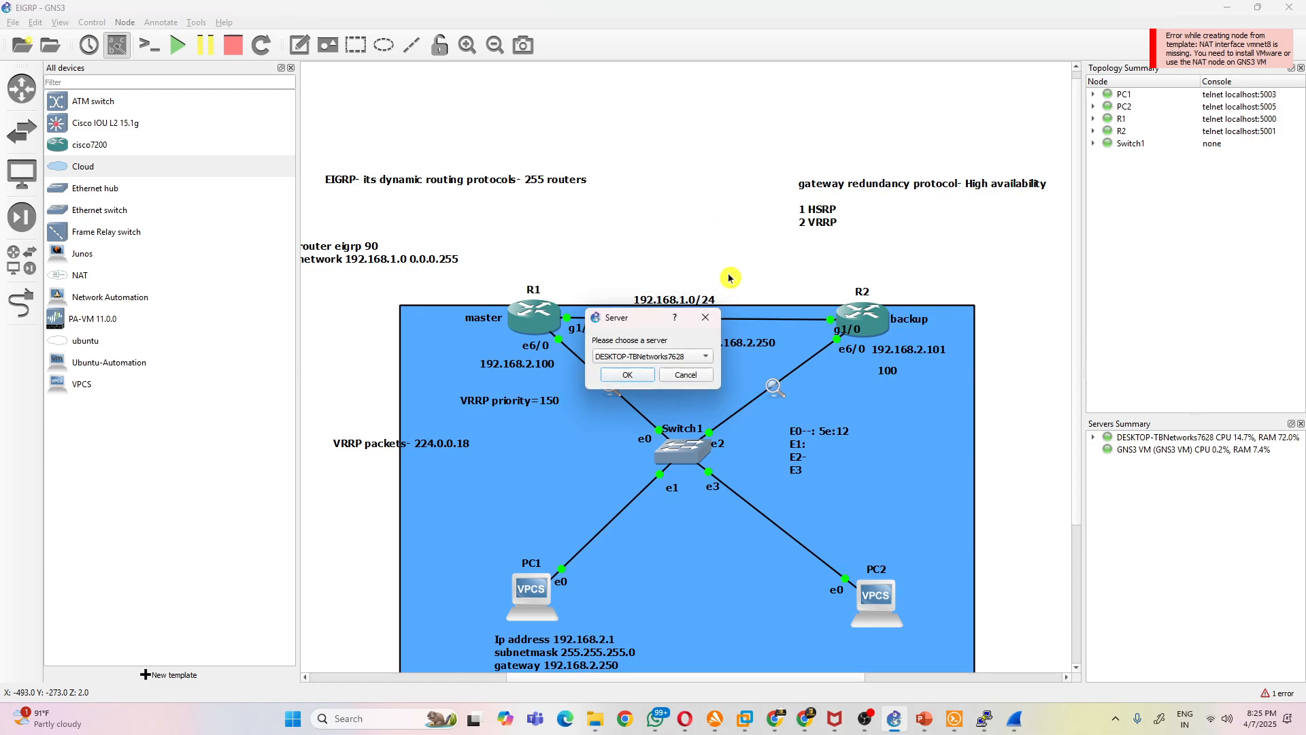
left_click(633, 376)
right_click(703, 208)
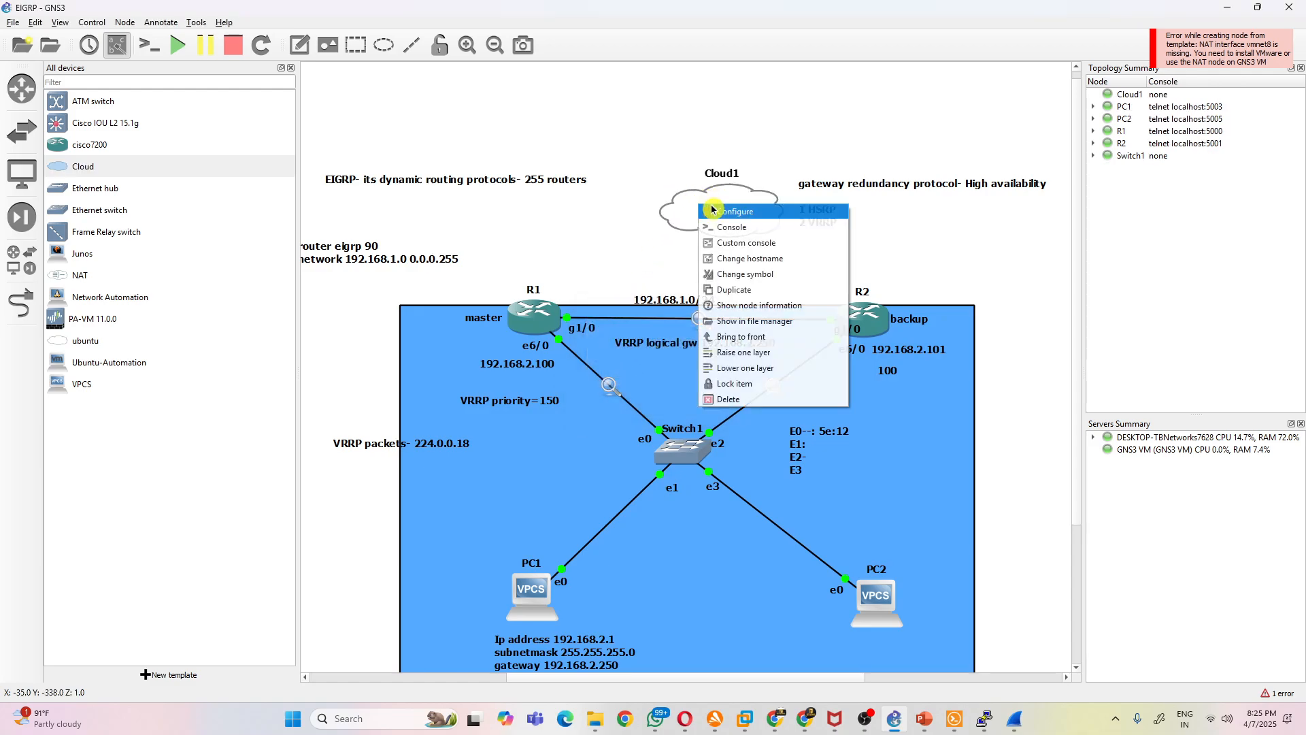
left_click(749, 210)
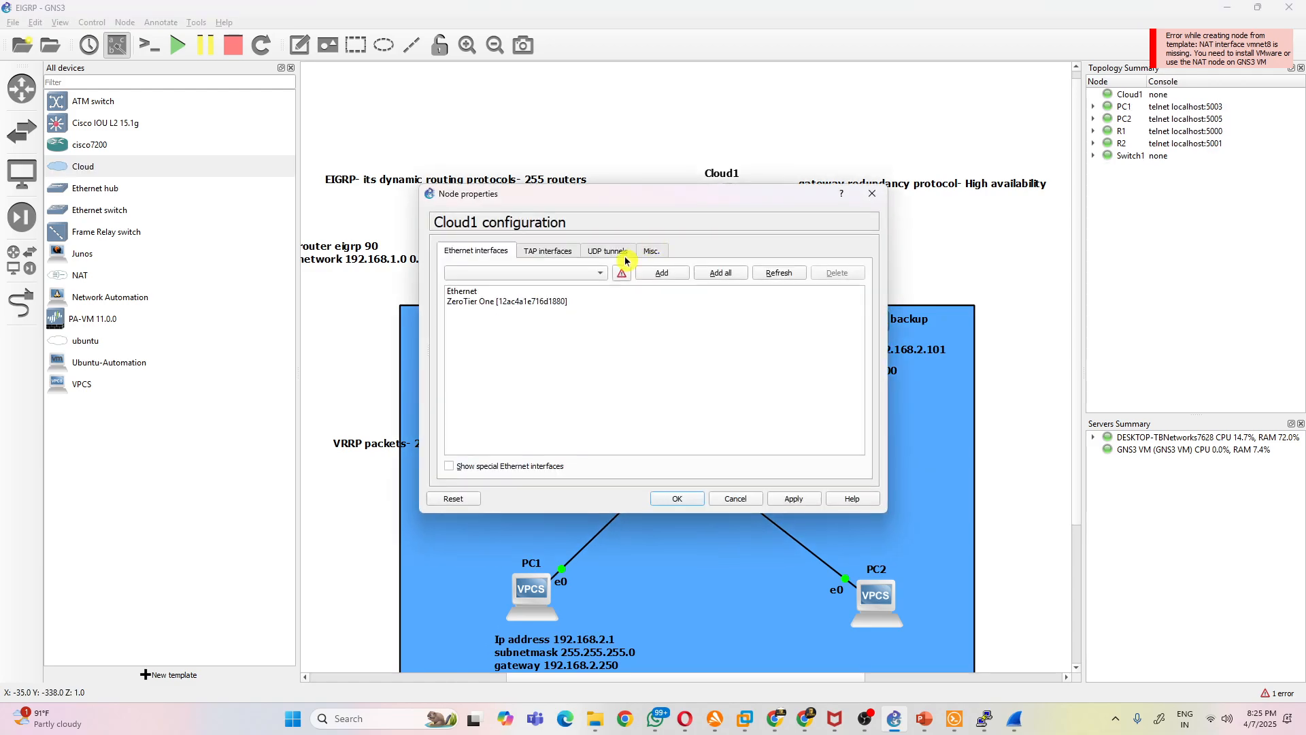
left_click(507, 467)
left_click(776, 276)
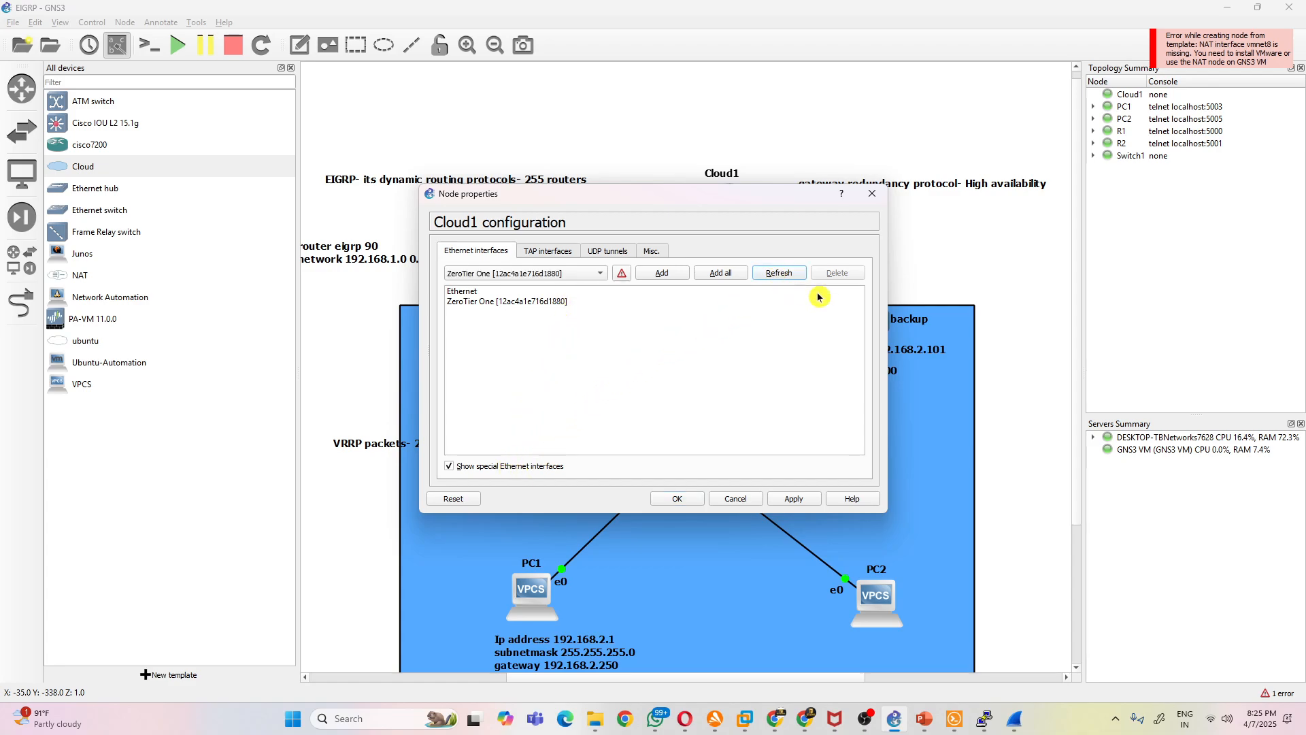
left_click(872, 194)
- Add an ubuntu cloud node above Cloud1 and check the Ethernet interfaces available in its configuration
left_click(62, 344)
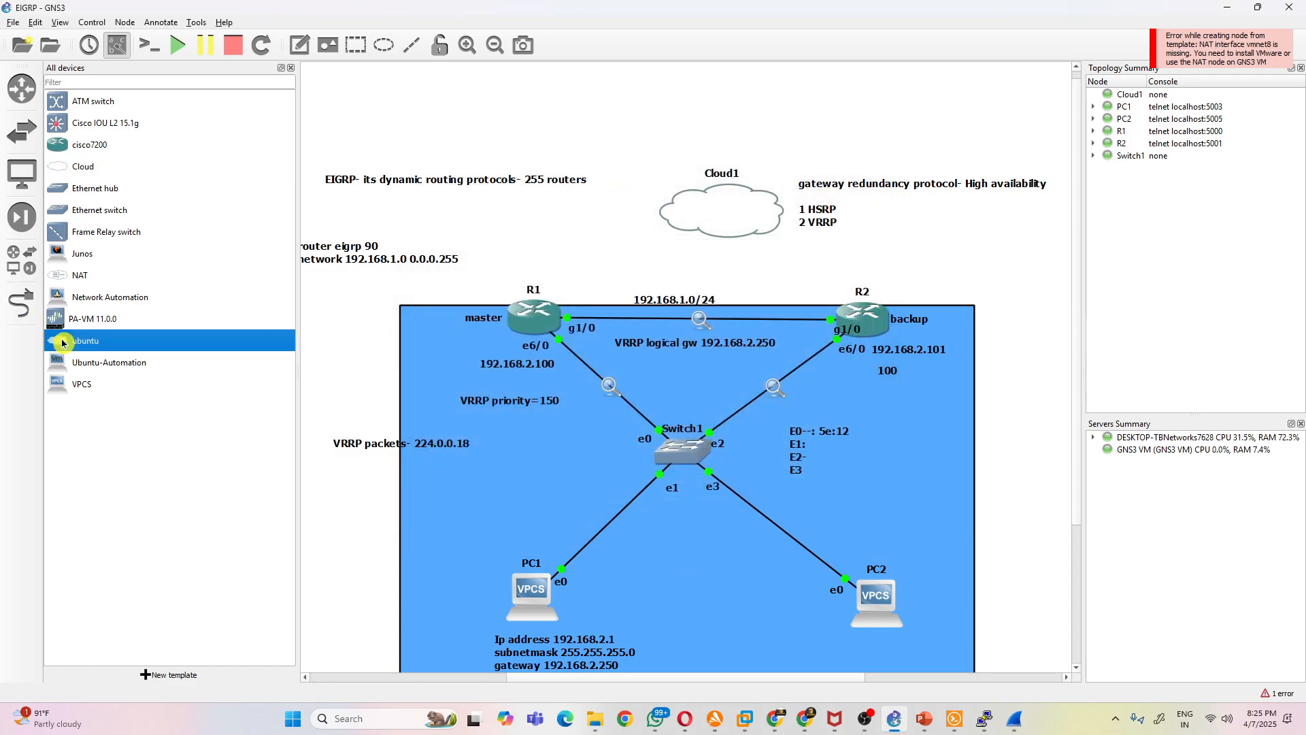
left_click(647, 118)
right_click(677, 138)
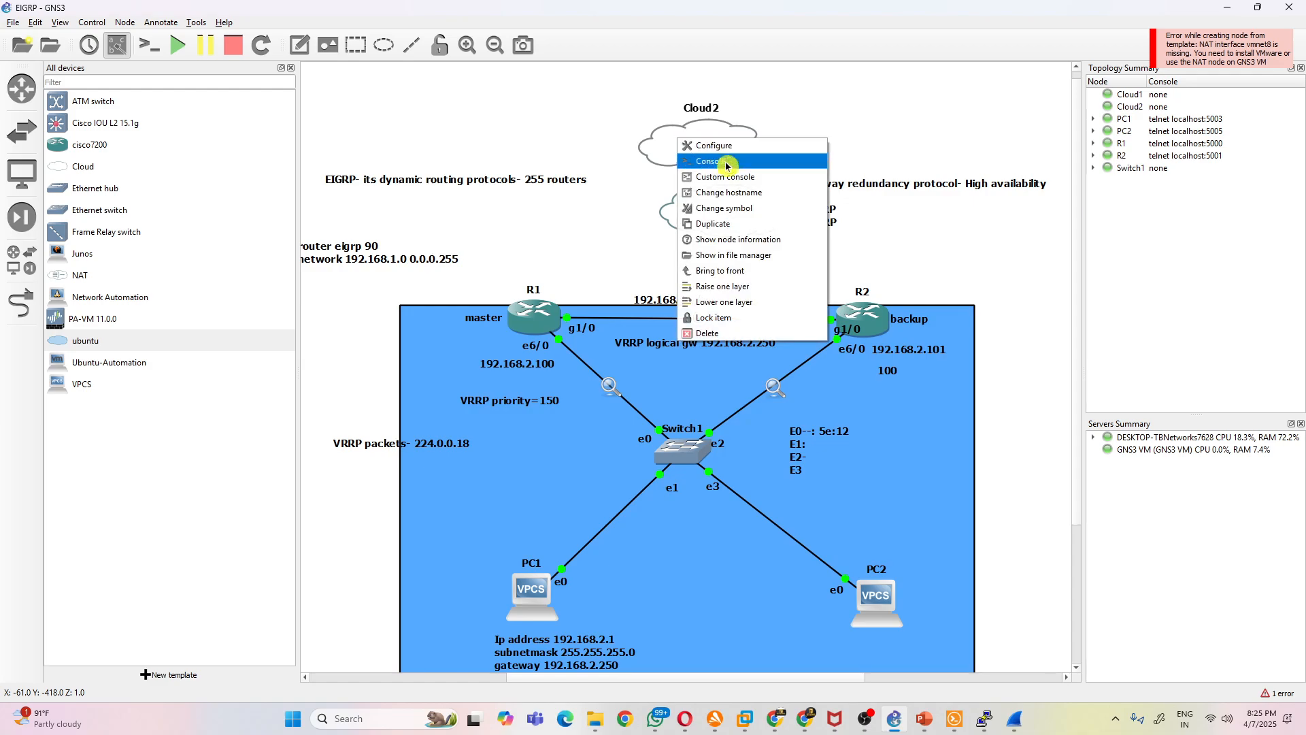
left_click(738, 146)
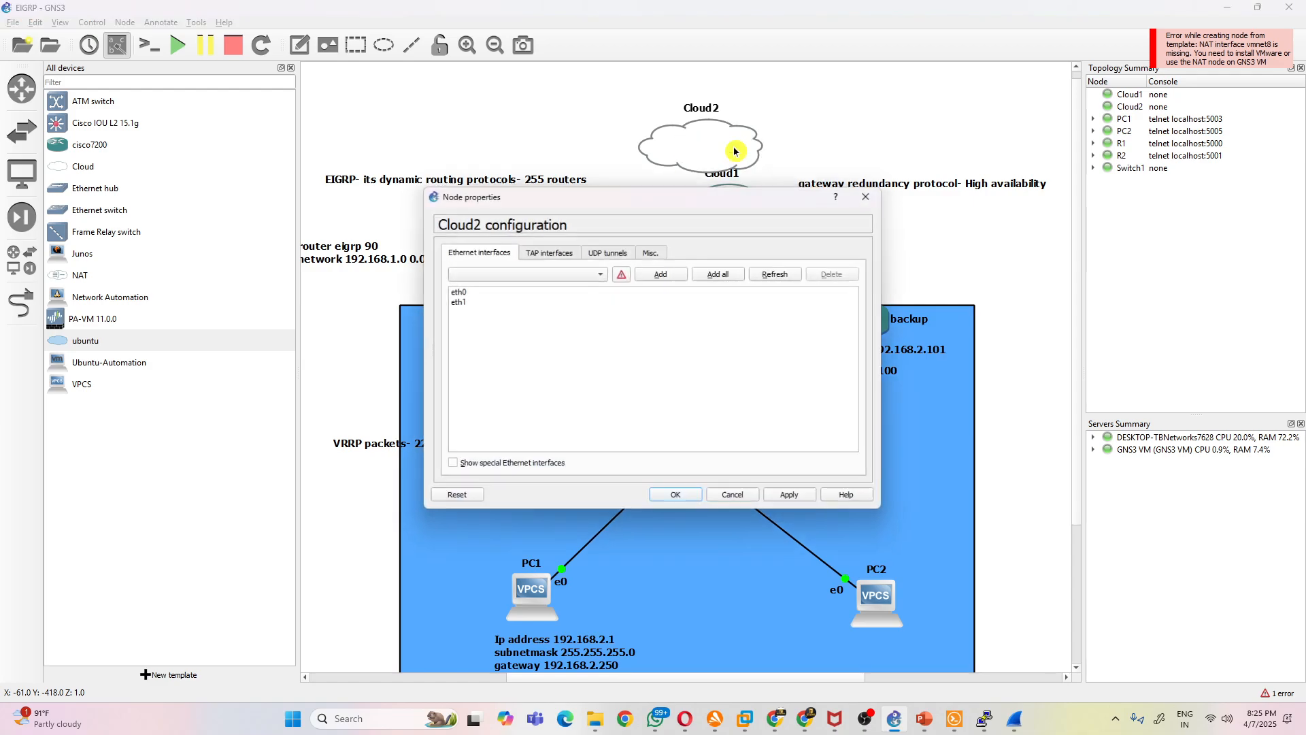
left_click(765, 277)
left_click(872, 193)
- Permanently delete the Cloud2 and Cloud1 nodes from the topology
right_click(701, 142)
left_click(732, 335)
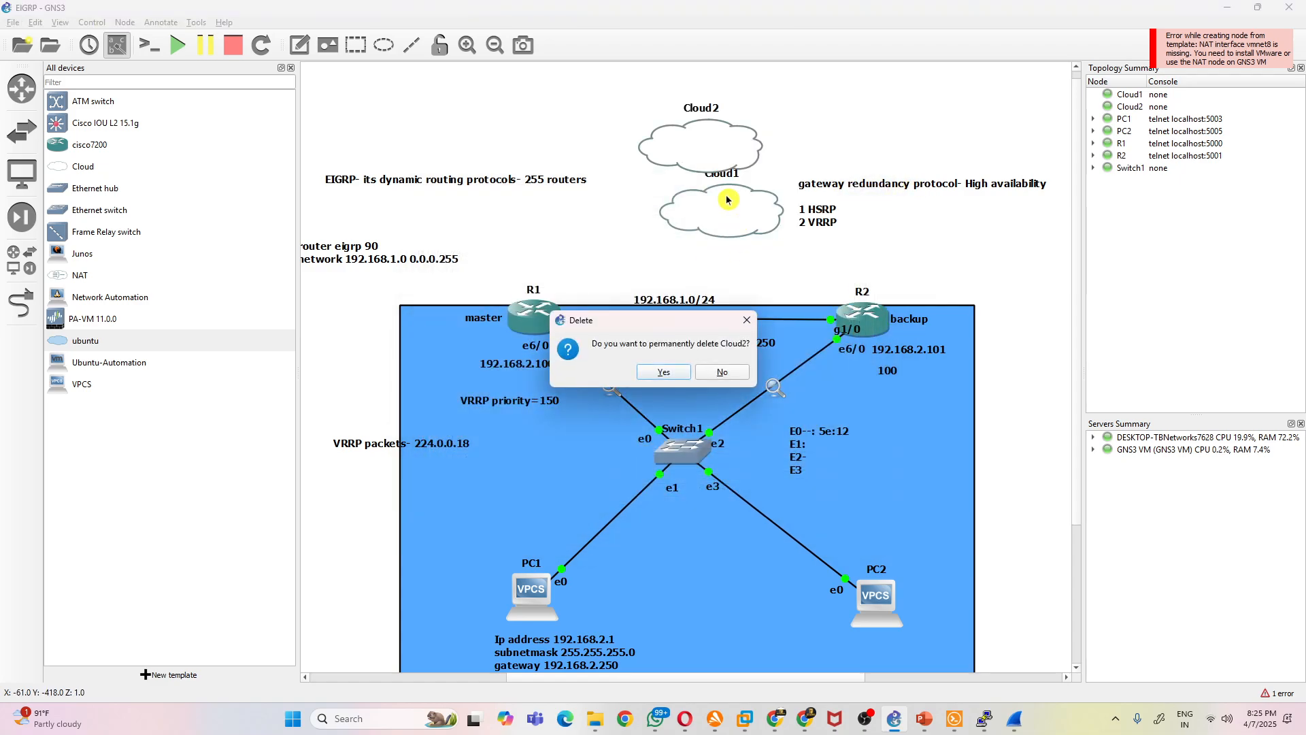
left_click(663, 372)
right_click(718, 204)
left_click(748, 402)
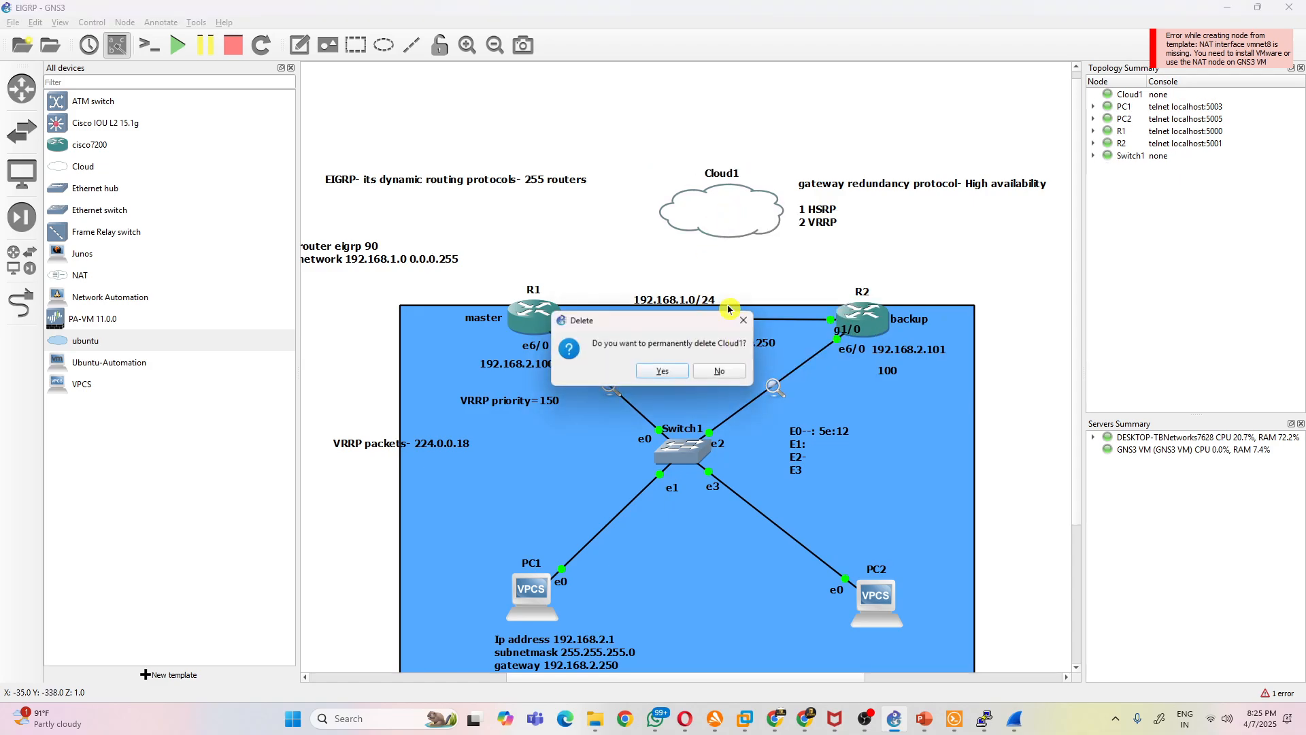
left_click(663, 371)
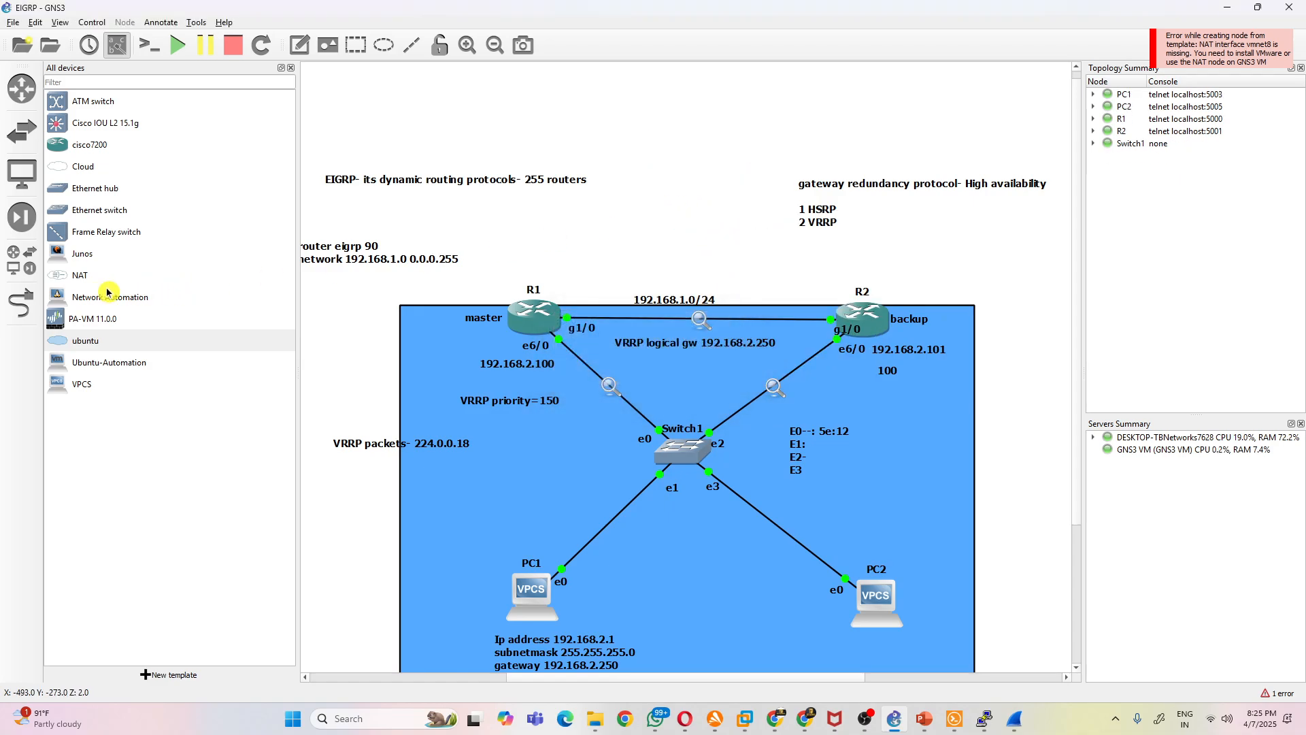
- Add a cisco7200 router above R1 and R2 and link its GigabitEthernet2/0 to R1's GigabitEthernet2/0
left_click_drag(58, 143, 712, 204)
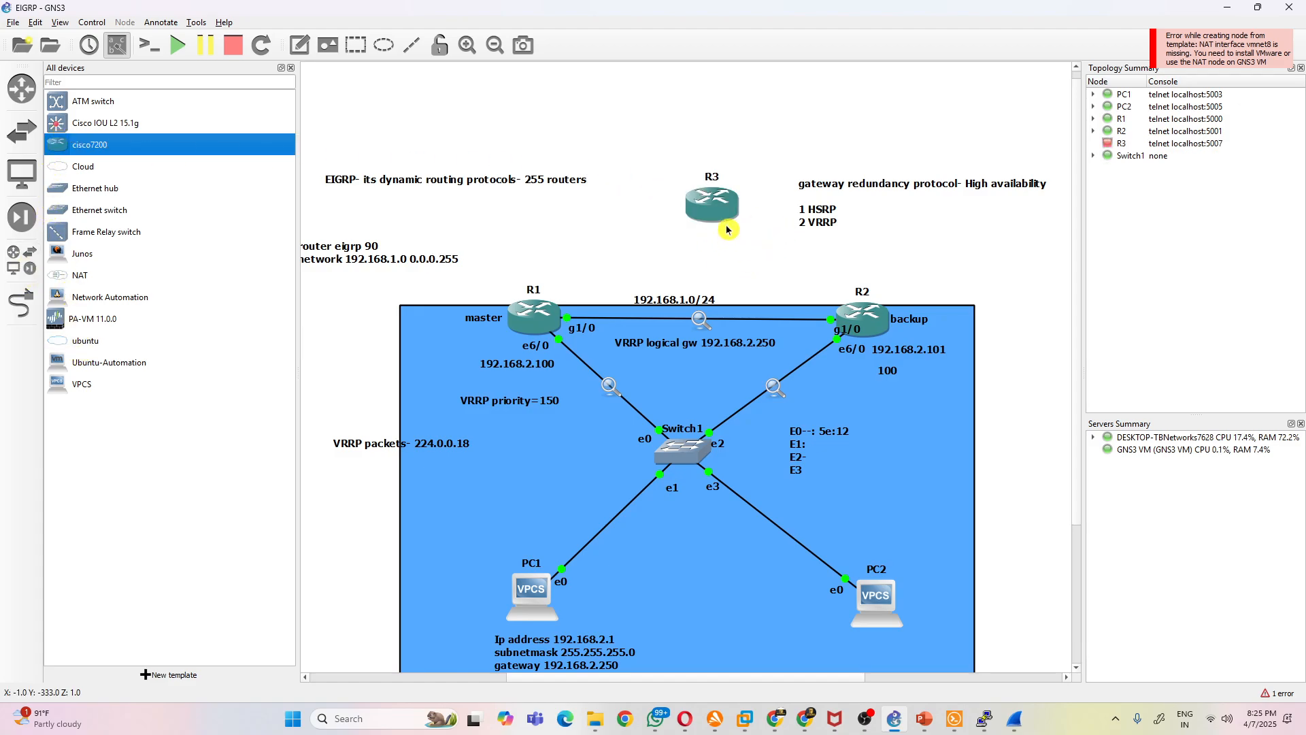
left_click(22, 302)
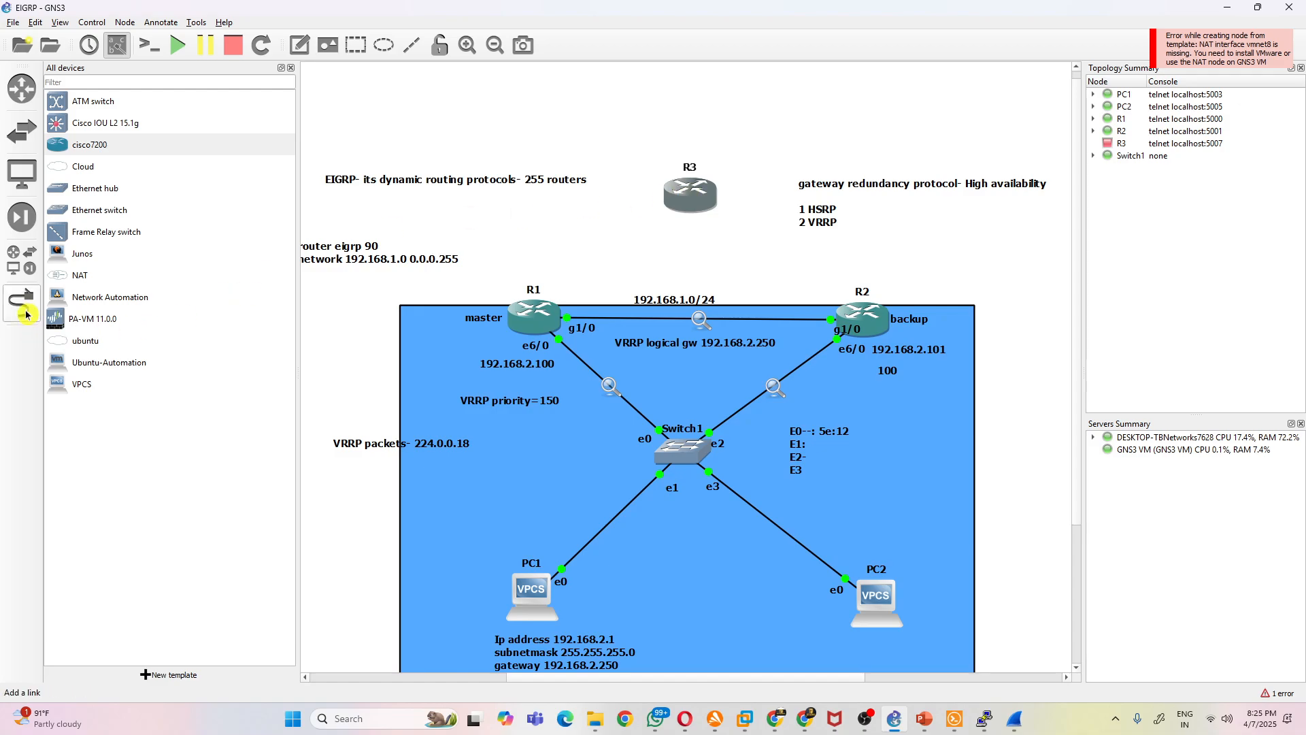
left_click(520, 310)
left_click(619, 344)
left_click(689, 209)
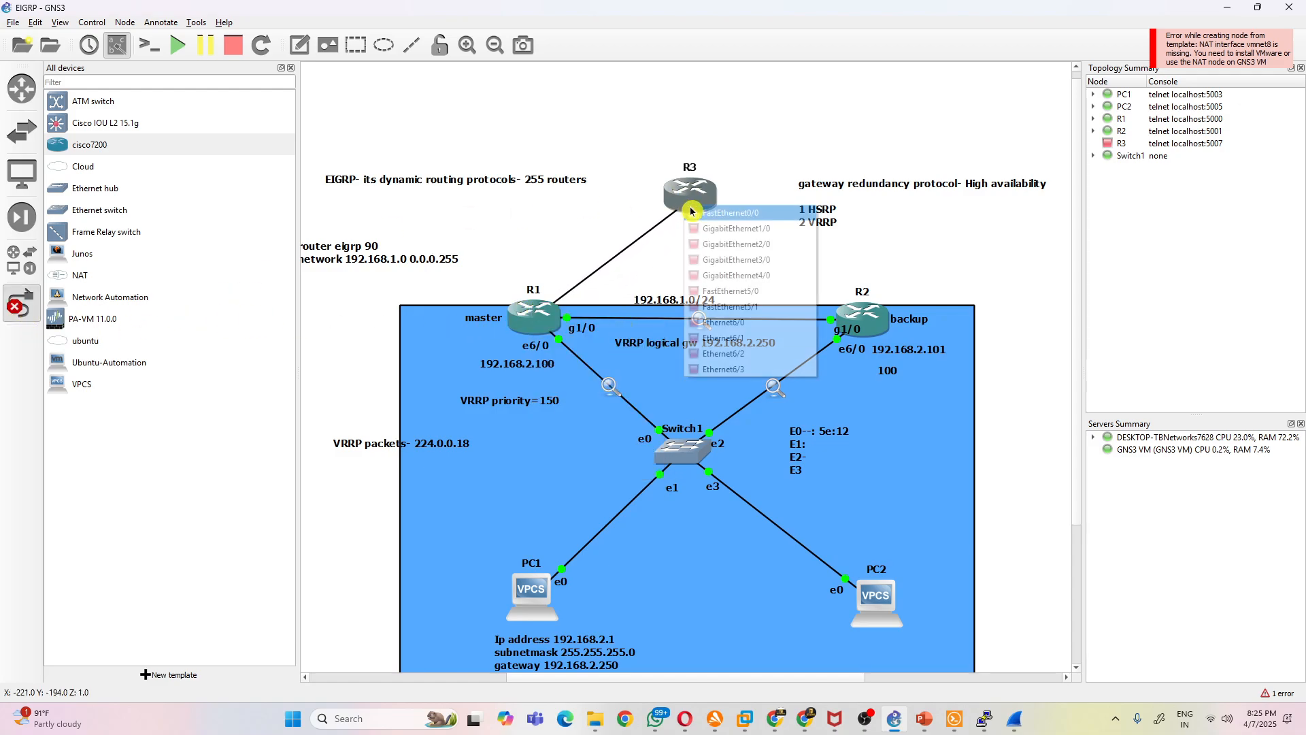
left_click(738, 244)
- Link R2's GigabitEthernet2/0 to R3's GigabitEthernet1/0 and finish adding links
left_click(859, 311)
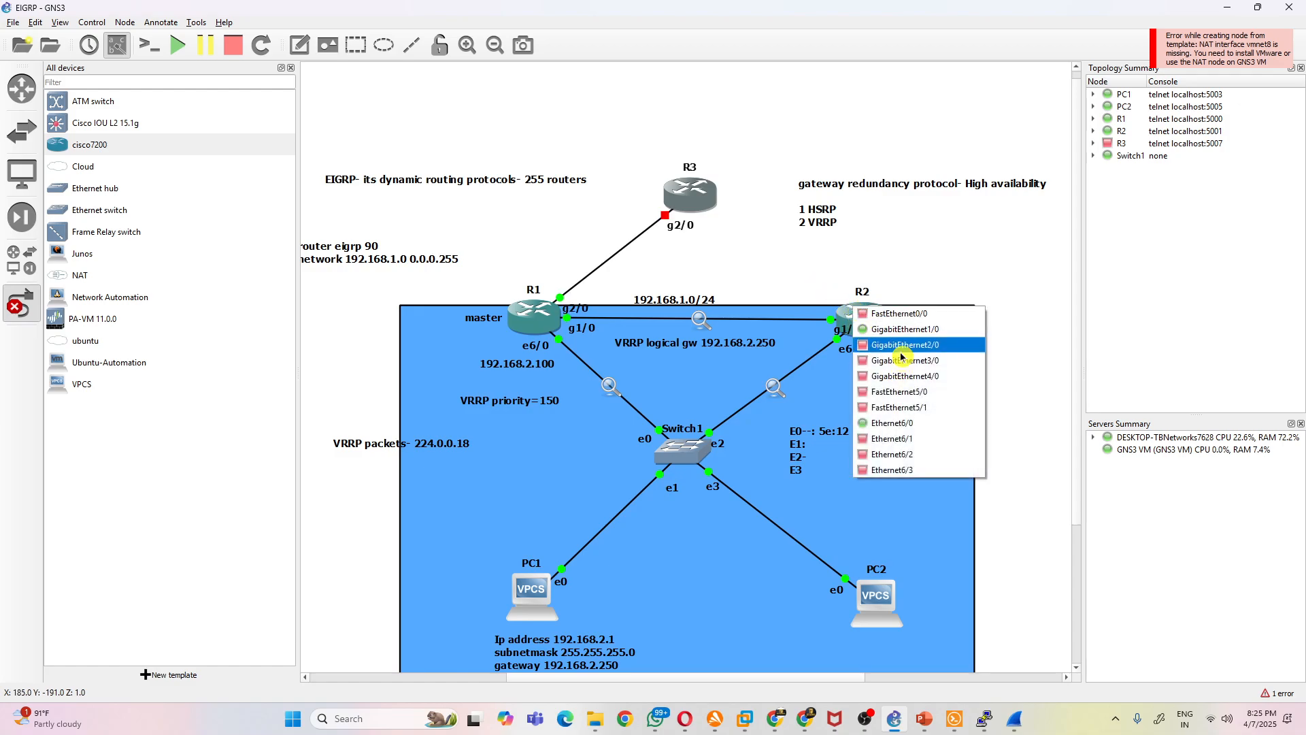
left_click(901, 359)
left_click(704, 199)
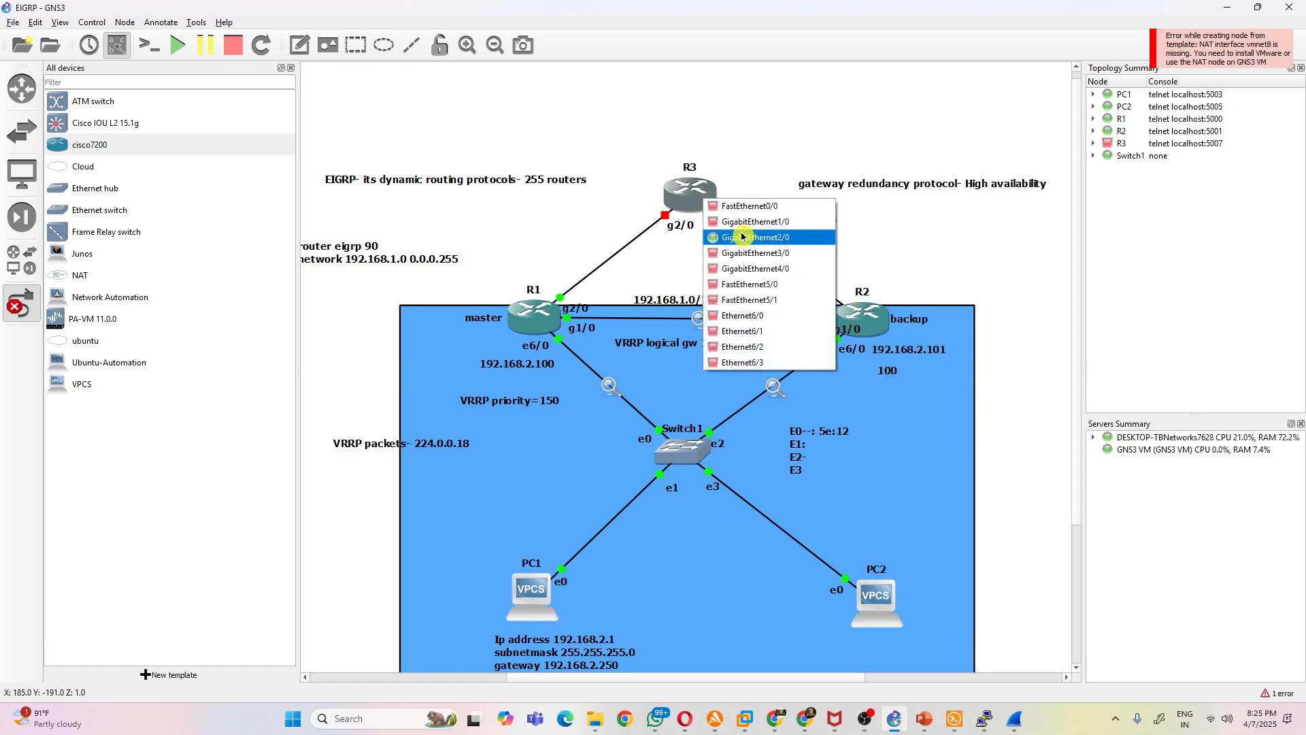
left_click(744, 229)
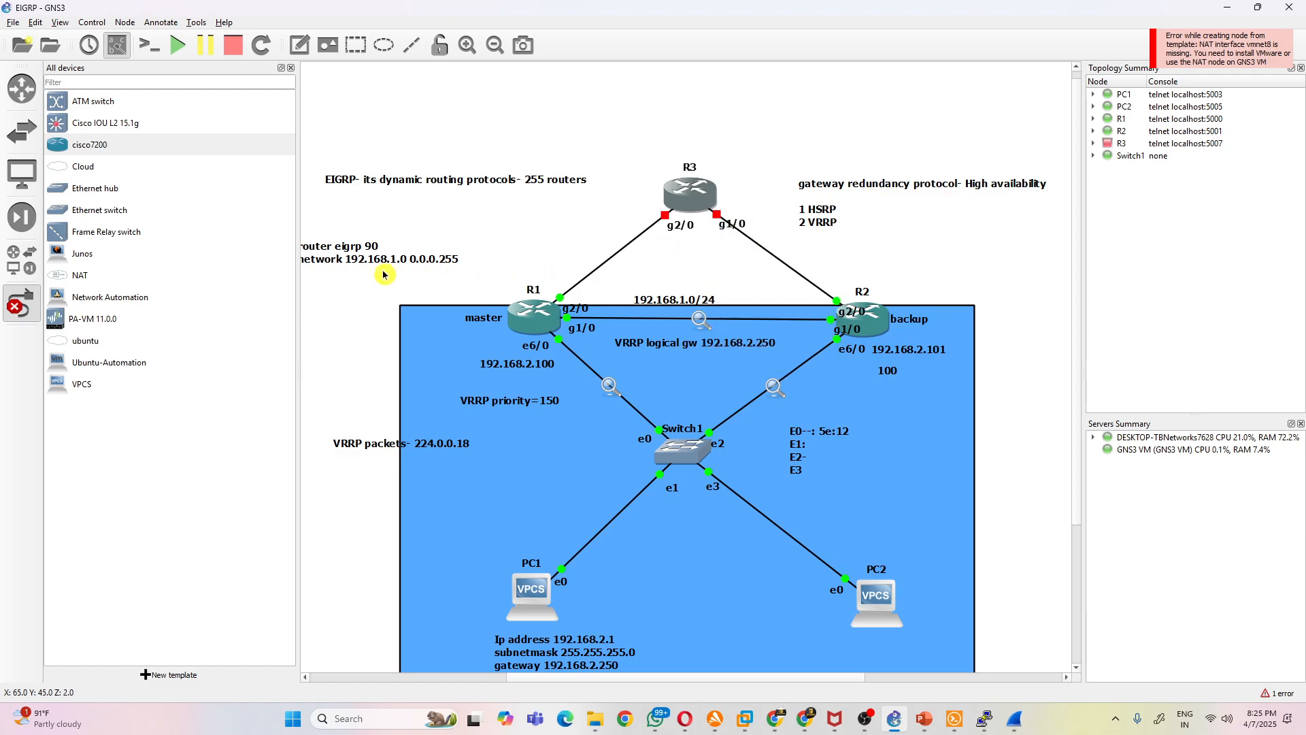
left_click(27, 303)
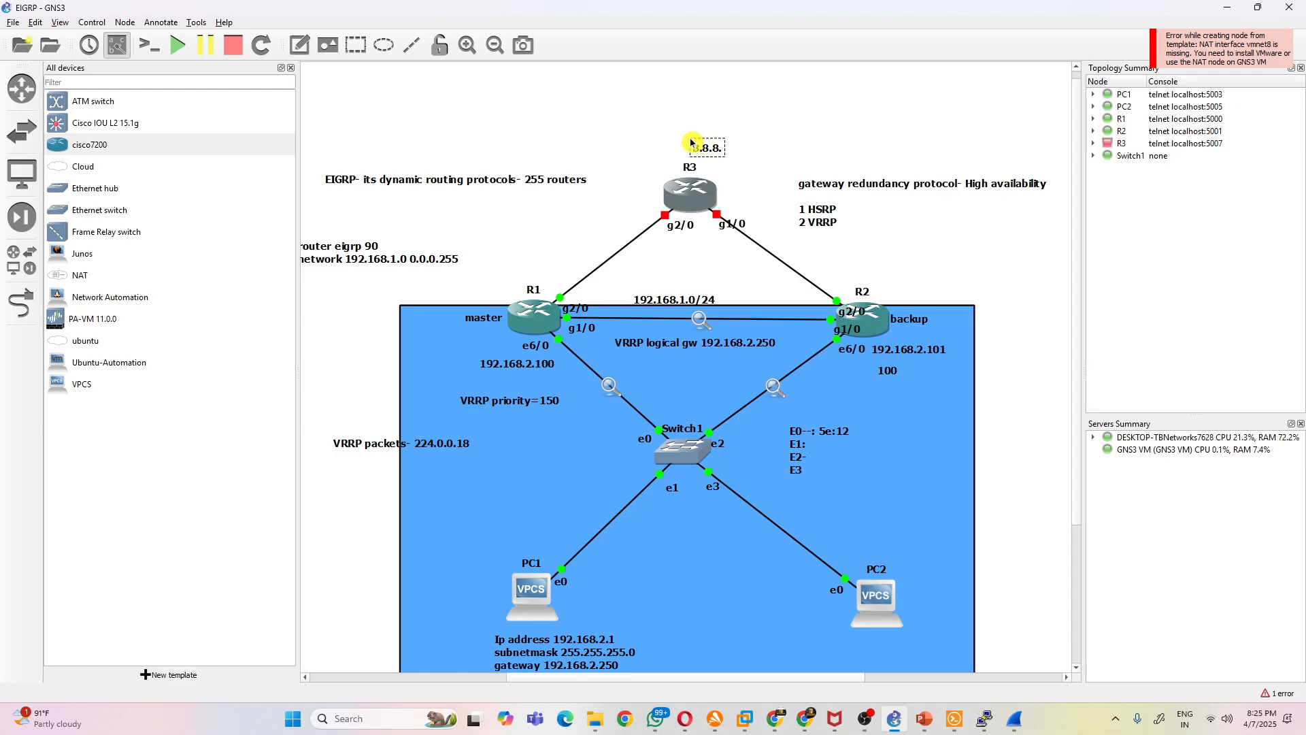
- Place the note 8.8.8.8 directly above R3 and start the router
left_click(856, 91)
left_click_drag(719, 149, 699, 141)
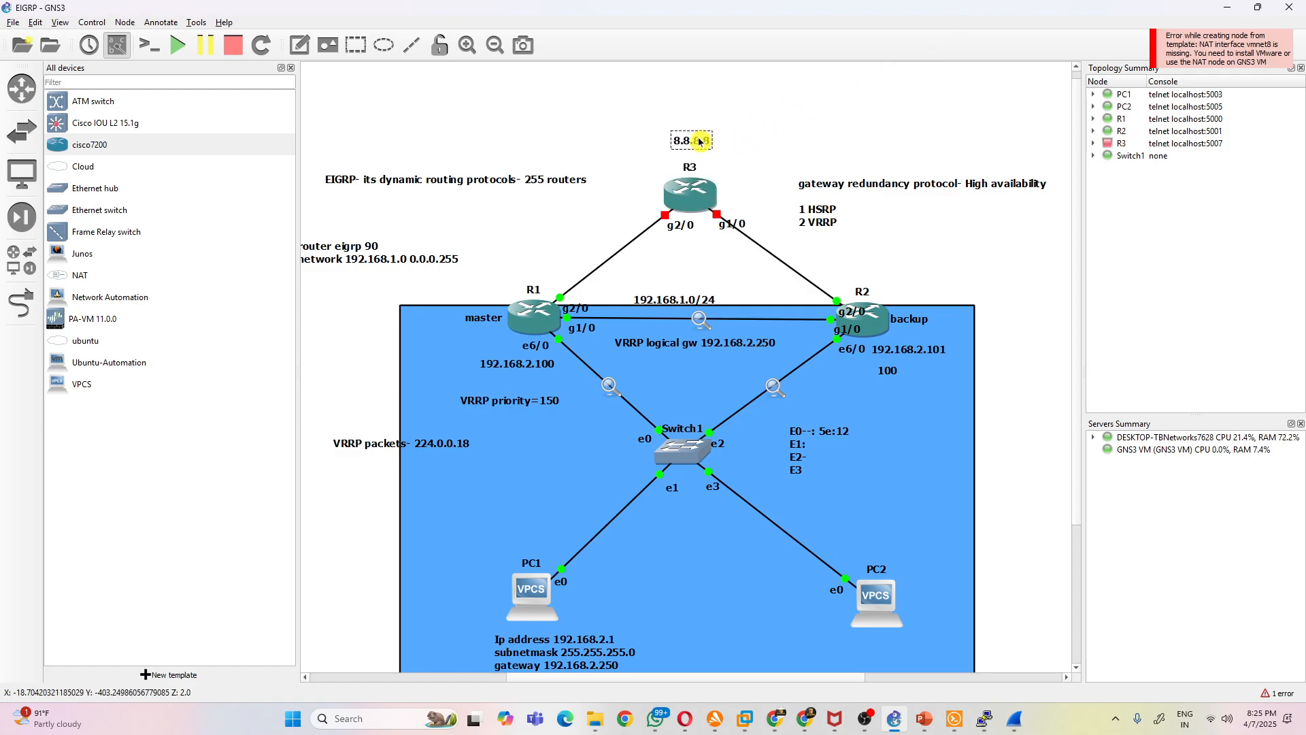
right_click(679, 188)
left_click(743, 245)
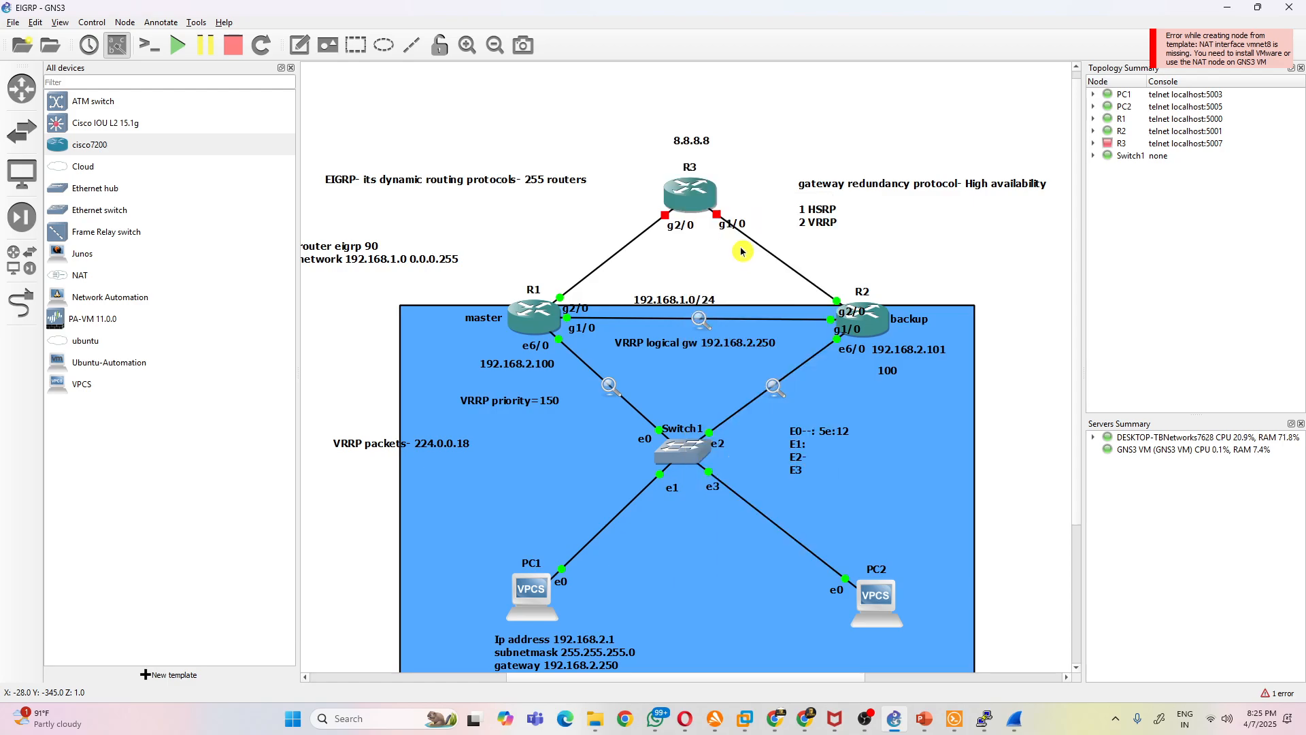
- Move the gateway redundancy protocol note upward, clear of the link between R3 and R2
left_click_drag(854, 195, 865, 99)
left_click(920, 252)
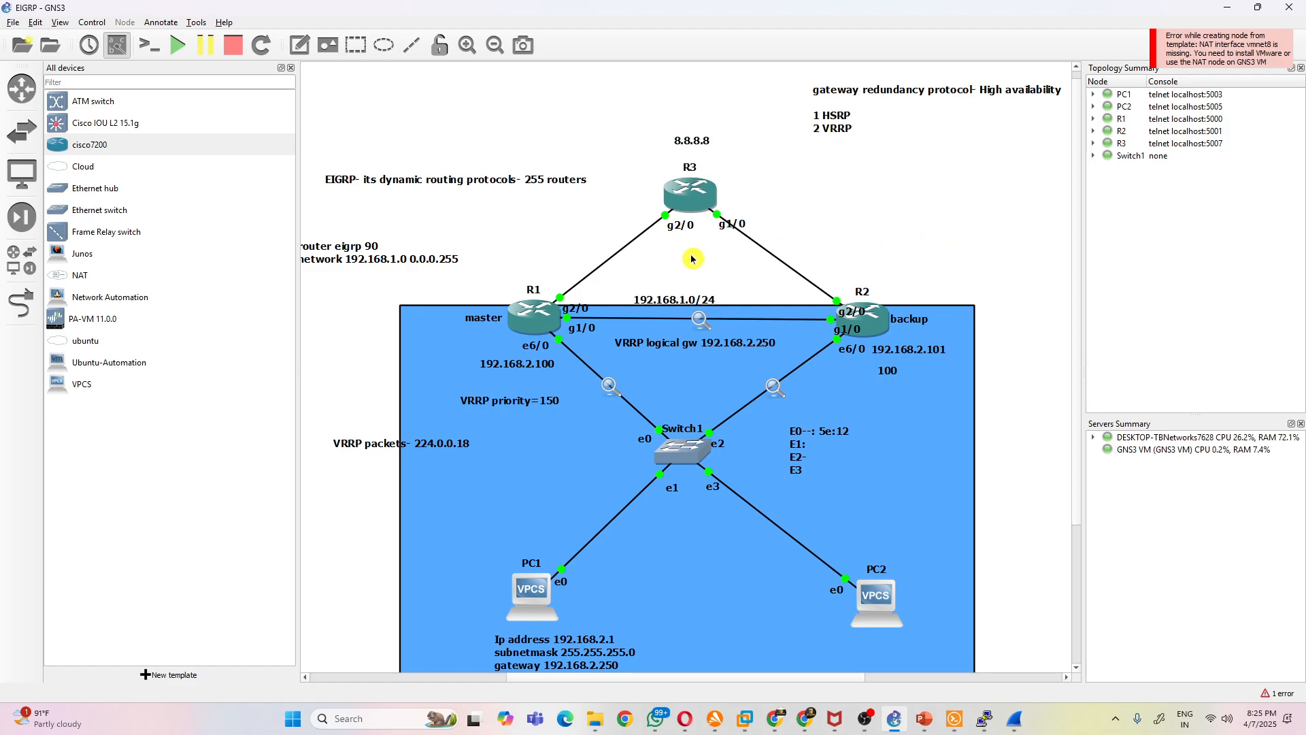
- Open R3's console beside the topology and enter global configuration mode
left_click(703, 197)
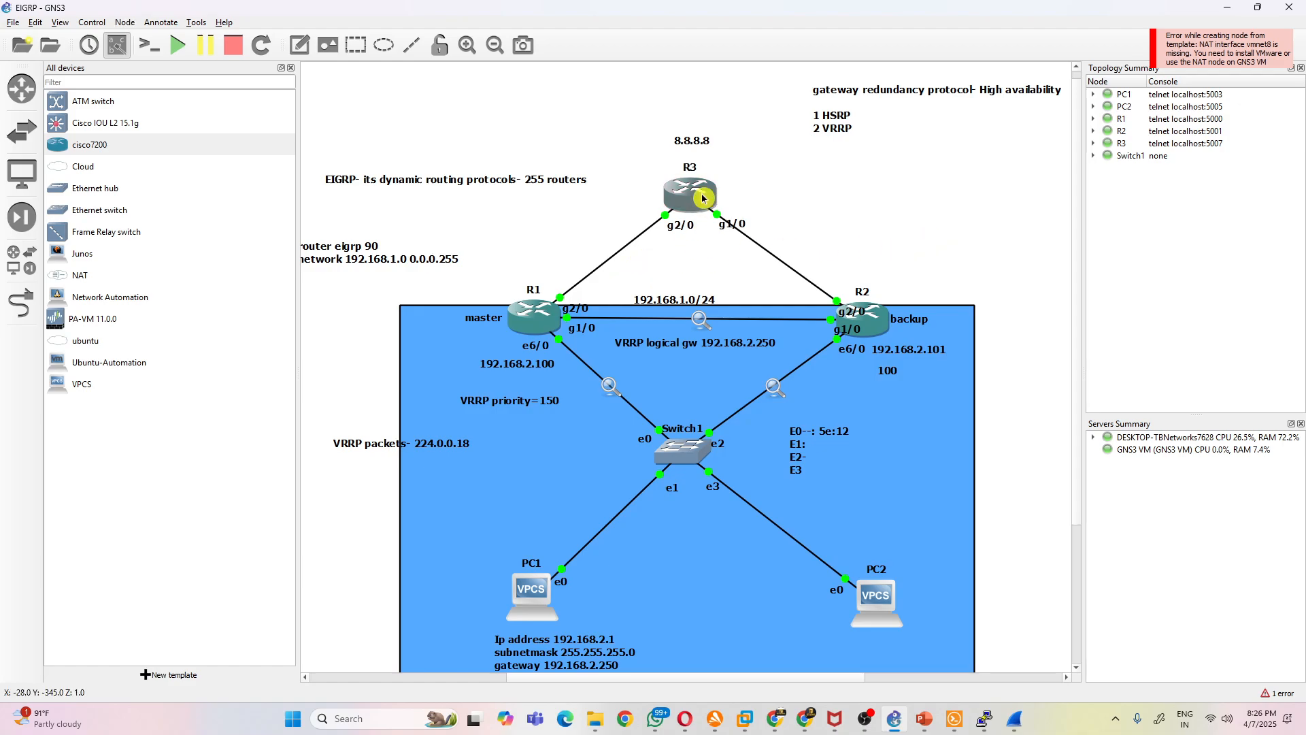
double_click(703, 198)
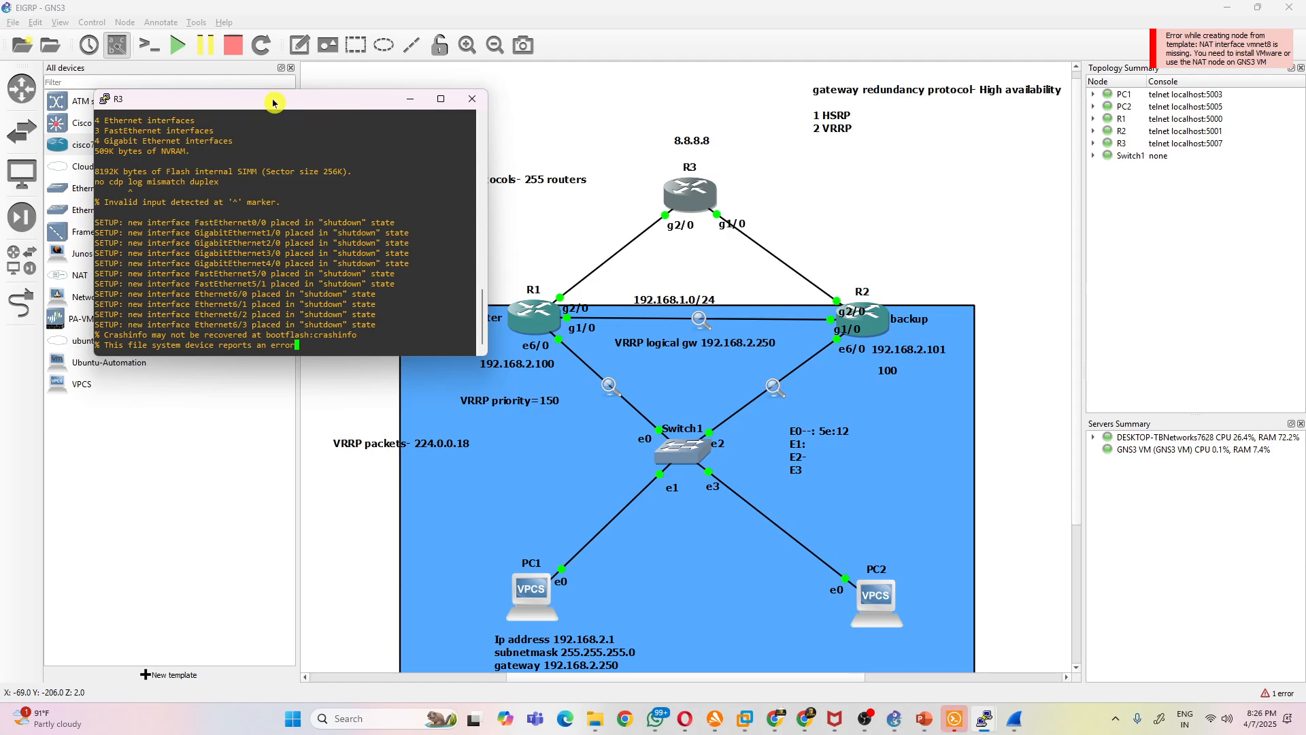
left_click_drag(272, 100, 1087, 168)
type("conf t")
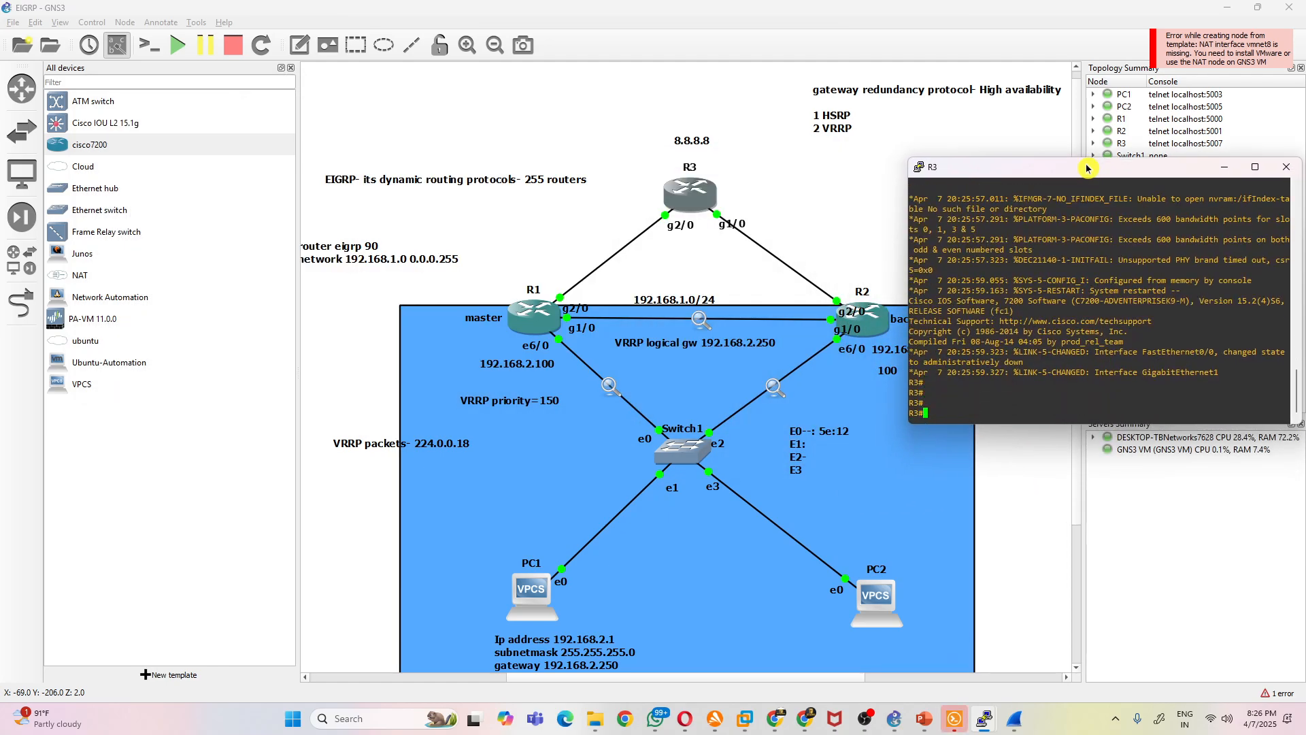
key("Return")
- Assign 192.168.13.3 255.255.255.0 to R3's g2/0 interface and enable the interface
type("int")
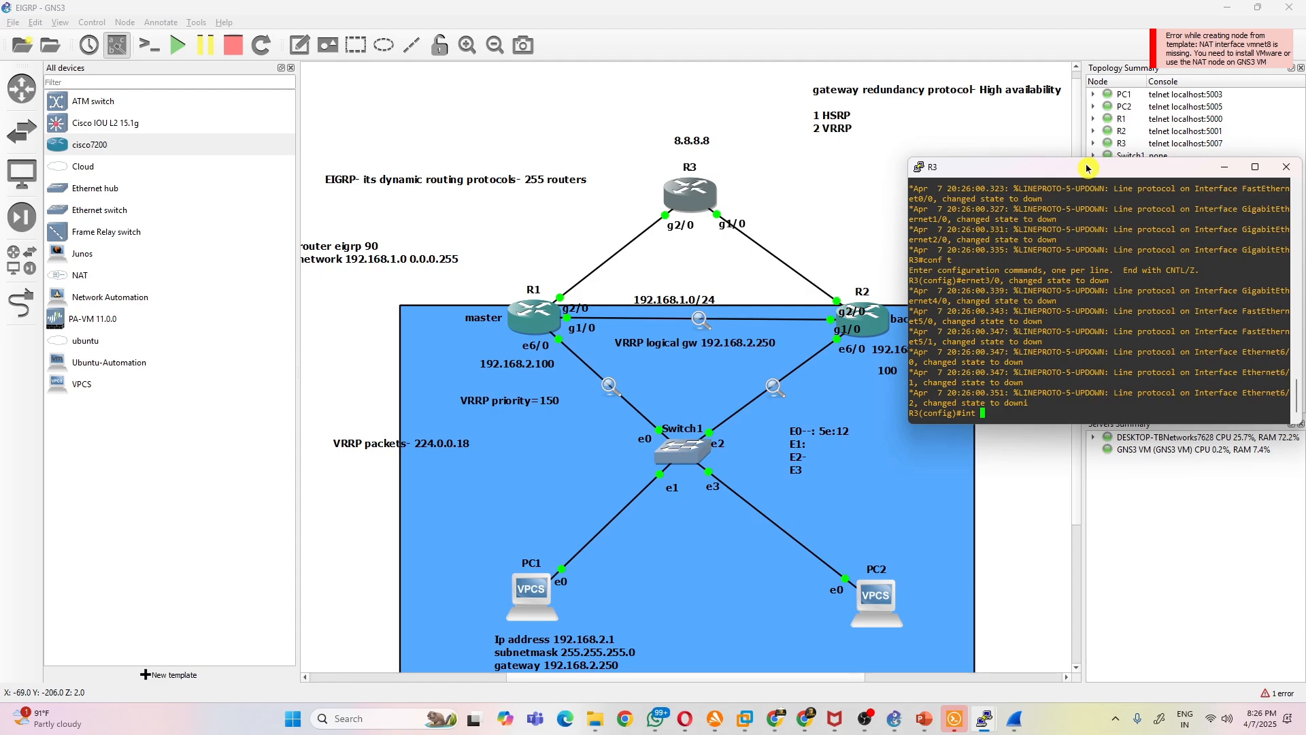
type(" g2/0")
key("Return")
type("ipa")
key("BackSpace")
type("add 192")
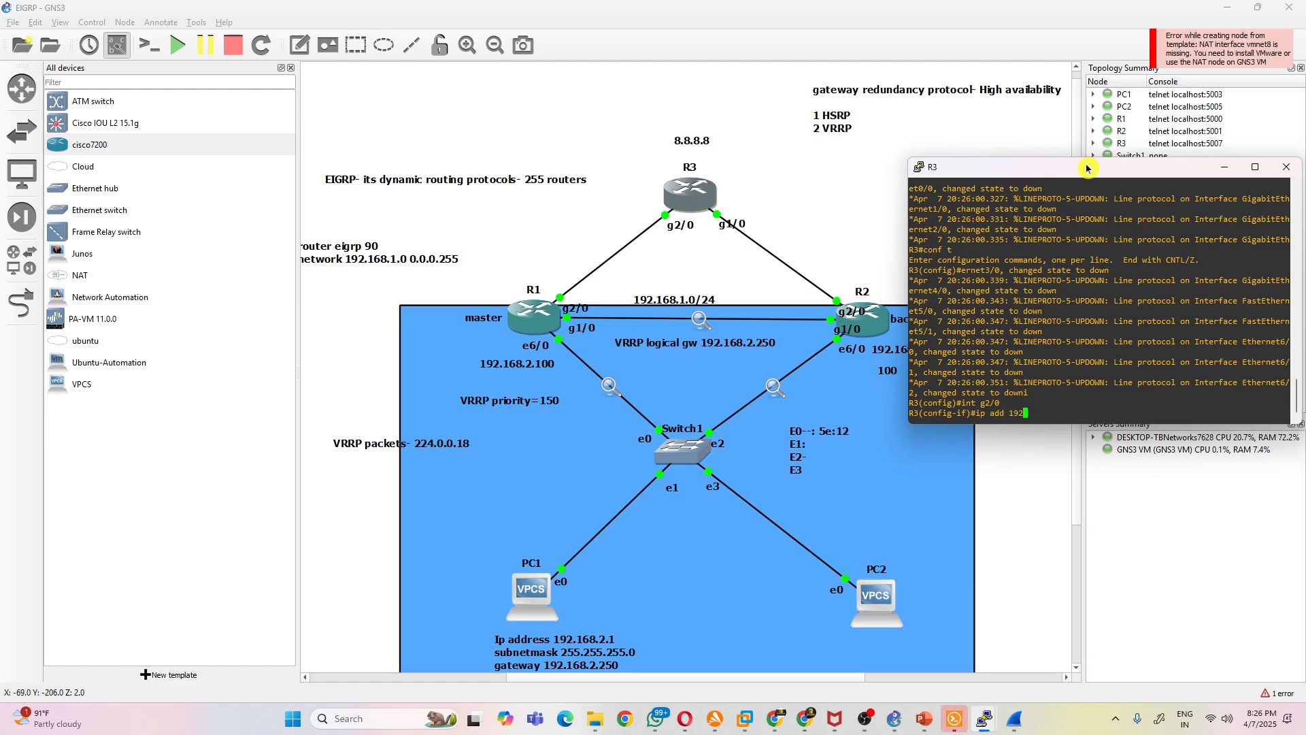
type(".168.13.3 255.255.255.0")
key("Return")
type("no shut")
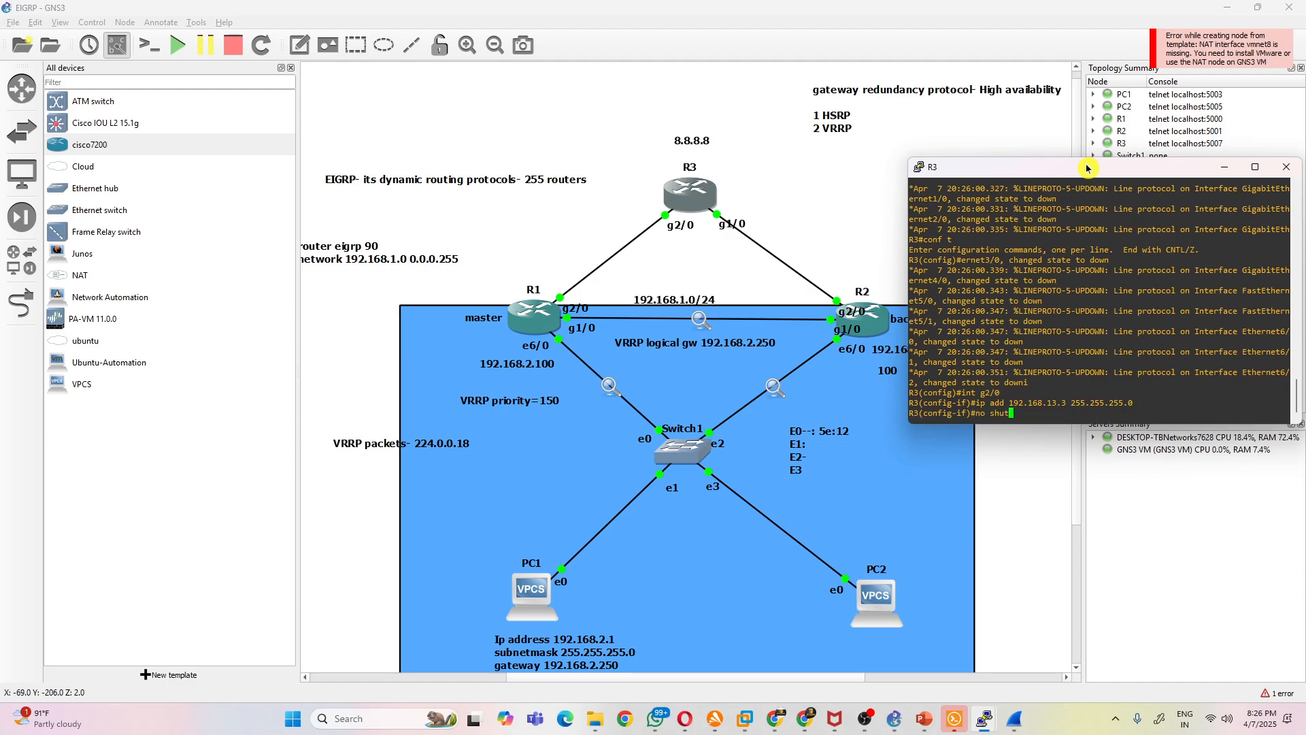
key("Return")
- Create loopback interface lo0 on R3 with address 8.8.8.8 and mask 255.255.255.255
type("int lo0")
key("Return")
type("ig-if)#ip")
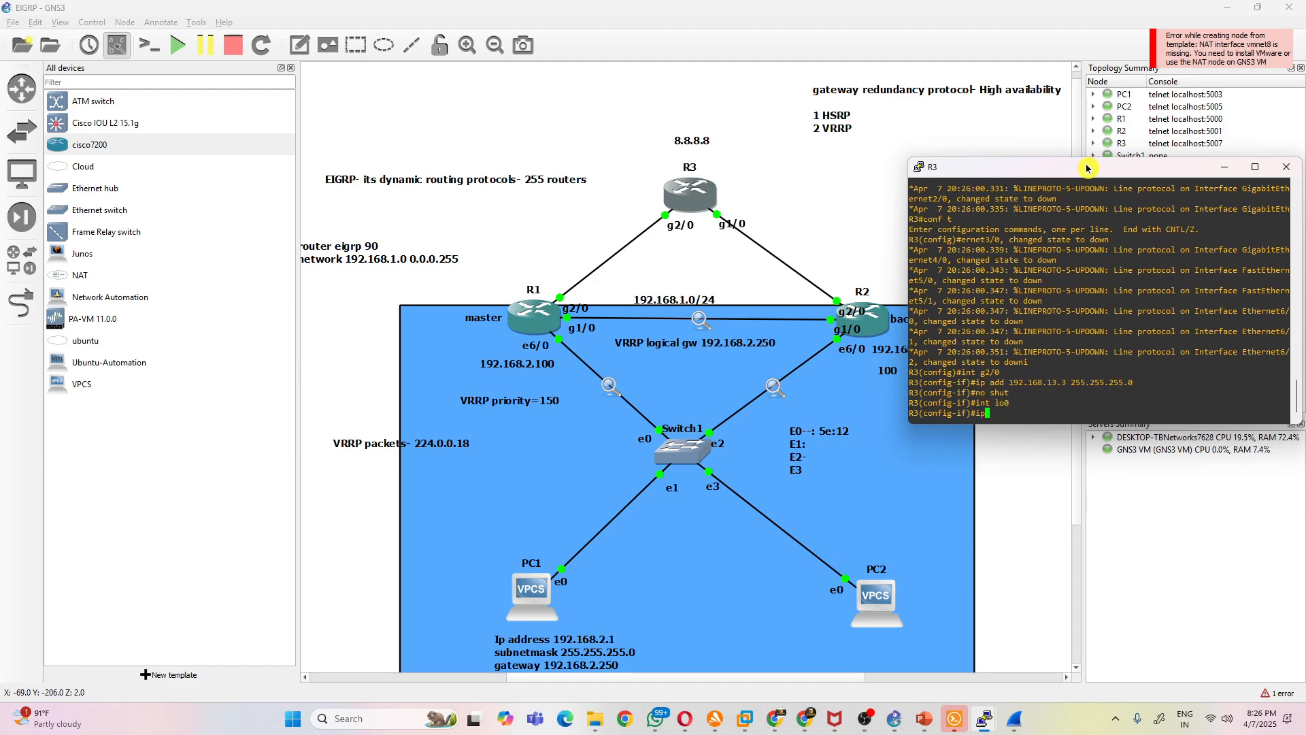
type(" add 8.8.8.8 25")
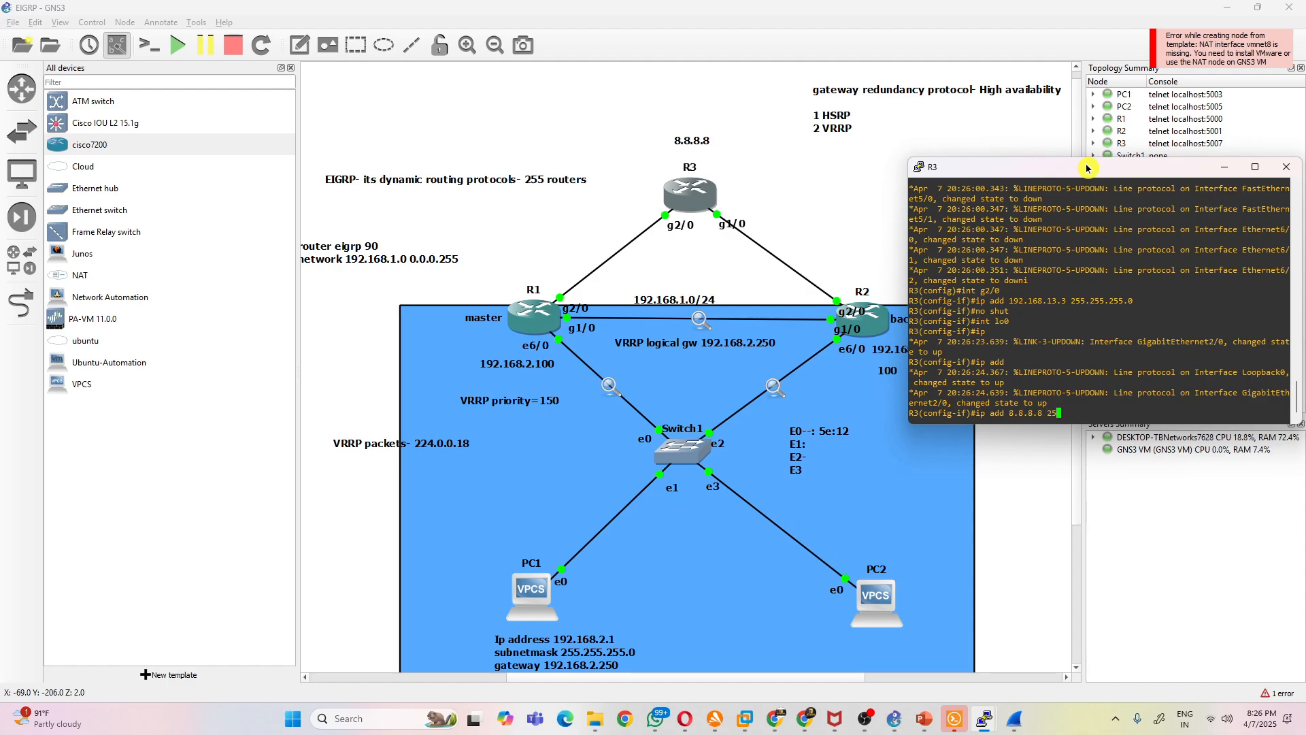
type("5.255.255.")
type("255")
key("Return")
- Configure EIGRP 90 on R3 and advertise network 192.168.13.0 with wildcard 0.0.0.255
type("exit")
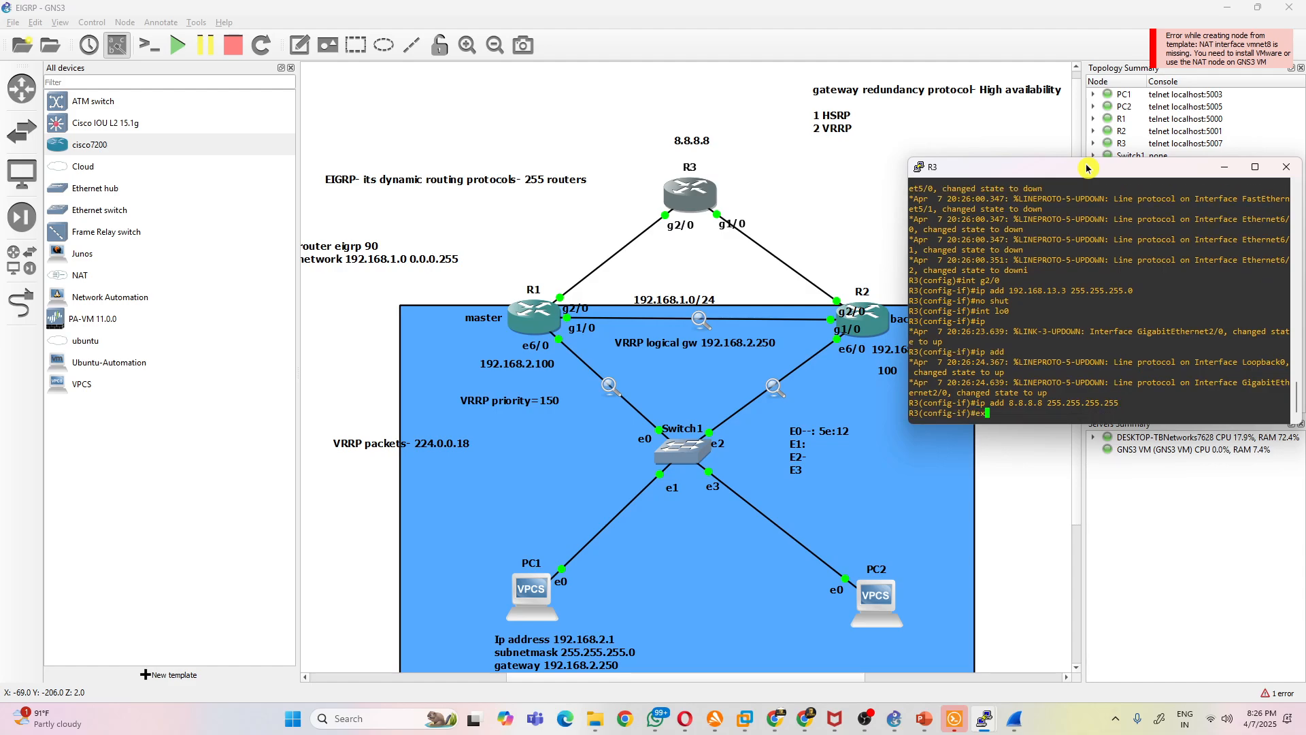
key("Return")
type("router eigrp 9")
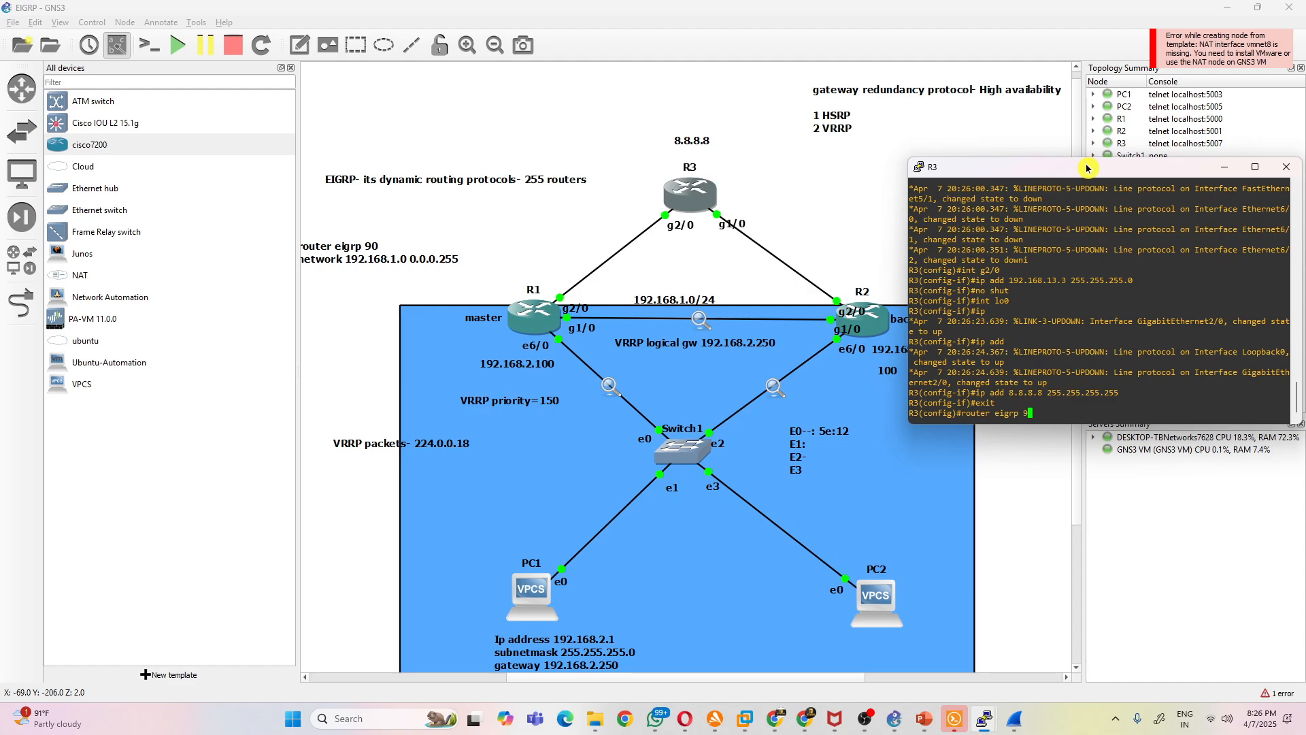
type("0")
key("Return")
type("net")
key("Tab")
type("192.168.13.0 0.0.0.255")
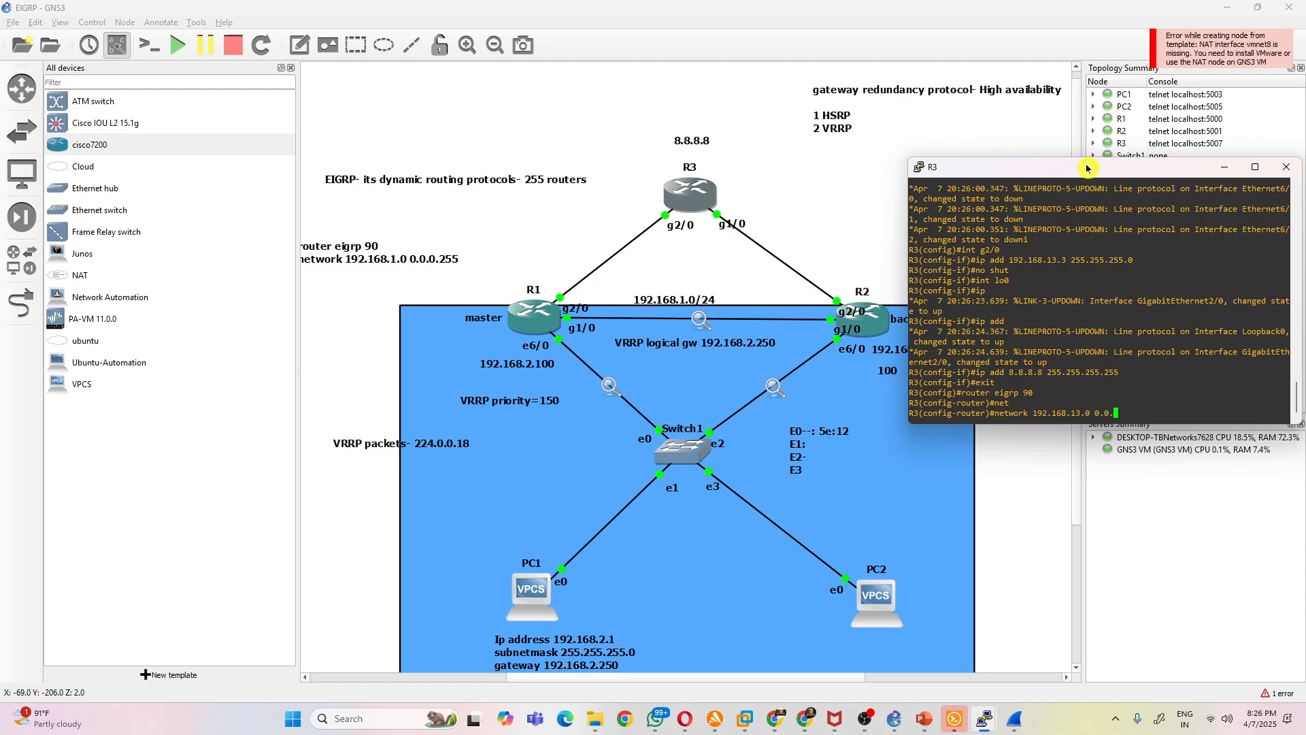
key("Return")
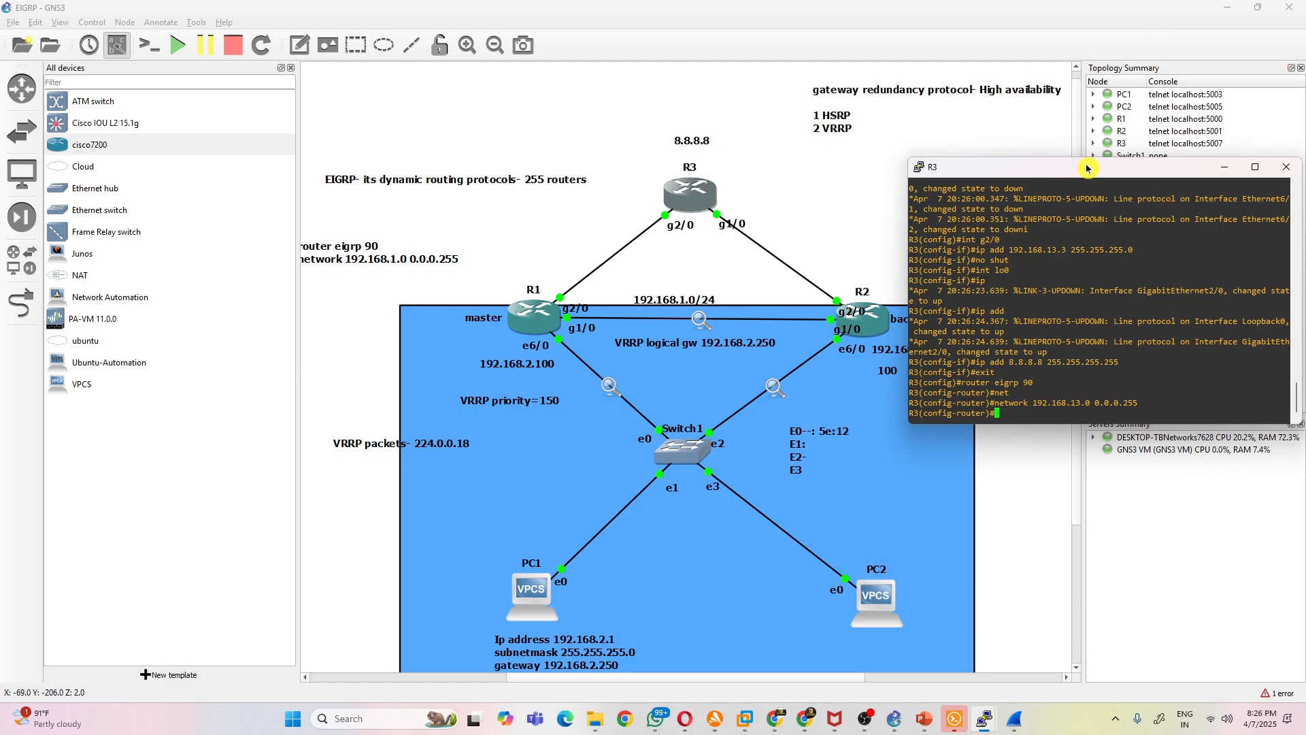
- Try to advertise network 192.168.2.0 in R3's EIGRP 90 with the wildcard 0.0.0.0255
type("net")
key("Tab")
type("192.168")
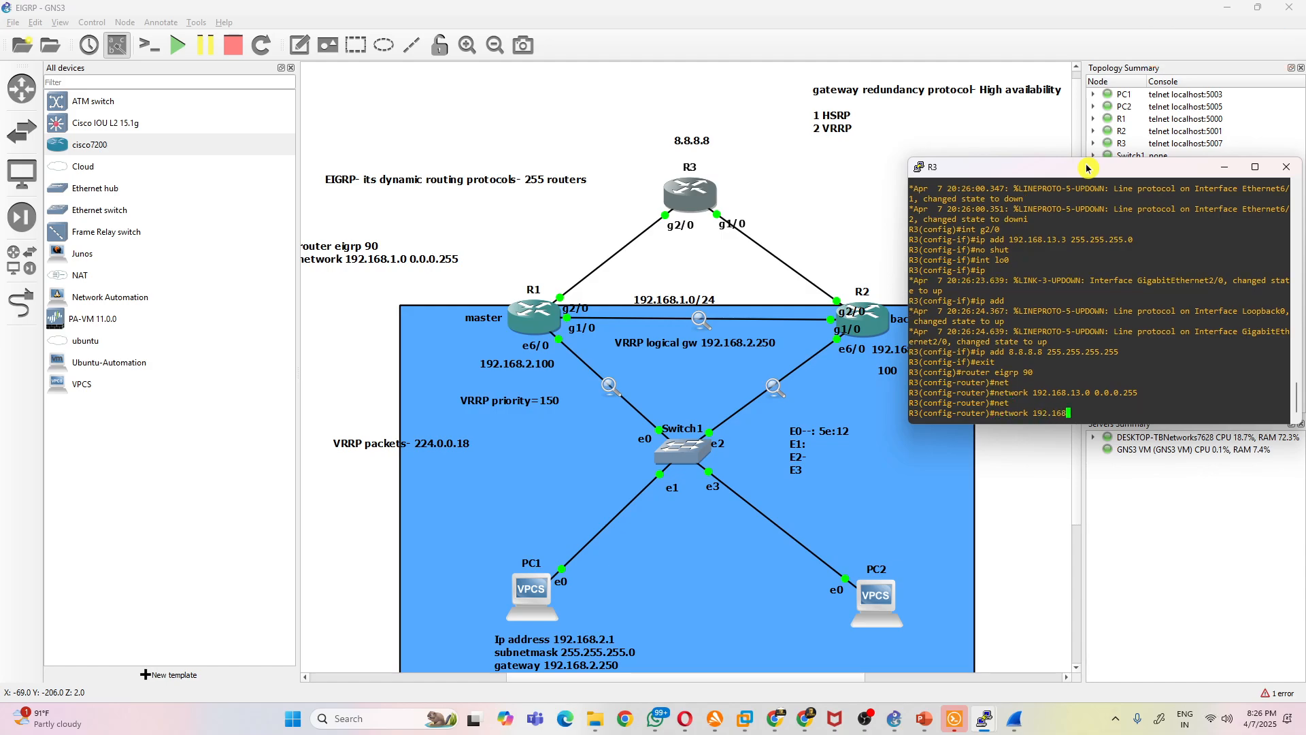
type(".2.0 0.0.0.0255")
key("Return")
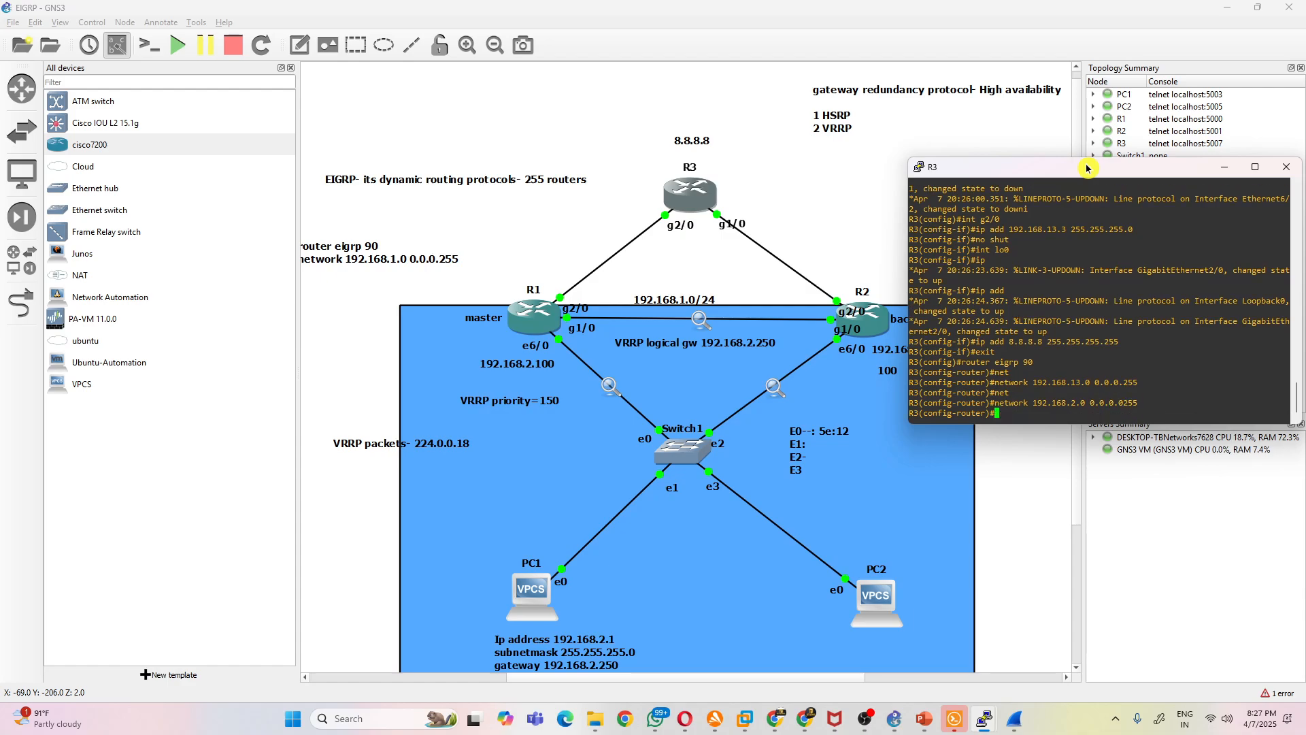
- Re-enter the EIGRP statement for network 192.168.2.0 with the corrected wildcard 0.0.0.255
key("Up")
key("BackSpace")
key("BackSpace")
key("BackSpace")
type("255")
key("Return")
- Remove the mistyped network 192.168.2.0 statement with wildcard 0.0.0.0255 from R3's EIGRP 90
type("no")
left_click_drag(1140, 395, 992, 392)
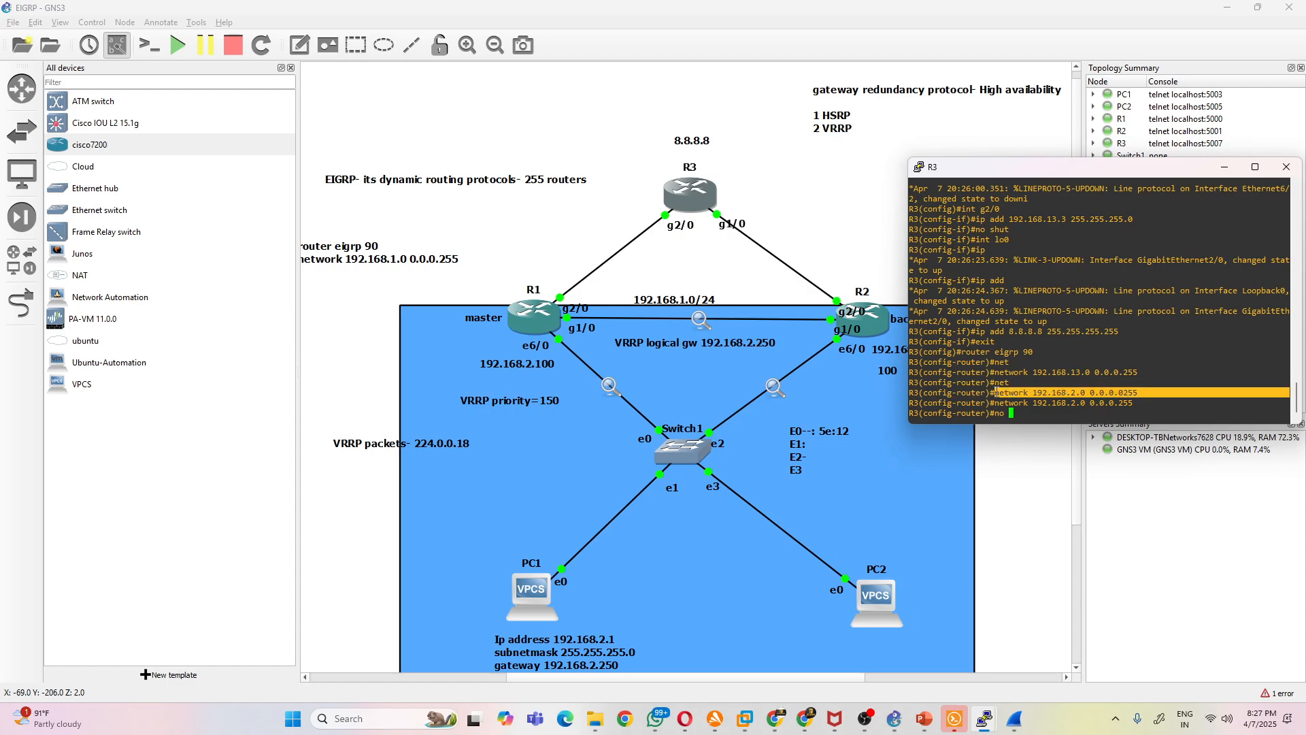
right_click(1126, 416)
key("Return")
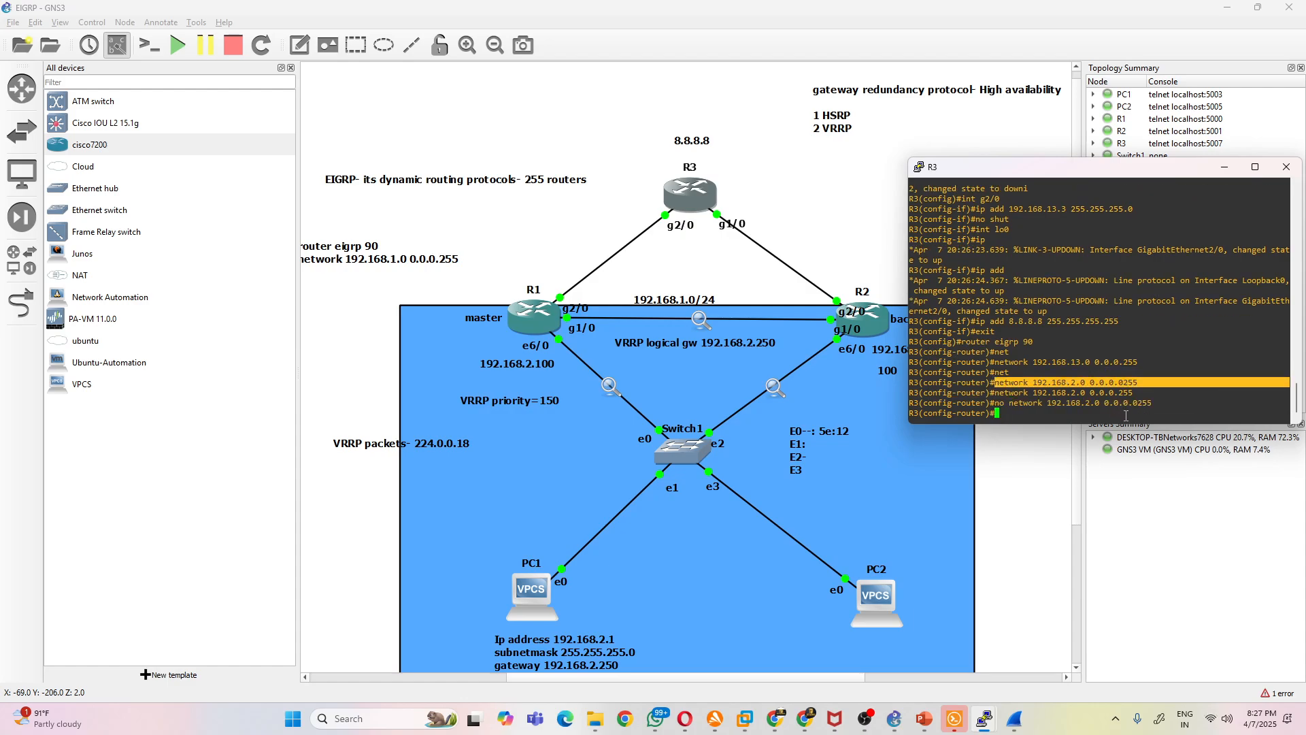
key("Return")
key("Return")
key("Return")
key("Return")
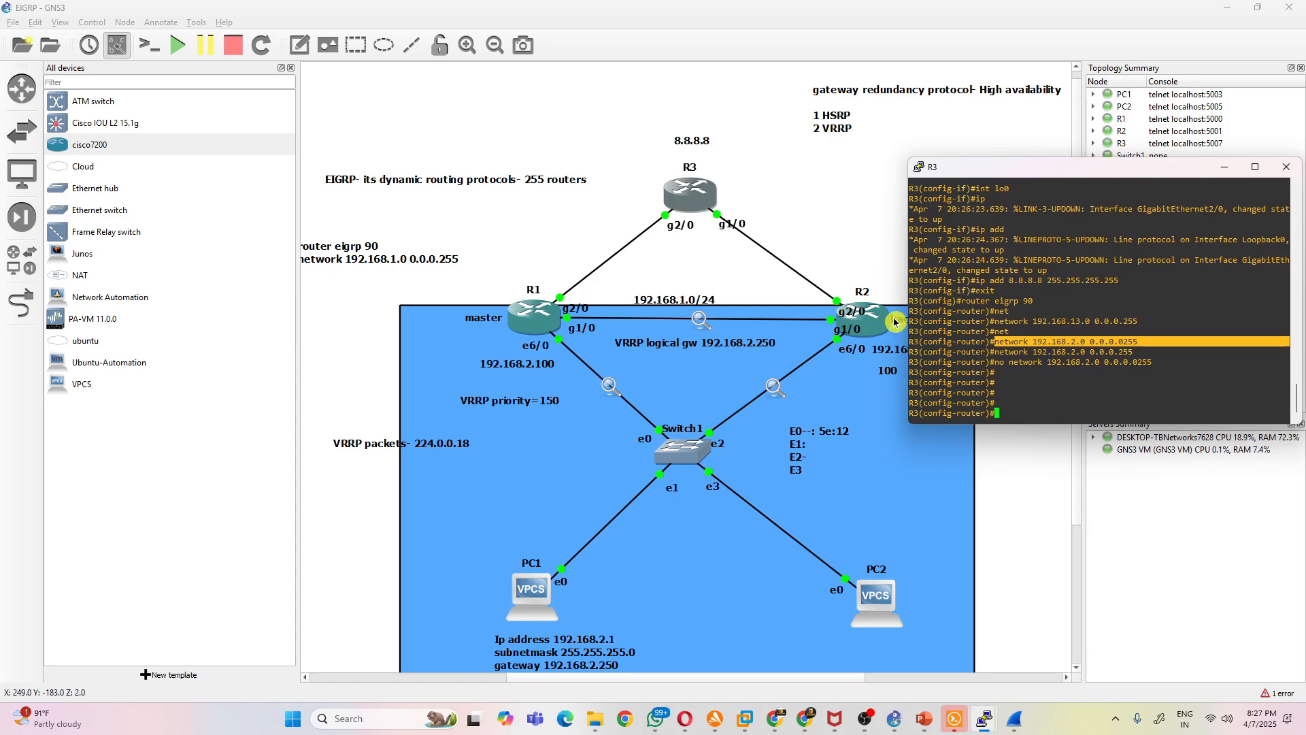
- Bring up R2's console and place it below R3's console so both are accessible
left_click(984, 718)
left_click(906, 650)
left_click_drag(779, 82, 784, 372)
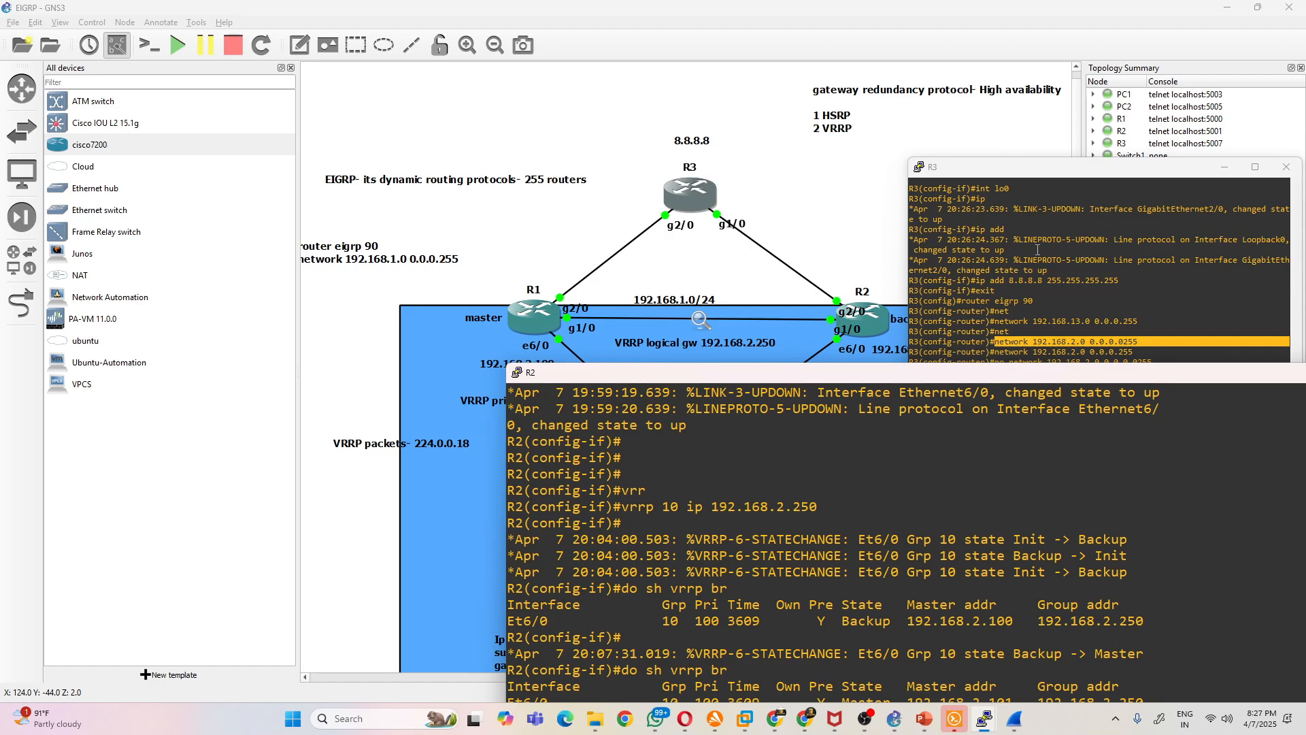
- Enter interface g1/0 on R3 and try to assign 192.168.23.3 with mask 255.255.2550.0
left_click(1037, 249)
type("int g1/0")
key("Return")
type("ip add 192.168.23.3 255.2")
type("5.")
key("BackSpace")
type("5.25")
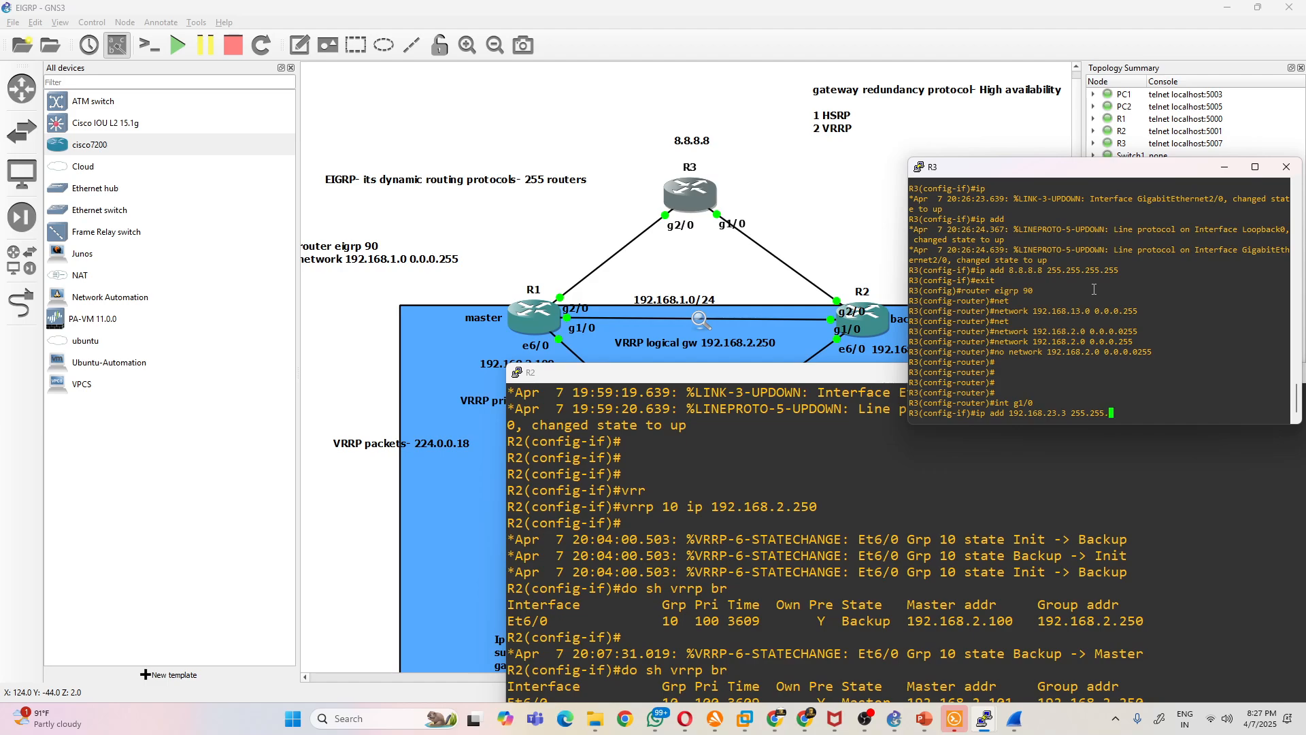
type("50.0")
key("Return")
- Re-enter 192.168.23.3 on R3's g1/0 with the corrected mask 255.255.255.0 and enable the interface
key("Up")
key("Left")
key("Left")
key("Left")
key("BackSpace")
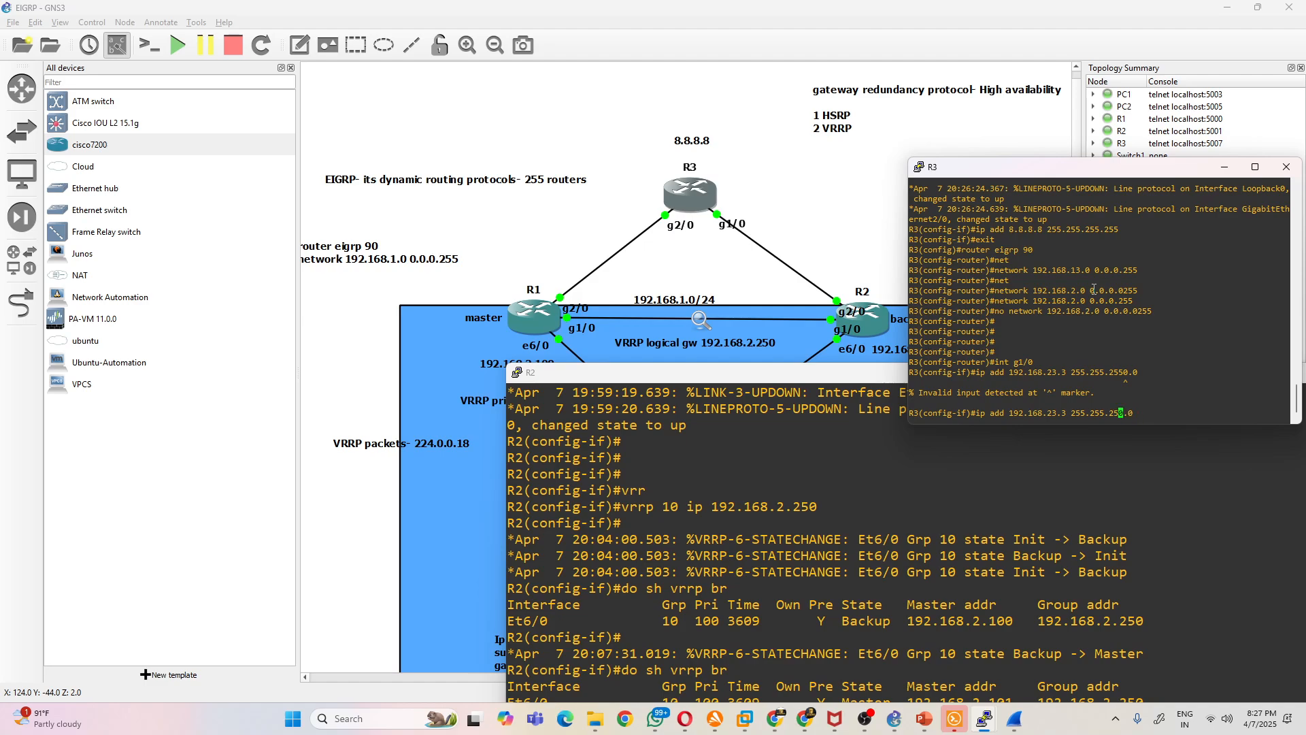
key("BackSpace")
type("5")
key("Return")
type("no shut")
key("Return")
- Advertise network 192.168.23.0 with wildcard 0.0.0.255 in R3's EIGRP 90 and leave configuration mode
type("router eigrp 90")
key("Return")
type("net")
key("Tab")
type("192.168.23.")
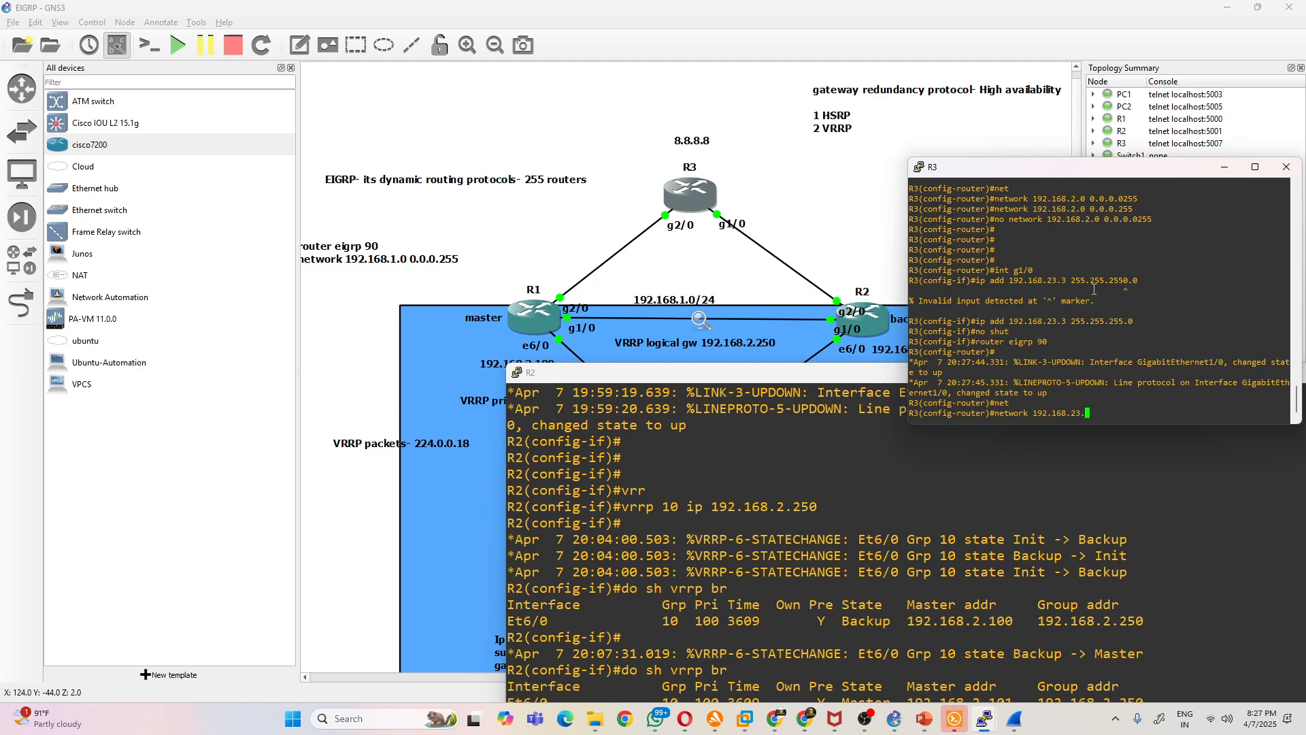
type("0 0.0.0.255")
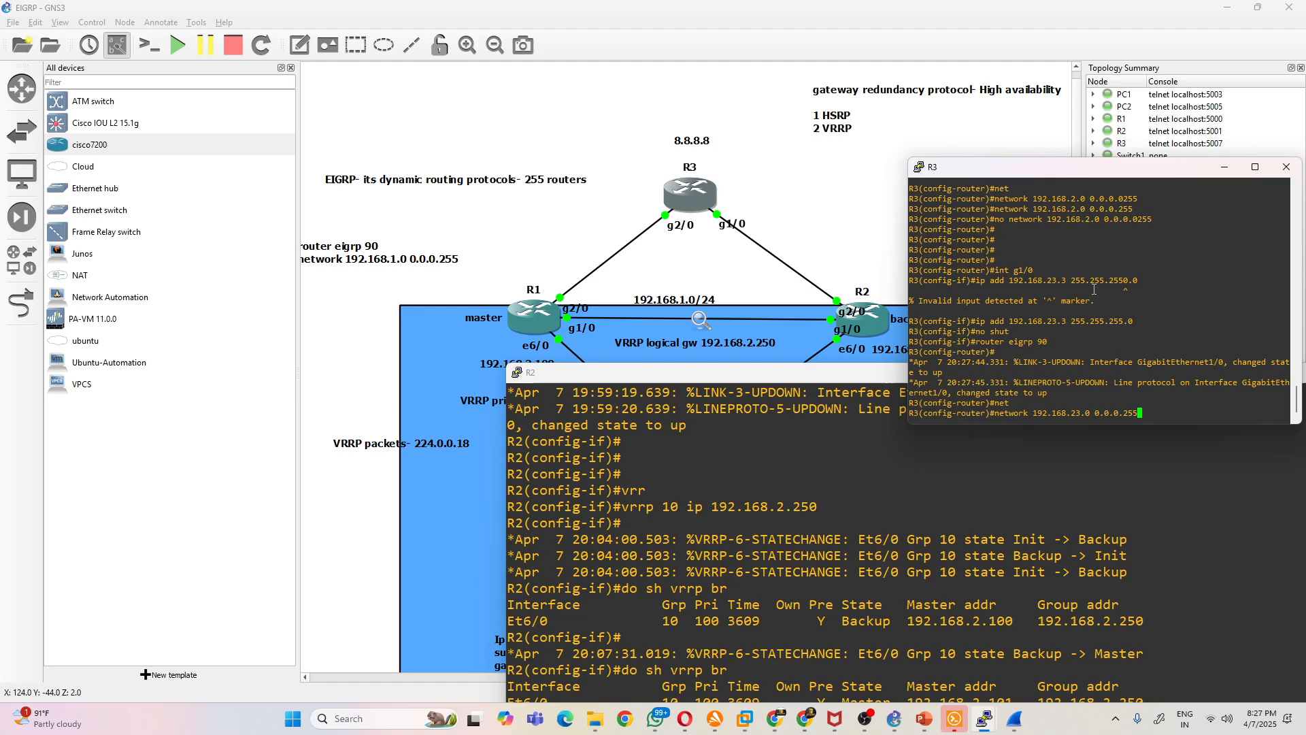
key("Return")
type("end")
key("Return")
key("Return")
key("Return")
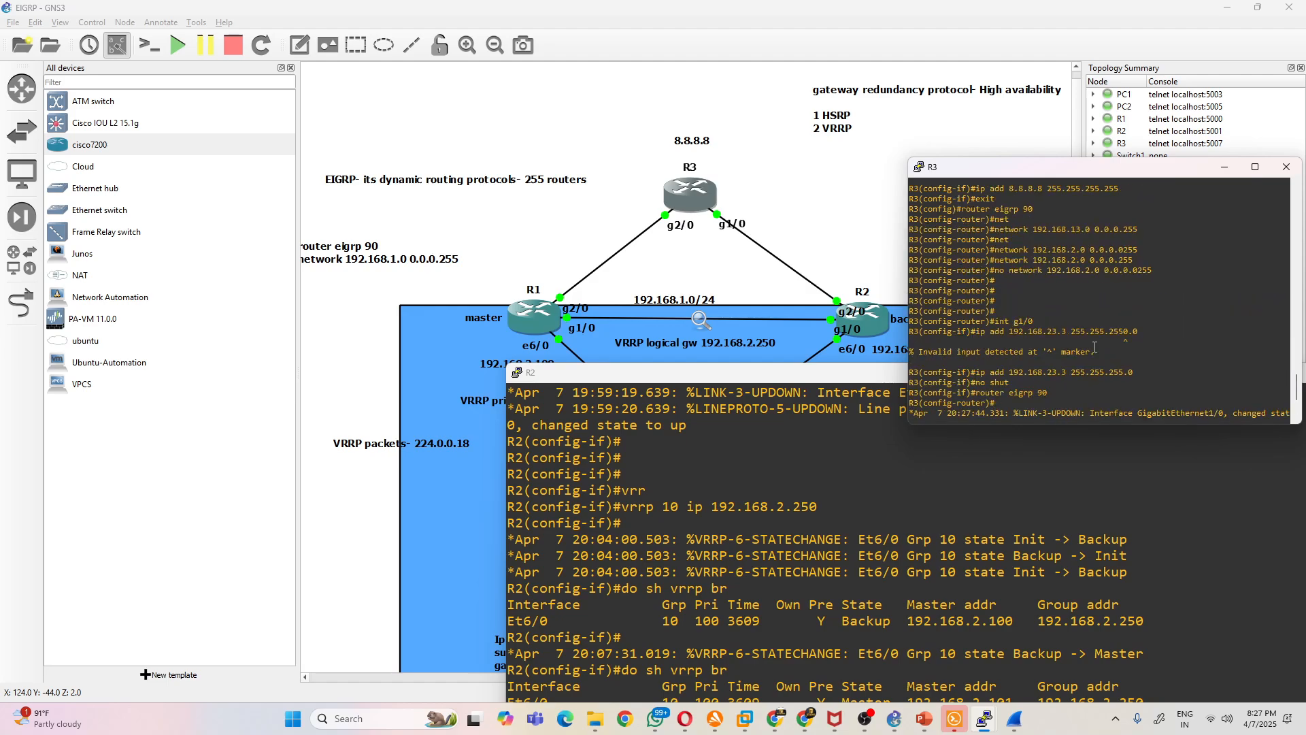
- Remove network 192.168.2.0 with wildcard 0.0.0.255 from R3's EIGRP 90 and return to privileged mode
scroll(1105, 371, "up", 5)
left_click_drag(1159, 385, 995, 372)
left_click(1019, 369)
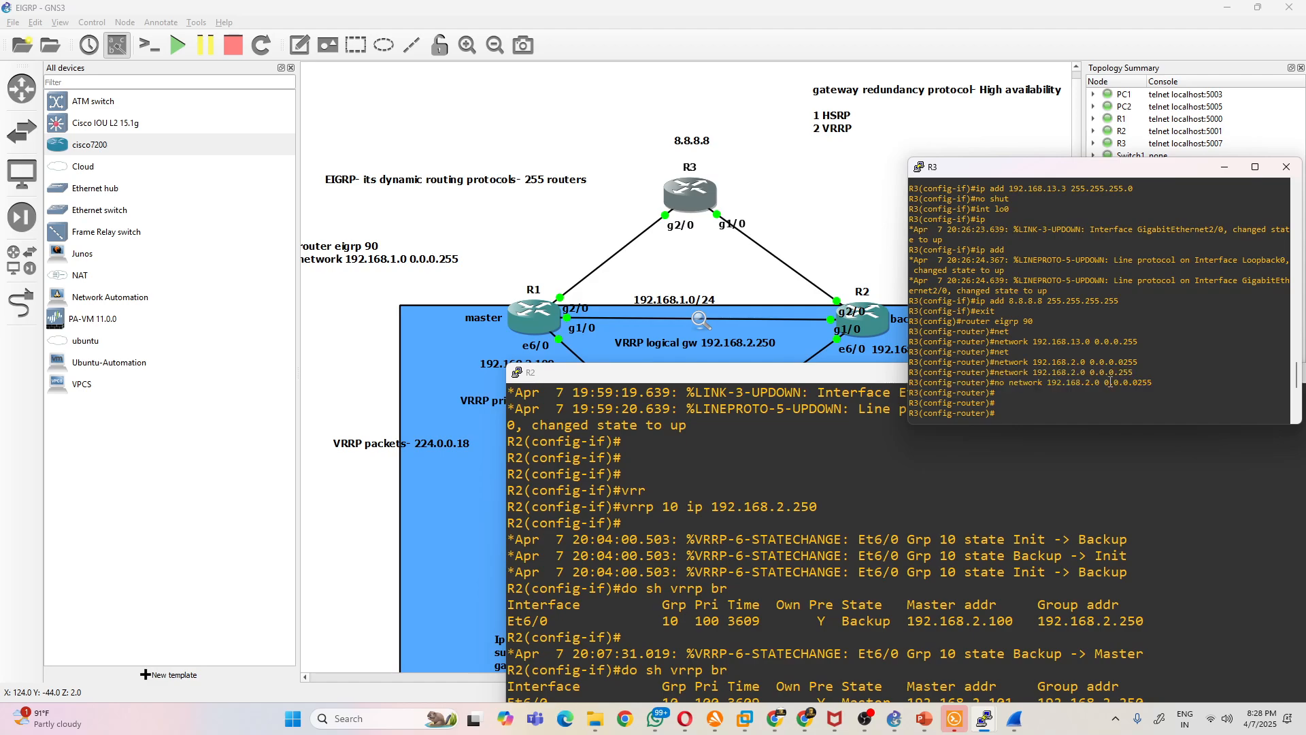
scroll(1140, 380, "down", 7)
type("conf t")
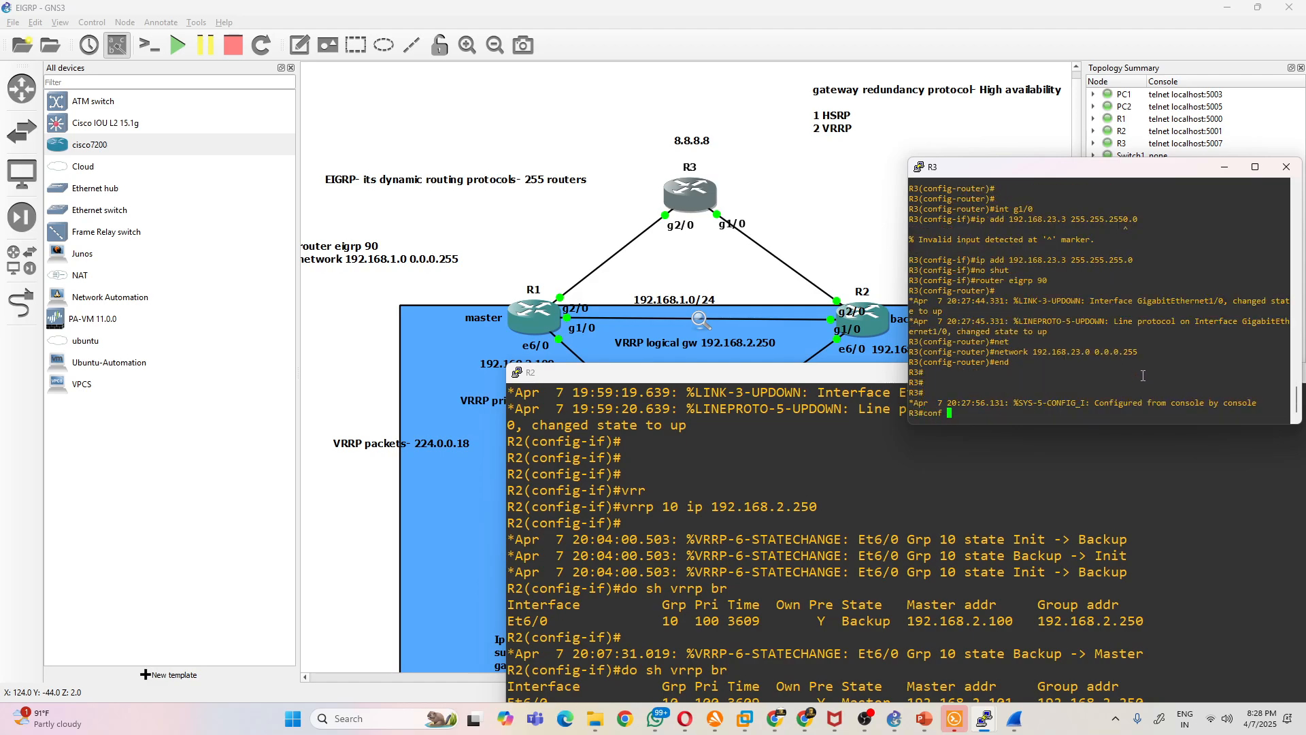
key("Return")
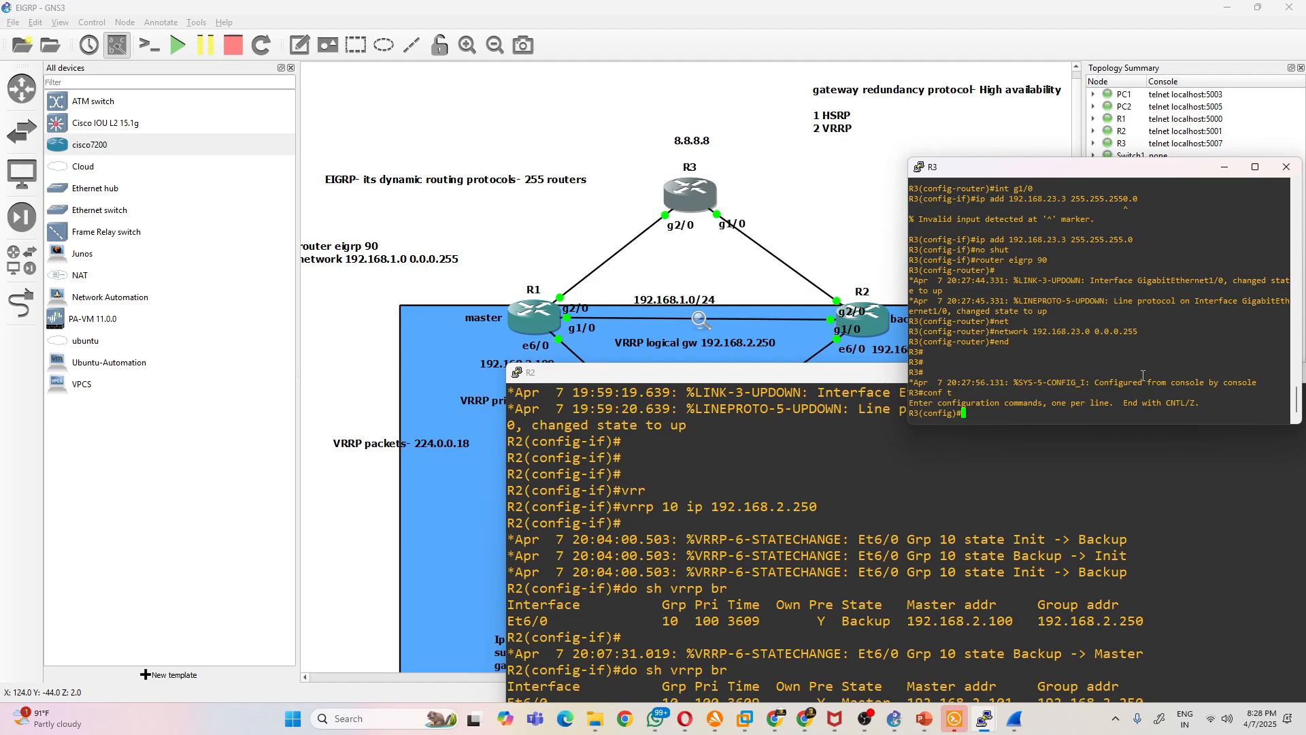
type("router eigrp 90")
key("Return")
scroll(1089, 348, "up", 4)
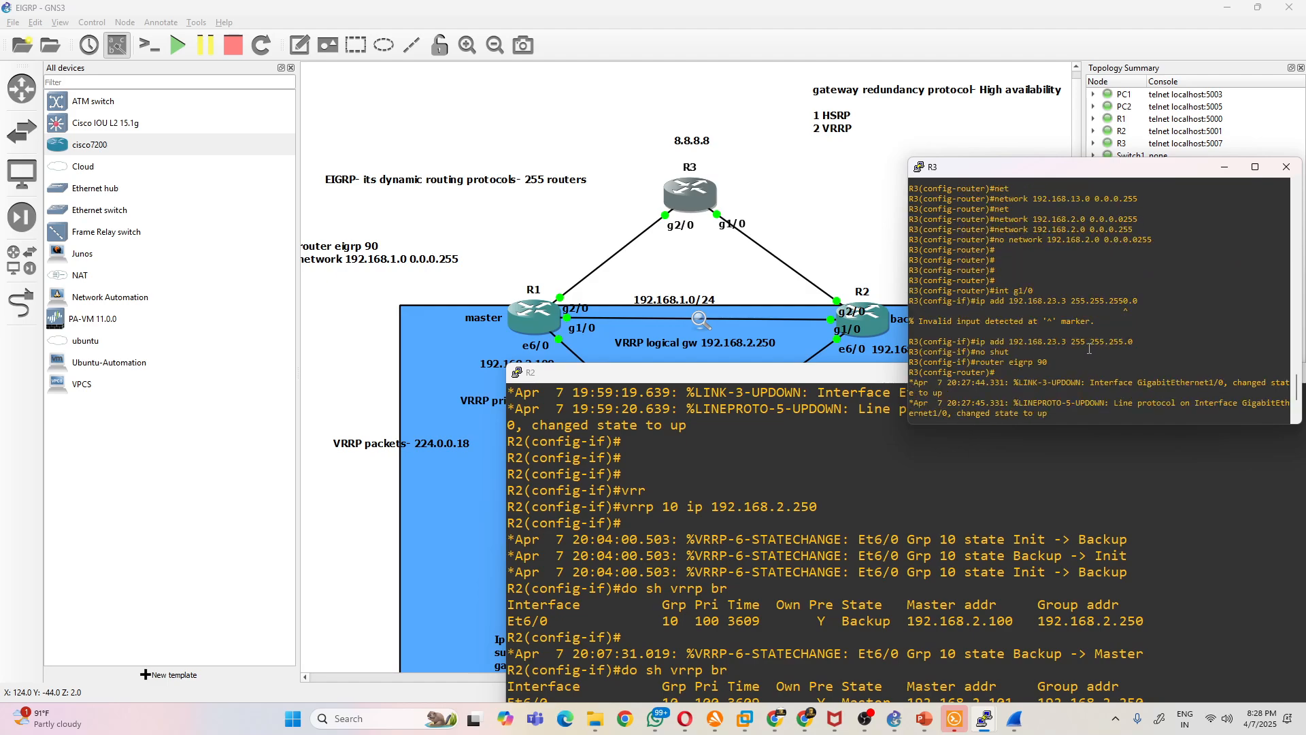
left_click_drag(1136, 224, 995, 229)
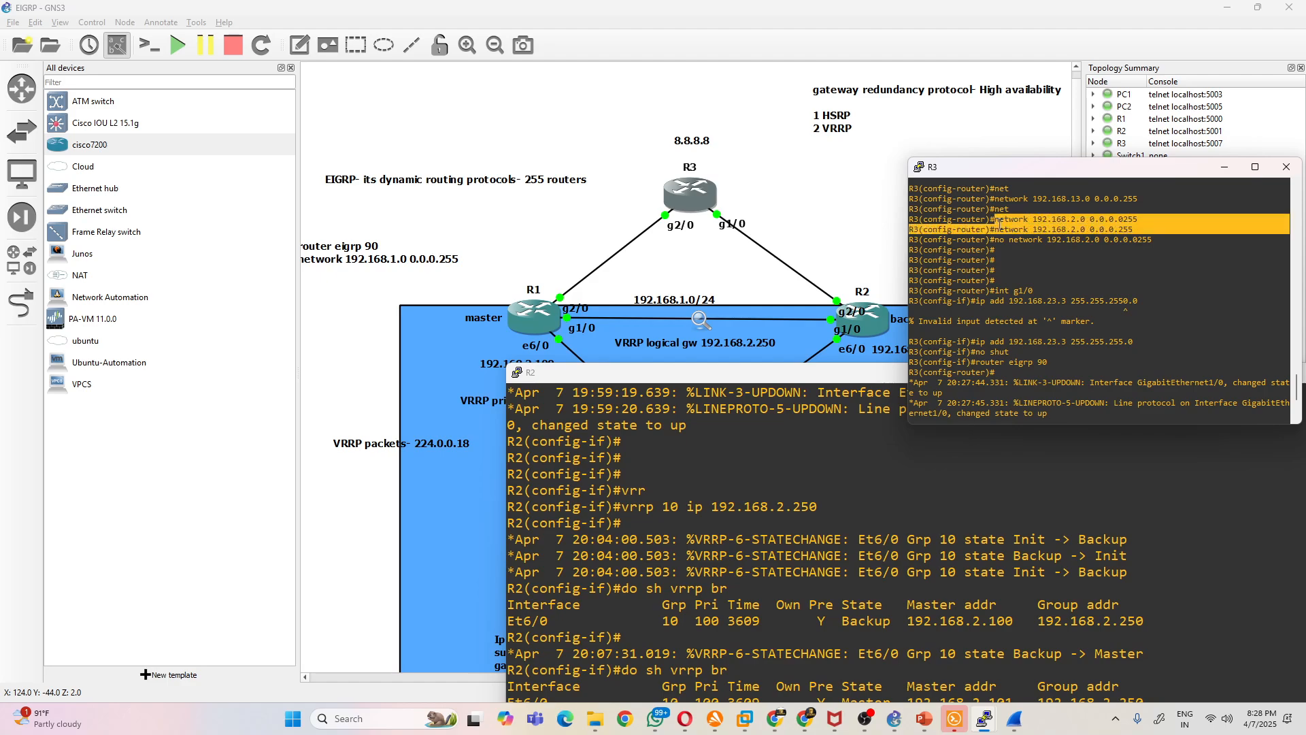
scroll(1123, 309, "down", 4)
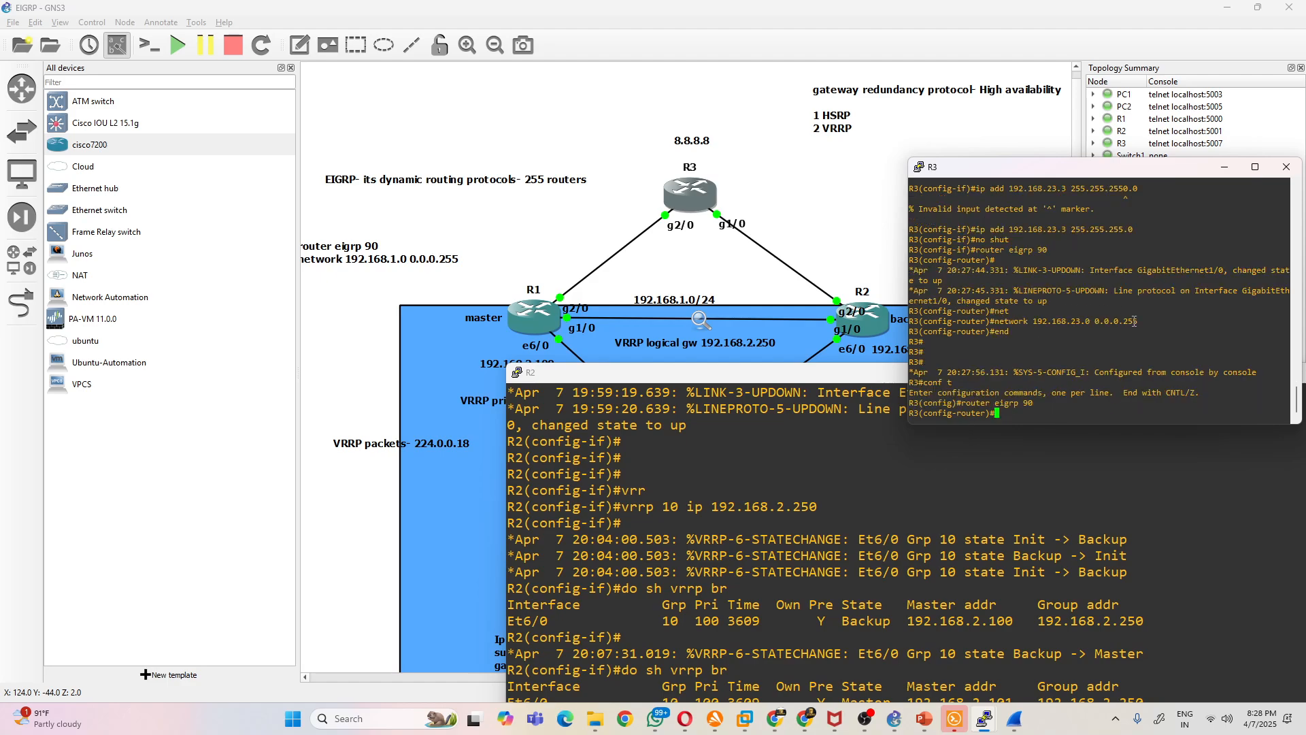
type("no")
right_click(1134, 320)
key("Return")
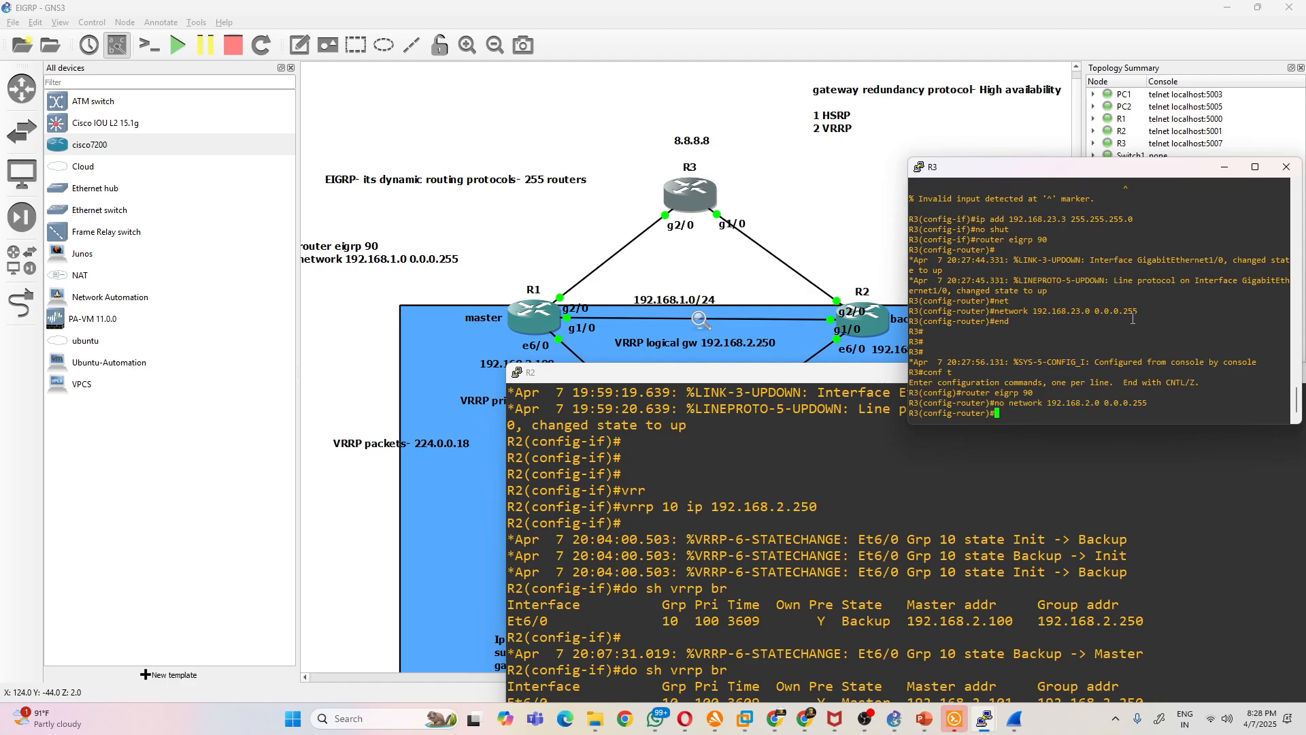
type("end")
key("Return")
key("Return")
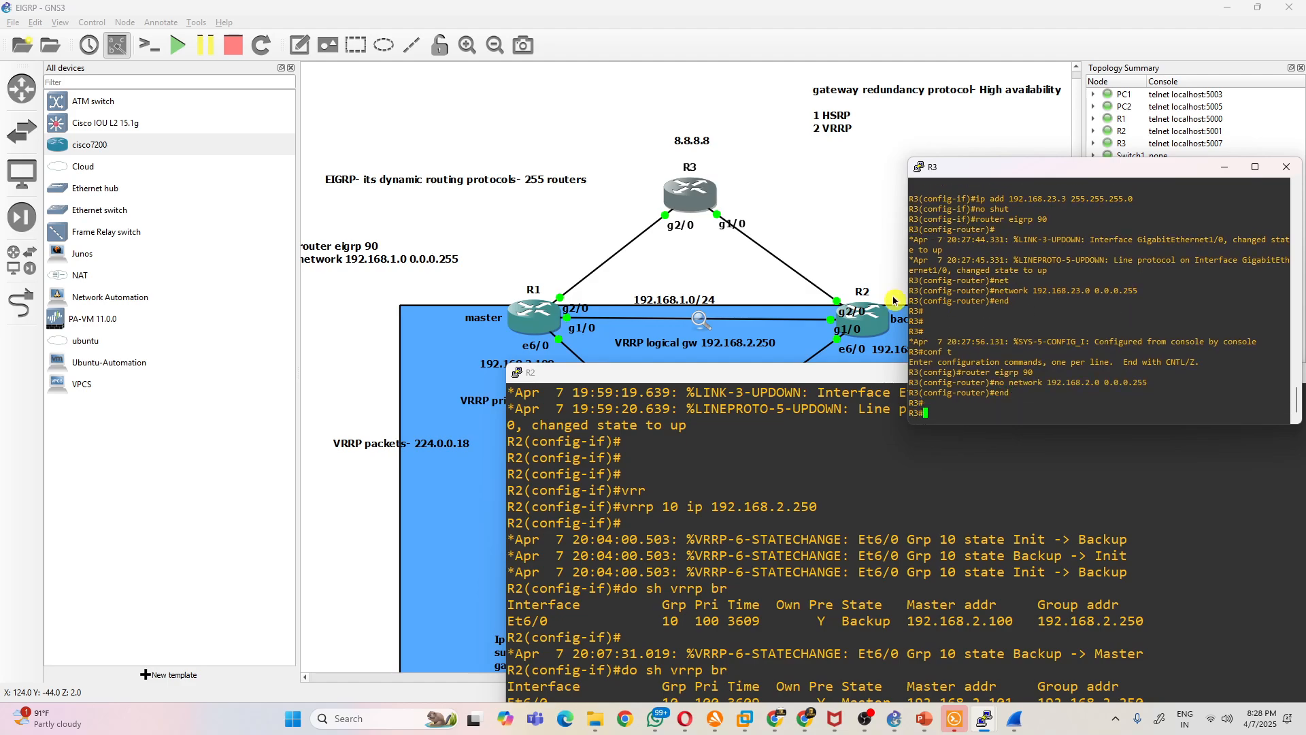
- In R1's console, leave interface configuration and enter router configuration for EIGRP 90
mouse_move(984, 719)
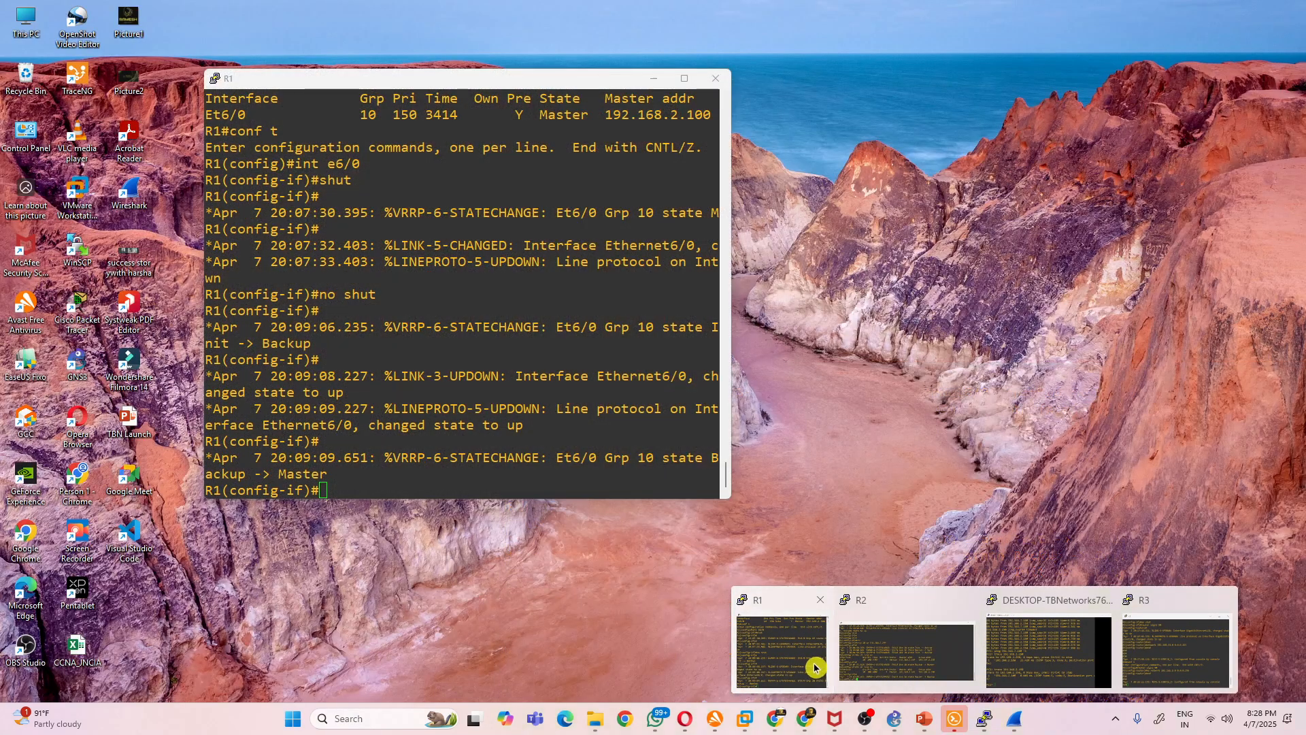
left_click(799, 663)
type("exit")
key("Return")
type("router eigrp ")
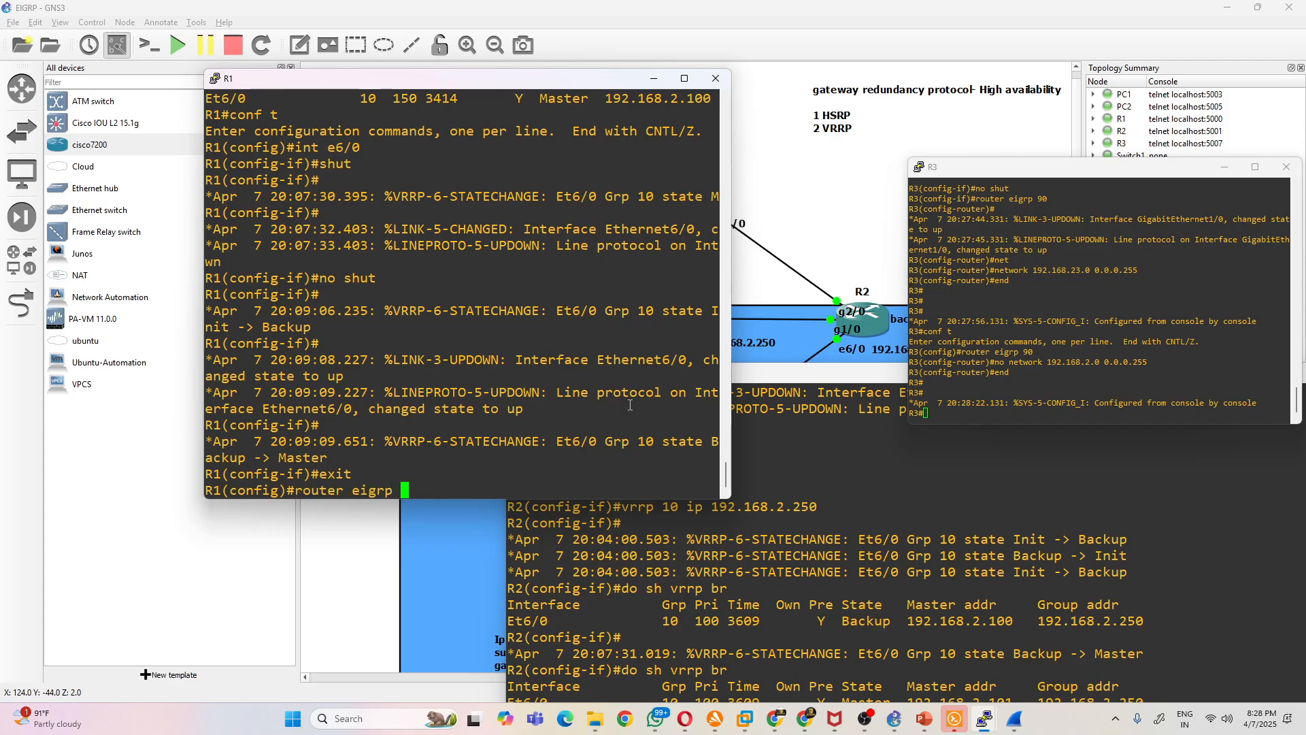
type("90")
key("Return")
- Advertise network 192.168.13.0 with wildcard 0.0.0.255 in R1's EIGRP 90
type("net")
key("Tab")
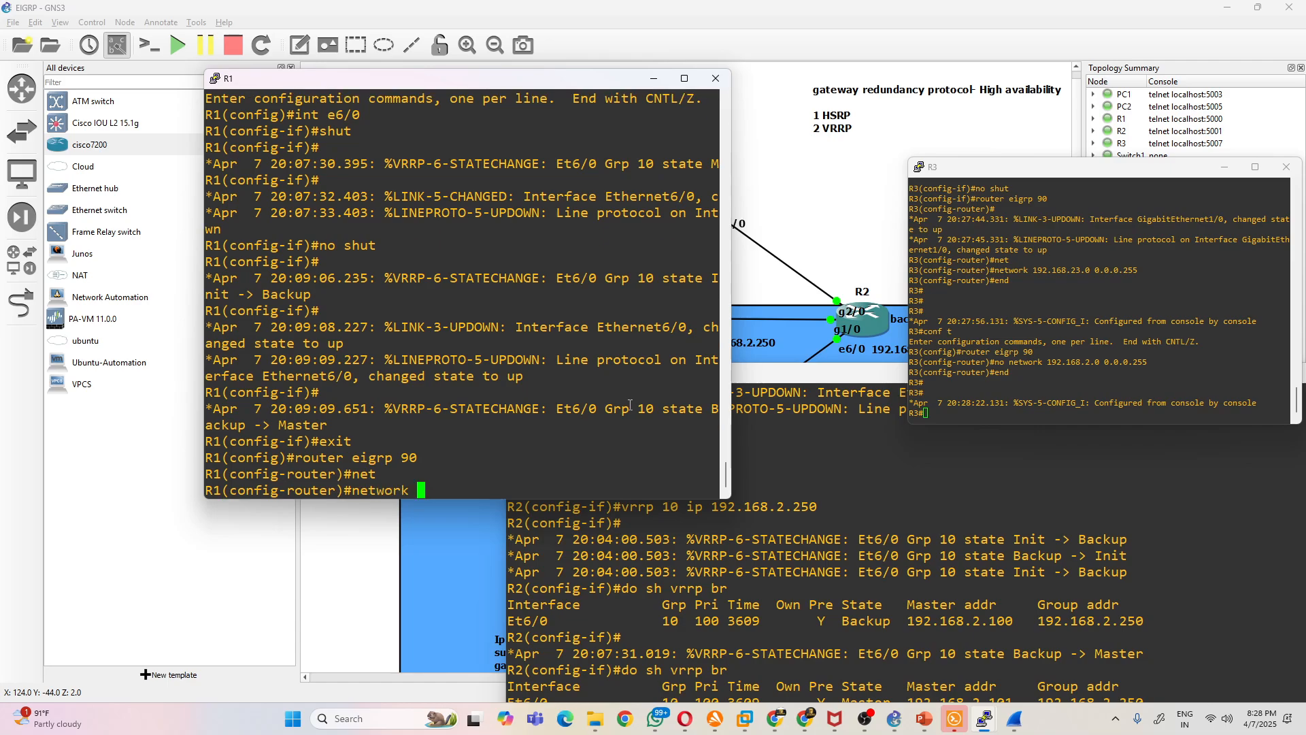
left_click_drag(489, 85, 472, 107)
type("192.168.13.0 ")
type(".0.0")
key("BackSpace")
key("BackSpace")
key("BackSpace")
key("BackSpace")
type("0.0..")
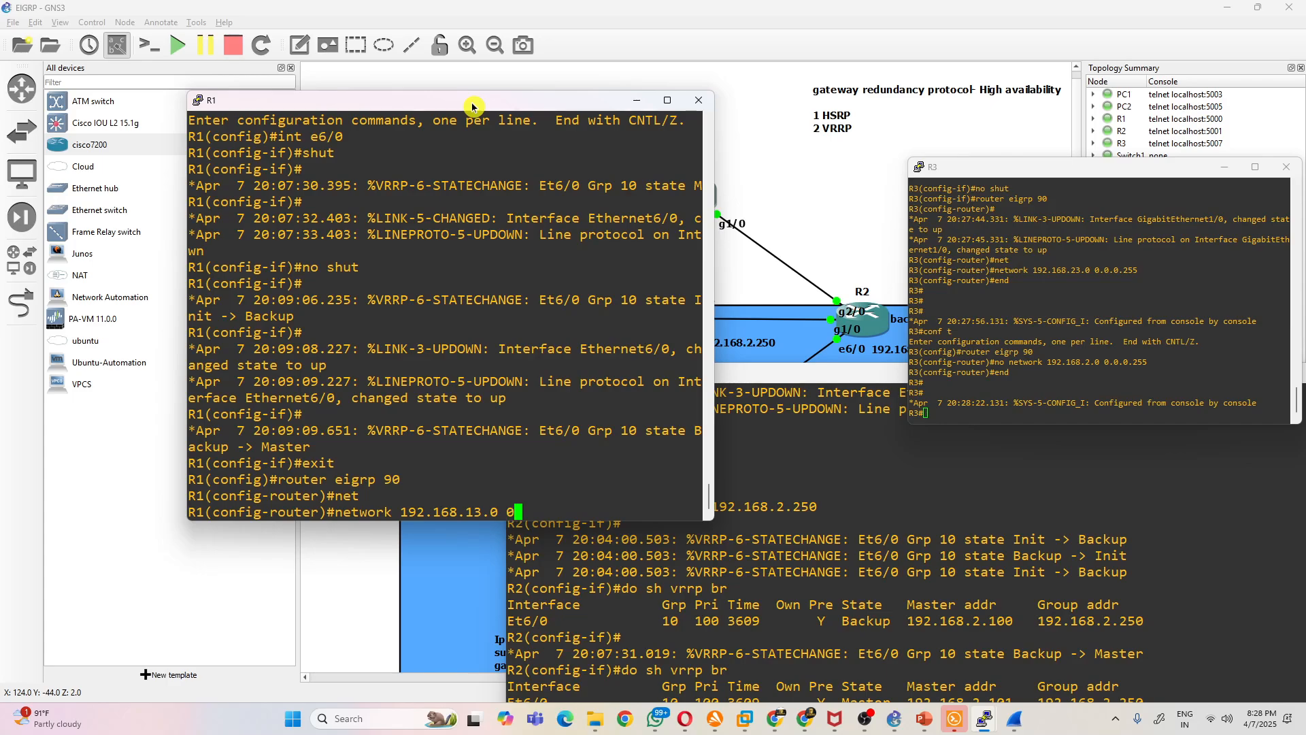
key("BackSpace")
type("0.255")
key("Return")
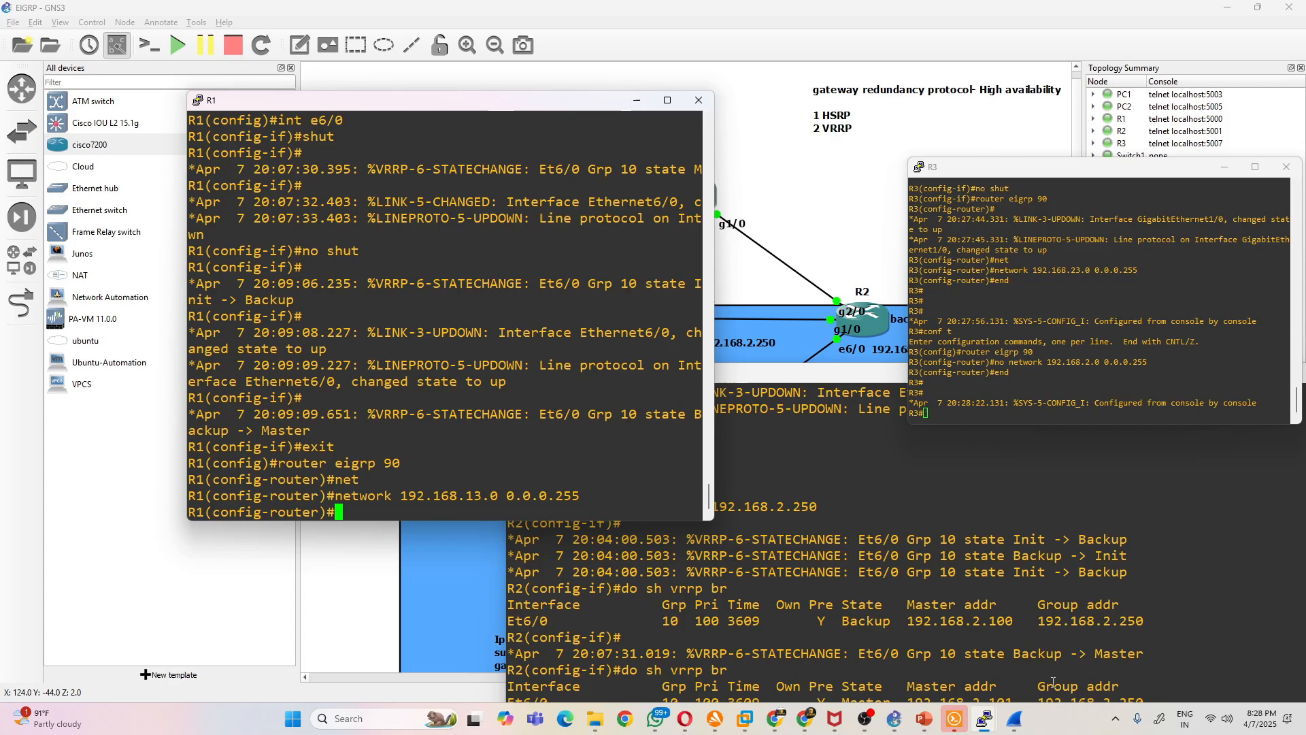
- Enter EIGRP 90 on R2 and advertise network 192.168.23.0 with wildcard 0.0.0.255
left_click(876, 493)
left_click_drag(729, 373, 889, 188)
type("rou")
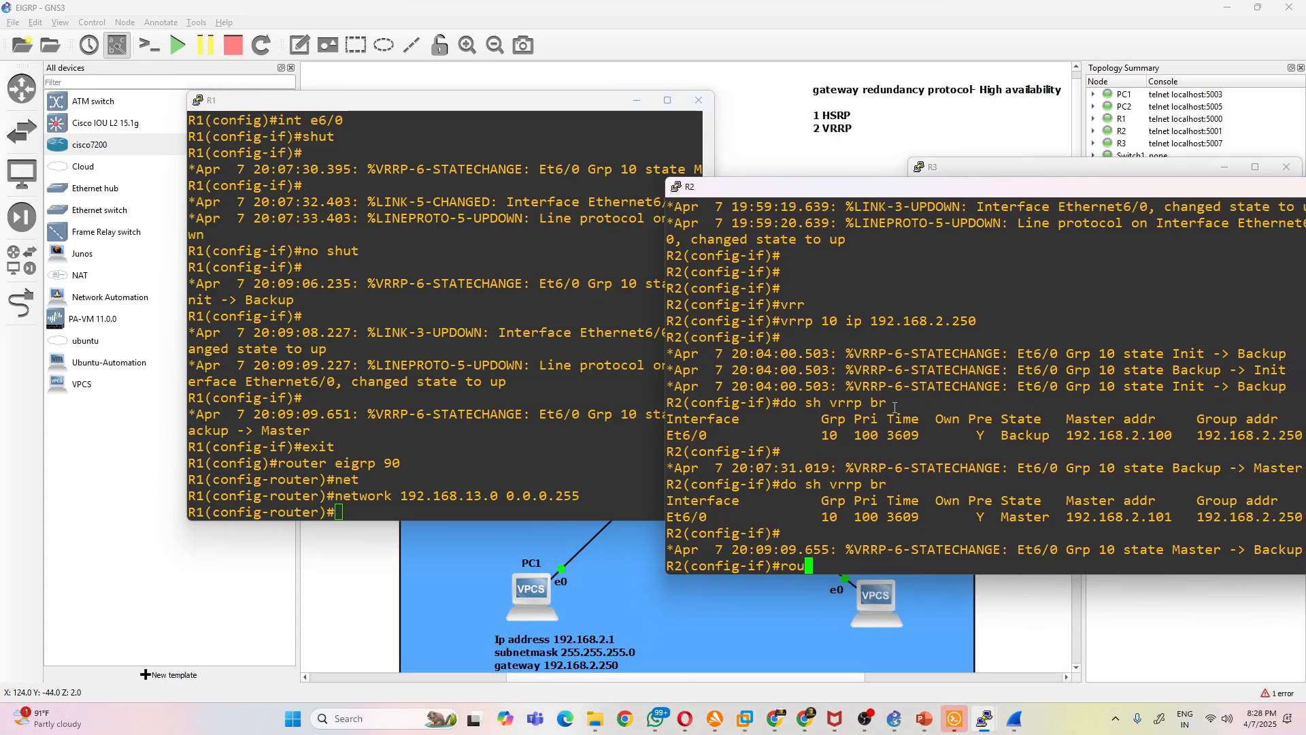
type("ter eigrp 90")
key("Return")
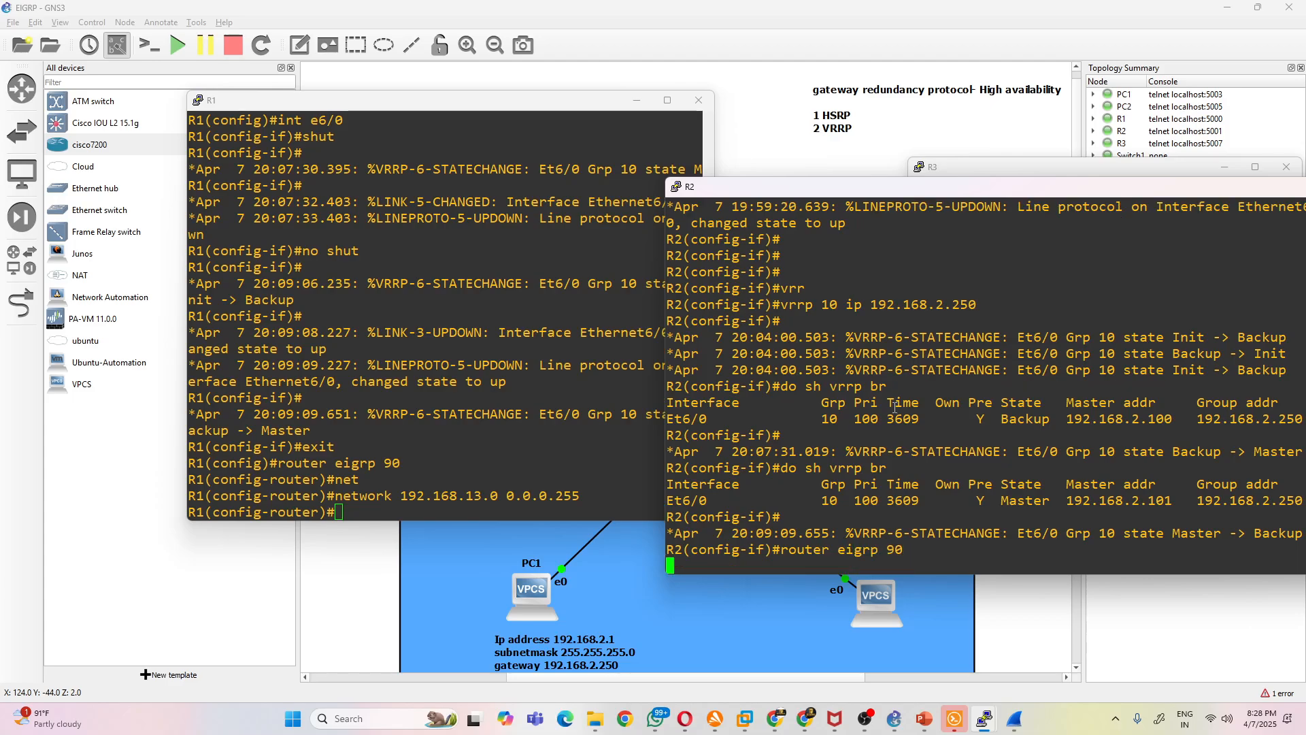
type("net")
key("Tab")
type("192.168.23.0 0.0.0.2")
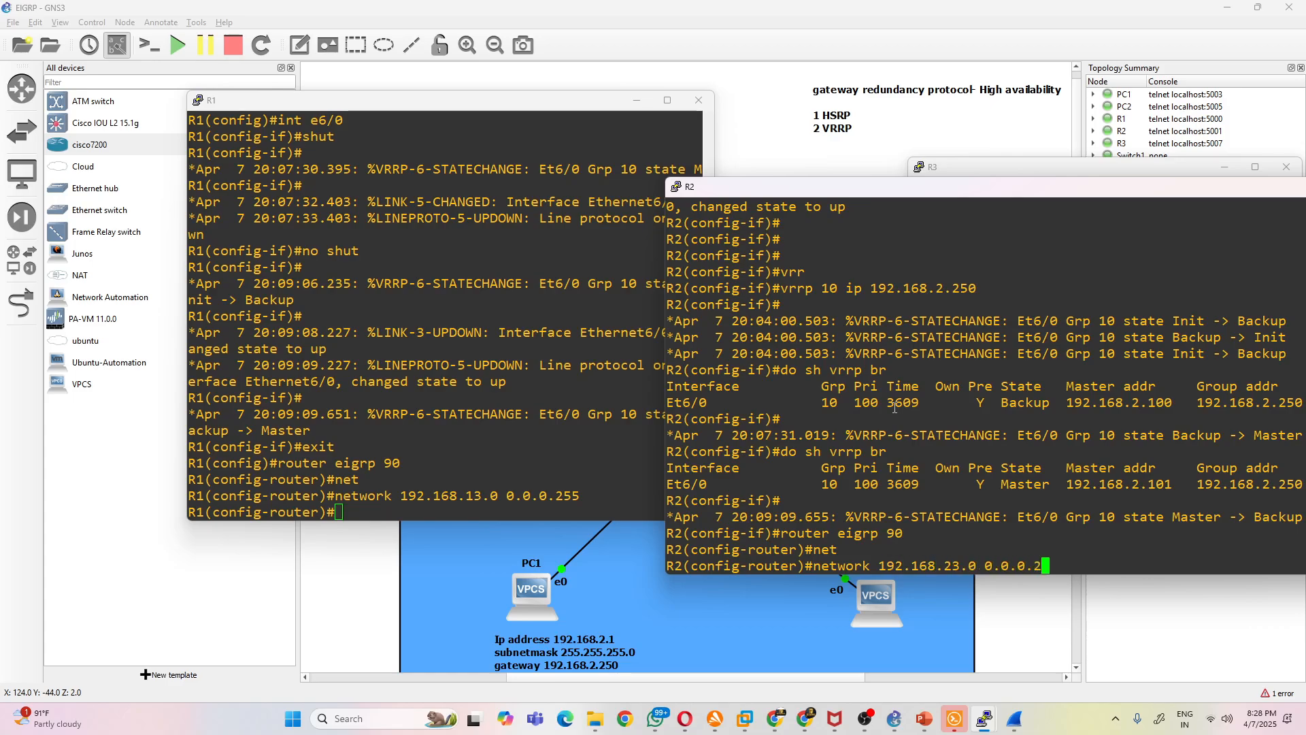
type("55")
key("Return")
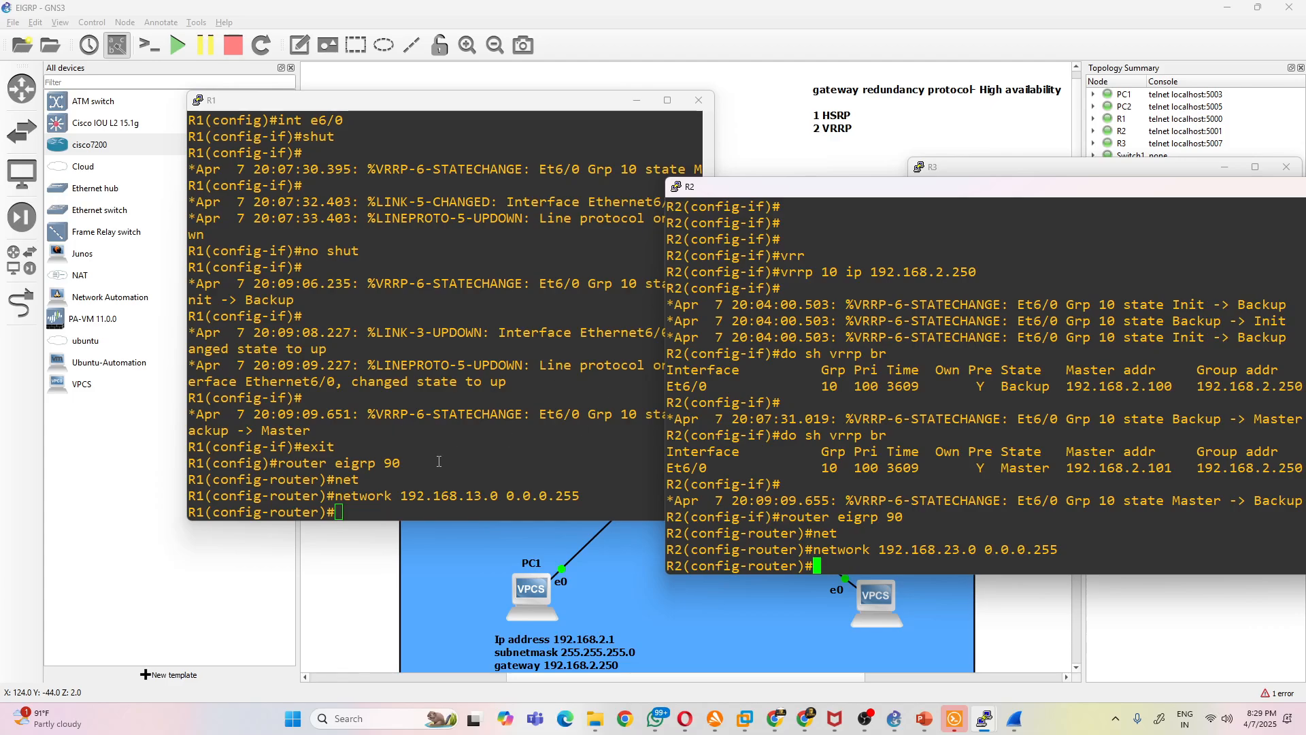
- Assign 192.168.23.2 with mask 255.255.255.0 to interface g2/0 on R2 and enable the interface
left_click_drag(779, 193, 996, 176)
type("int g2.")
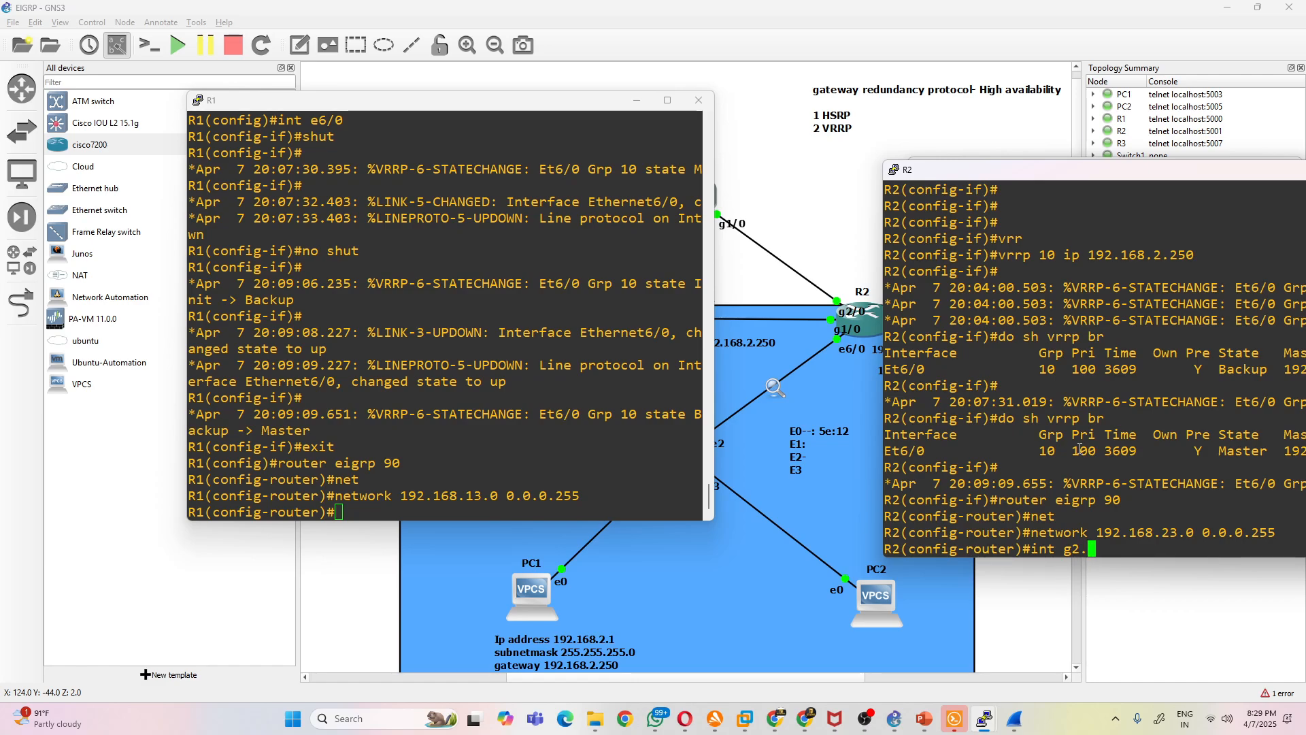
key("BackSpace")
type("/0")
key("Return")
type("ip a")
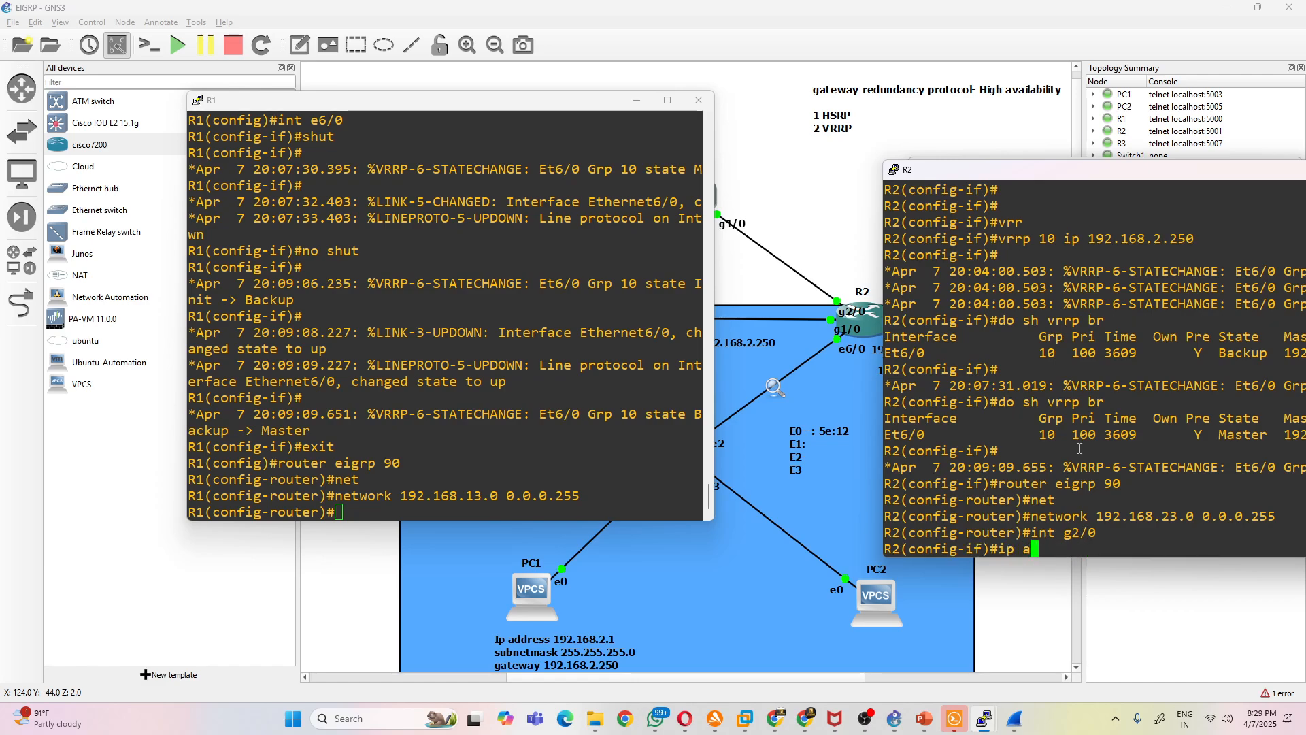
type("dd 192.168.23.2 255.")
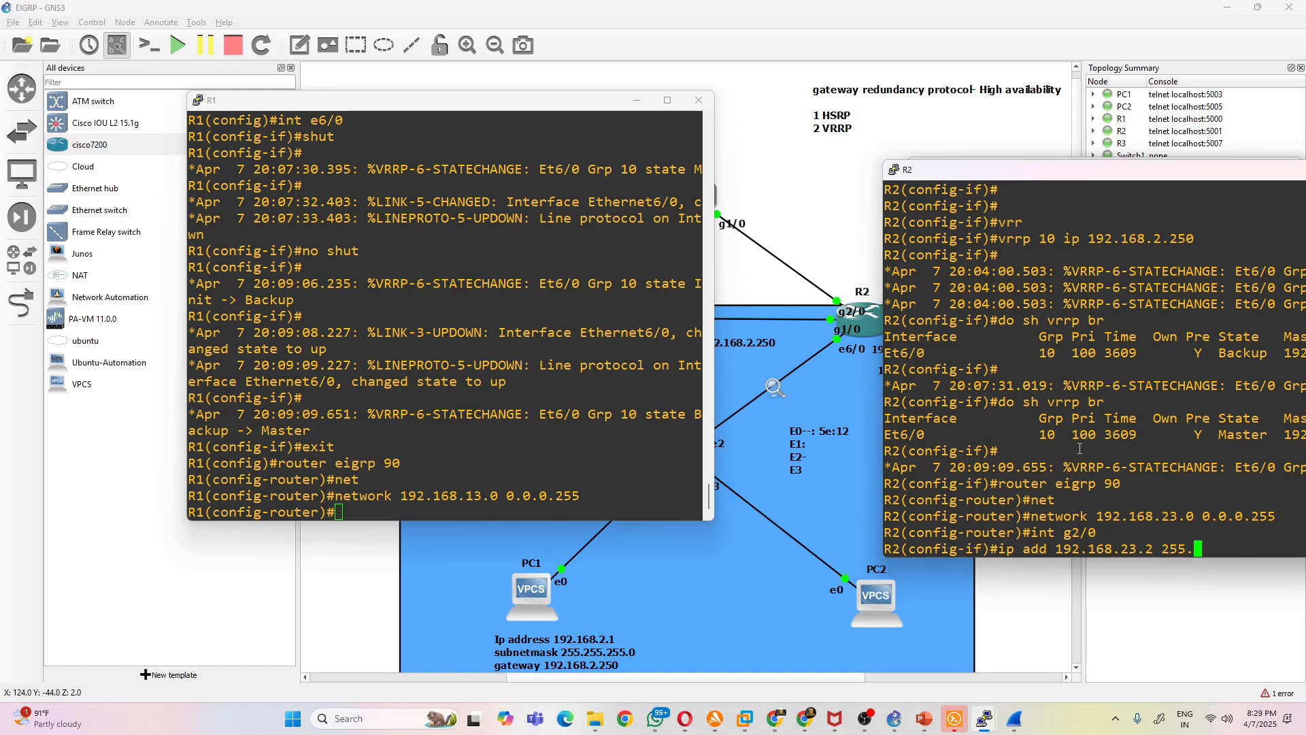
type("255.255.0")
key("Return")
type("no shut")
key("Return")
- On R1, assign 192.168.13.1 with mask 255.255.255.0 to interface g2/0
left_click(513, 103)
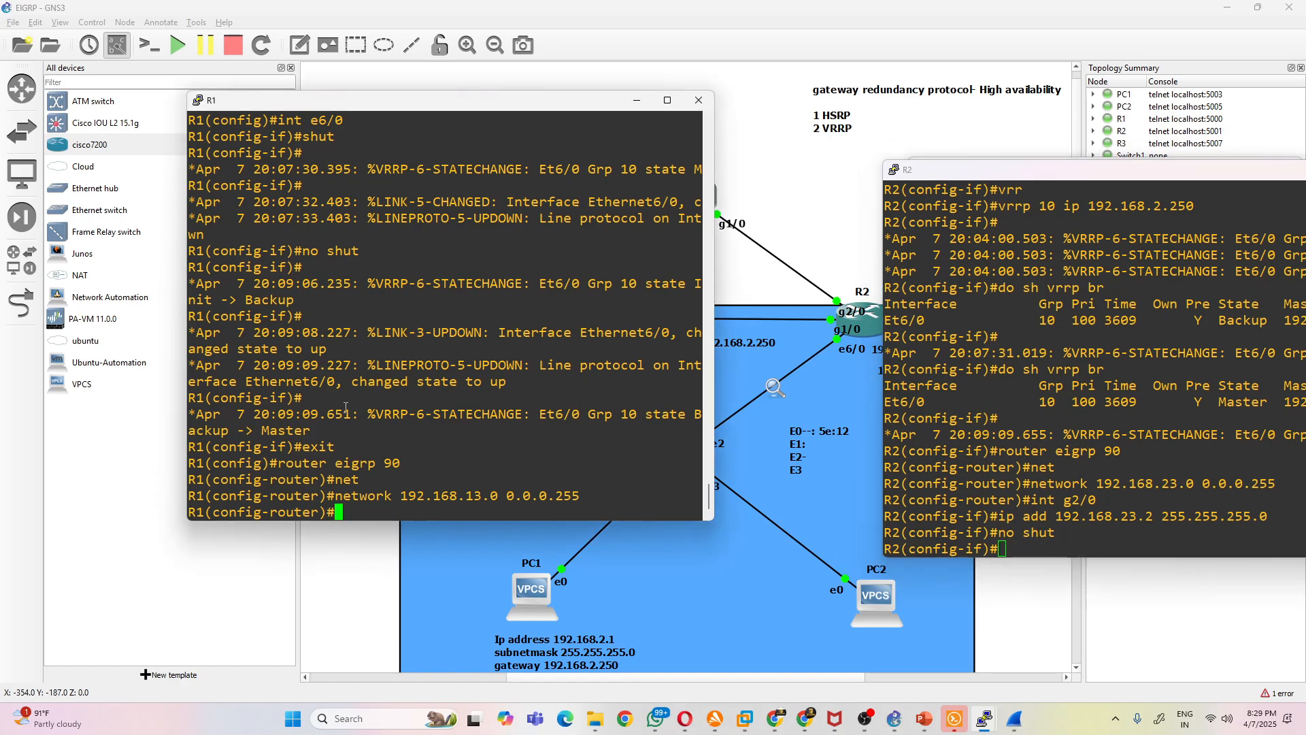
left_click_drag(513, 103, 446, 66)
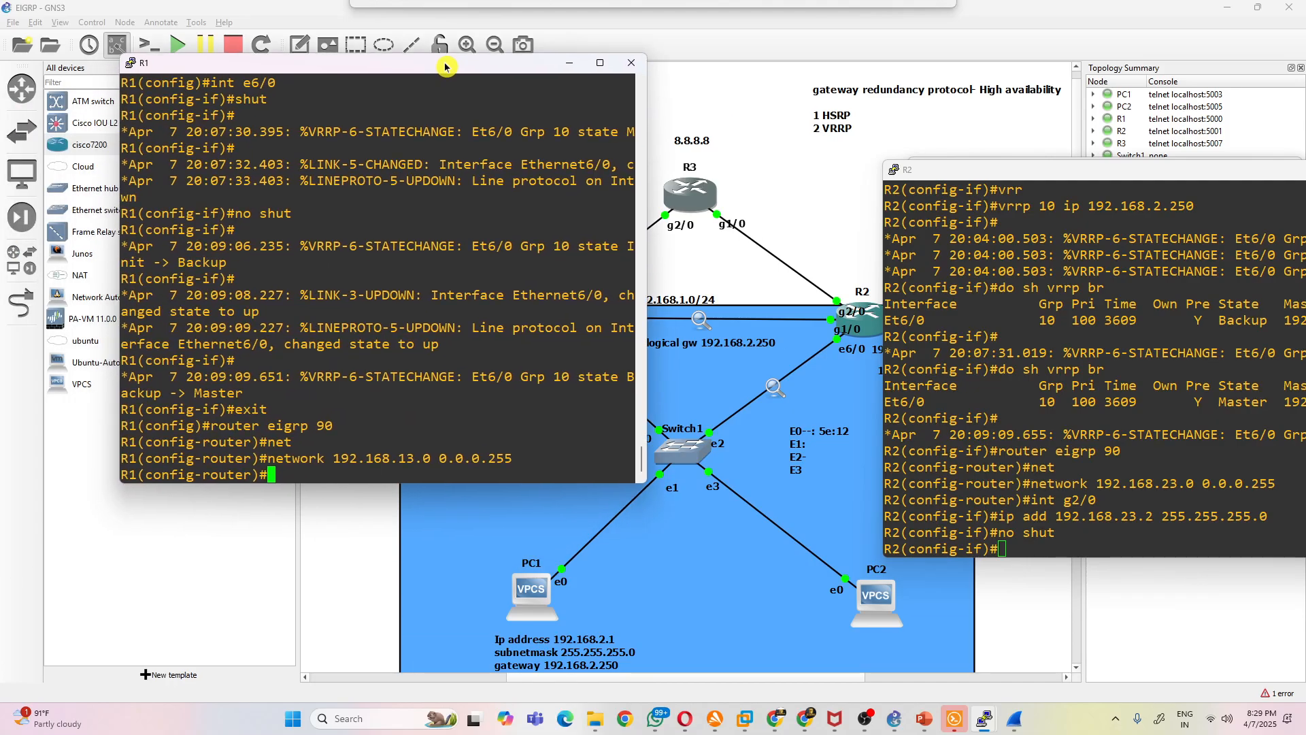
type("i")
type("nt g2/0")
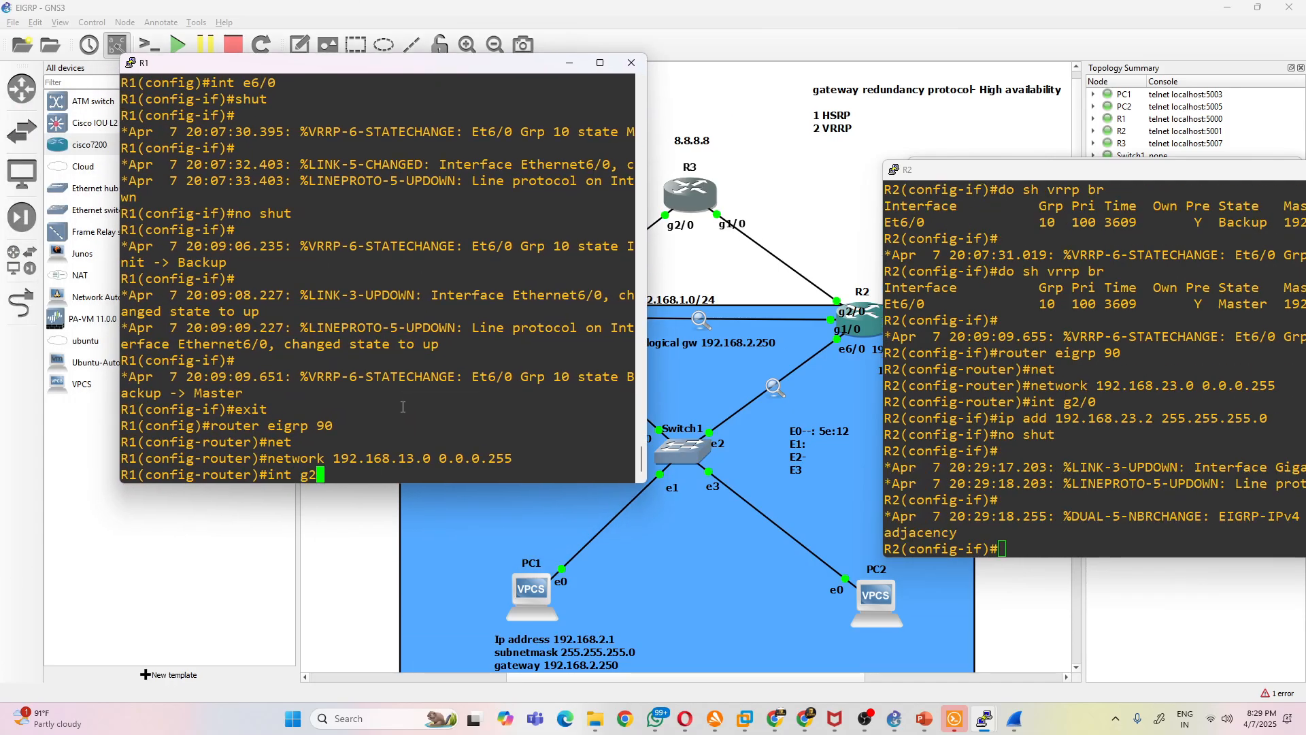
key("Return")
type("ip add")
type("1")
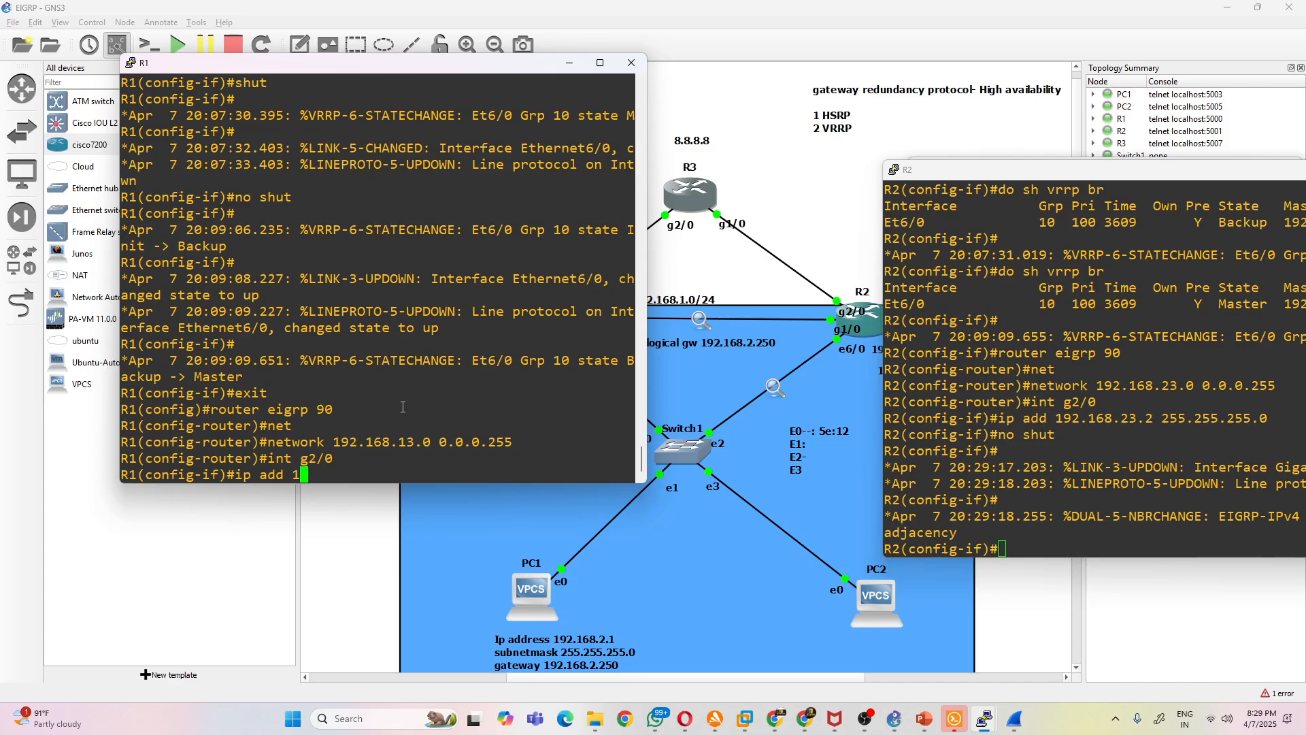
type("92.168.13.")
left_click_drag(460, 73, 572, 80)
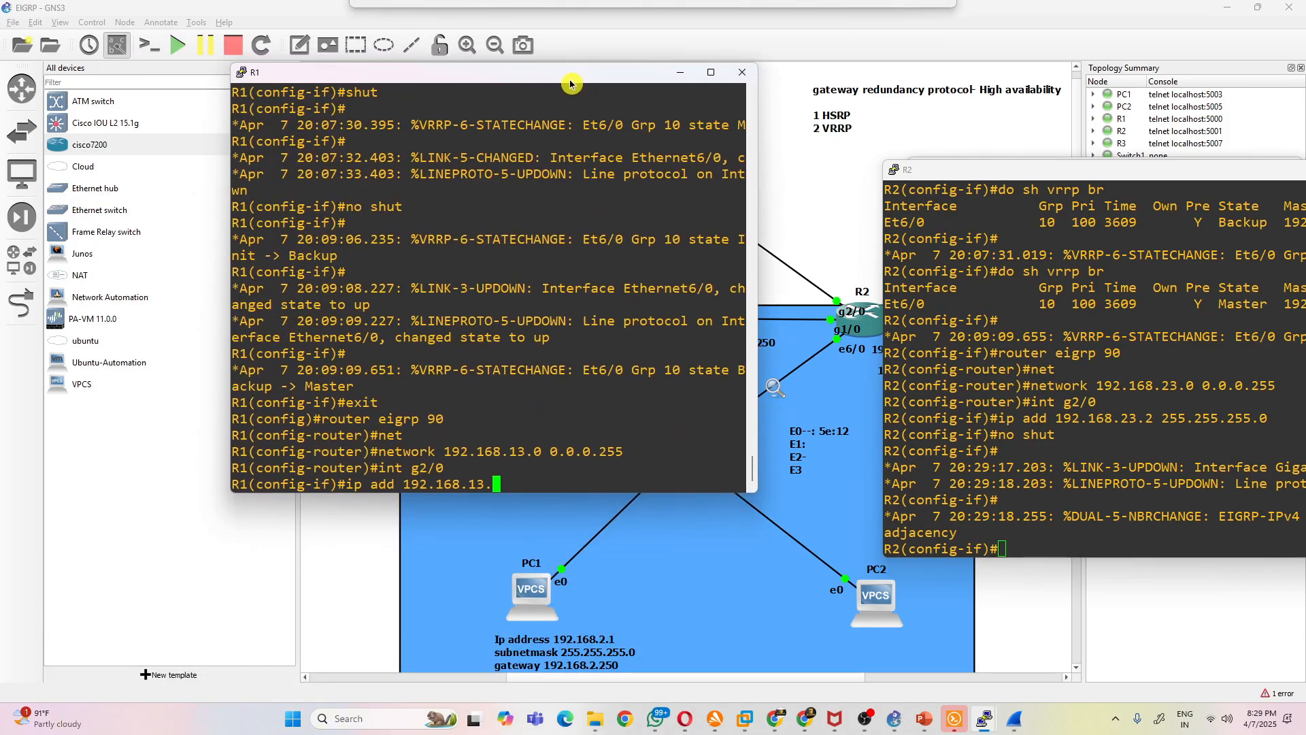
type("1 255.25")
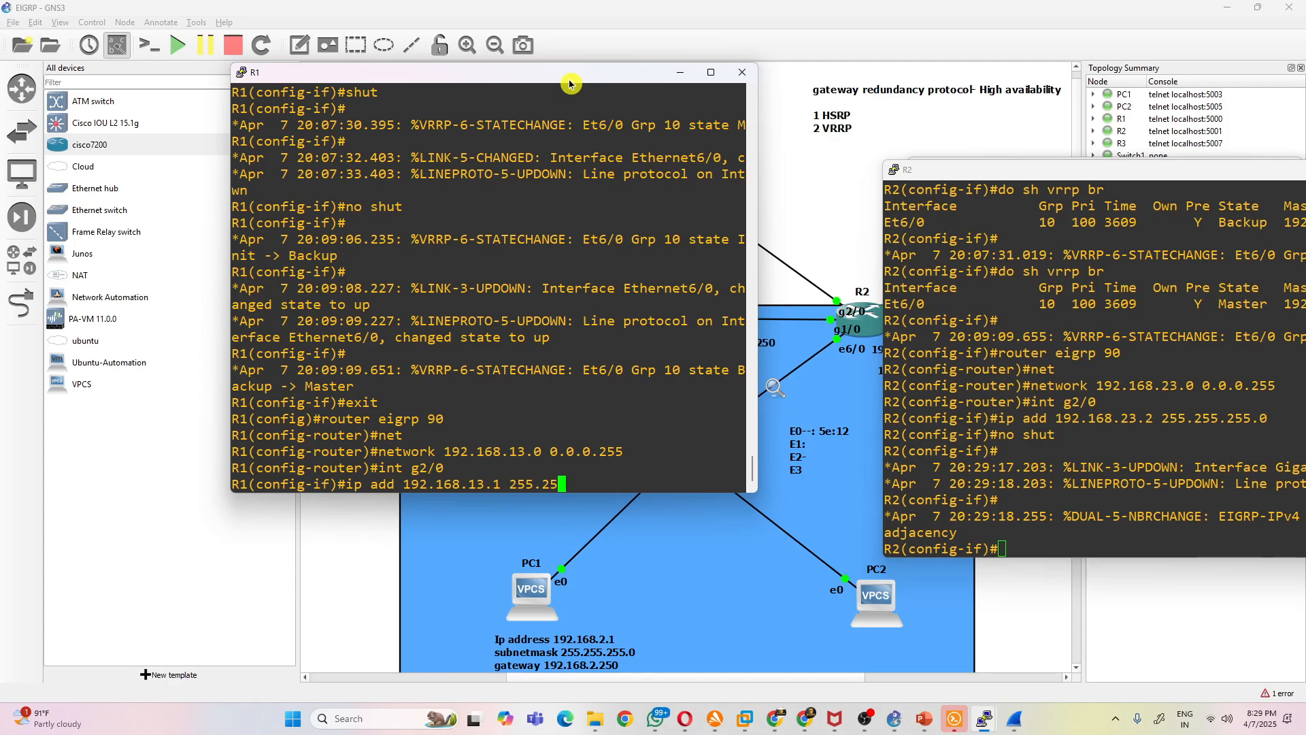
type("5.255.0")
key("Return")
- Enable interface g2/0 on R1 and end configuration mode
type("no shut")
key("Return")
key("Return")
key("Return")
key("Return")
key("Return")
type("en")
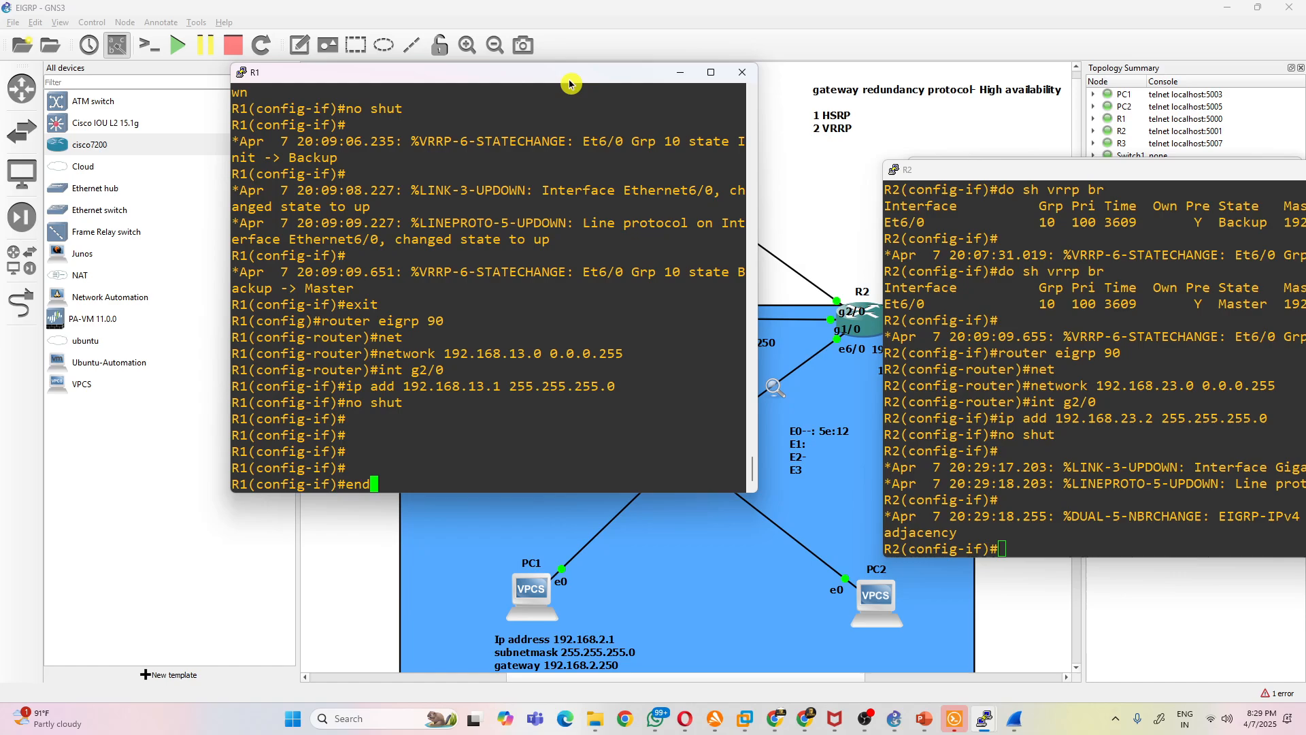
type("d")
key("Return")
key("Return")
key("Return")
key("Return")
- Show the EIGRP neighbors on R1
type("sh ip ei")
key("Tab")
type("ne")
key("Tab")
key("Return")
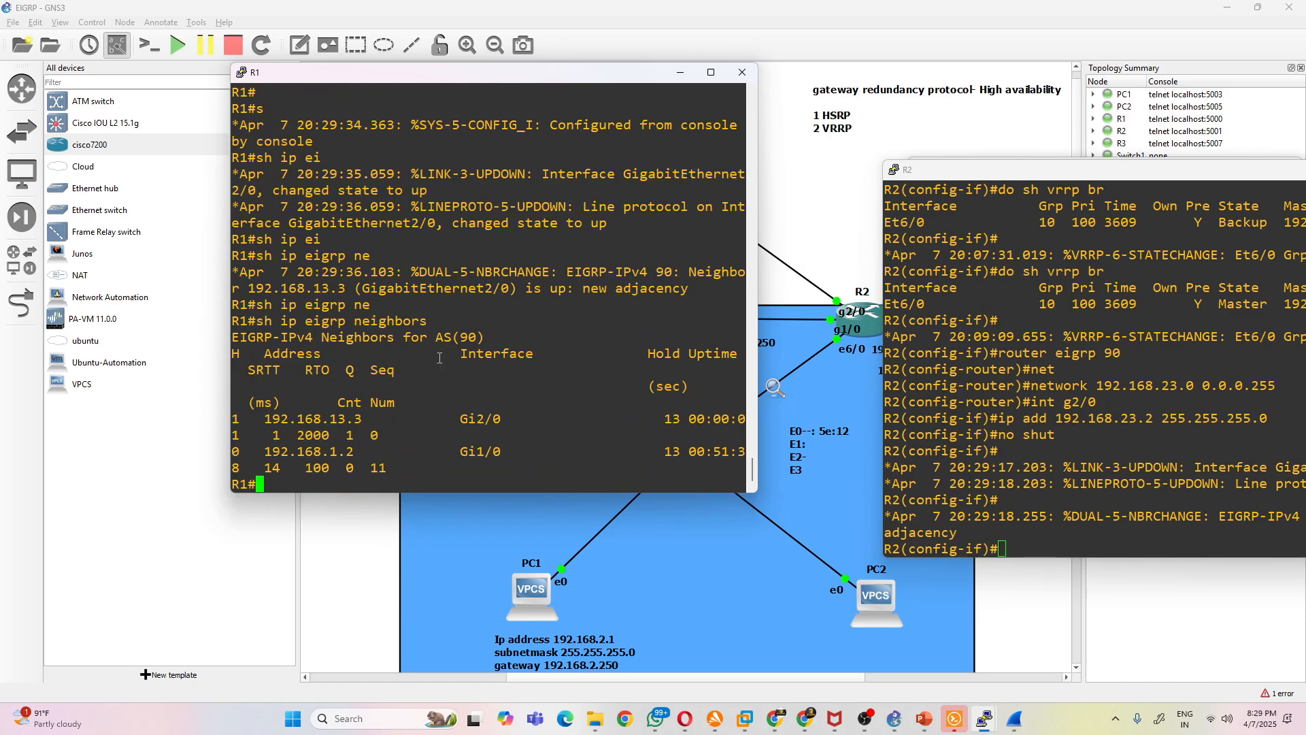
- Widen R1's console window and display its IP routing table
left_click_drag(232, 65, 51, 66)
key("Up")
key("Up")
key("Down")
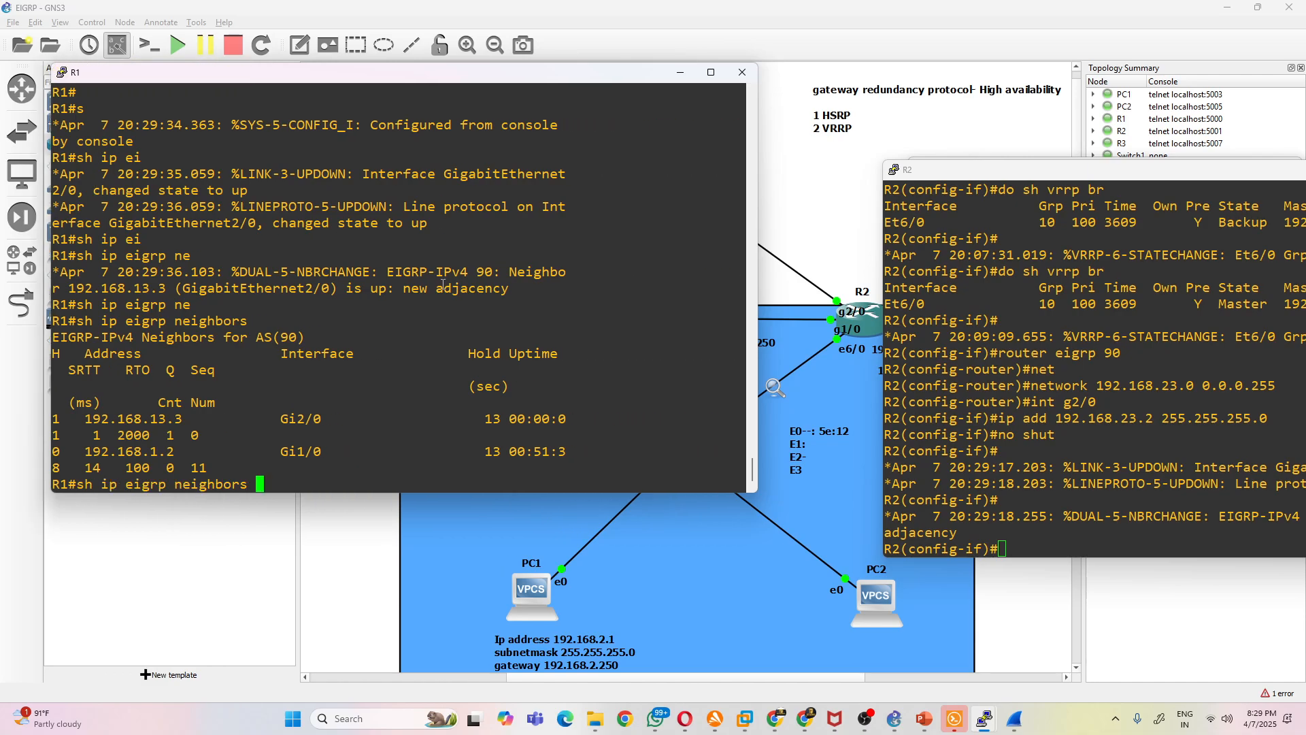
key("BackSpace")
key("BackSpace")
key("BackSpace")
key("BackSpace")
key("BackSpace")
key("BackSpace")
key("BackSpace")
key("BackSpace")
key("BackSpace")
key("BackSpace")
key("BackSpace")
key("BackSpace")
key("BackSpace")
key("BackSpace")
key("BackSpace")
key("BackSpace")
key("BackSpace")
key("BackSpace")
key("BackSpace")
key("BackSpace")
type("sh ip route")
key("Return")
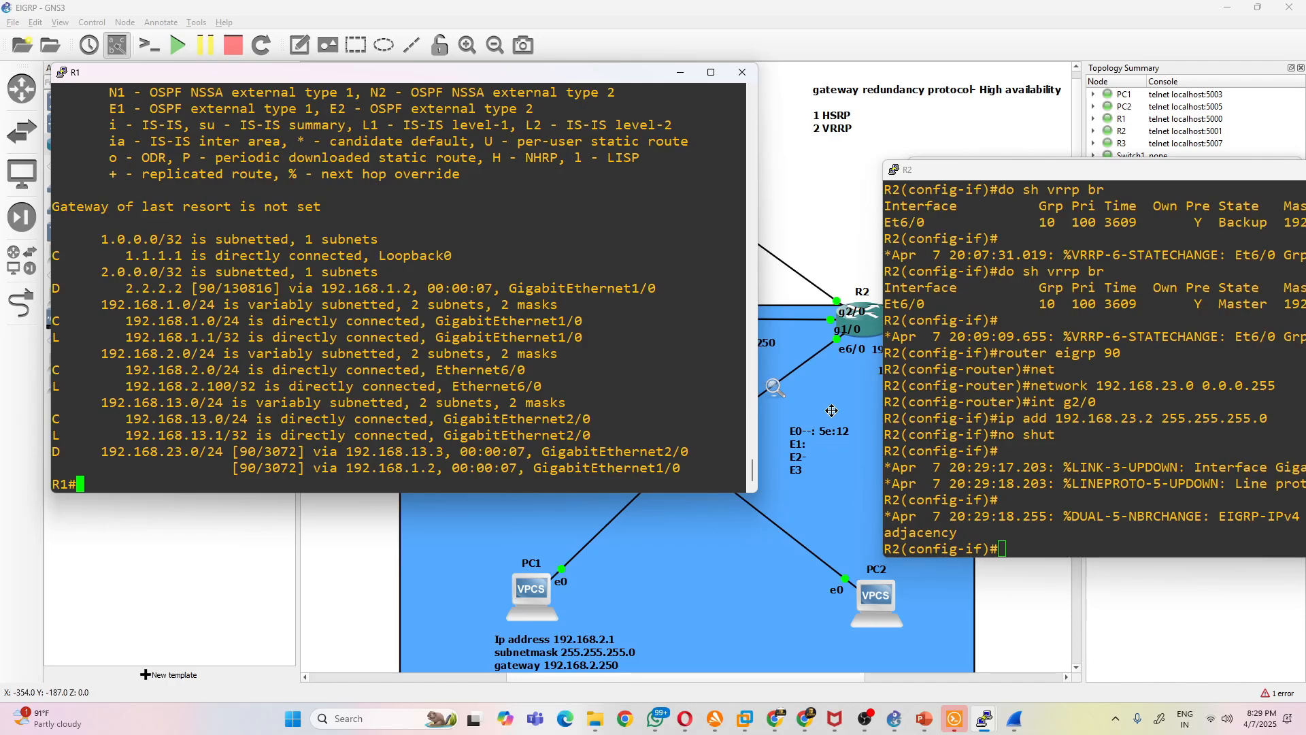
- Move R2's console aside, check R3's earlier configuration commands, and enter router configuration for EIGRP 90 on R3
left_click(1011, 397)
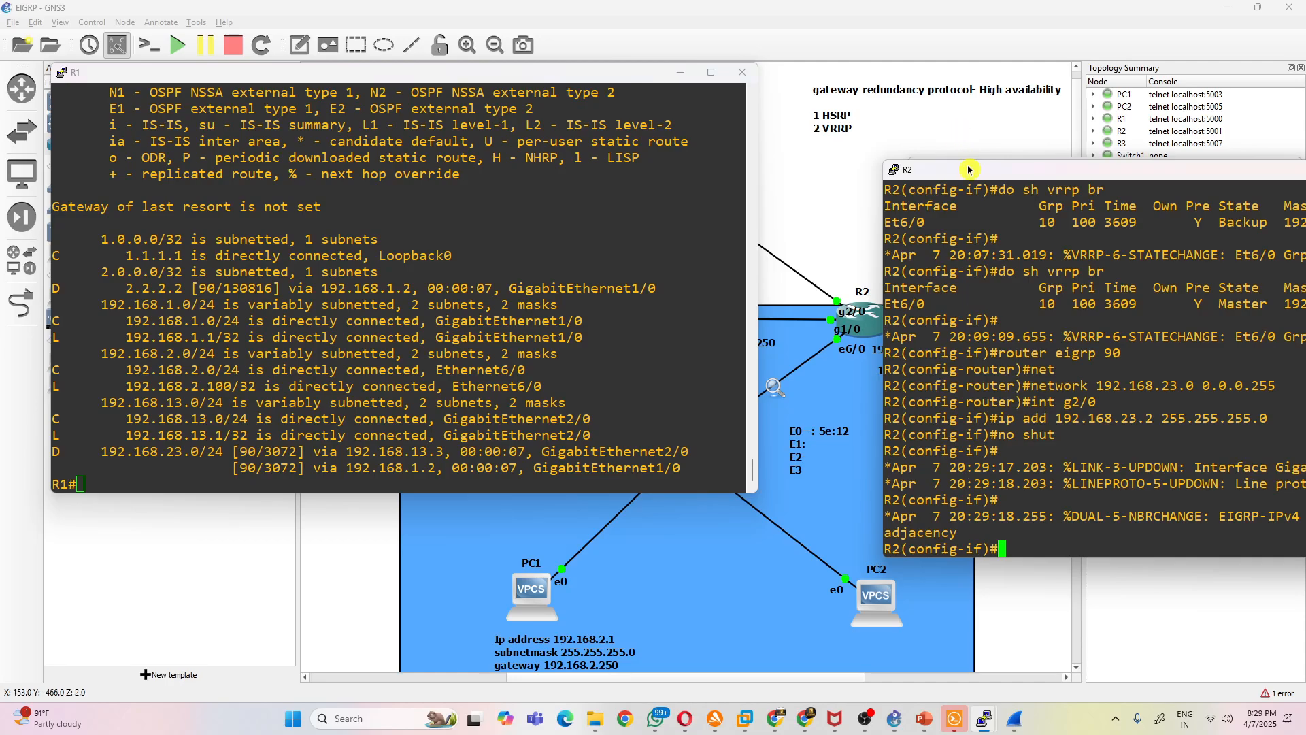
left_click_drag(970, 170, 936, 370)
left_click(1045, 283)
scroll(1046, 281, "up", 4)
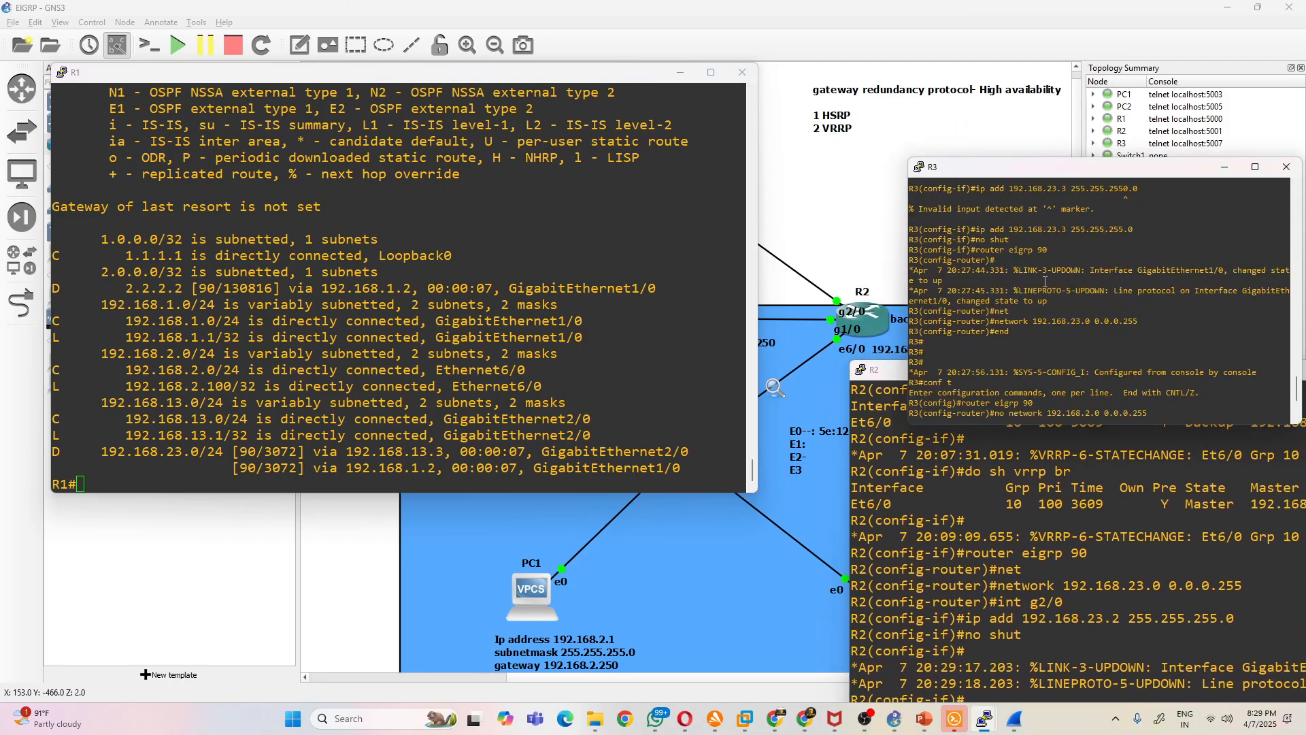
scroll(1048, 298, "up", 7)
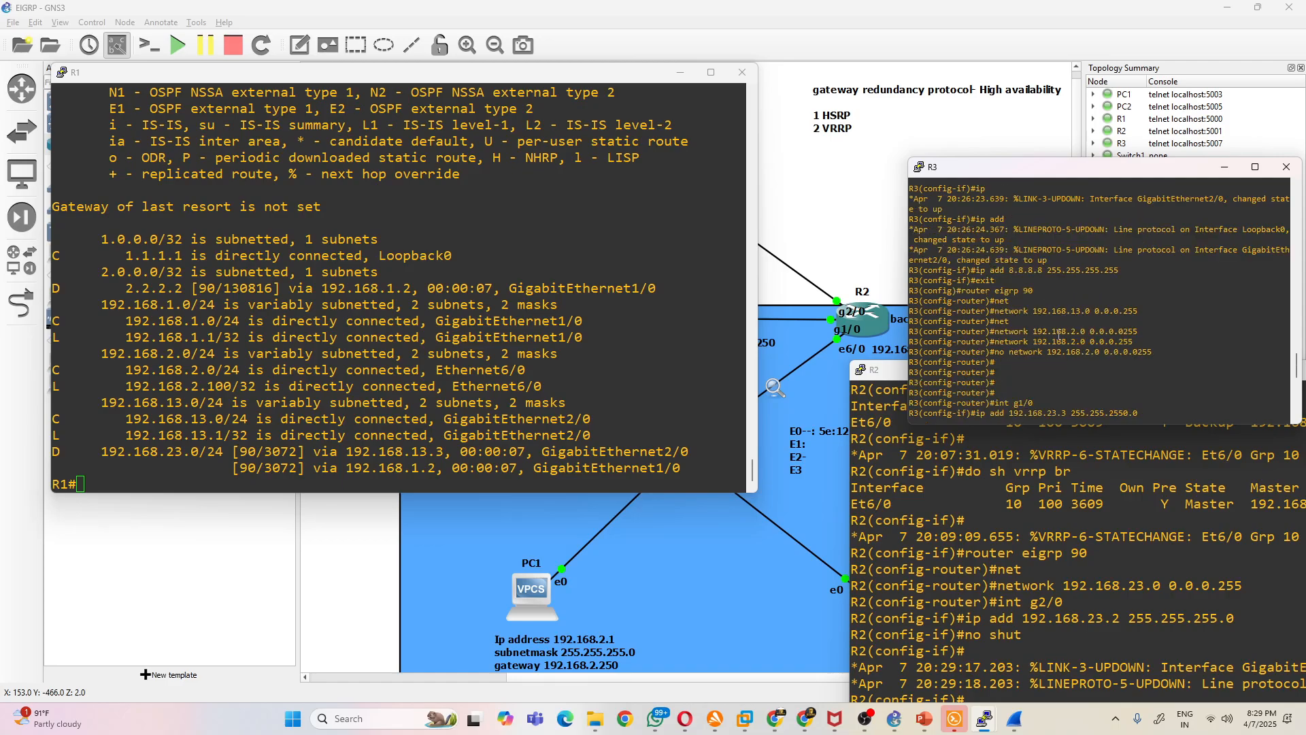
scroll(1061, 337, "down", 10)
type("conf ")
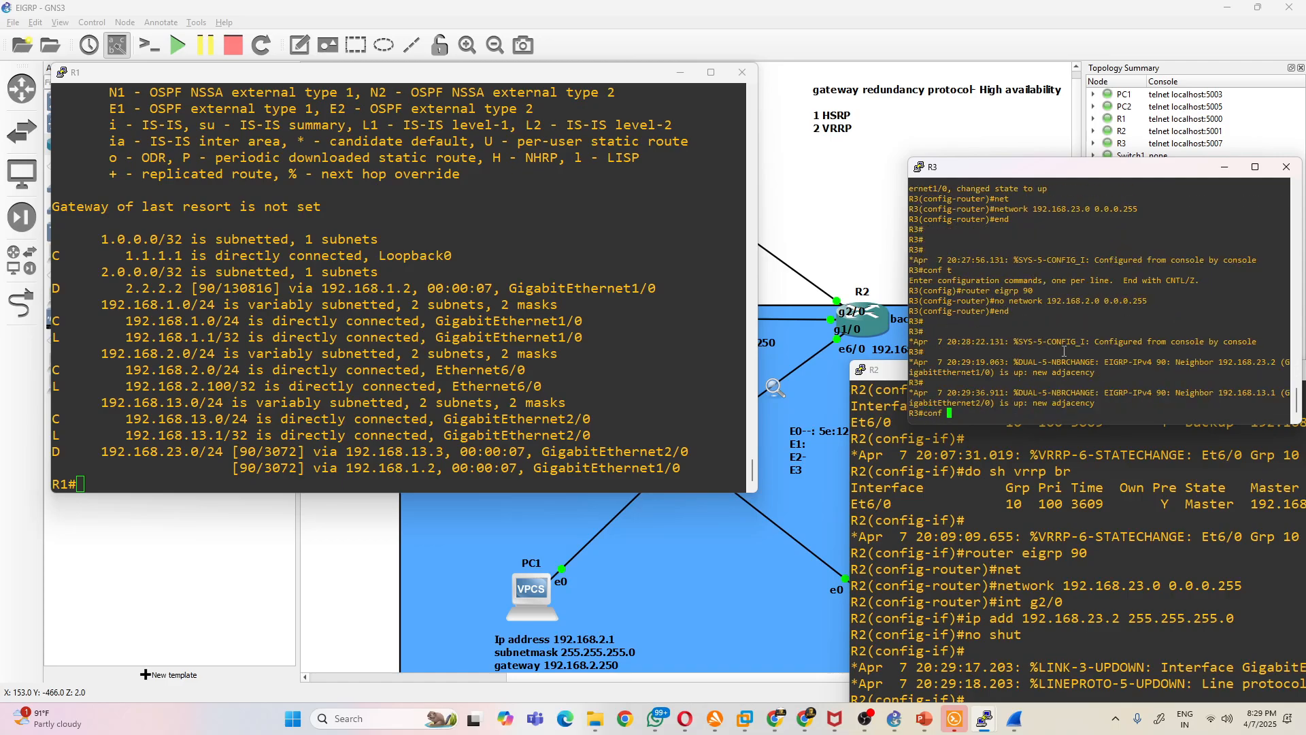
type("t")
key("Return")
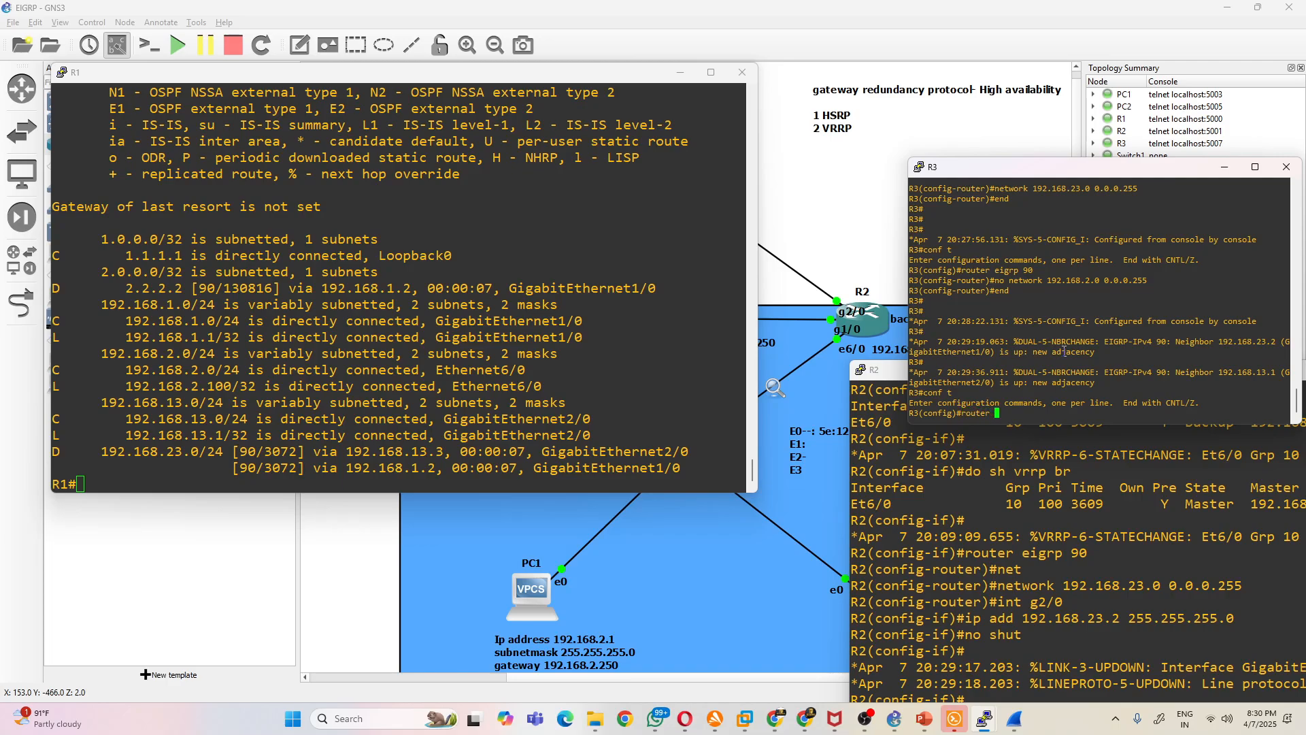
type("router eigrp 90")
key("Return")
- Advertise network 8.8.8.8 with wildcard 0.0.0.0 in R3's EIGRP 90
type("ne")
key("Tab")
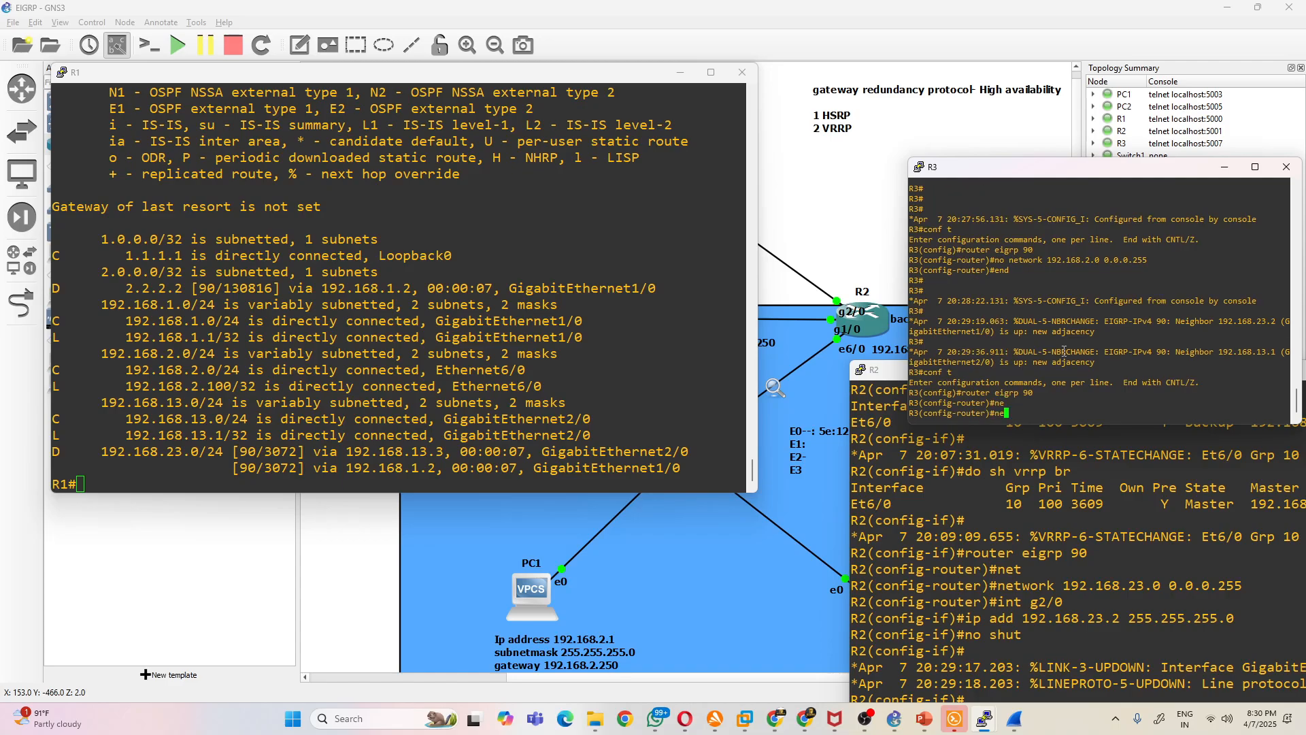
type("t")
key("Tab")
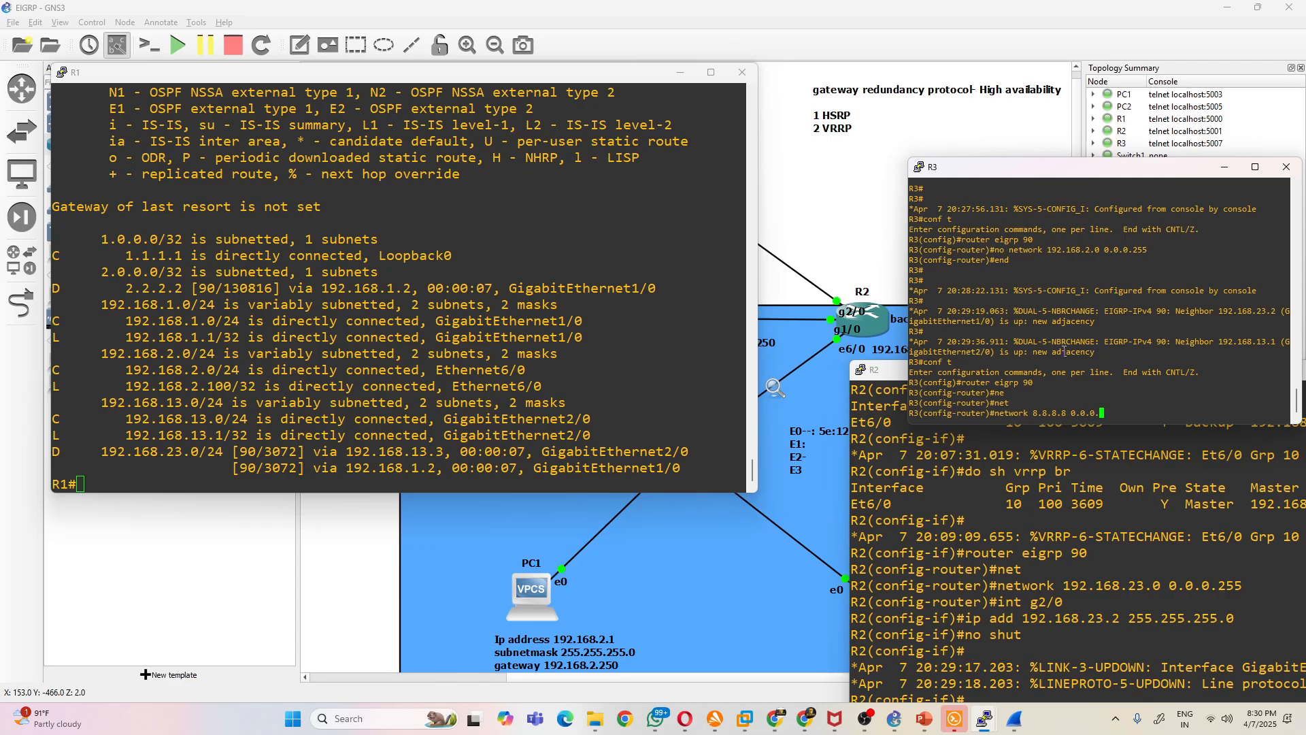
key("Return")
- Display R1's IP routing table again and highlight the 8.8.8.8 route entry
left_click(506, 369)
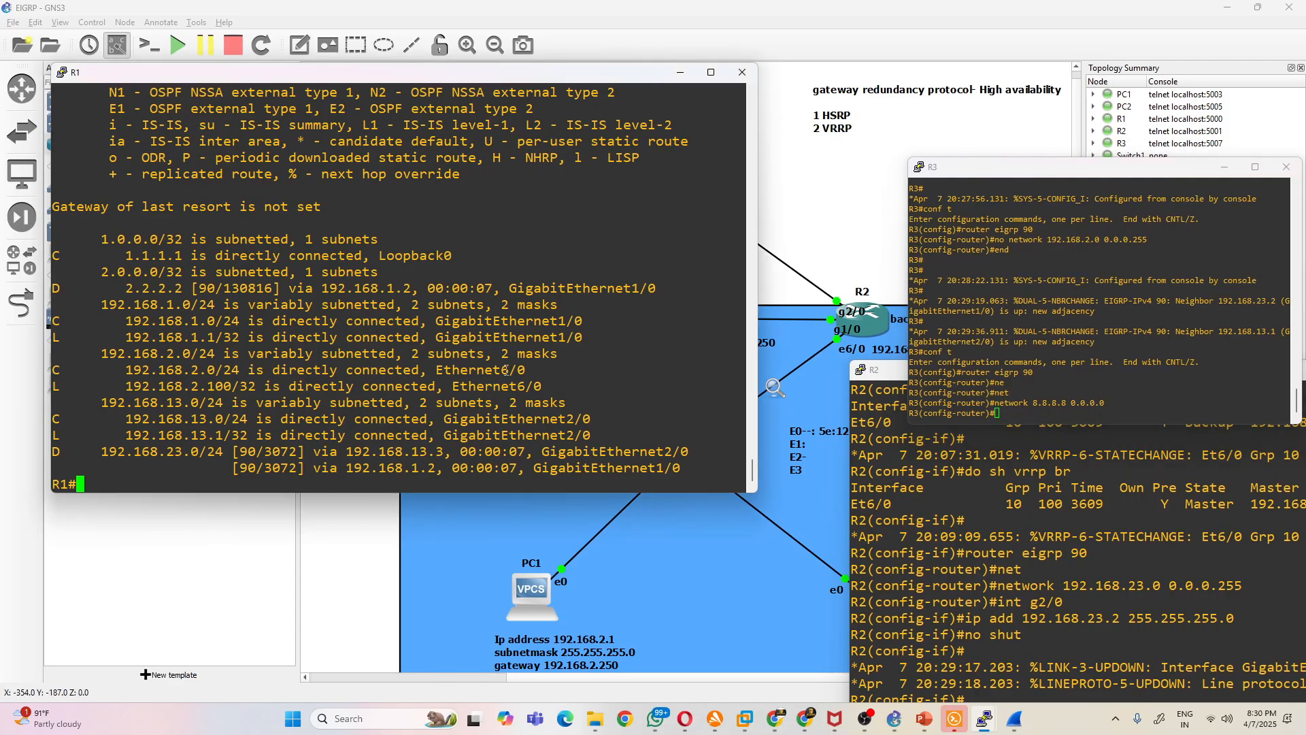
key("Up")
key("Return")
key("space")
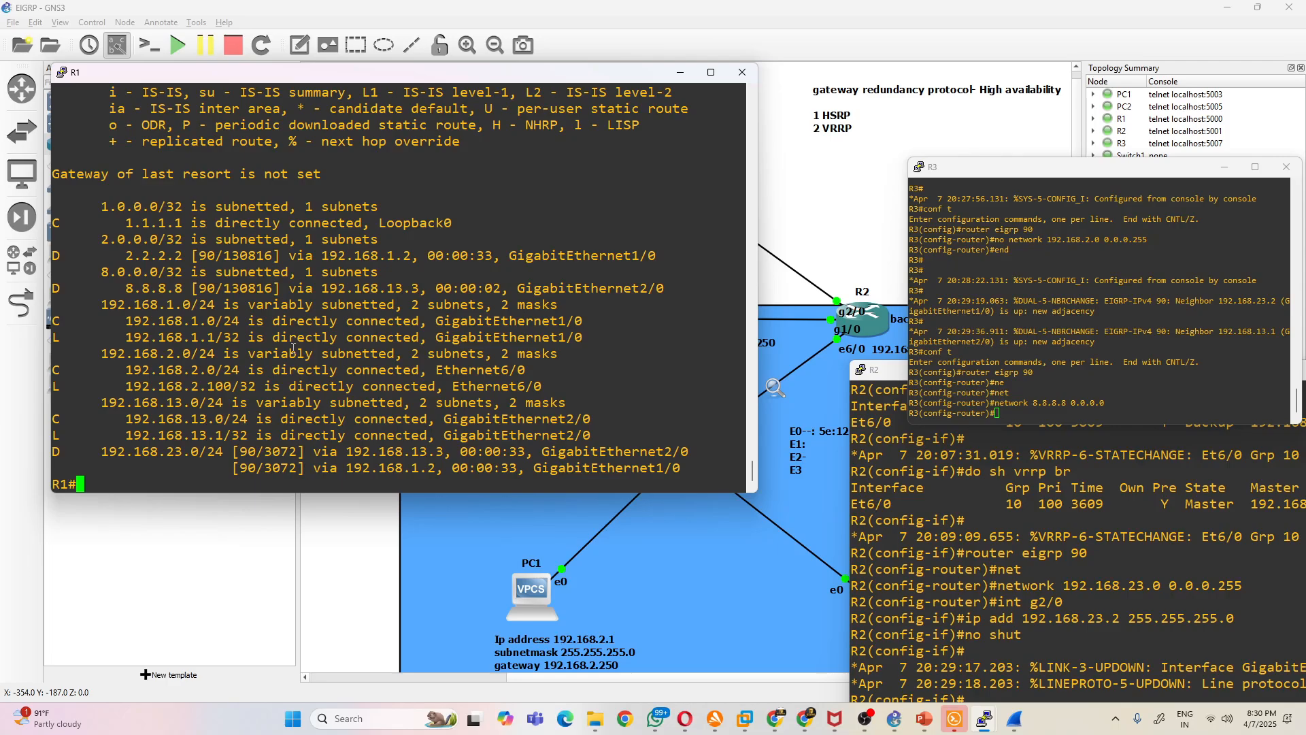
left_click_drag(123, 289, 277, 291)
- In PC1's console, prepare a ping command to 8.8.8.8 without running it
left_click(618, 598)
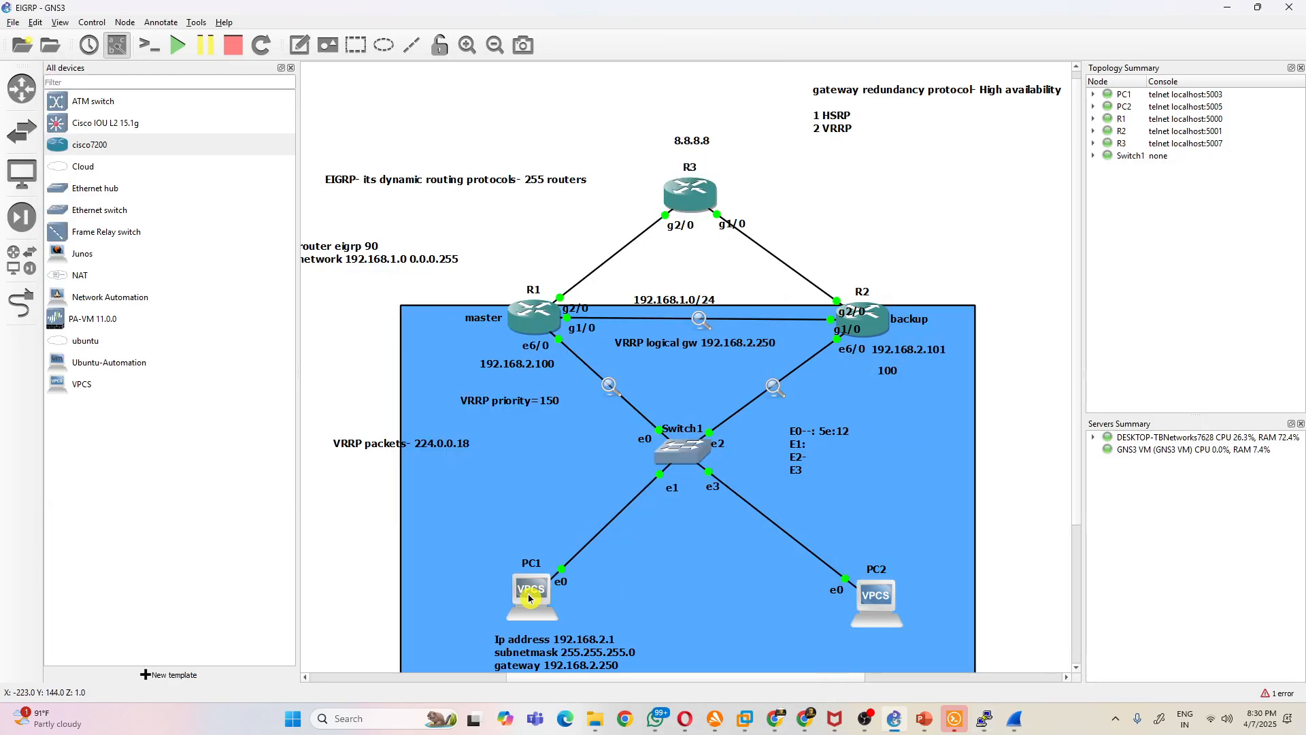
left_click(985, 719)
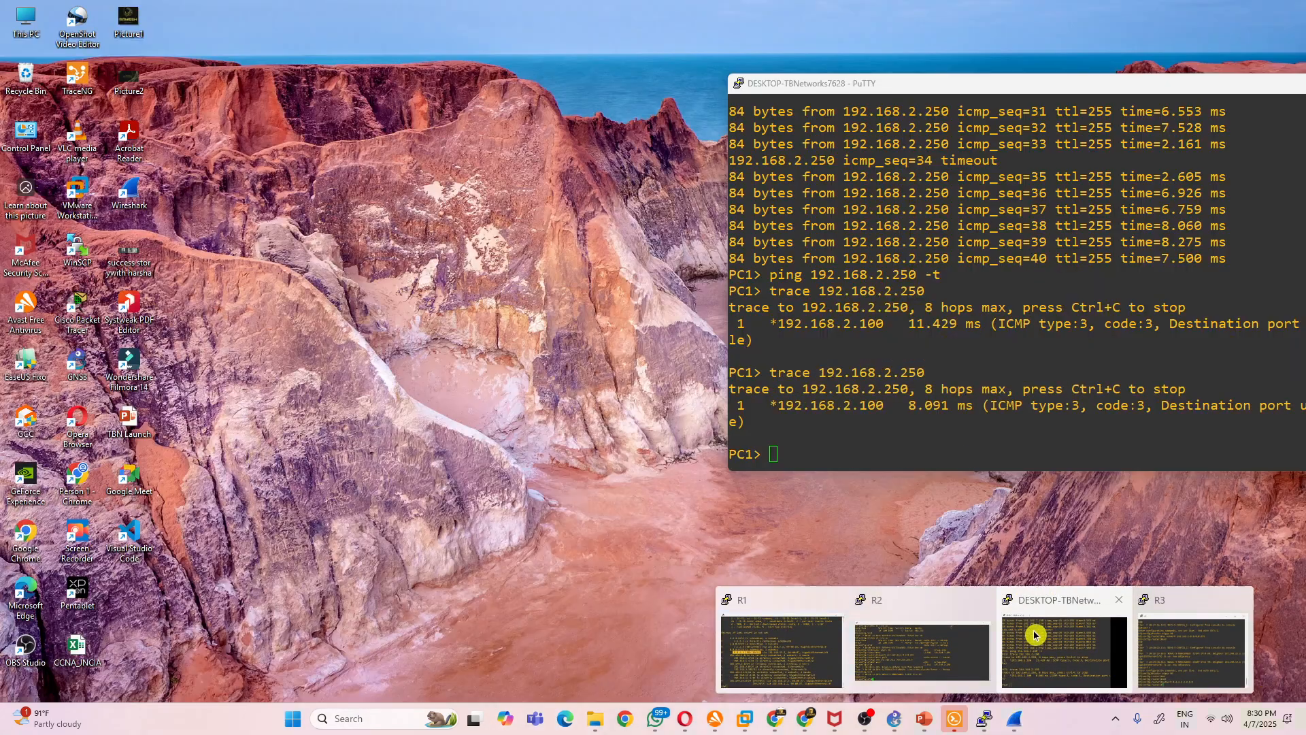
left_click(1034, 635)
type("p")
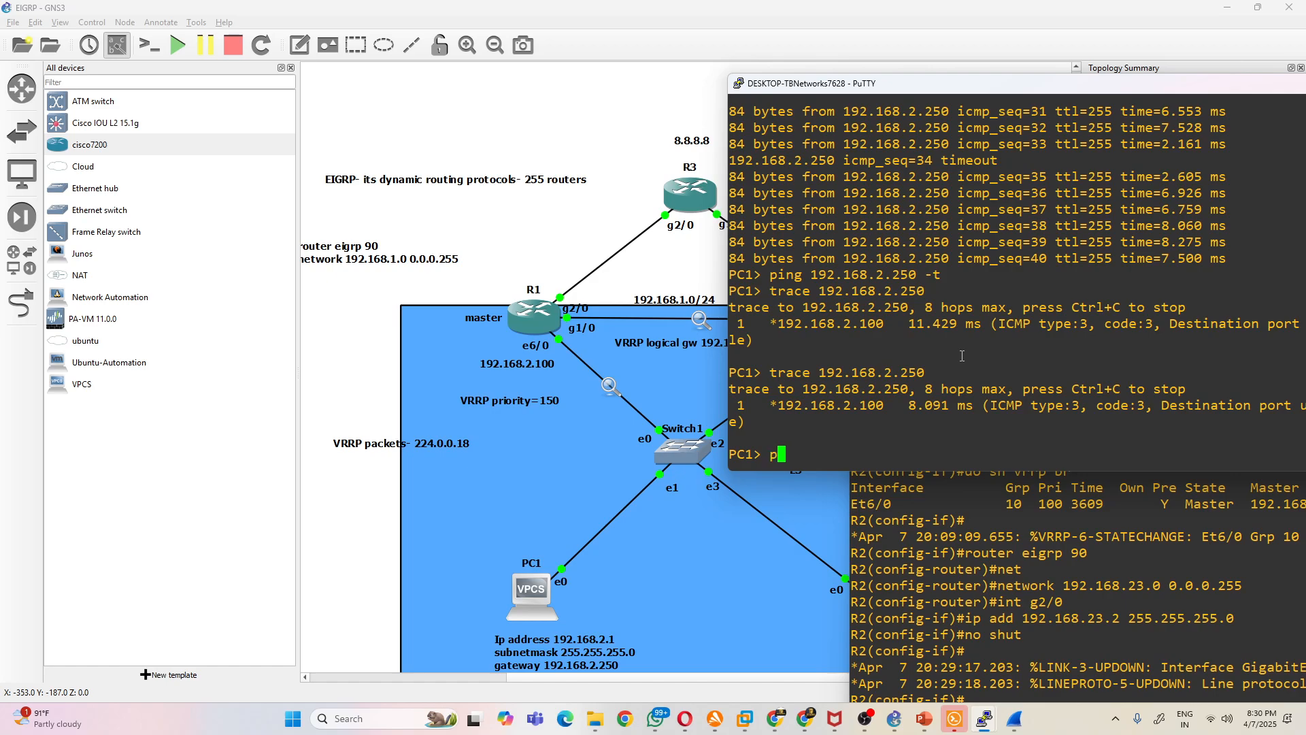
type("ing 8.8.8.8")
- In R2's console, switch from interface configuration to router configuration for EIGRP 90
left_click(936, 509)
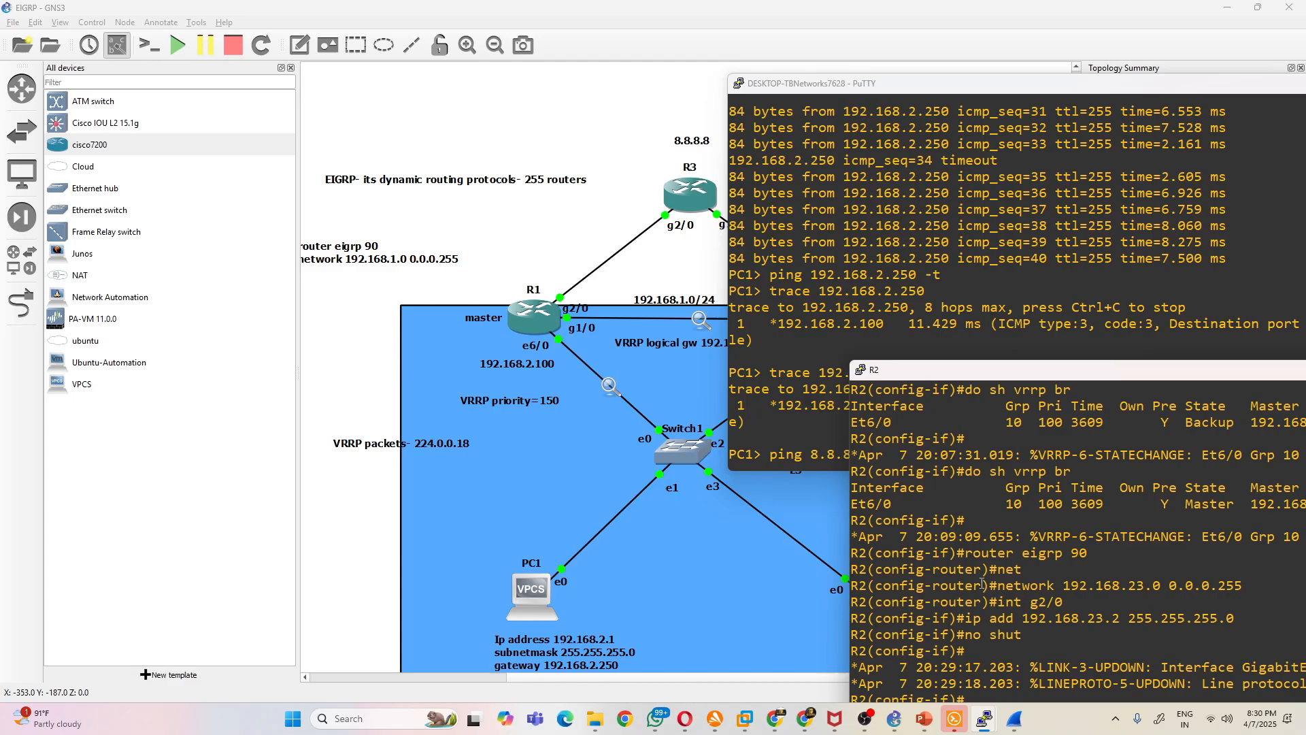
left_click_drag(932, 375, 819, 156)
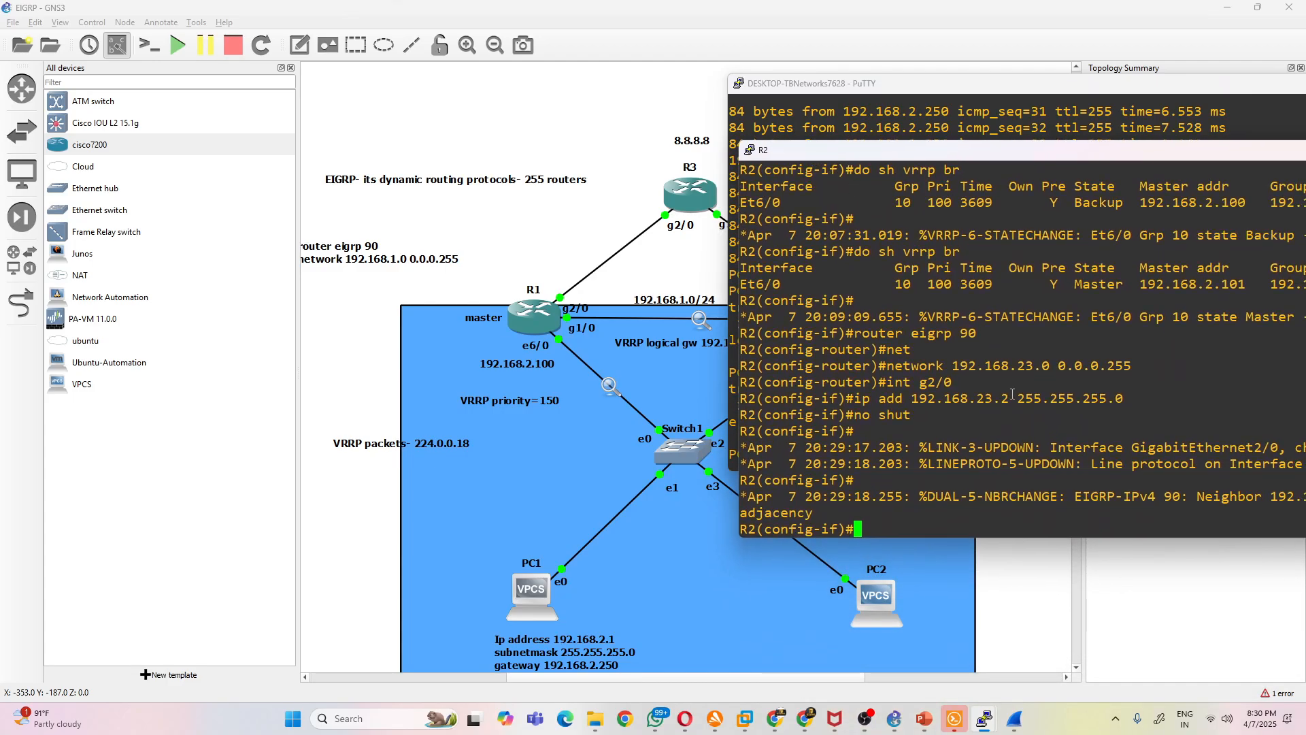
type("eigrp 90")
key("Return")
key("Up")
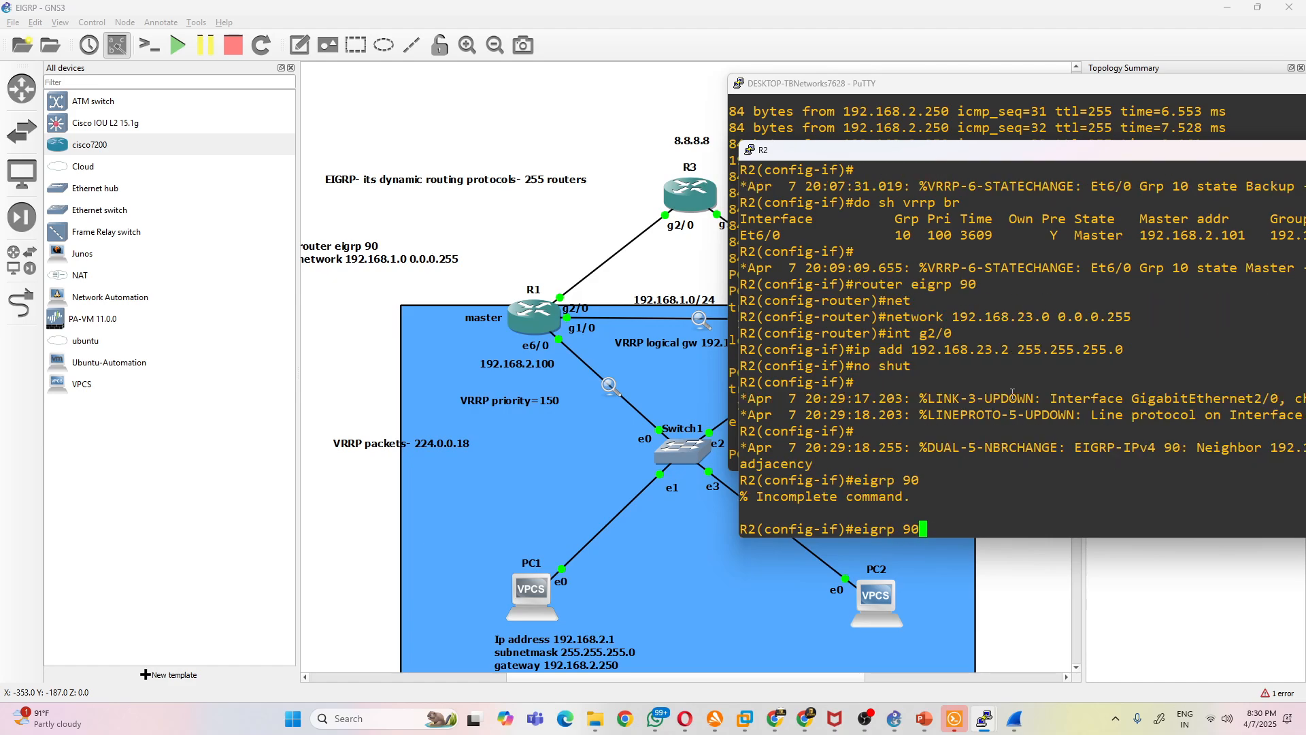
key("BackSpace")
key("BackSpace")
key("BackSpace")
key("BackSpace")
key("BackSpace")
key("BackSpace")
key("BackSpace")
type("router eigrp 90")
key("Return")
- Advertise network 192.168.2.0 with wildcard 0.0.0.255 in R2's EIGRP 90
type("n")
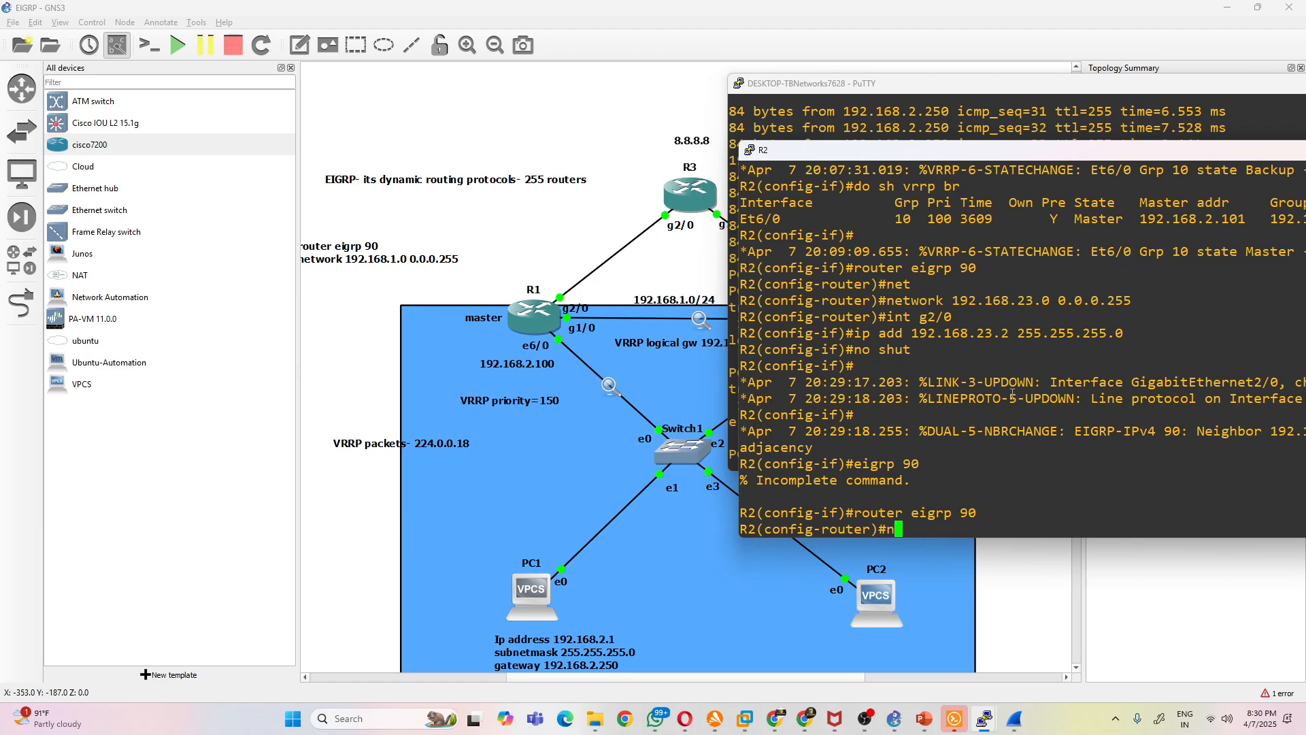
type("et")
key("Tab")
type("192.168.")
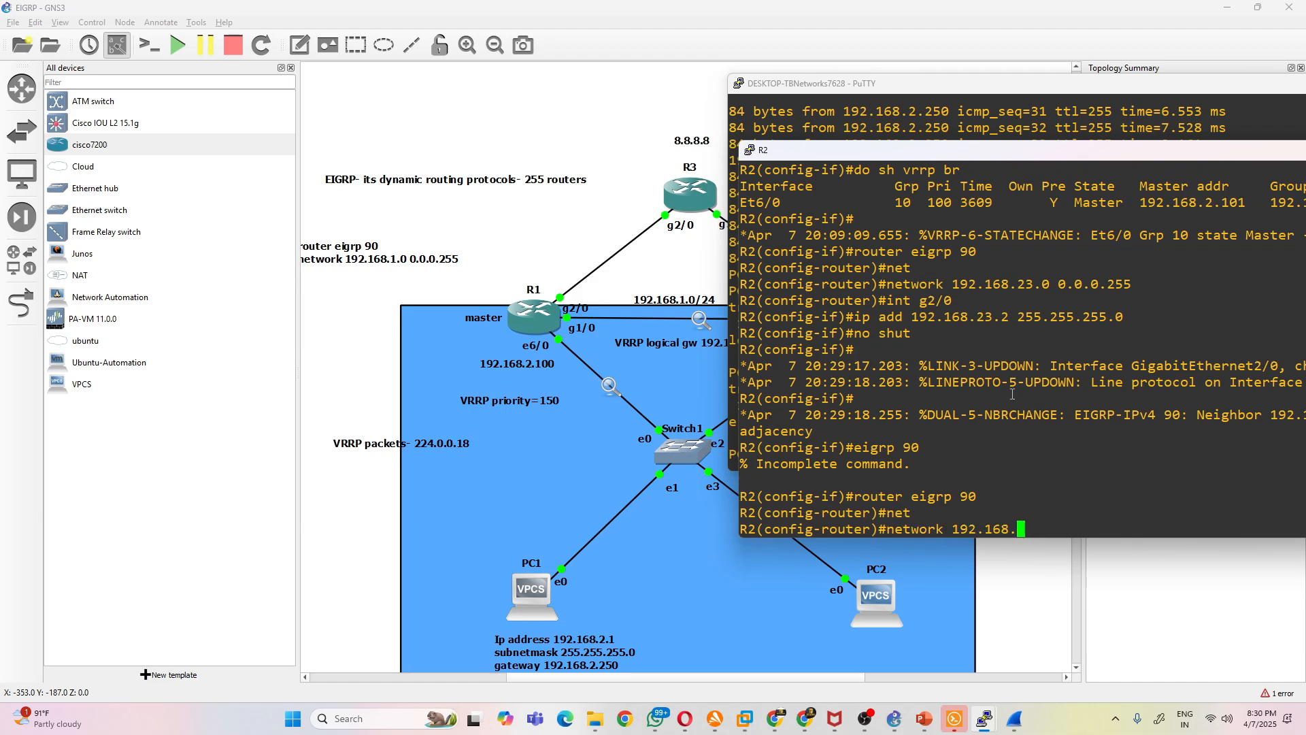
type("2.0 0.0.0.255")
key("Return")
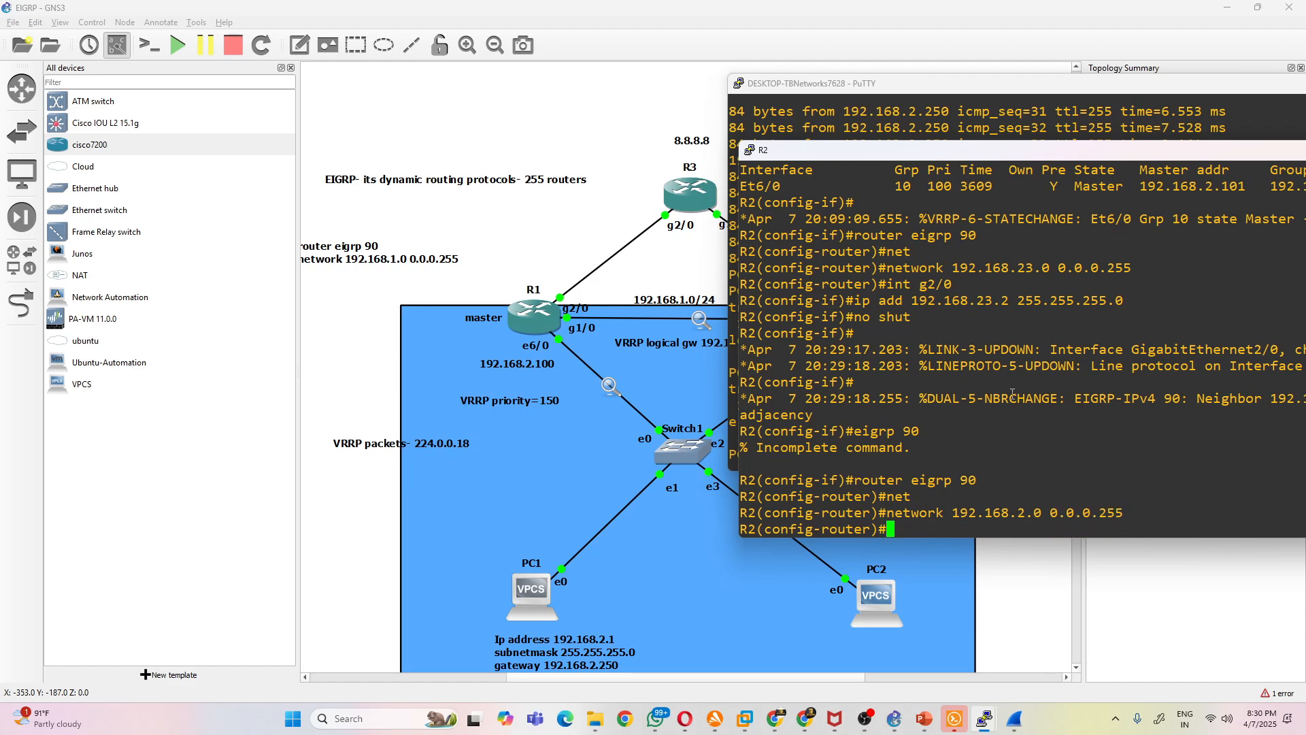
- Run the waiting ping to 8.8.8.8 from PC1 and stop it after a few replies
left_click(970, 123)
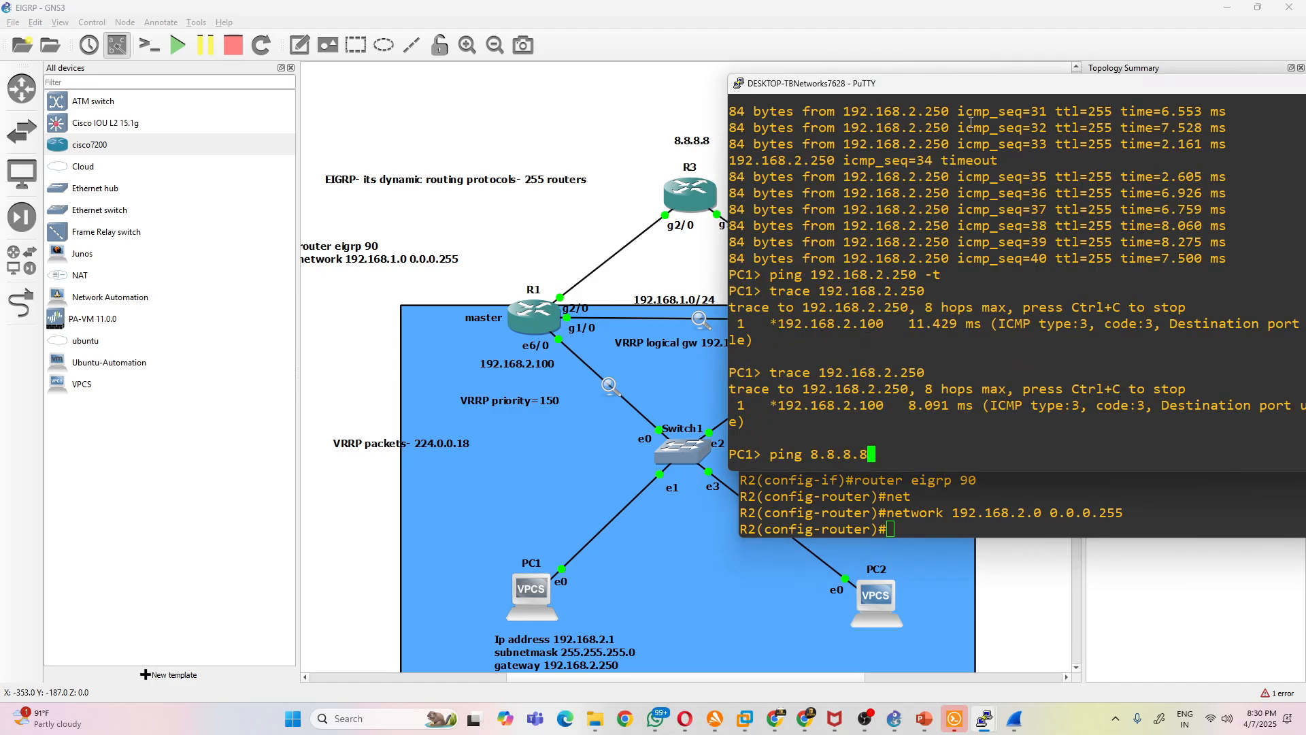
key("Return")
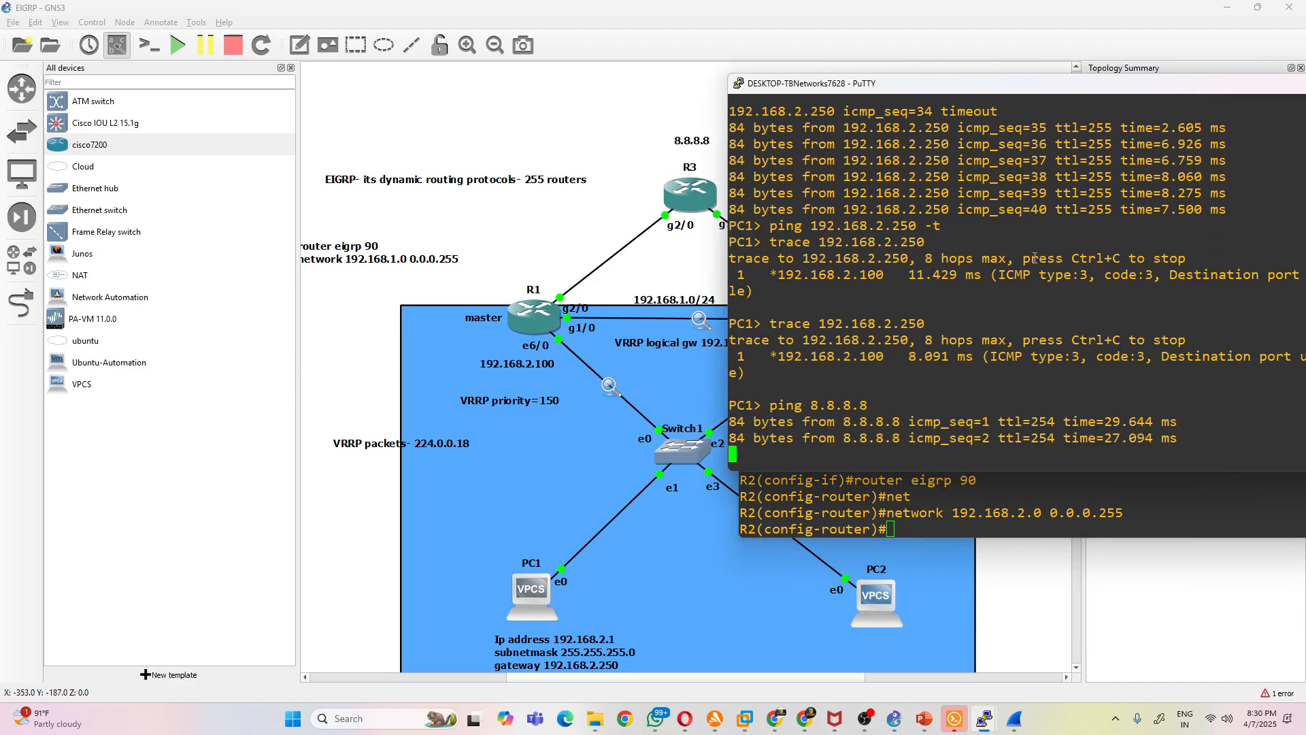
key("ctrl+c")
- Trace the path from PC1 to 8.8.8.8
type("trac")
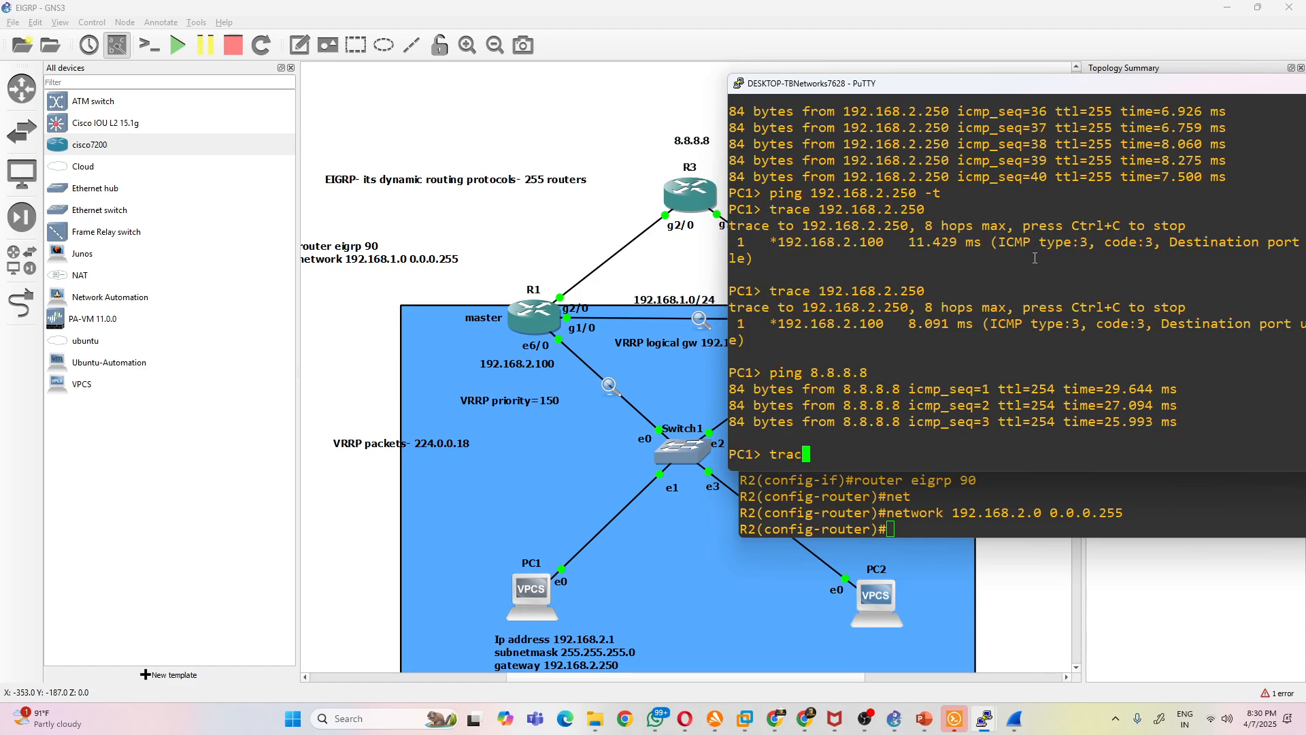
type("e 8.8.8.8")
key("Return")
- Copy the second hop *192.168.13.3 from the trace and add it as a text note beside R3's g2/0 link
left_click_drag(883, 388, 772, 406)
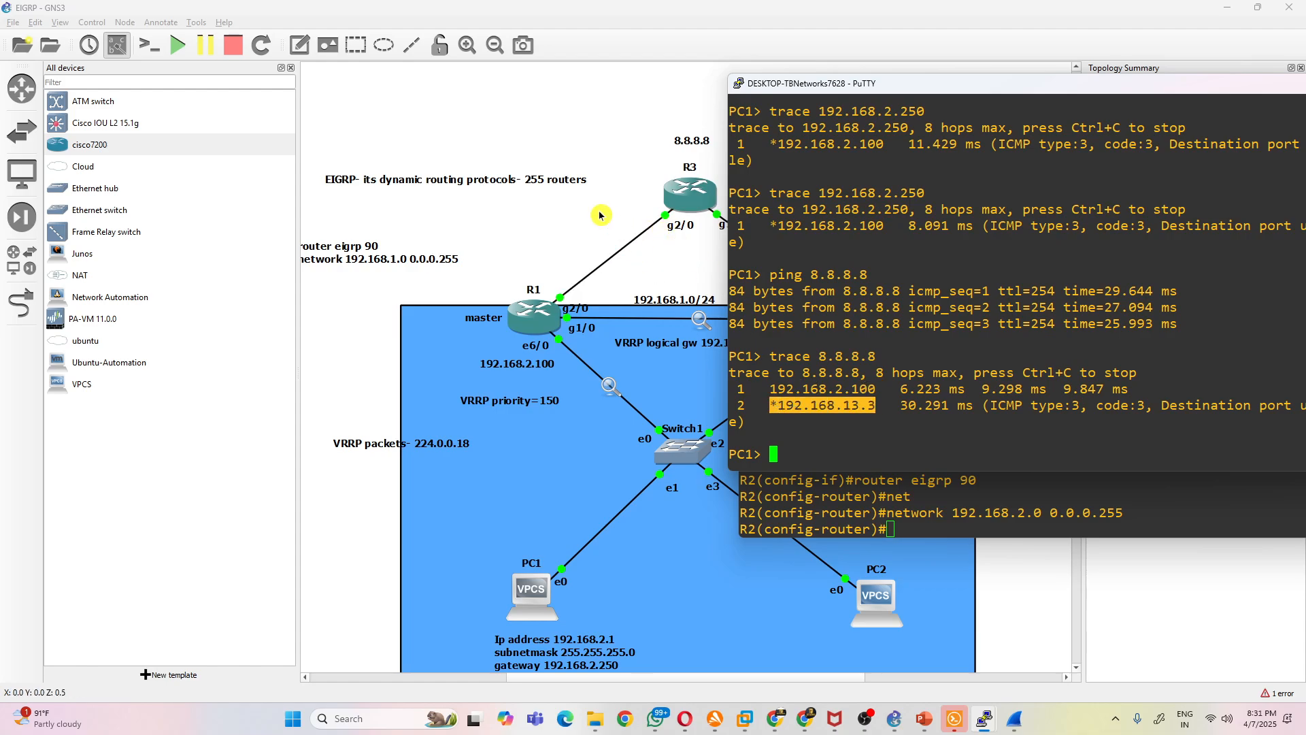
left_click(608, 219)
left_click(299, 45)
left_click(602, 228)
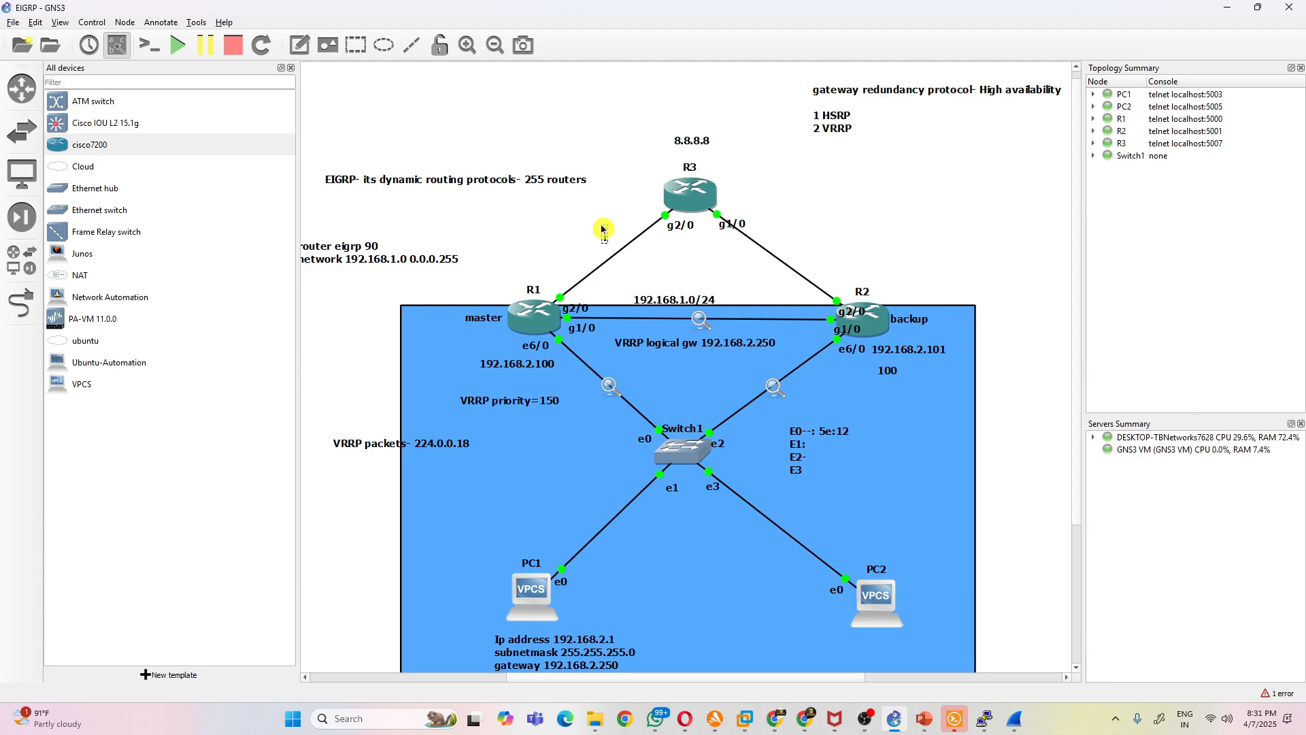
key("ctrl+v")
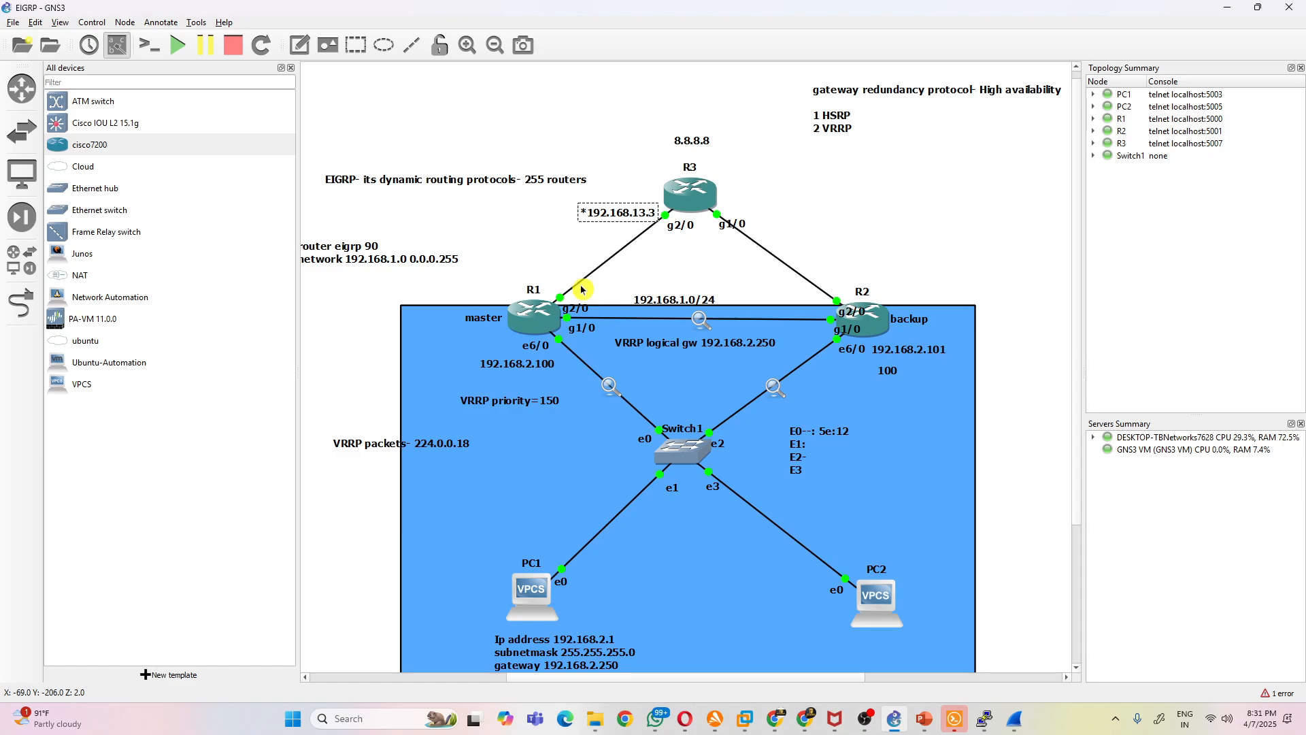
- Shut down interface g2/0 on R1 from its console
mouse_move(984, 719)
left_click(782, 636)
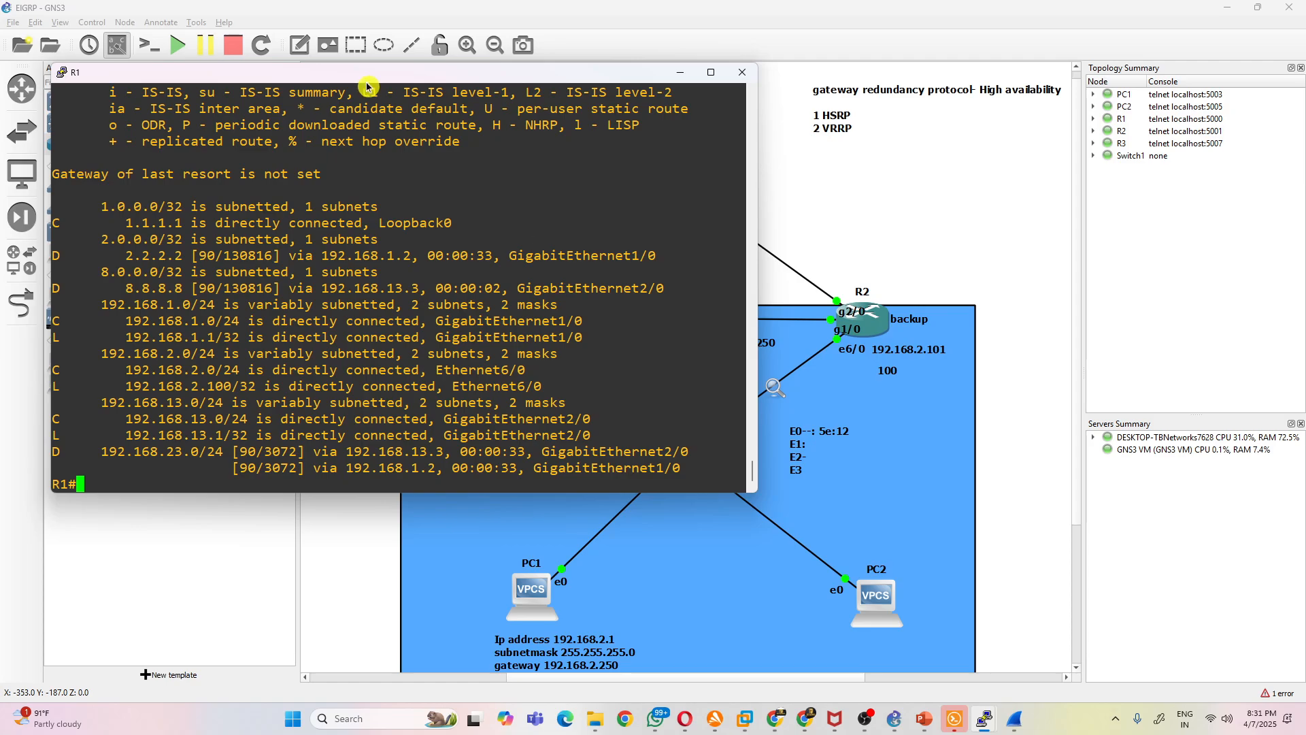
left_click_drag(352, 74, 1017, 115)
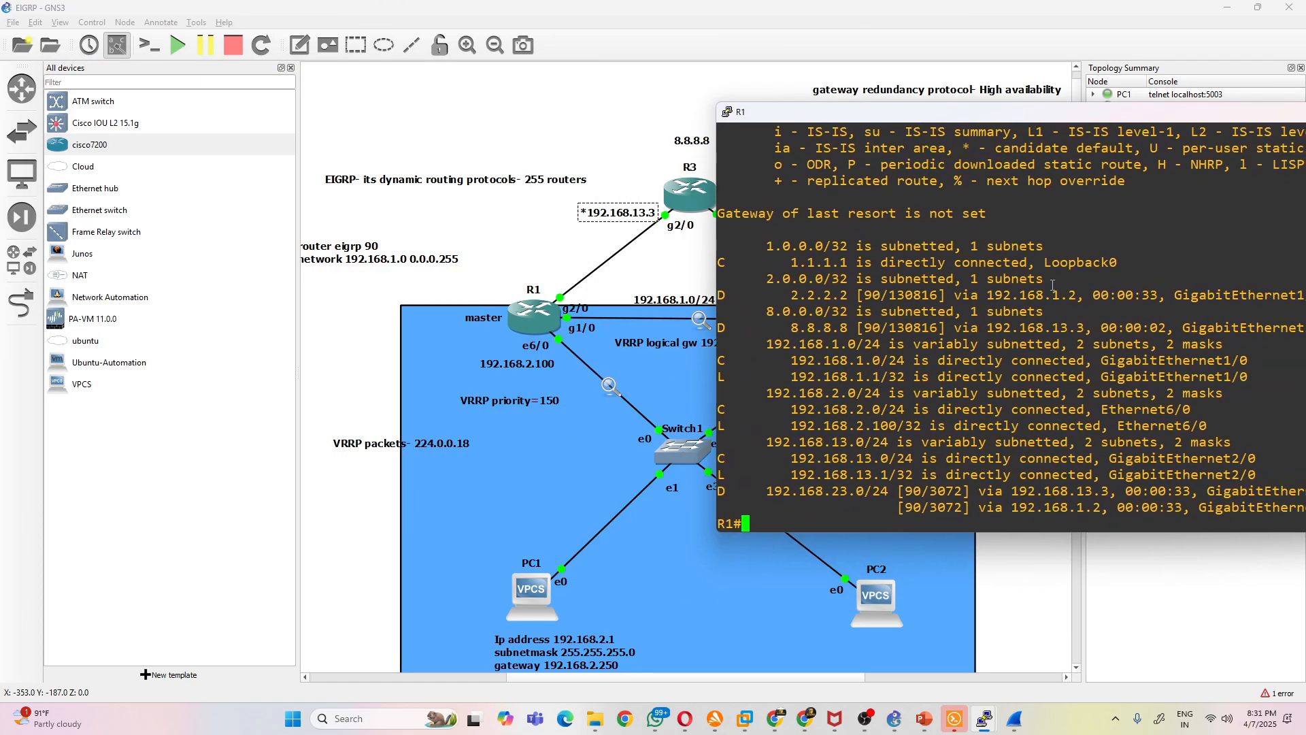
type("conf t")
key("Return")
type("int g2/0")
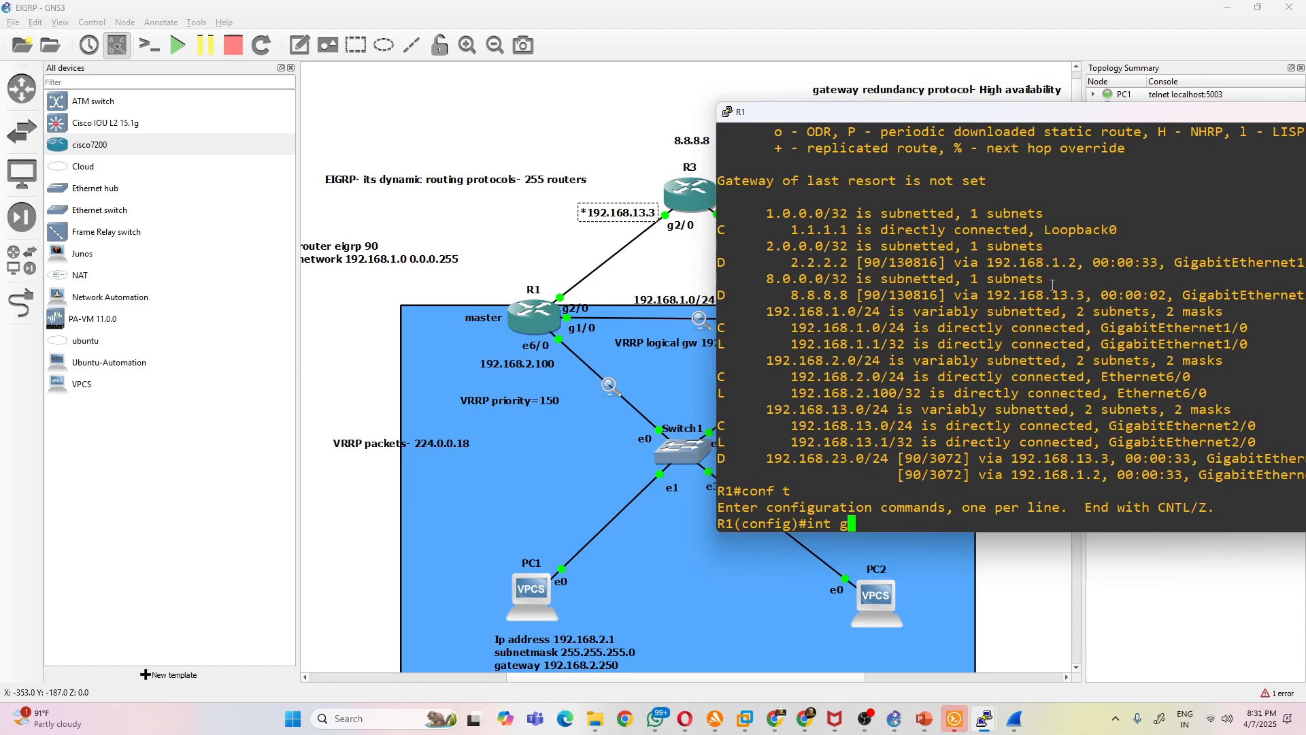
key("Return")
type("shut")
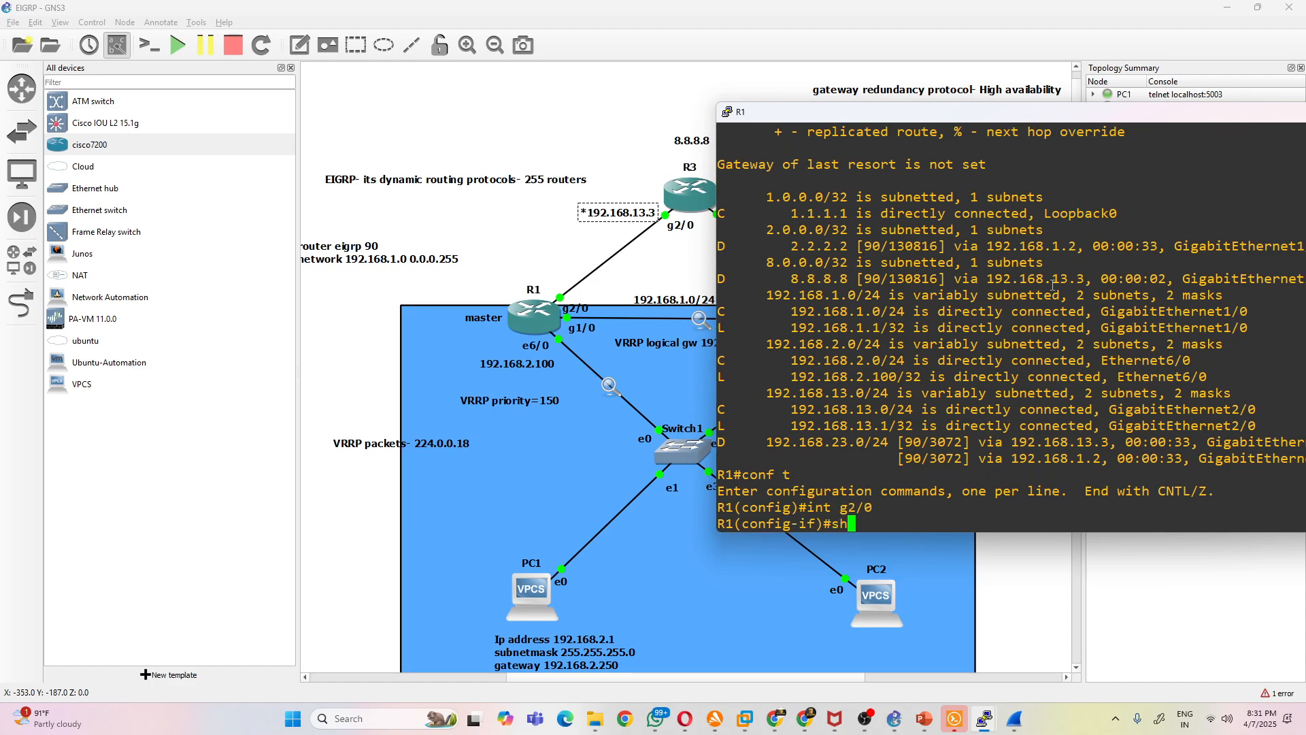
key("Return")
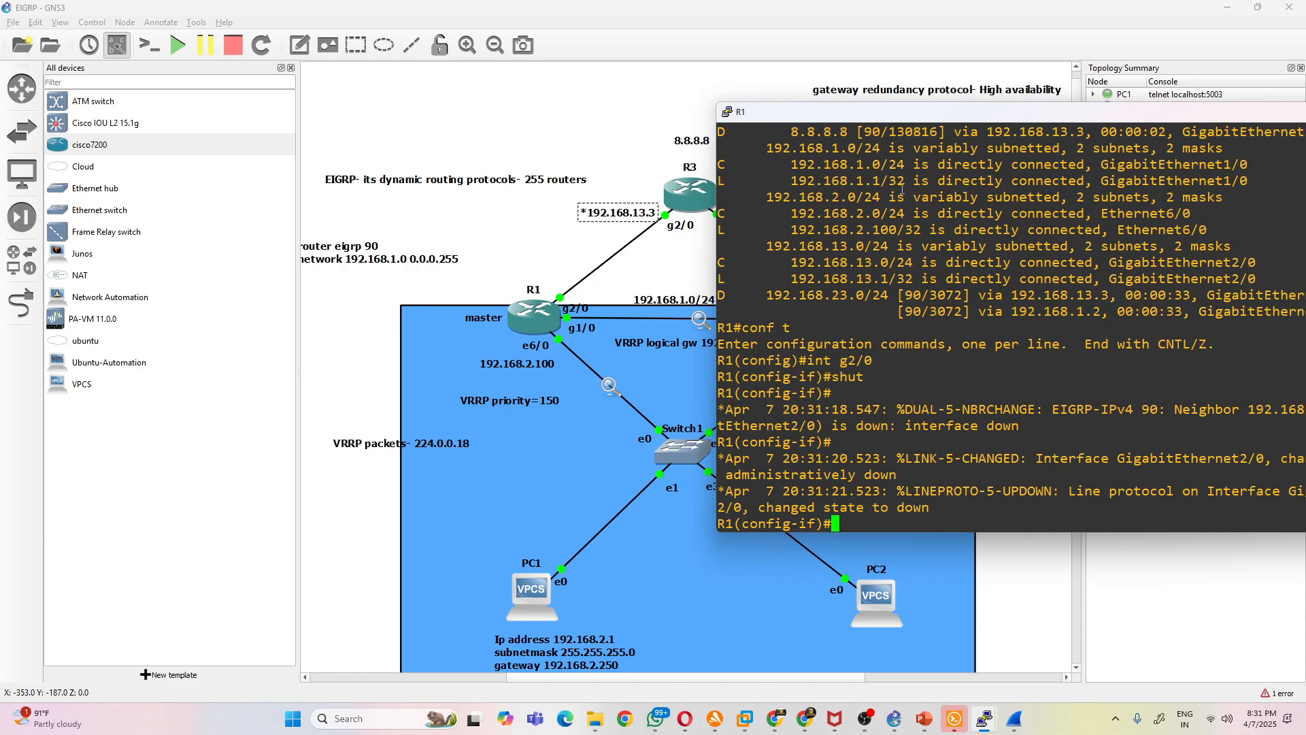
left_click_drag(867, 115, 373, 73)
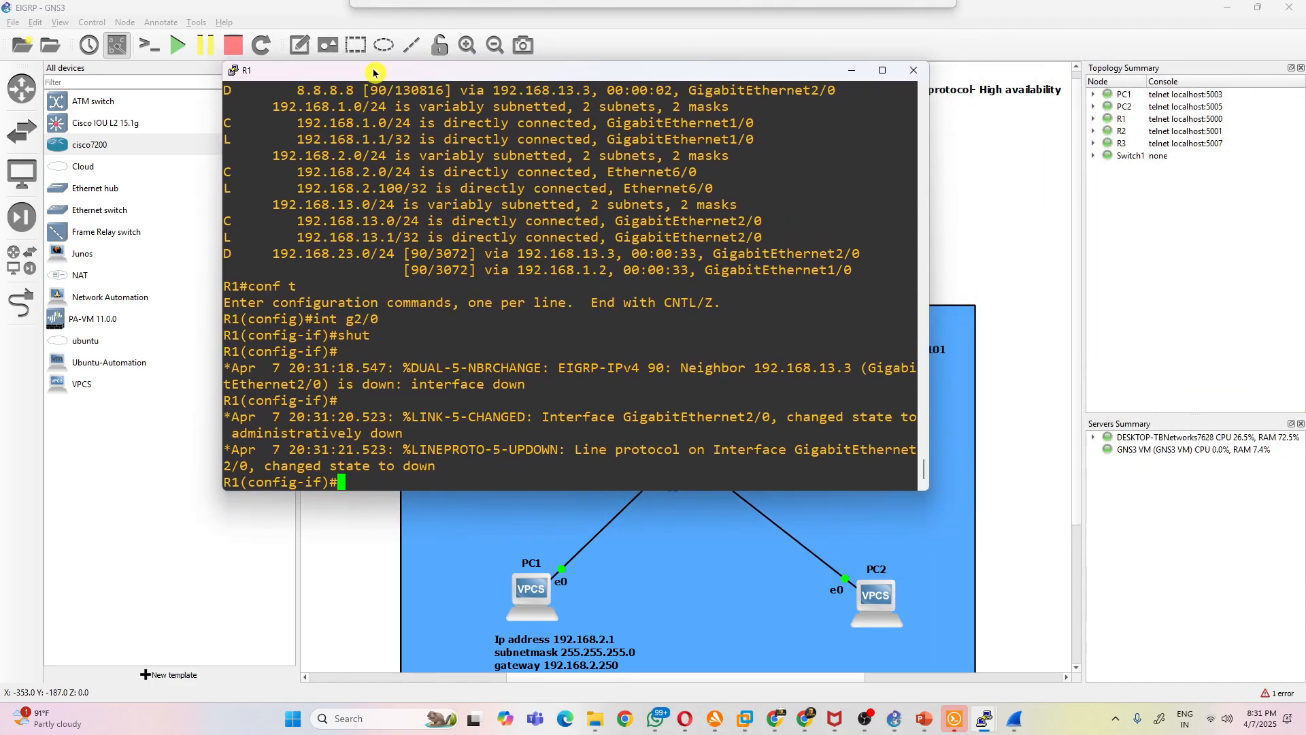
- Ping 8.8.8.8 again from PC1
left_click(954, 719)
mouse_move(984, 718)
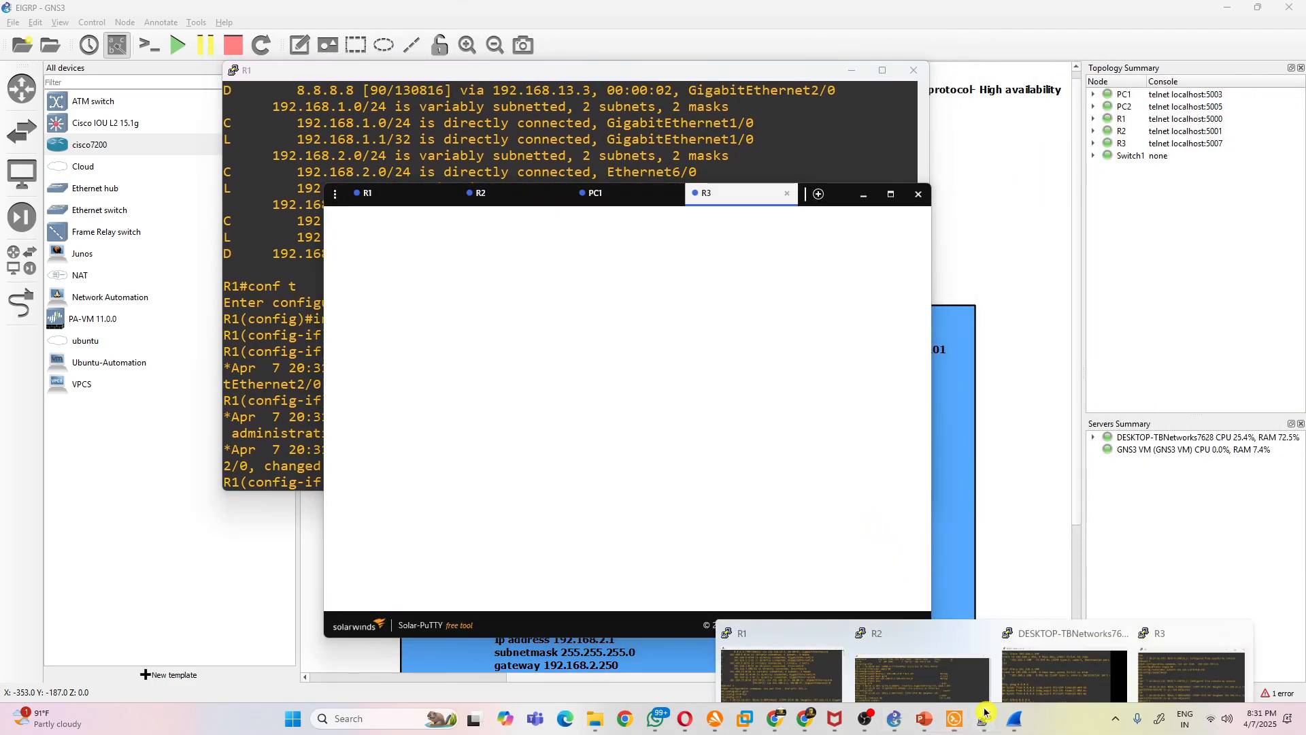
left_click(1063, 652)
key("Up")
key("Up")
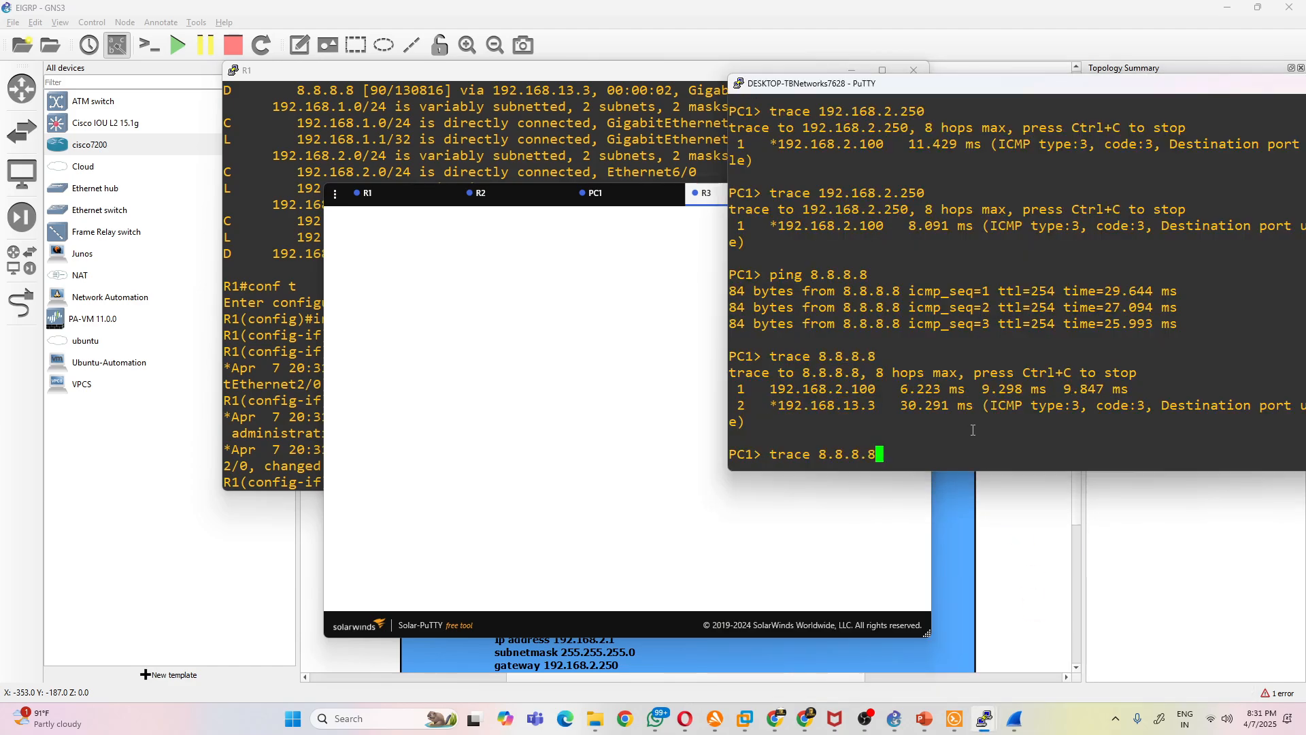
key("Return")
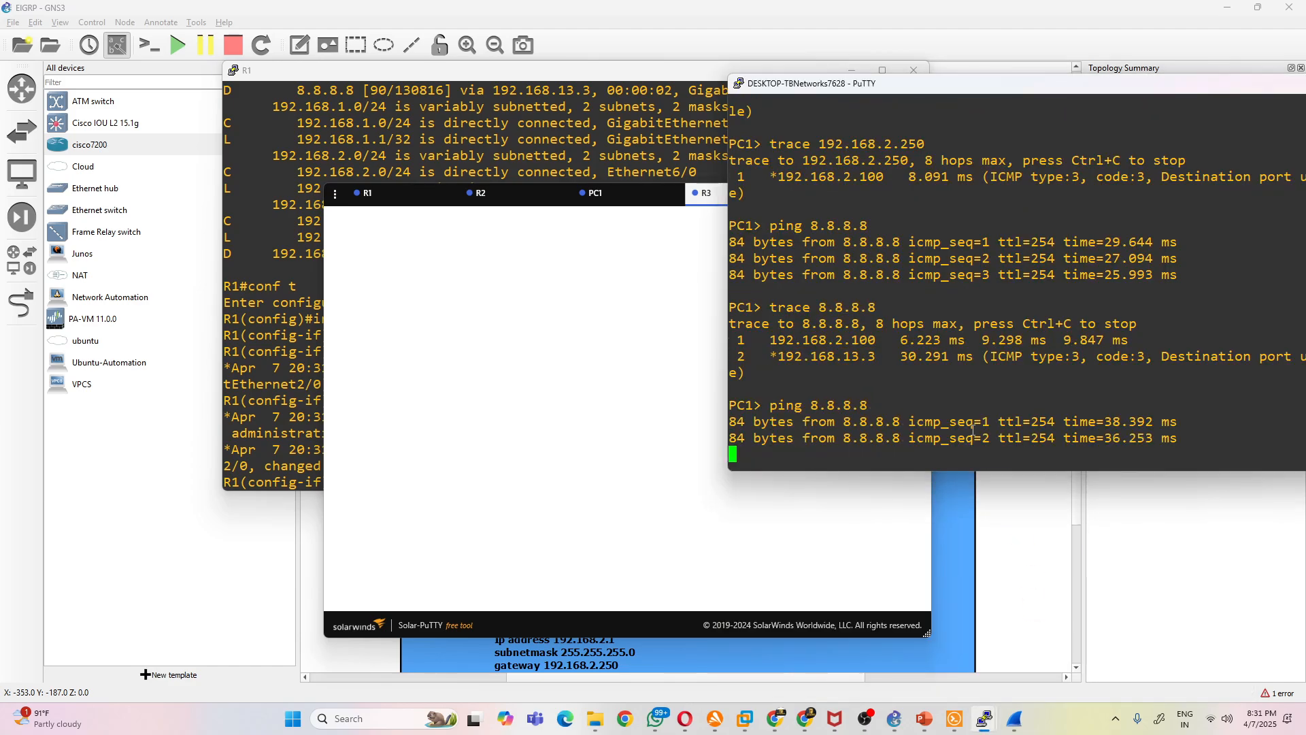
- Trace the path from PC1 to 8.8.8.8 and highlight the first hop in the output
key("Up")
key("Up")
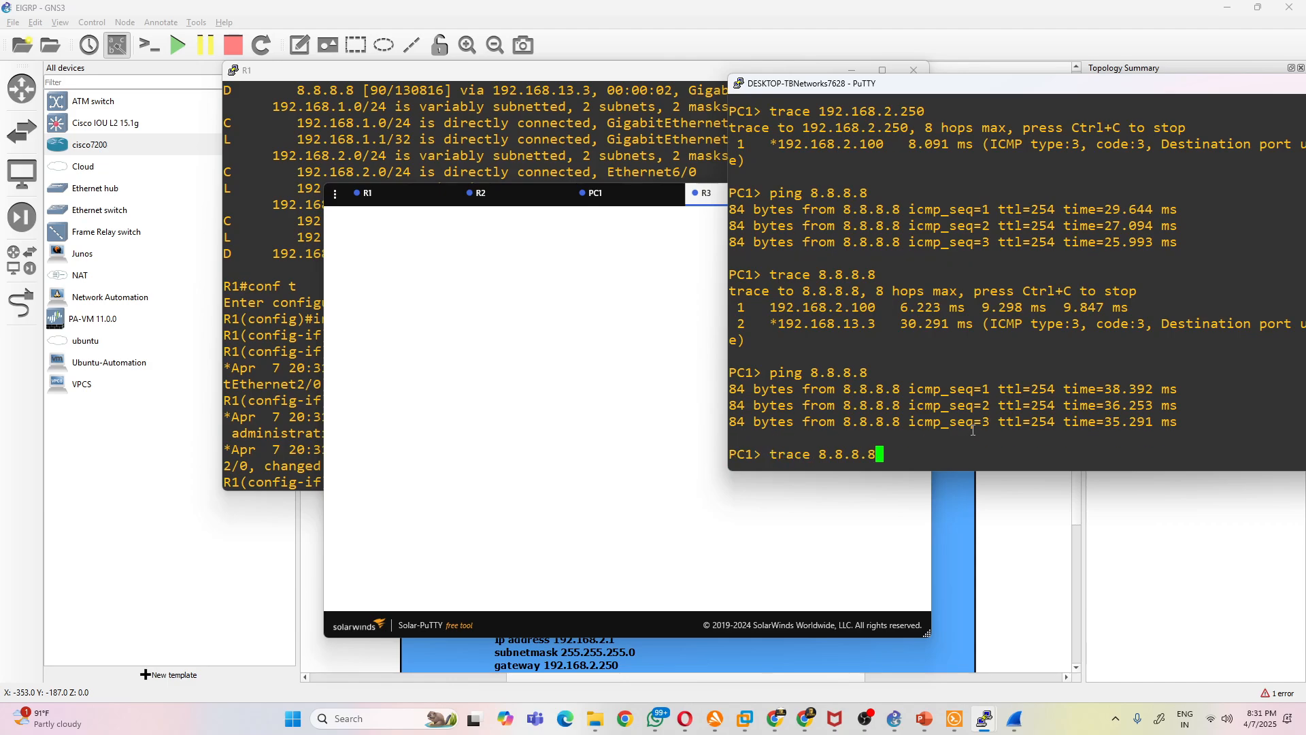
key("Return")
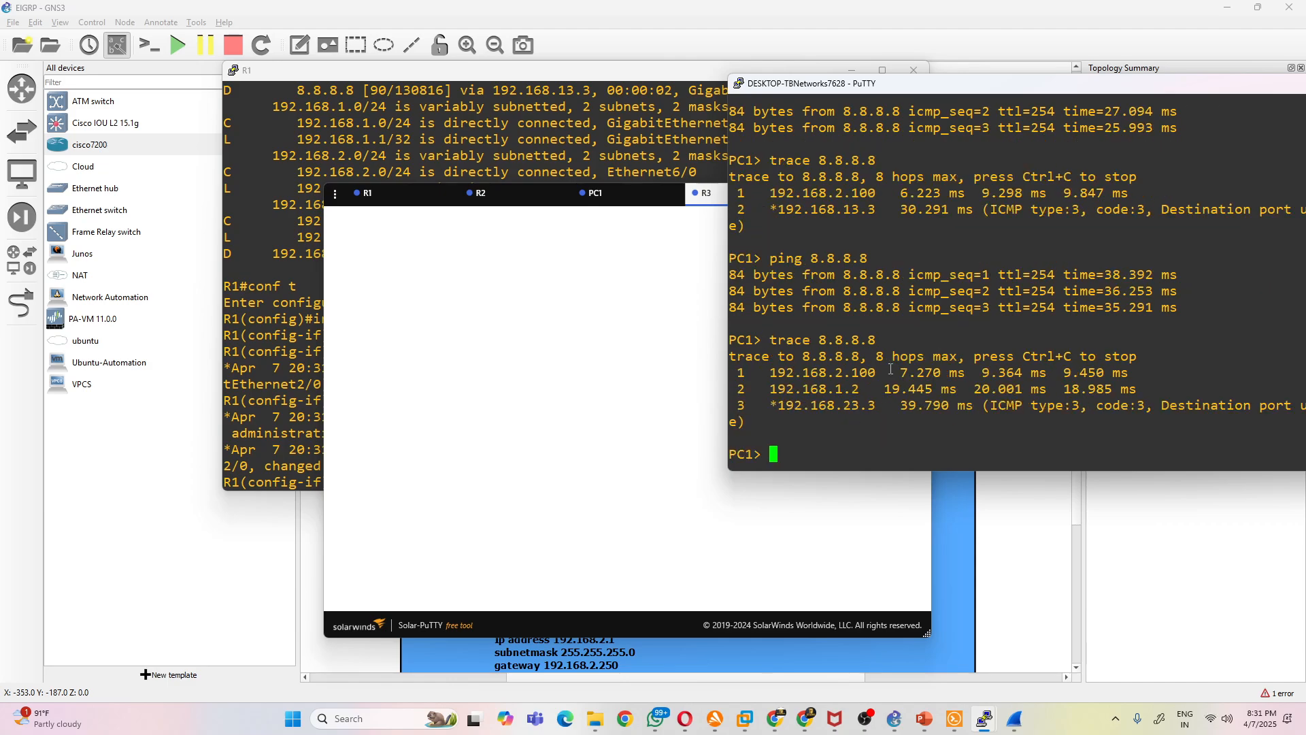
left_click_drag(879, 367, 805, 371)
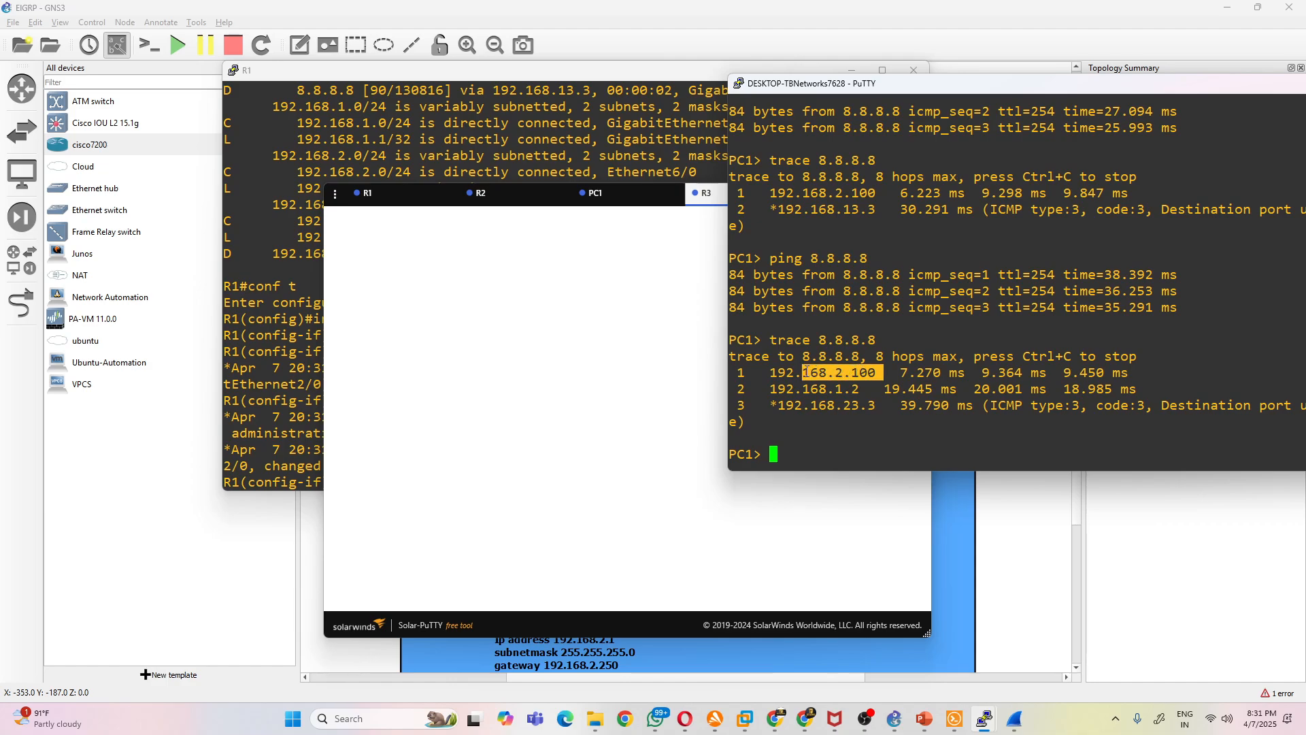
left_click_drag(879, 373, 849, 372)
left_click(956, 521)
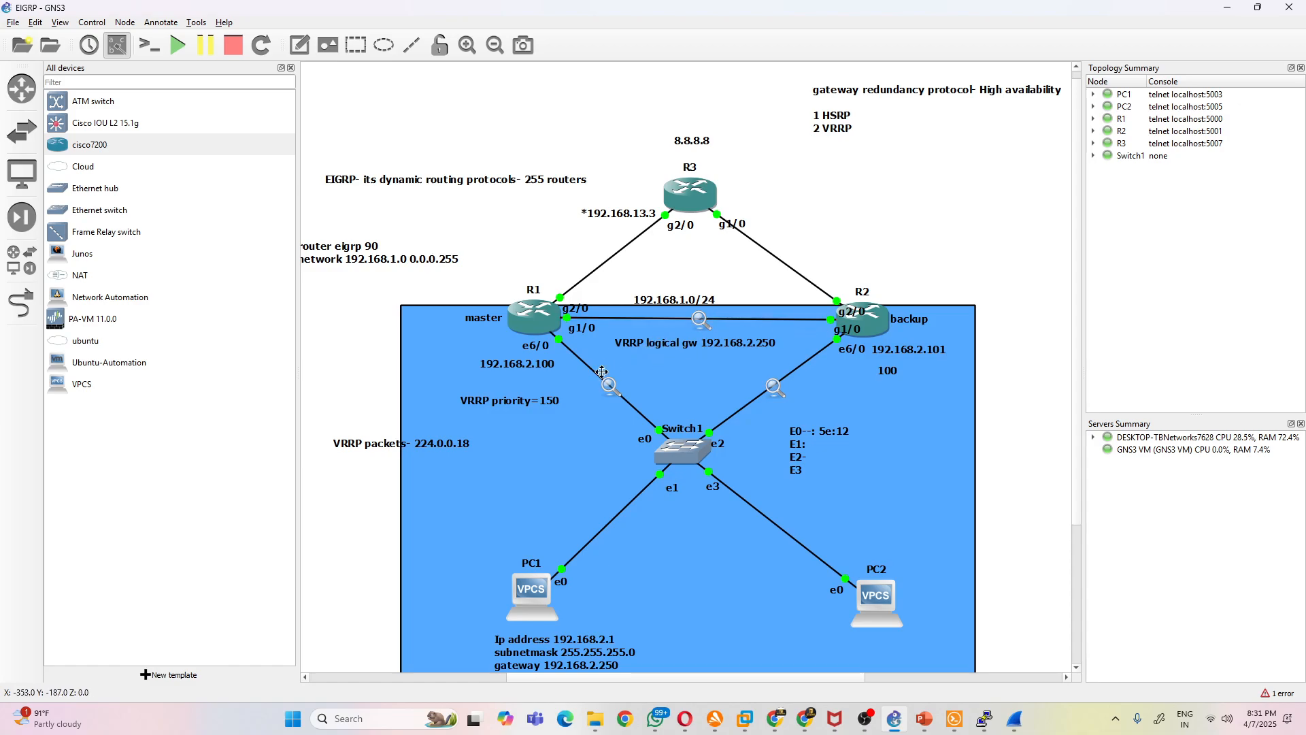
- Add a text note reading "data" to the topology and place it beside R3
left_click(315, 39)
left_click(547, 559)
left_click_drag(499, 541, 735, 191)
left_click(1015, 590)
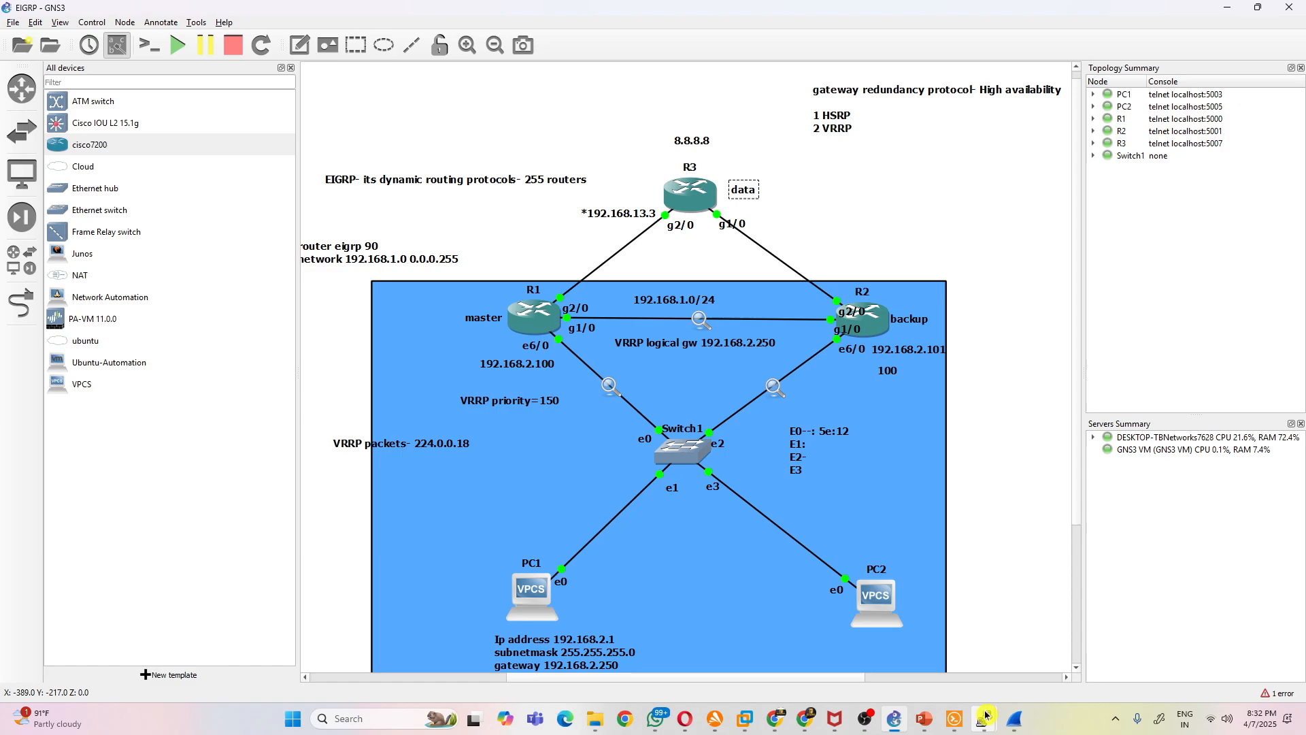
- Place the PC1 console beside the topology and compare the traced hops with the router links
mouse_move(980, 716)
left_click(1025, 639)
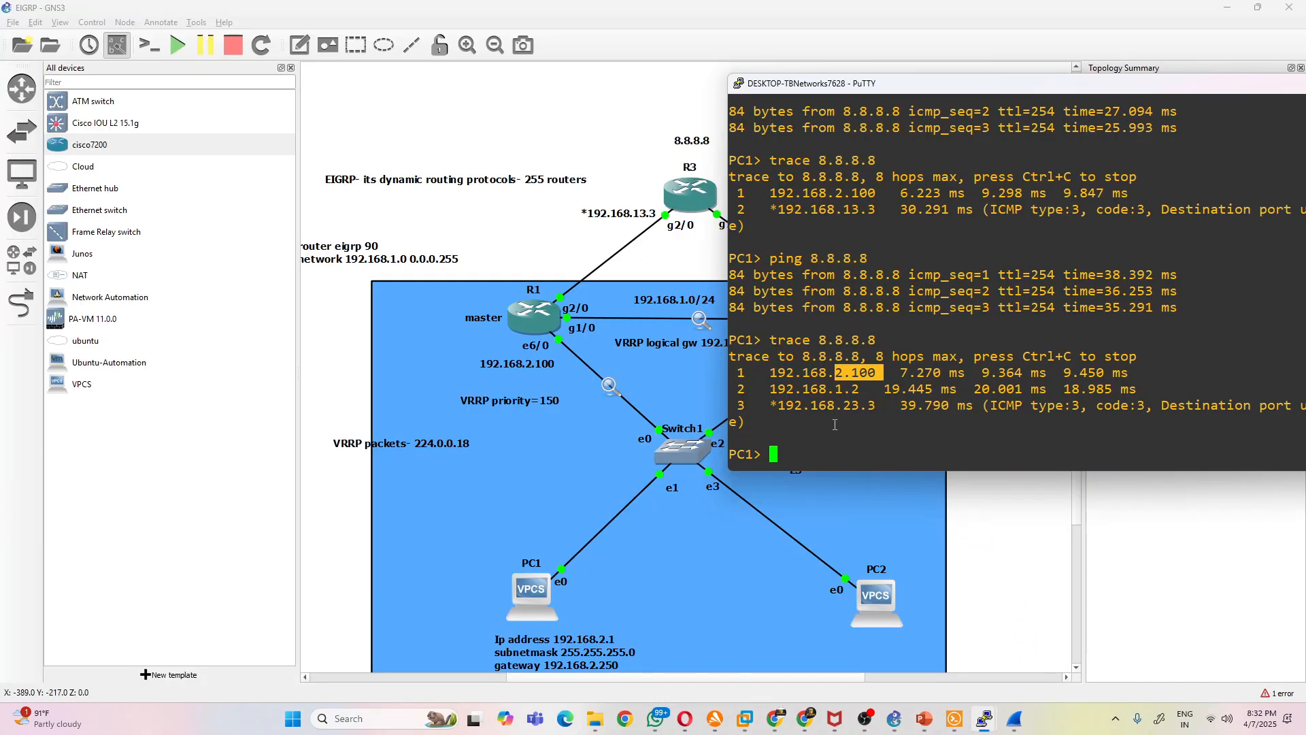
left_click_drag(864, 86, 1046, 101)
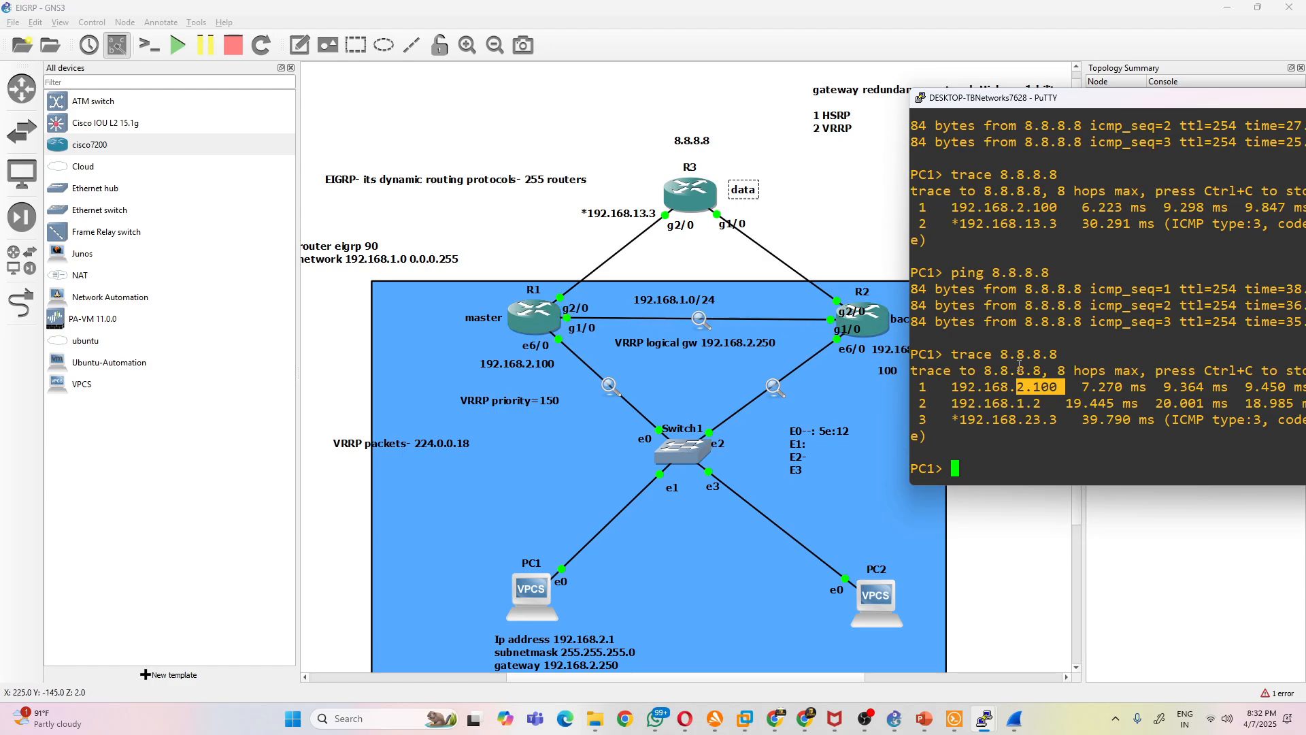
left_click(1092, 390)
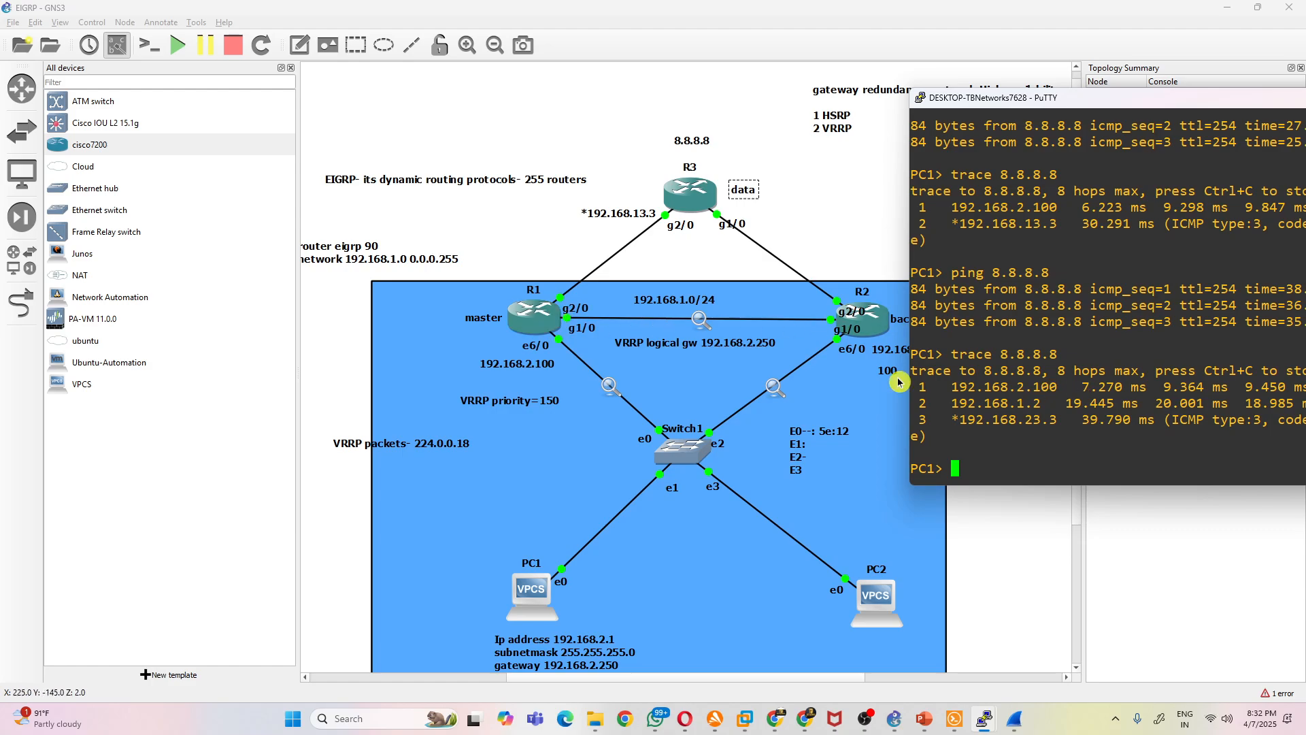
- Move the g2/0 interface labels of R1 and R2 up, clear of the blue rectangle's upper area
left_click(774, 319)
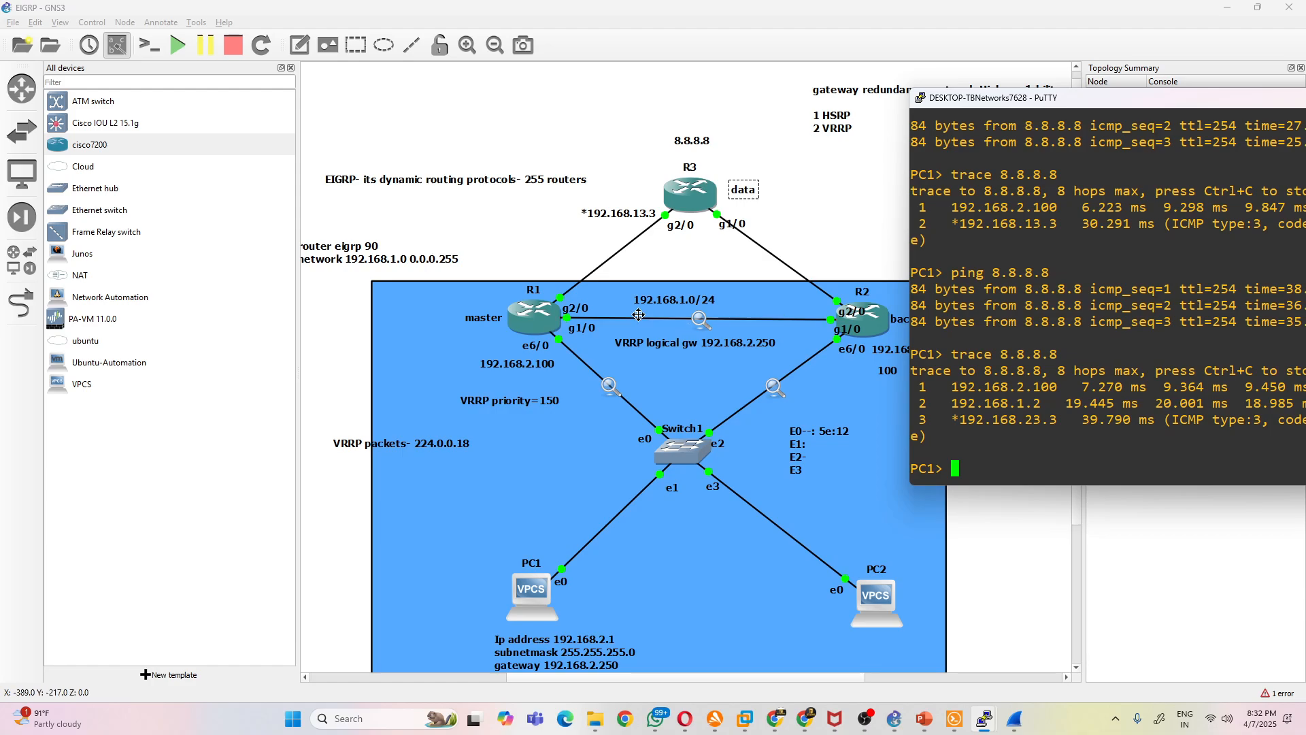
left_click_drag(585, 313, 563, 285)
left_click_drag(852, 312, 839, 277)
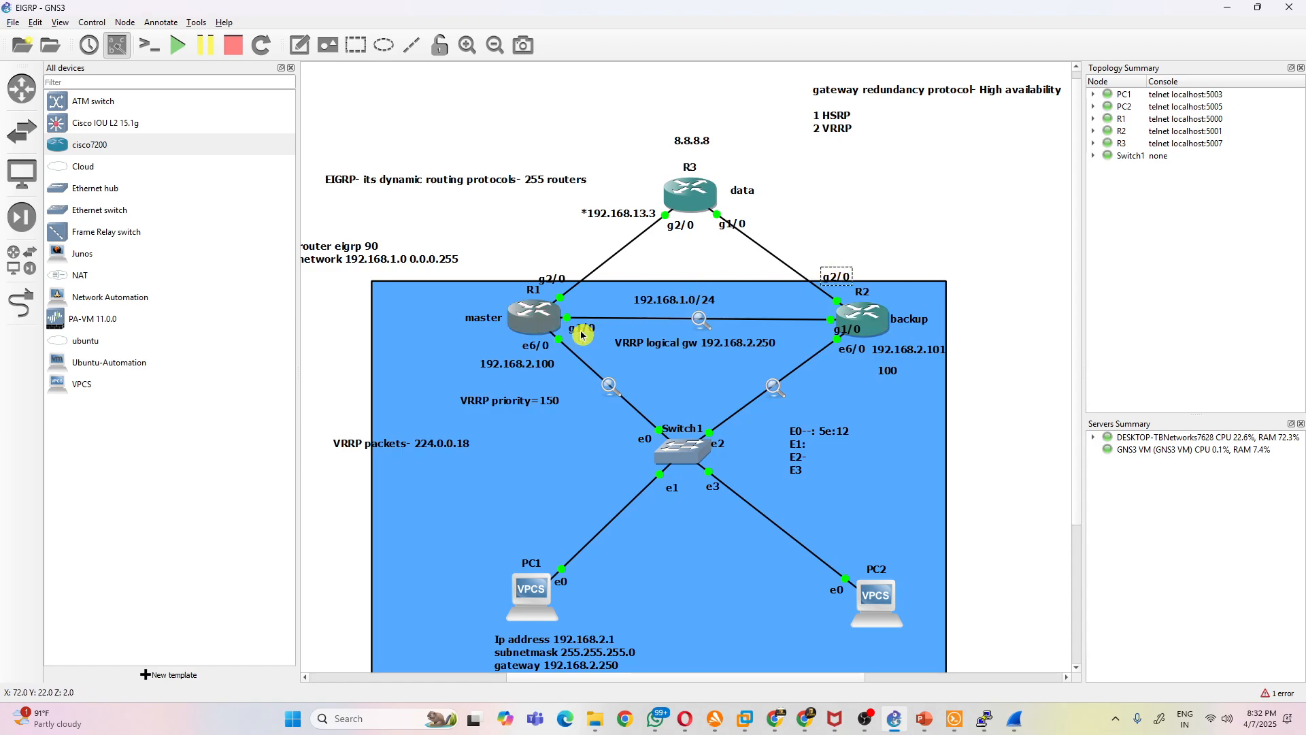
- Shut down interface g1/0 on R1 as well
mouse_move(974, 720)
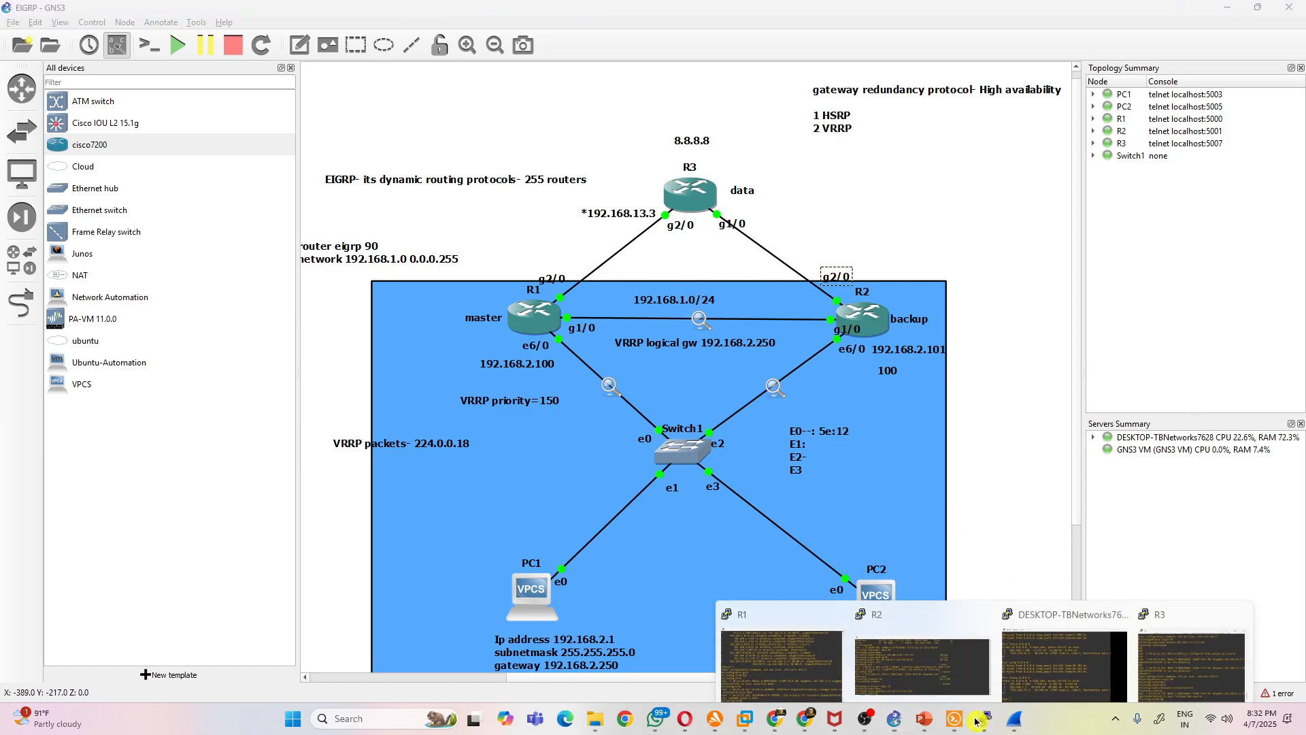
left_click(774, 665)
type("int g1/0")
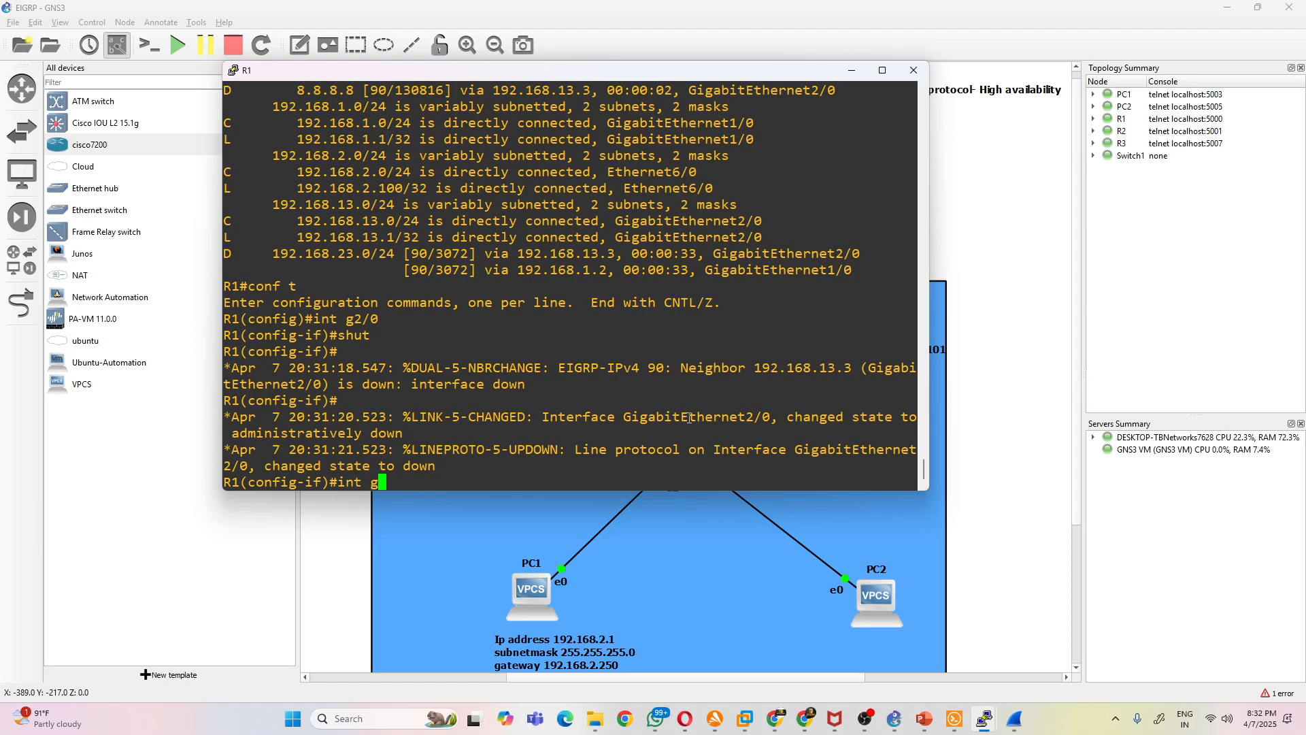
key("Return")
type("shut")
key("Return")
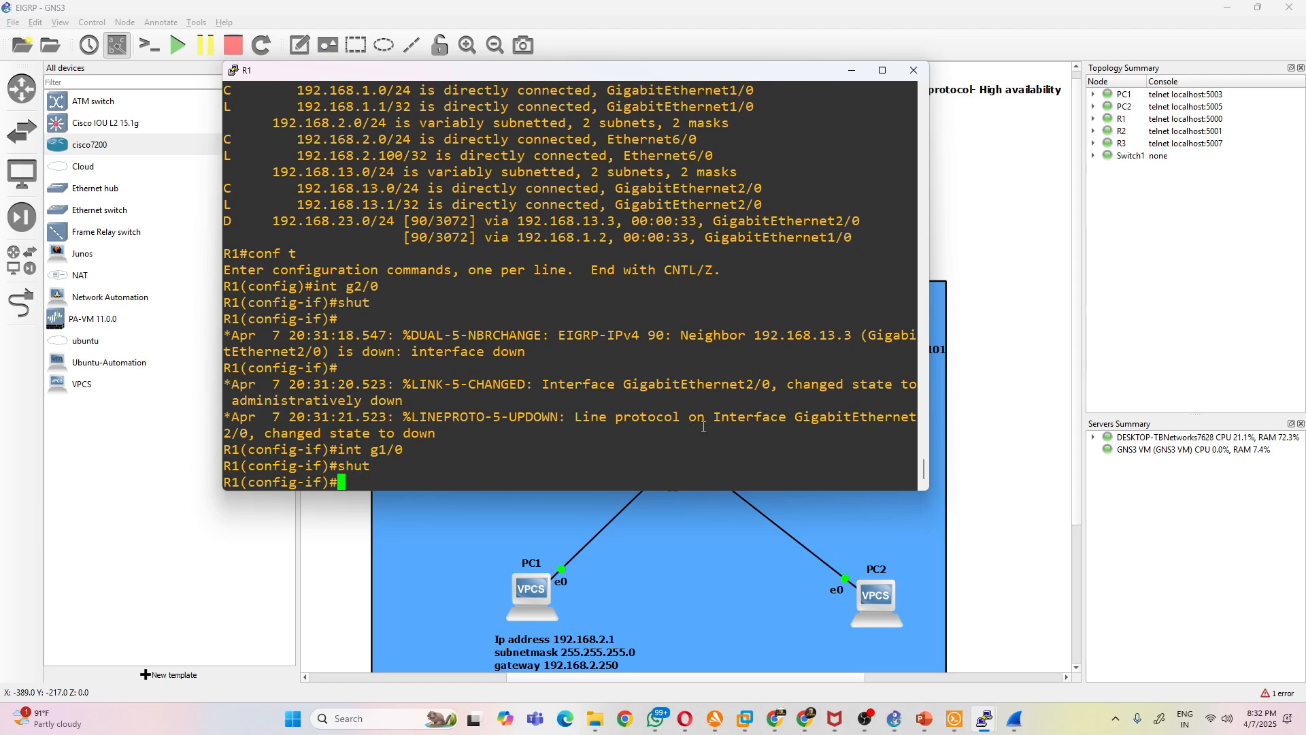
left_click(738, 535)
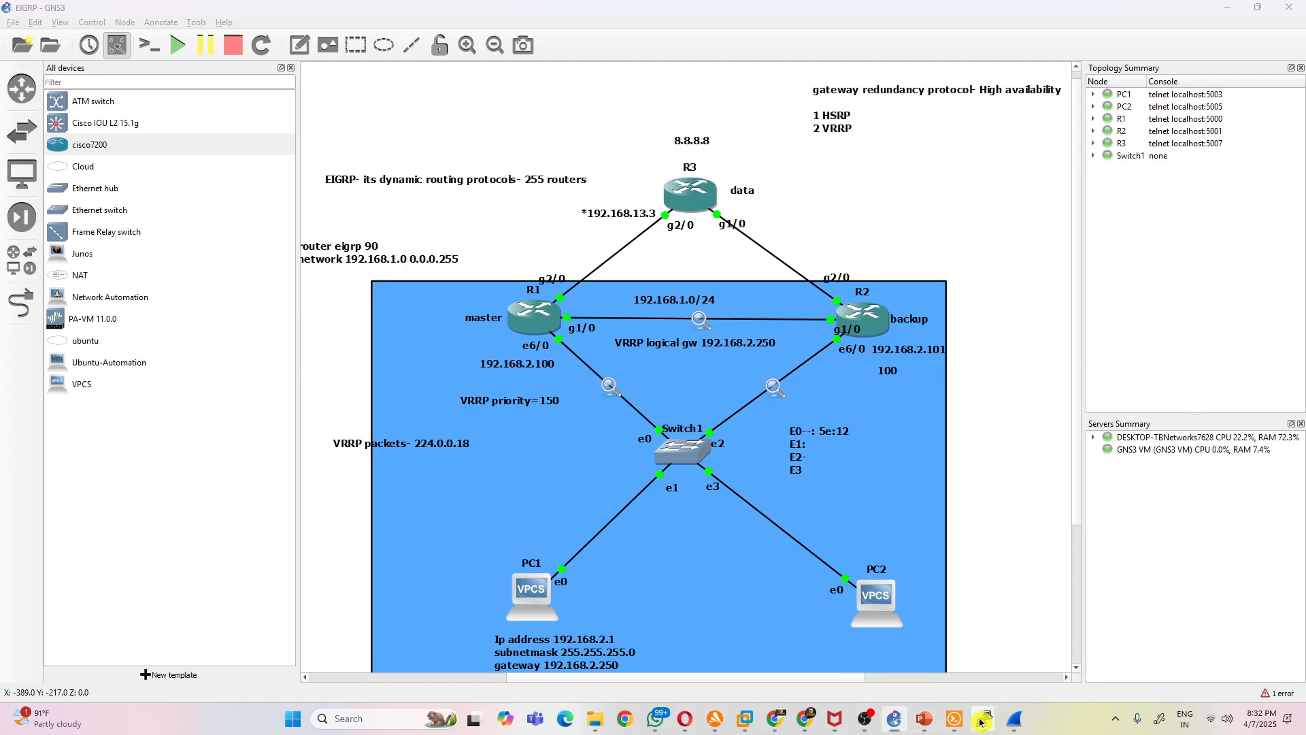
- Ping 8.8.8.8 from PC1 with both R1 uplinks down, keeping the console beside the topology
mouse_move(984, 719)
left_click(1006, 663)
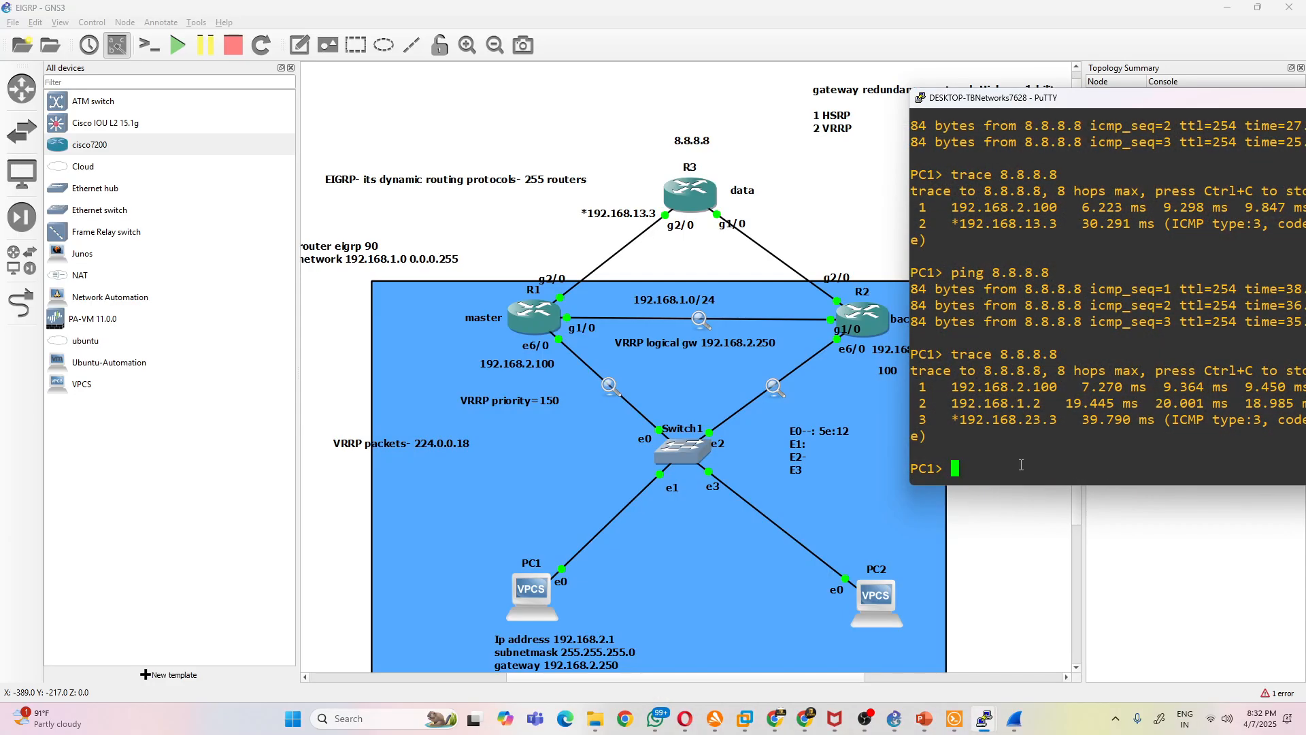
type("ping 8.8.8.8")
key("Return")
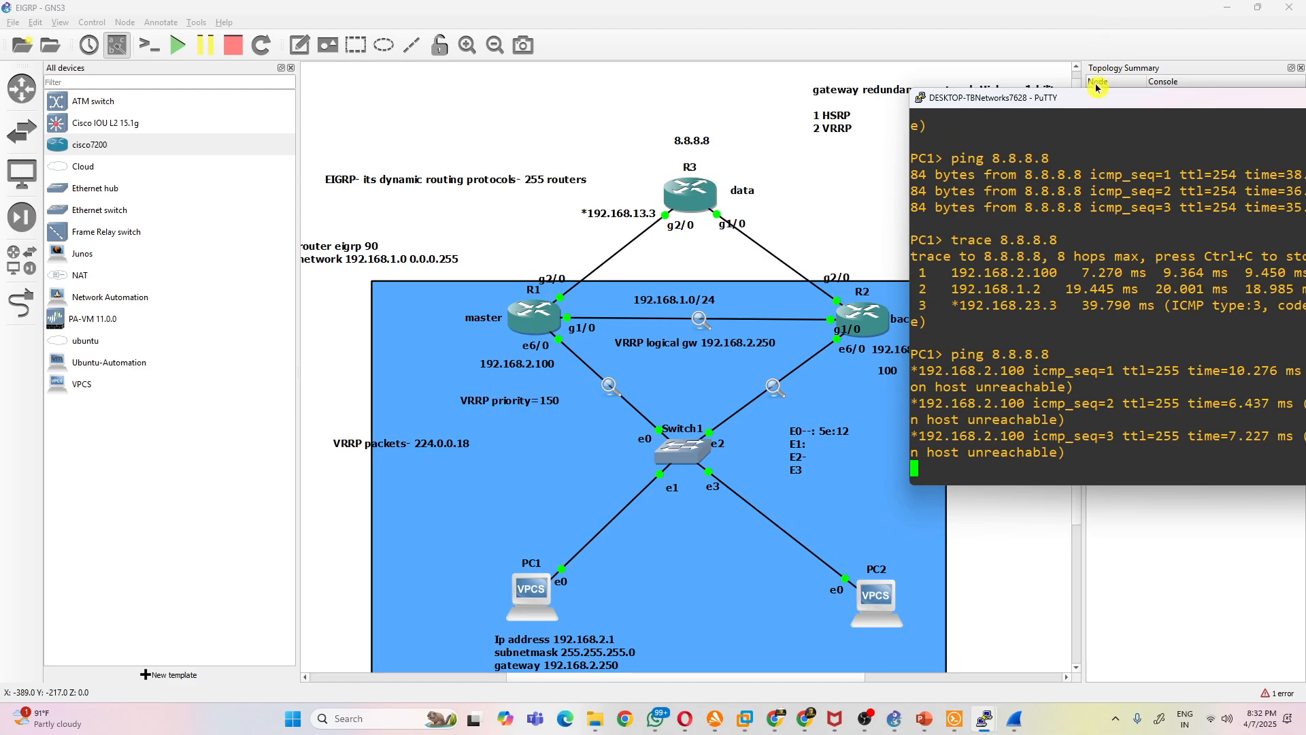
left_click_drag(1091, 102, 974, 98)
left_click_drag(973, 99, 1045, 109)
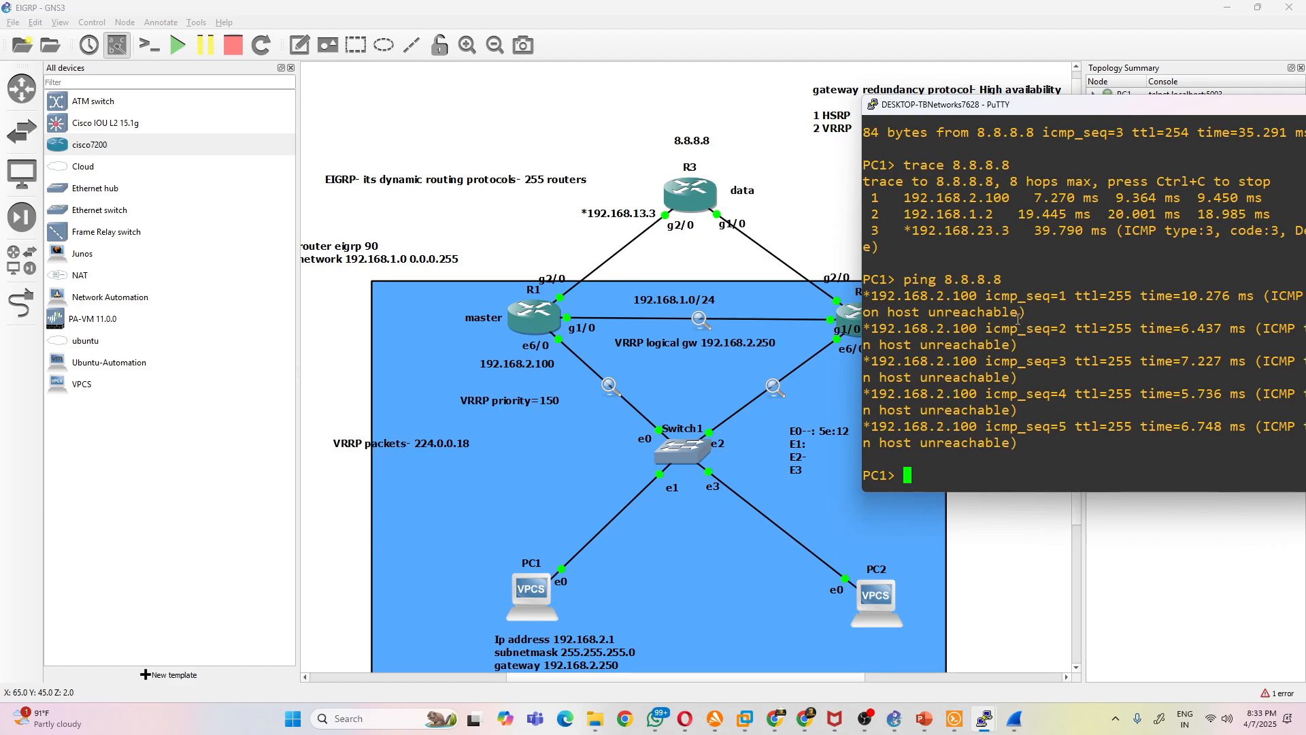
- Nudge the blue background rectangle slightly down and right, and ping the VRRP gateway 192.168.2.250 from PC1
left_click_drag(742, 300, 763, 313)
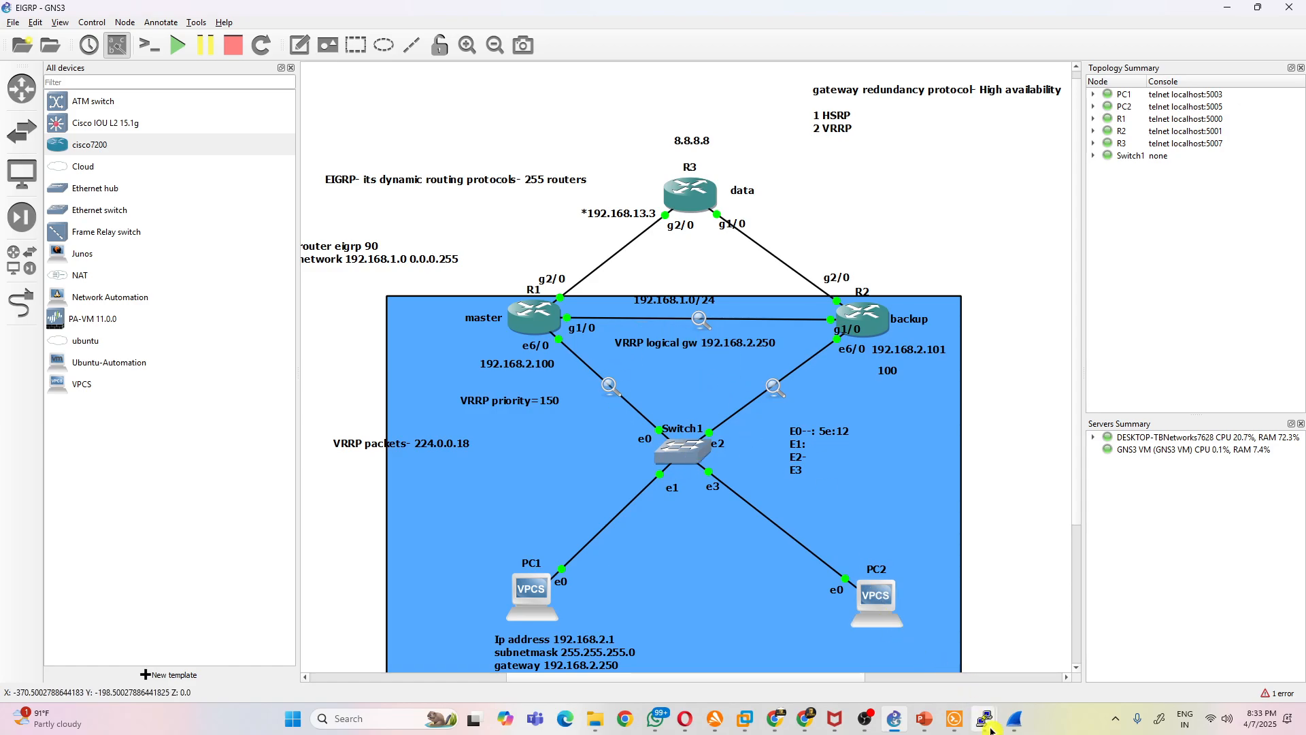
mouse_move(952, 723)
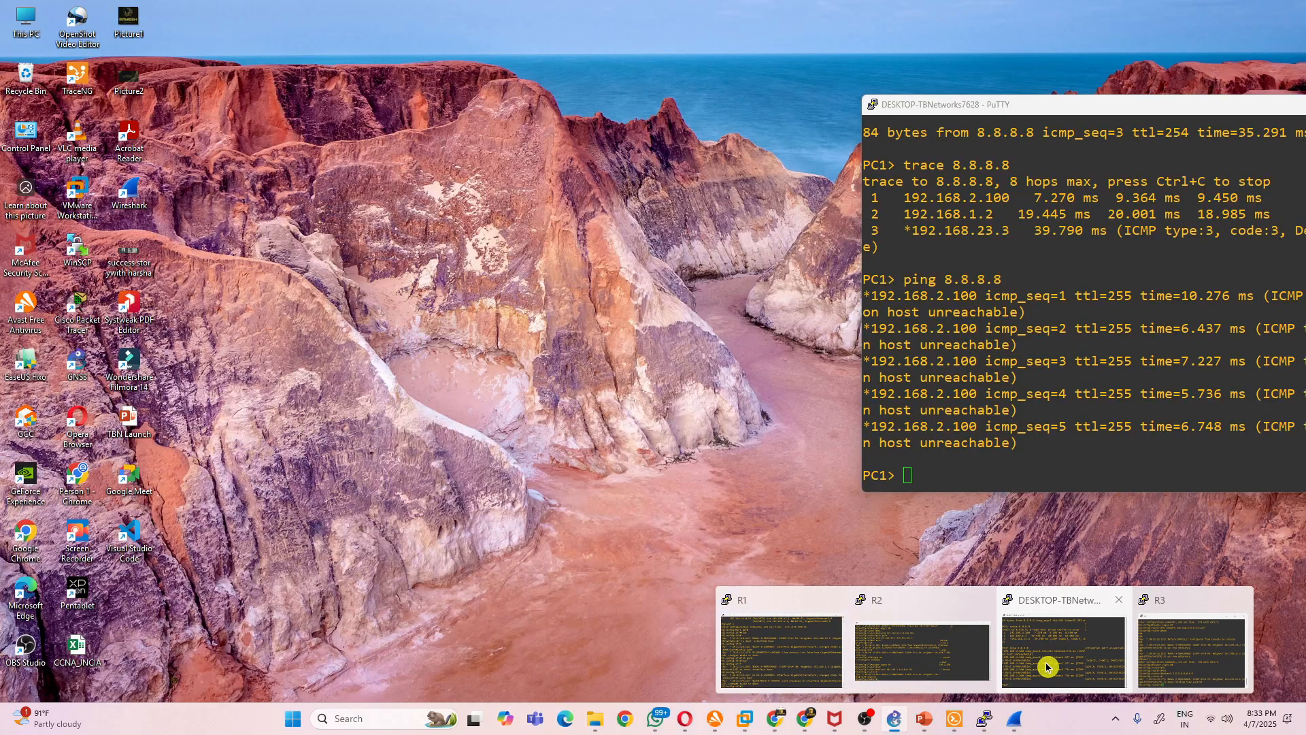
left_click(1043, 664)
key("Up")
key("Up")
key("Down")
key("BackSpace")
key("BackSpace")
key("BackSpace")
key("BackSpace")
key("BackSpace")
key("BackSpace")
key("BackSpace")
key("BackSpace")
type("192.1")
key("BackSpace")
key("BackSpace")
key("BackSpace")
key("BackSpace")
type("192.168.2.250")
key("Return")
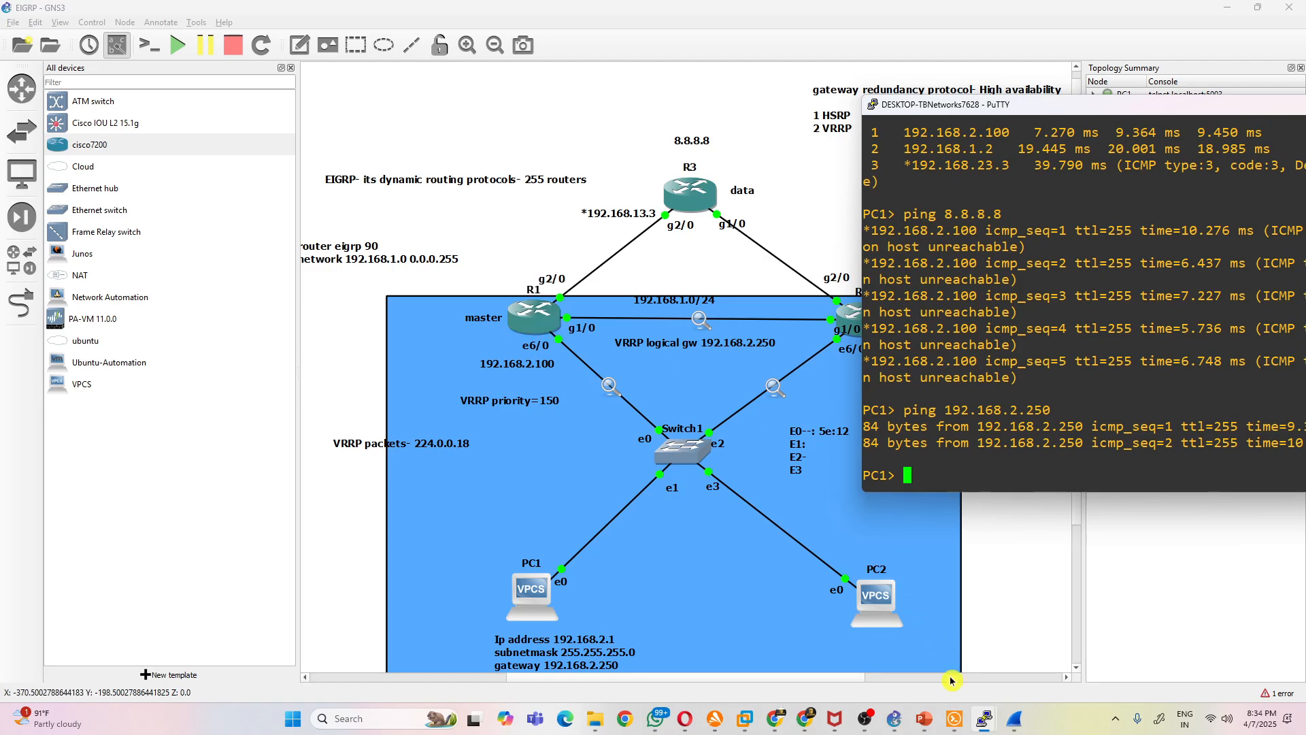
- Bring interface g1/0 on R1 back up with no shut, keeping the topology in view
mouse_move(984, 719)
left_click(816, 663)
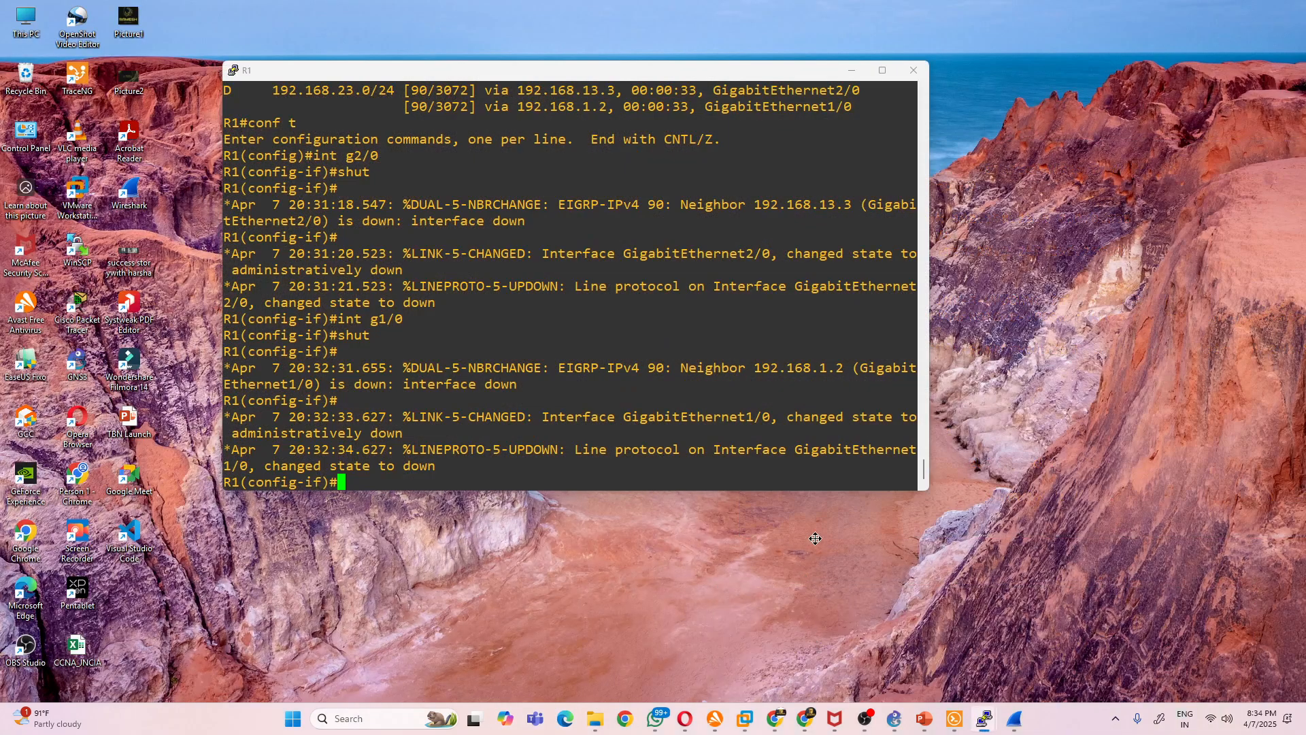
left_click_drag(461, 80, 1128, 158)
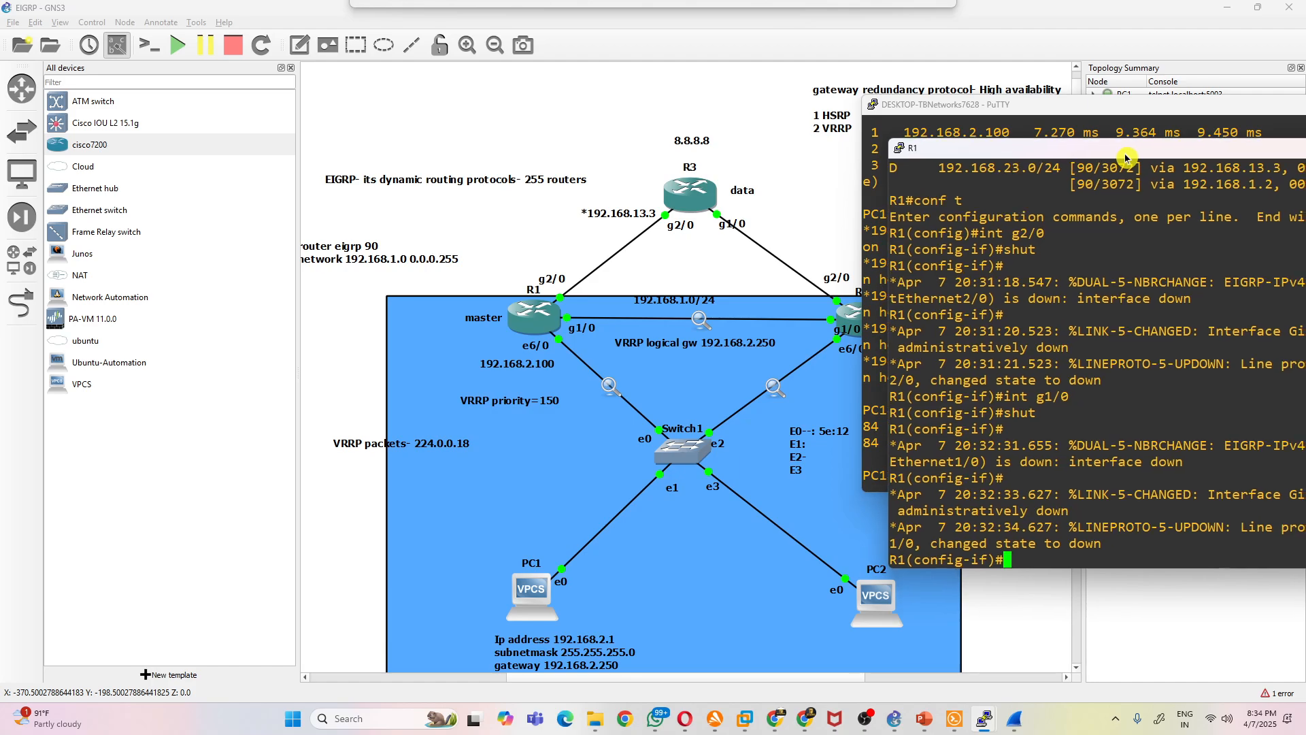
left_click(554, 325)
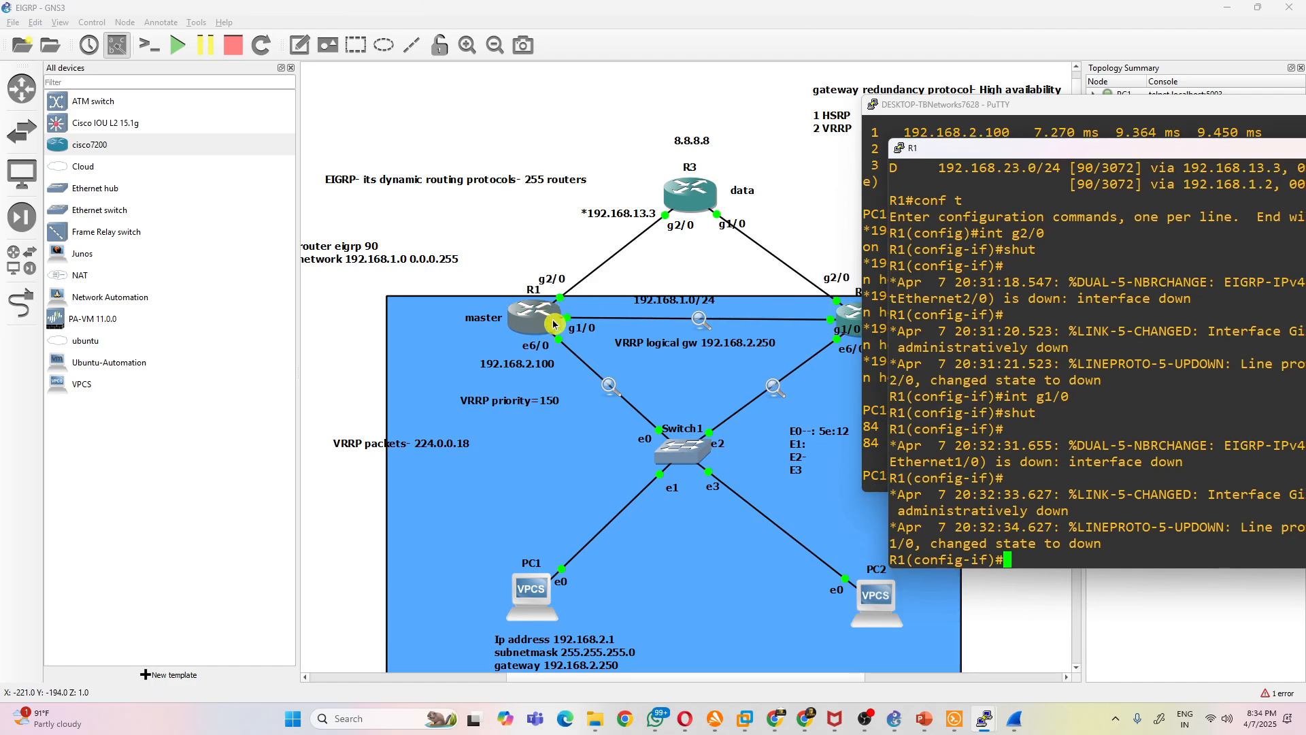
left_click(626, 308)
type("no shut")
key("Return")
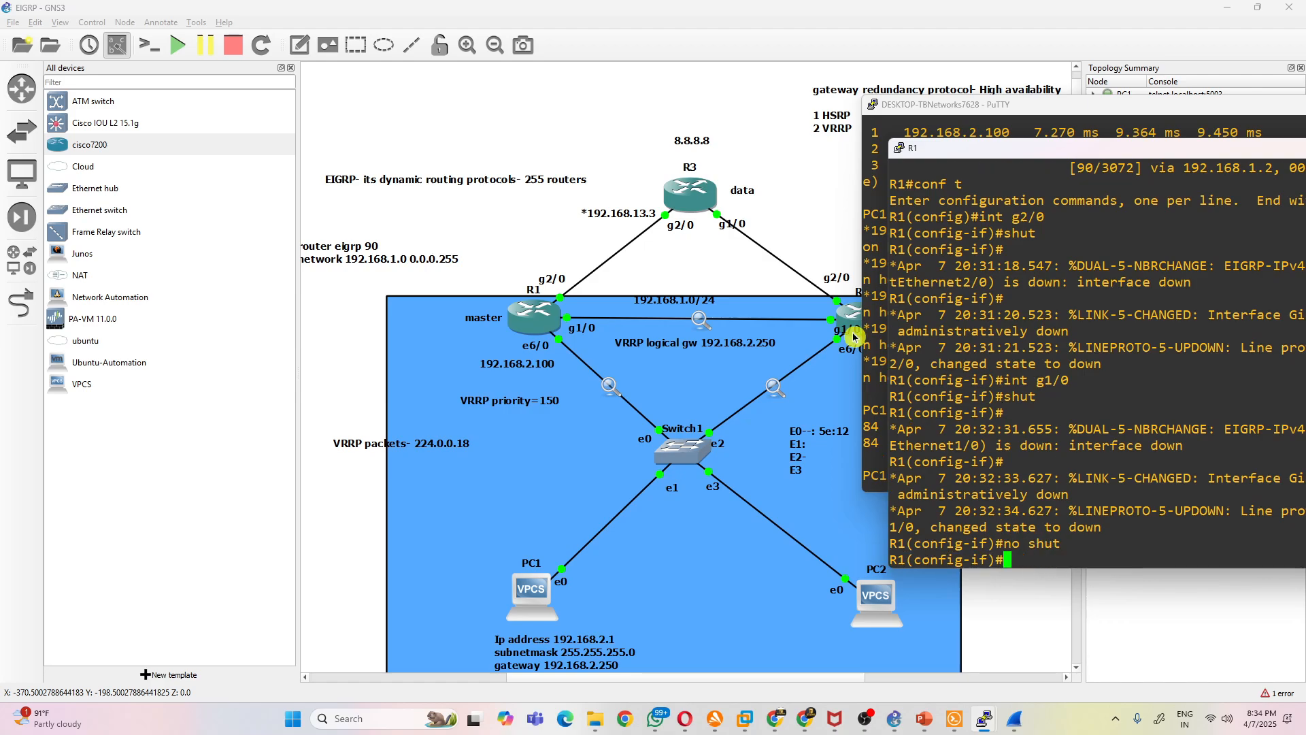
left_click(610, 234)
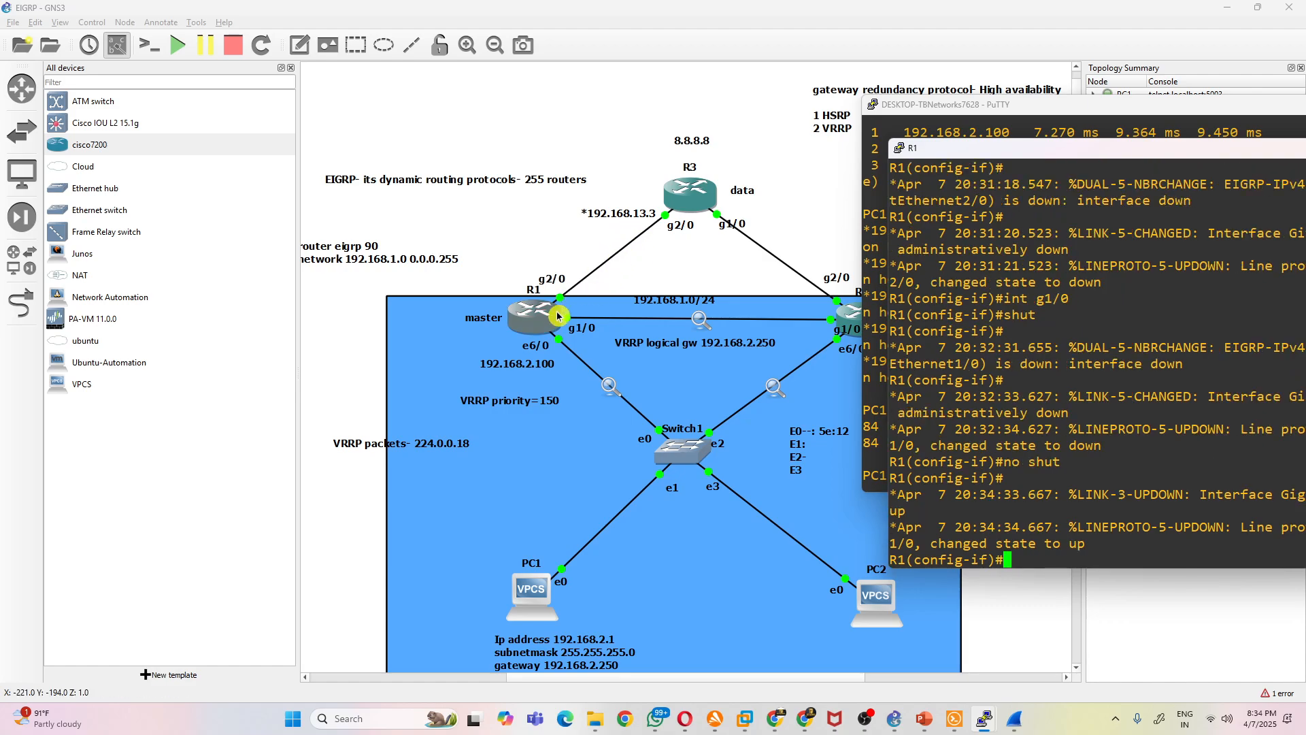
left_click(759, 212)
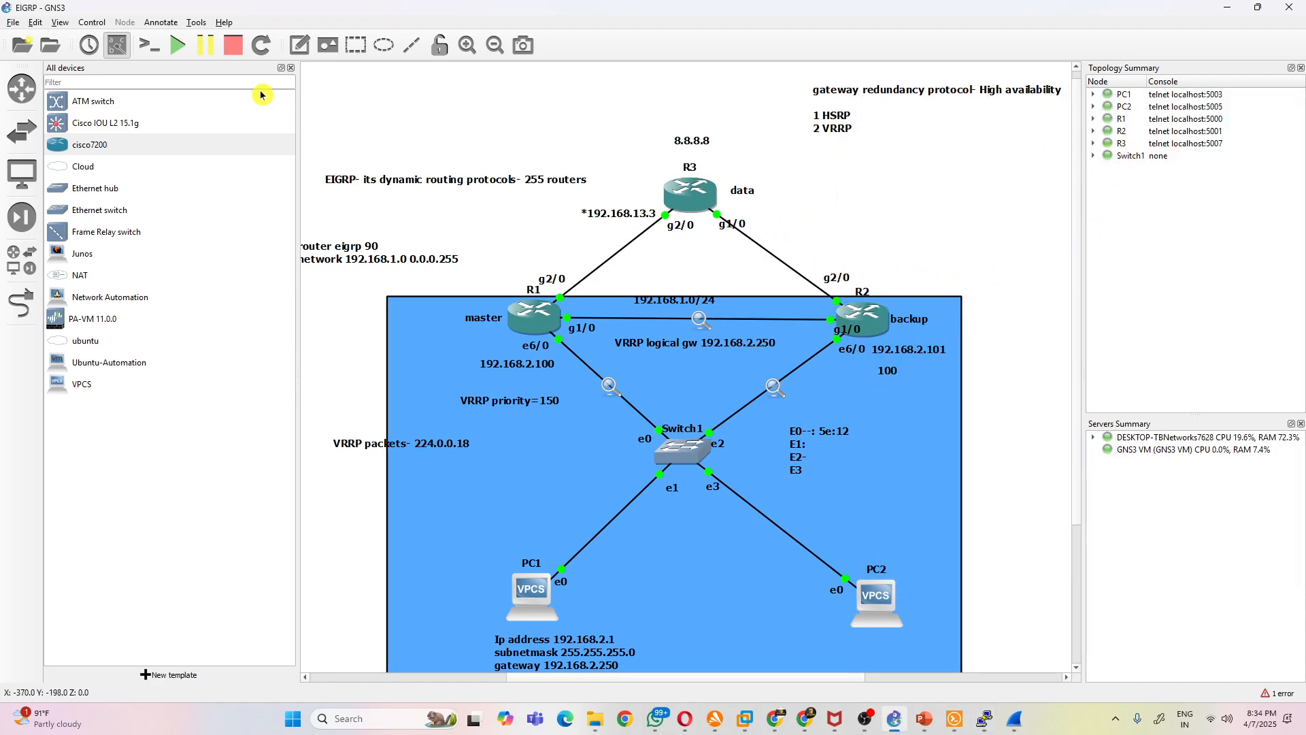
- Hide the device list beside the canvas and nudge the gateway redundancy protocol note slightly down, clear of the upper edge
left_click(291, 68)
scroll(877, 354, "down", 1)
scroll(881, 357, "up", 1)
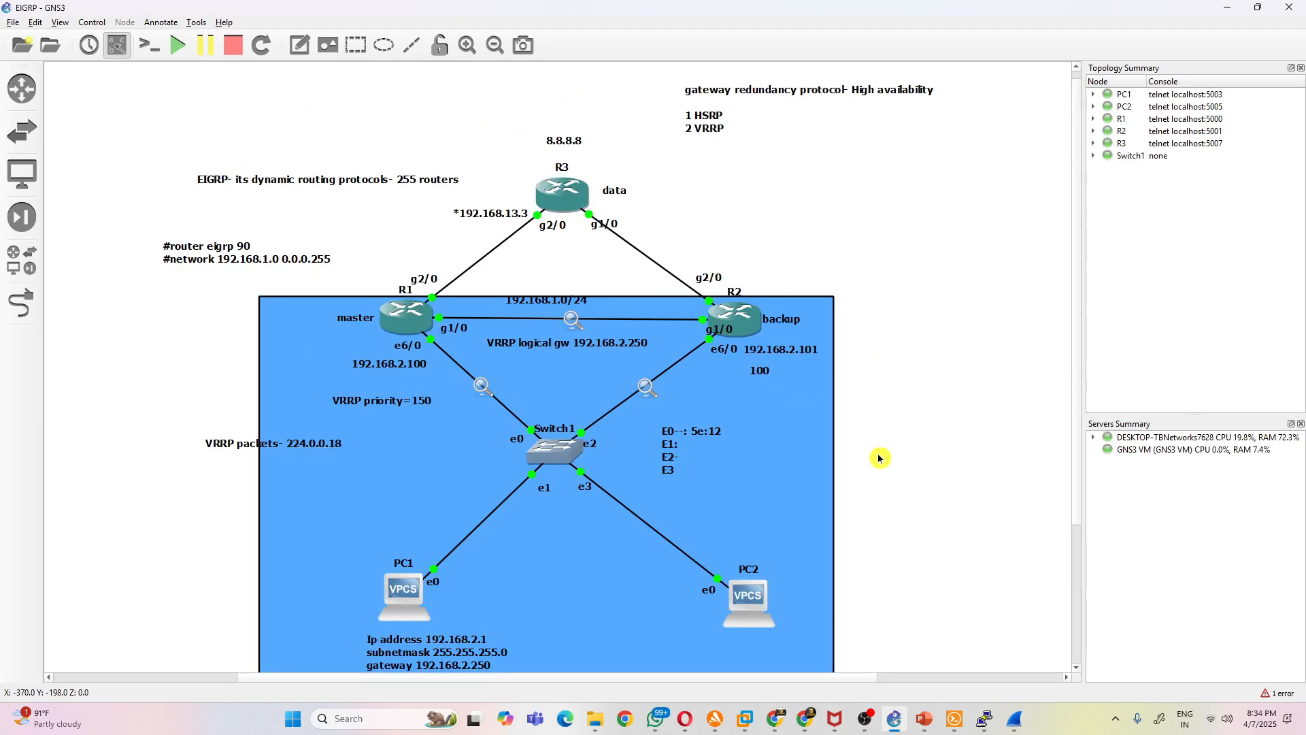
left_click_drag(1075, 264, 1078, 282)
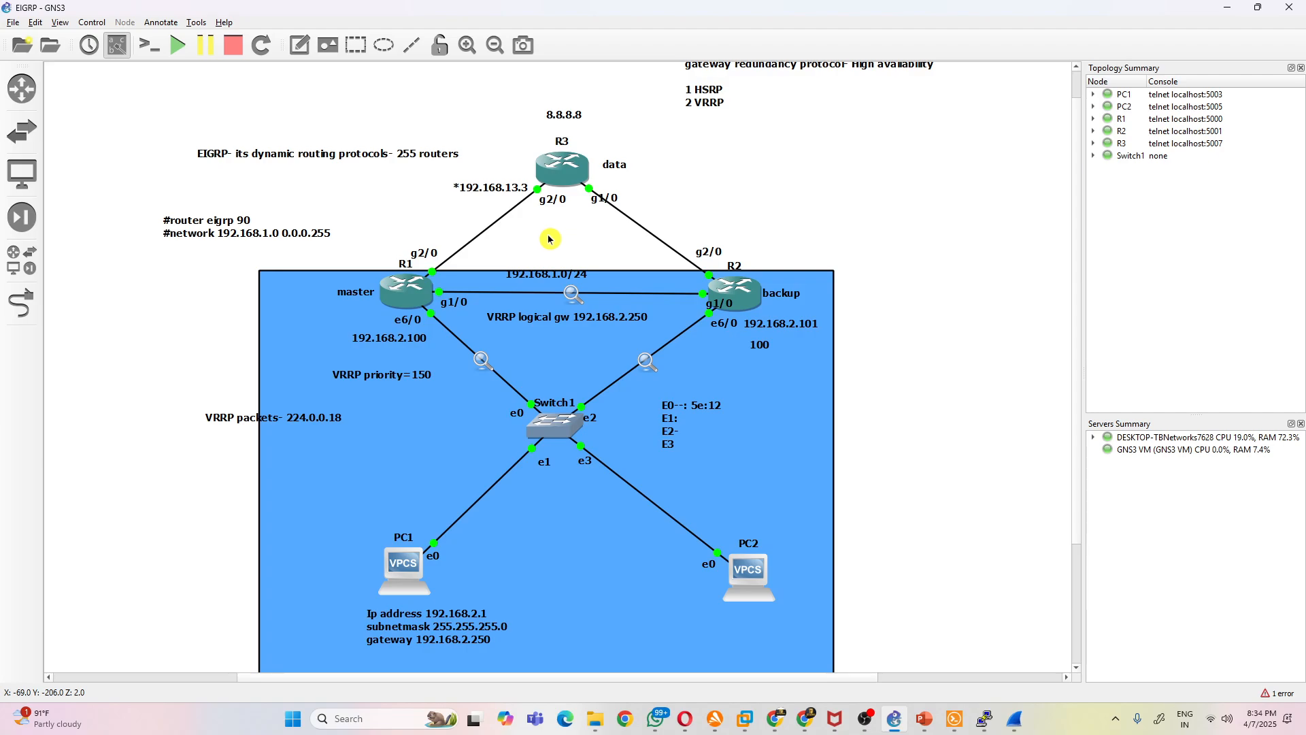
left_click_drag(691, 87, 690, 105)
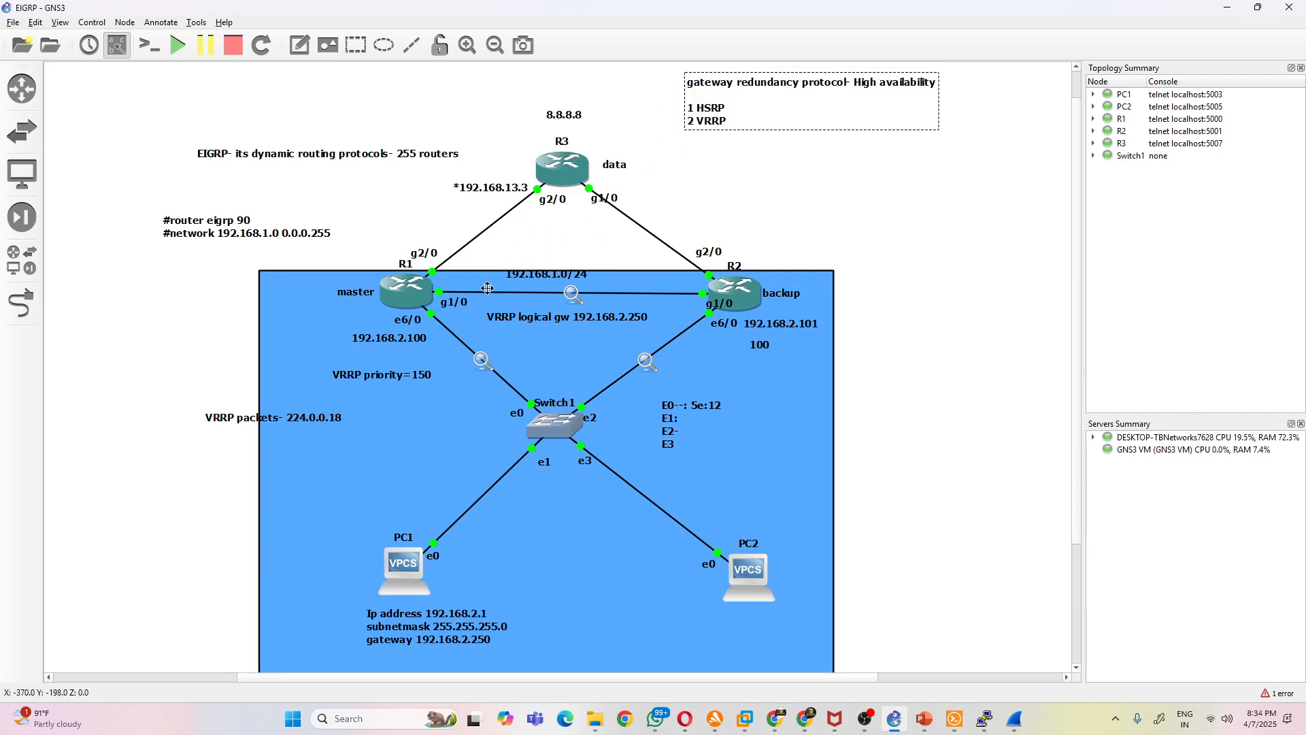
left_click(947, 293)
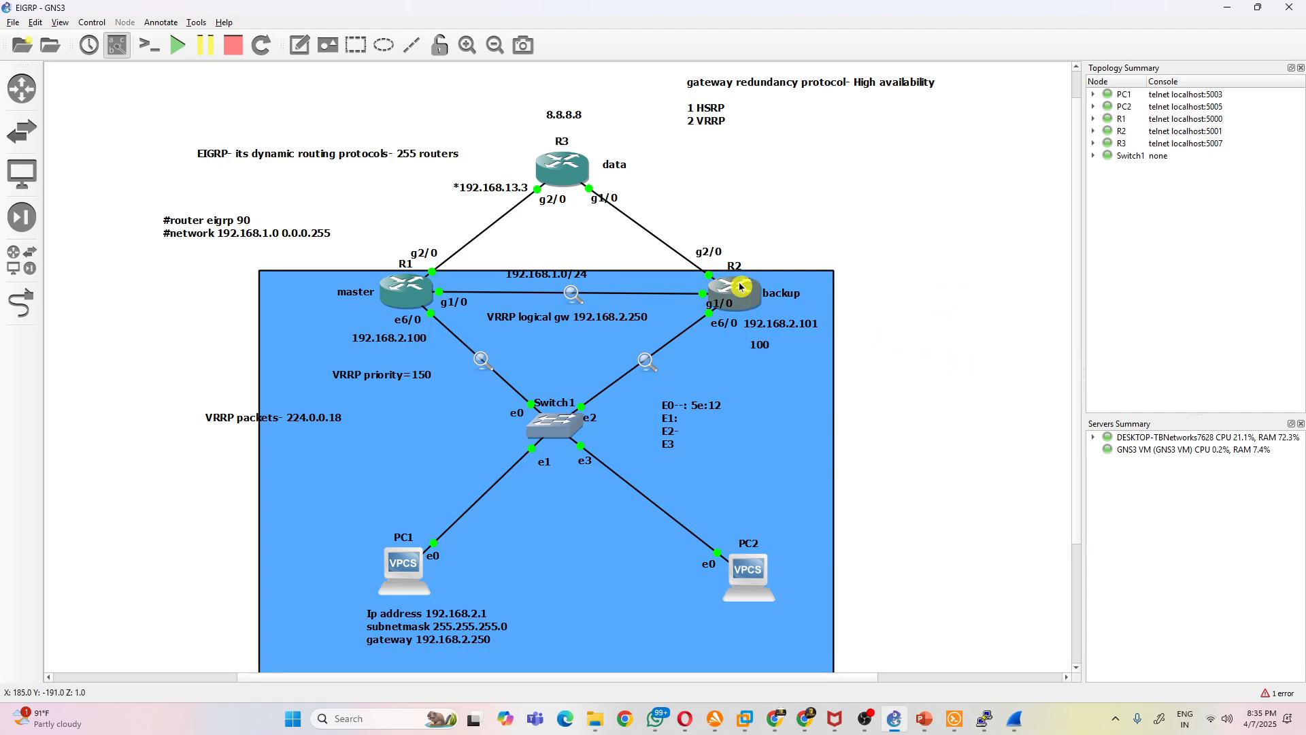
- Capture a rectangular screenshot of the complete topology, including all its notes, with Snipping Tool
left_click(495, 45)
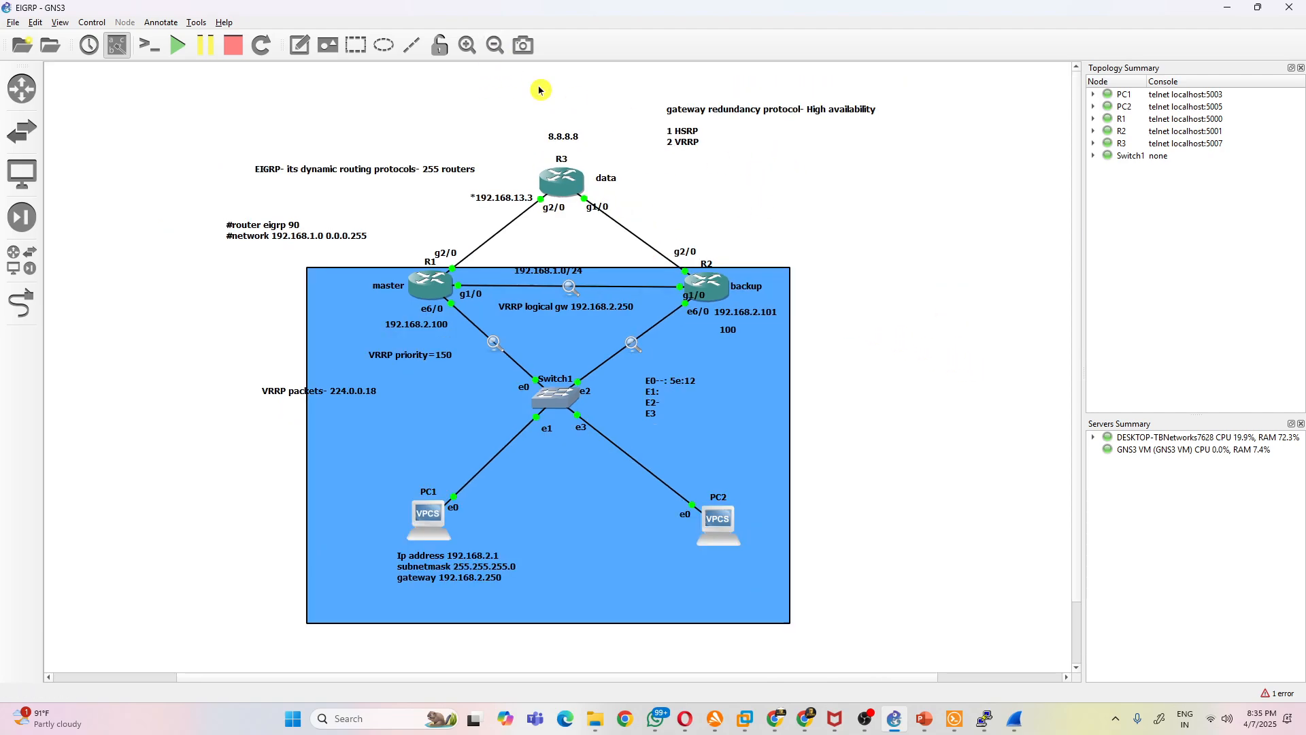
left_click(336, 714)
type("sn")
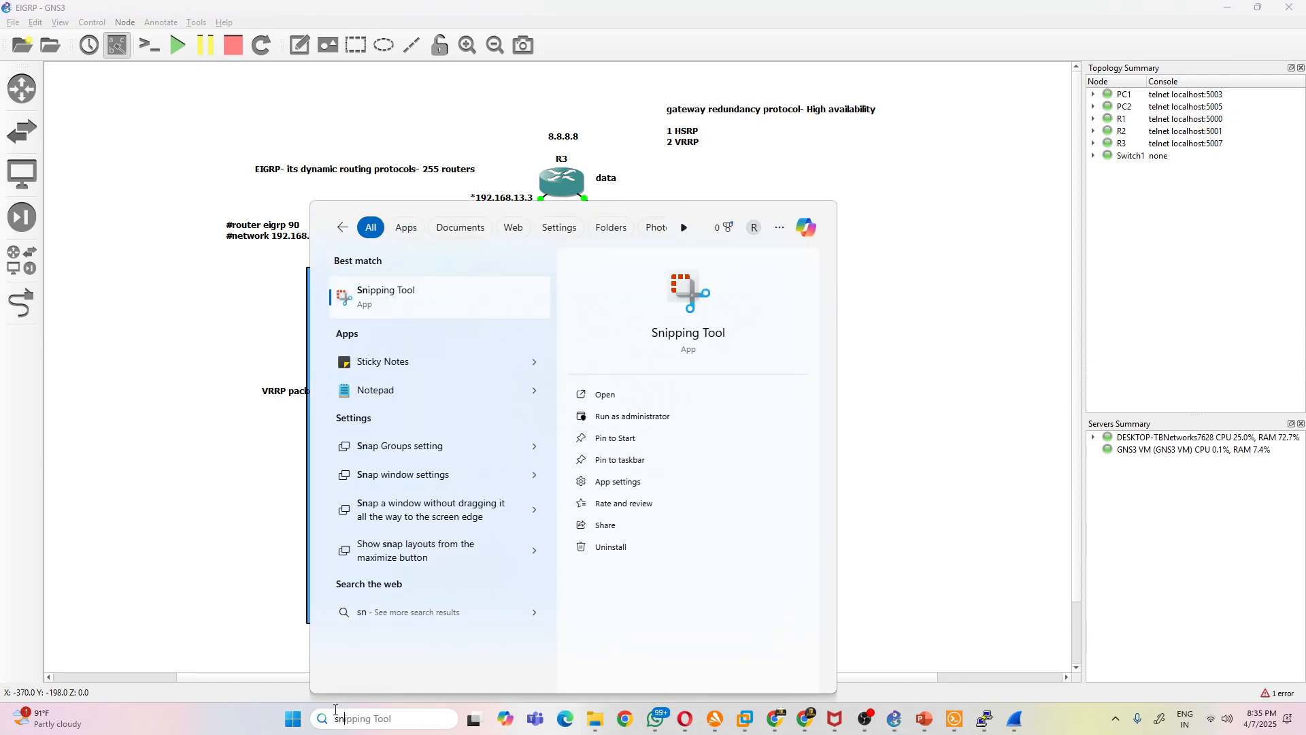
left_click(437, 305)
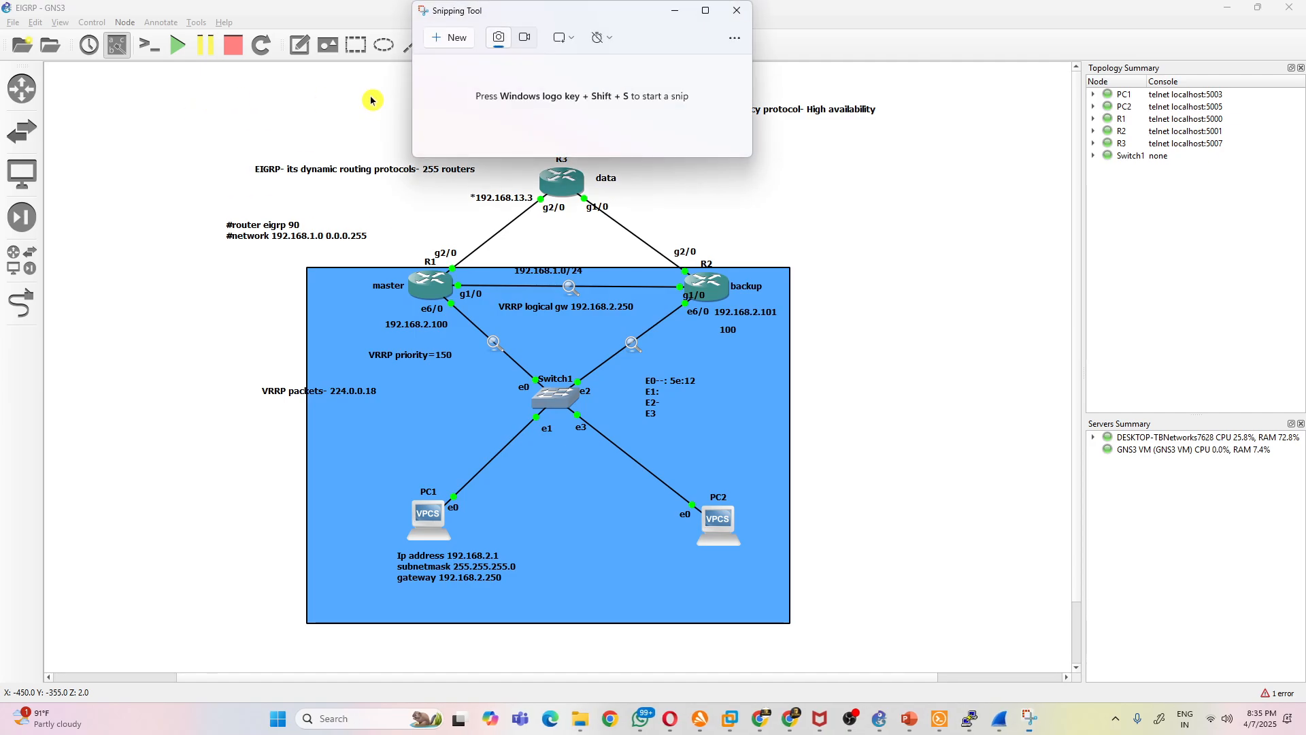
left_click(465, 43)
left_click_drag(169, 76, 925, 664)
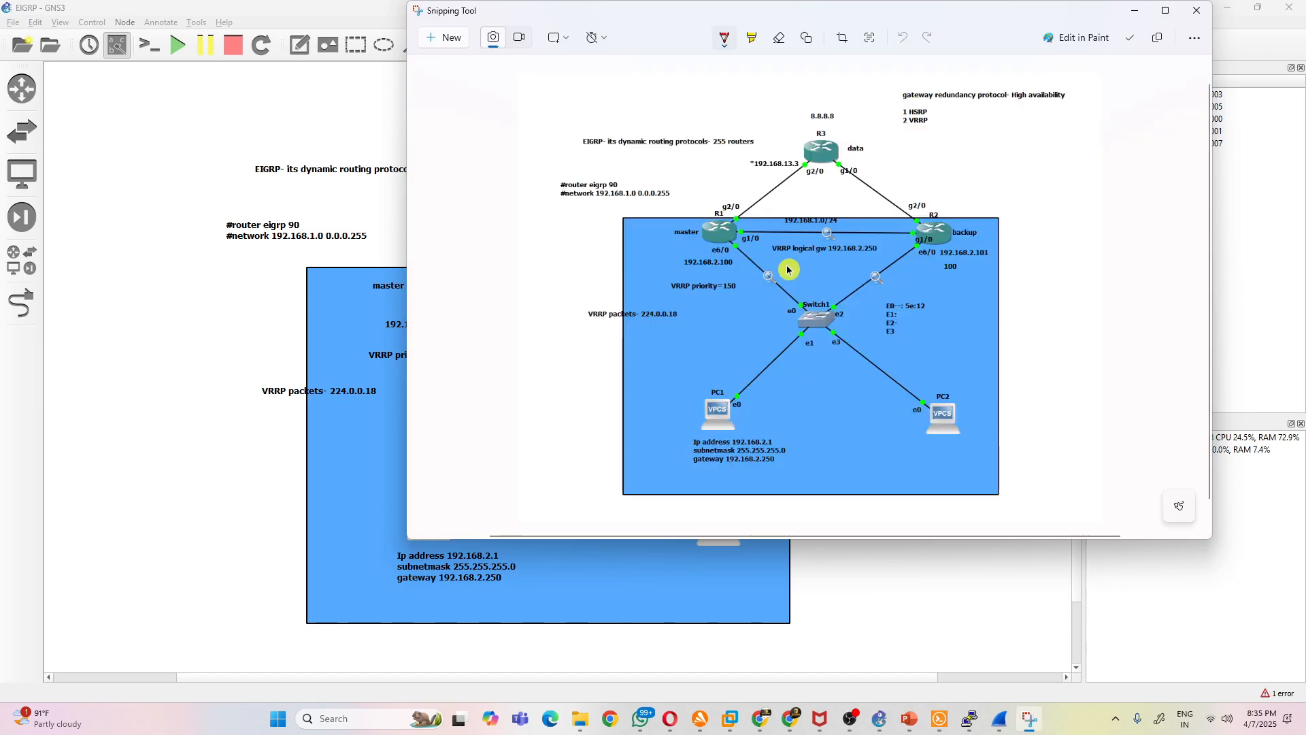
- Copy the captured topology image to the clipboard and minimize Snipping Tool
right_click(1017, 196)
left_click(1066, 232)
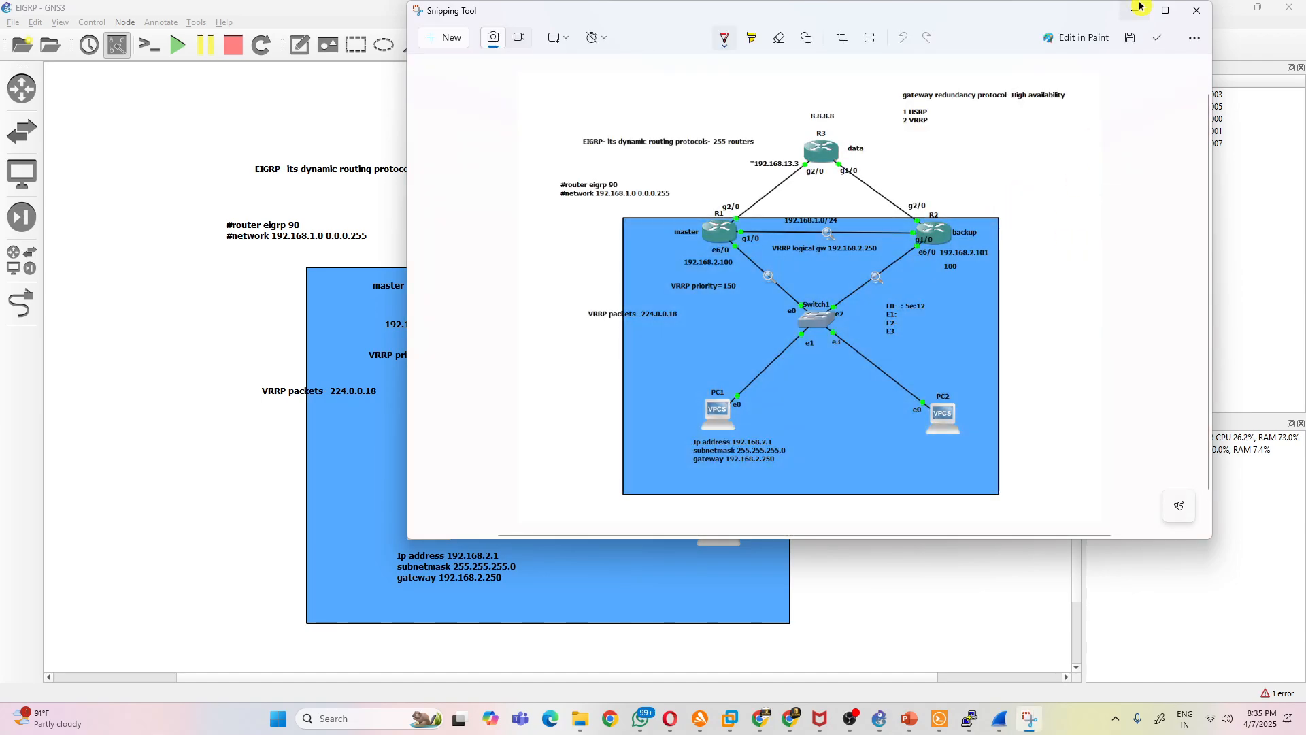
left_click(1140, 9)
mouse_move(877, 727)
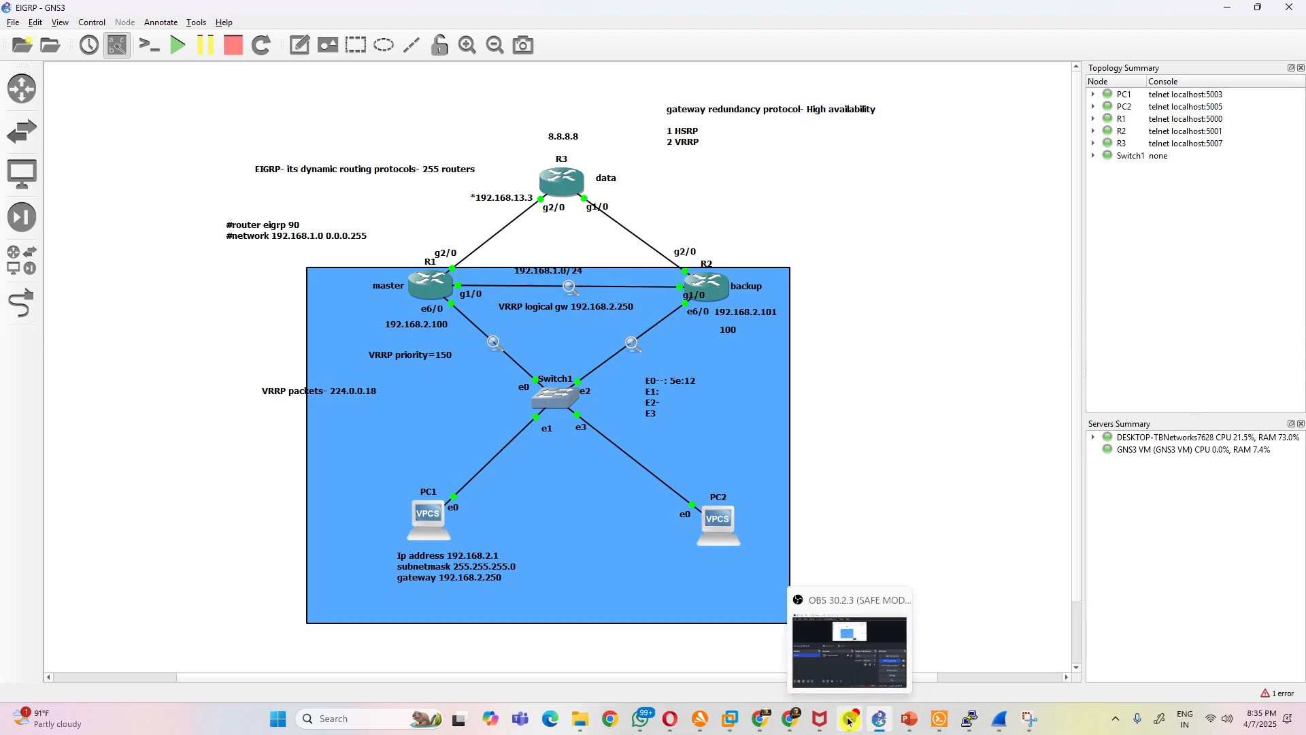
left_click(850, 719)
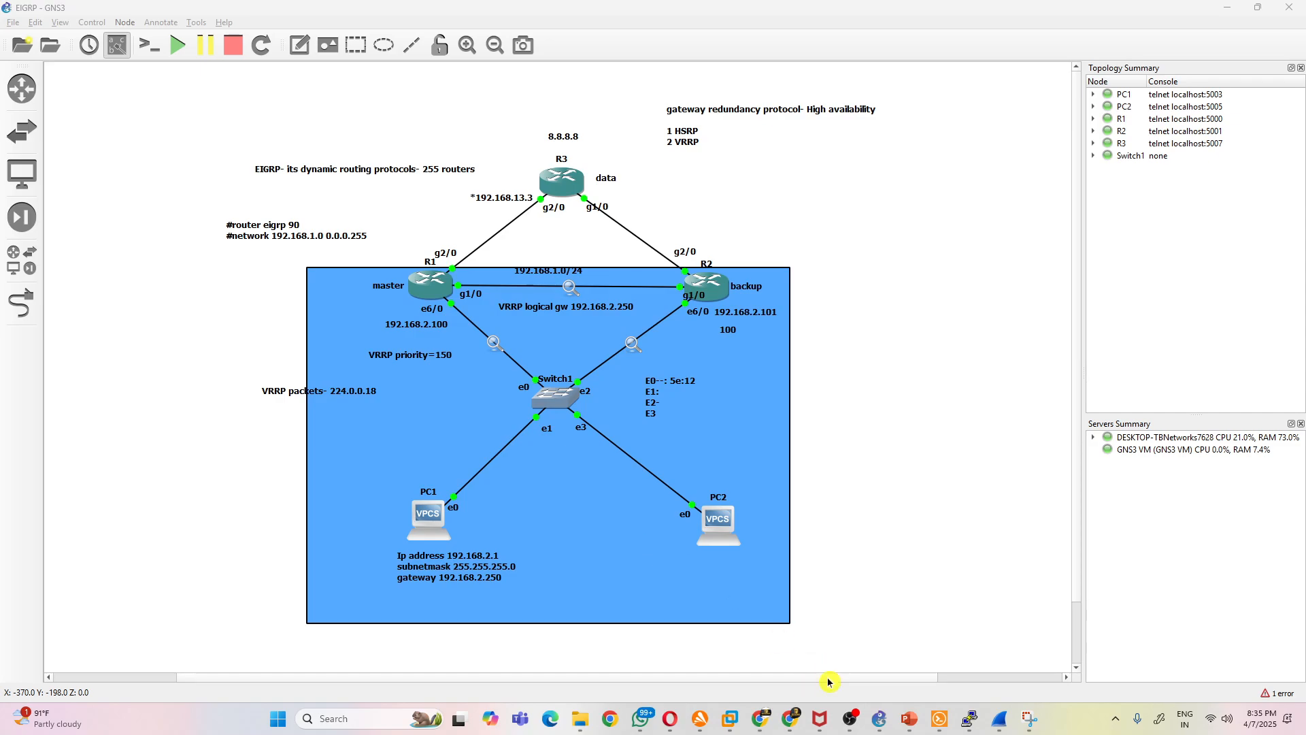